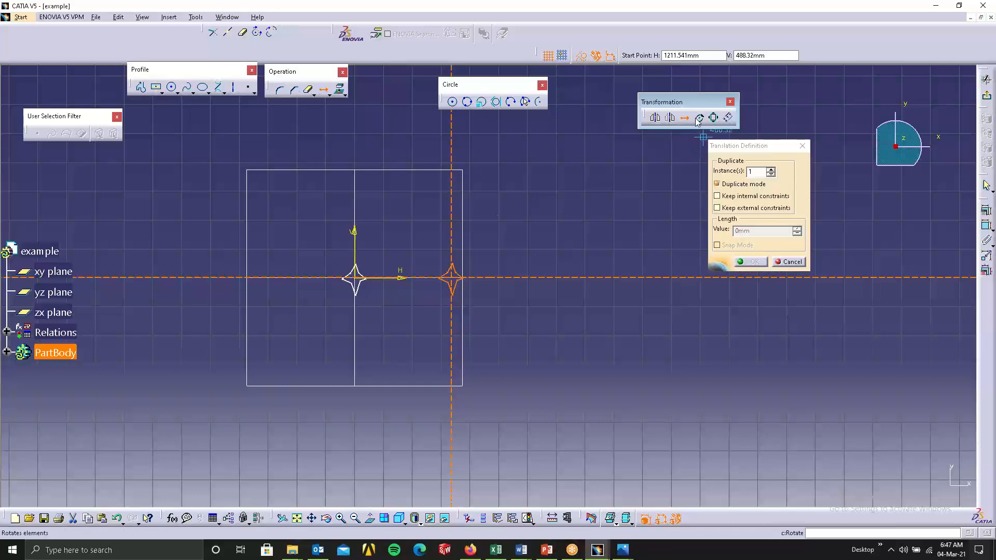
- Leave the translation command and delete the duplicate star near the square's right edge
click(686, 124)
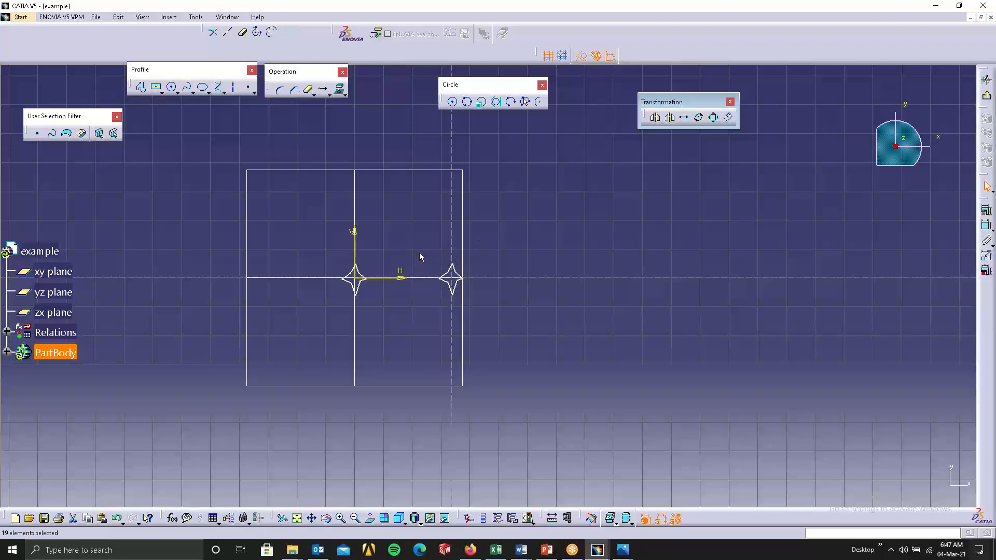
click(453, 279)
key(Delete)
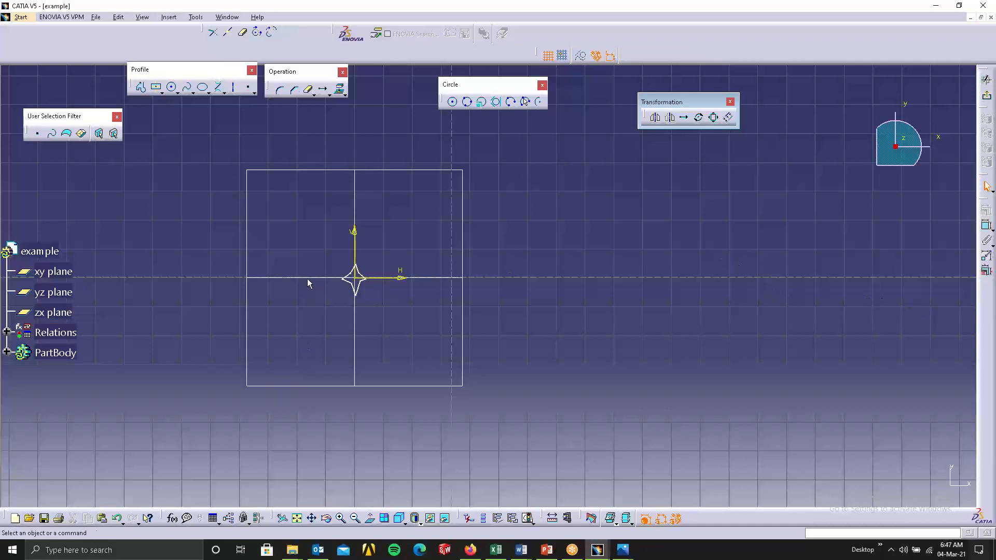
- Translate the star at the origin without duplicating it, placing its centre at about H 807 mm, V -128 mm
drag(313, 244, 366, 310)
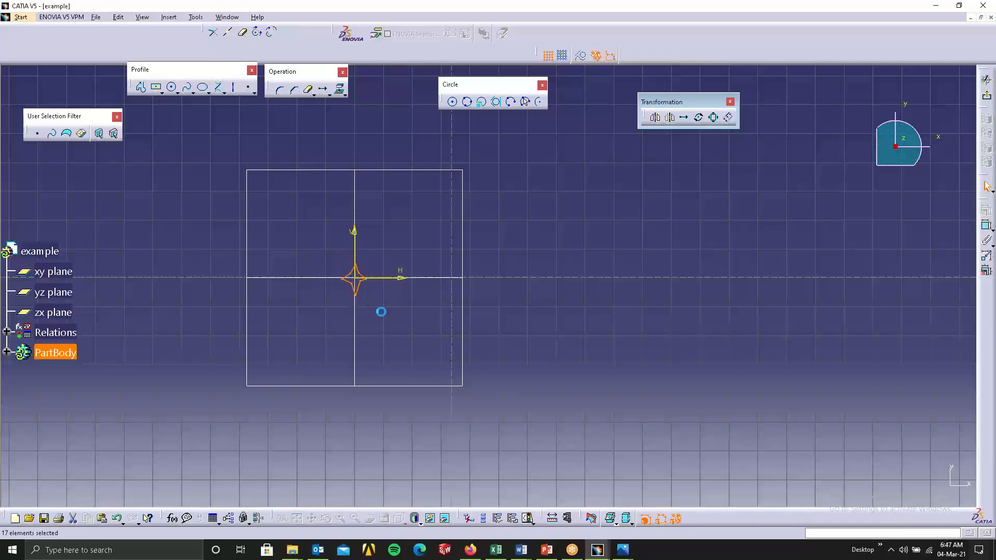
click(687, 119)
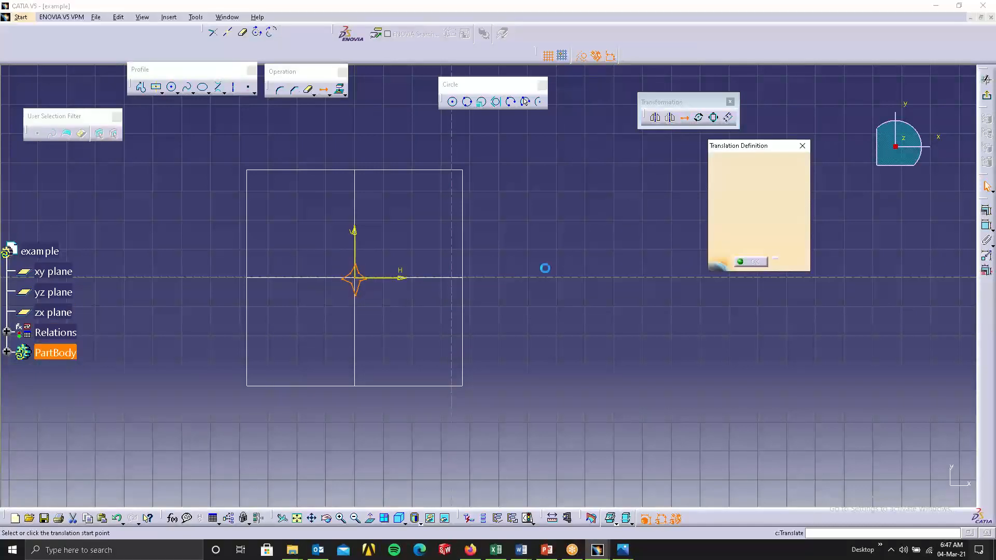
mouse_move(500, 326)
middle_down()
mouse_move(347, 317)
mouse_move(477, 322)
middle_up()
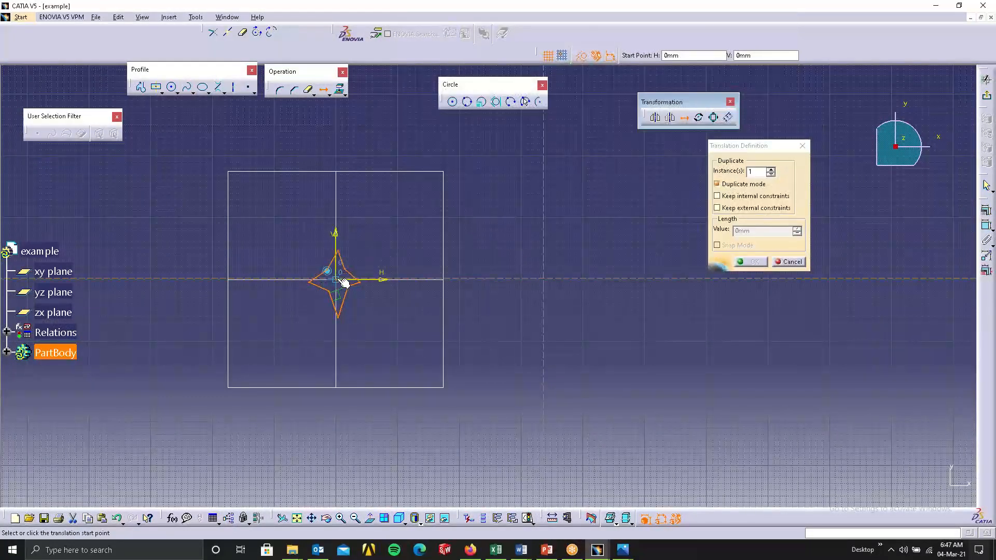
click(716, 185)
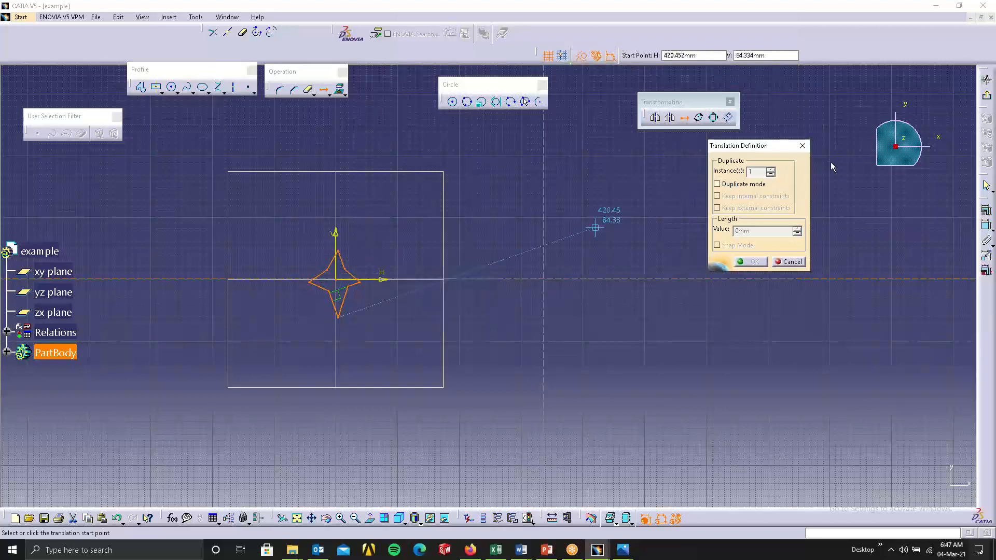
click(338, 283)
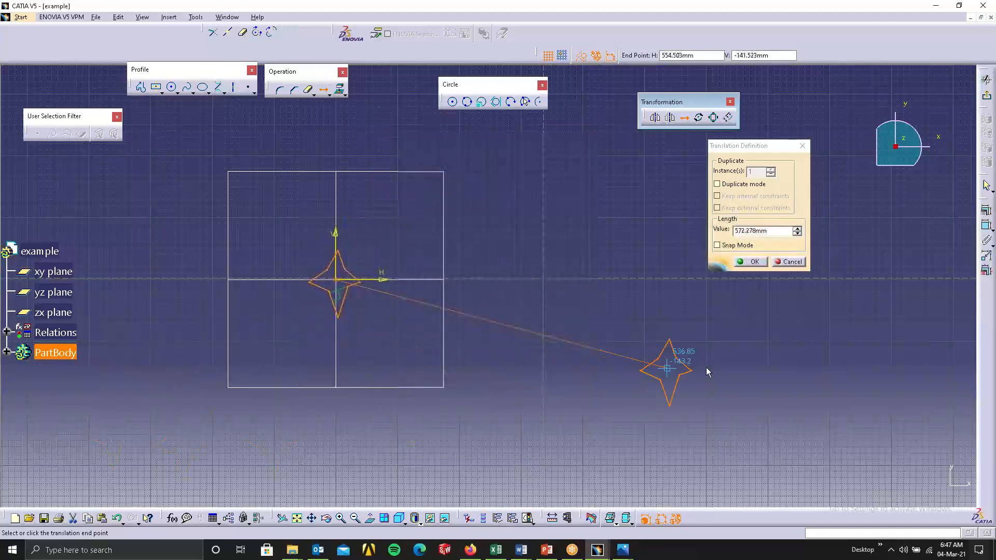
click(835, 357)
- Translate the star from outside the square so its centre lies on the sketch origin, with duplicate mode off
drag(722, 282, 952, 442)
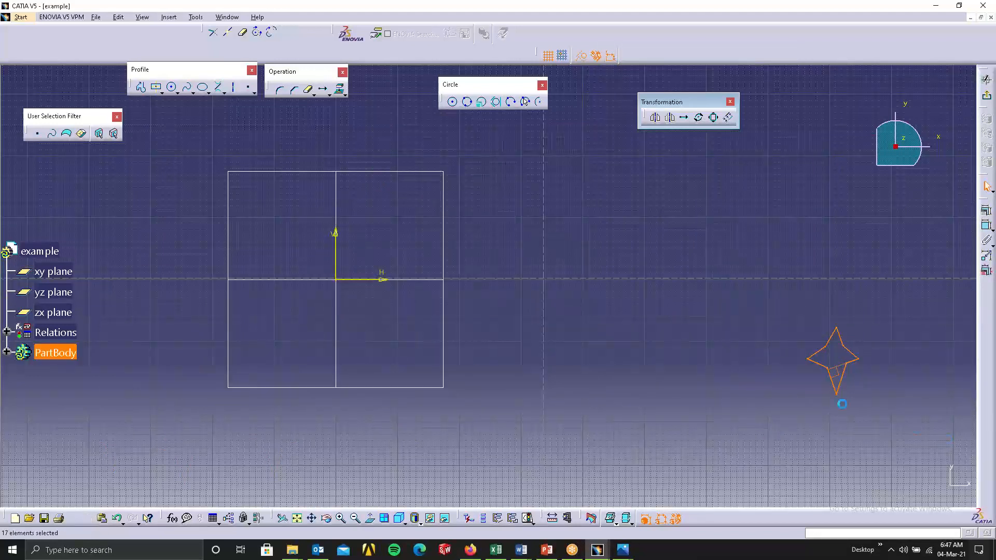
click(684, 117)
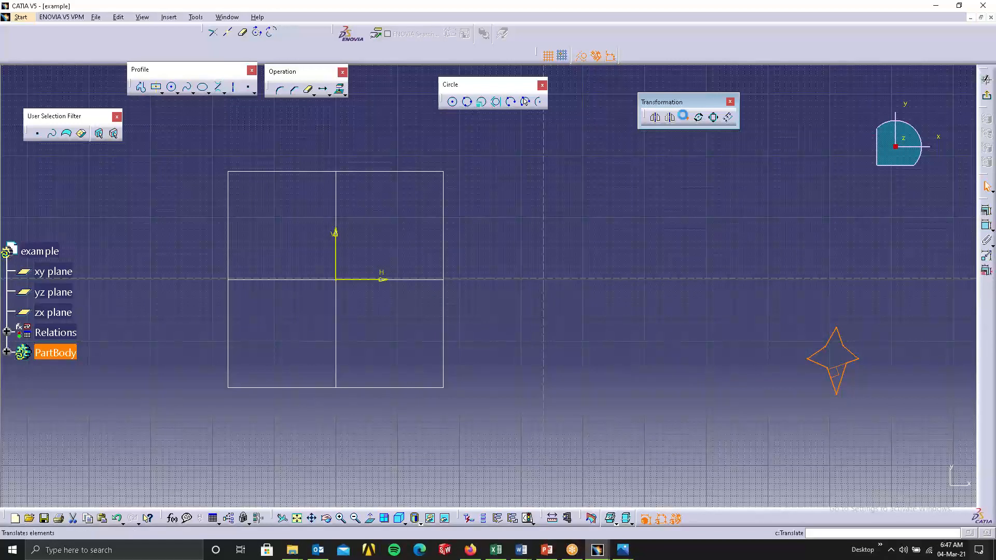
click(837, 358)
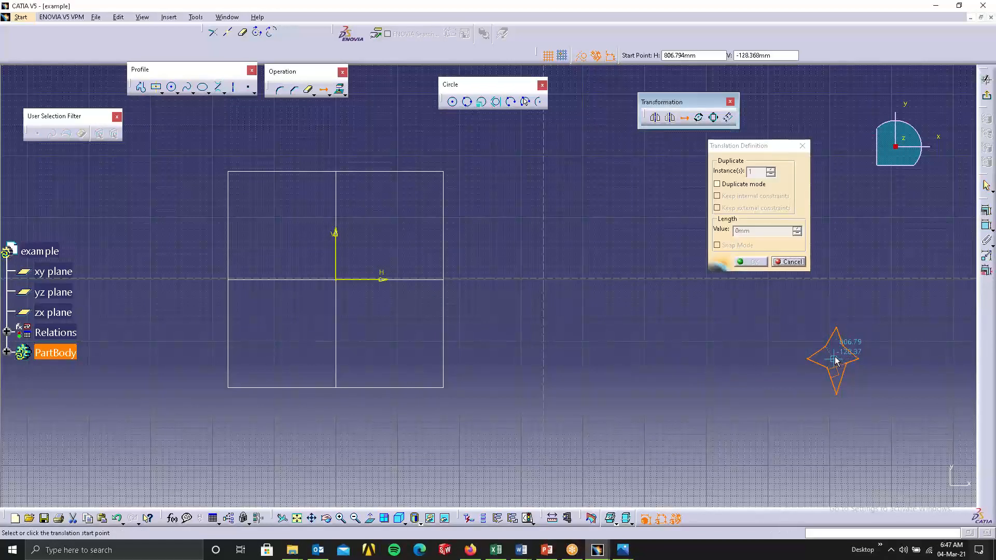
click(335, 279)
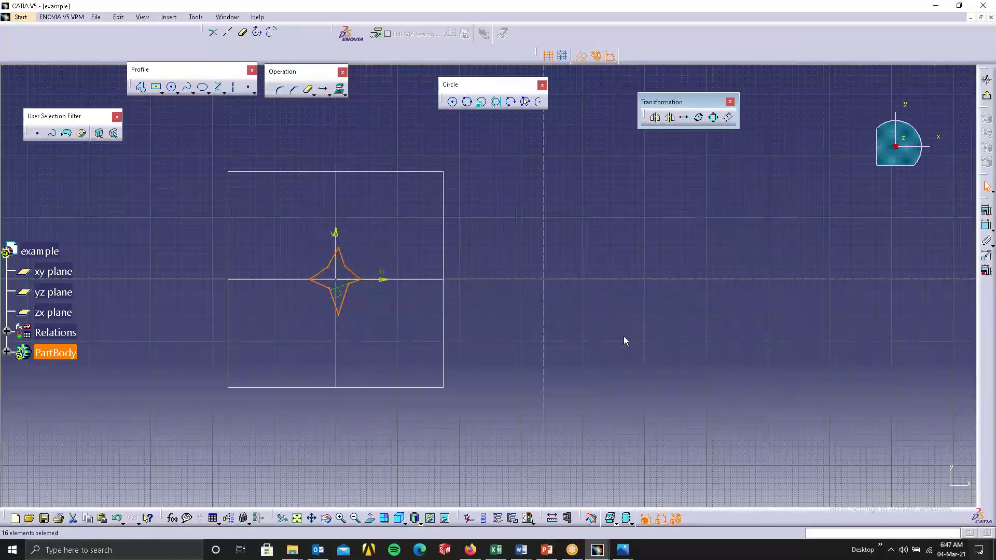
- Translate the origin star with duplicate mode on, placing one copy outside the square's upper right edge at about V 121 mm
click(683, 117)
click(731, 185)
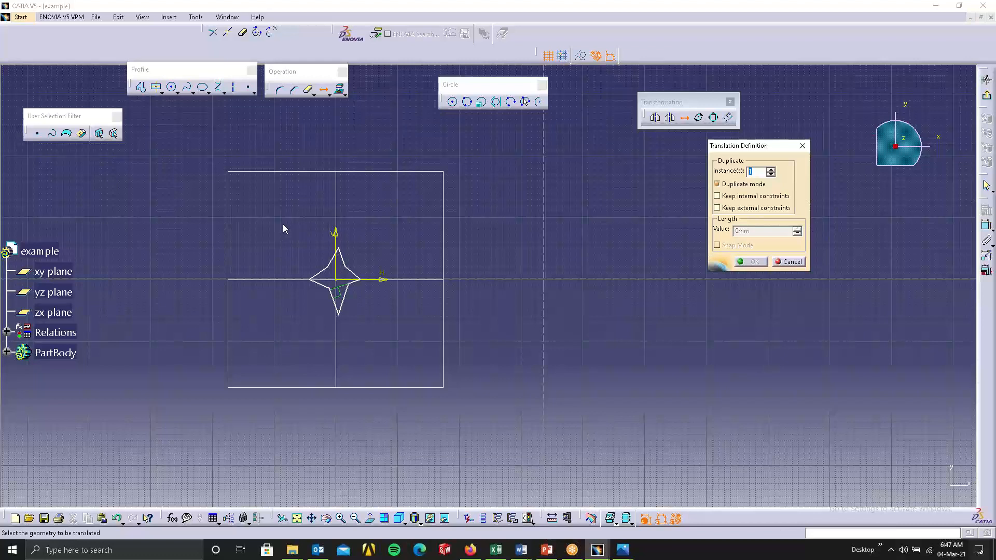
drag(283, 229, 406, 339)
click(337, 280)
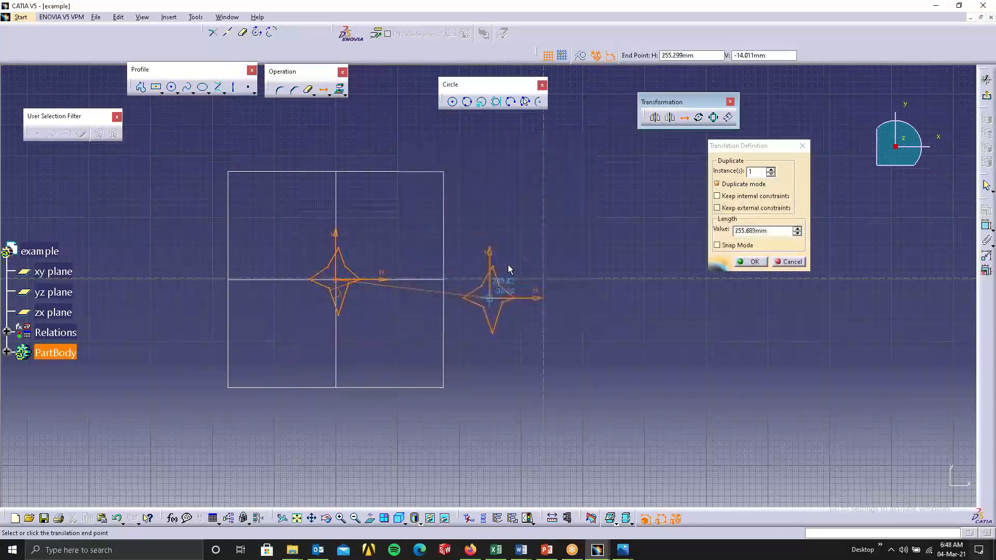
click(488, 205)
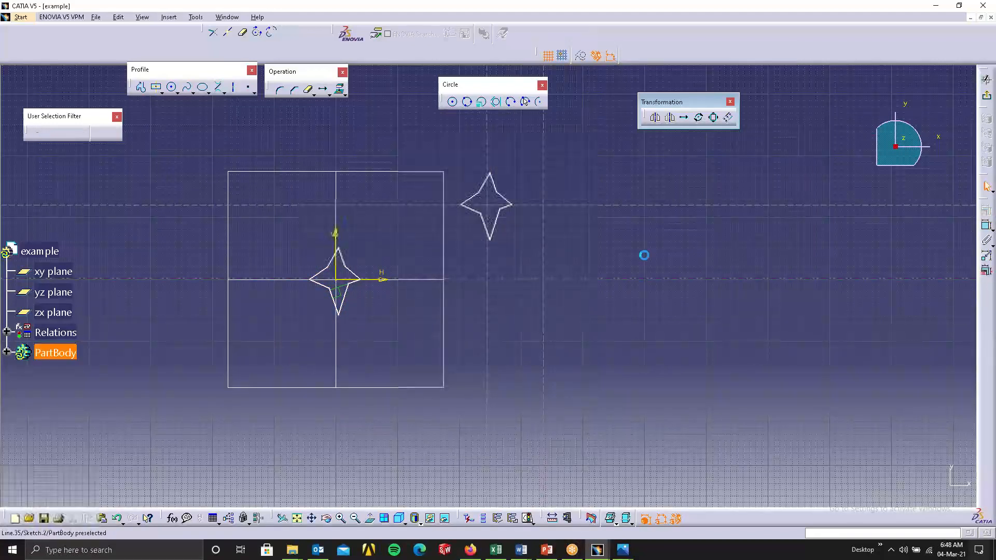
- Translate the copied star with 5 duplicate instances in a horizontal row, using an end point at about H 375 mm, V 121 mm
click(684, 119)
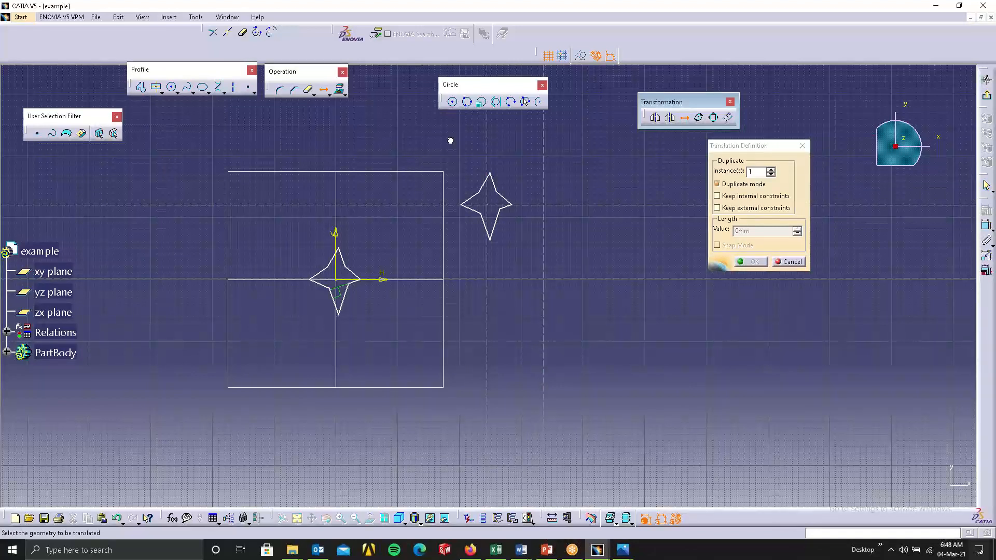
drag(451, 141, 554, 293)
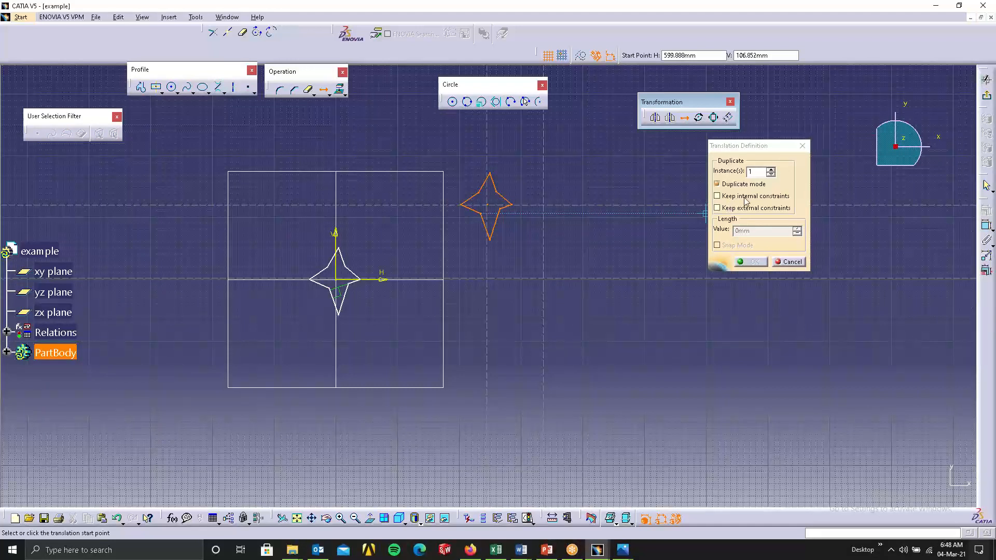
click(772, 169)
click(771, 169)
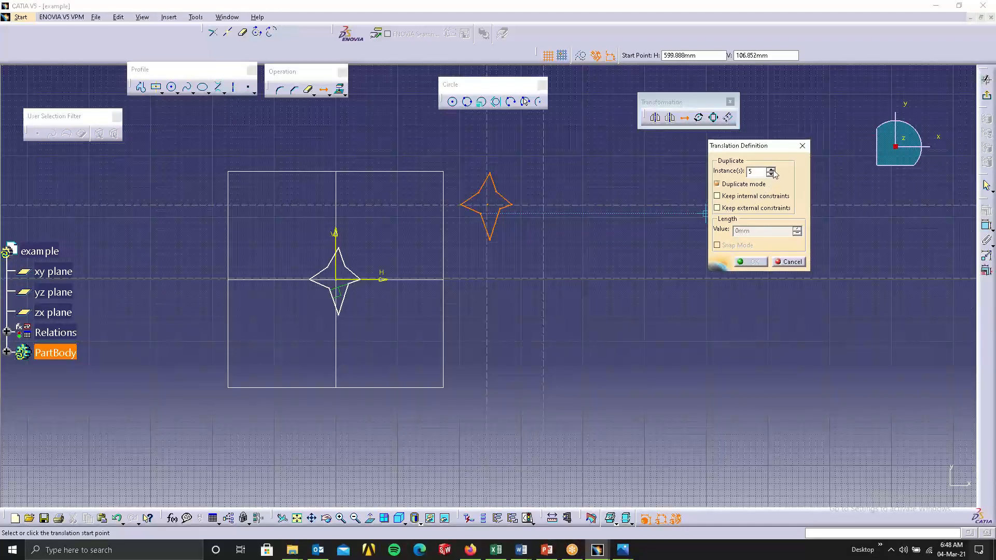
click(491, 205)
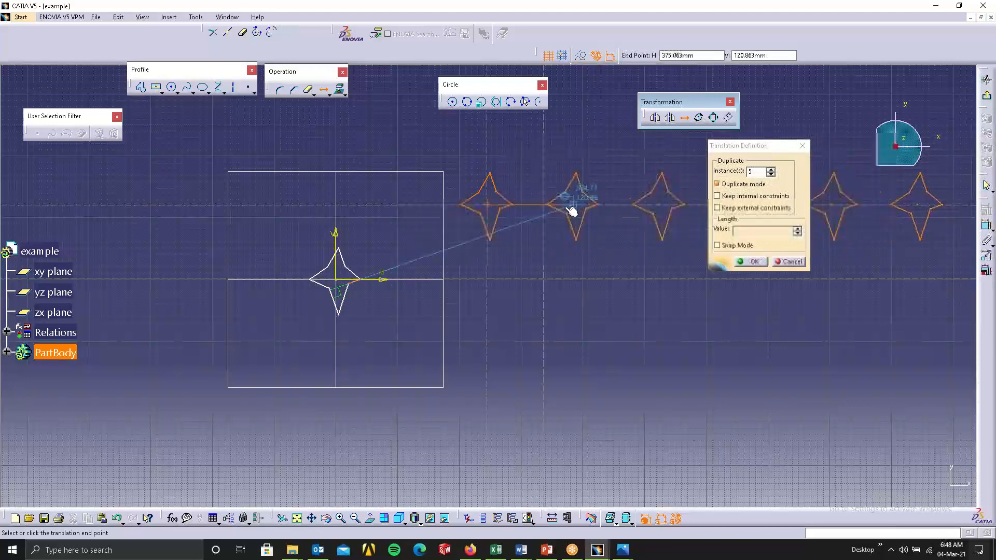
click(568, 210)
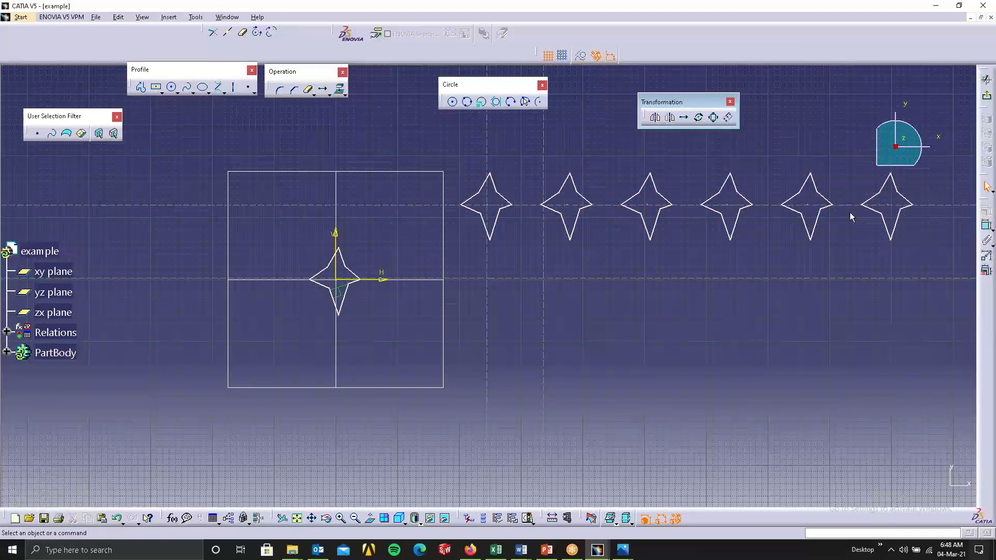
- Translate the whole row of six stars straight down with 5 duplicate instances to form a grid of stars
middle_drag(609, 336, 472, 387)
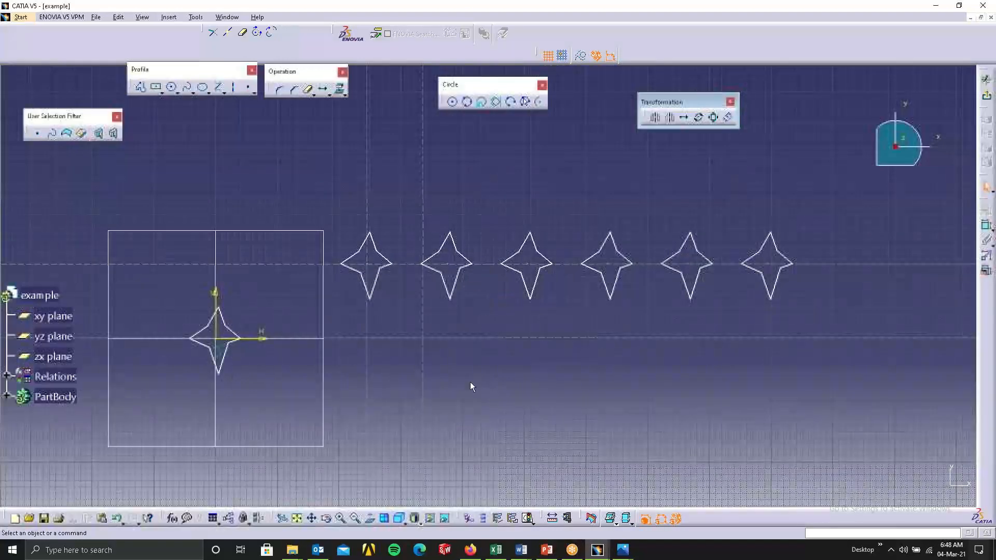
drag(699, 338, 803, 320)
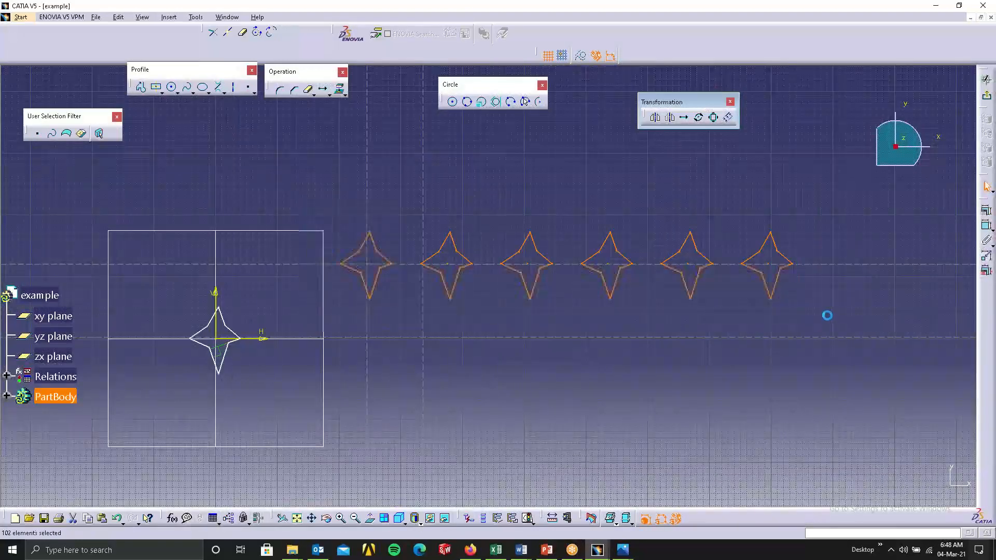
click(684, 118)
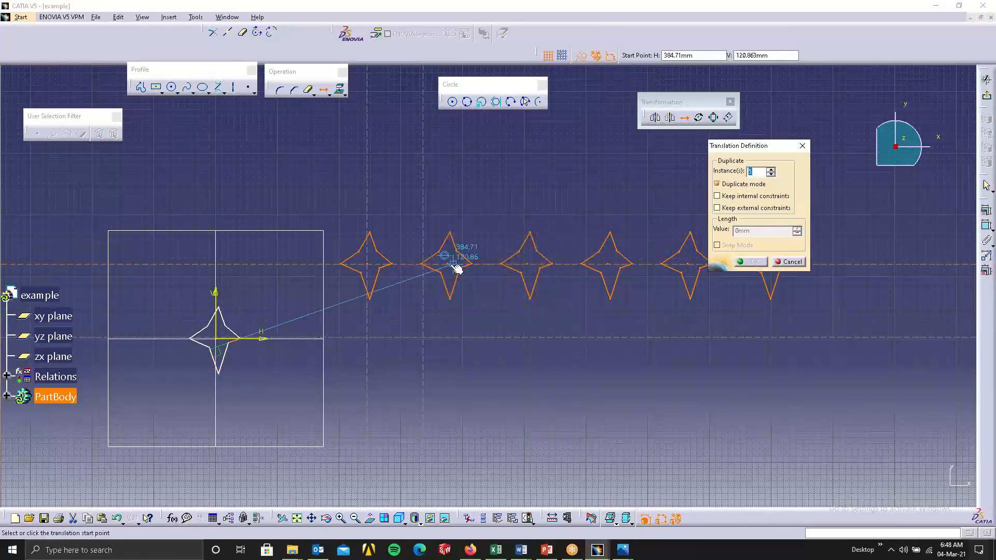
click(450, 232)
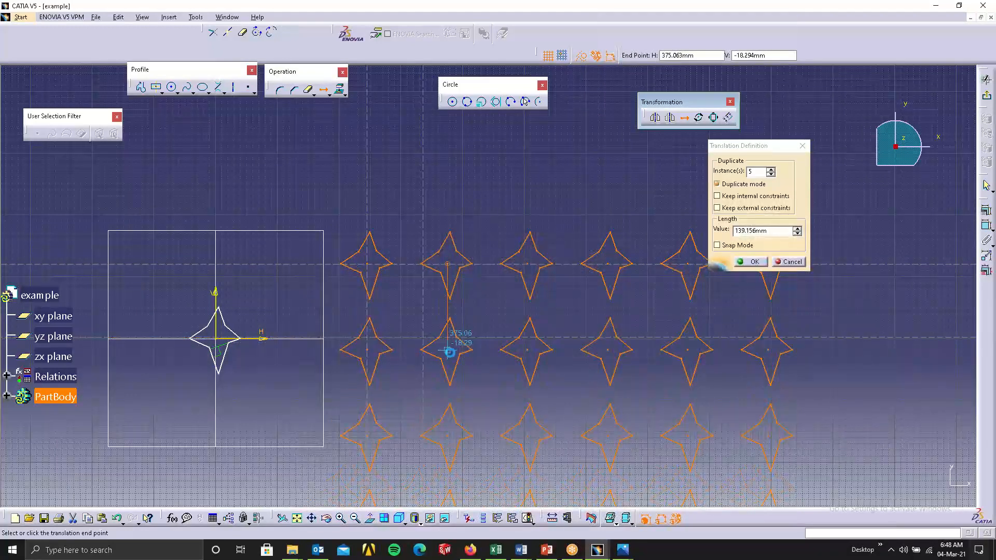
click(449, 353)
middle_drag(626, 216, 595, 131)
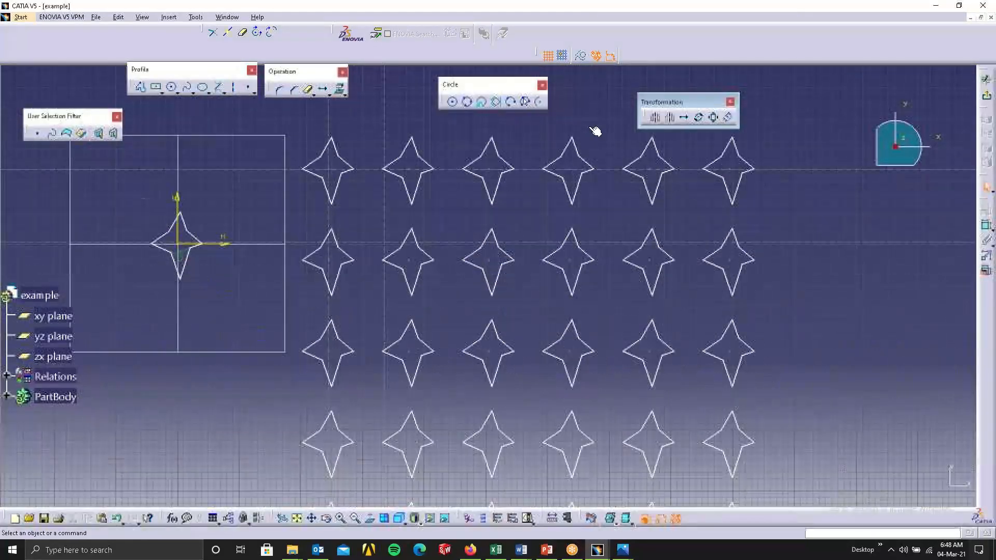
mouse_move(618, 347)
middle_down()
mouse_move(595, 275)
mouse_move(627, 339)
mouse_move(594, 285)
mouse_move(611, 313)
mouse_move(594, 326)
middle_up()
click(600, 285)
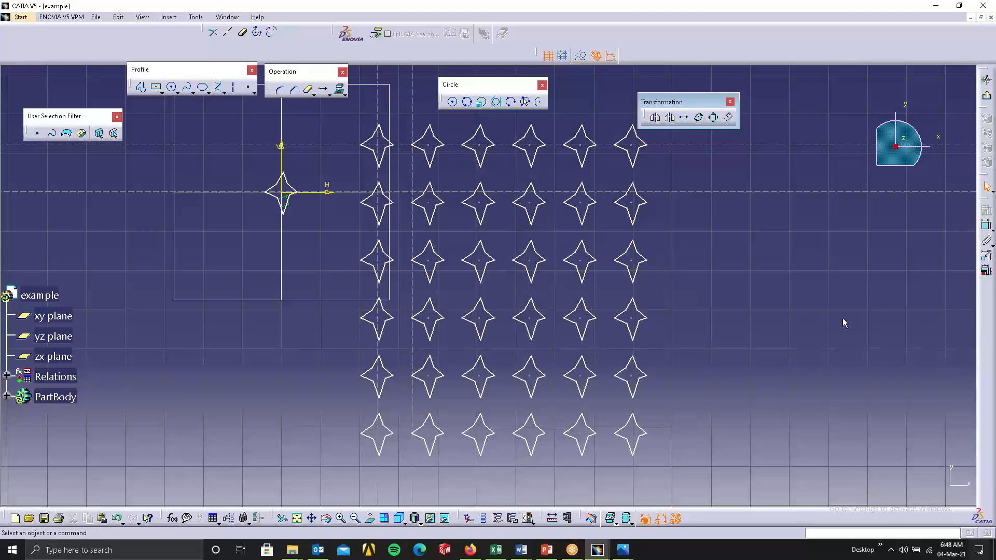
mouse_move(714, 268)
middle_down()
mouse_move(647, 262)
mouse_move(655, 191)
mouse_move(660, 285)
mouse_move(485, 323)
middle_up()
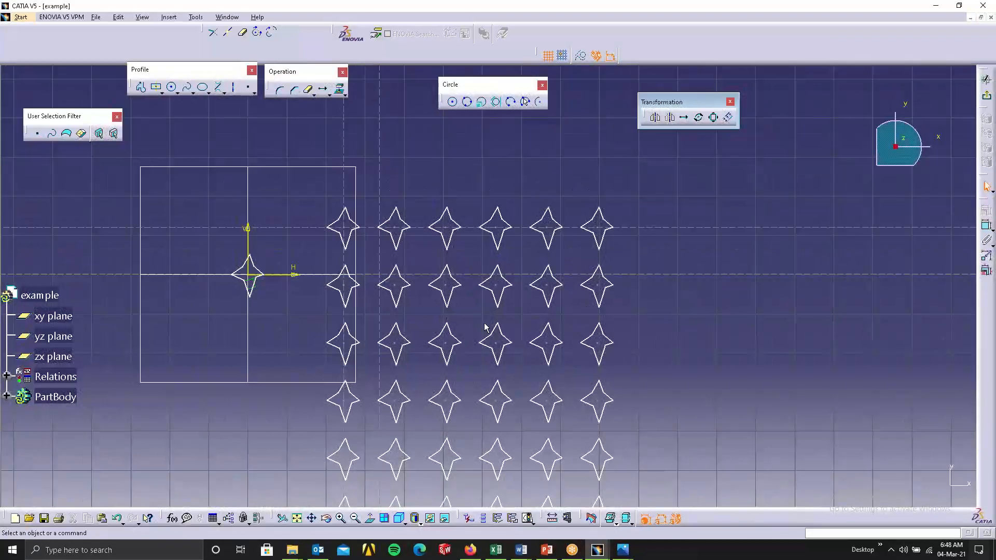
drag(206, 247, 268, 309)
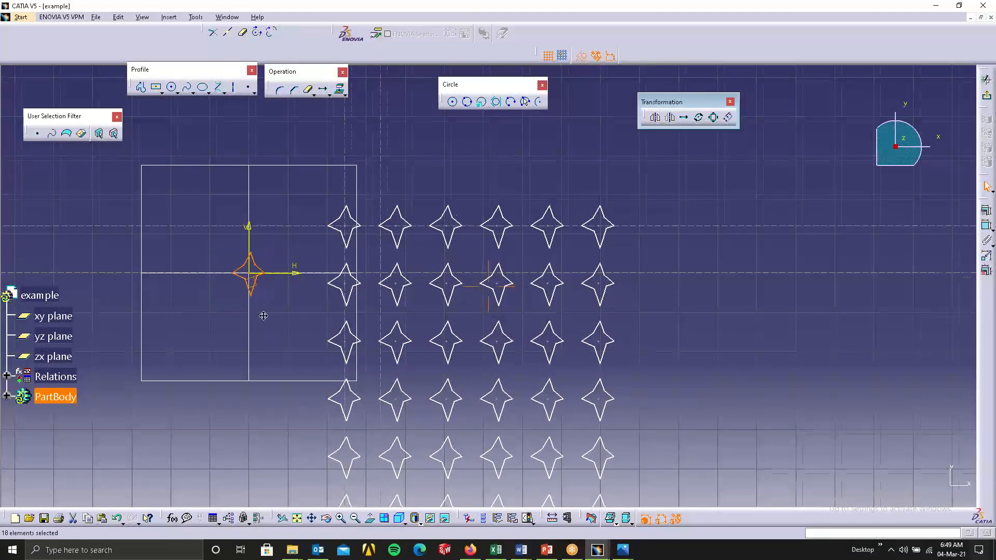
mouse_move(260, 315)
middle_down()
mouse_move(296, 308)
mouse_move(293, 288)
mouse_move(462, 326)
middle_up()
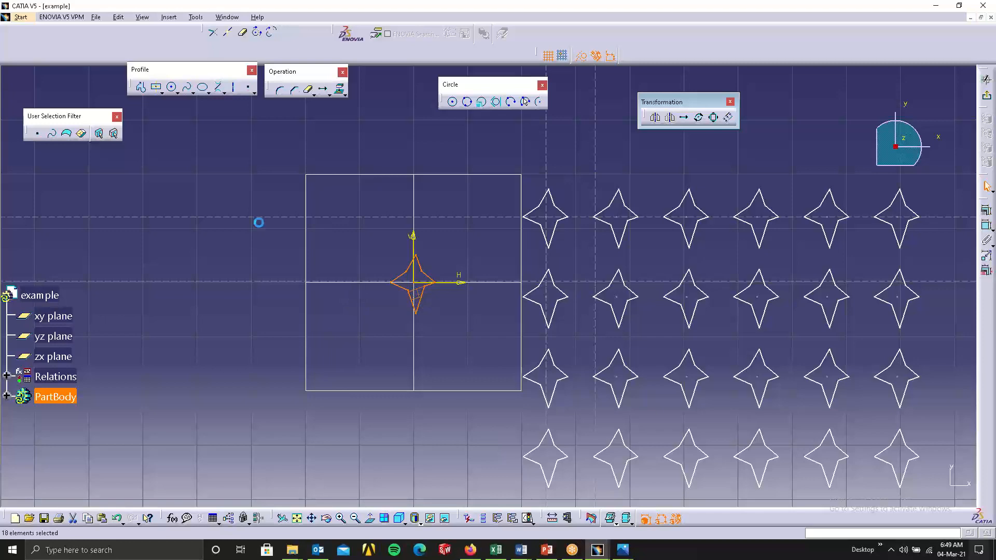
click(258, 223)
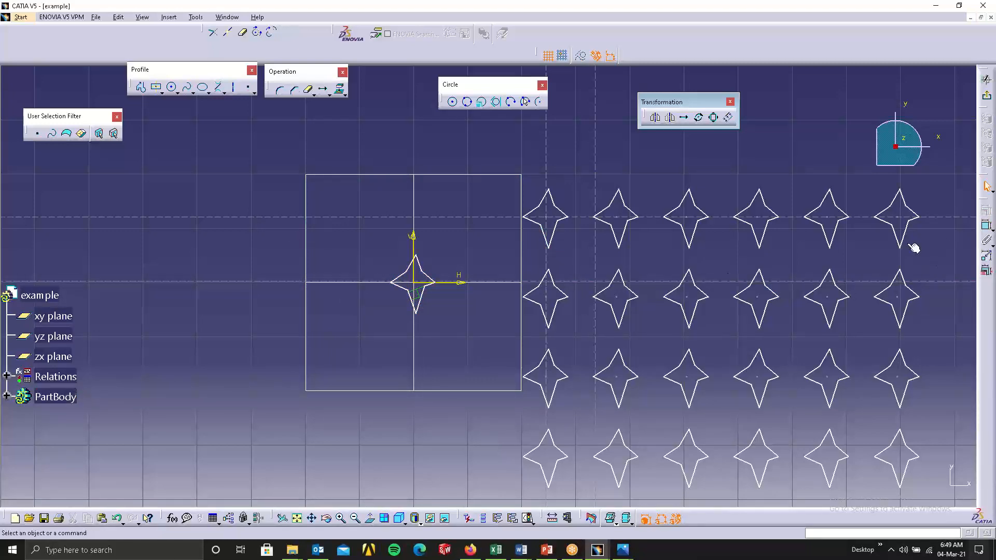
- Apply a coincidence constraint between the origin star's top vertex and the vertical axis
middle_drag(466, 245, 475, 232)
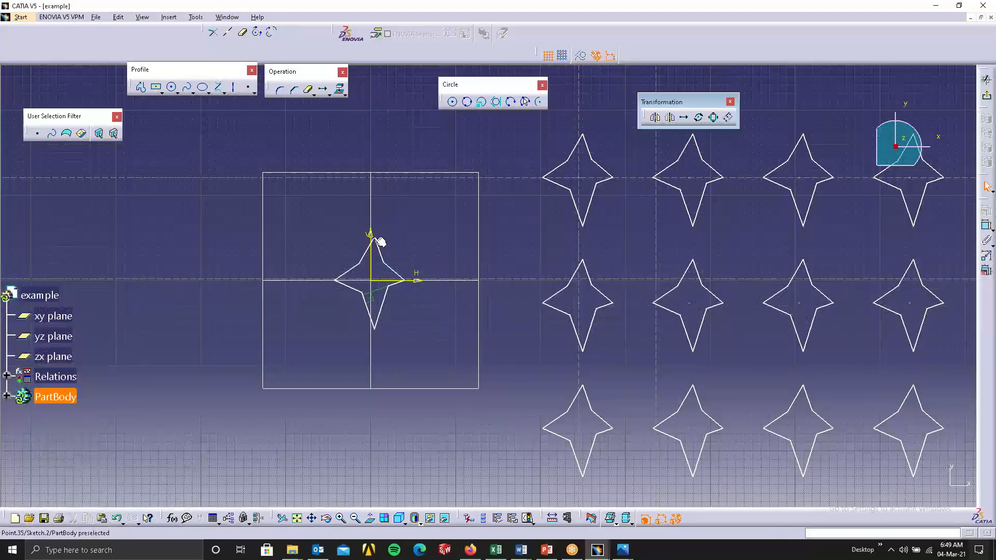
click(367, 263)
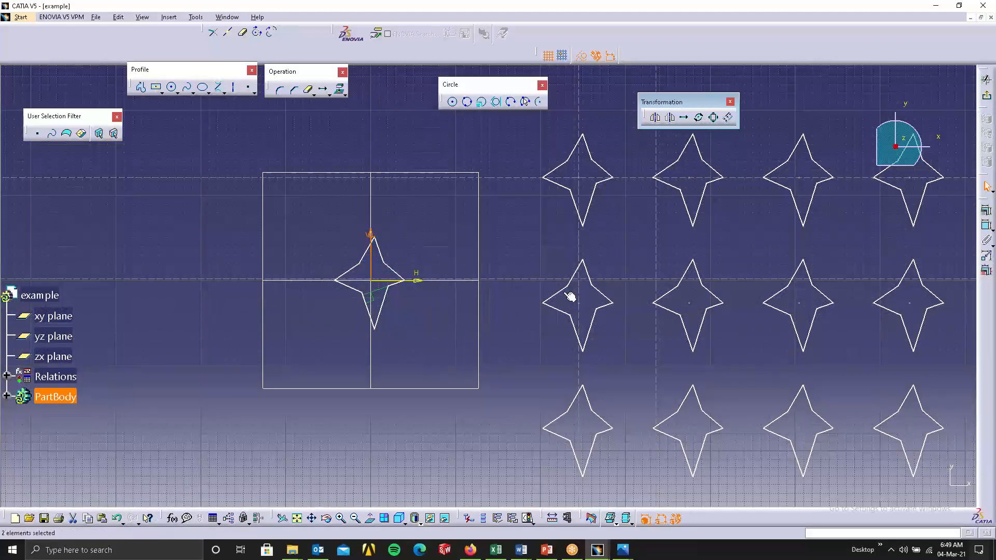
click(986, 210)
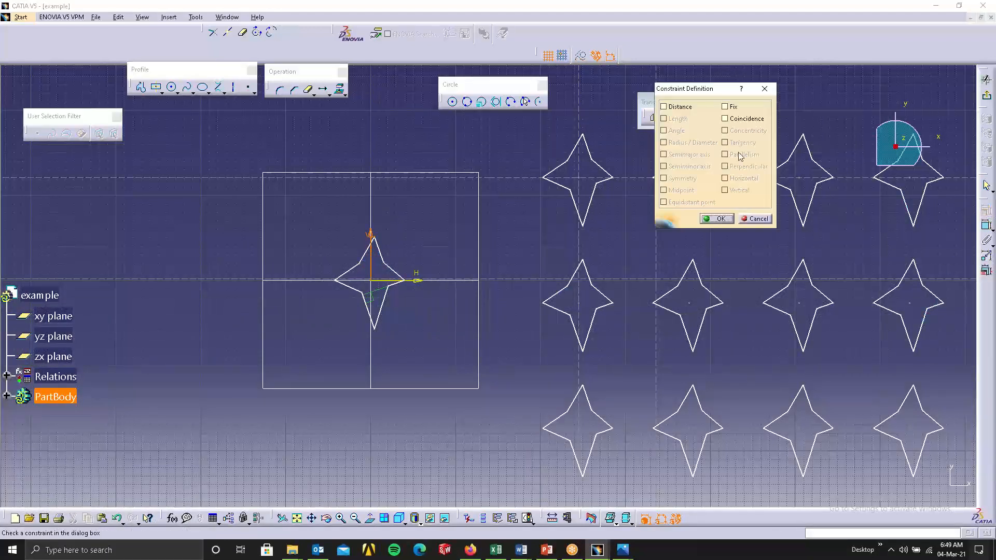
click(726, 118)
click(718, 219)
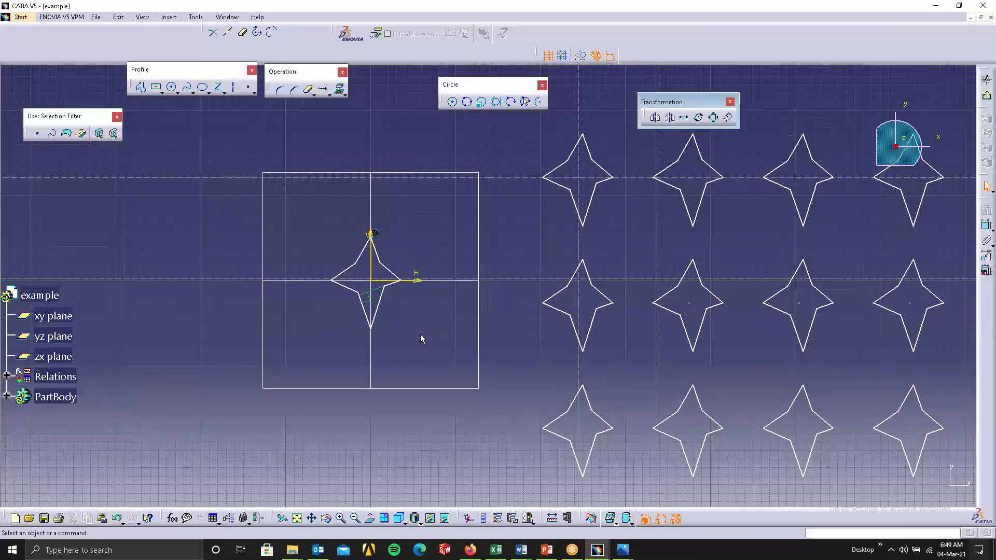
click(379, 324)
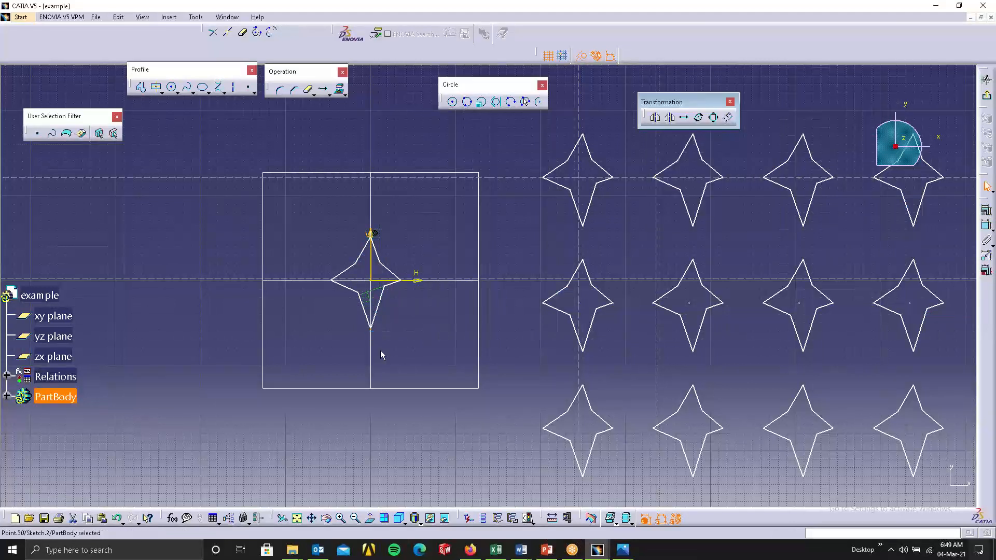
ctrl+click(372, 258)
click(986, 224)
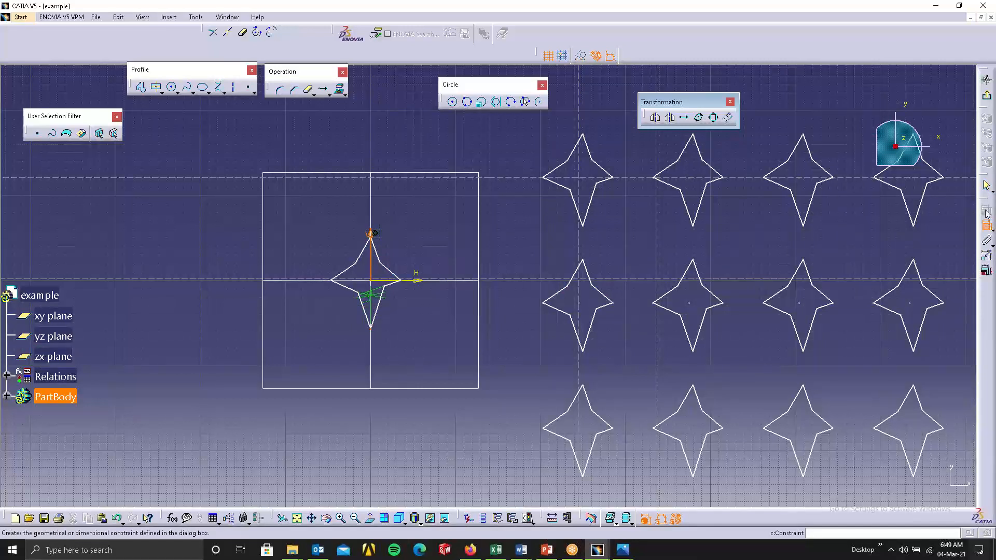
click(947, 245)
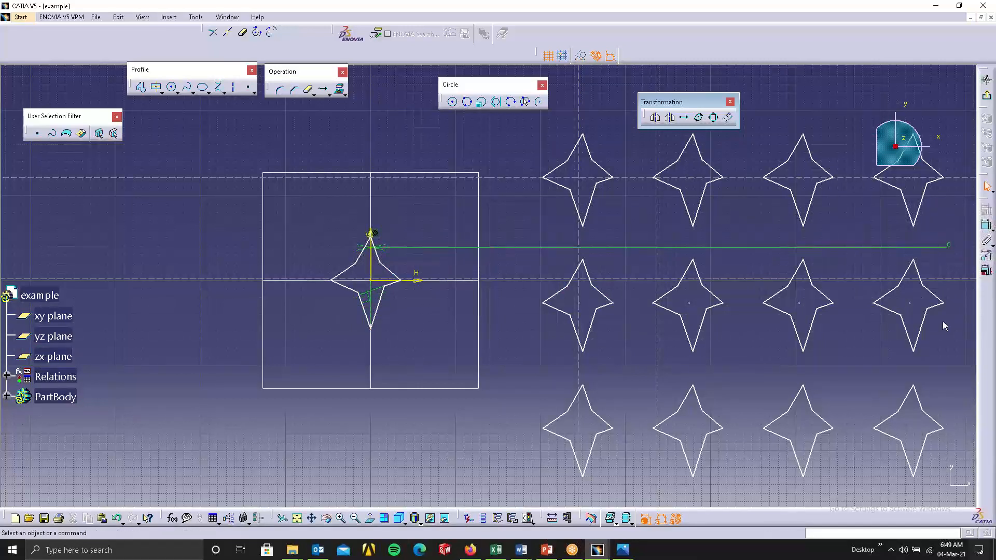
click(939, 249)
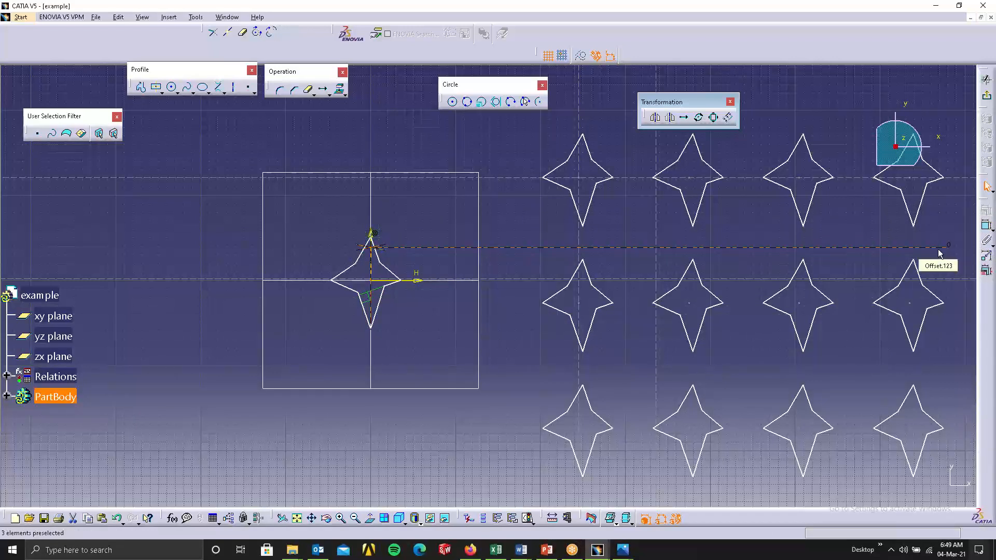
key(Delete)
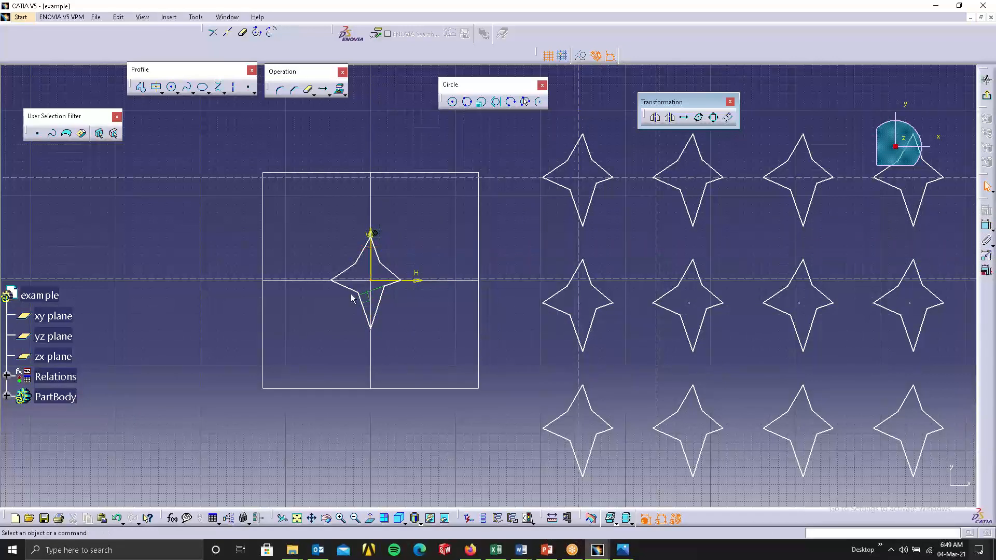
- Dimension the vertical distance between the origin star's two left inner vertices and set it to 30 mm
click(356, 264)
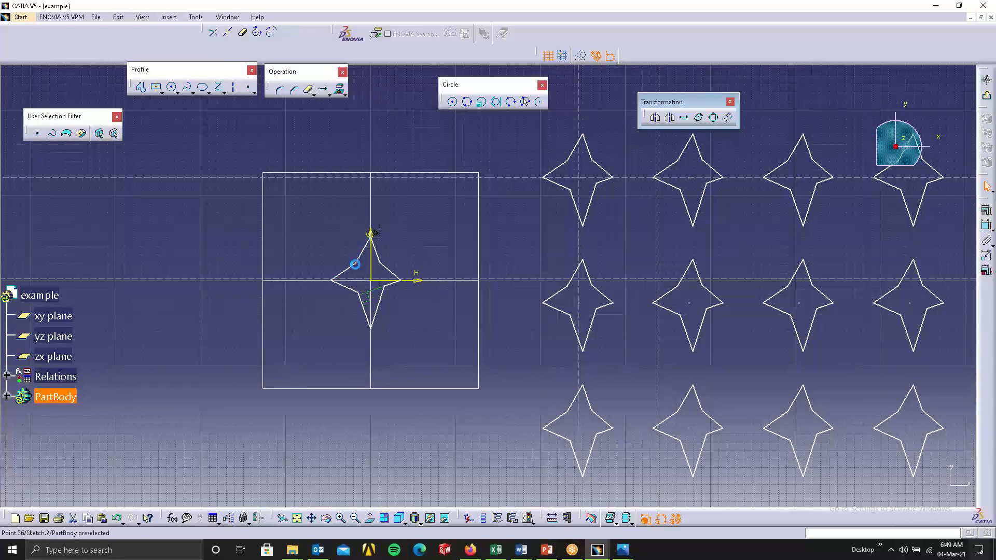
ctrl+click(361, 294)
click(986, 225)
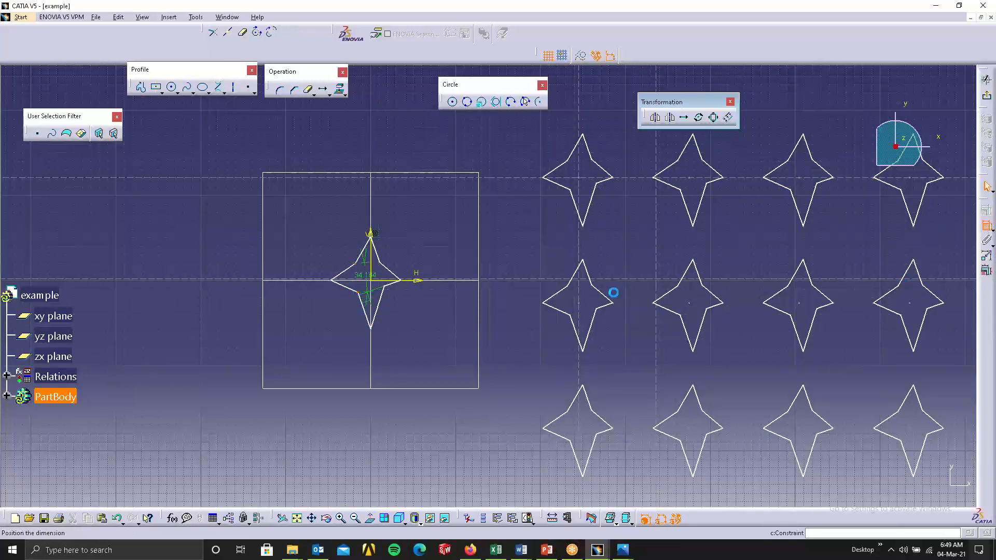
right_click(290, 308)
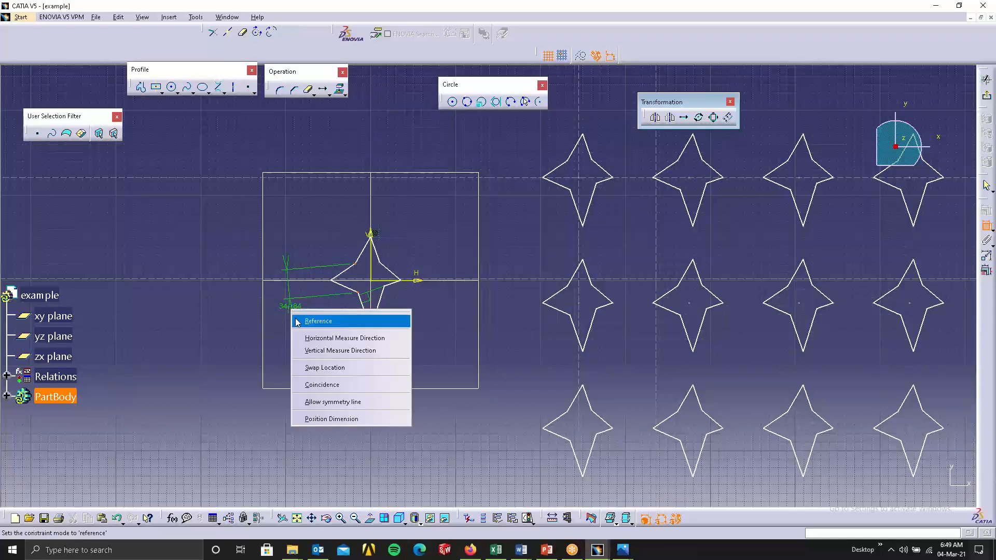
click(323, 354)
click(302, 311)
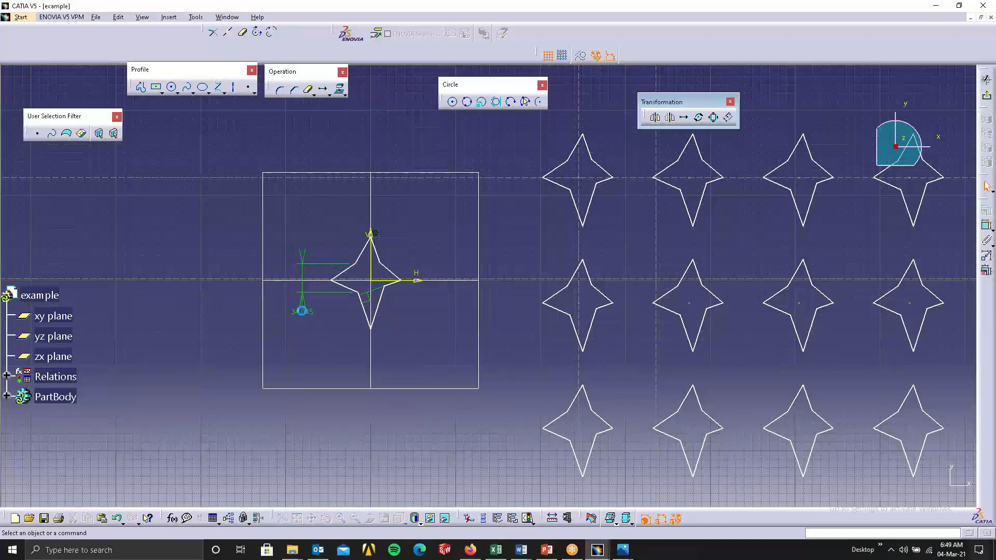
double_click(304, 314)
text(3)
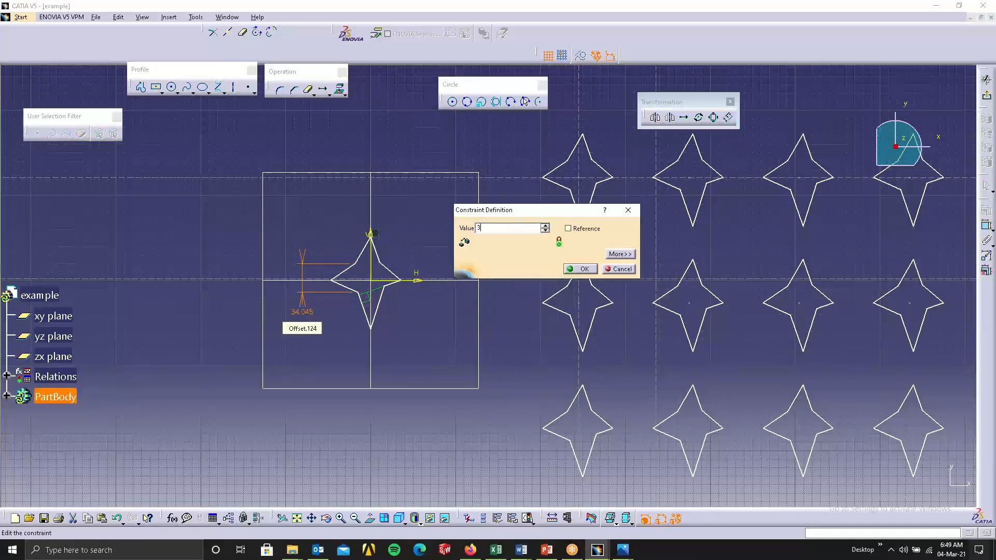
text(0)
key(Return)
- Dimension the vertical distance between the origin star's two right inner vertices and set it to 30 mm
click(358, 329)
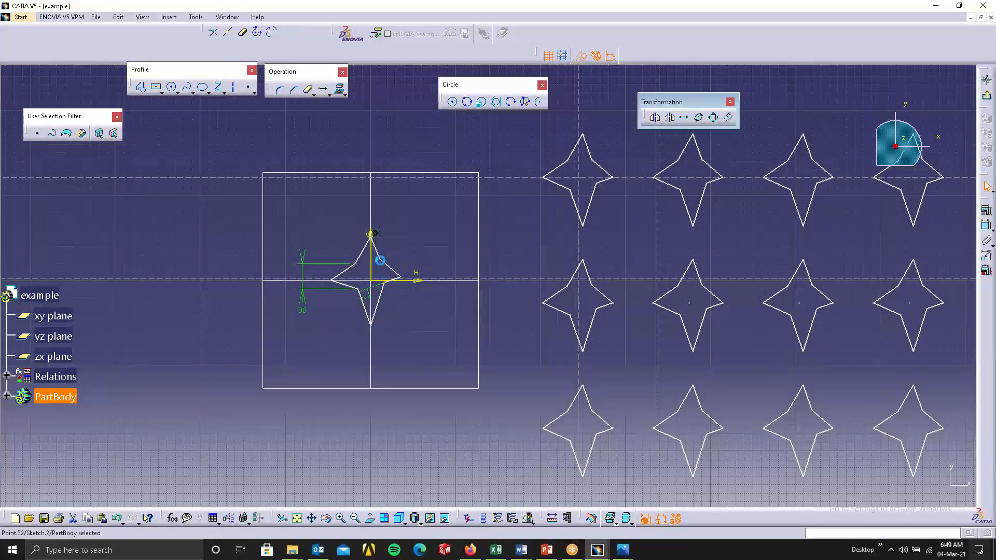
click(986, 225)
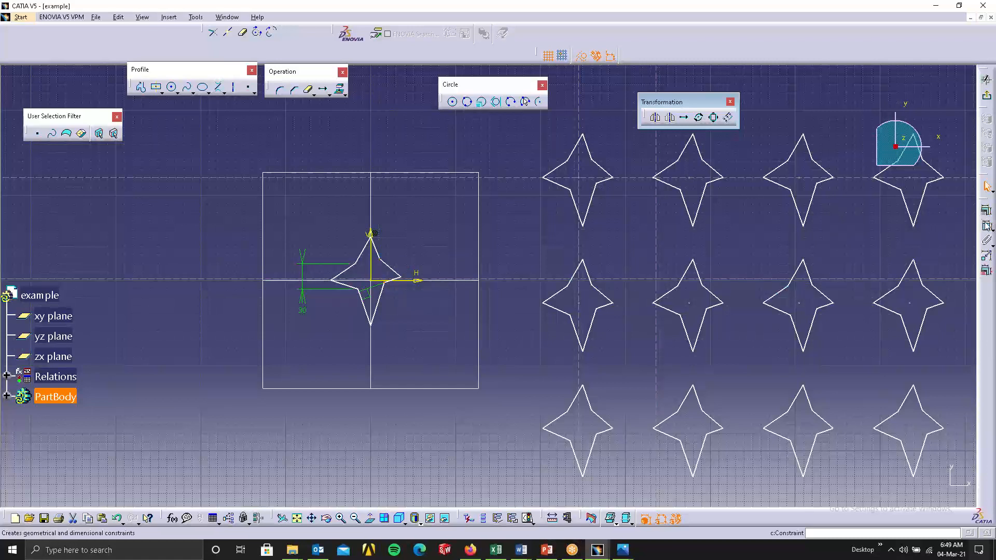
right_click(472, 304)
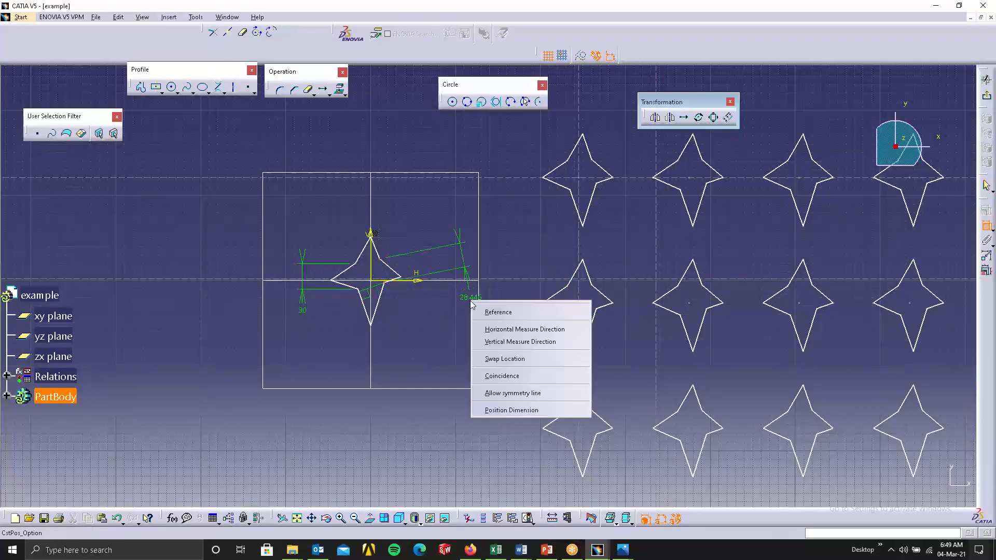
click(520, 341)
double_click(501, 313)
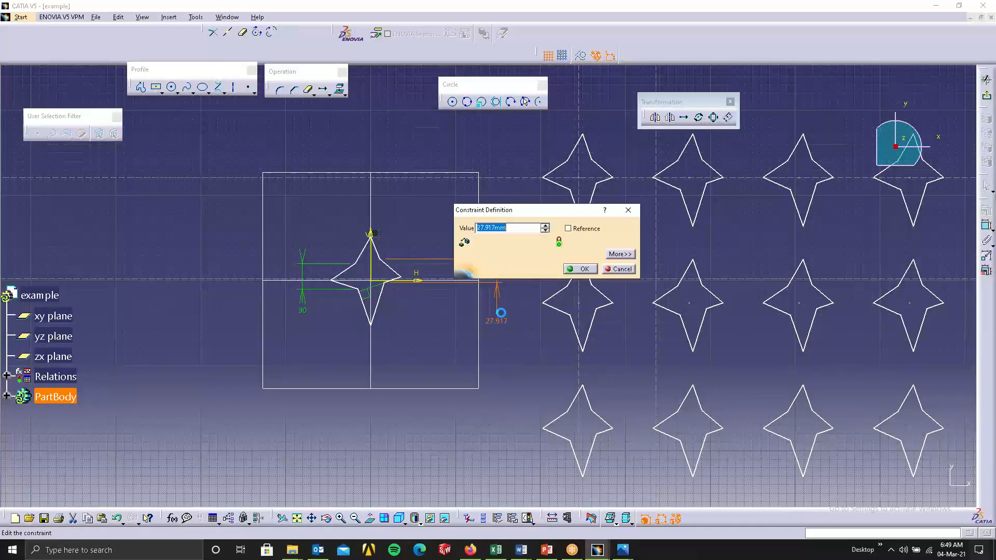
text(30)
click(580, 269)
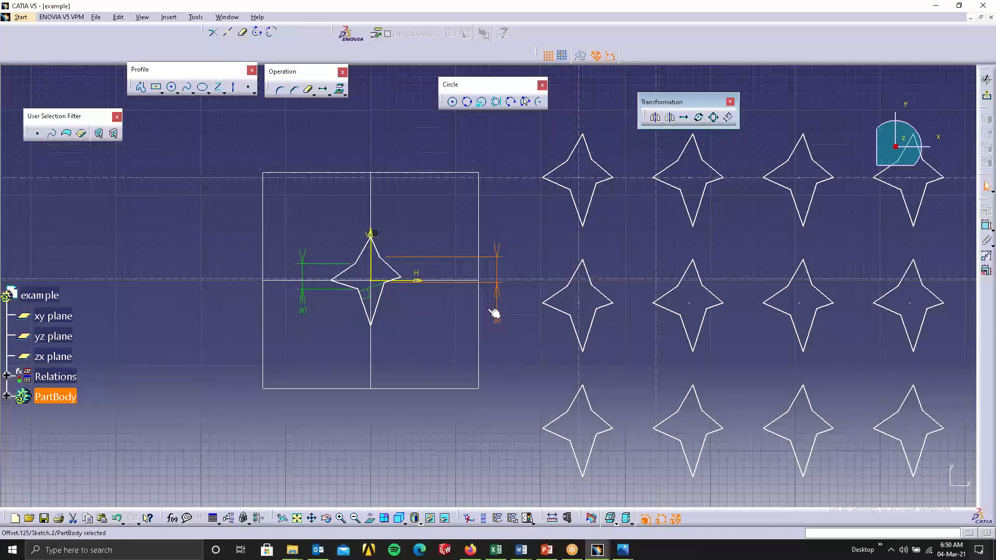
click(460, 347)
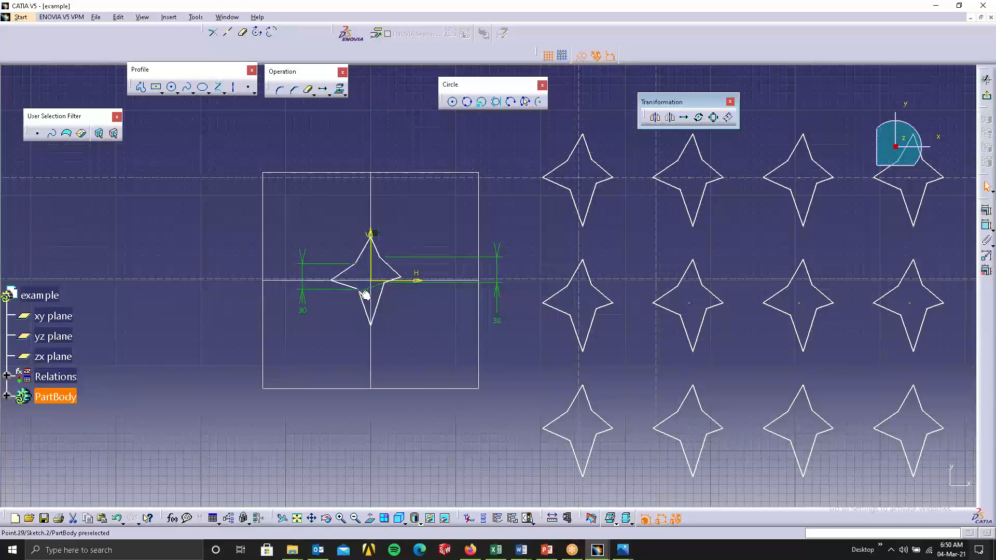
- Apply a symmetry constraint to the origin star's two left inner vertices about the horizontal axis
click(381, 281)
click(986, 210)
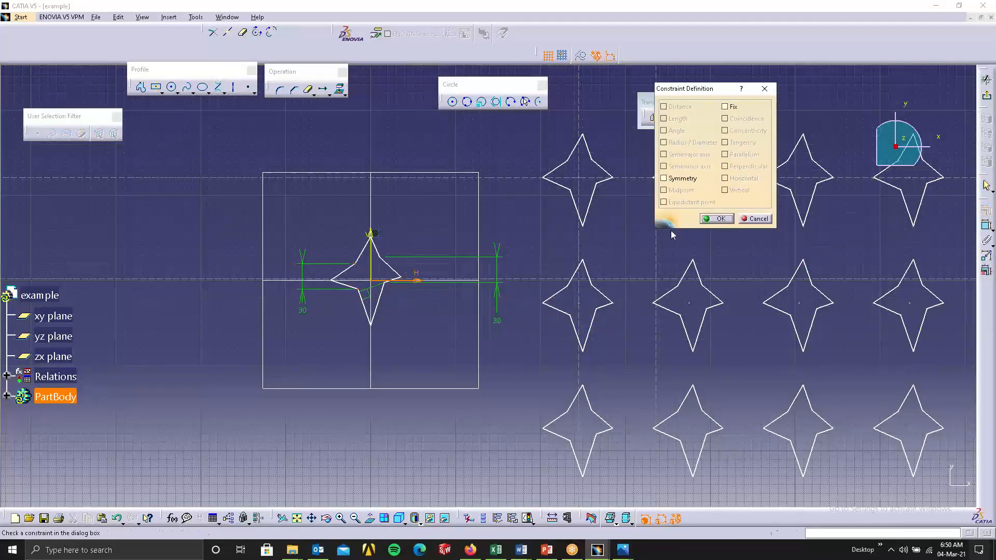
click(663, 178)
click(716, 218)
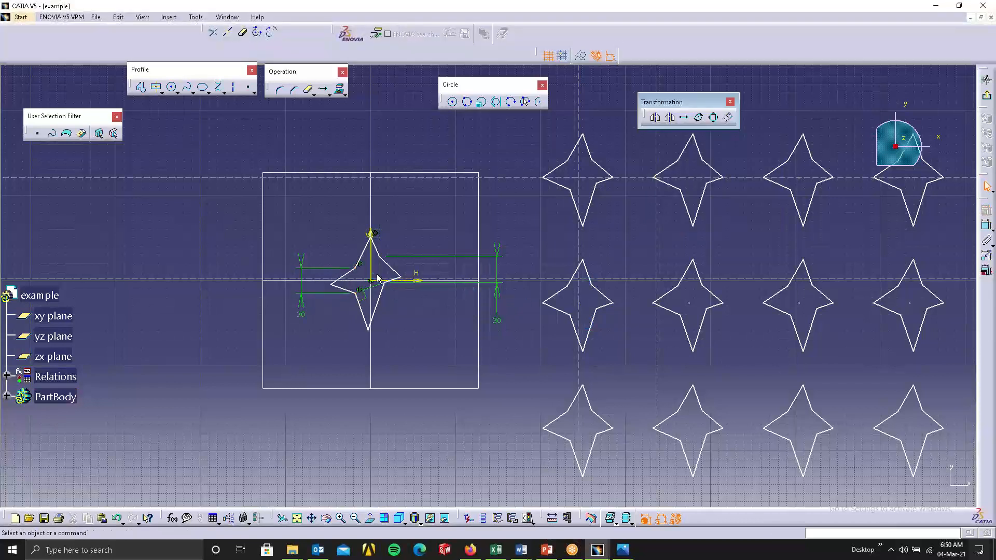
- Apply a symmetry constraint to the origin star's two right inner vertices about the horizontal axis
click(380, 257)
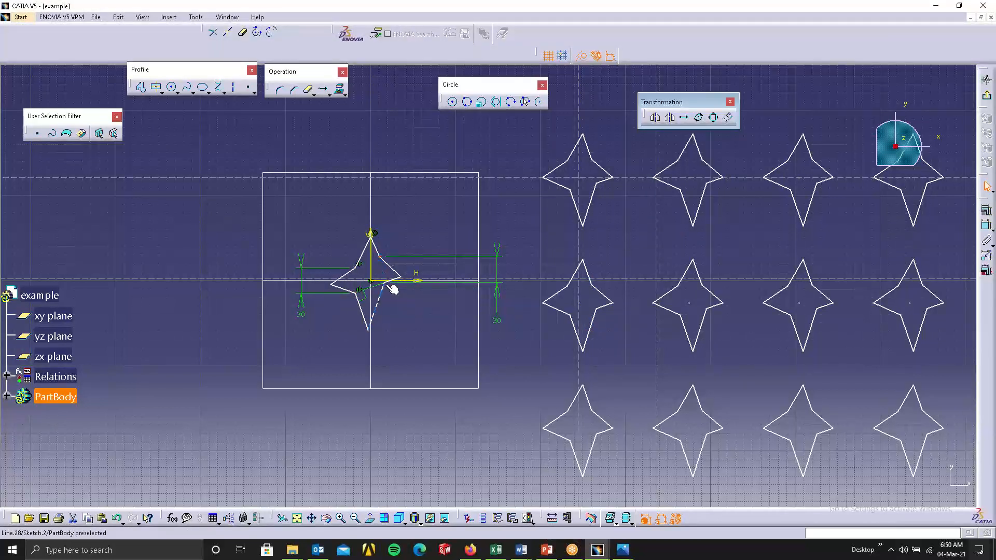
ctrl+click(380, 281)
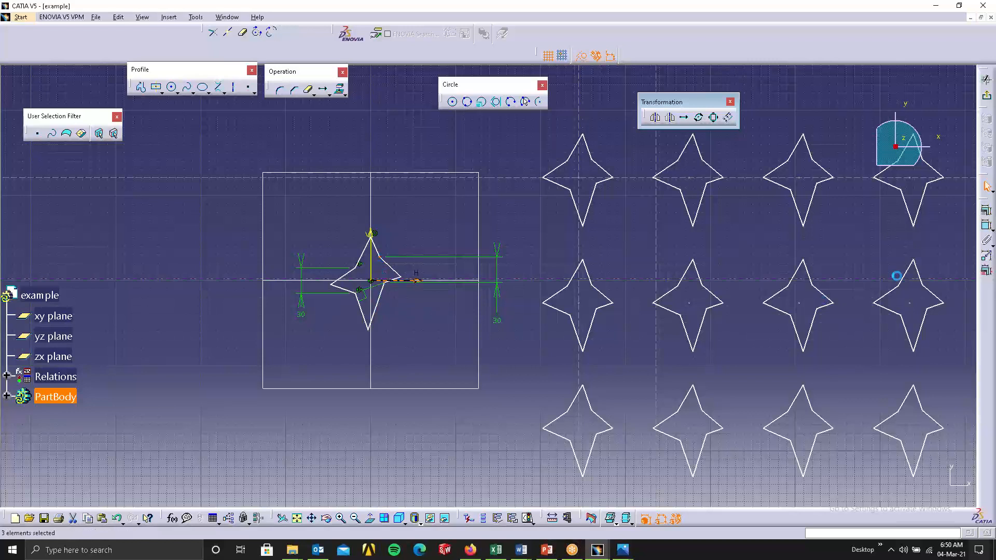
click(986, 211)
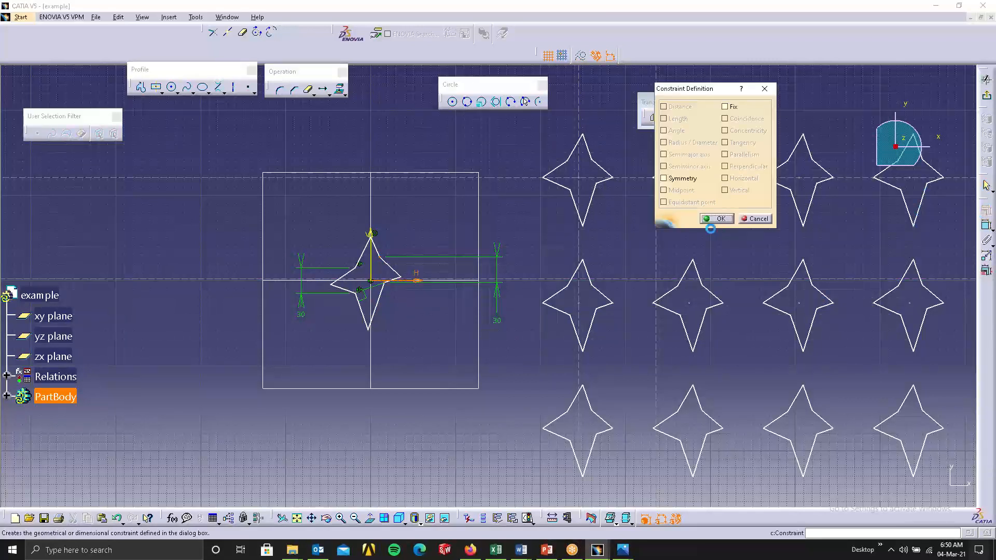
click(677, 178)
click(717, 218)
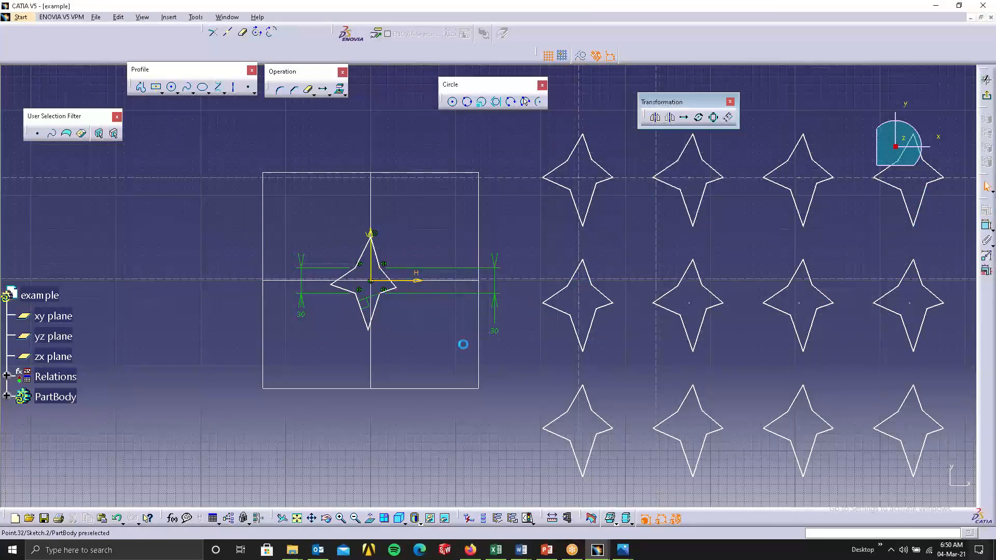
- Apply a coincidence constraint between the origin star's right tip and the horizontal axis
click(414, 282)
click(987, 210)
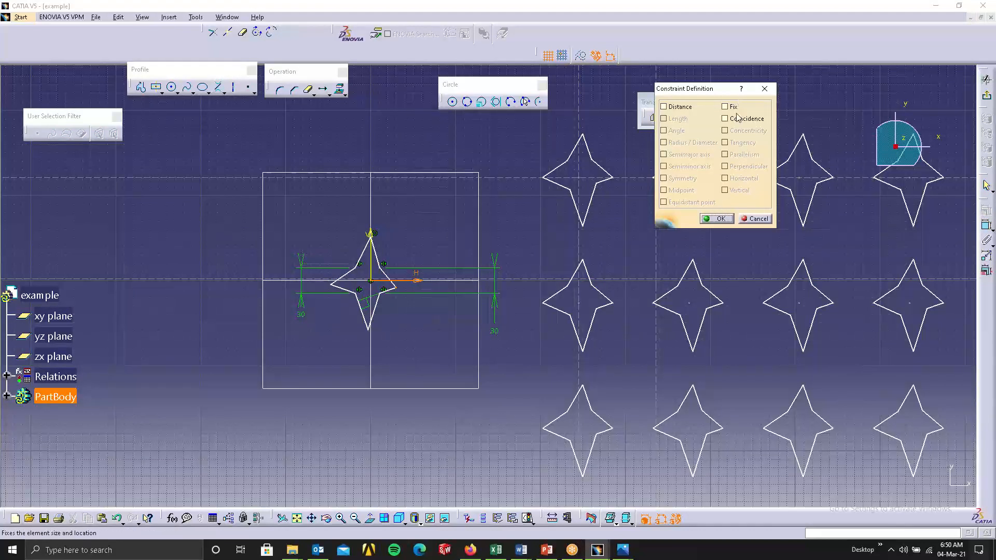
click(745, 118)
click(722, 217)
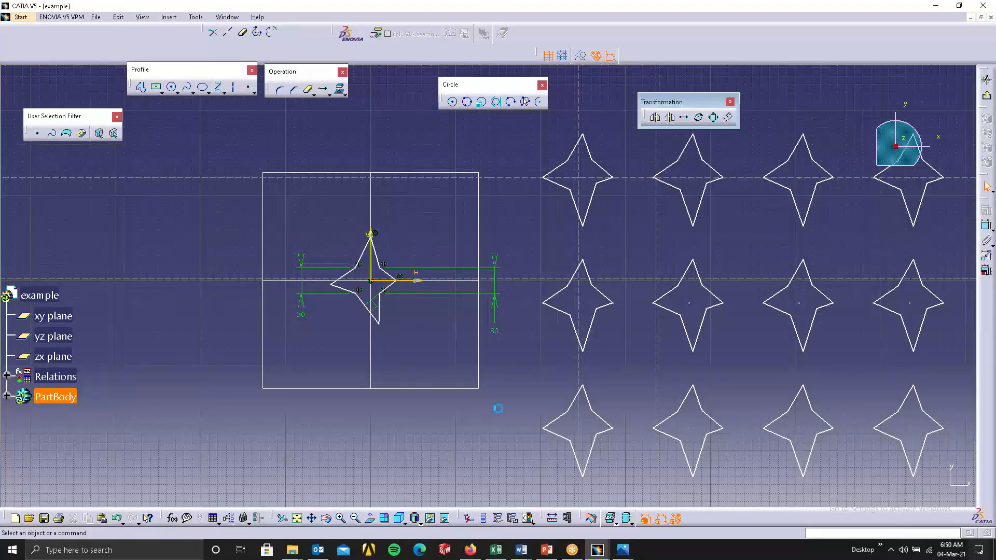
- Apply a coincidence constraint between the origin star's bottom tip and the vertical axis
click(380, 325)
click(373, 268)
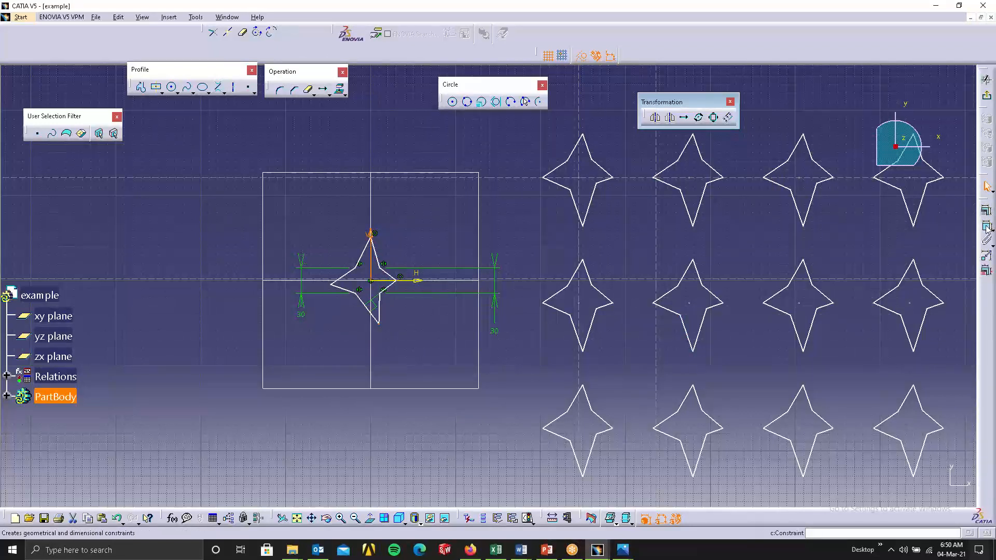
click(987, 211)
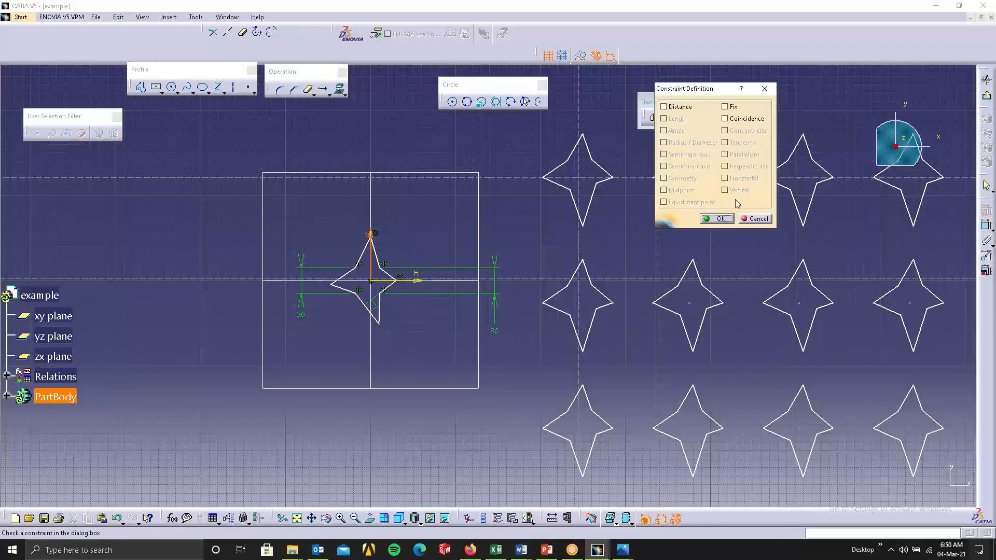
click(734, 119)
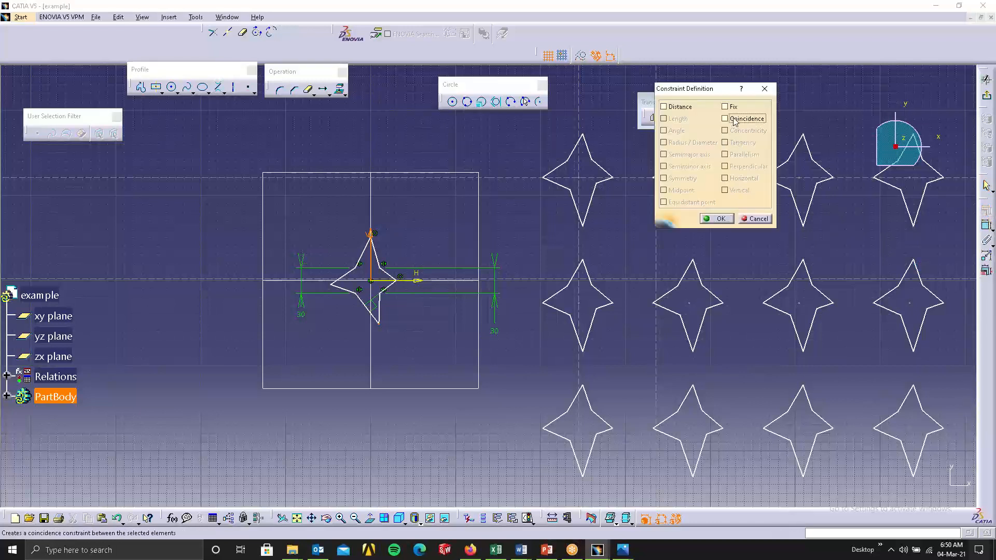
click(718, 220)
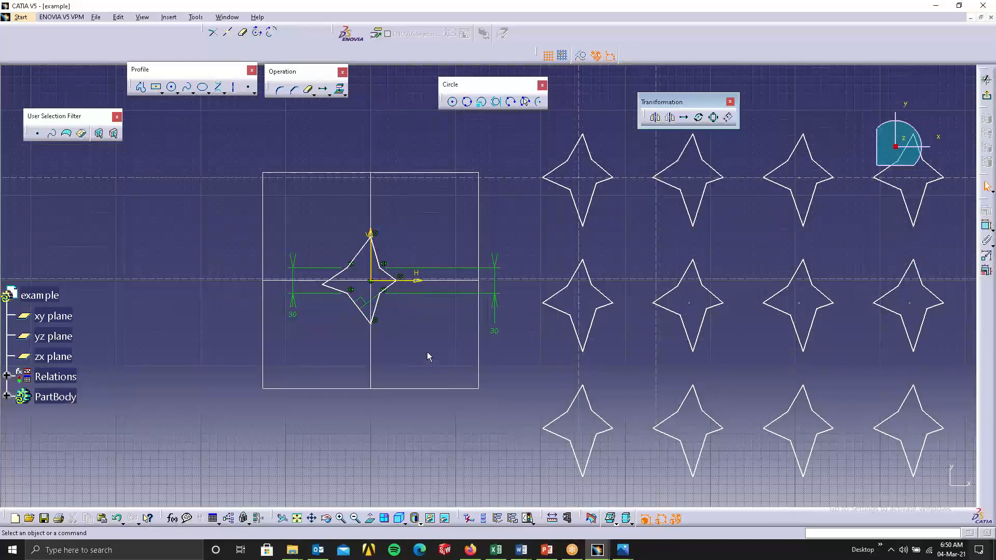
- Dimension the horizontal distance between the origin star's two lower inner vertices as 30 mm, and pull its right and bottom tips outward
click(384, 293)
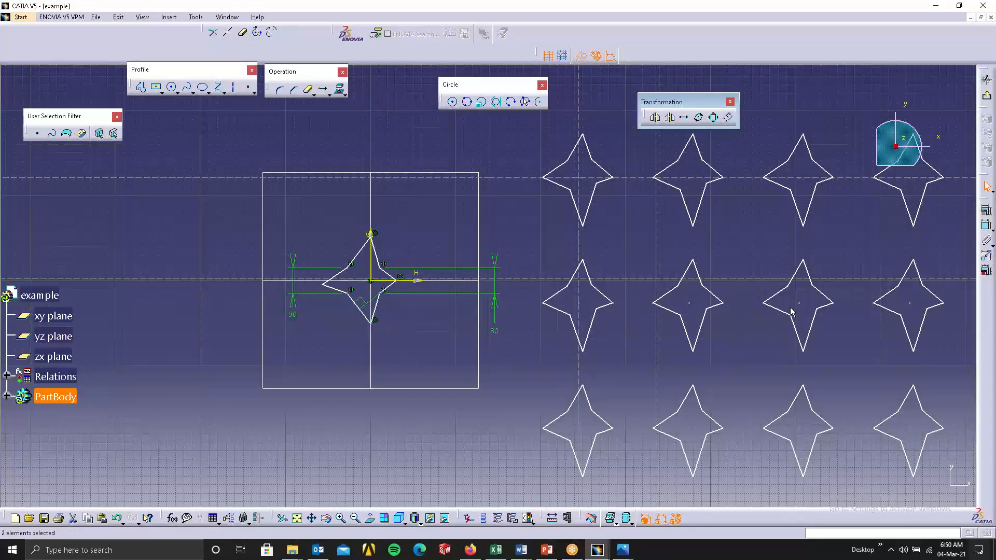
click(987, 227)
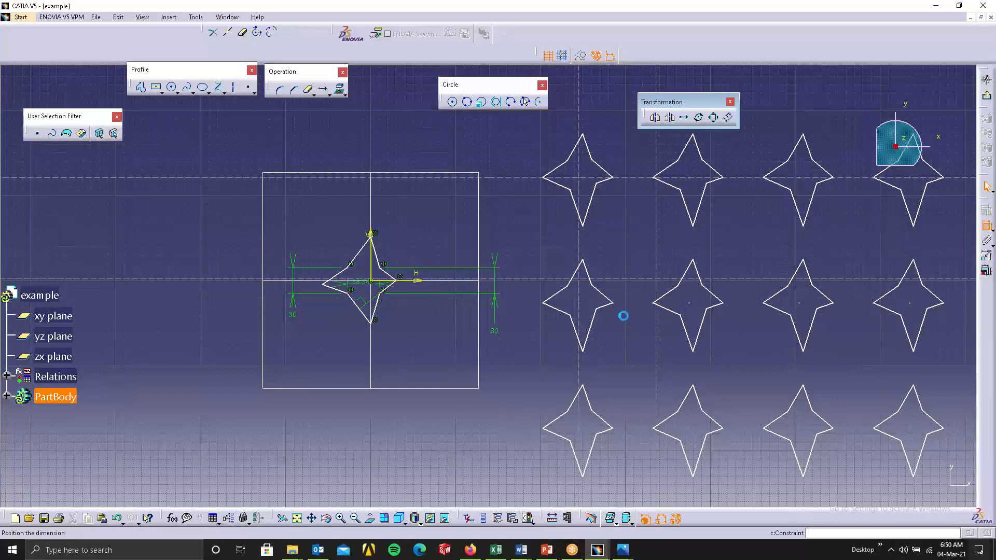
double_click(425, 349)
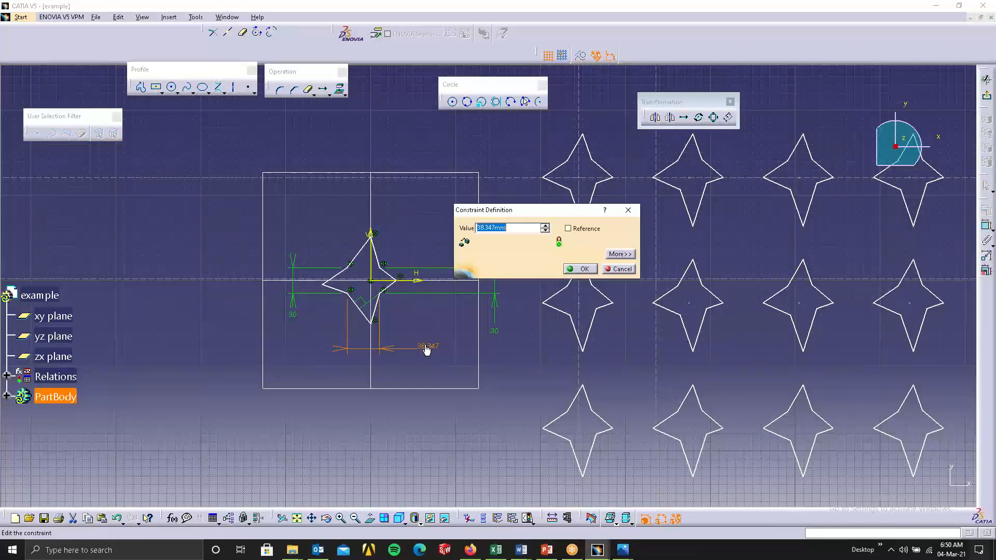
text(30)
key(Return)
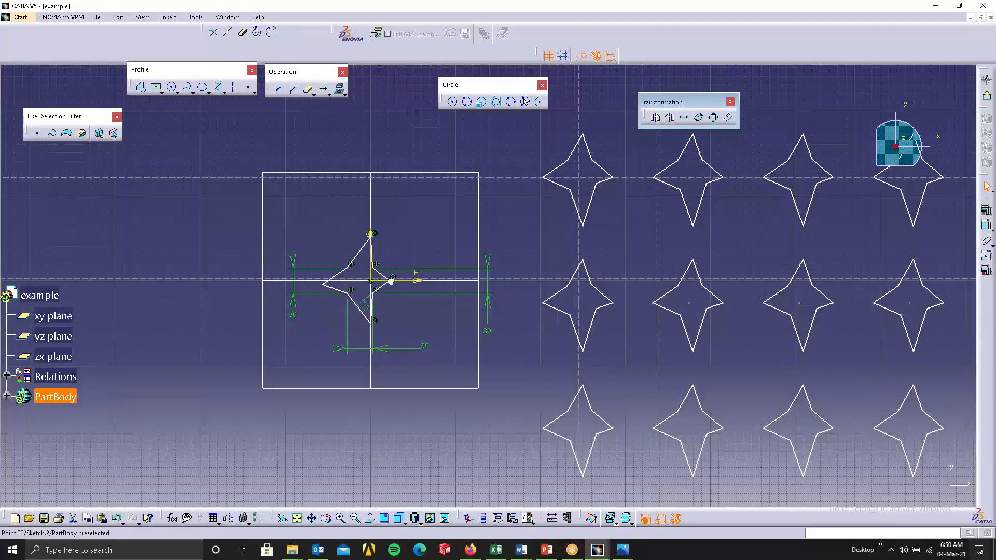
drag(389, 281, 371, 263)
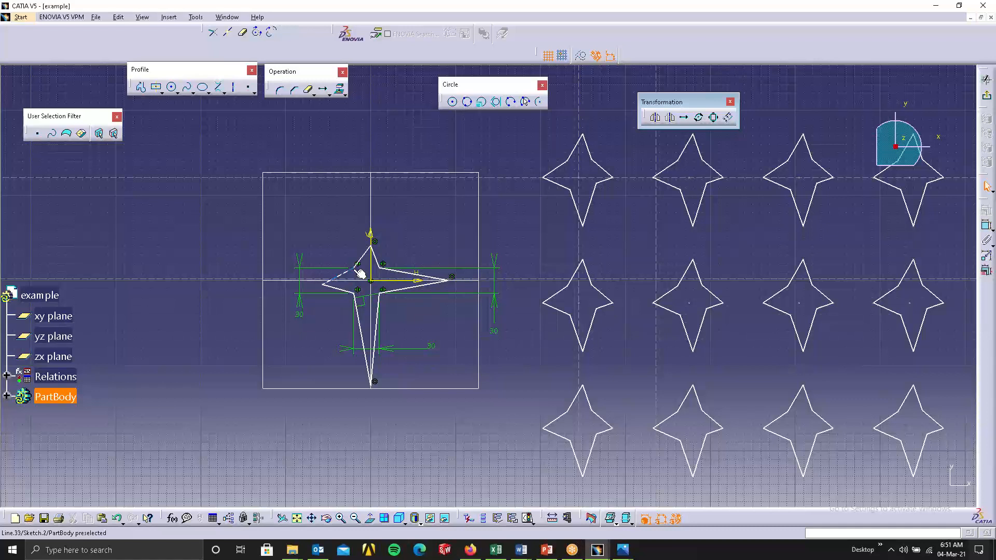
- Apply a symmetry constraint to the origin star's two upper inner vertices about the vertical axis
click(358, 266)
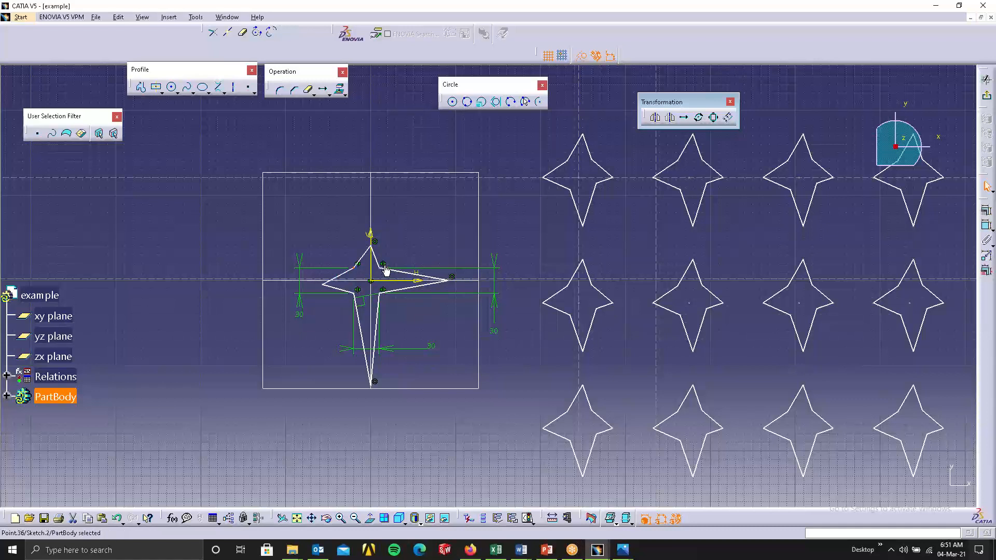
ctrl+click(384, 266)
ctrl+click(369, 269)
click(987, 210)
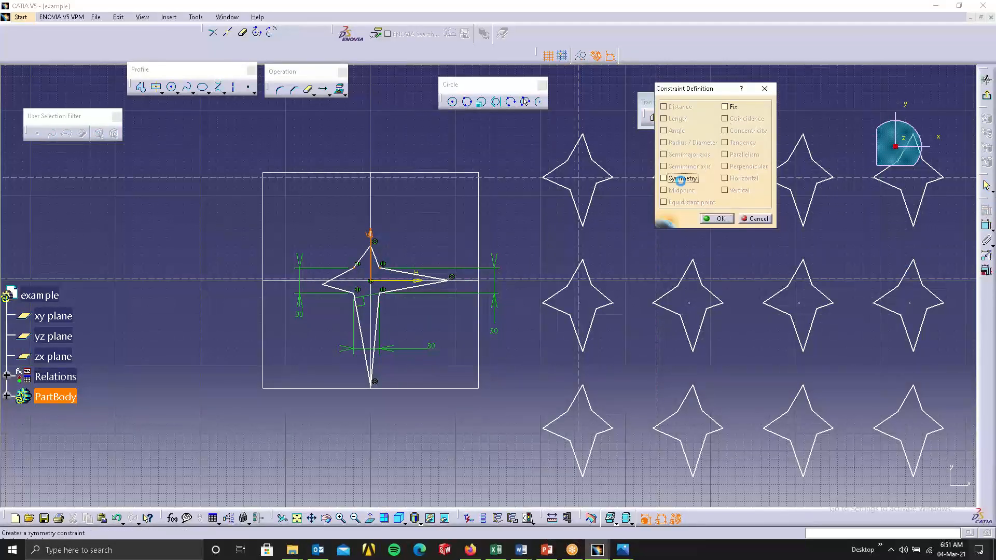
click(680, 178)
click(716, 218)
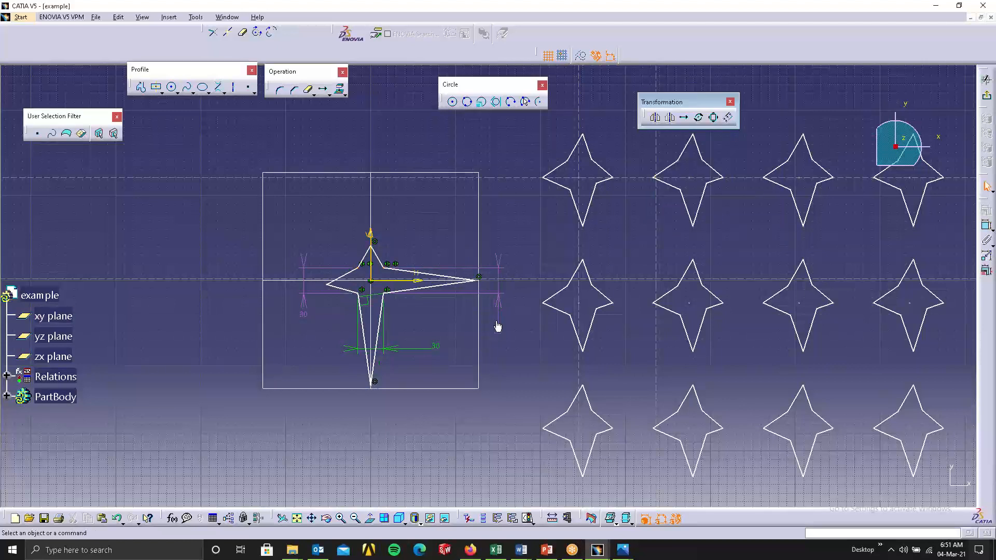
- Try to dimension the horizontal distance between the origin star's two upper inner vertices
click(369, 274)
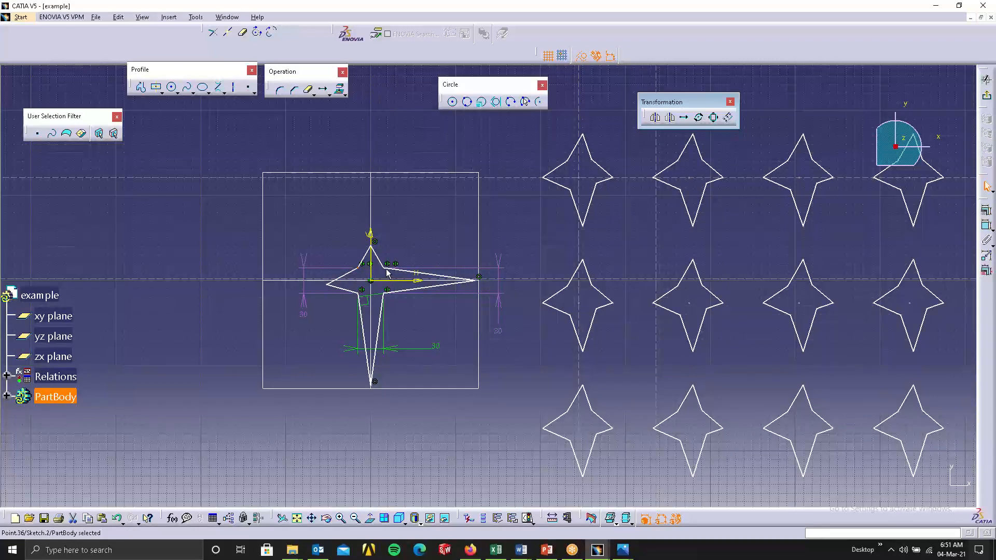
click(986, 225)
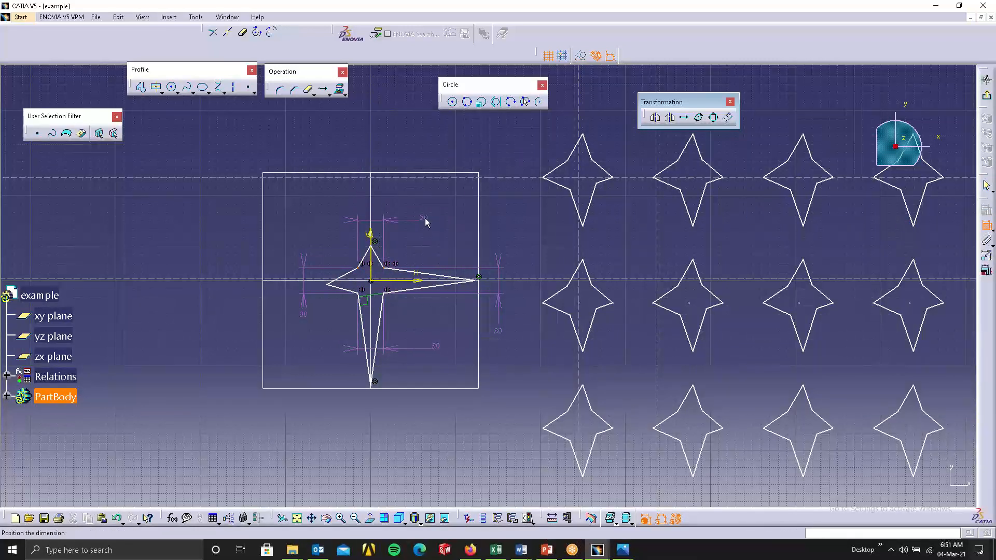
click(432, 241)
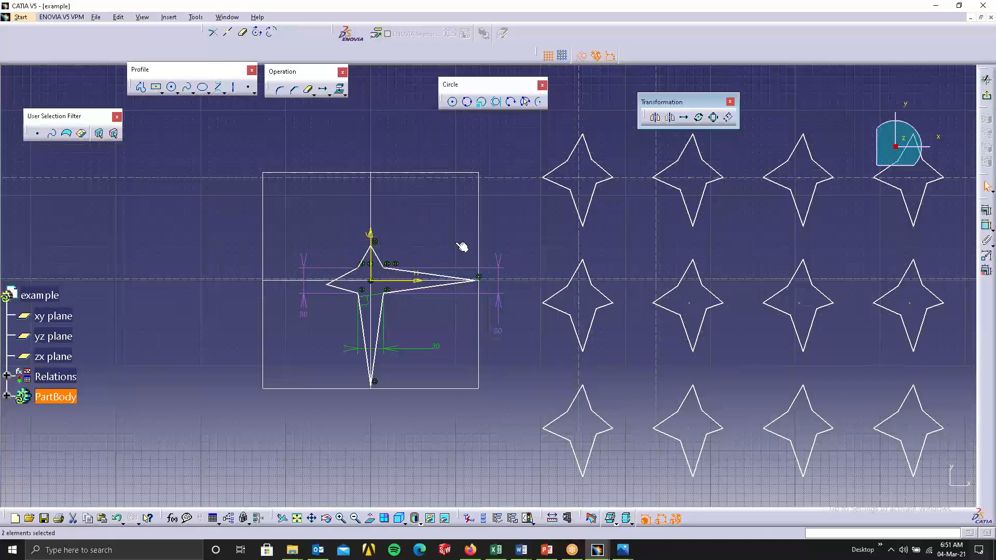
- Delete the duplicate 30 mm vertical dimension between the origin star's two right inner vertices
click(497, 298)
key(Delete)
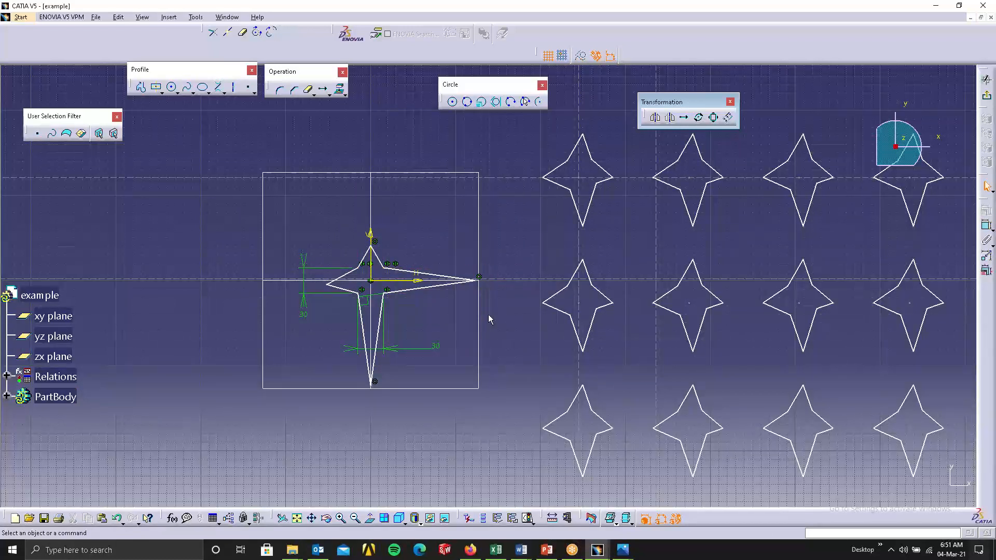
- Apply a coincidence constraint between the origin star's left tip and the horizontal axis
click(327, 287)
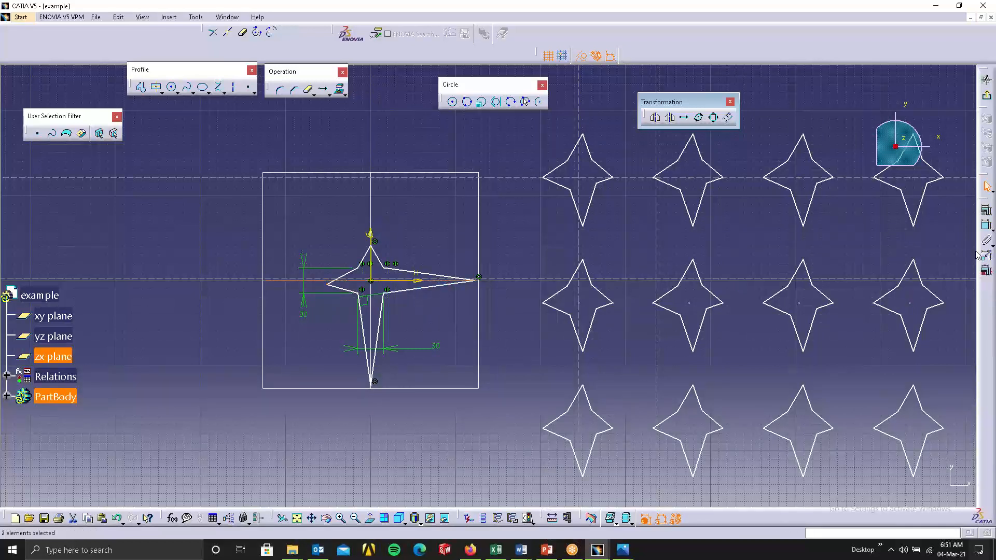
click(987, 226)
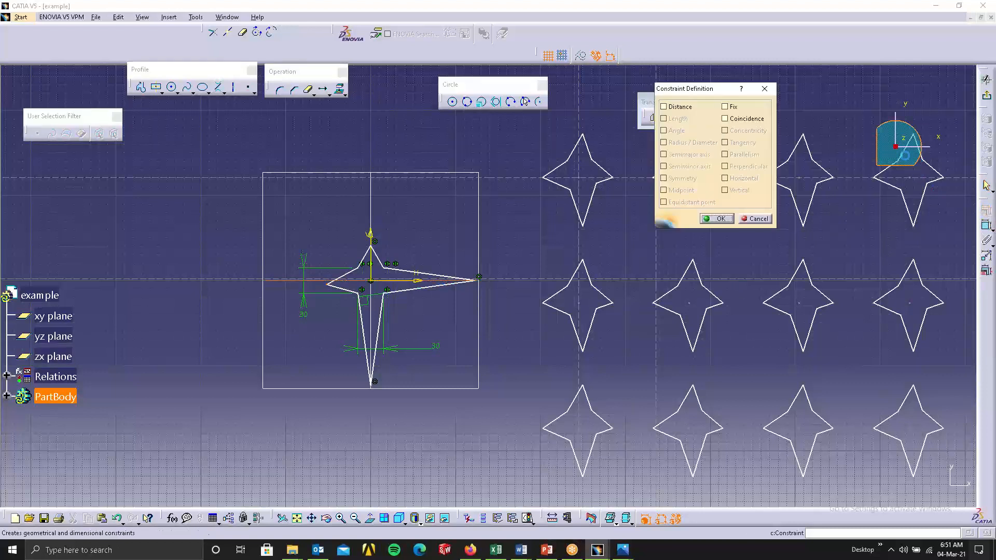
click(737, 122)
click(716, 218)
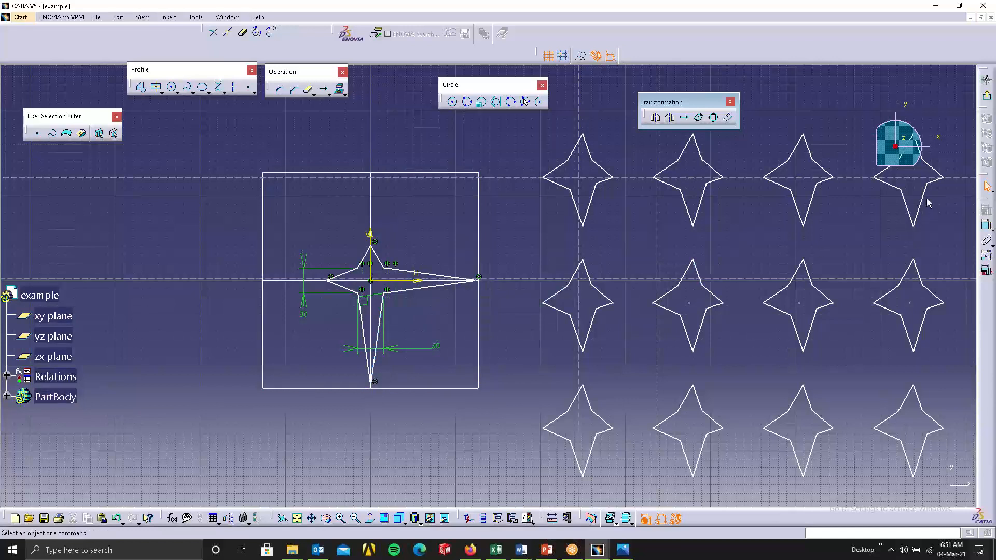
- Dimension the vertical distance from the horizontal axis to the origin star's bottom tip as 60 mm
click(985, 226)
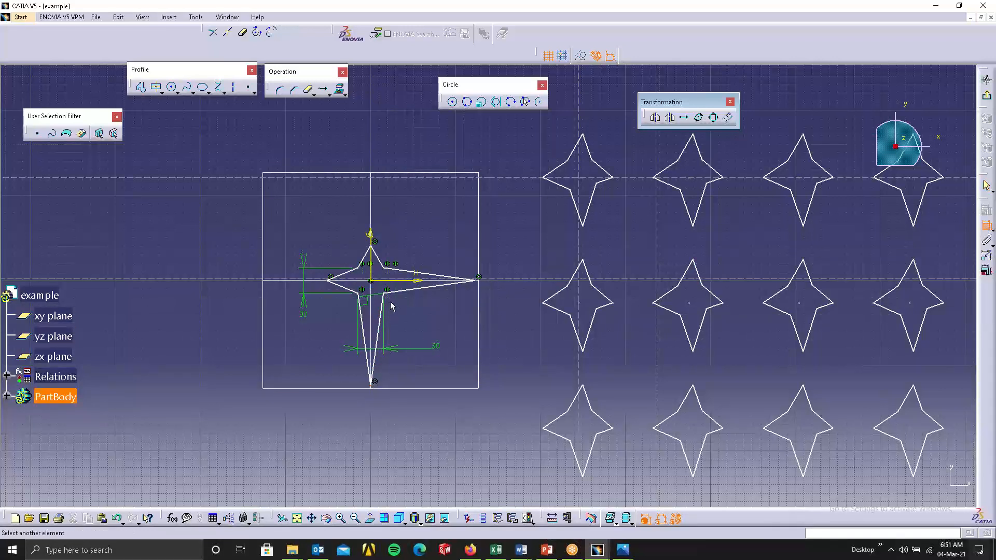
click(477, 278)
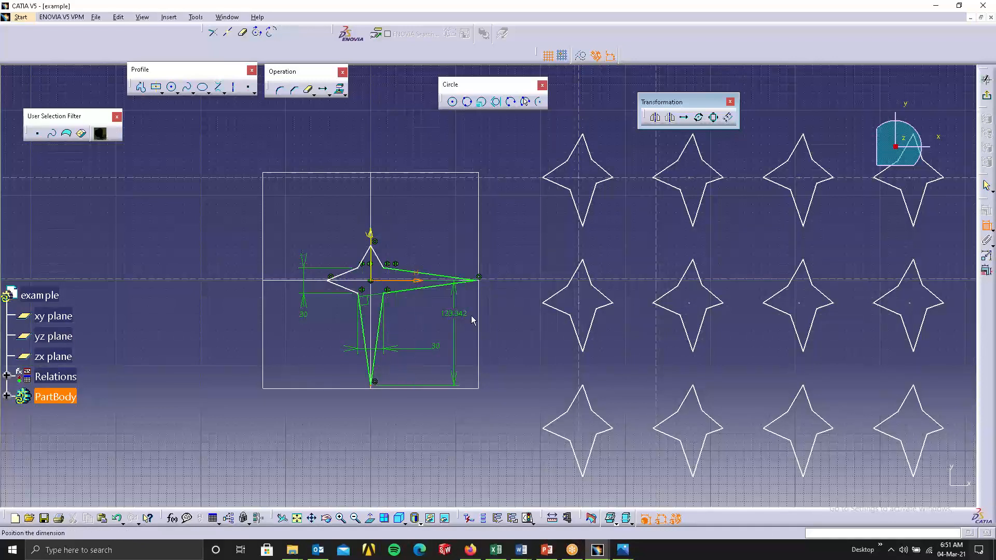
click(490, 320)
double_click(495, 323)
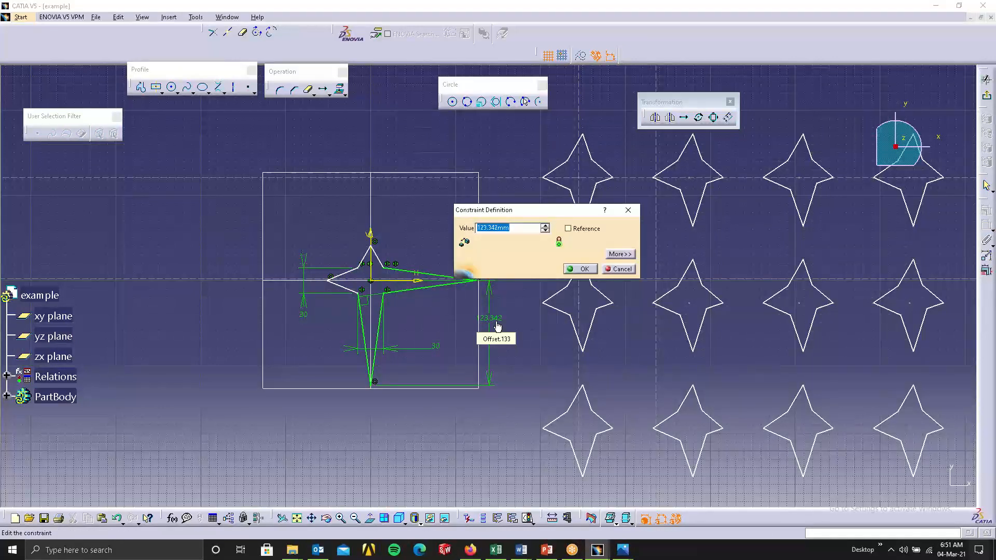
key(Return)
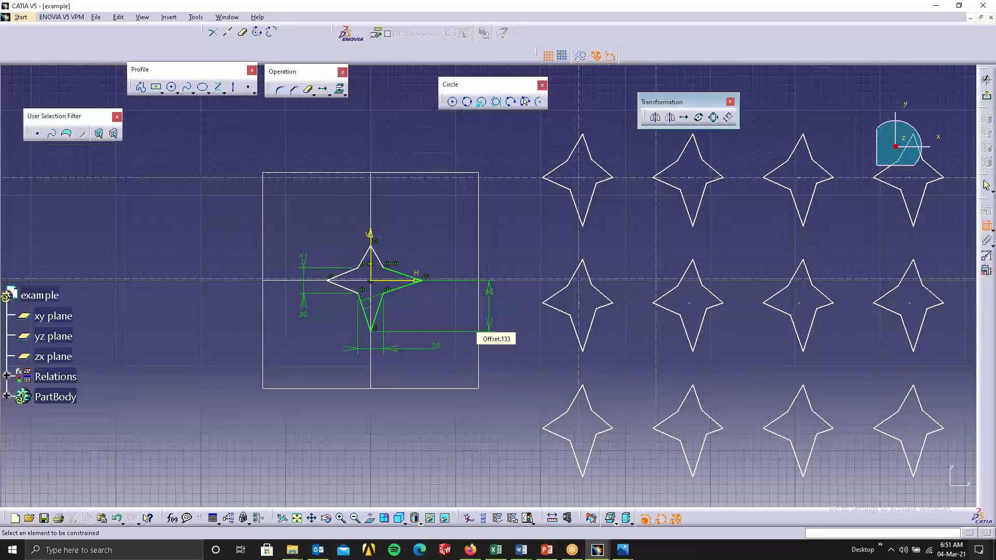
- Dimension the horizontal distance from the origin star's left tip to the vertical axis as 60 mm
click(332, 282)
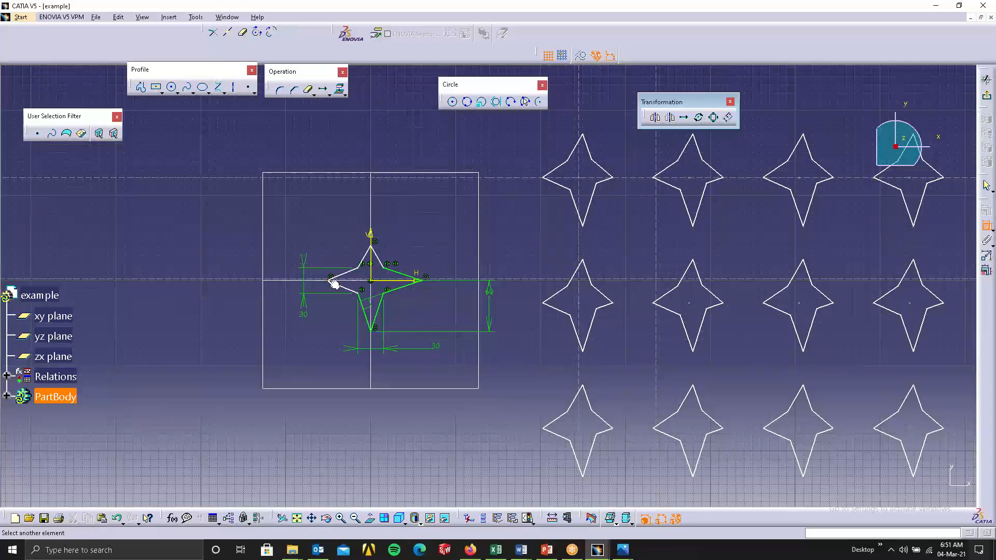
click(371, 272)
click(317, 322)
double_click(319, 322)
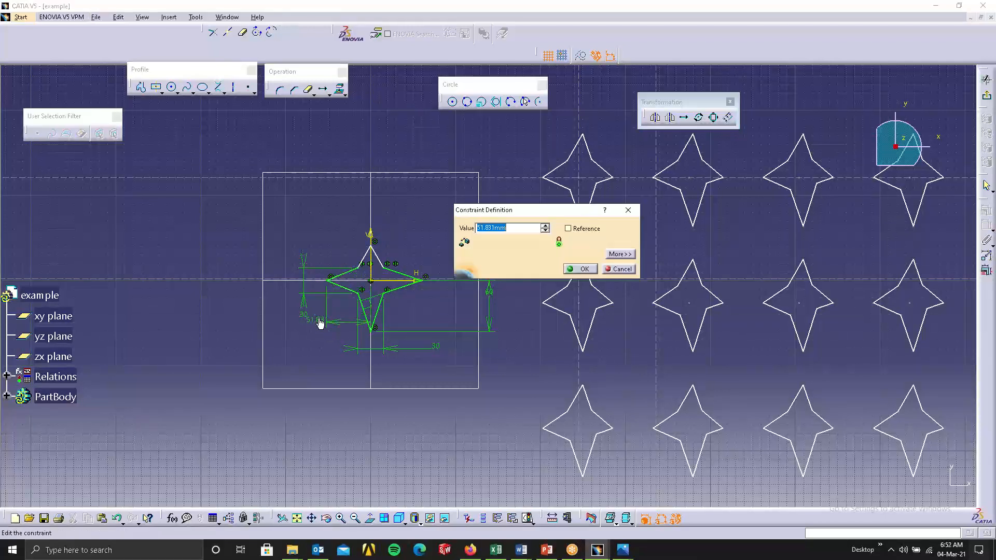
key(Return)
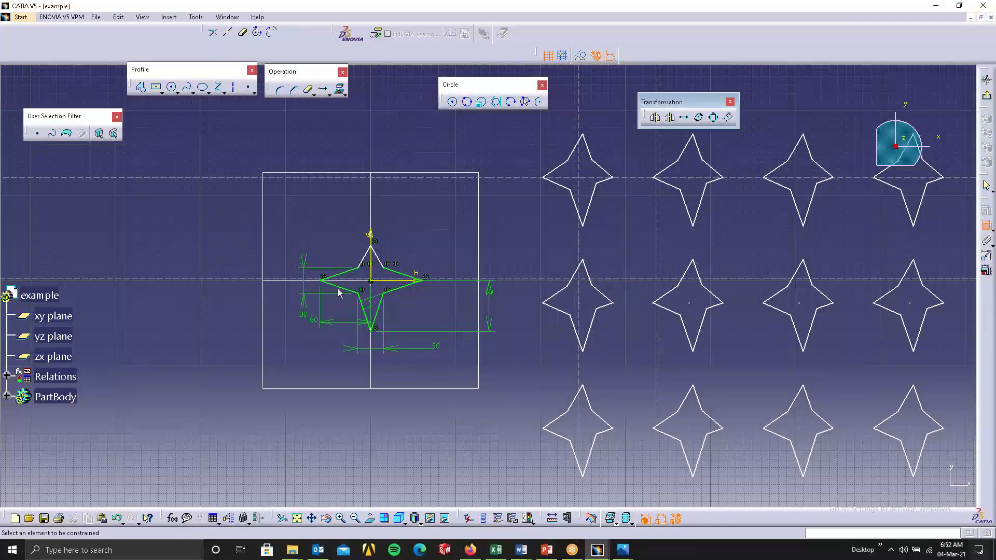
- Dimension the vertical distance from the origin star's top tip to the horizontal axis as 60 mm
click(373, 250)
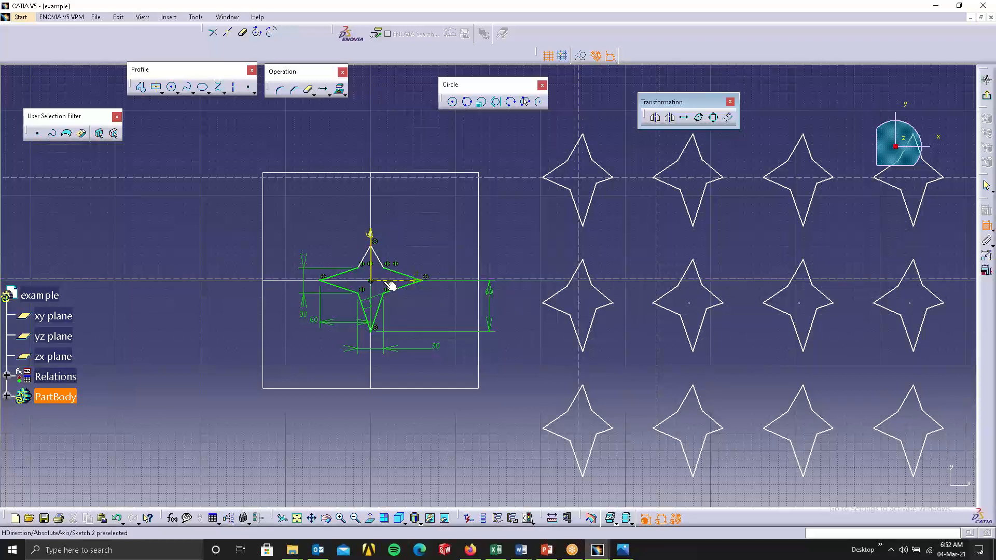
click(387, 281)
click(461, 233)
double_click(463, 234)
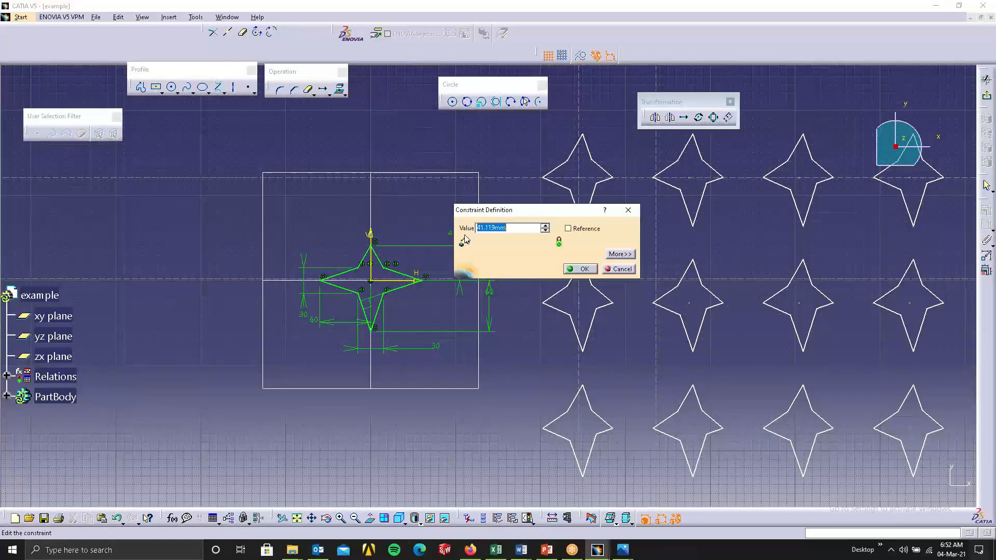
text(60)
key(Return)
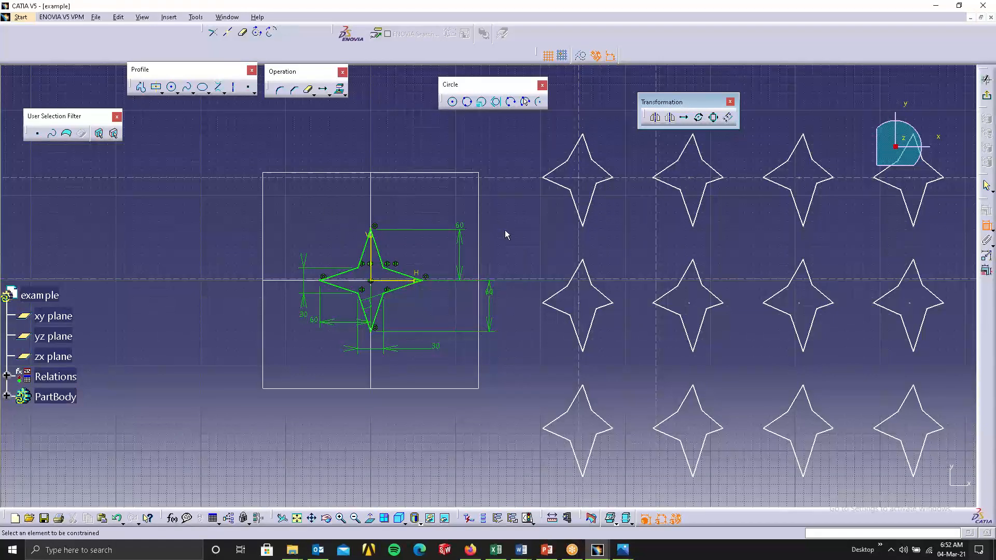
- Translate the origin star from the origin along the negative horizontal axis as 5 duplicates about 376 mm apart, without keeping internal or external constraints
drag(276, 207, 508, 376)
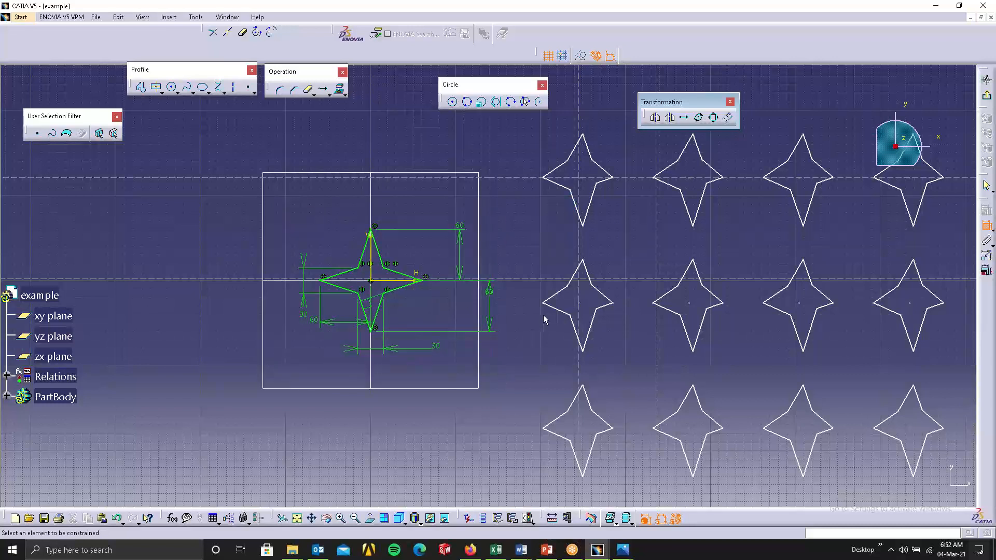
click(684, 118)
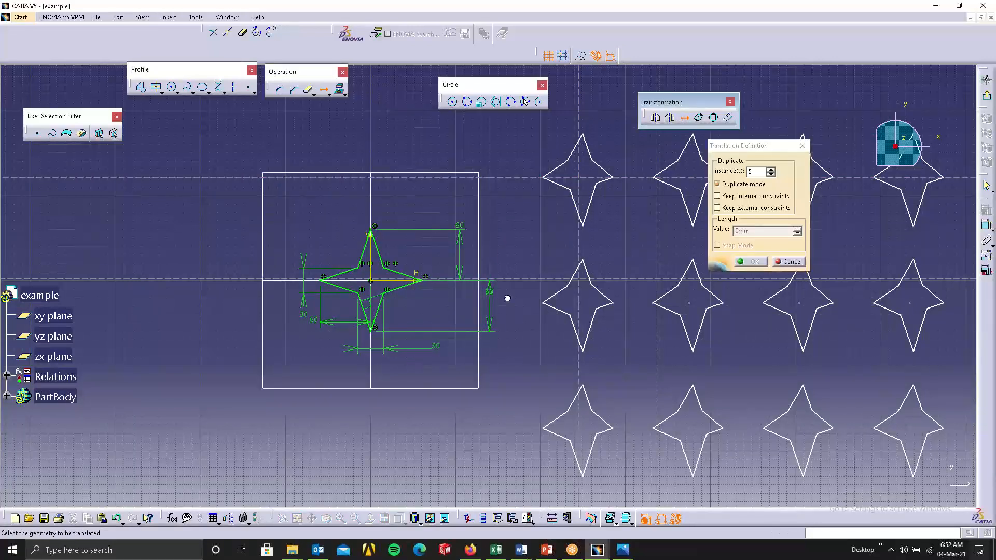
drag(517, 365, 515, 372)
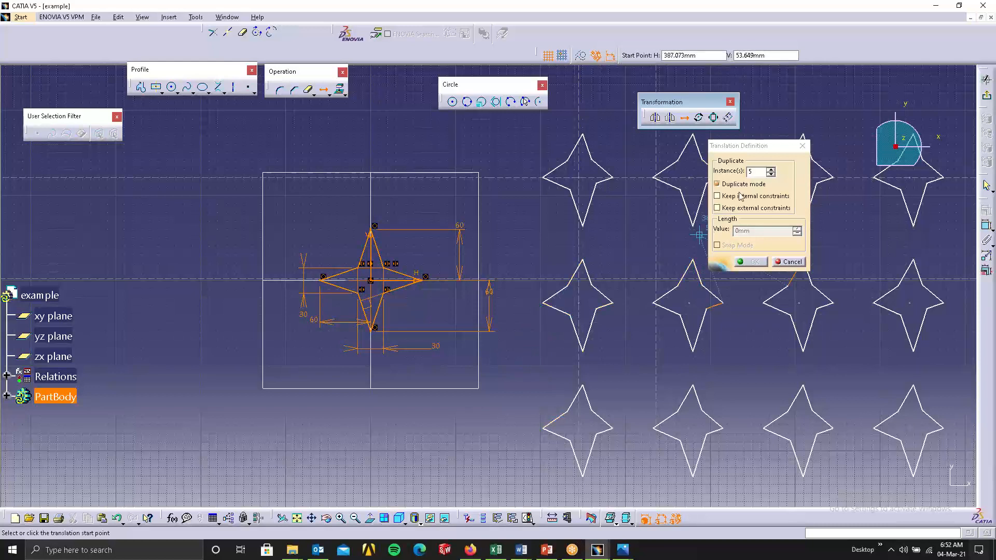
click(377, 280)
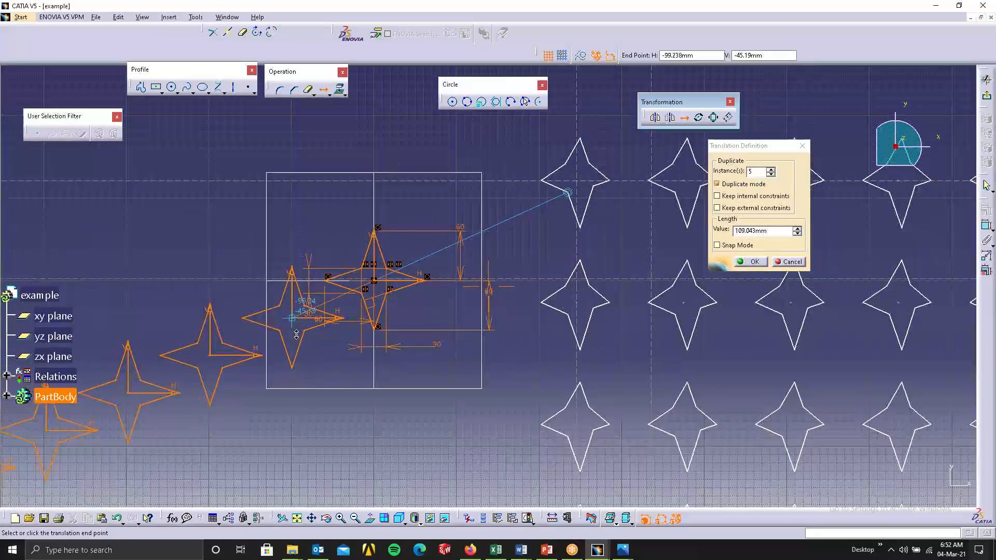
ctrl+middle_drag(296, 334, 389, 428)
middle_click(392, 430)
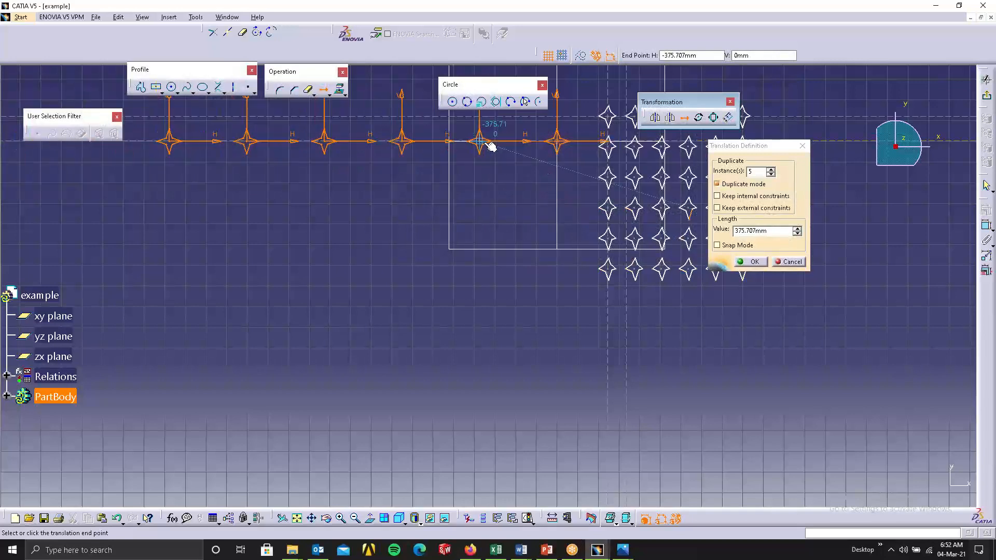
click(491, 147)
mouse_move(501, 227)
middle_down()
mouse_move(541, 358)
mouse_move(560, 383)
middle_up()
mouse_move(530, 290)
middle_down()
mouse_move(542, 244)
mouse_move(587, 213)
middle_up()
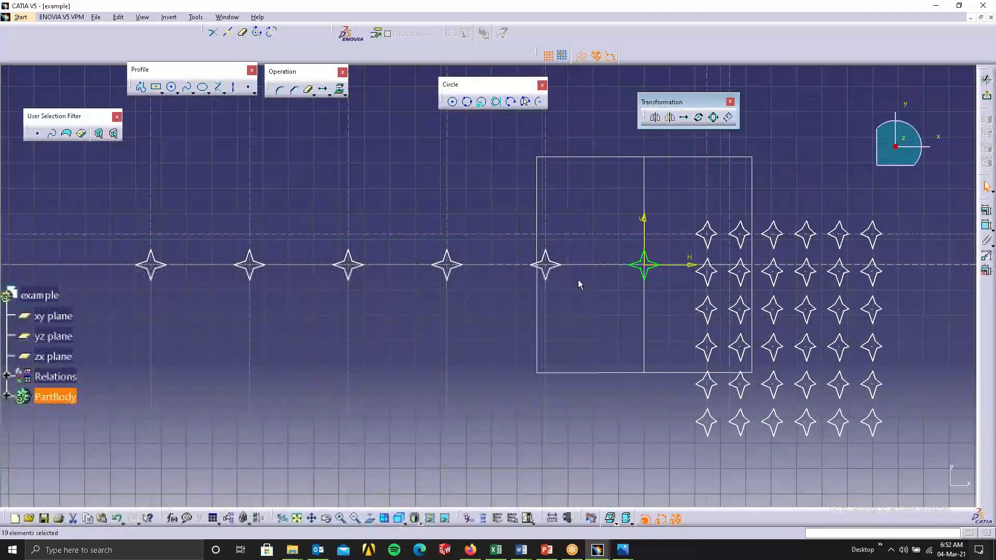
- Pull edges of the star copies out of shape to test whether they are constrained
middle_drag(578, 280, 584, 187)
drag(730, 253, 681, 203)
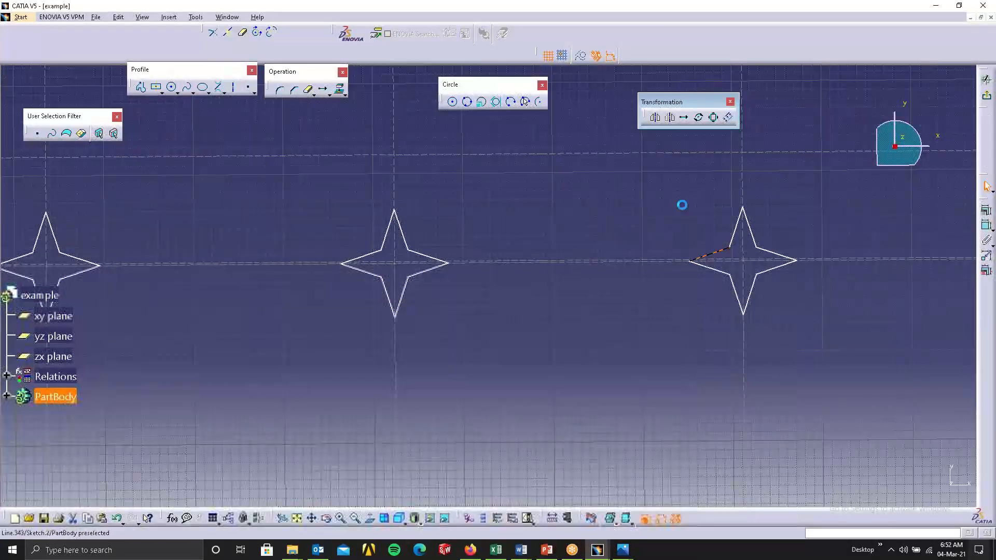
drag(761, 281, 819, 336)
drag(434, 278, 485, 311)
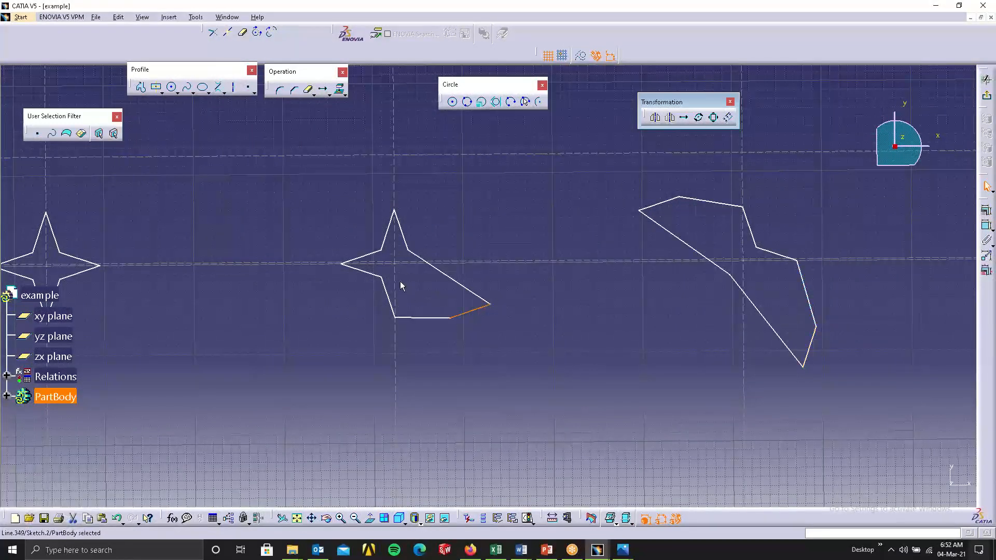
drag(375, 280, 345, 339)
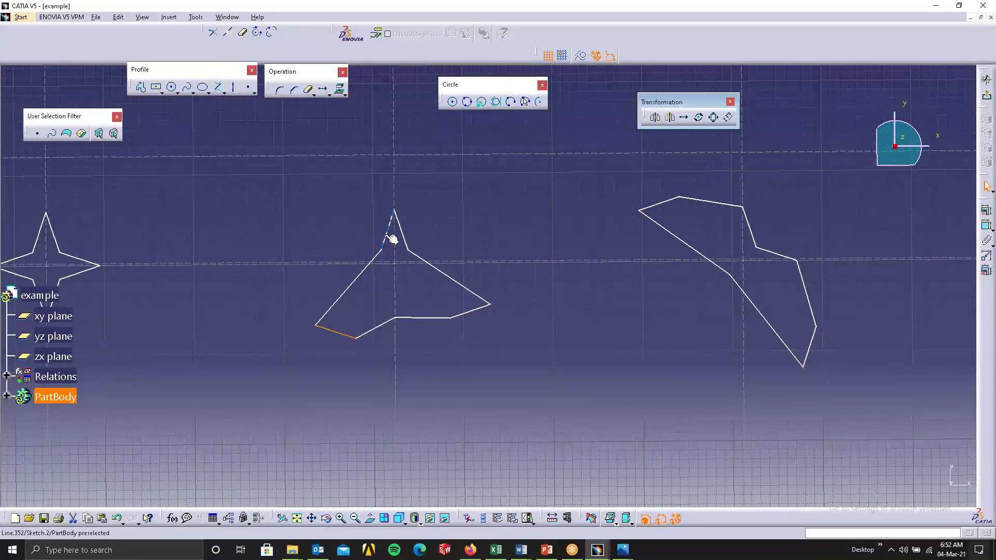
ctrl+middle_drag(521, 250, 544, 317)
mouse_move(354, 270)
middle_down()
mouse_move(404, 254)
mouse_move(598, 273)
middle_up()
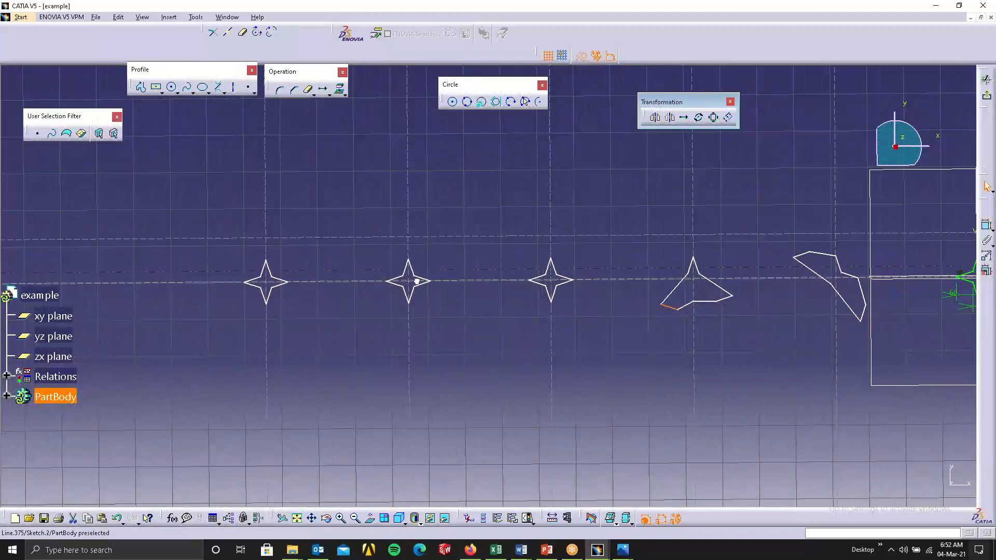
drag(421, 281, 441, 255)
mouse_move(478, 291)
middle_down()
mouse_move(489, 347)
mouse_move(499, 345)
middle_up()
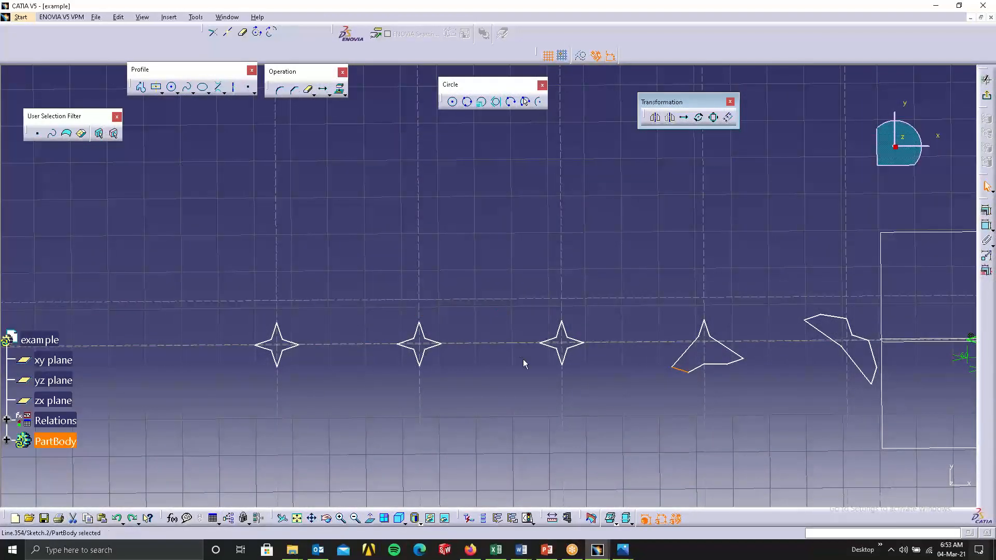
- Delete the five translated copies along the negative horizontal axis, including the distorted ones
middle_drag(593, 360, 616, 405)
click(341, 260)
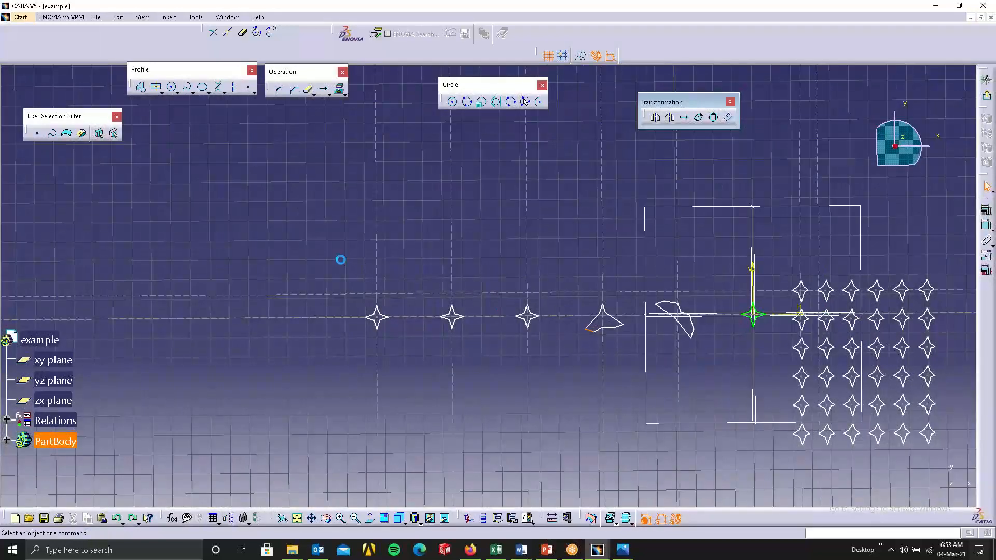
mouse_move(341, 260)
mouse_down()
mouse_move(495, 345)
mouse_move(634, 345)
mouse_move(714, 375)
mouse_up()
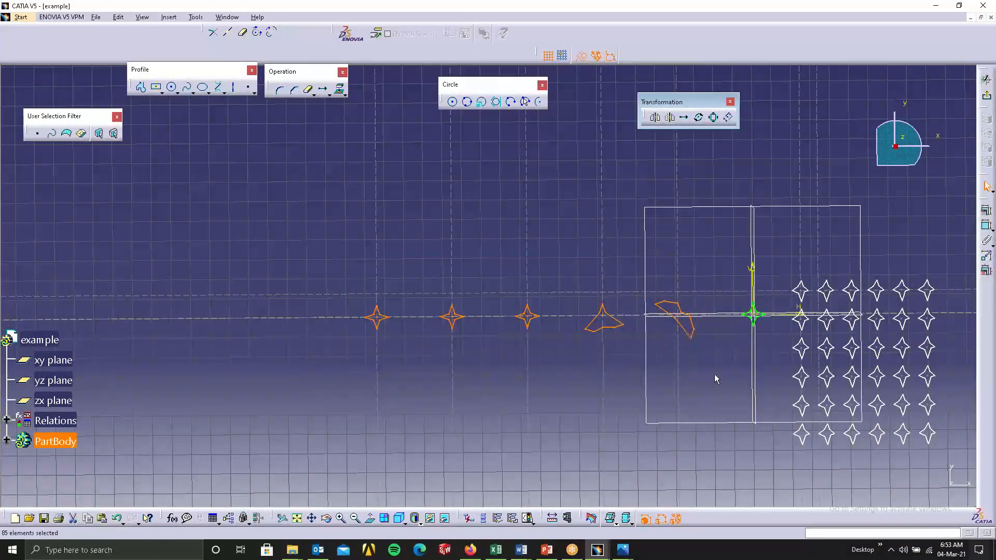
key(Delete)
- Translate the origin star from the origin along the negative horizontal axis as 5 duplicates about 160 mm apart, keeping internal and external constraints
middle_drag(814, 391, 799, 332)
middle_drag(920, 404, 679, 398)
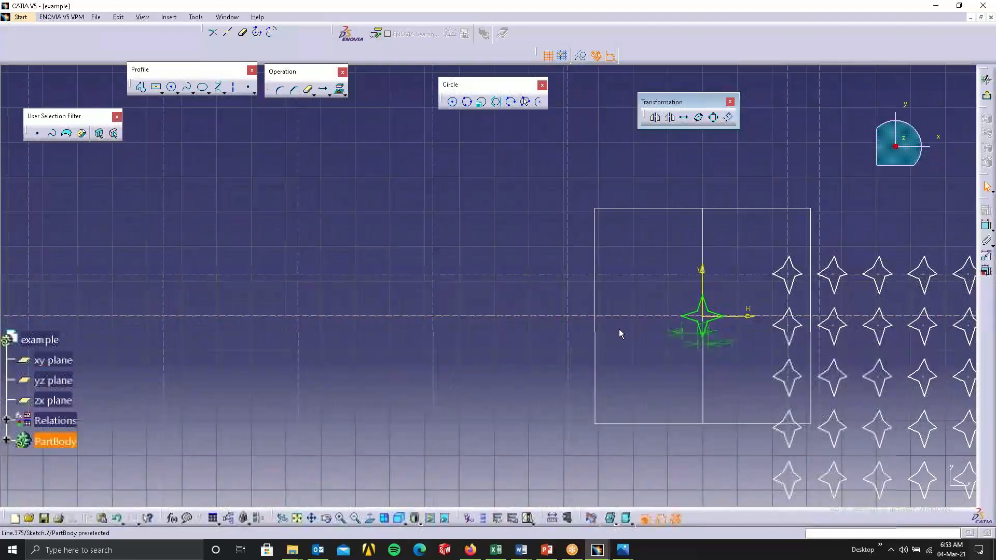
drag(647, 287, 729, 377)
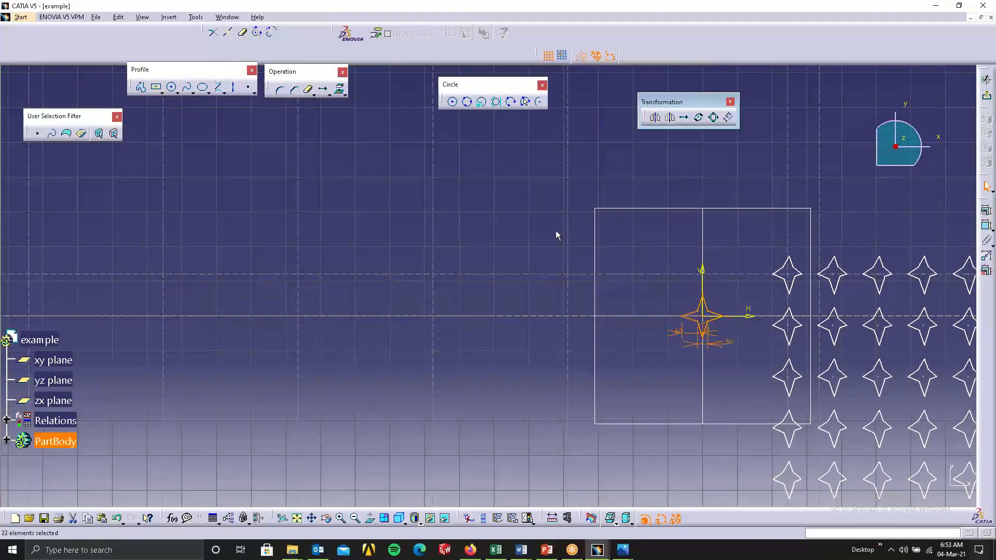
click(684, 117)
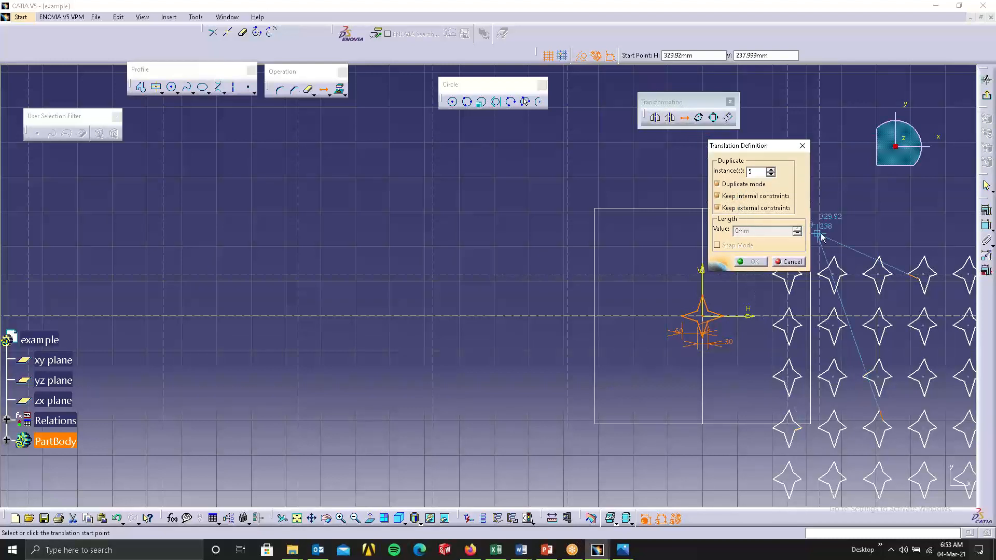
click(709, 318)
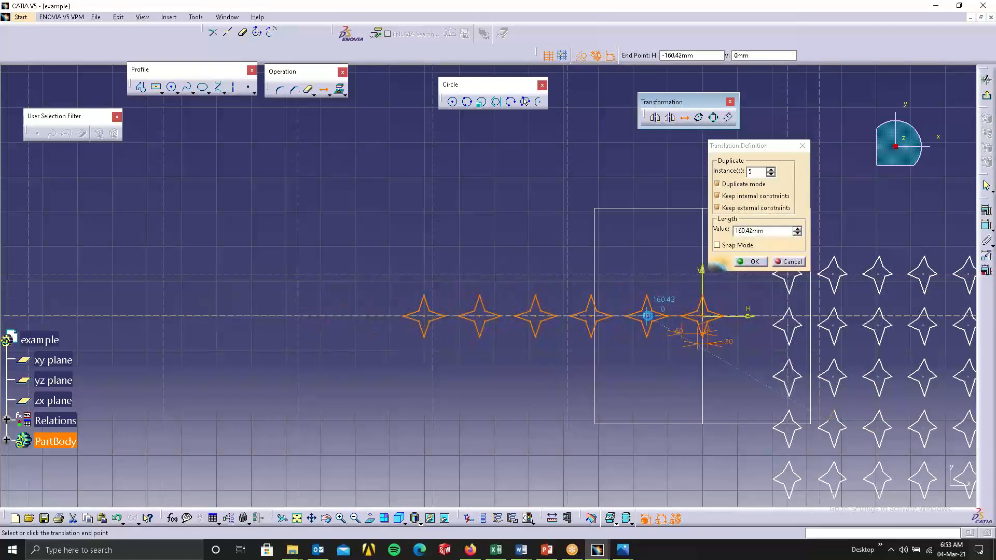
click(646, 319)
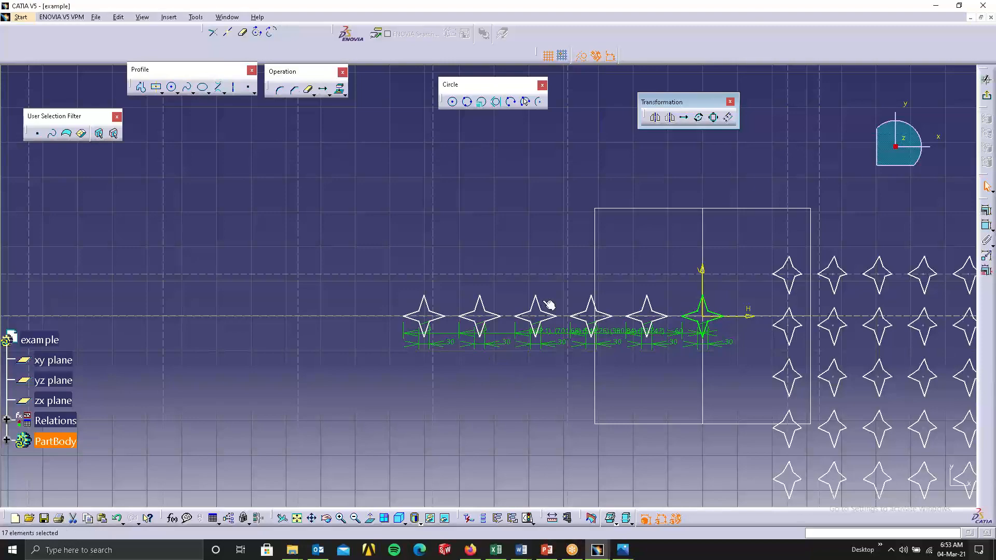
- Pull the upper edge of the copy nearest the origin star to test whether it is constrained, and undo the distortion
middle_drag(673, 322, 696, 271)
middle_drag(722, 311, 534, 204)
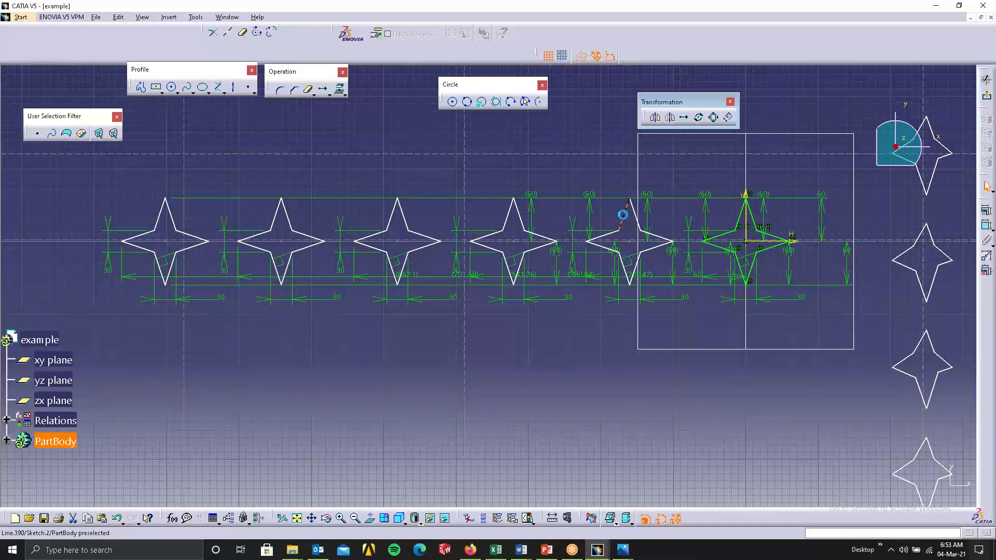
mouse_move(625, 215)
mouse_down()
mouse_move(607, 190)
mouse_move(627, 225)
mouse_move(616, 213)
mouse_move(619, 223)
mouse_up()
click(618, 218)
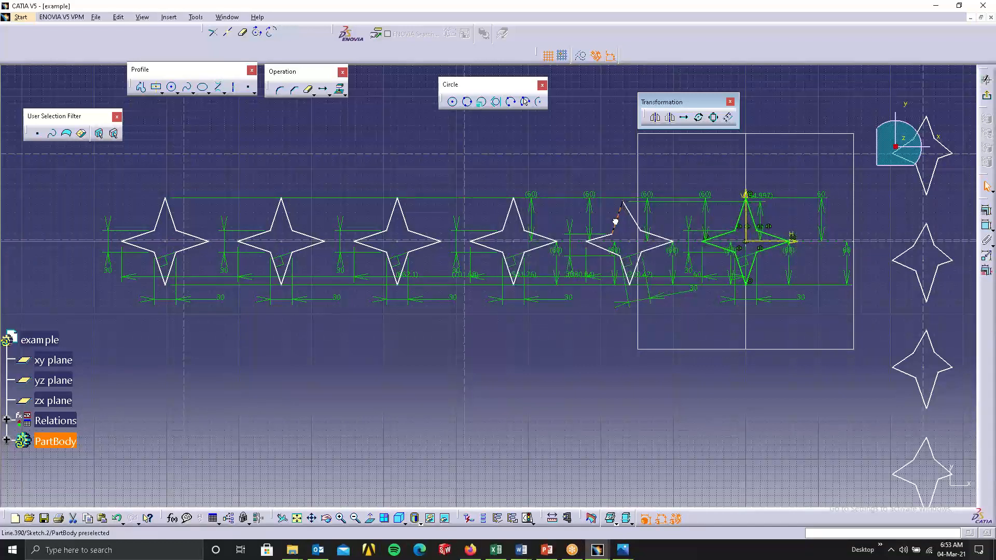
mouse_move(615, 221)
mouse_down()
mouse_move(616, 209)
mouse_move(629, 222)
mouse_move(617, 221)
mouse_up()
key(ctrl+z)
click(616, 351)
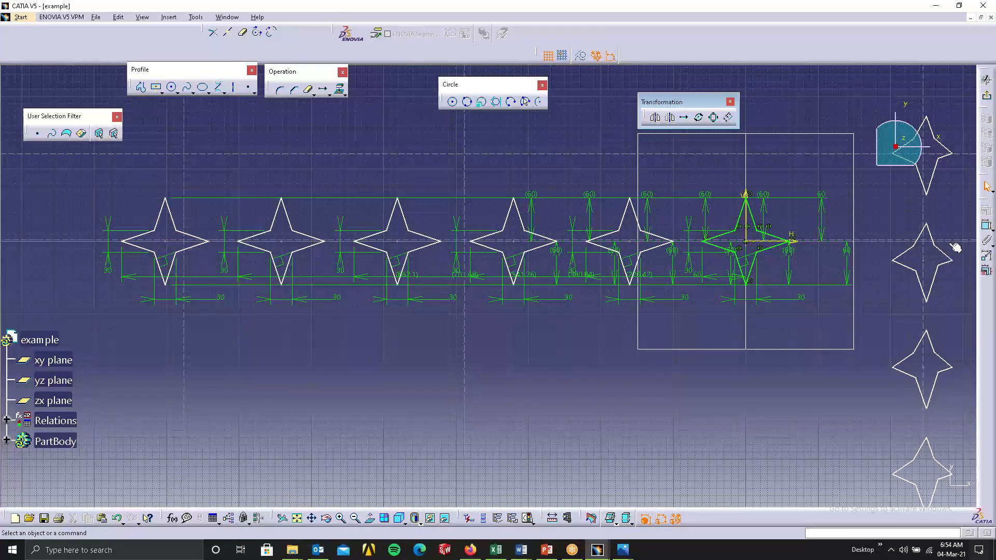
- Dimension the tip-to-tip height and tip-to-tip width of the second copy from the origin star
click(986, 228)
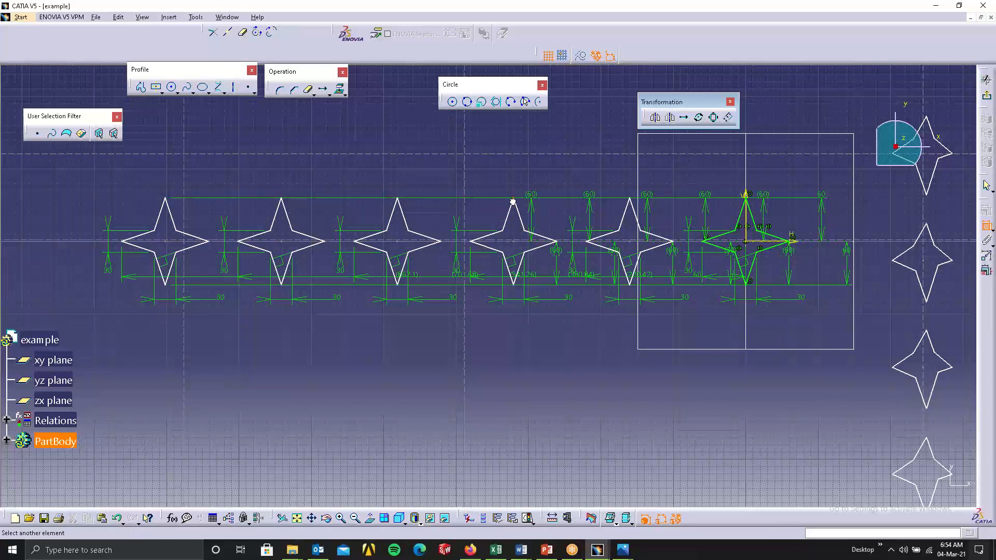
click(519, 288)
click(555, 224)
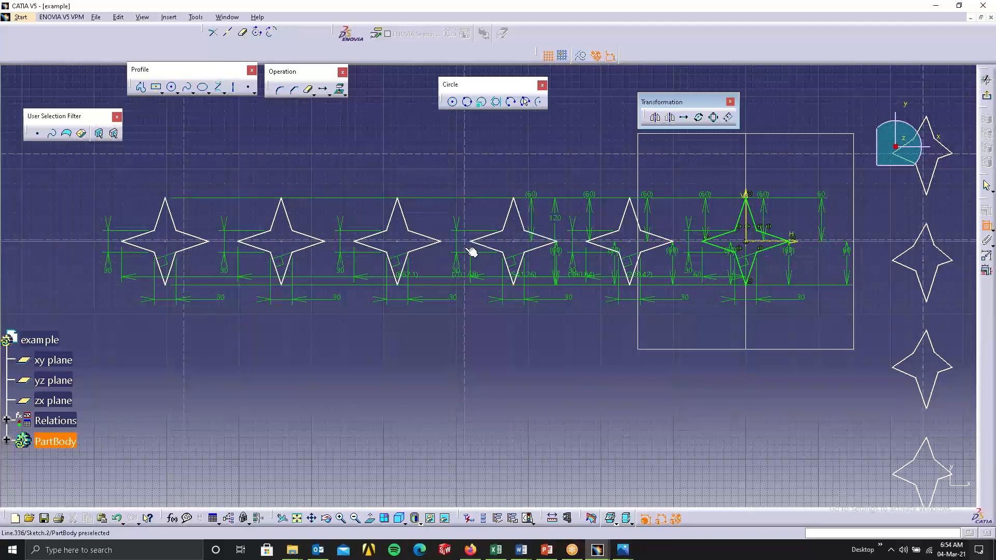
click(560, 243)
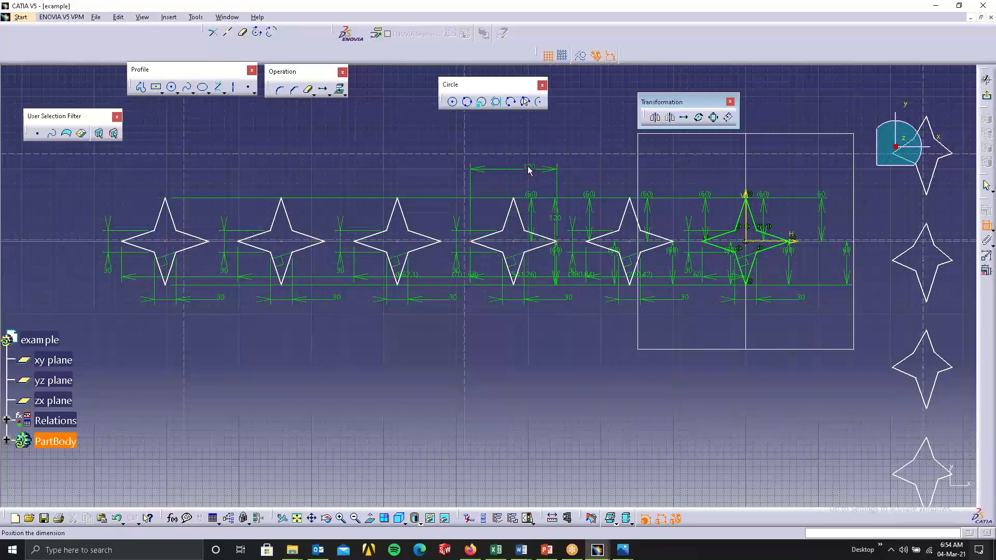
click(528, 170)
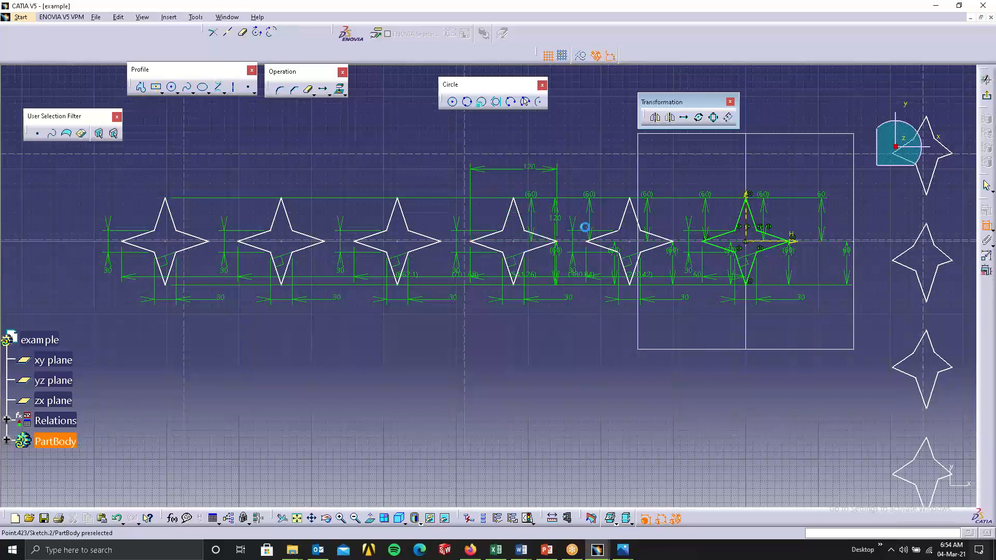
- Dimension the second copy's right tip from the vertical axis and its top tip from the horizontal axis
click(557, 242)
click(745, 229)
click(678, 173)
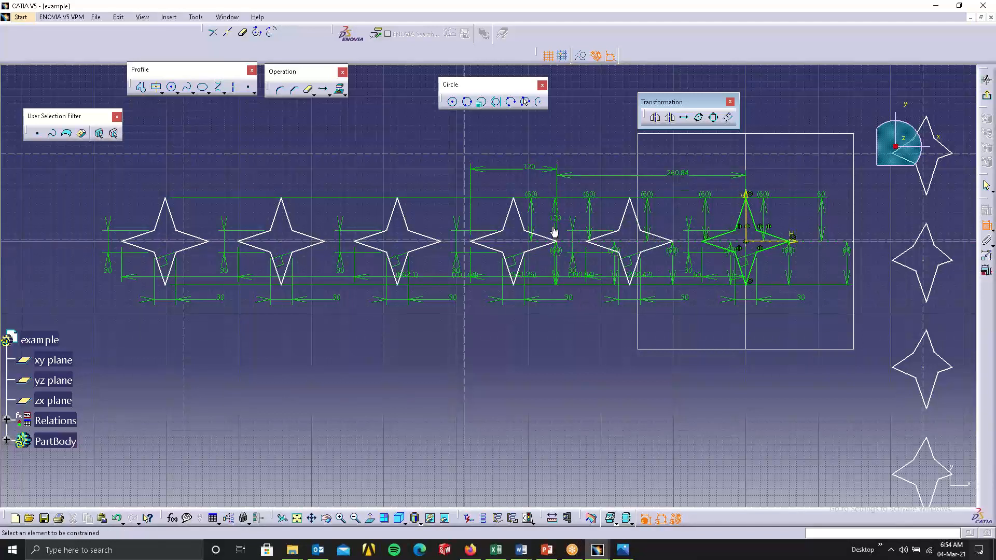
click(514, 200)
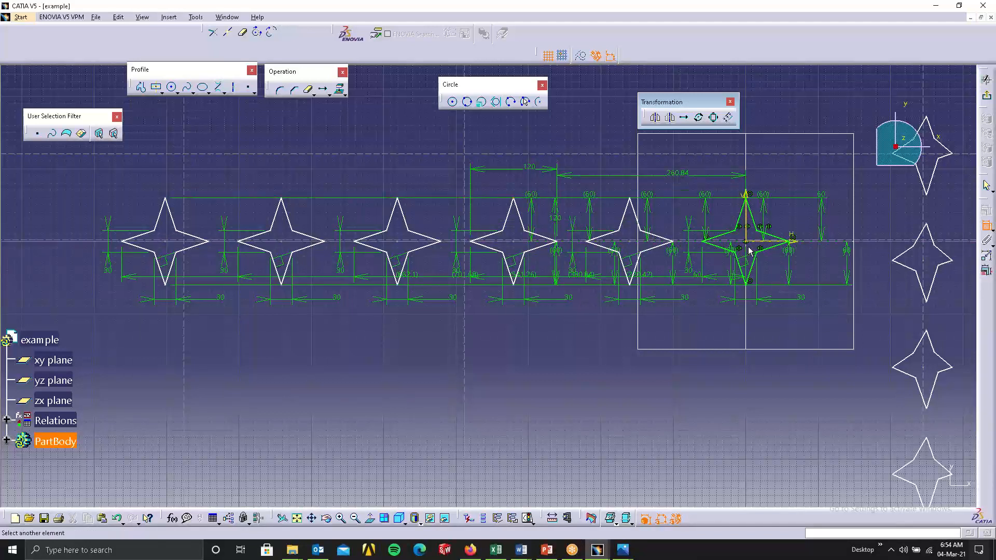
click(789, 246)
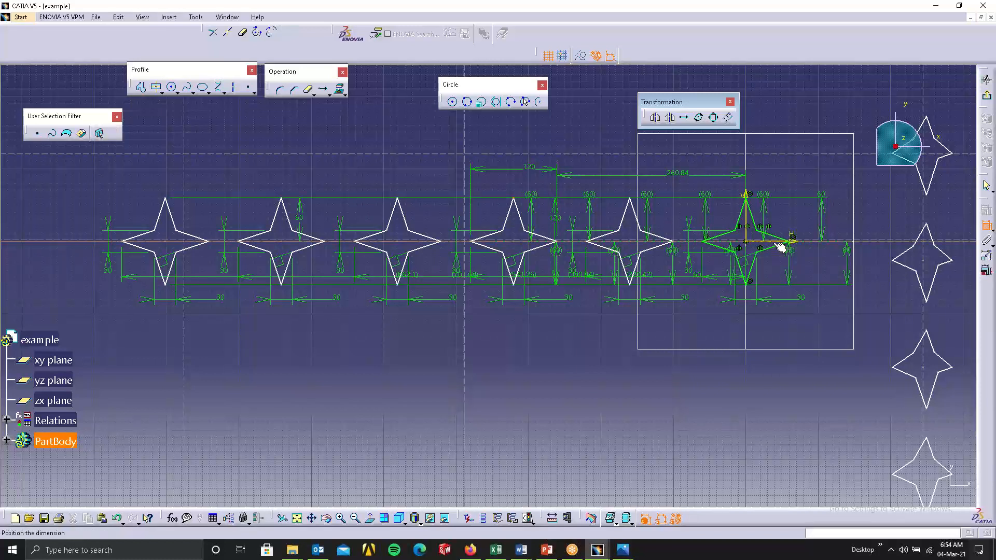
click(706, 224)
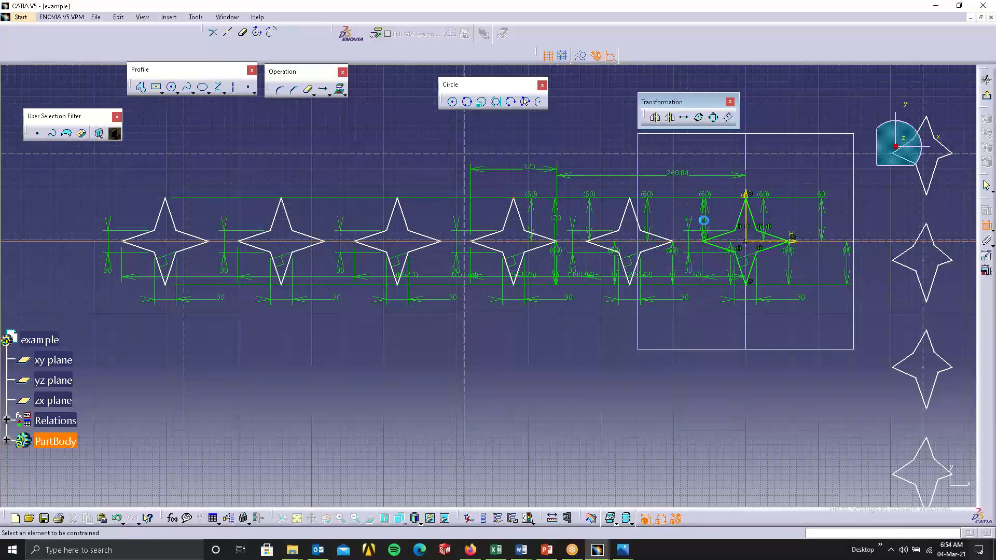
- Pull the second copy's upper right edge to test whether it is constrained, and undo the distortion
click(536, 237)
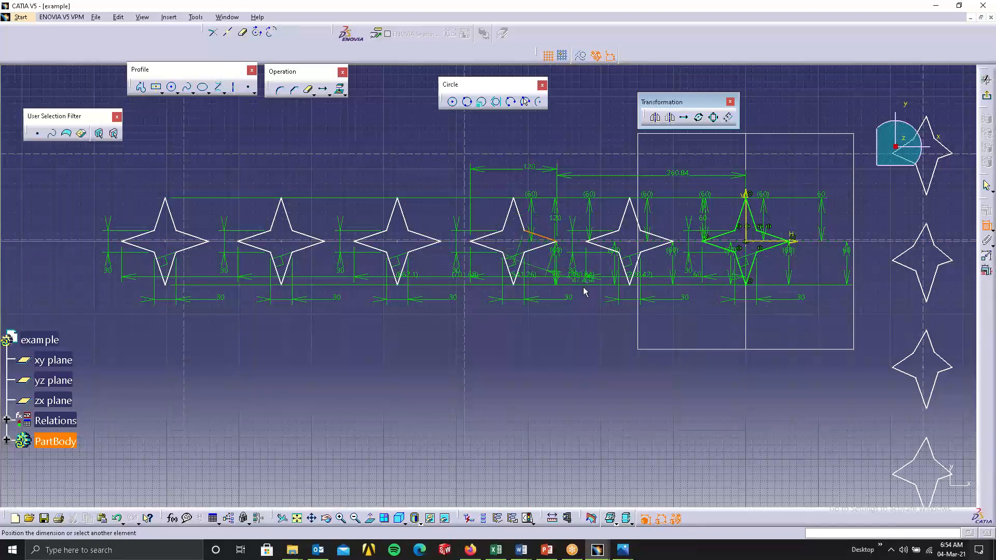
key(Escape)
key(Escape)
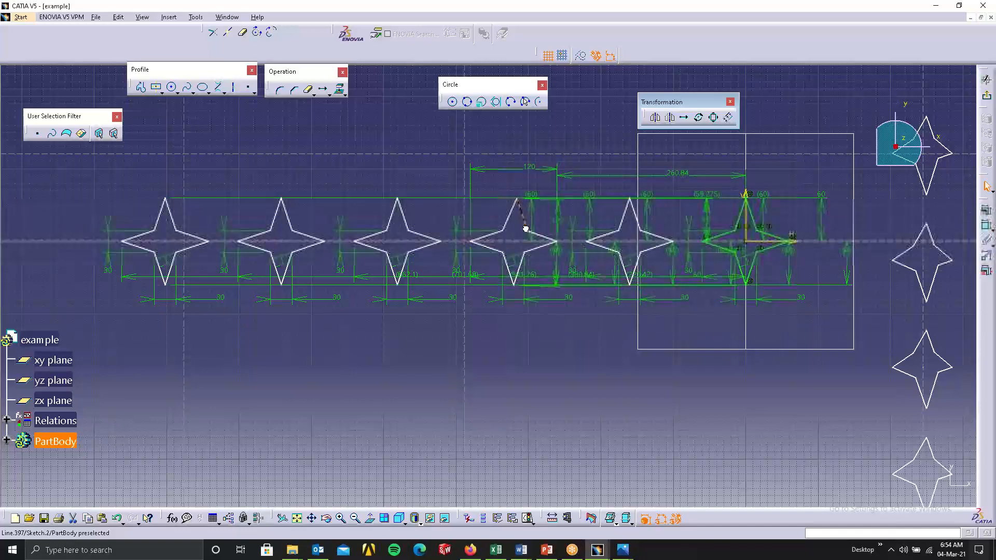
mouse_move(526, 228)
mouse_down()
mouse_move(523, 220)
mouse_move(528, 229)
mouse_up()
key(ctrl+z)
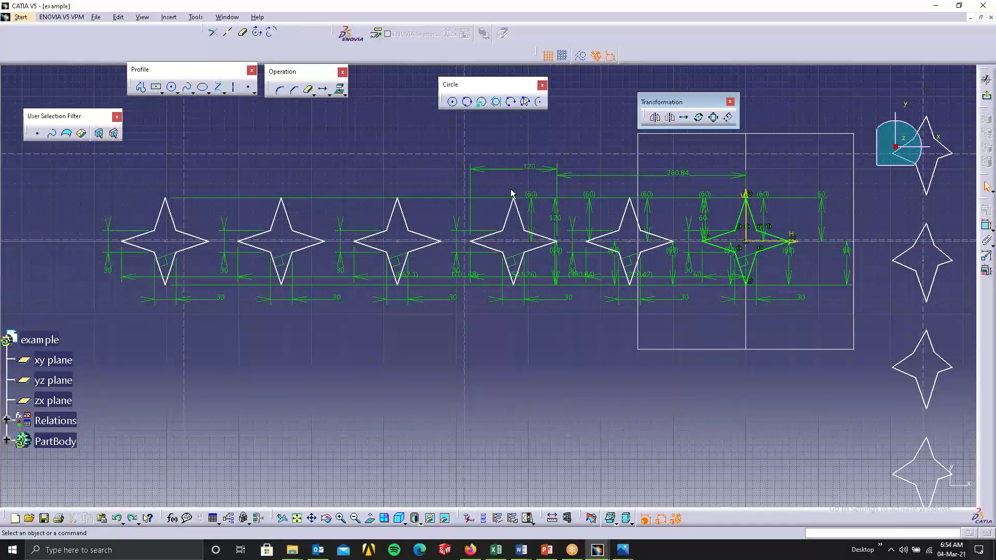
- Convert the three 60 mm reference heights above the horizontal axis beside the first and second copies into driving dimensions
double_click(535, 194)
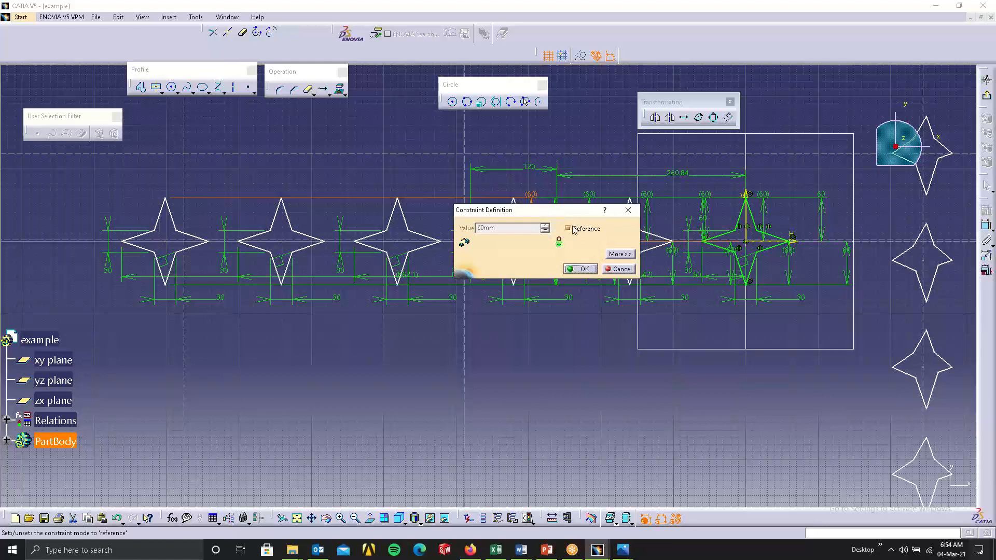
click(572, 229)
click(579, 268)
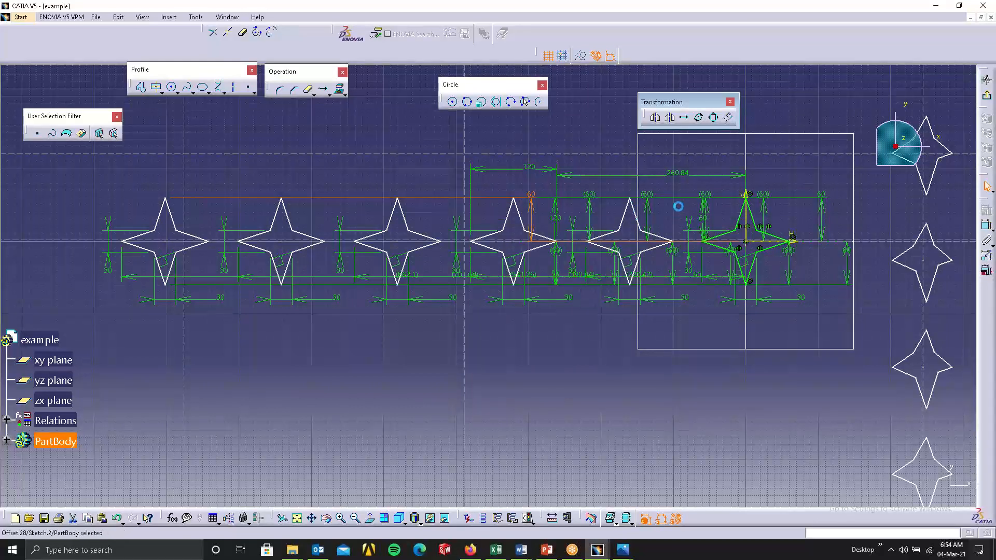
double_click(592, 195)
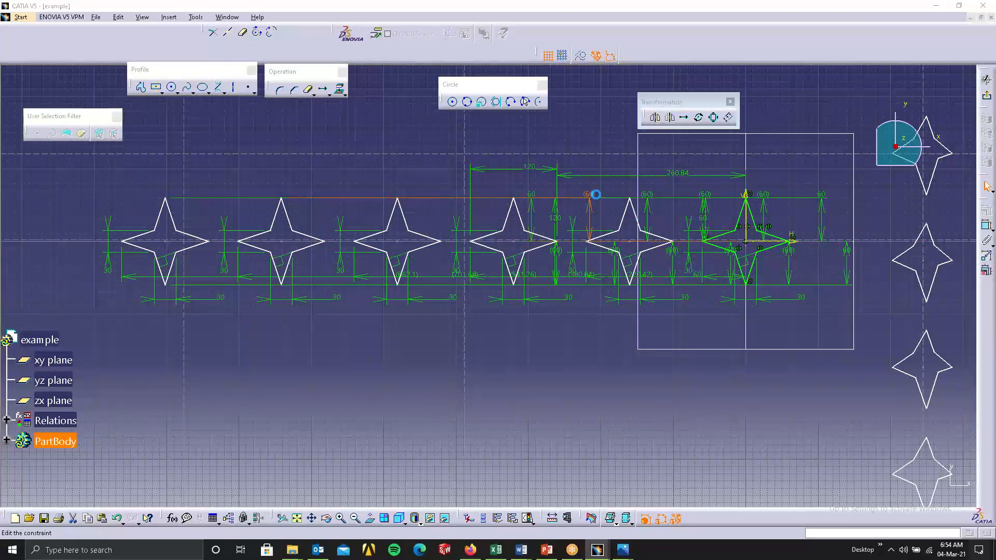
click(596, 229)
click(580, 268)
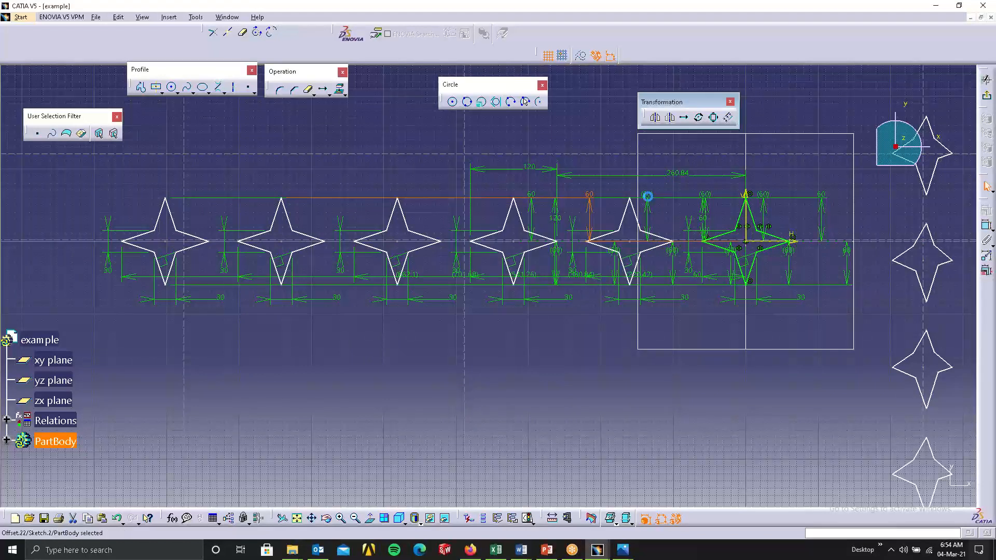
double_click(645, 196)
click(568, 229)
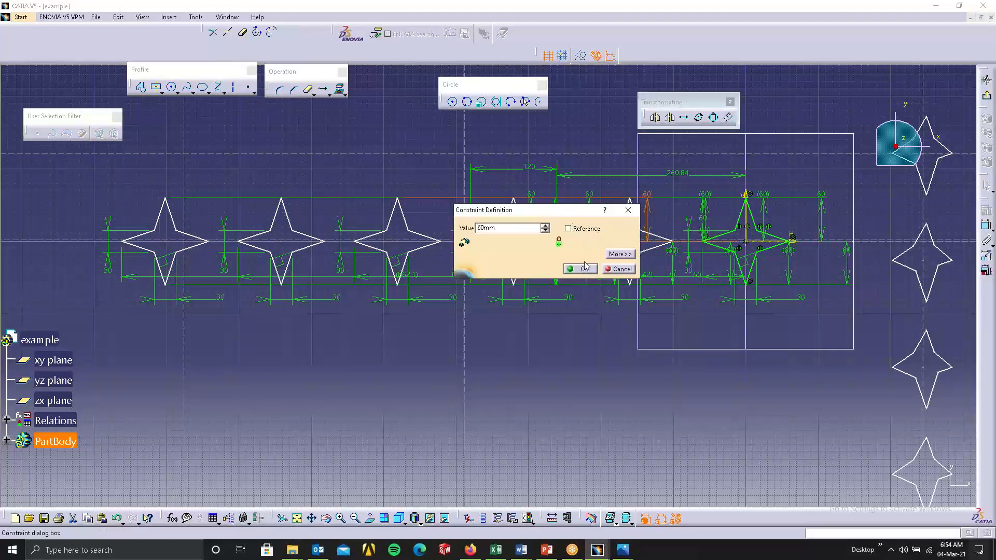
click(580, 269)
- Convert the two 60 mm reference heights above the horizontal axis on either side of the origin star's top tip into driving dimensions
double_click(702, 198)
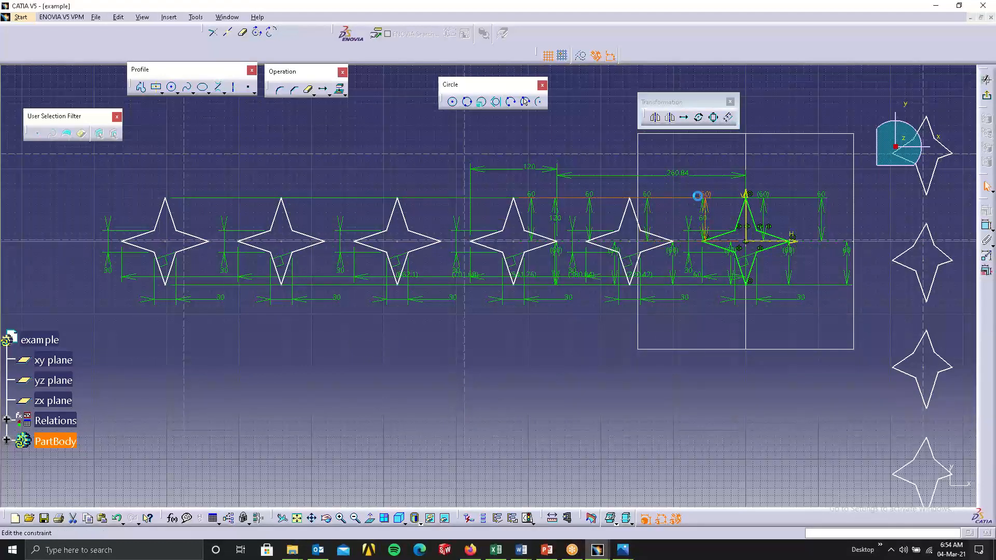
click(568, 228)
click(580, 269)
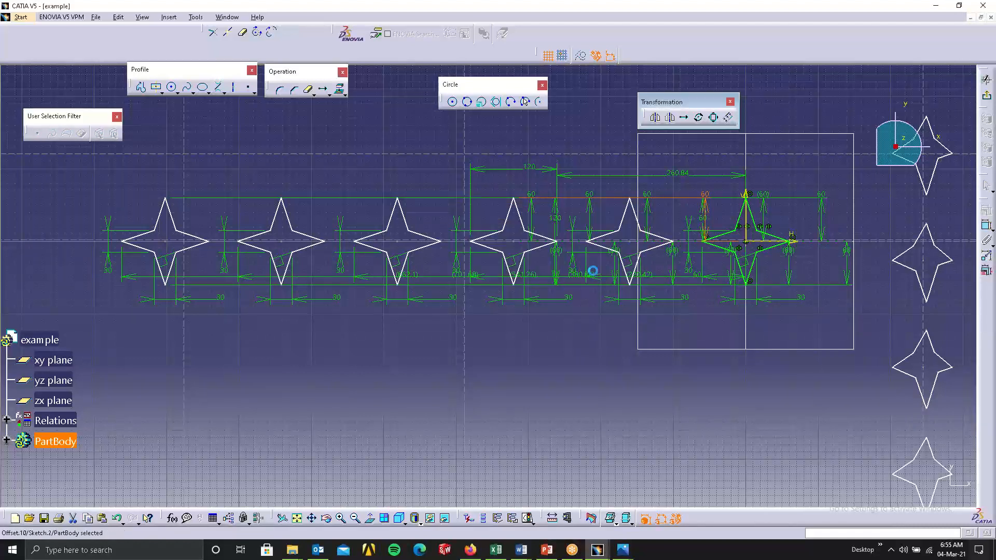
double_click(762, 199)
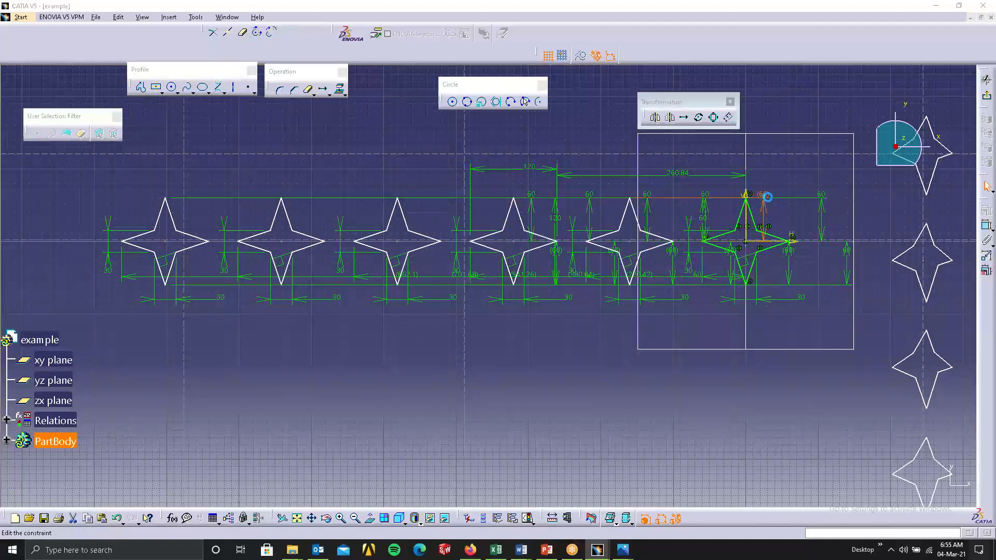
click(592, 231)
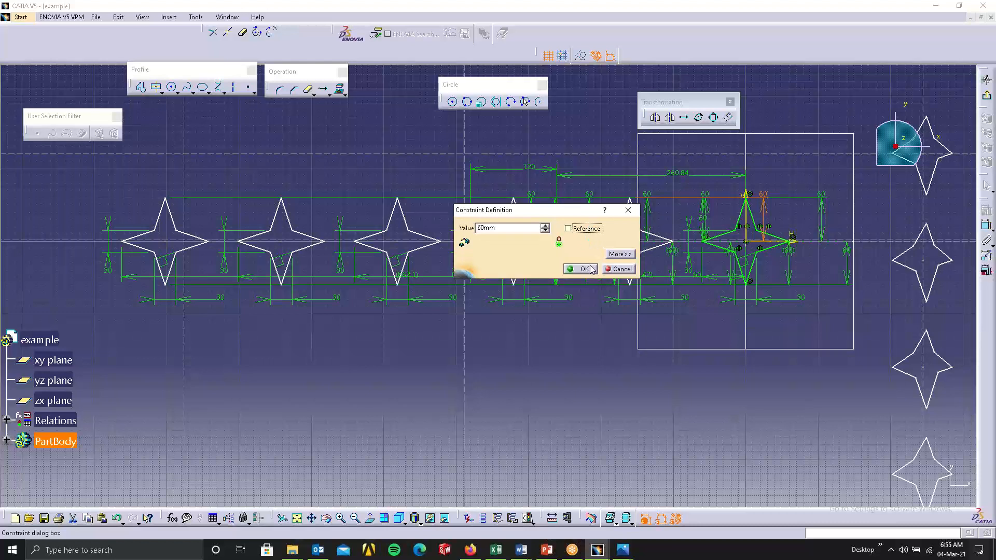
click(583, 269)
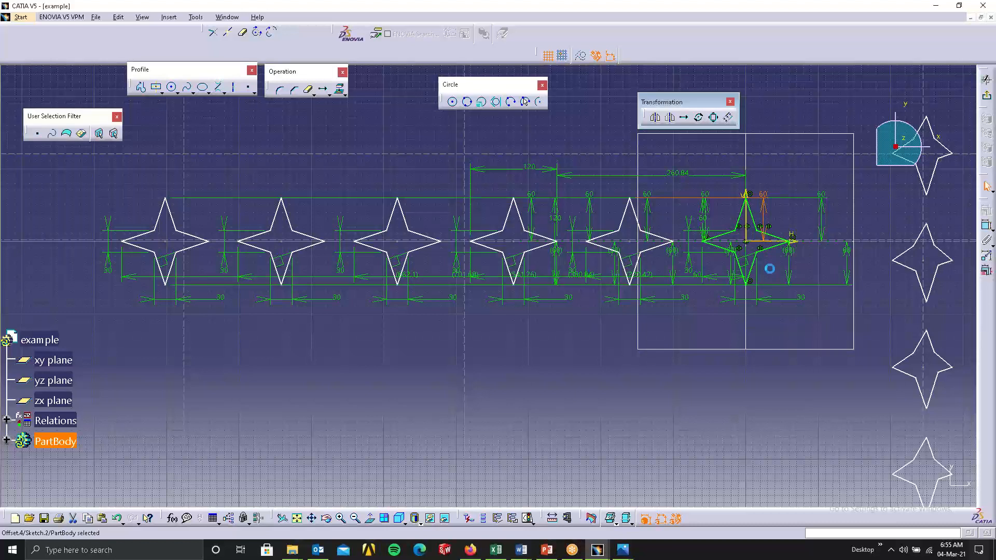
- Convert the 60 mm reference height below the first copy's right tip and the 541.26 mm horizontal reference distance into driving dimensions
double_click(674, 250)
click(591, 231)
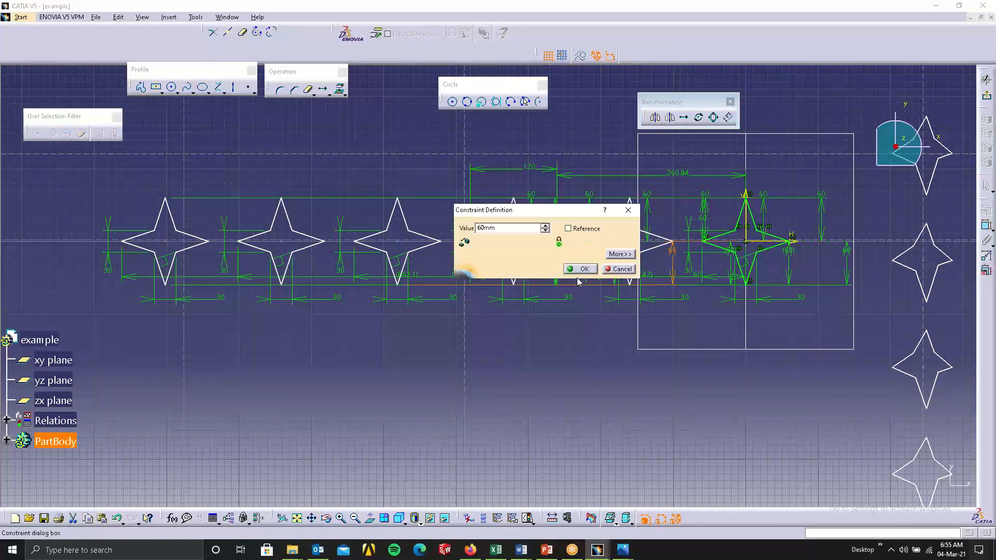
click(580, 269)
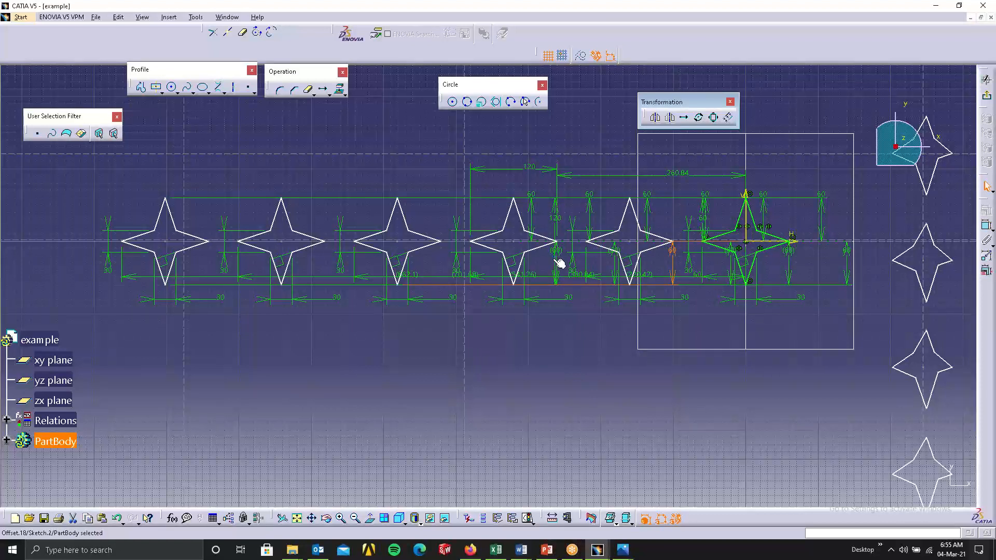
double_click(533, 277)
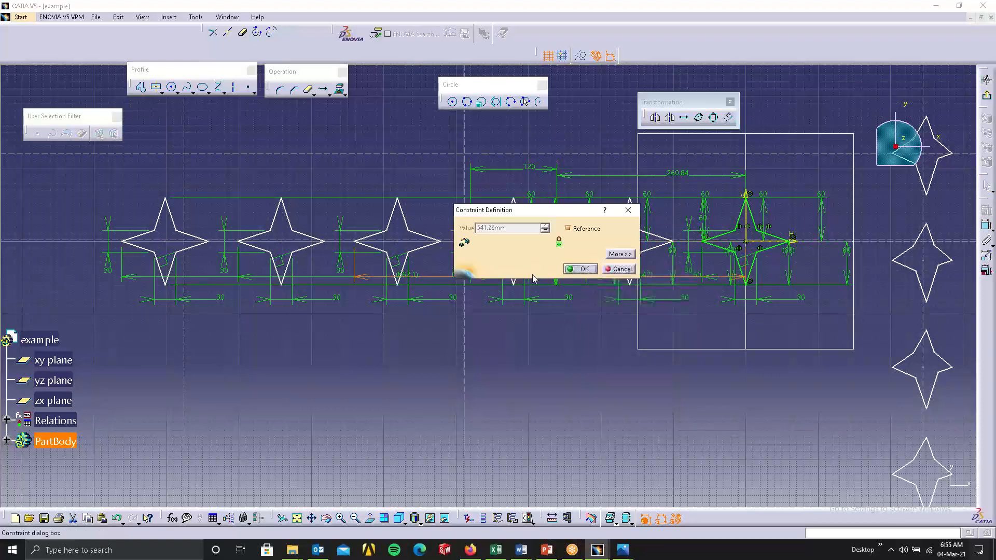
click(567, 229)
click(580, 268)
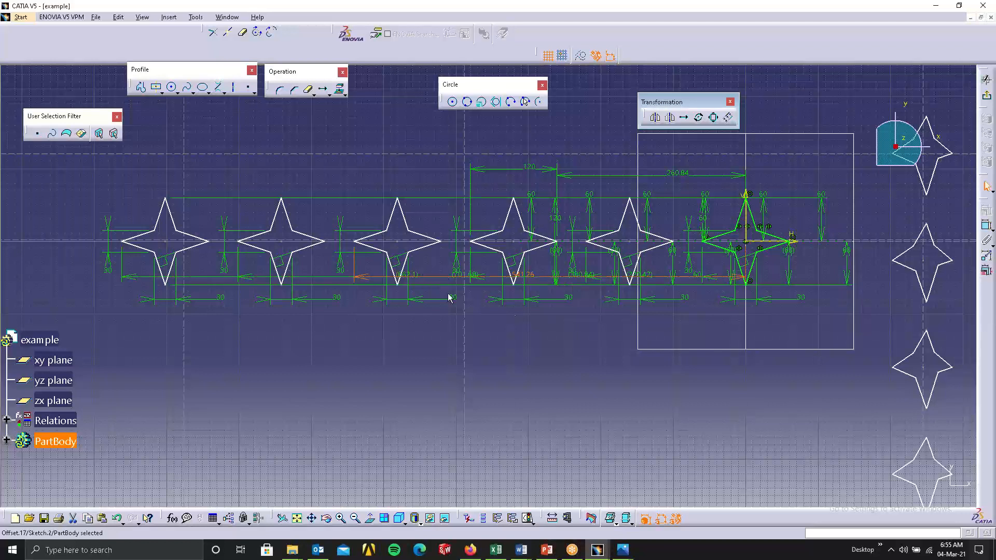
click(513, 323)
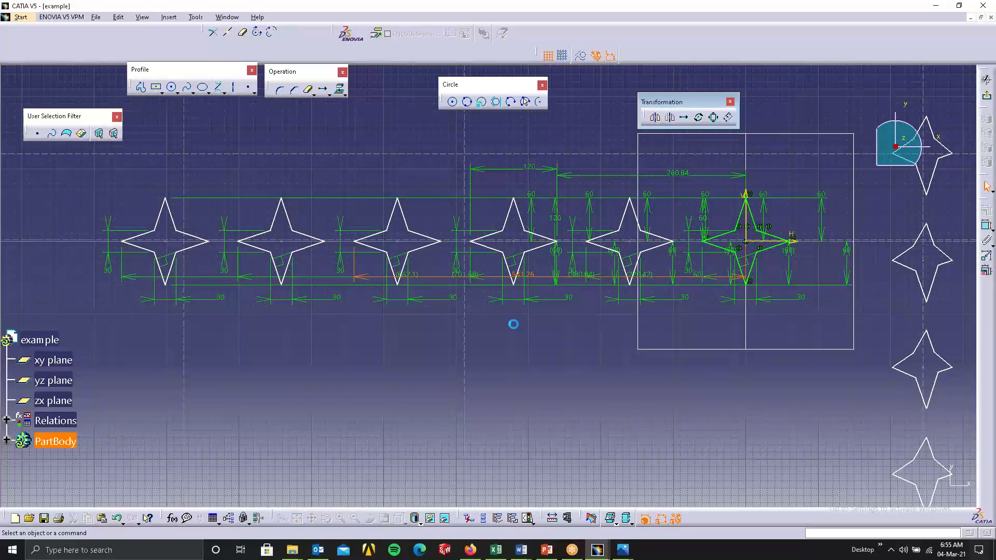
- Convert the 60 mm reference heights below the horizontal axis at the second copy's right tip and the first copy's lower left corner into driving dimensions
double_click(560, 251)
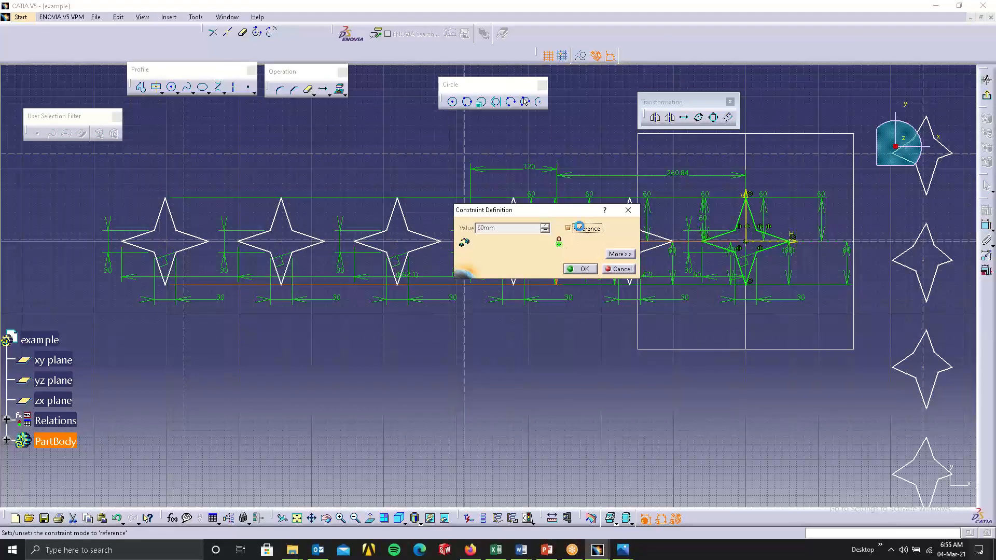
click(579, 228)
click(580, 269)
click(615, 332)
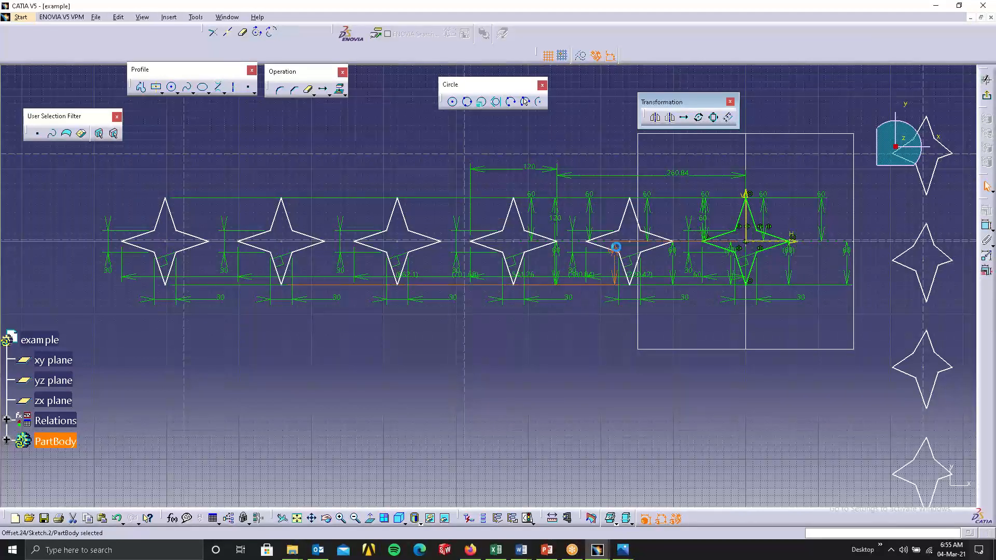
double_click(617, 252)
click(585, 228)
click(581, 269)
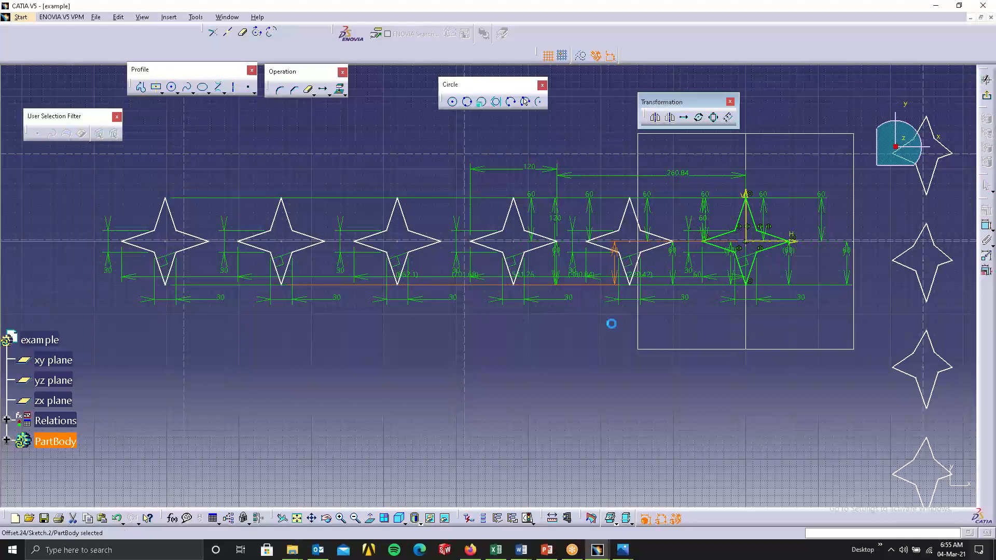
double_click(671, 259)
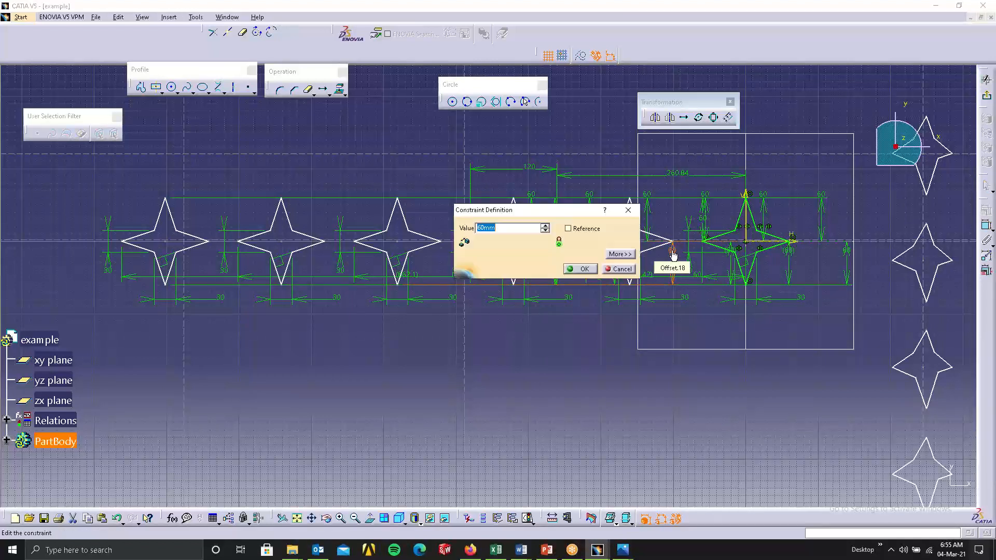
click(628, 269)
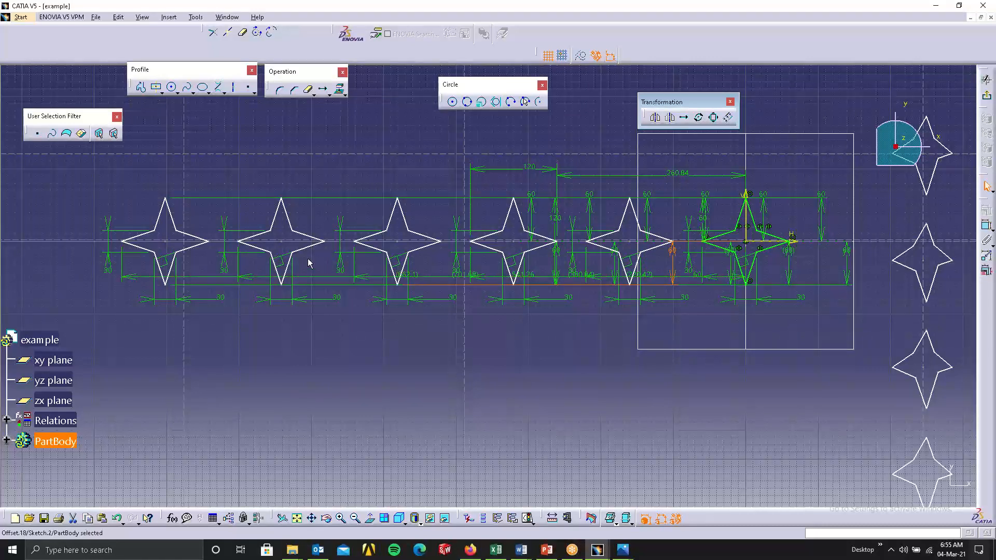
- Pull the fourth copy's lower right and upper right edges to test whether they are constrained, undoing each distortion
mouse_move(287, 260)
mouse_down()
mouse_move(292, 274)
mouse_move(281, 267)
mouse_move(289, 263)
mouse_up()
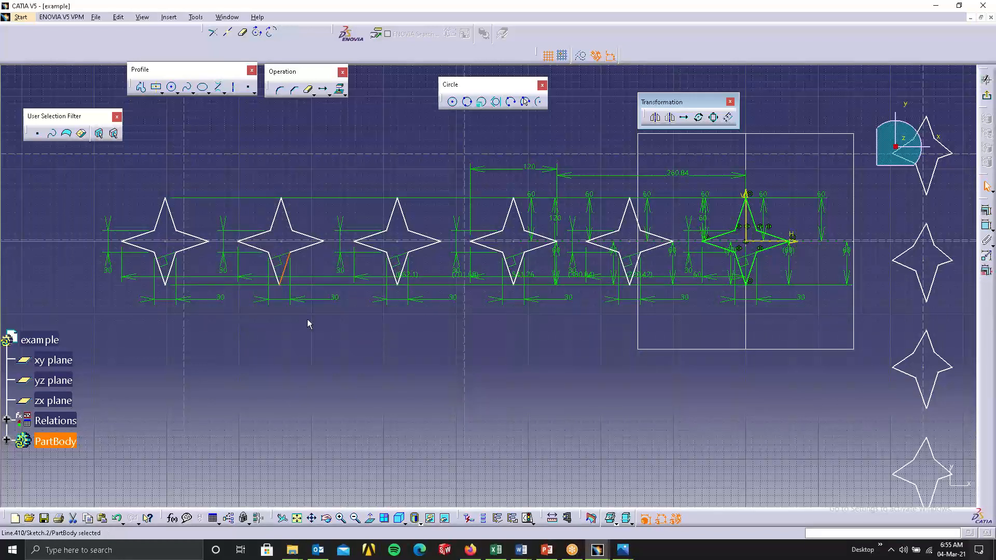
key(ctrl+z)
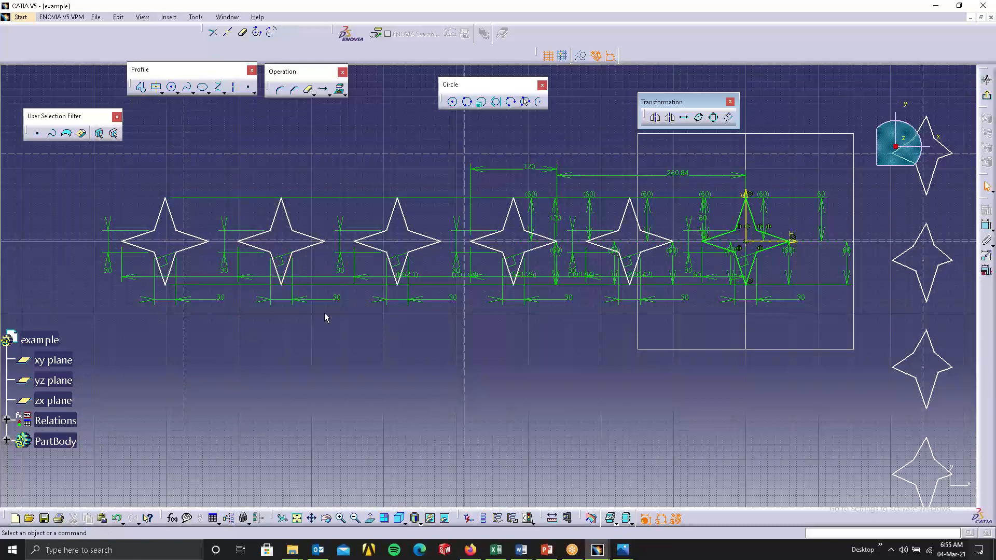
drag(288, 223, 292, 161)
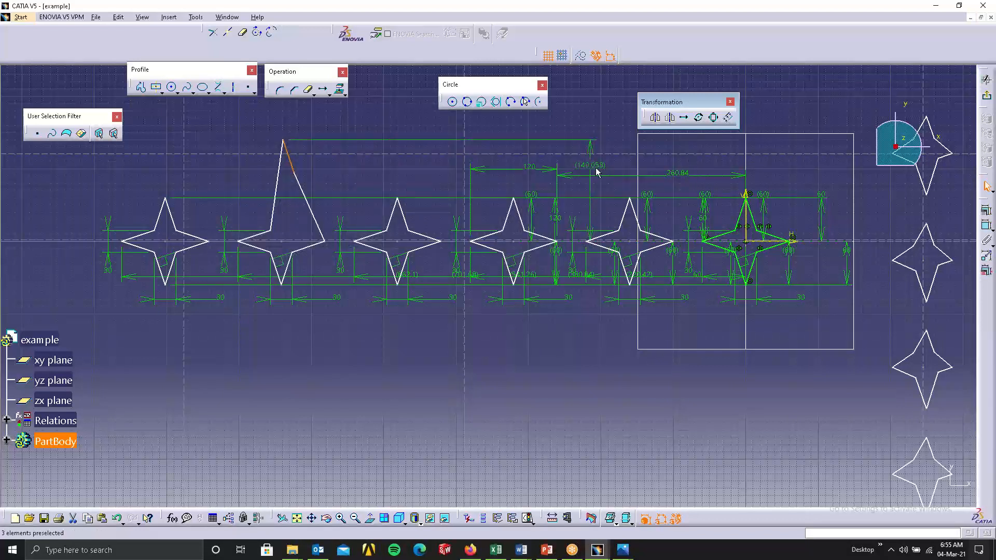
key(ctrl+z)
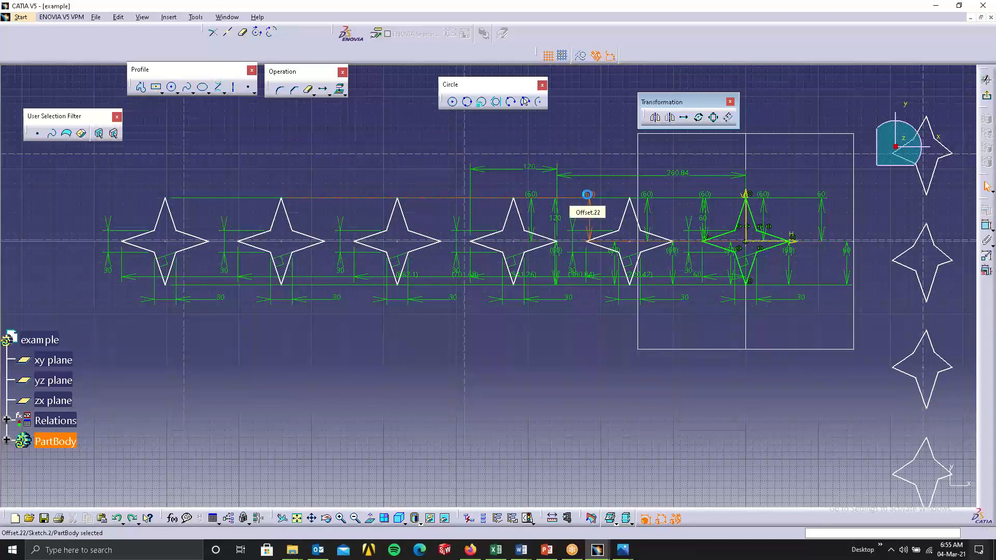
- Convert the 60 mm reference heights above the first copy's left tip and below the origin star's right tip into driving dimensions
double_click(586, 194)
click(567, 228)
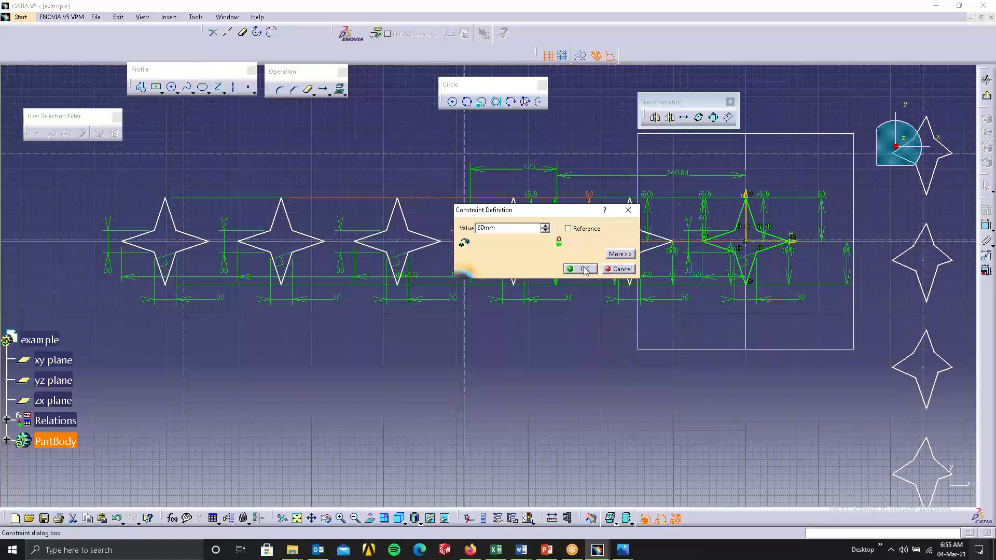
click(580, 269)
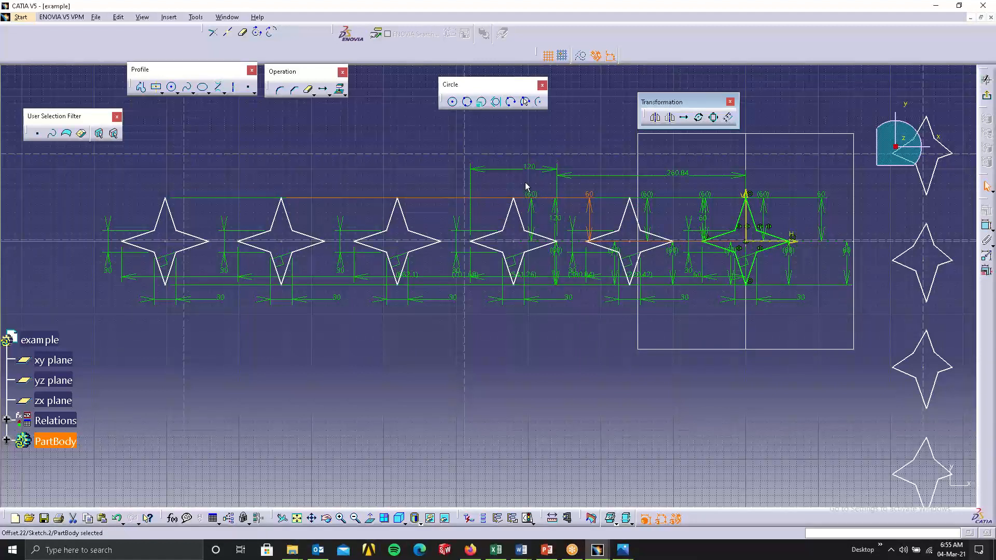
drag(522, 182, 843, 313)
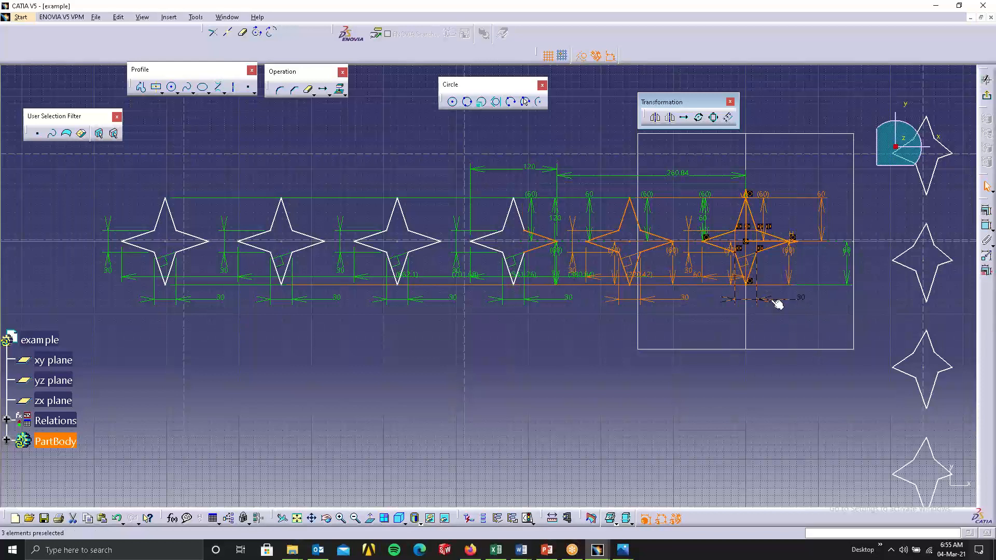
double_click(788, 251)
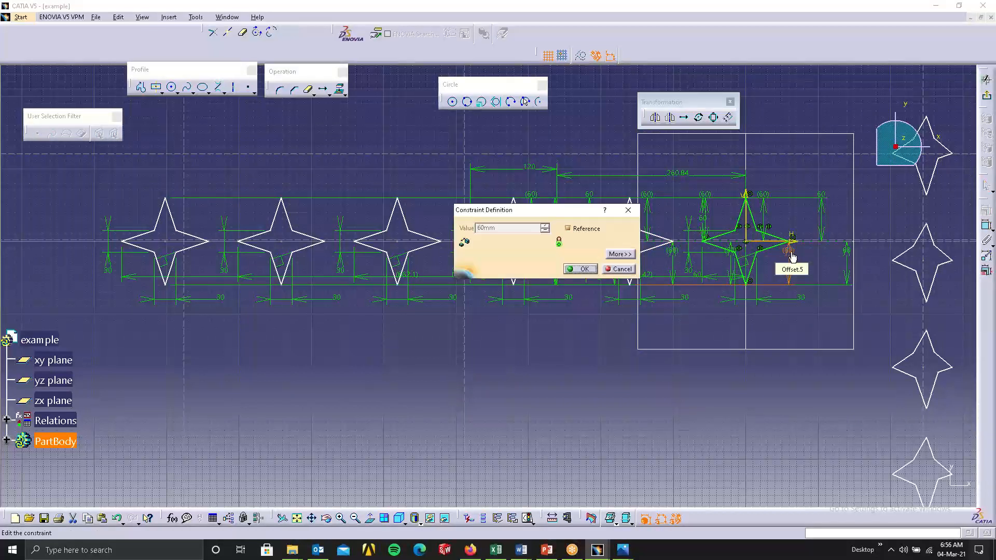
click(585, 229)
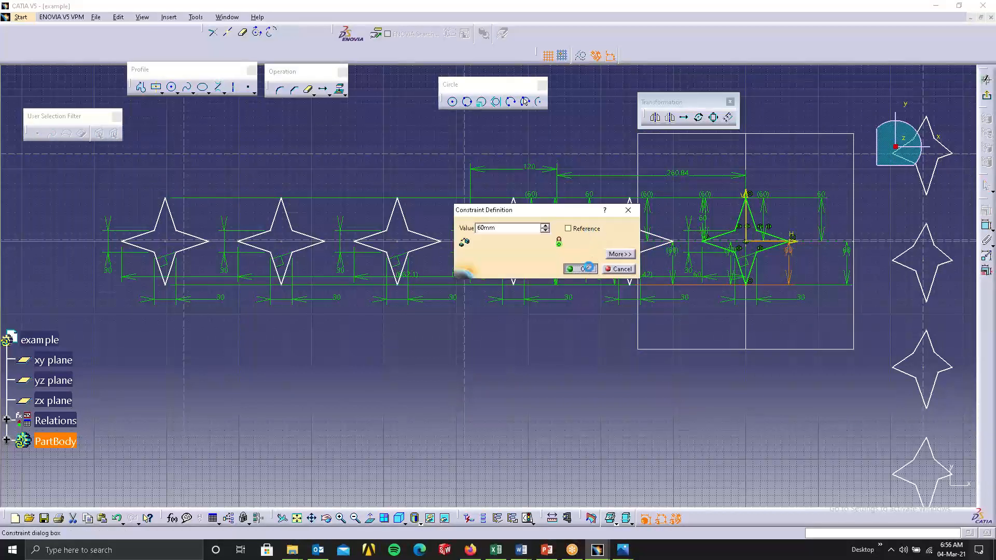
click(588, 268)
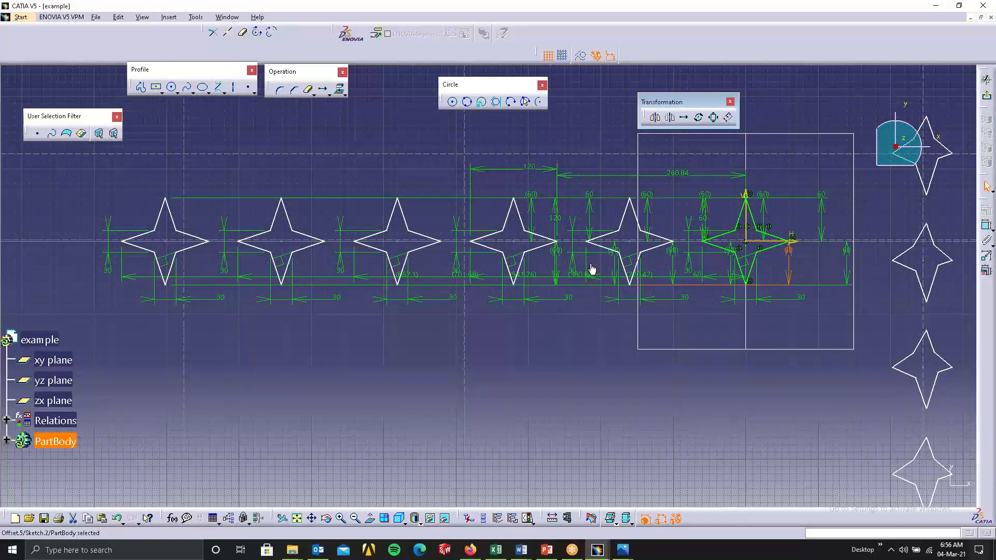
click(791, 336)
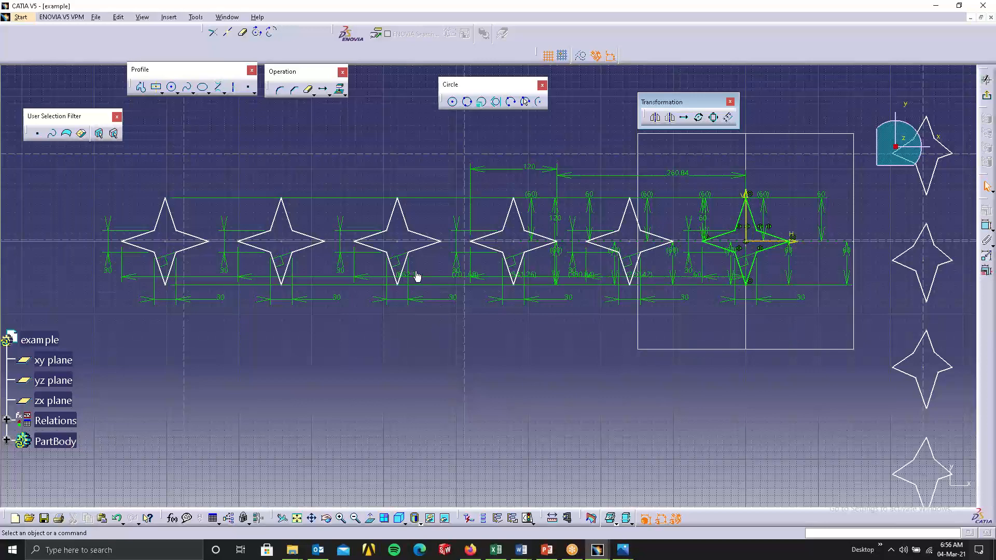
- Copy the complete star at the origin and paste a duplicate of it in place
middle_drag(551, 237, 564, 290)
middle_drag(774, 290, 732, 258)
mouse_move(818, 331)
middle_down()
mouse_move(692, 291)
mouse_move(699, 308)
mouse_move(792, 252)
middle_up()
click(699, 298)
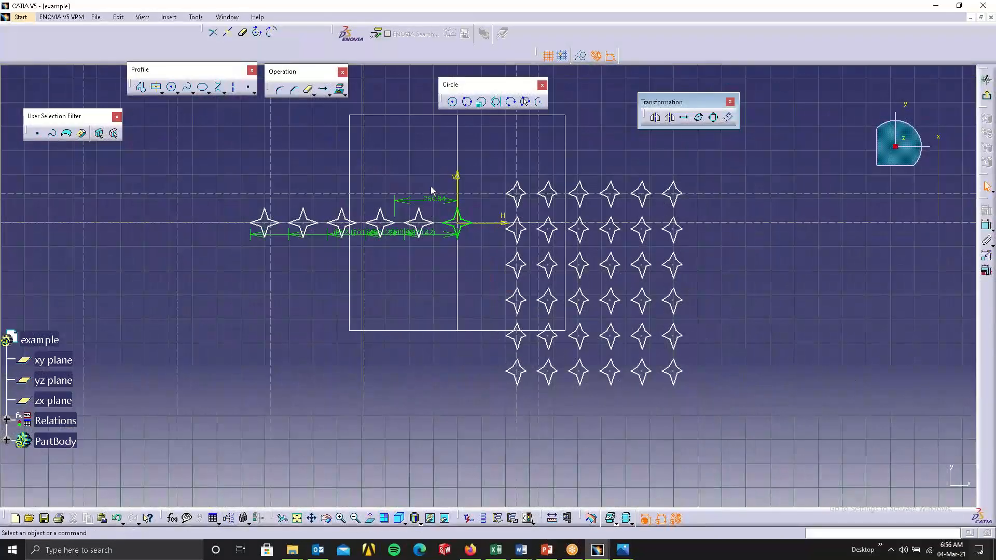
middle_drag(473, 244, 474, 246)
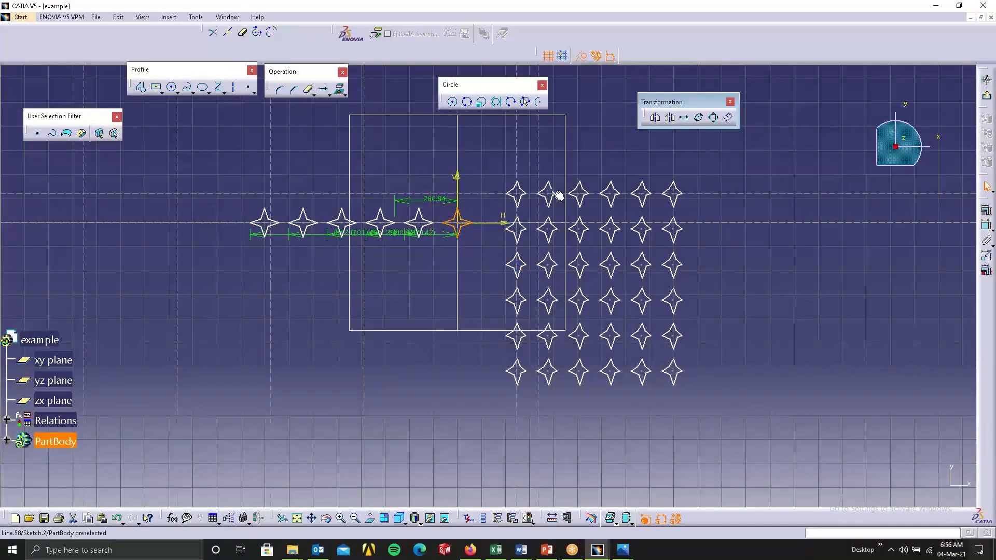
middle_drag(769, 185, 662, 215)
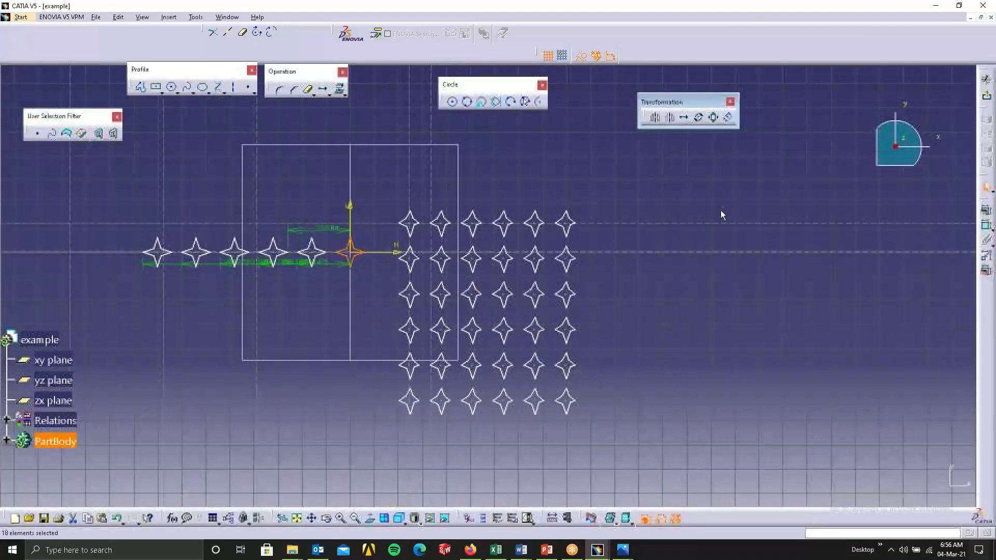
click(764, 231)
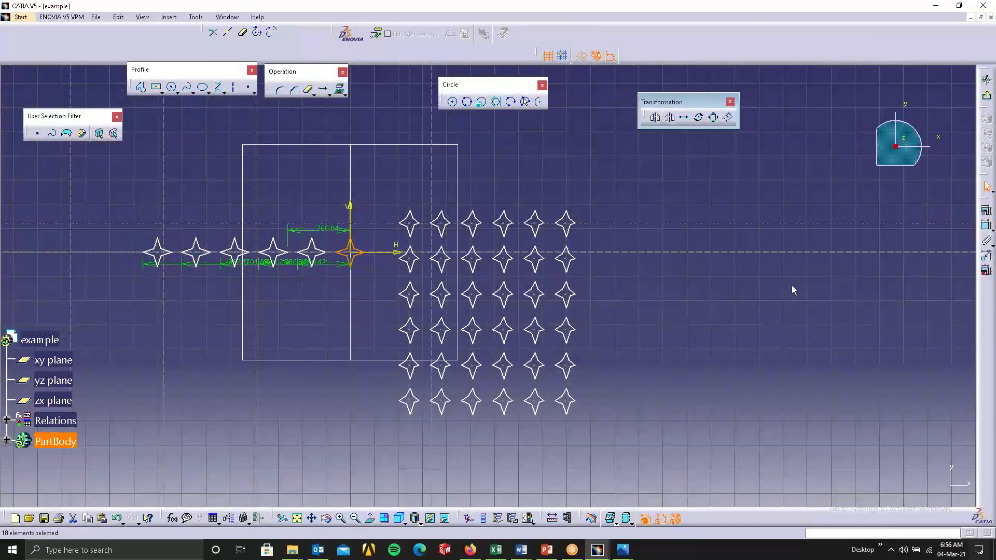
mouse_move(740, 283)
middle_down()
mouse_move(502, 183)
mouse_move(438, 268)
middle_up()
click(438, 269)
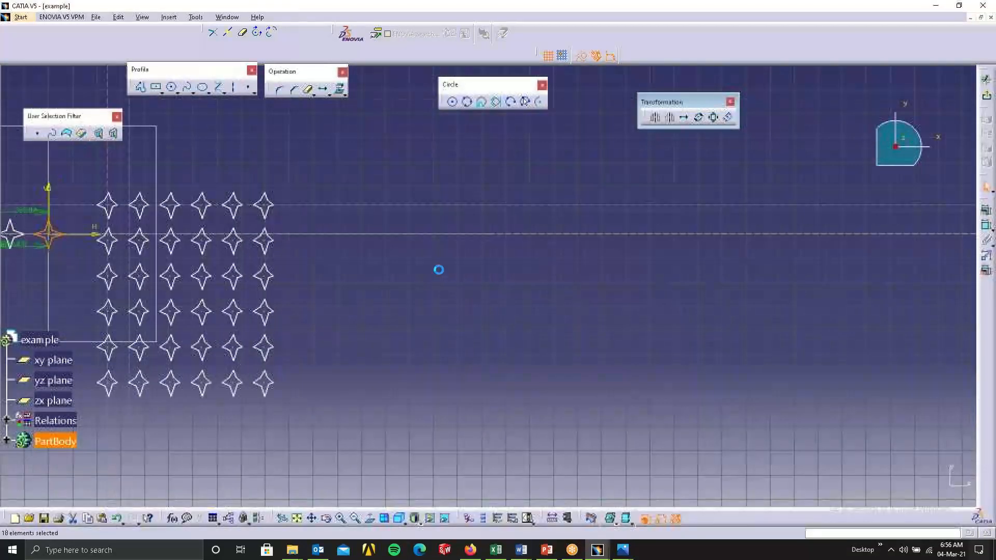
click(49, 235)
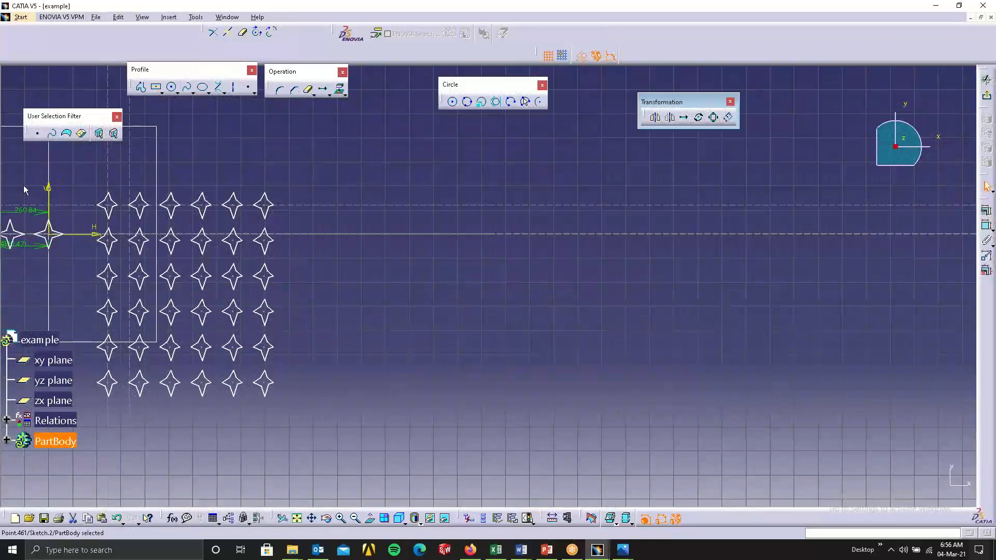
- Move the selected duplicate star from the origin to just above the fourth column of the star grid
drag(24, 190, 77, 263)
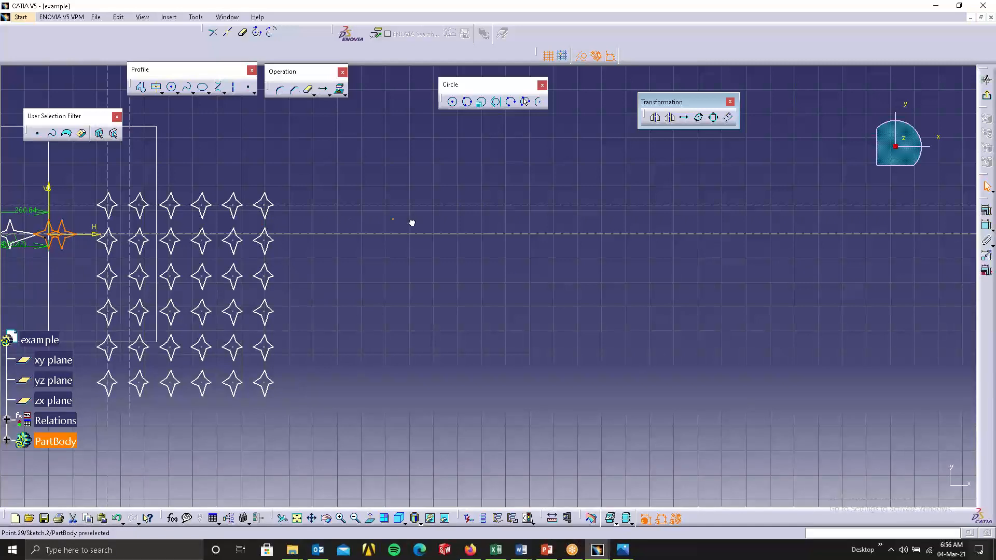
mouse_move(257, 238)
middle_down()
mouse_move(582, 218)
mouse_move(604, 233)
middle_up()
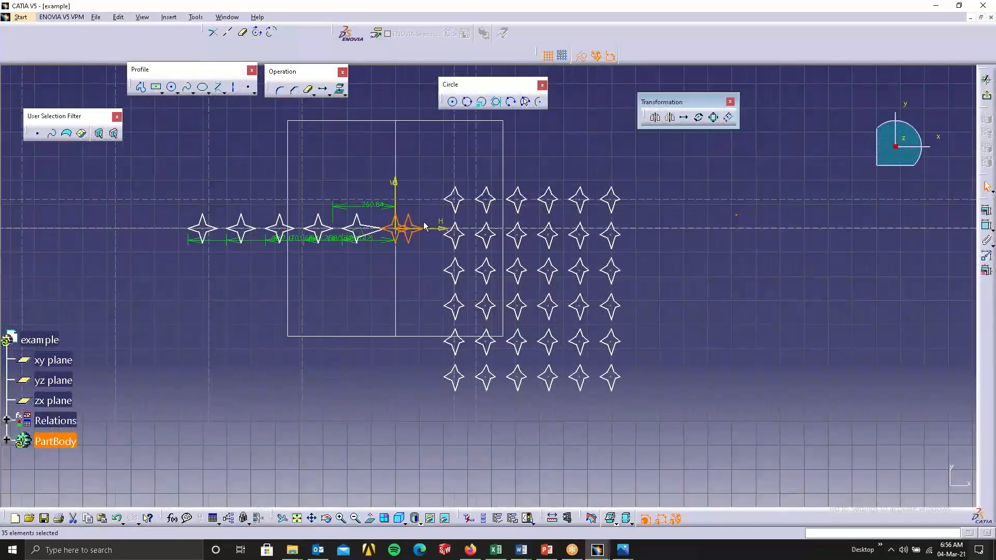
drag(403, 229, 449, 135)
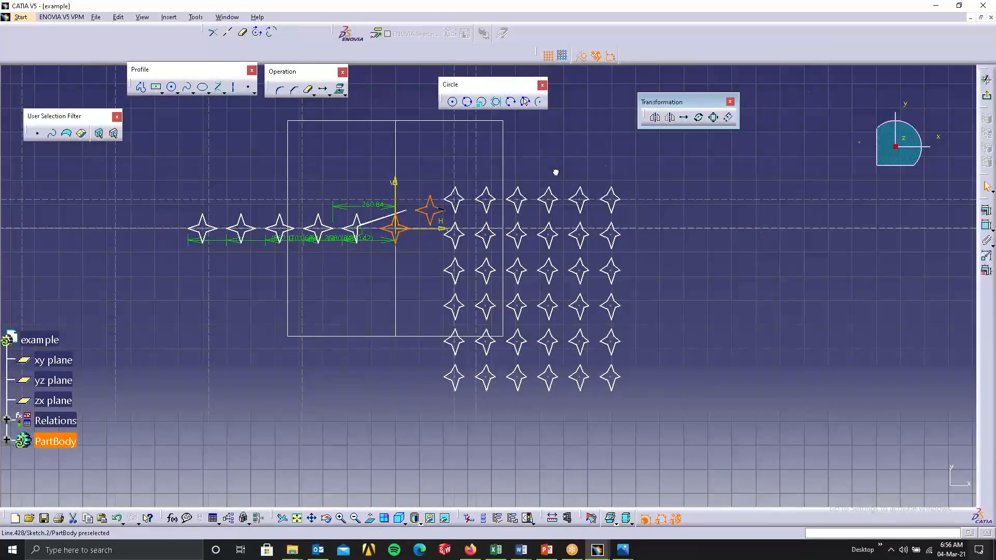
drag(555, 172, 711, 197)
drag(750, 300, 413, 153)
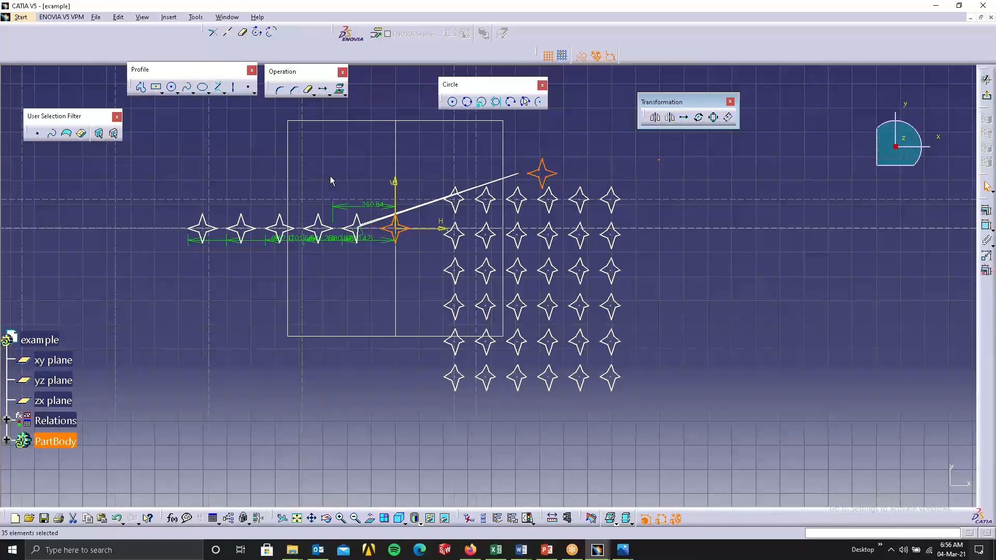
click(423, 258)
- Copy the star above the grid's fourth column and place a pasted duplicate in the empty area to the right of the grid
drag(363, 178, 428, 282)
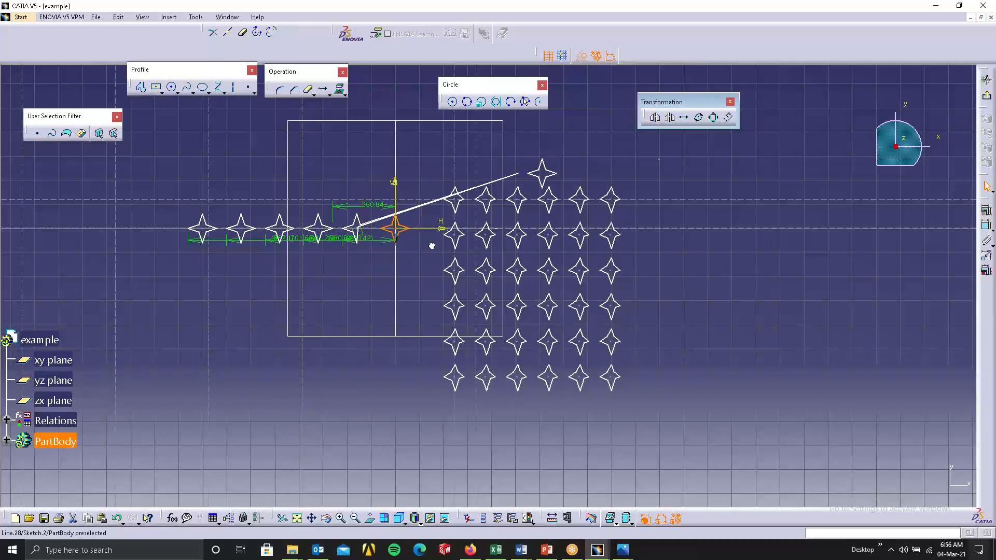
click(526, 148)
click(539, 176)
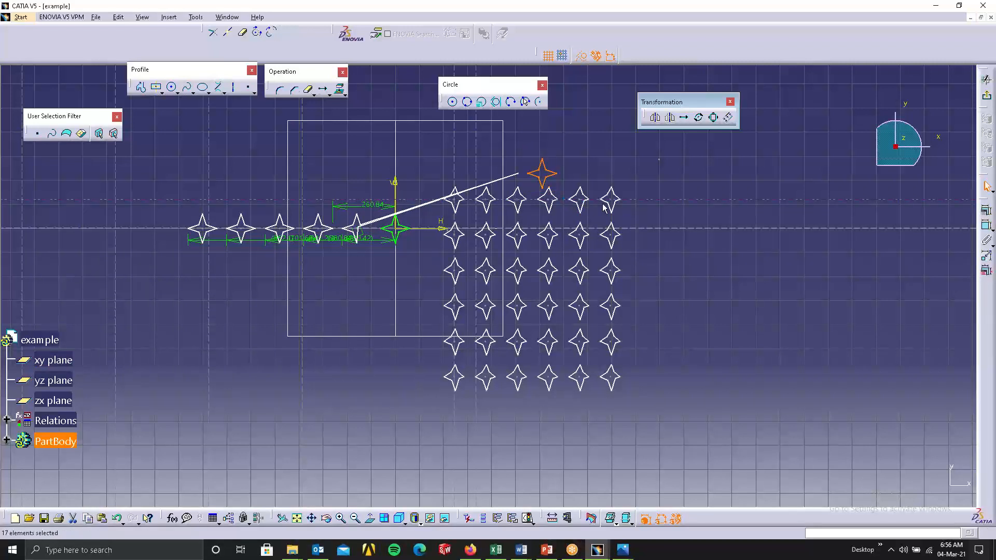
click(732, 362)
key(ctrl+v)
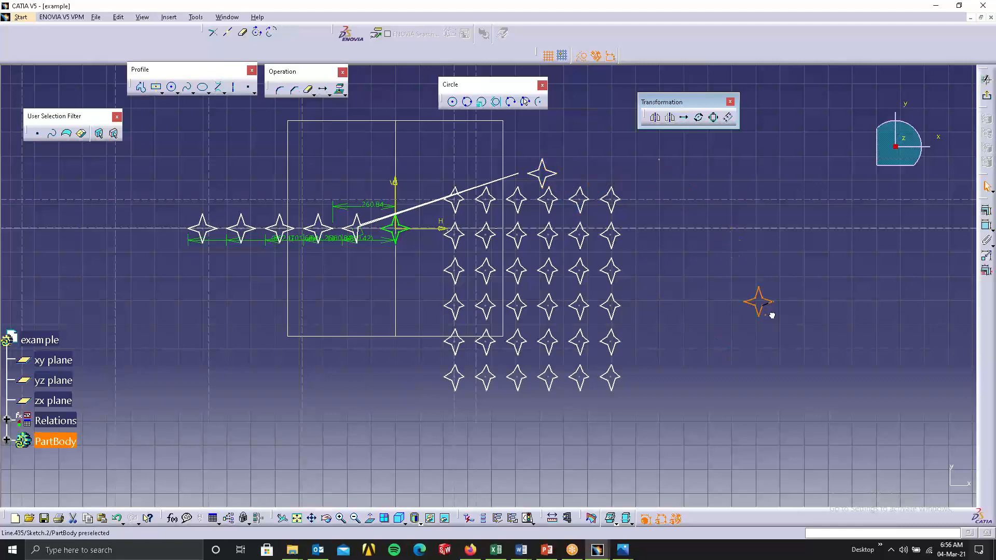
- Select the whole isolated star and move it further up and to the right, away from the star grid
click(681, 303)
middle_drag(682, 304, 465, 267)
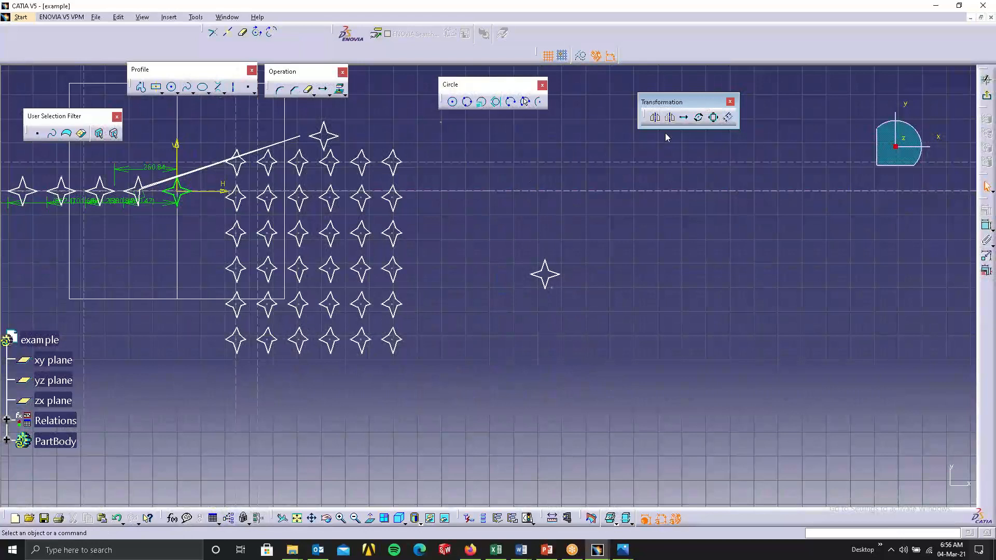
drag(490, 227, 633, 324)
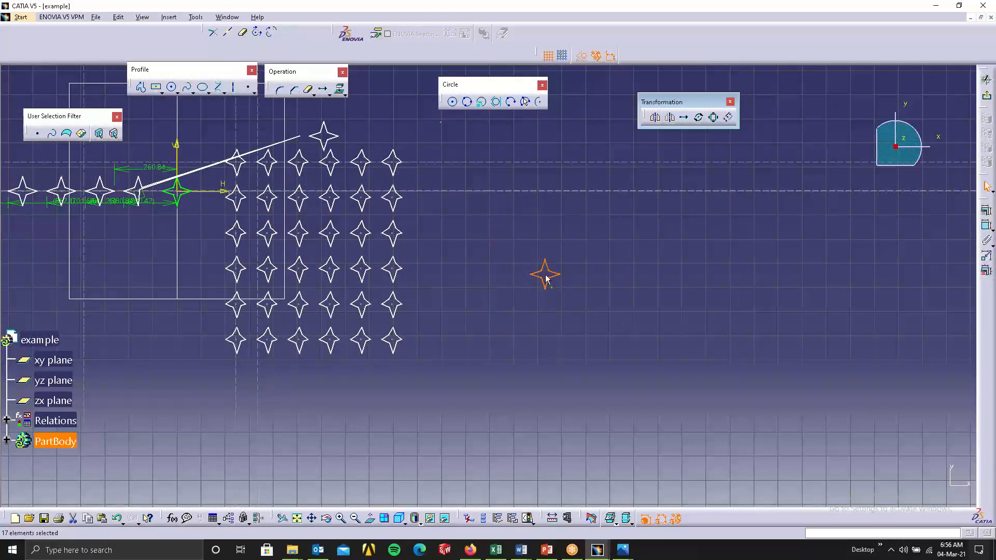
click(674, 216)
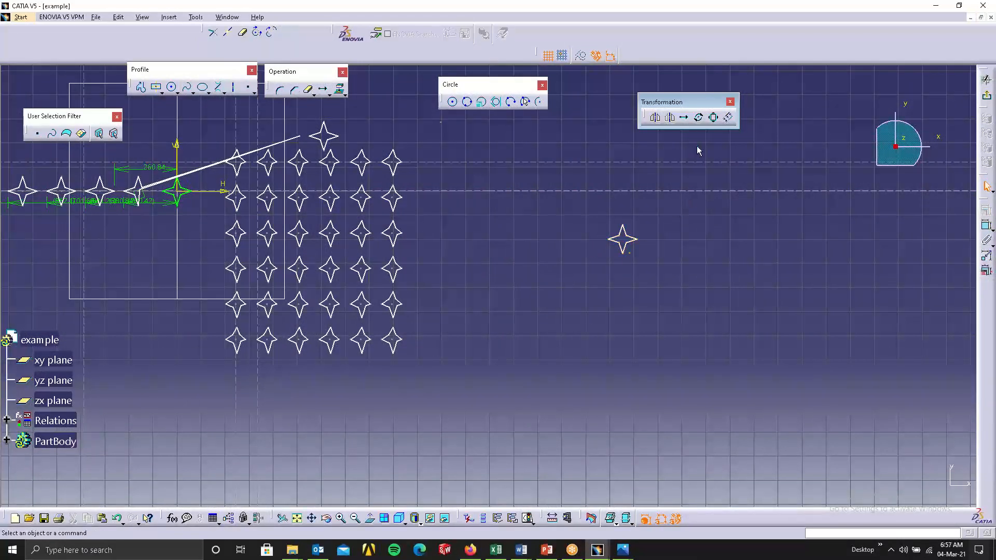
- Try to rotate the isolated star about its own center with duplicate mode turned off
click(700, 118)
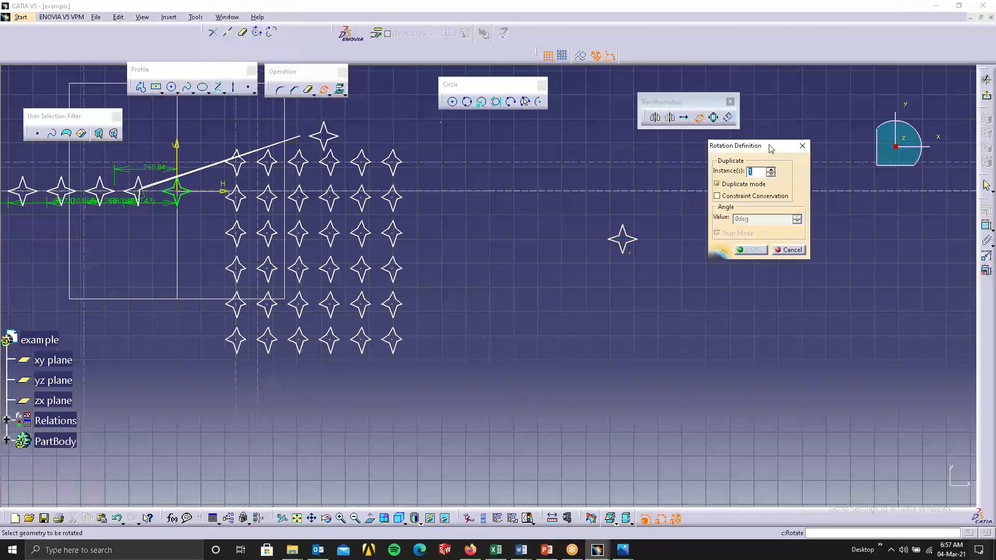
drag(769, 144, 832, 98)
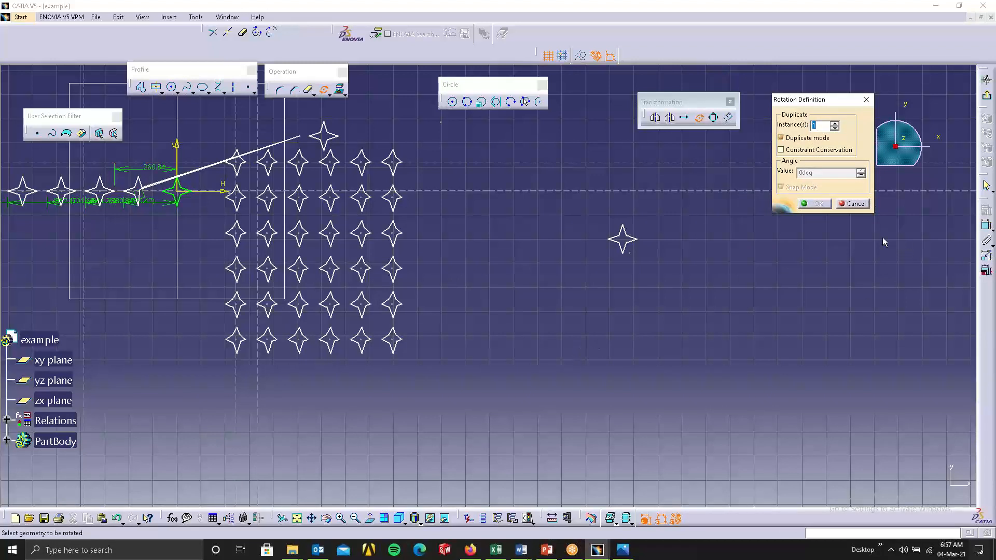
click(799, 139)
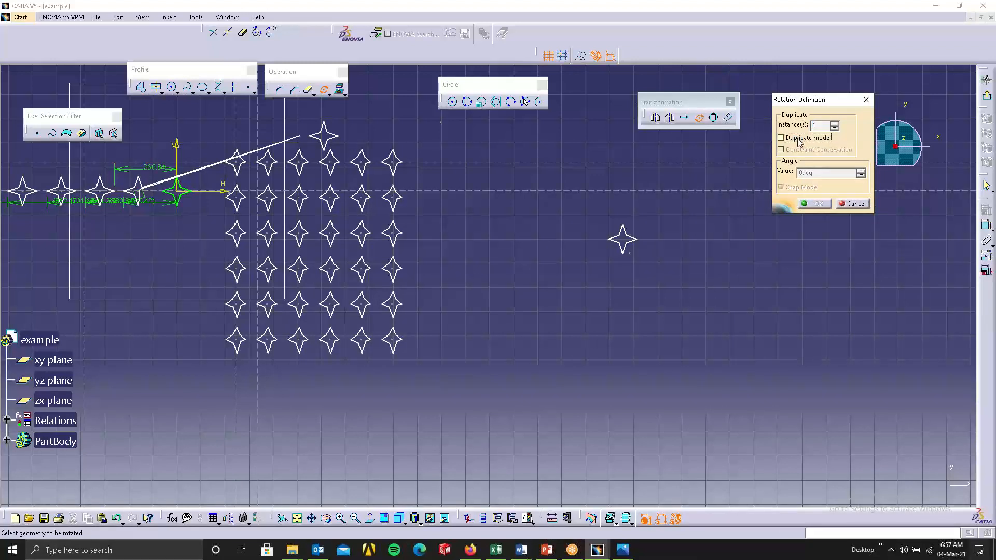
drag(597, 214, 664, 254)
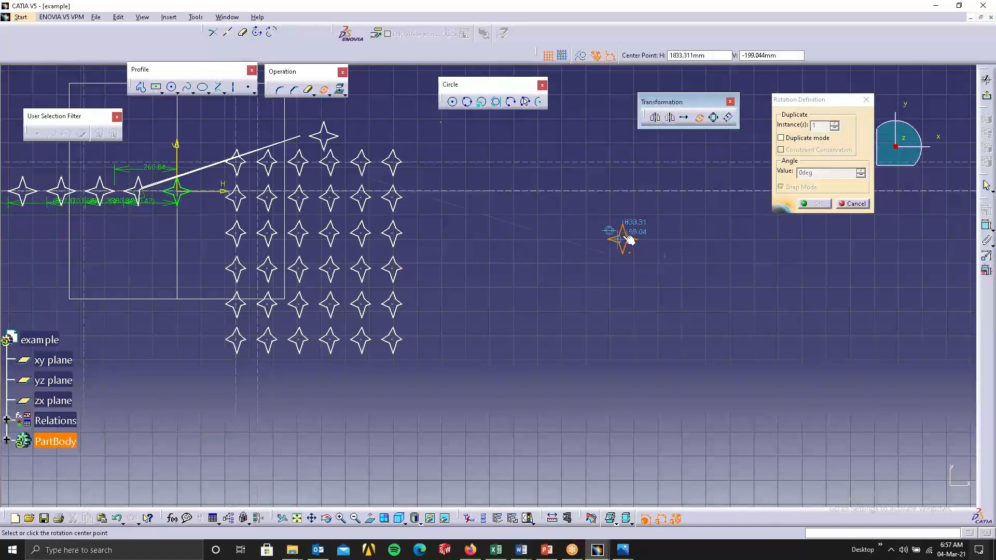
click(626, 240)
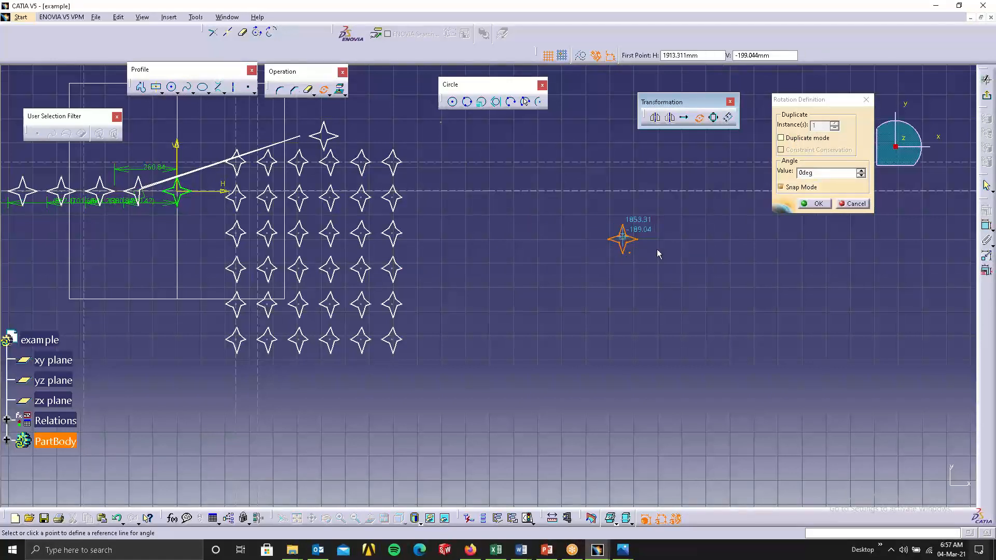
click(623, 305)
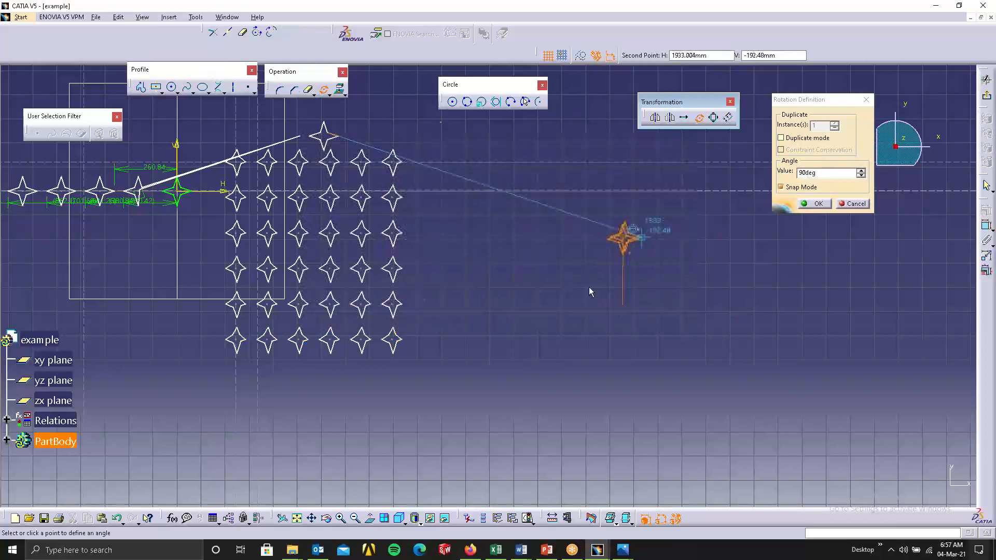
click(853, 205)
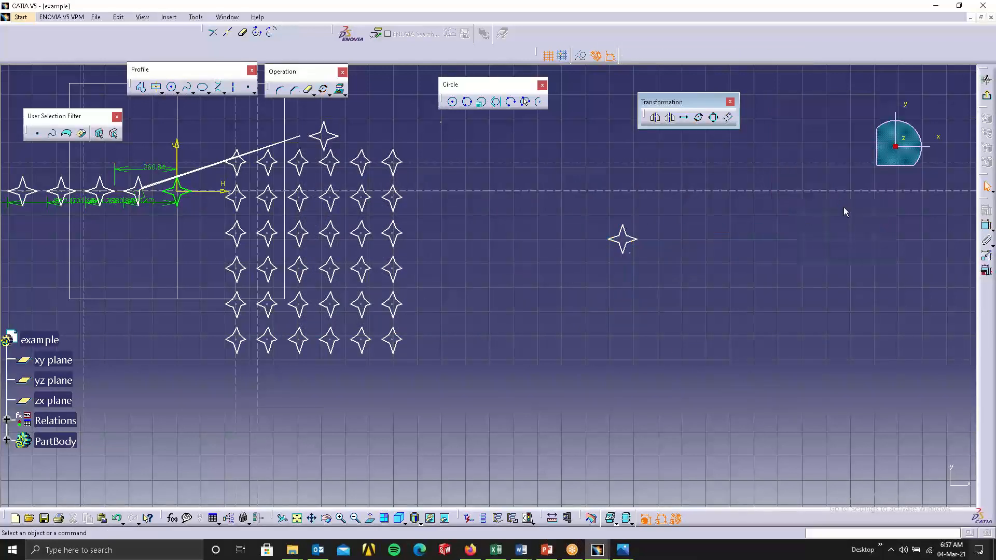
- Draw a three-point circle that starts at the isolated star's center and extends below it
click(698, 117)
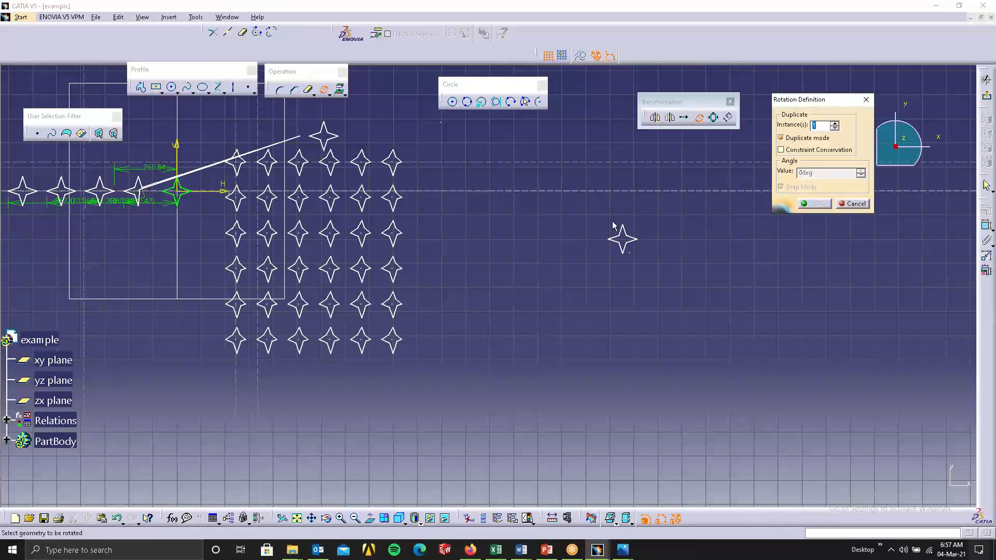
click(453, 101)
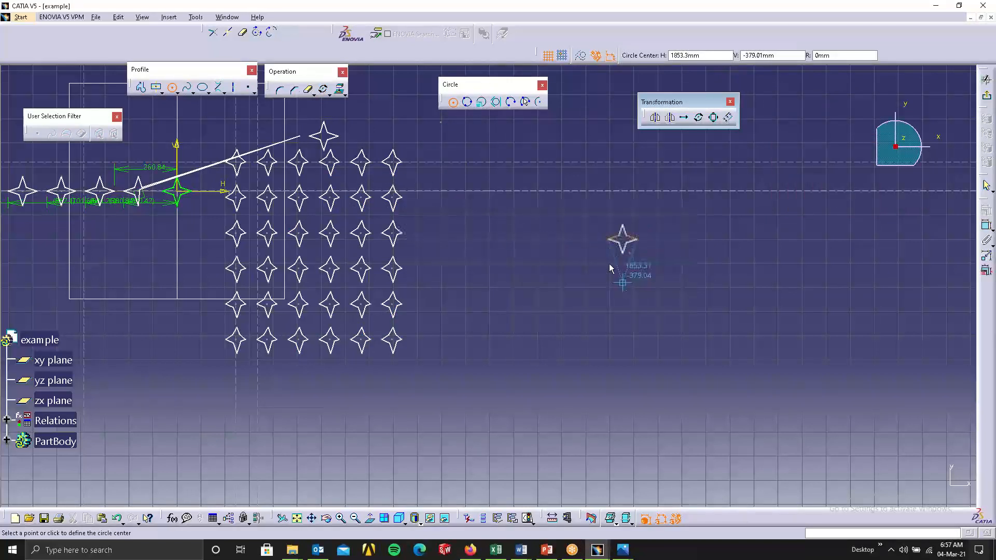
click(467, 102)
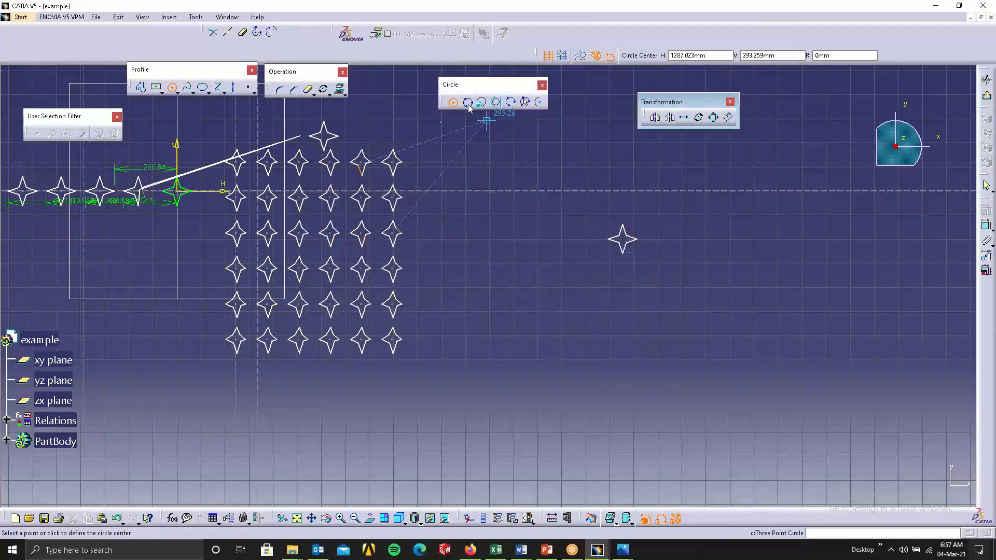
click(622, 239)
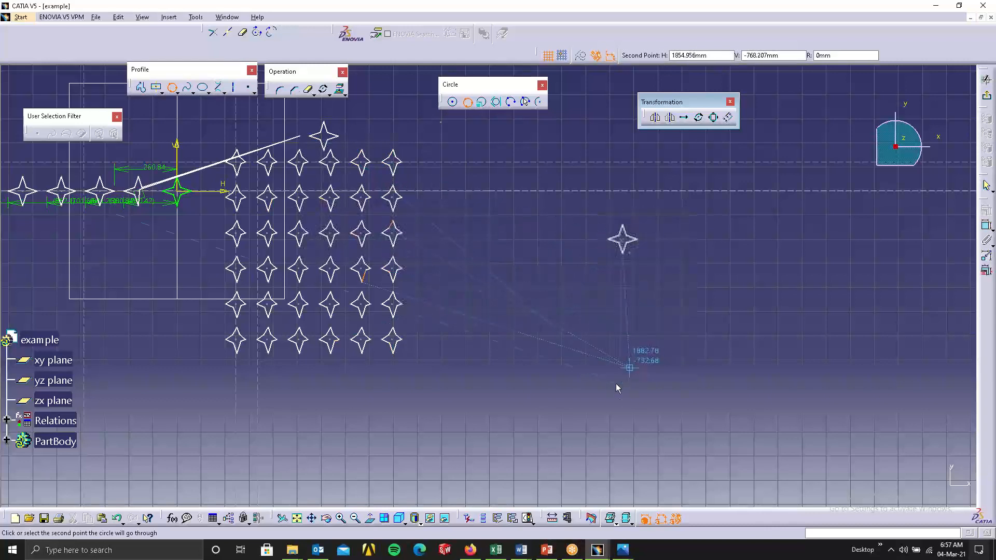
click(569, 356)
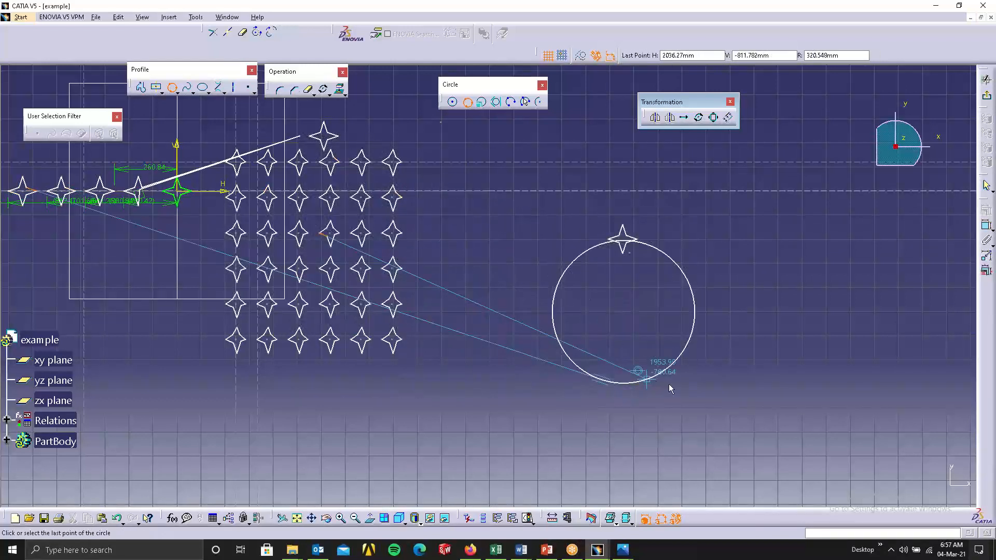
click(653, 384)
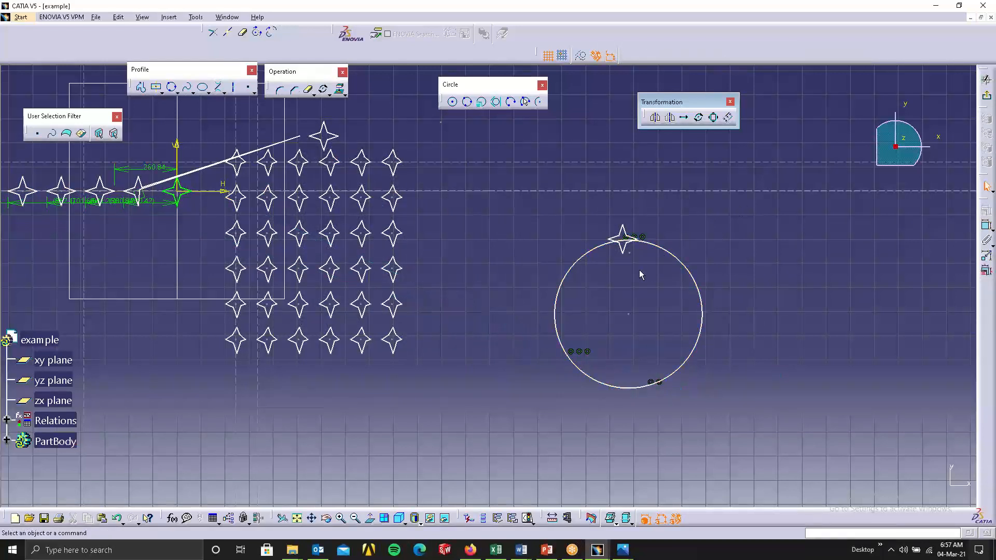
- Try rotating a single duplicate of the star about the circle's center, then undo the rotation
click(698, 118)
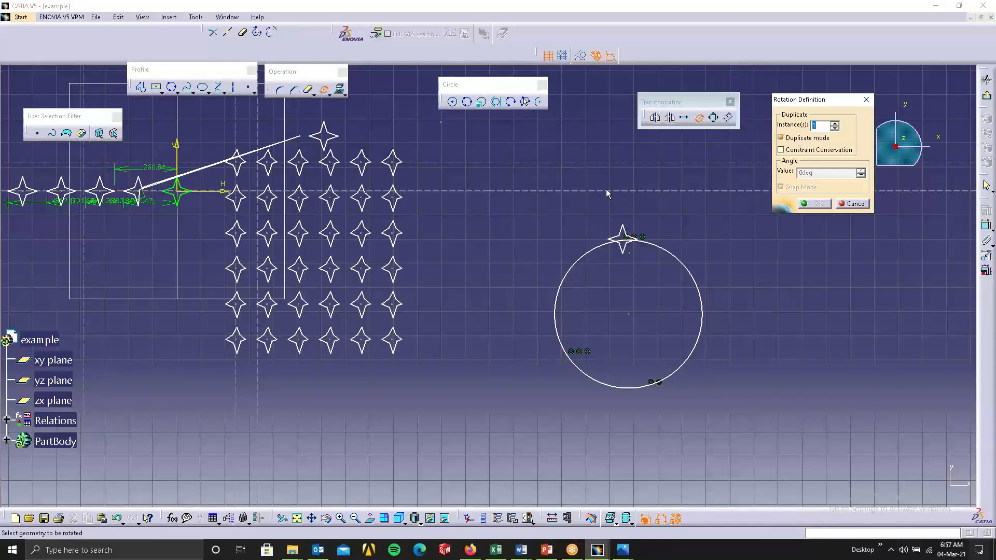
click(621, 237)
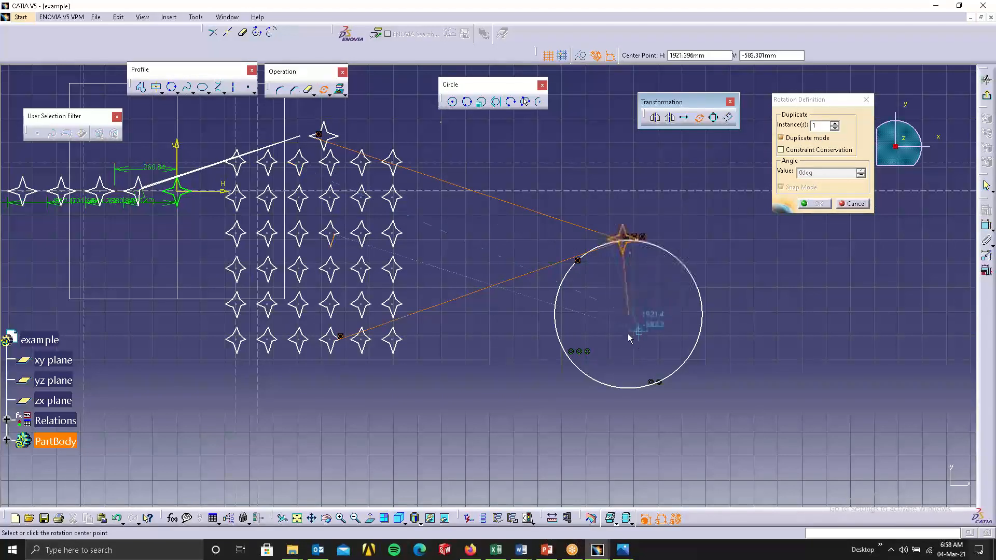
click(628, 313)
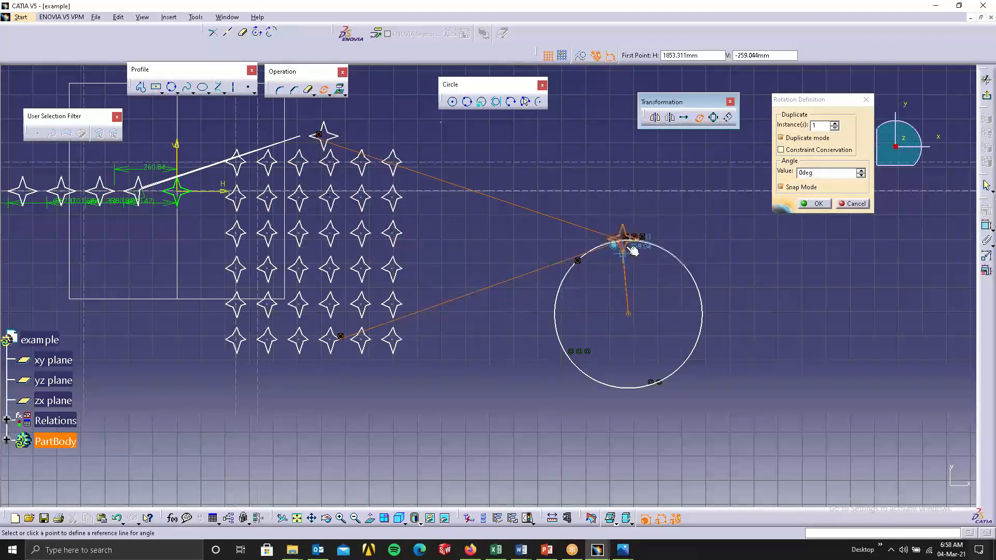
click(627, 245)
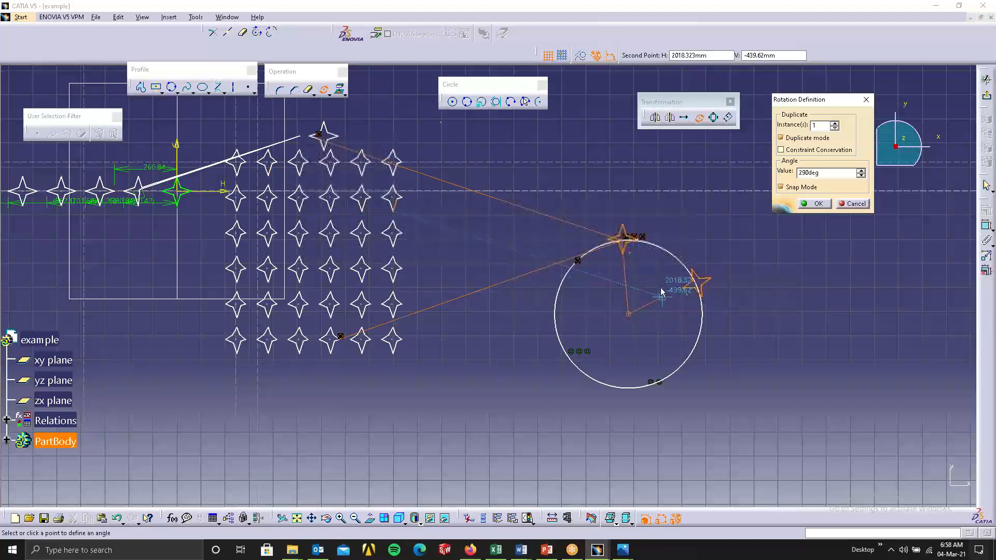
click(657, 268)
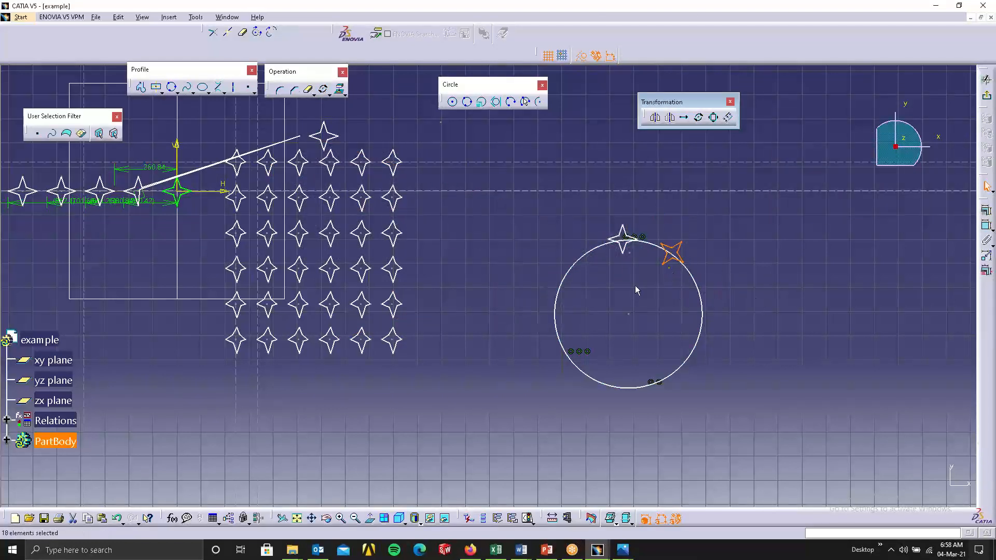
key(ctrl+z)
- Set up a rotation of the star with 5 duplicate instances about the circle's center, with the reference line through the star
drag(589, 213, 653, 265)
click(698, 118)
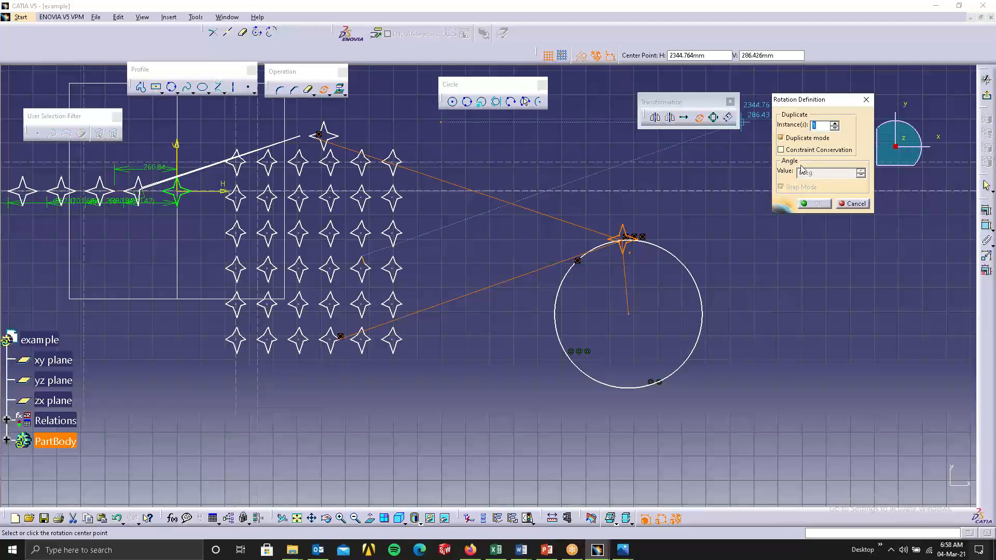
click(834, 123)
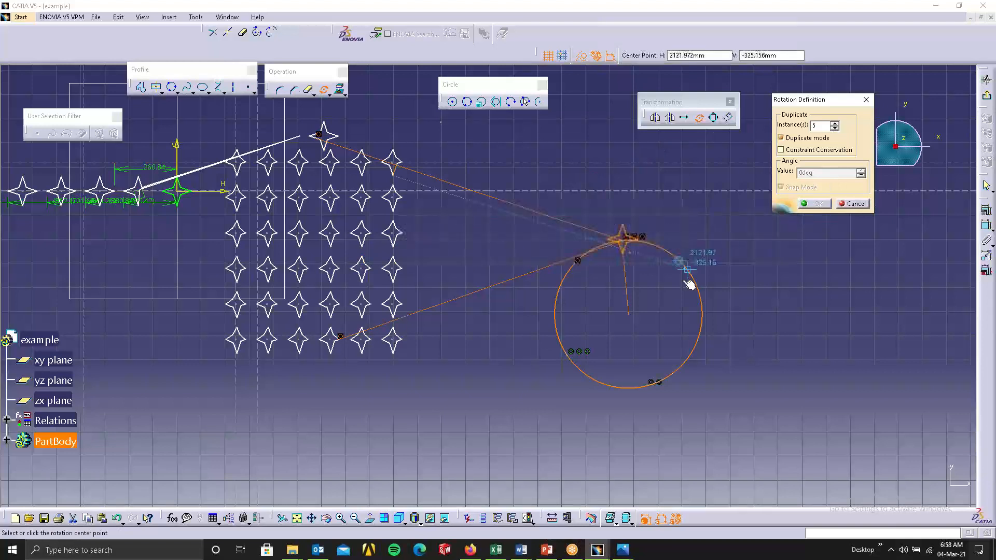
click(628, 314)
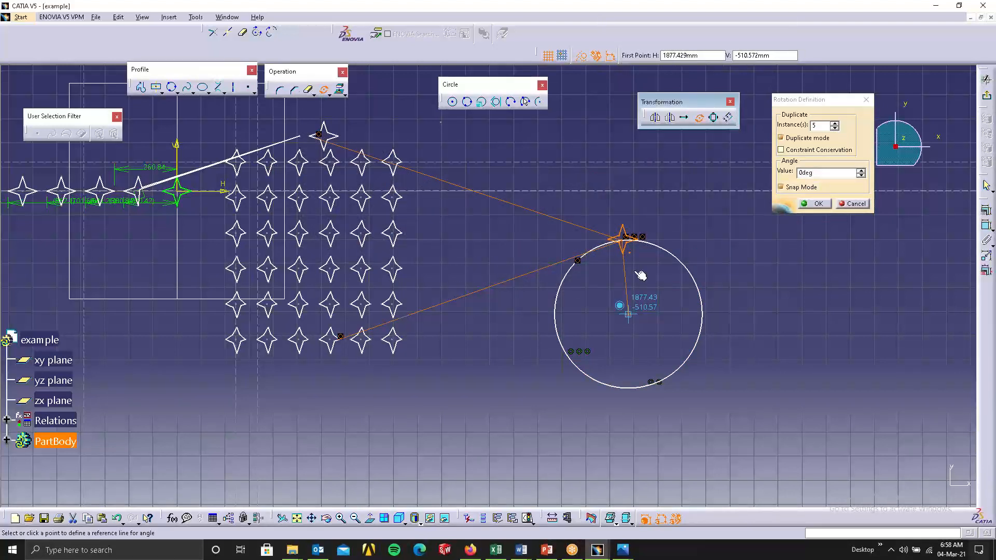
click(626, 240)
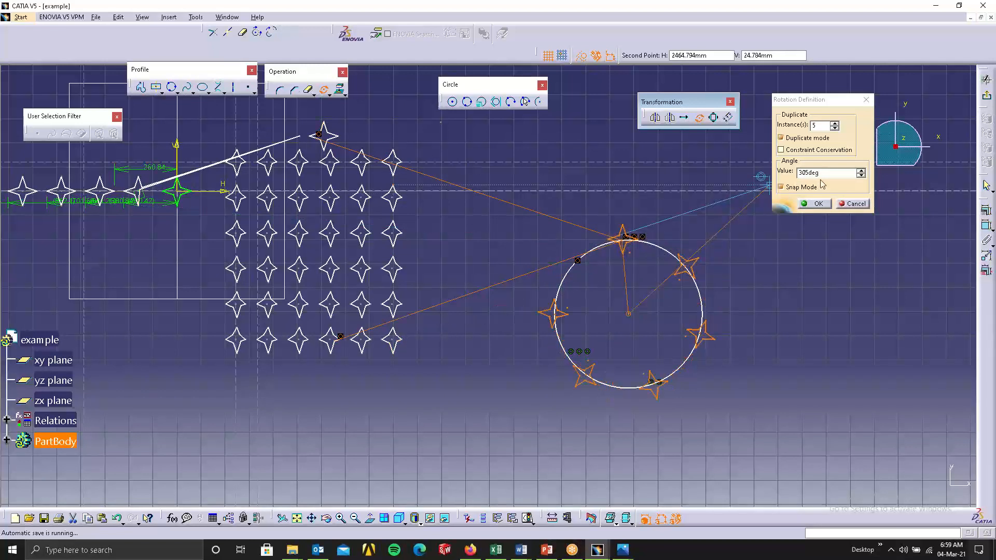
- Set the rotation angle to 360/6 and apply it so the star copies are spaced evenly around the circle
drag(821, 174, 790, 176)
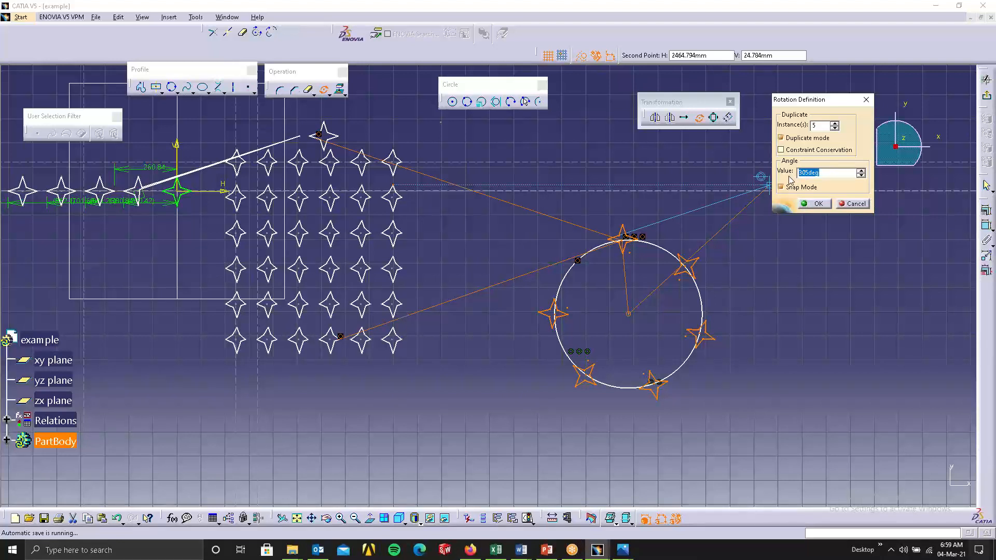
text(360/6)
key(Return)
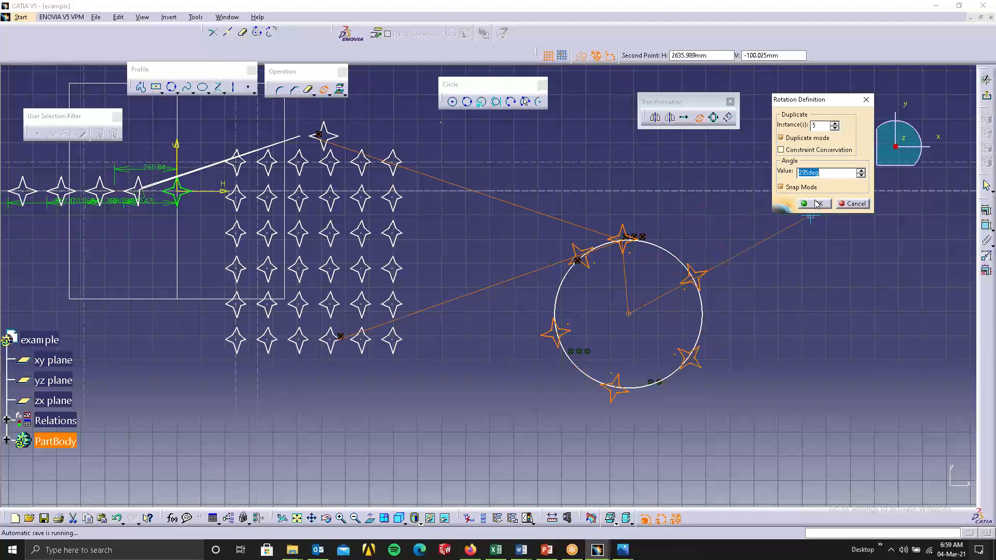
text(360)
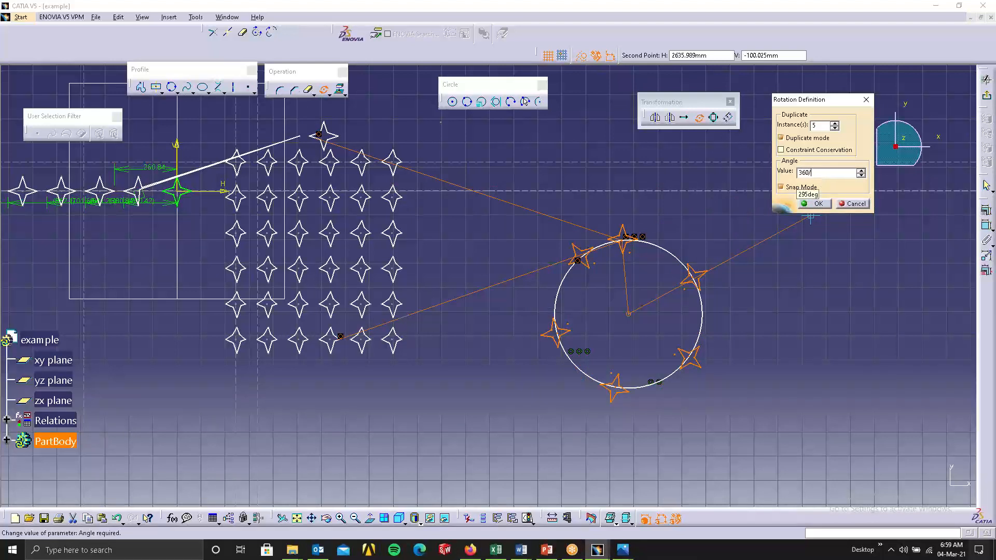
click(815, 204)
click(824, 239)
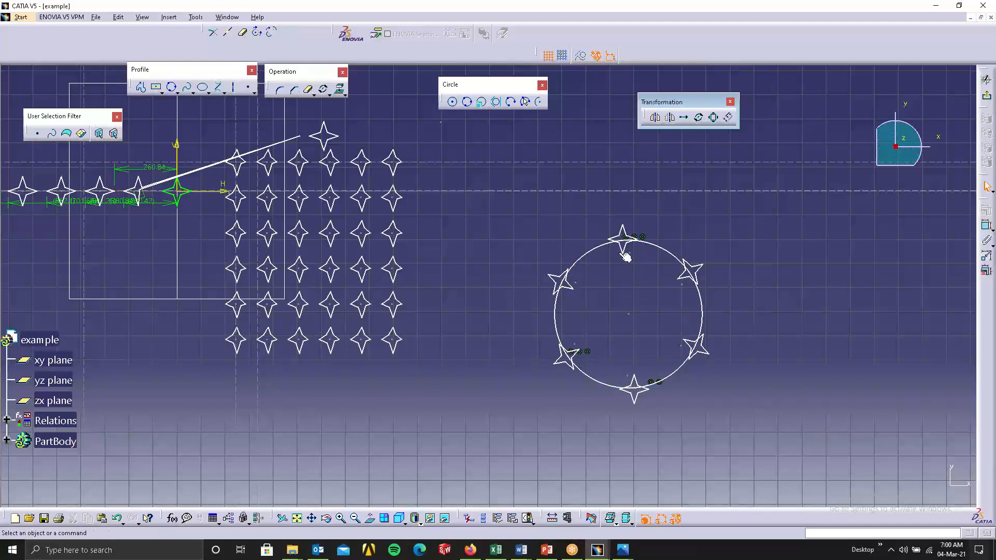
click(714, 118)
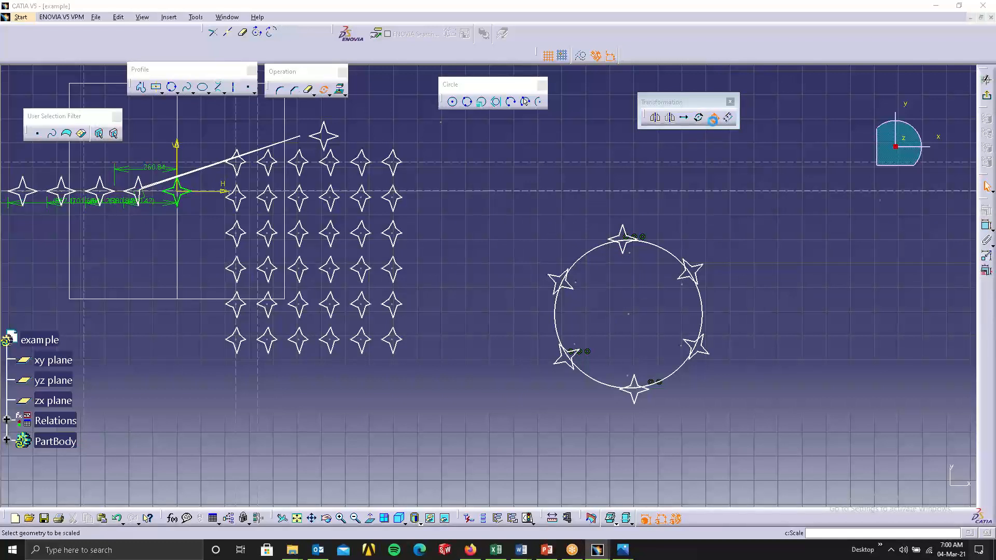
click(653, 252)
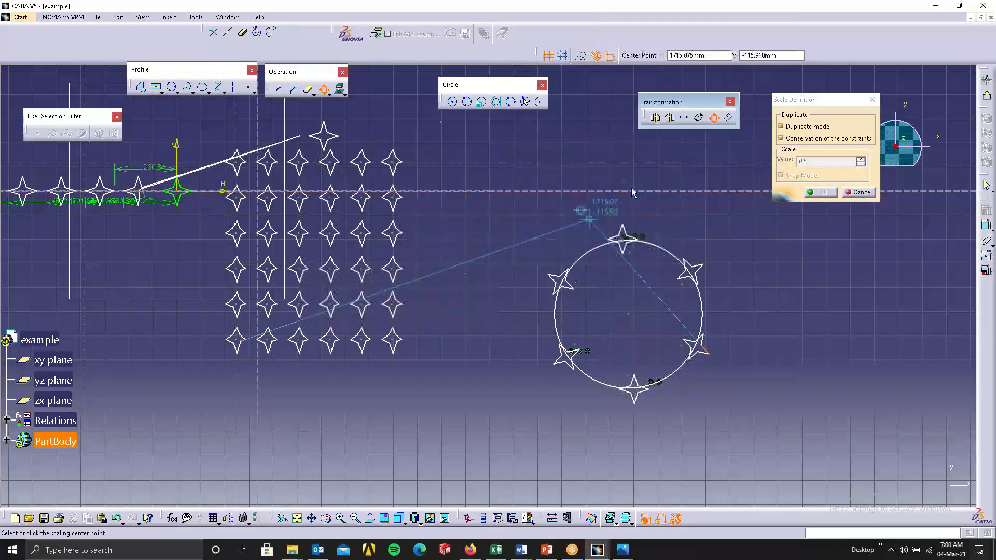
click(859, 192)
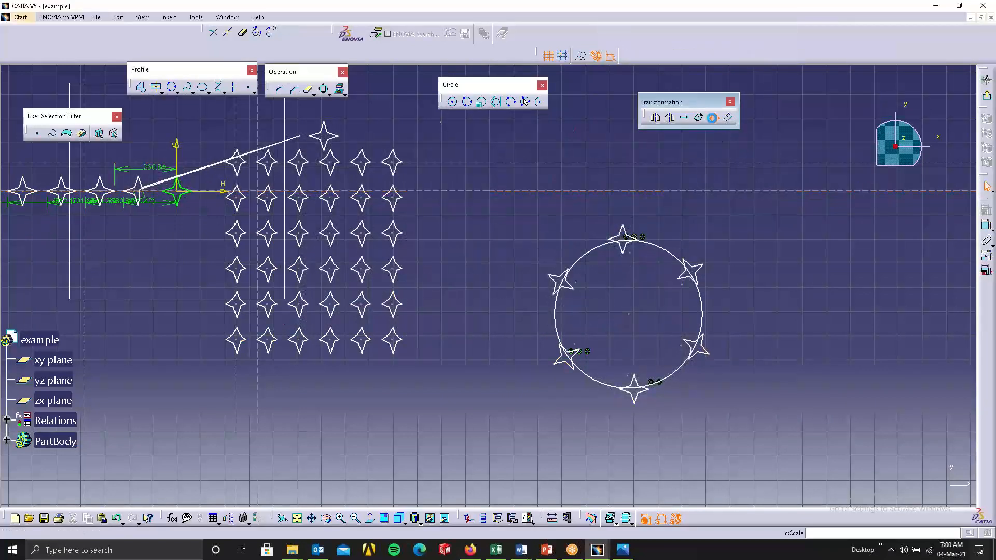
- Scale the circle and its six stars down about the circle's center with duplicate mode turned off
click(714, 117)
drag(488, 210, 767, 424)
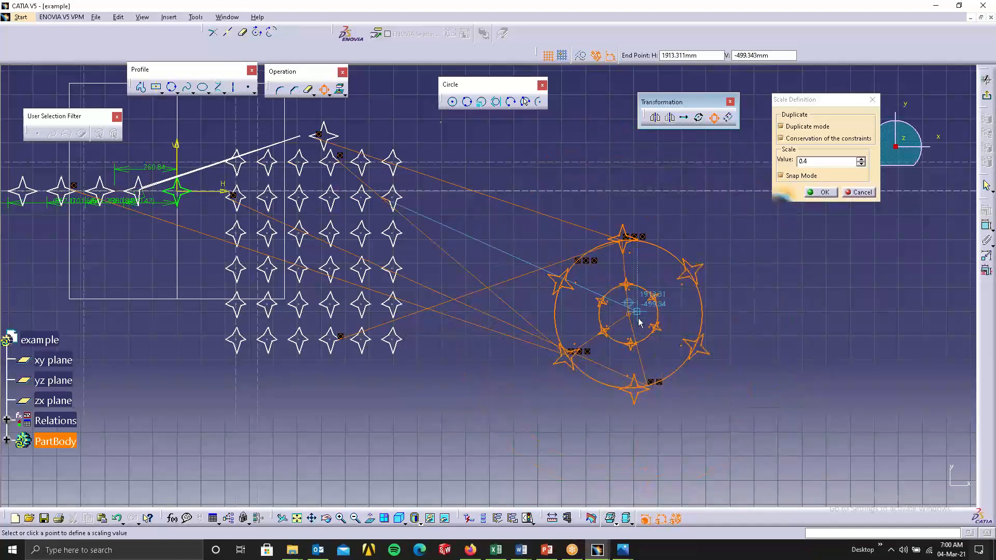
click(789, 129)
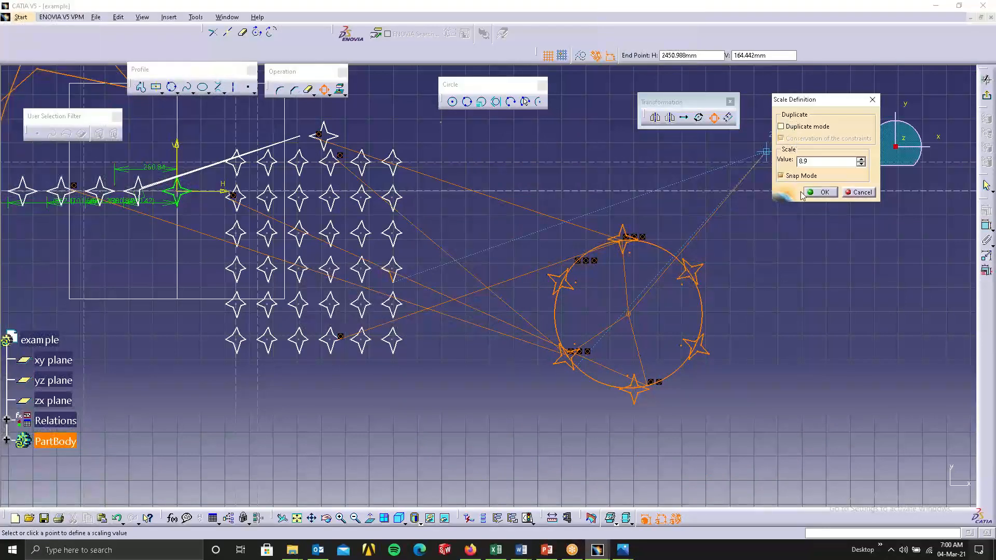
click(627, 311)
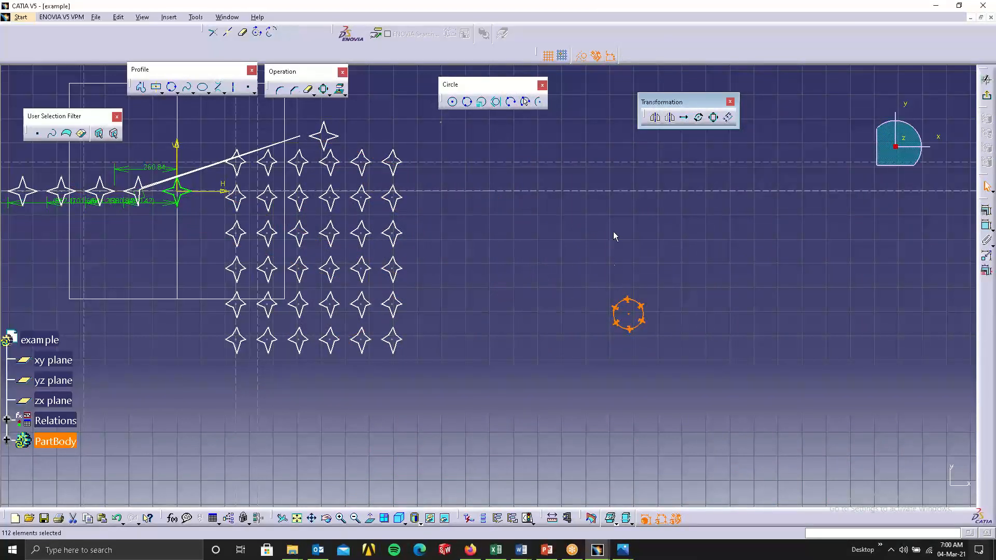
- Try to create an enlarged duplicate of the reduced circle and stars, scaled about a point near its center
click(714, 118)
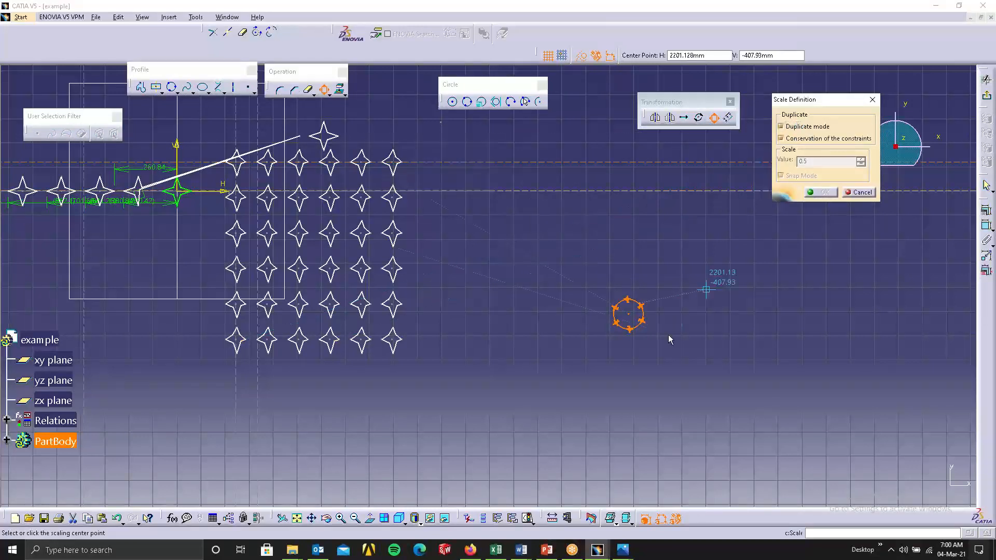
click(627, 315)
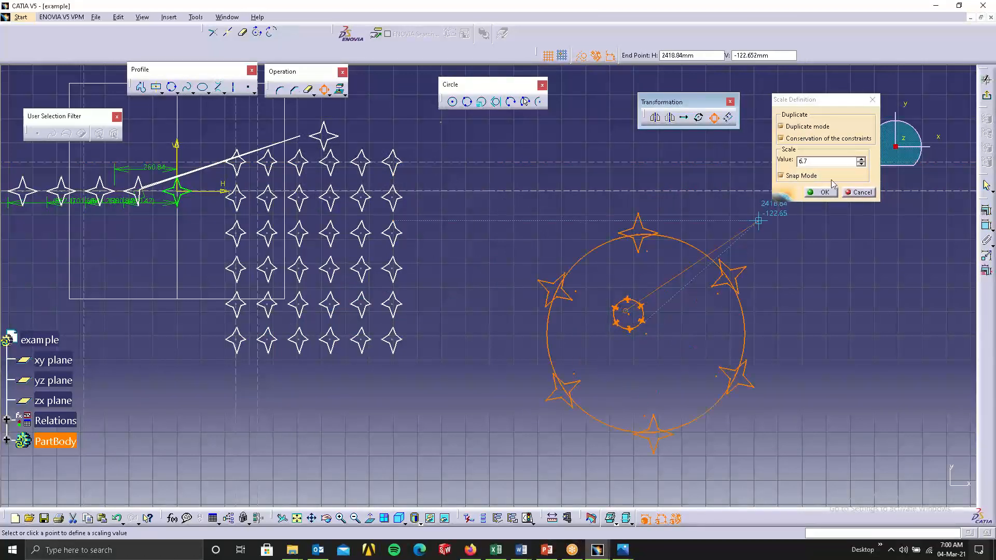
click(859, 192)
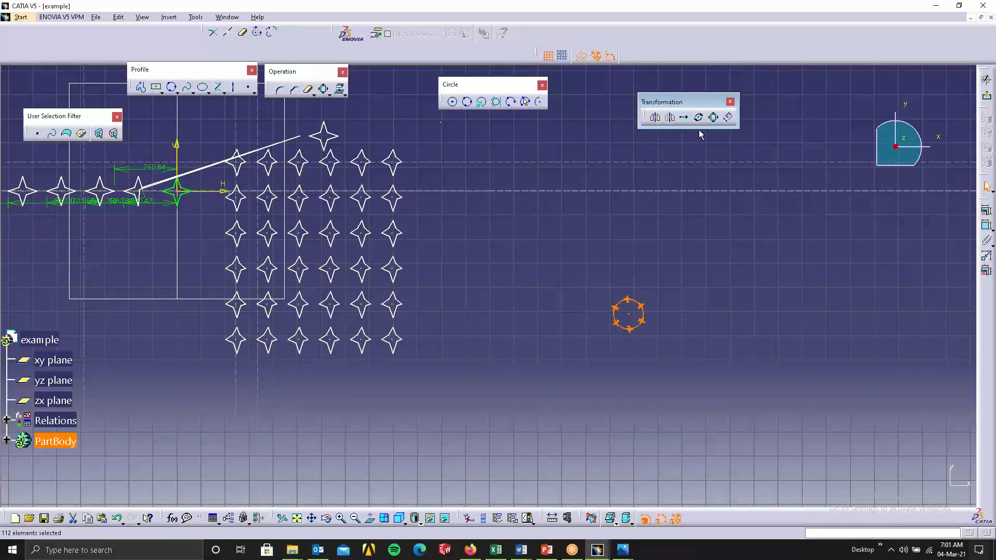
- Scale the circle and its six stars up about the circle's center with duplicate mode turned off
click(713, 117)
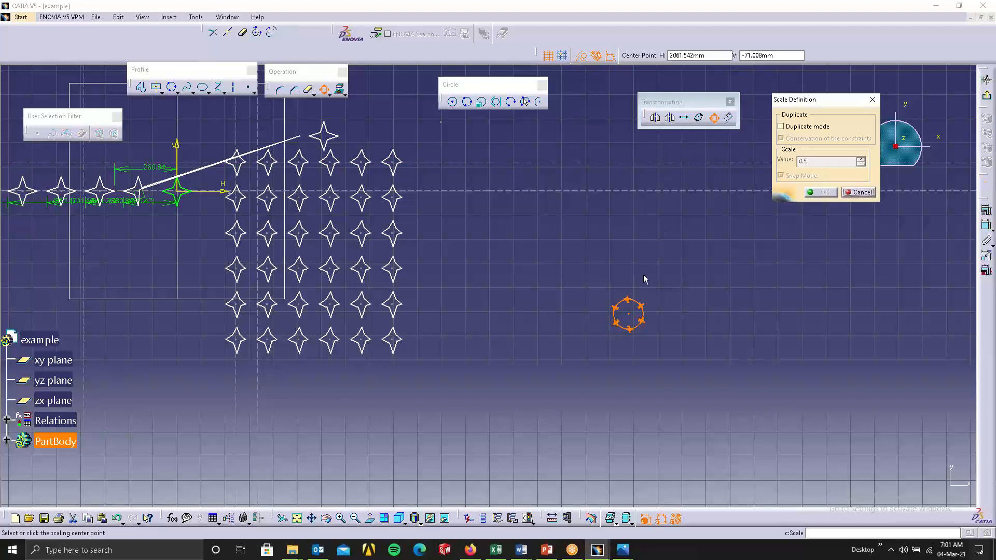
click(630, 315)
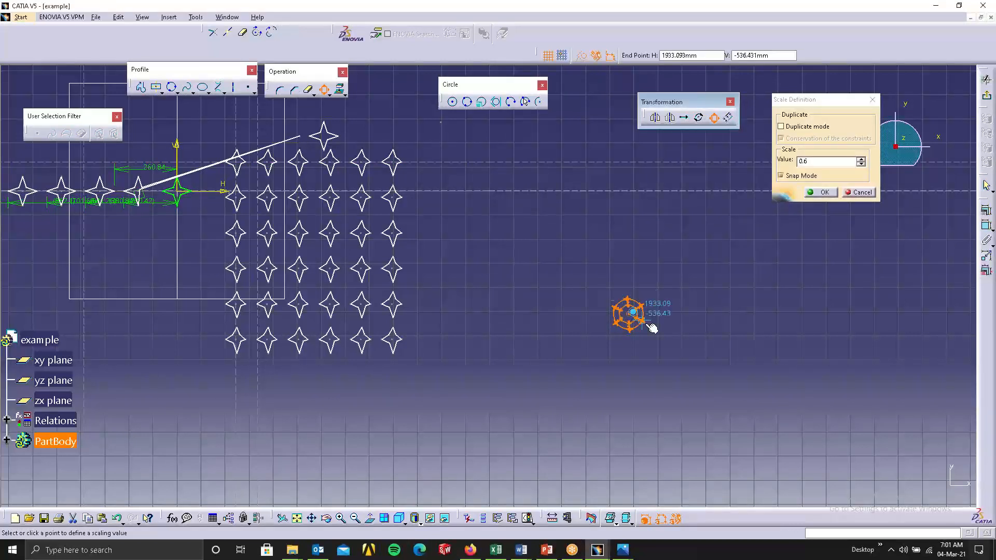
click(656, 350)
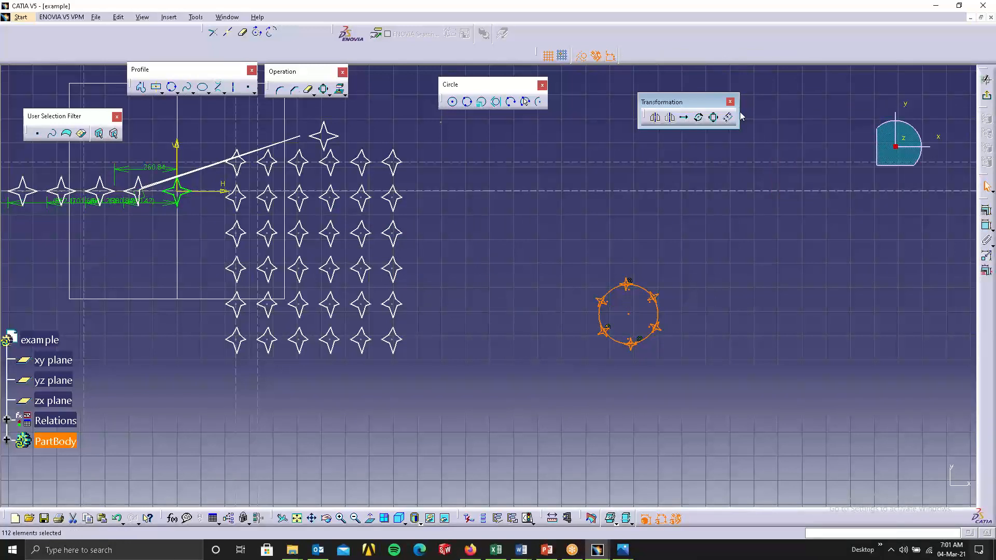
click(716, 117)
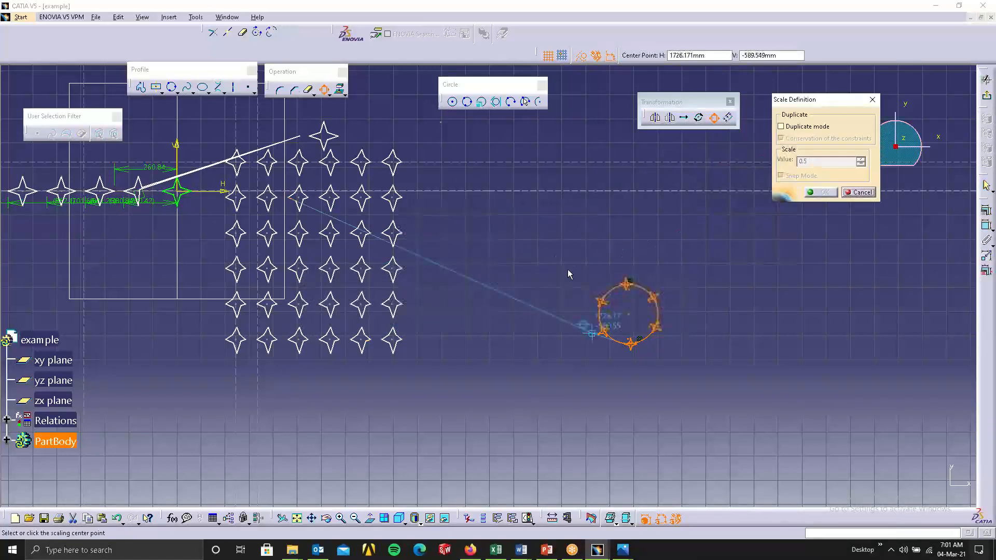
click(567, 237)
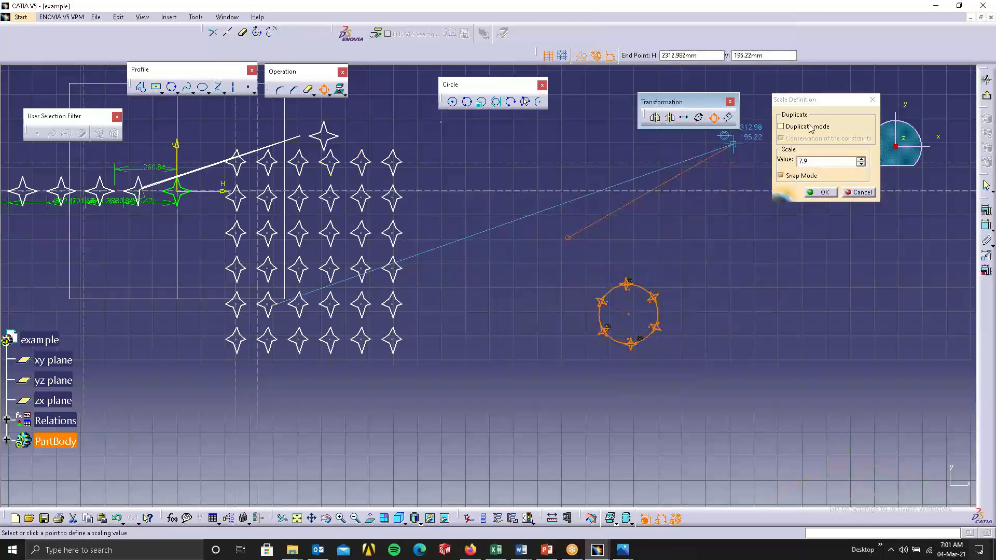
click(872, 191)
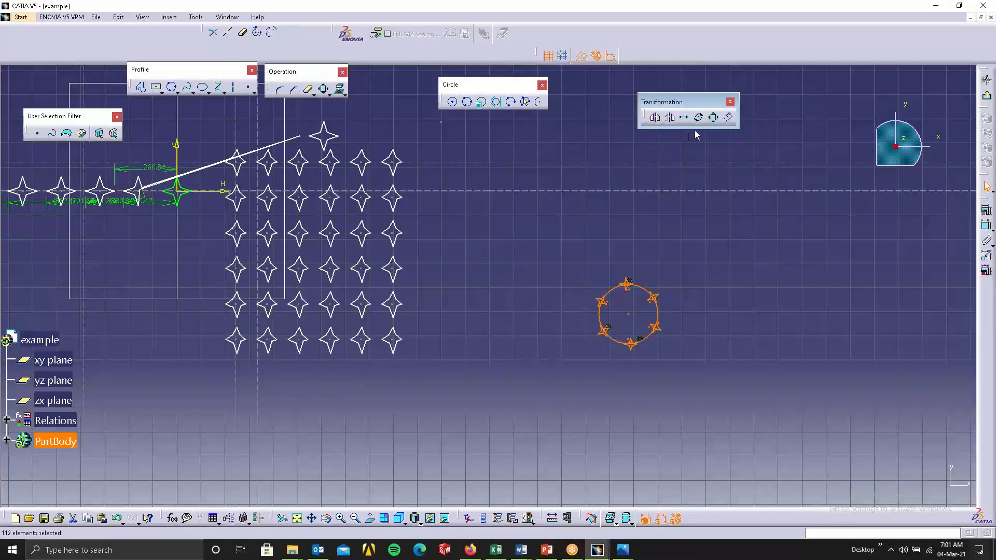
- Create an enlarged concentric copy of the circle and stars by scaling about the circle's center with duplicate mode on
click(714, 119)
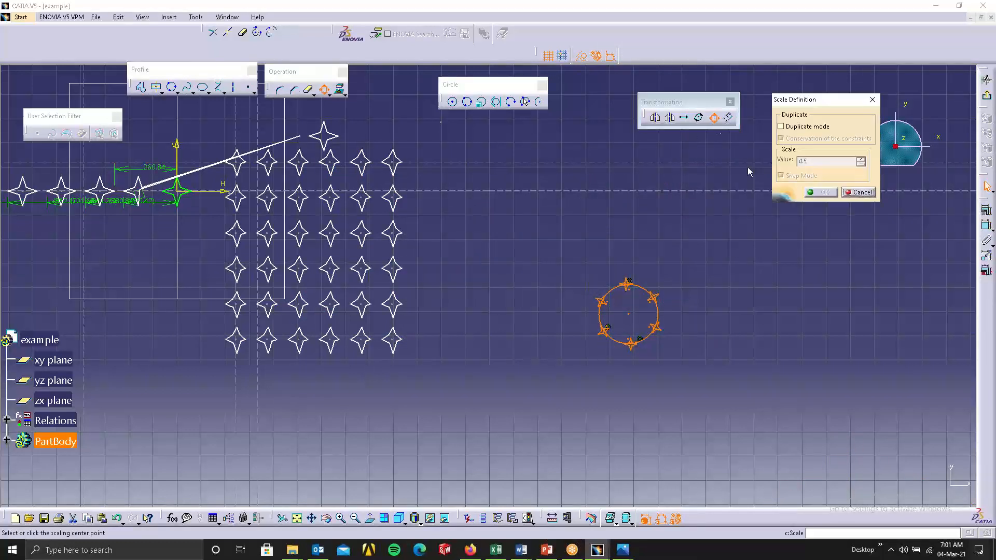
click(634, 316)
click(795, 129)
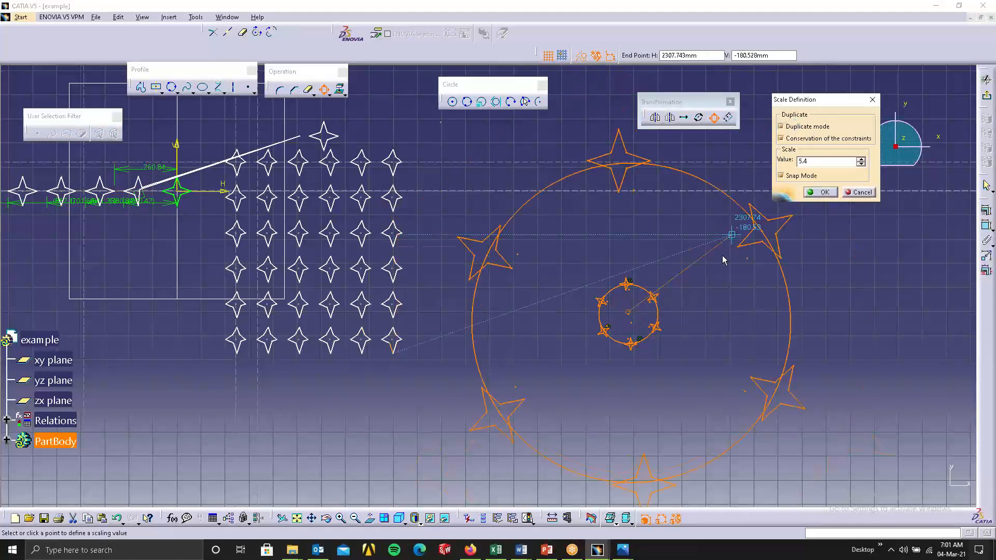
click(674, 296)
- Select both star rings and scale them about their common center in duplicate mode to add two larger rings
drag(527, 223, 732, 436)
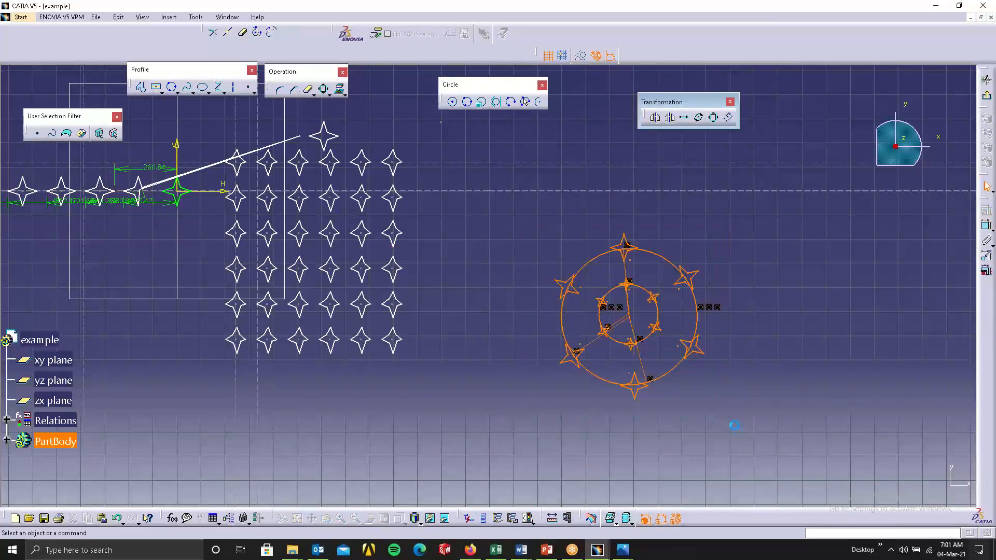
click(715, 118)
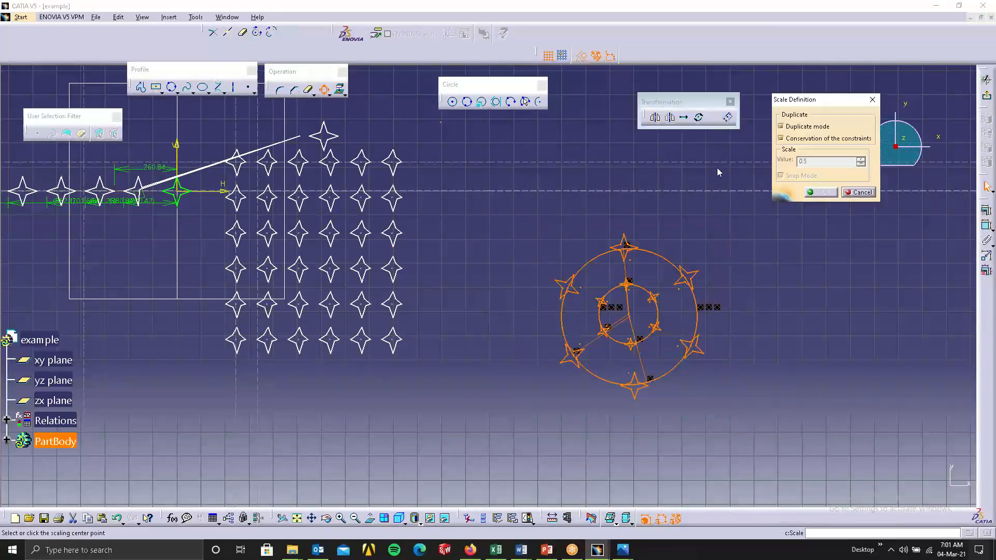
click(629, 316)
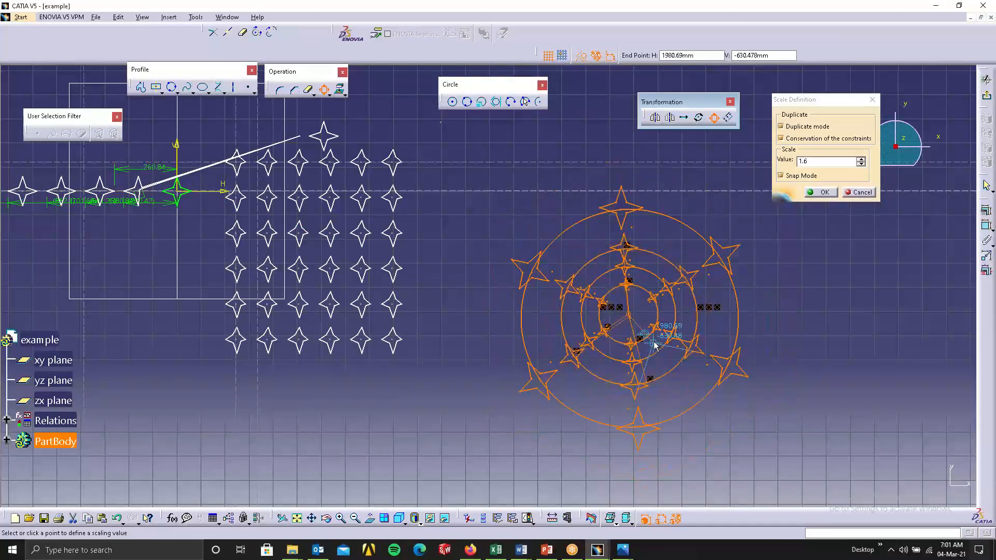
click(679, 386)
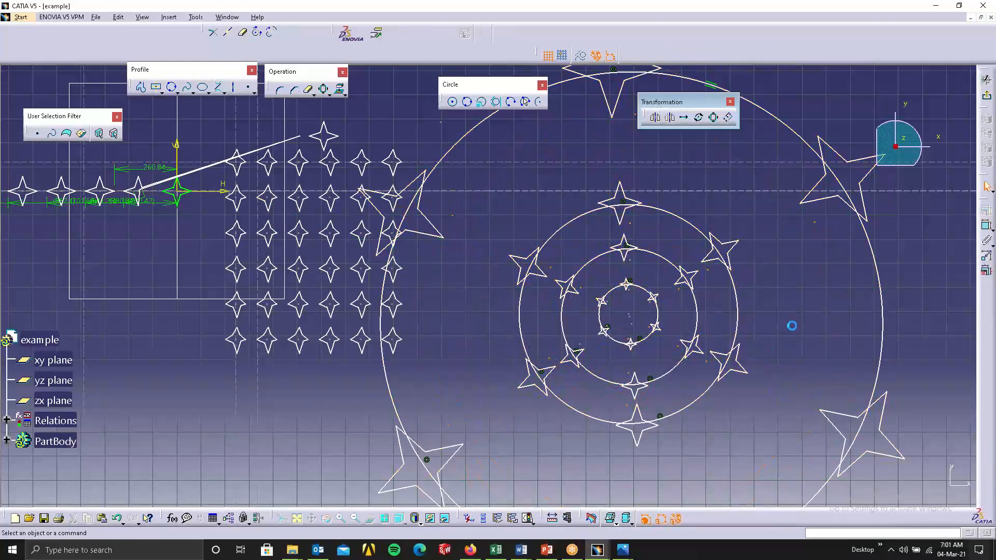
mouse_move(729, 306)
middle_down()
mouse_move(745, 335)
mouse_move(757, 282)
middle_up()
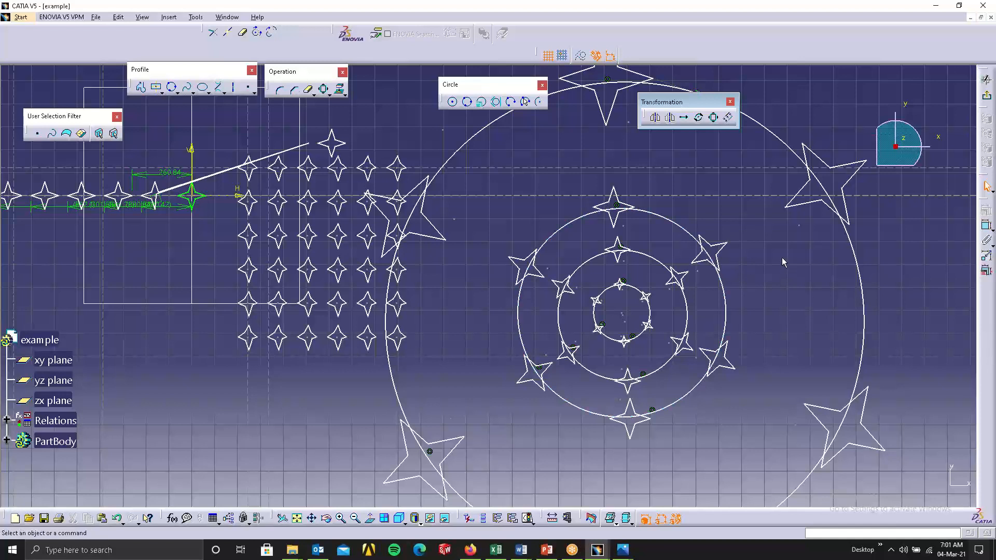
- Offset the outermost circle outward by 18 mm with a single instance
click(729, 117)
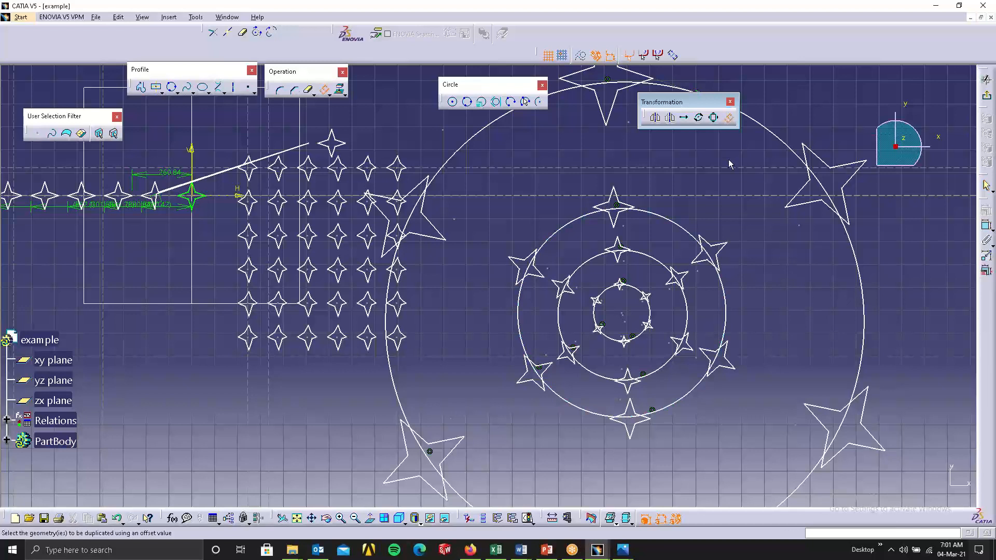
click(856, 260)
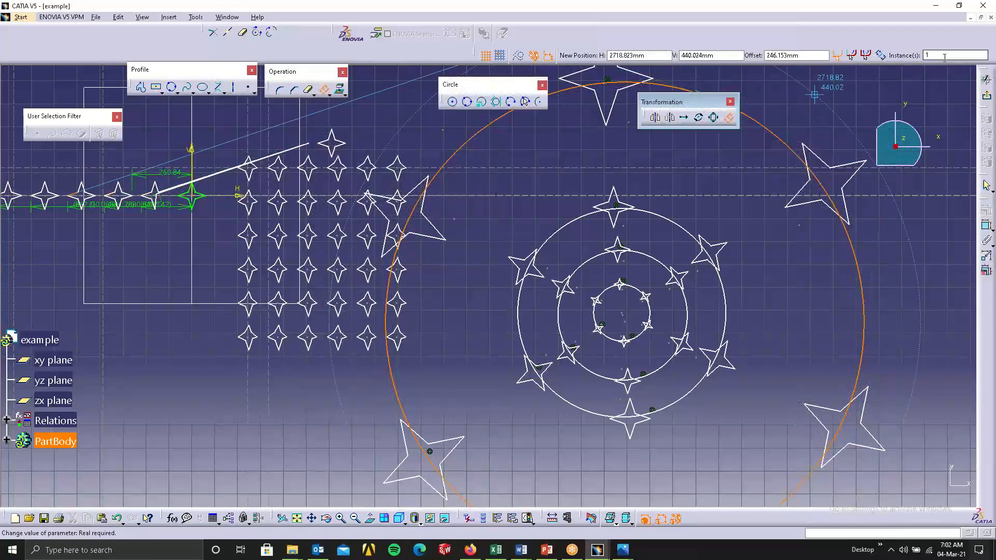
click(806, 53)
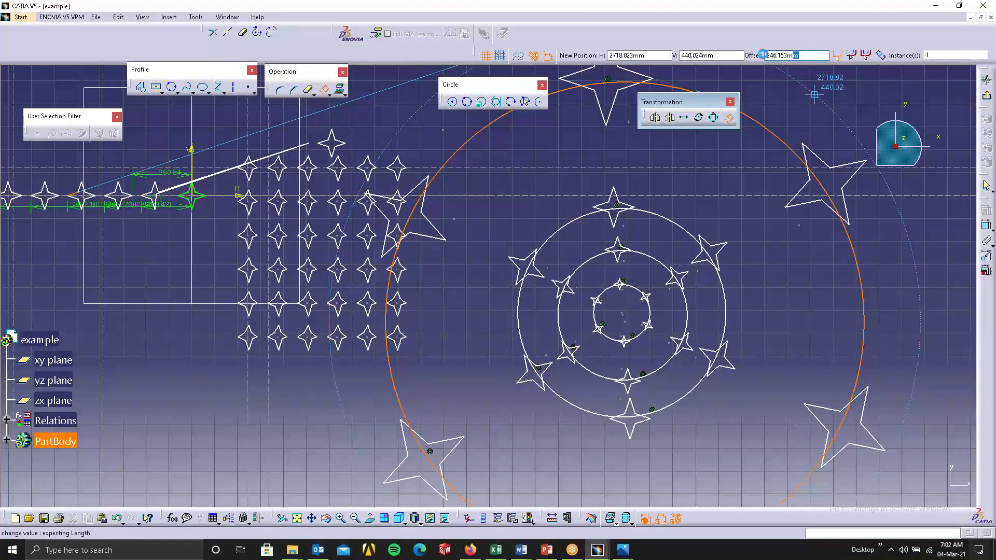
drag(762, 53, 749, 66)
text(18)
key(Return)
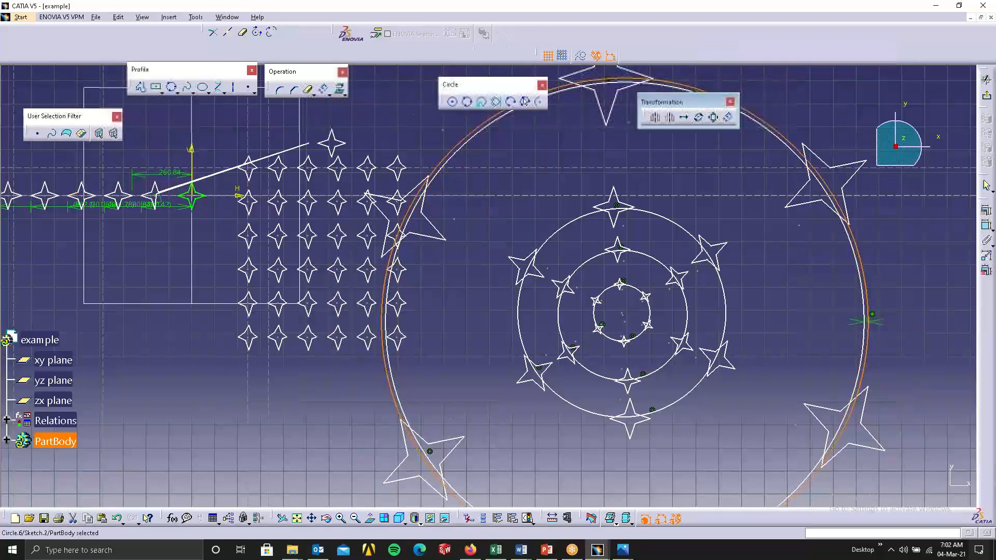
click(954, 276)
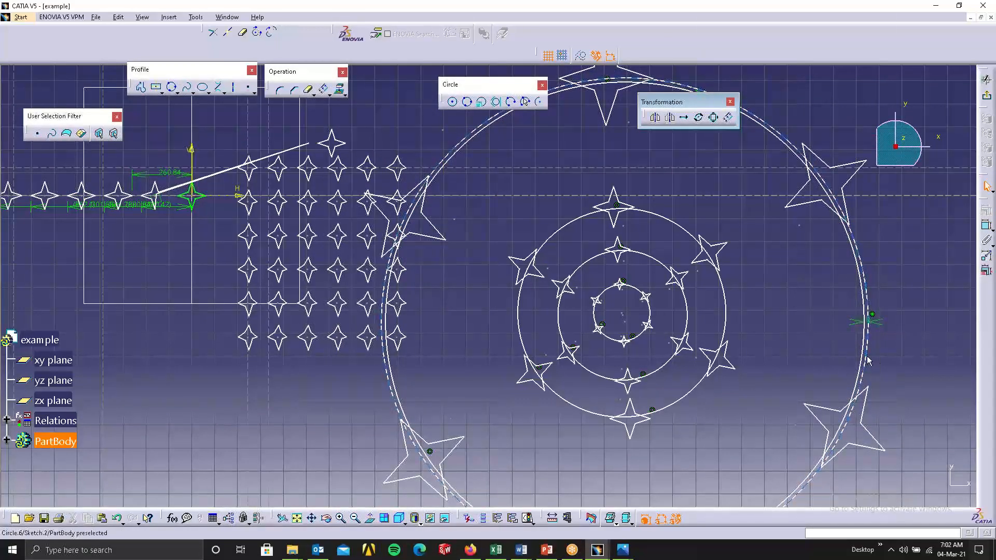
- Change the offset dimension between the two outermost circles to 25 mm, followed by 100 mm
click(876, 321)
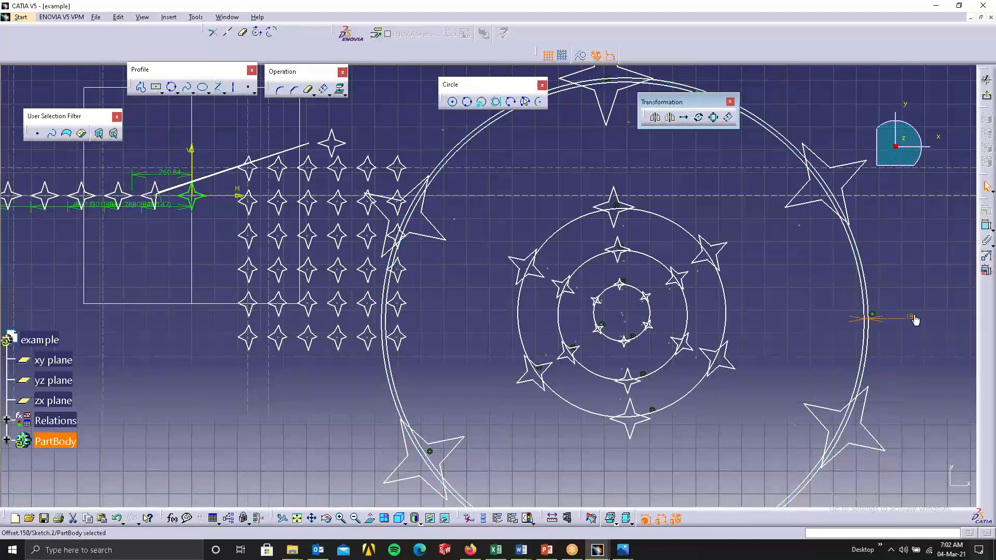
double_click(914, 318)
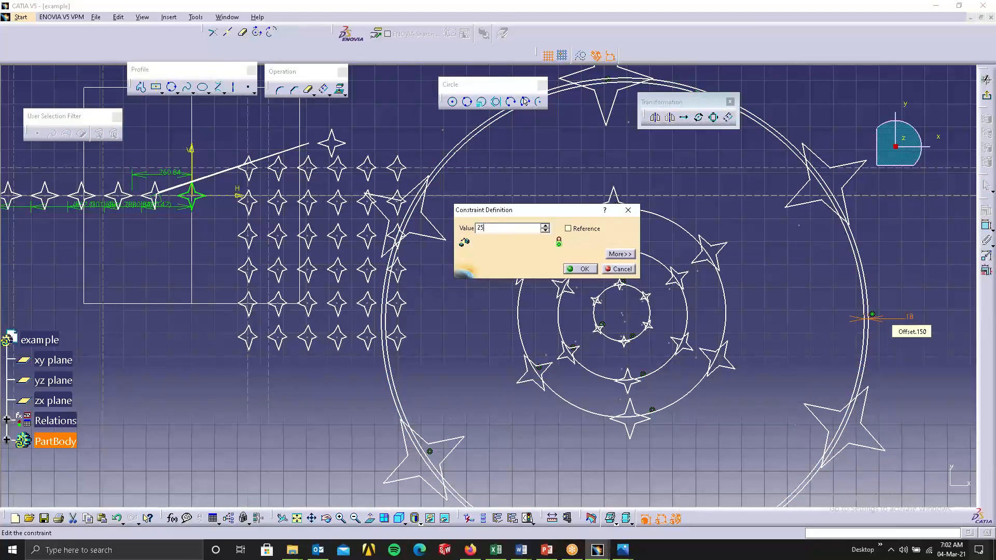
key(Return)
double_click(912, 318)
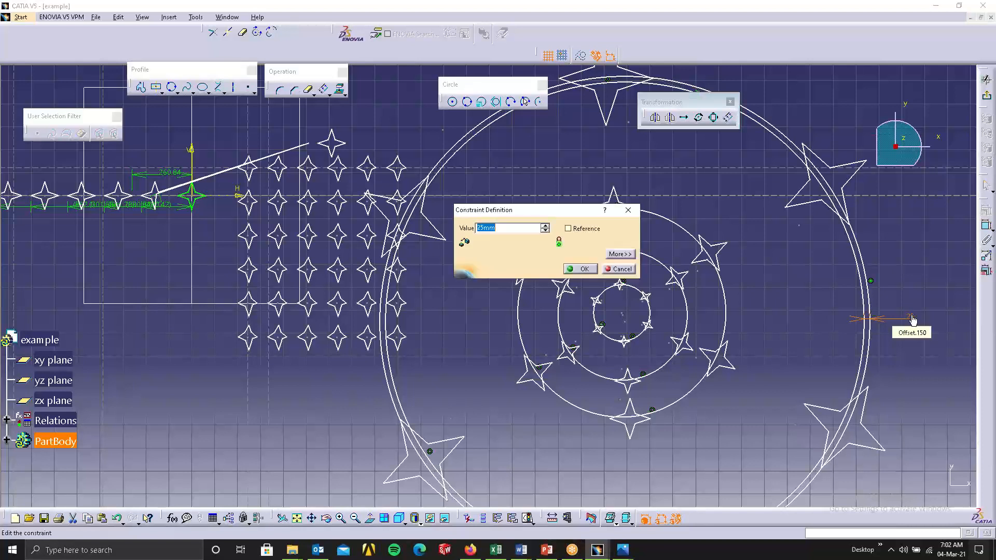
key(Return)
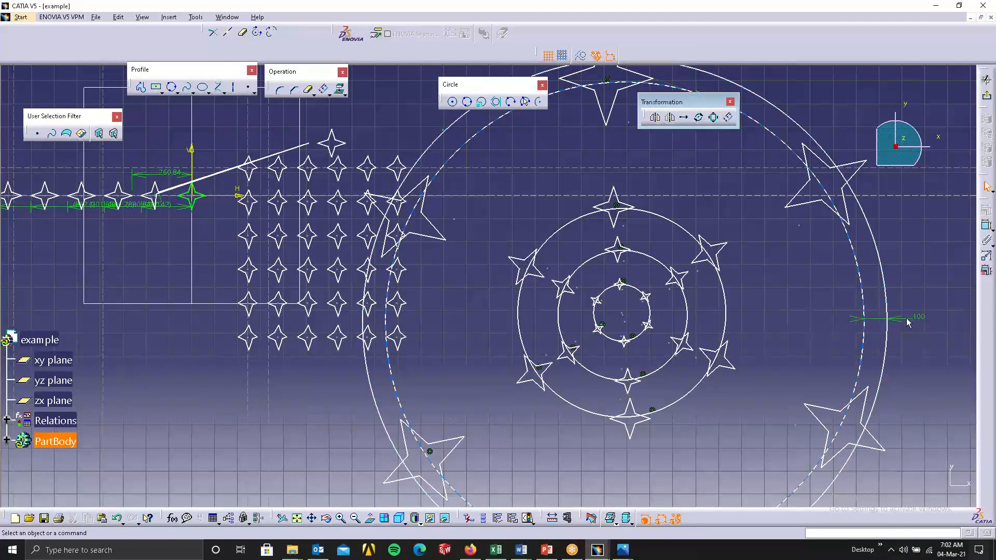
- Sketch a separate circle with a radius of about 372 mm to the right of the concentric star rings
ctrl+middle_drag(786, 240, 793, 298)
ctrl+middle_drag(746, 263, 759, 174)
mouse_move(765, 222)
middle_down()
mouse_move(525, 206)
mouse_move(495, 139)
middle_up()
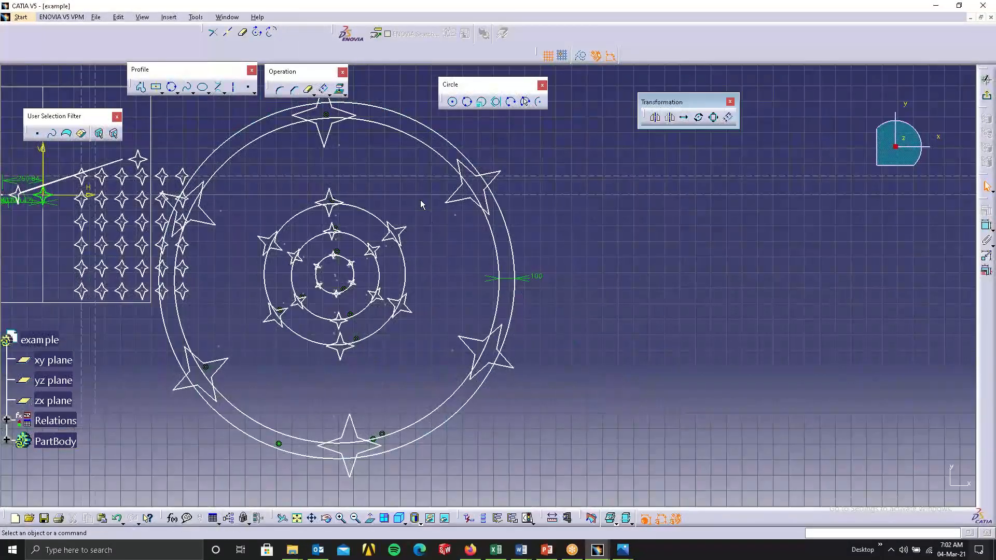
click(176, 91)
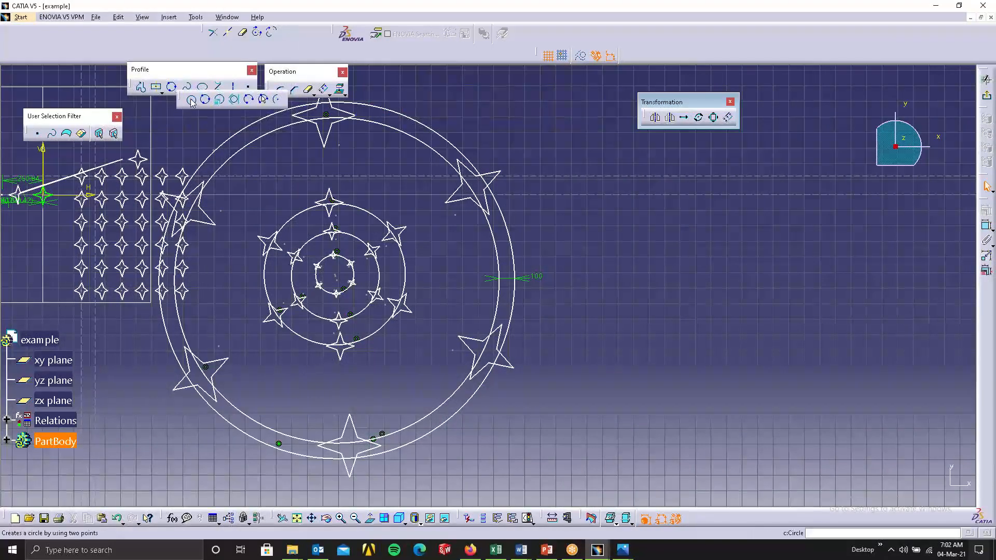
click(191, 100)
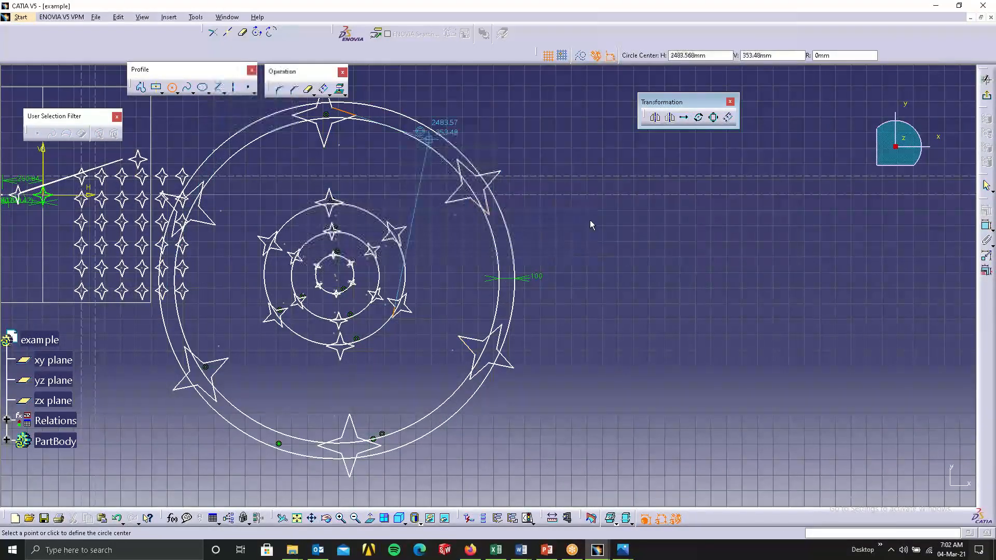
click(729, 261)
click(773, 301)
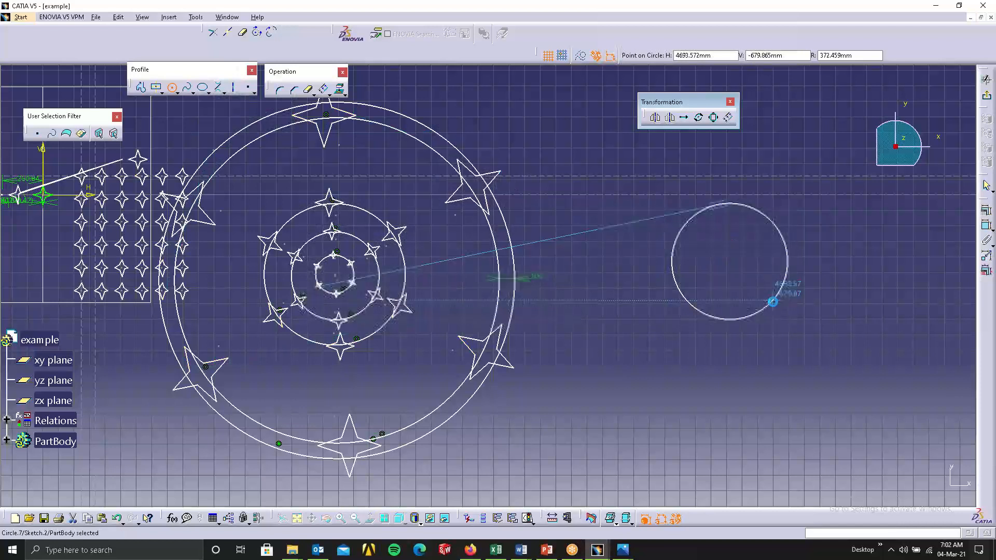
click(719, 119)
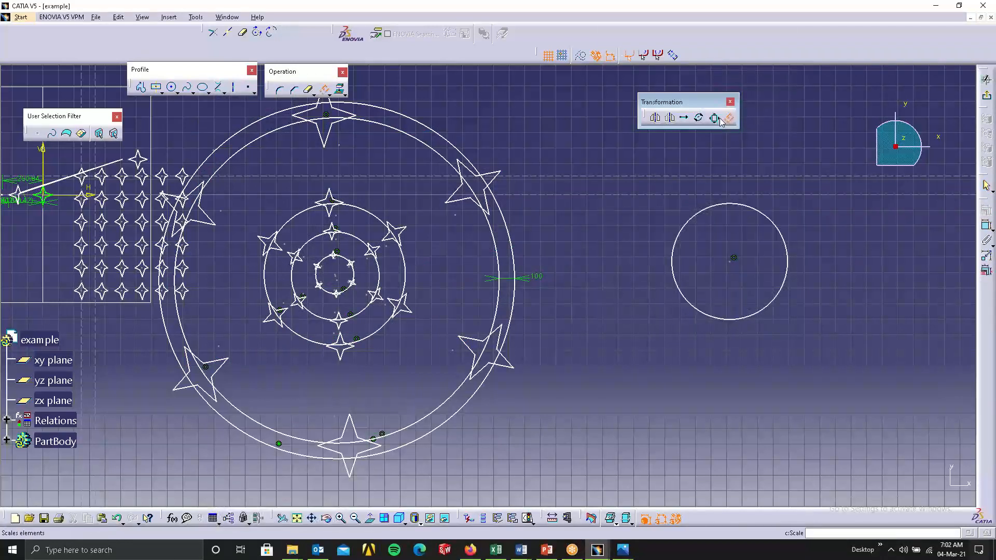
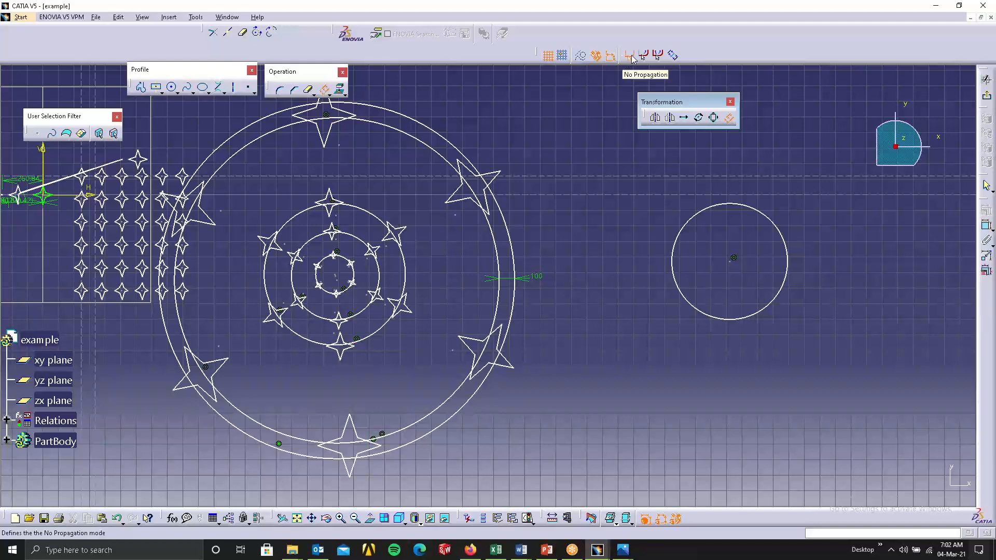
click(672, 55)
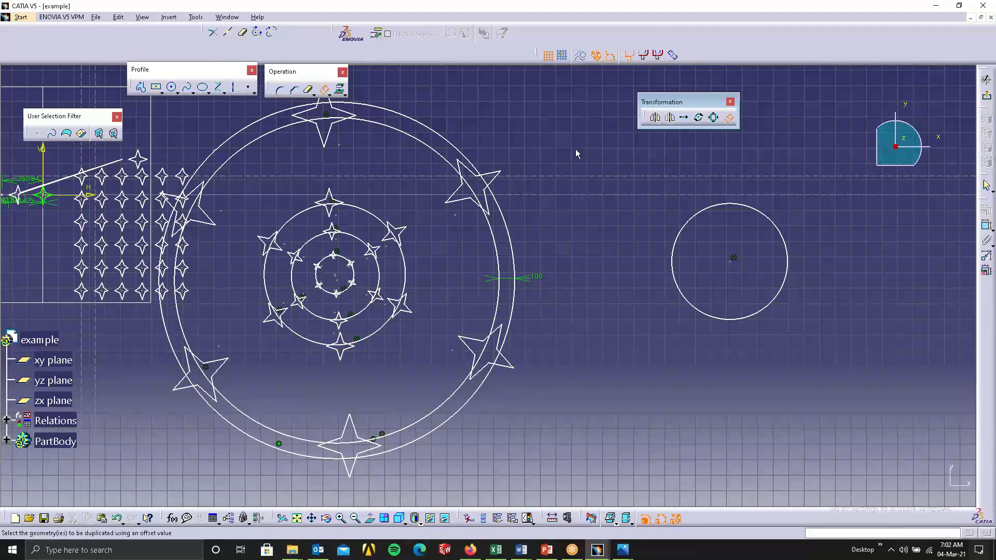
- Sketch a wide centered rectangle in the empty area to the right of the new circle
click(156, 87)
middle_drag(698, 357, 300, 357)
click(648, 289)
click(708, 320)
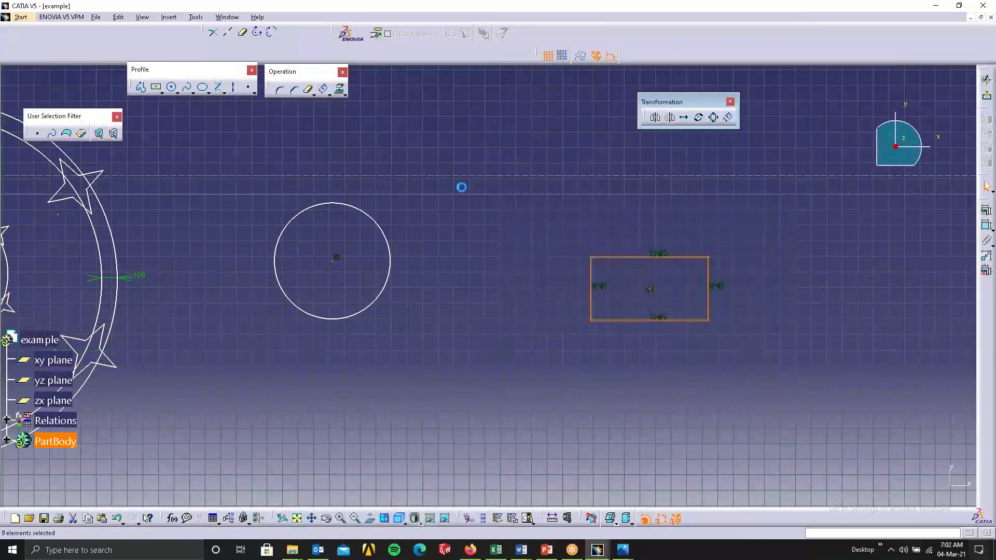
- Draw a three-point arc starting with limits between the rectangle's right corners, bulging outward to the right
click(178, 91)
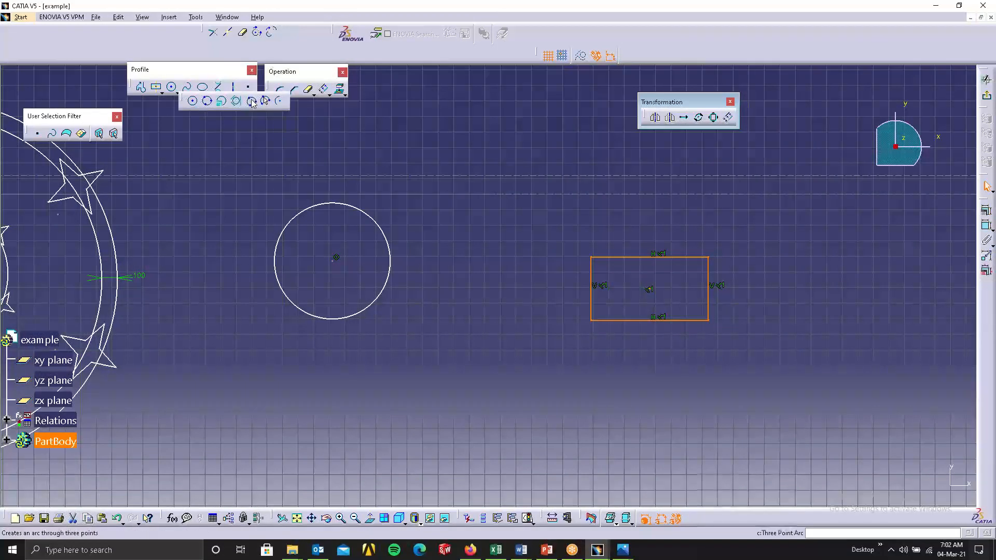
click(266, 103)
click(708, 256)
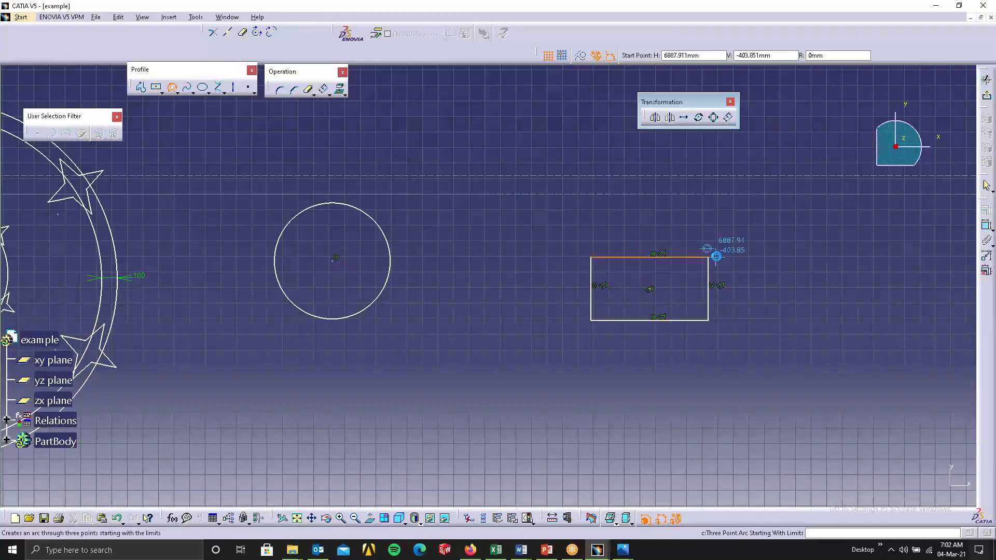
click(708, 320)
click(740, 310)
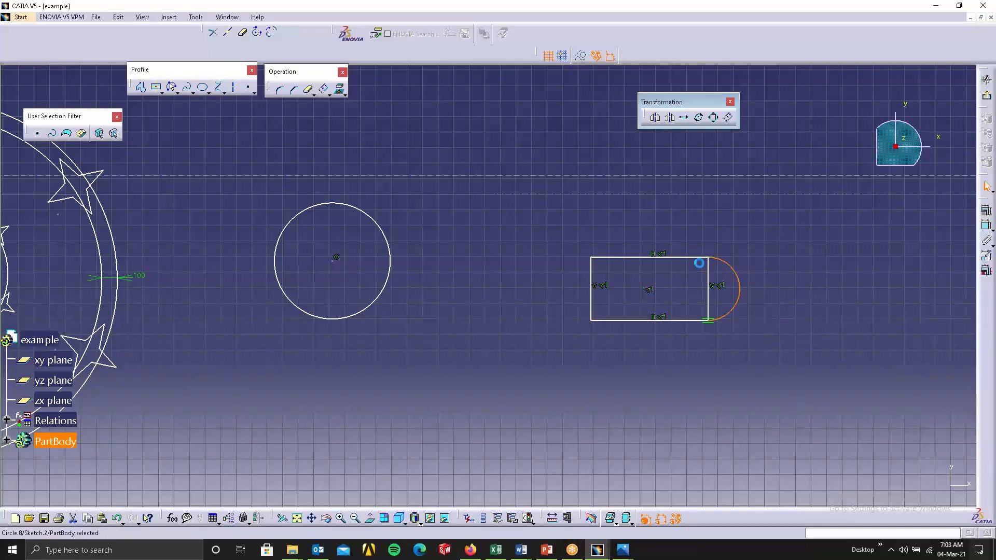
- Make the arc tangent to the rectangle's upper edge and delete the vertical edge that separates them
ctrl+click(690, 257)
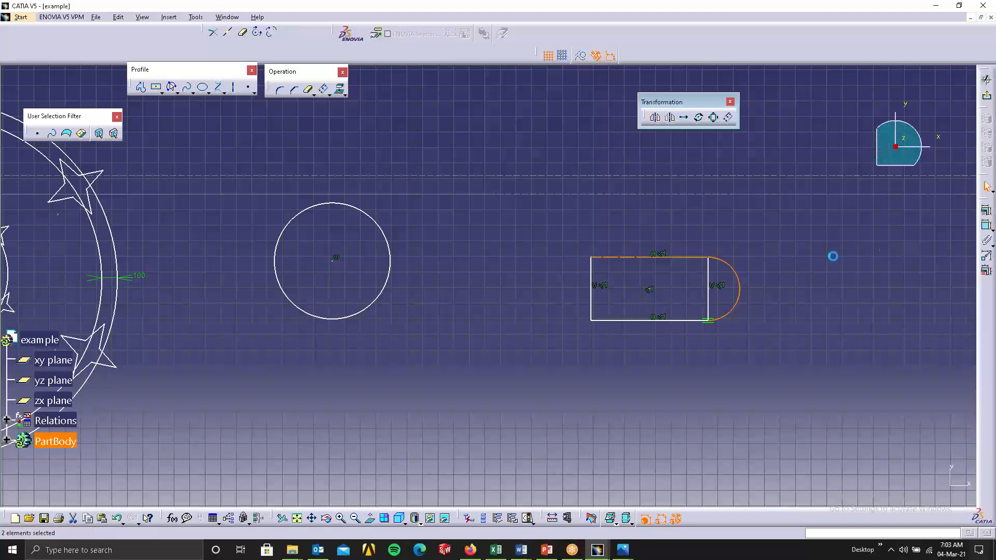
click(986, 210)
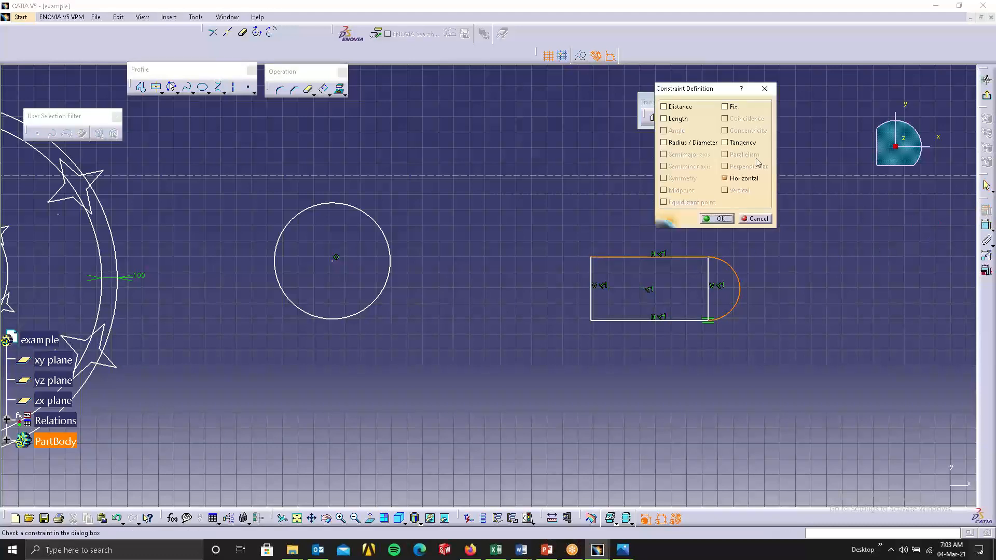
click(725, 142)
click(717, 218)
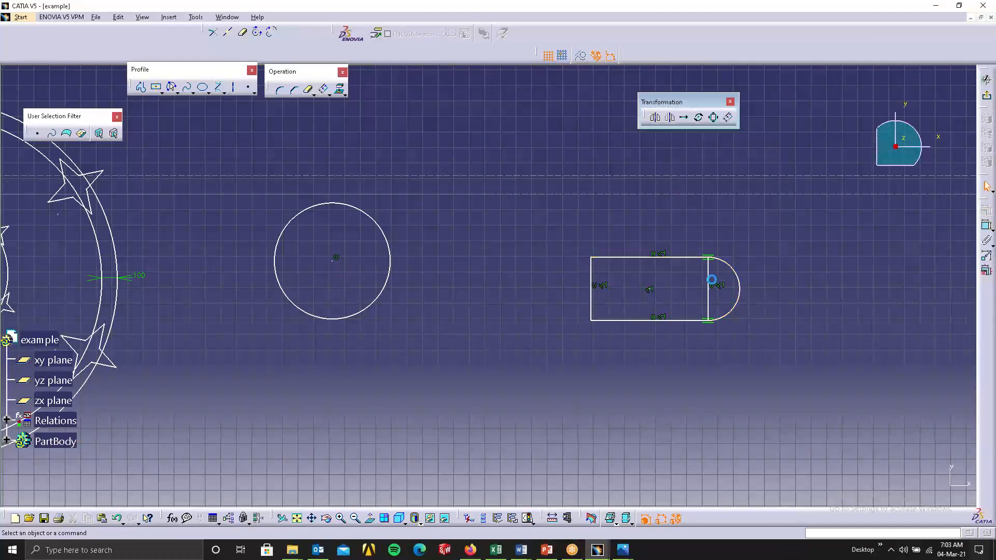
click(708, 275)
key(Delete)
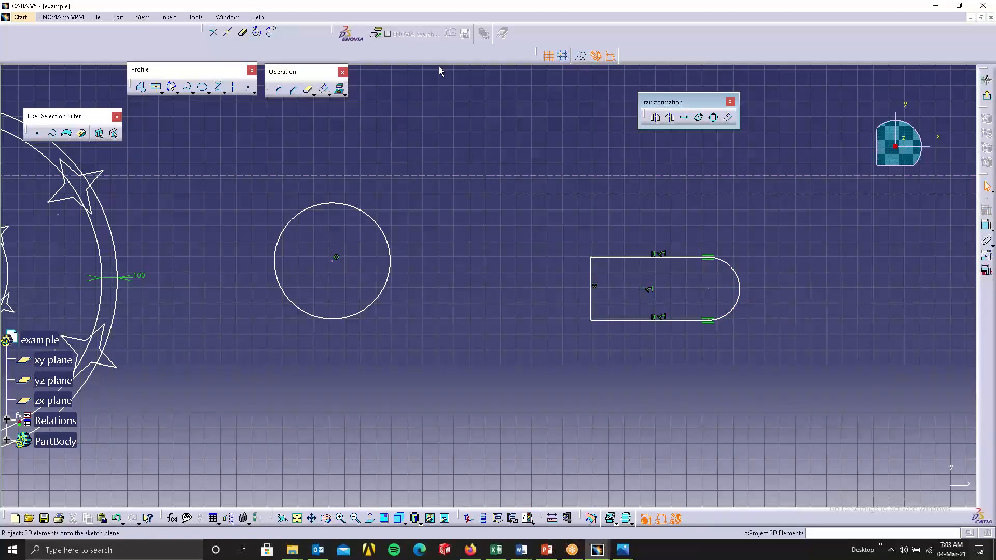
- Sketch a centered rectangle about 995 mm wide and 633 mm high below the gap between the circle and the rounded profile
click(324, 91)
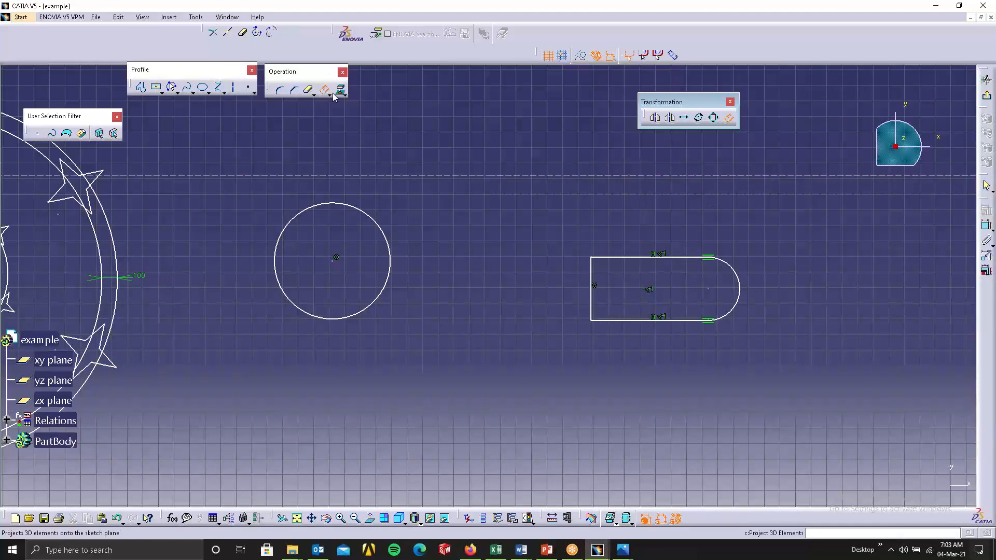
click(308, 89)
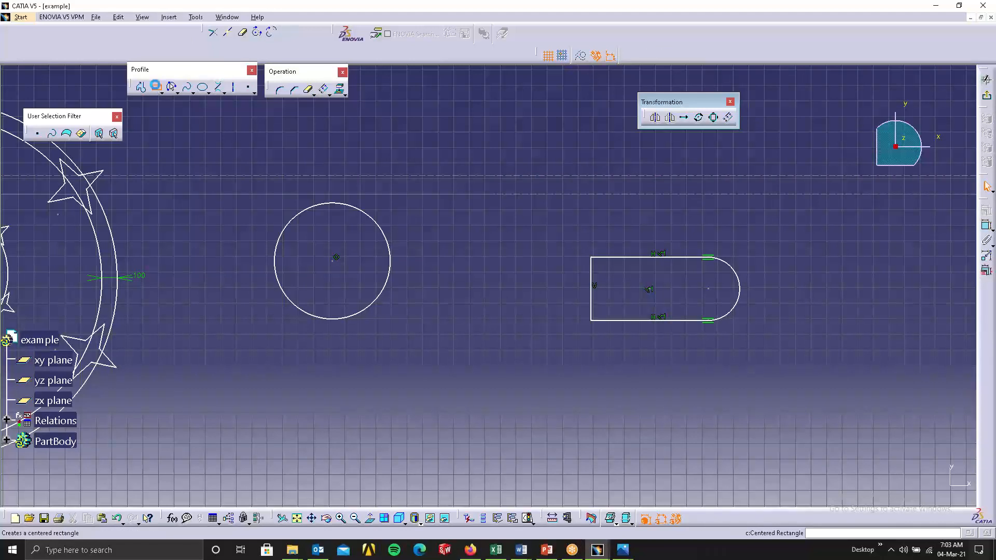
click(156, 88)
click(477, 412)
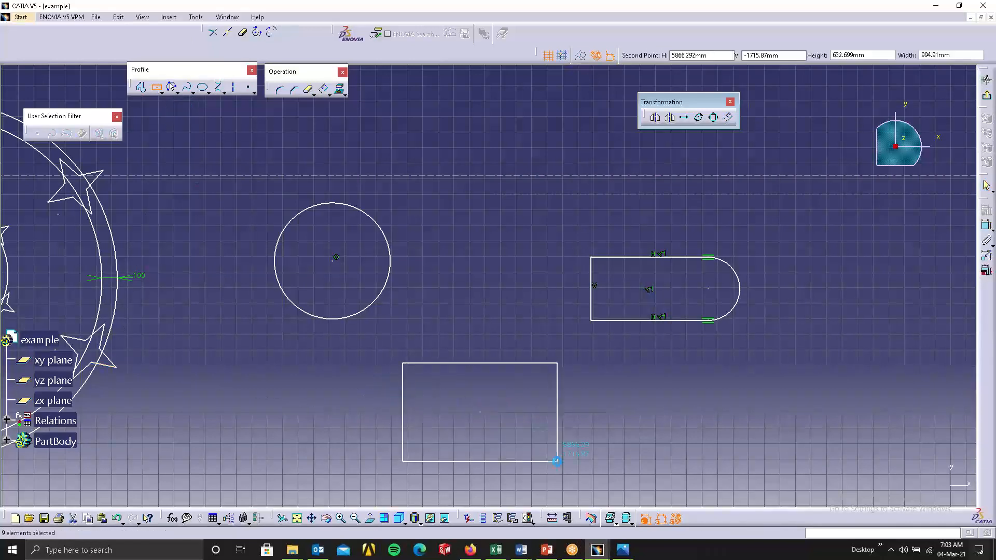
click(557, 461)
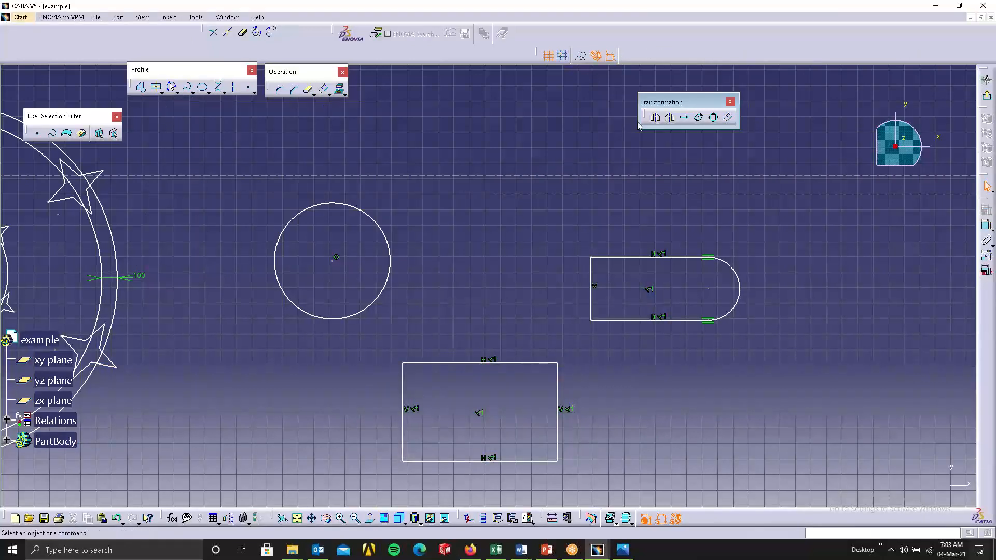
- Offset only the upper edge of the rounded profile outward by about 147 mm, using no propagation
click(324, 90)
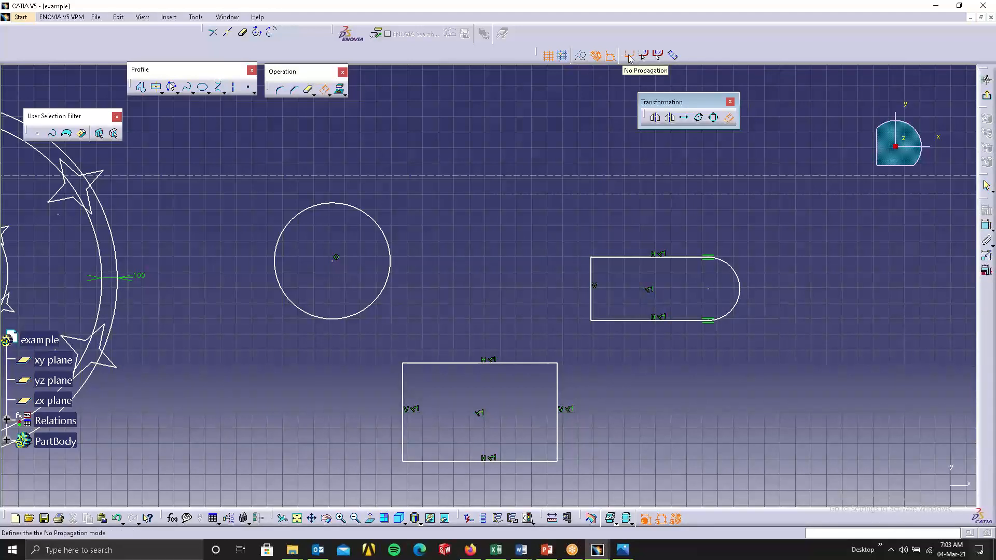
click(662, 258)
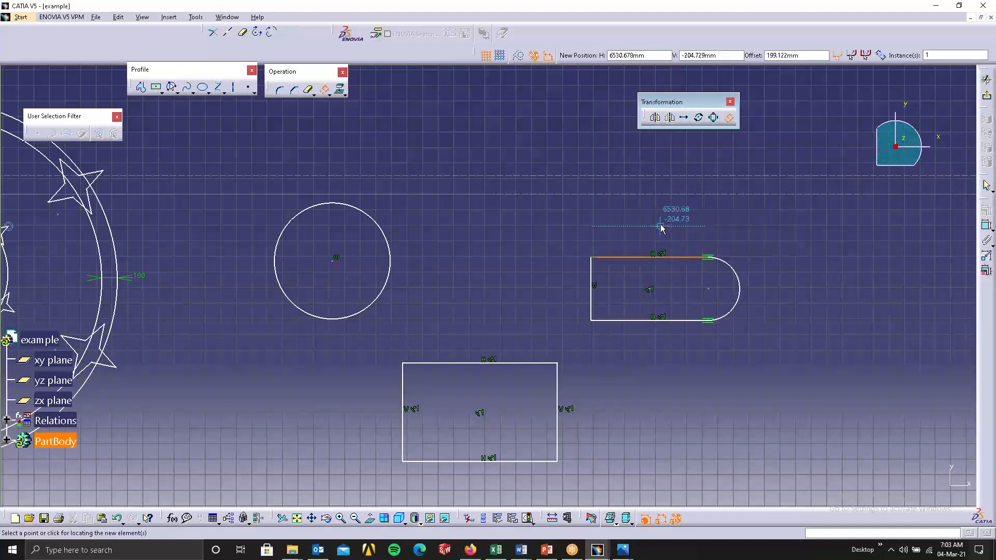
click(722, 180)
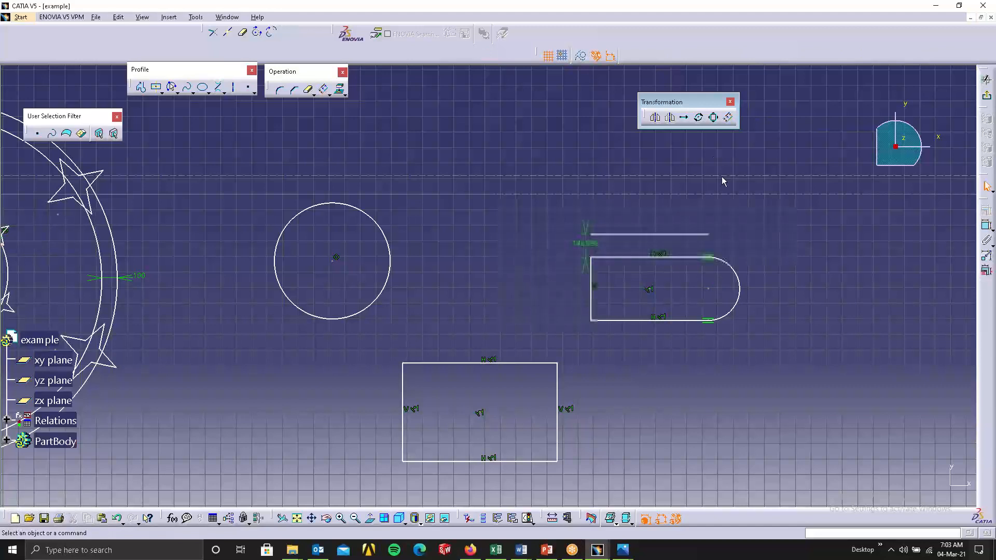
- Offset only the upper edge of the plain rectangle outward by about 176 mm, using no propagation
click(728, 117)
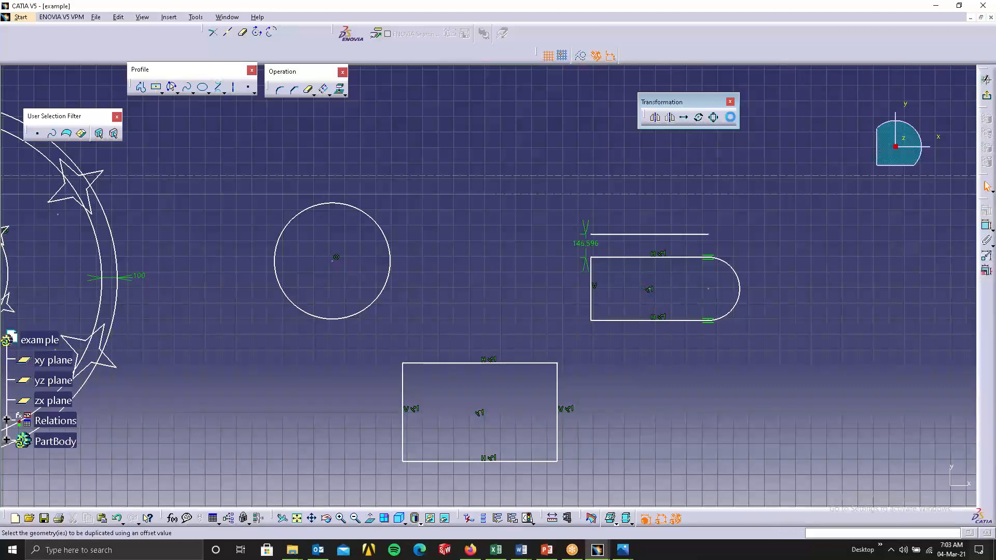
click(534, 363)
click(536, 339)
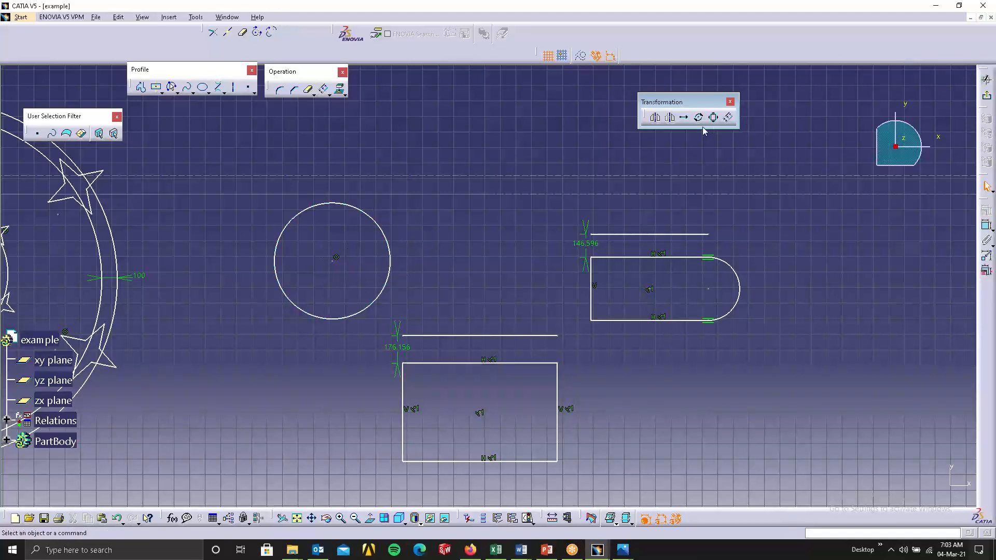
- Offset the lower edge of the plain rectangle outward using tangent propagation
click(730, 117)
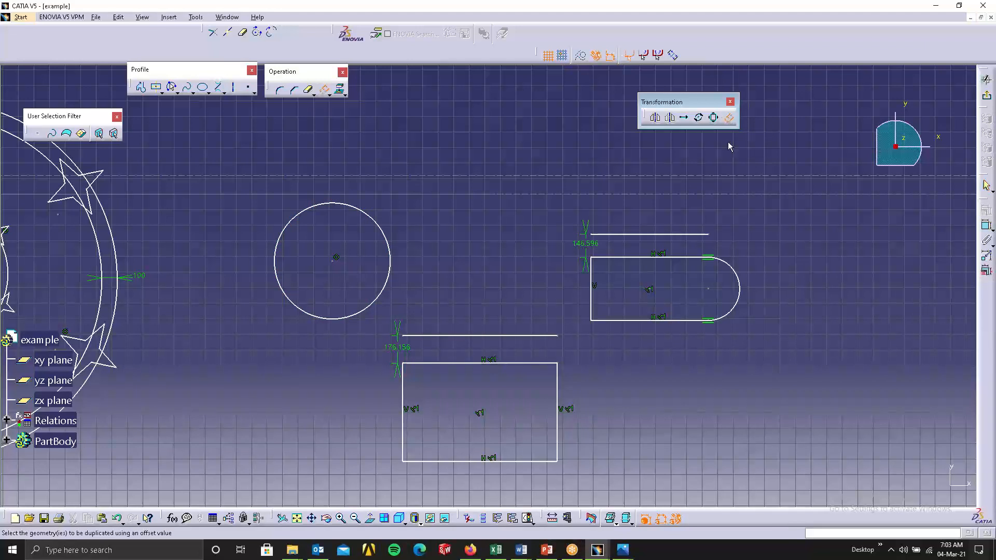
click(647, 55)
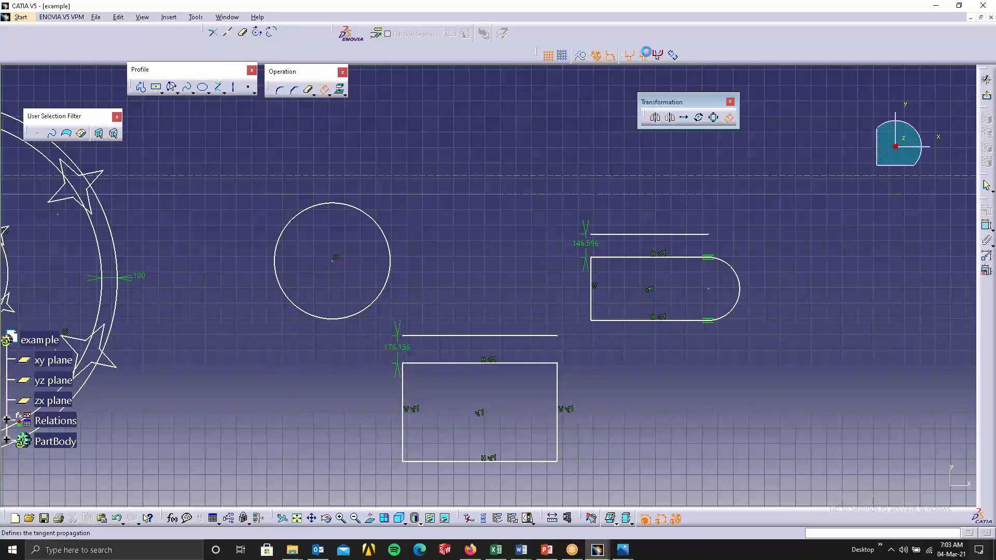
click(540, 461)
click(565, 483)
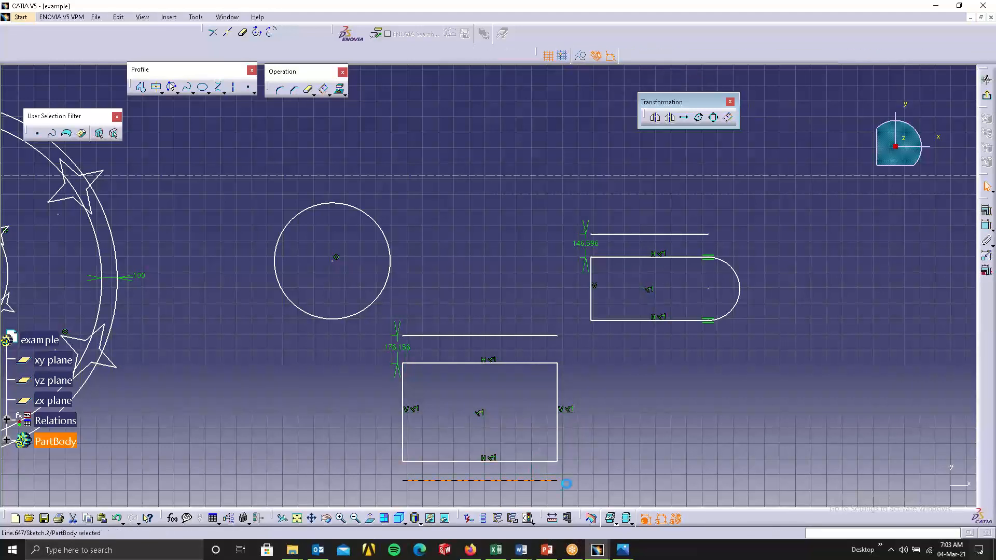
click(621, 446)
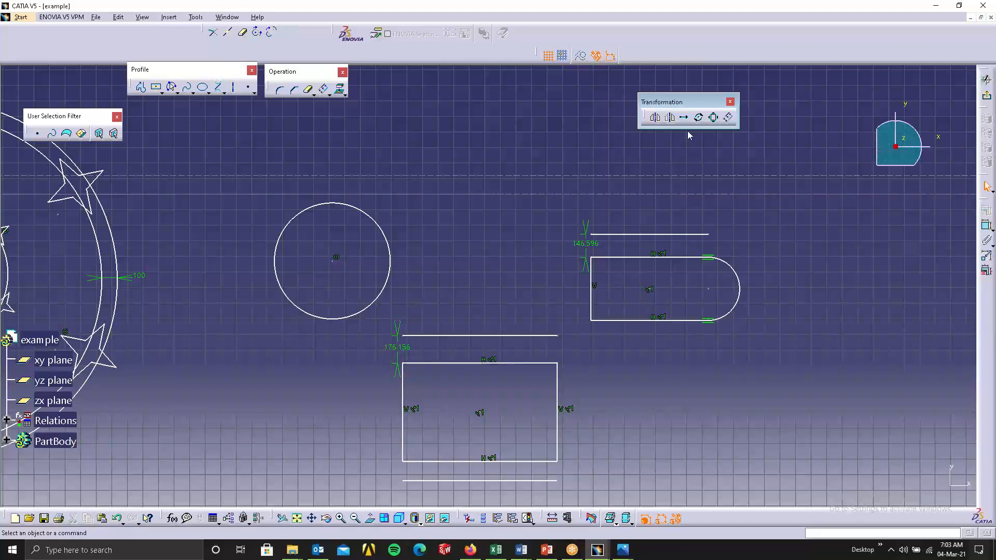
- Offset the rounded profile's tangent chain outward by about 80 mm from its lower edge, using tangent propagation
click(728, 122)
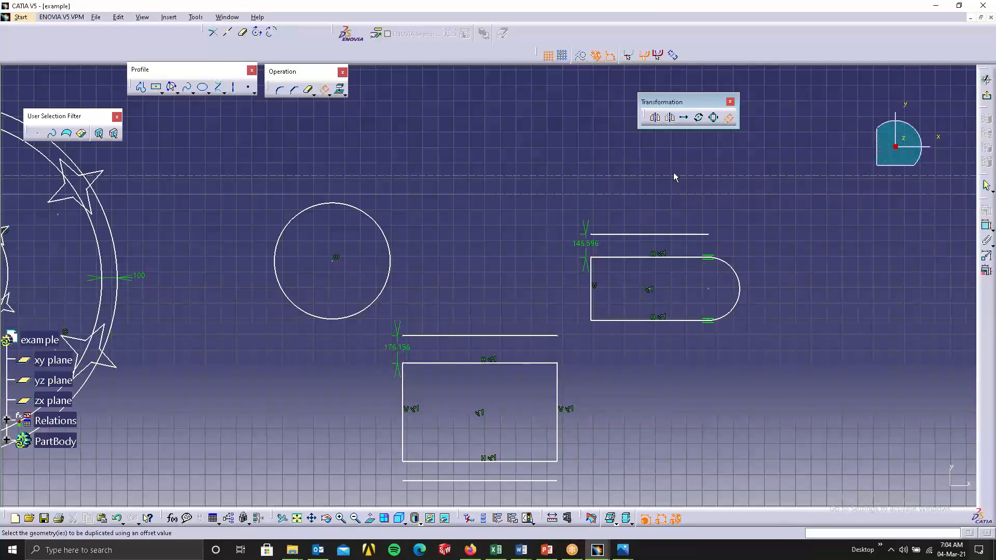
click(669, 319)
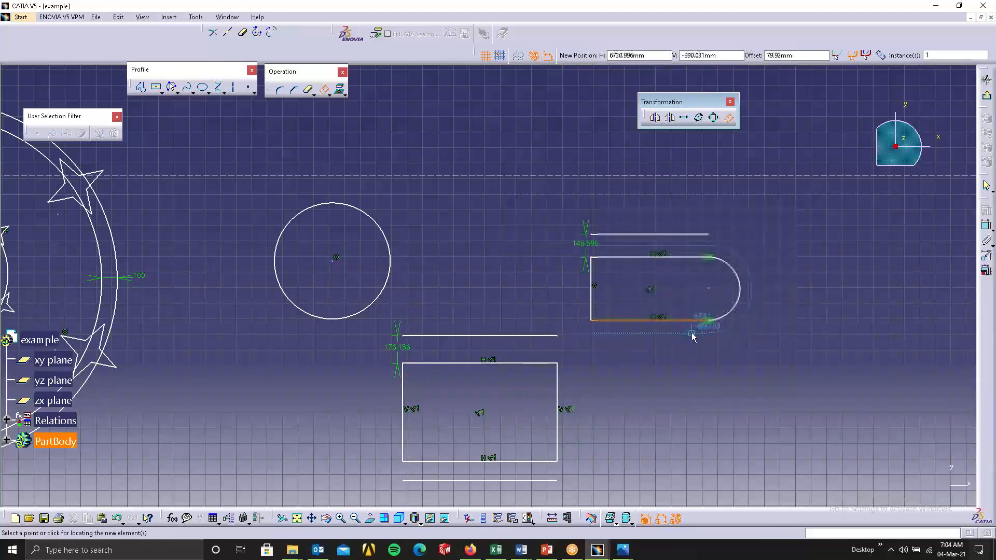
click(716, 339)
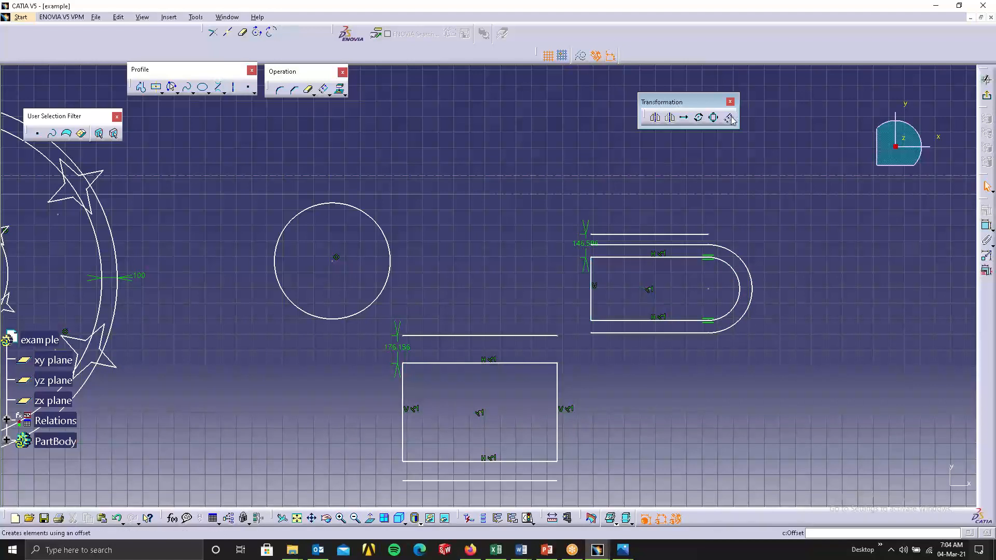
- Offset the whole plain rectangle and the whole rounded profile inward using point propagation
click(702, 118)
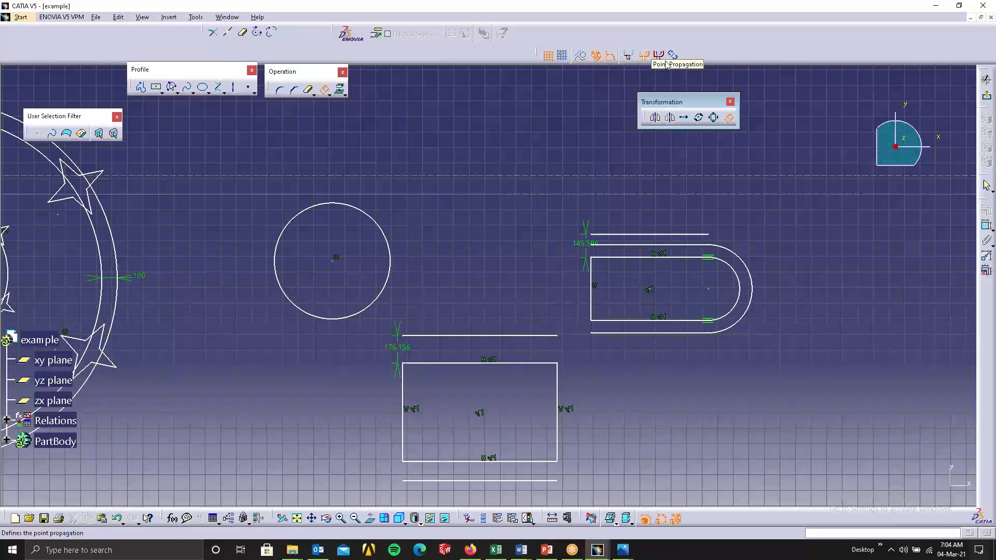
click(564, 392)
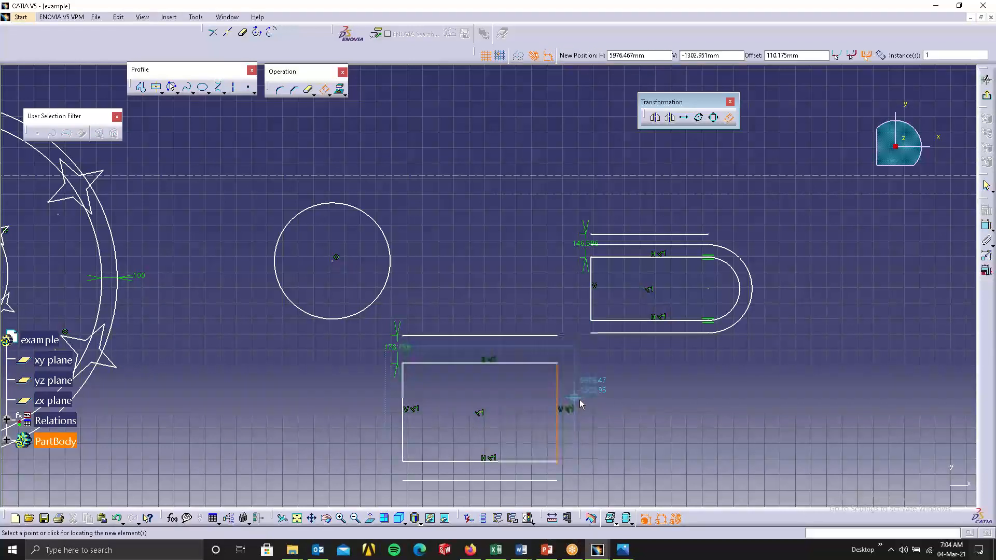
click(552, 393)
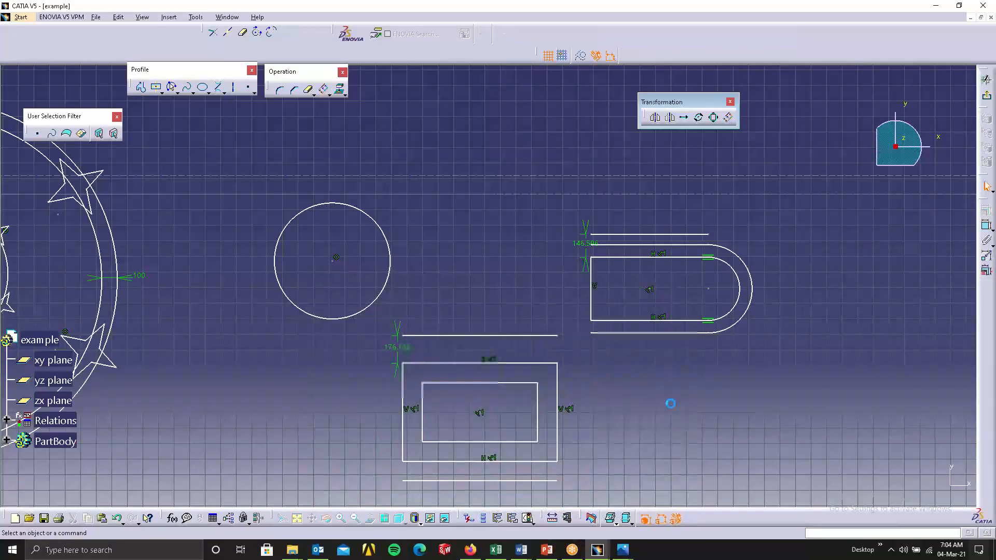
click(729, 118)
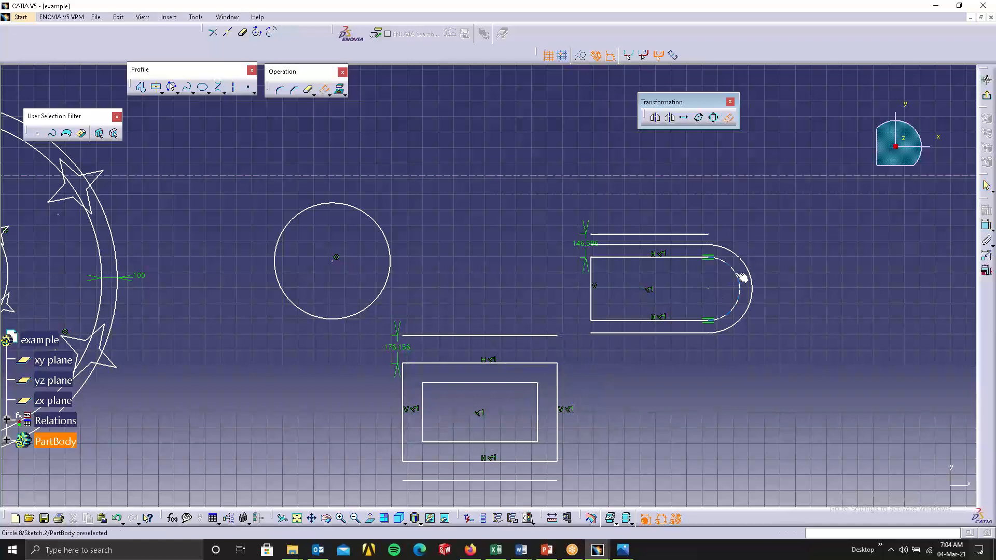
click(704, 309)
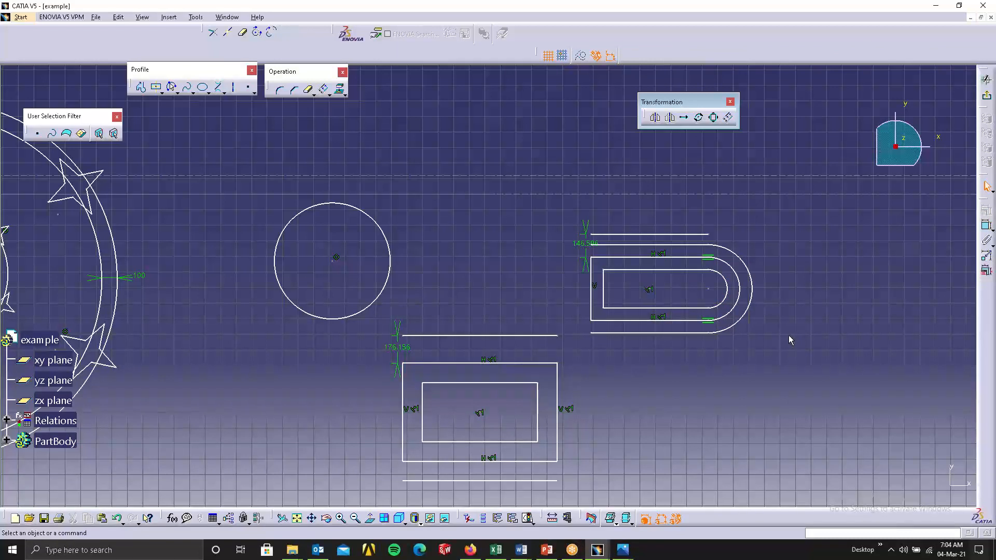
- Enable Both Side Offset and try it on the separate circle at about 73 mm, undoing the offset circles
click(728, 118)
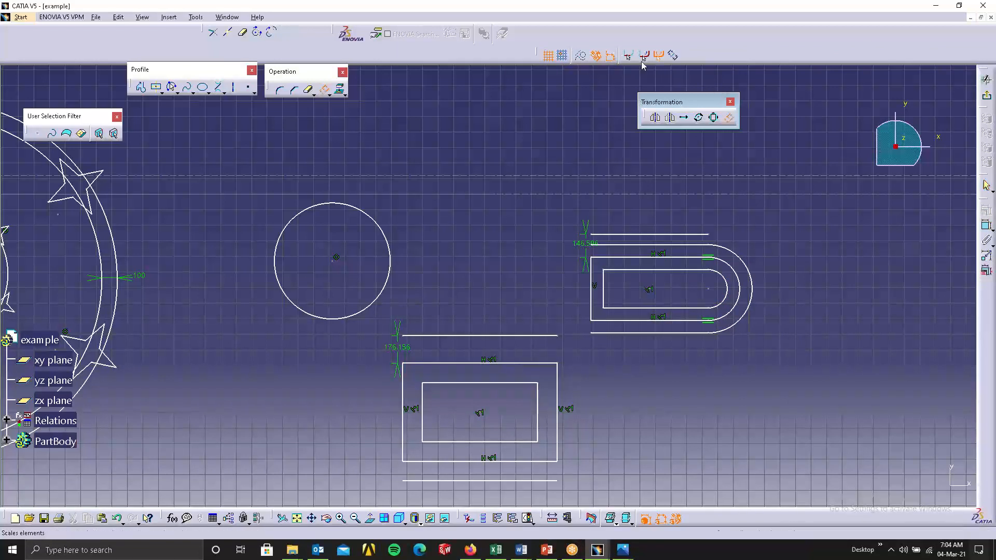
click(671, 55)
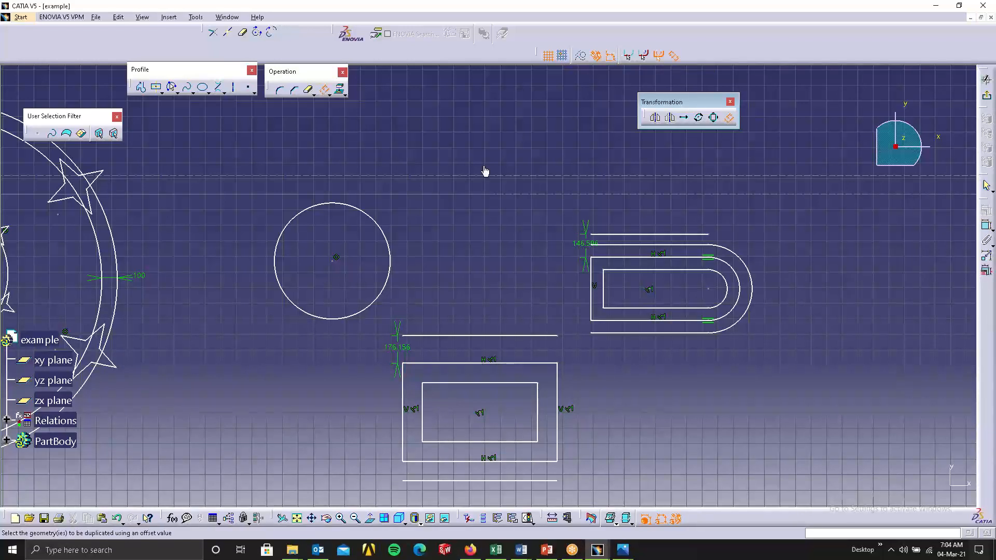
click(383, 233)
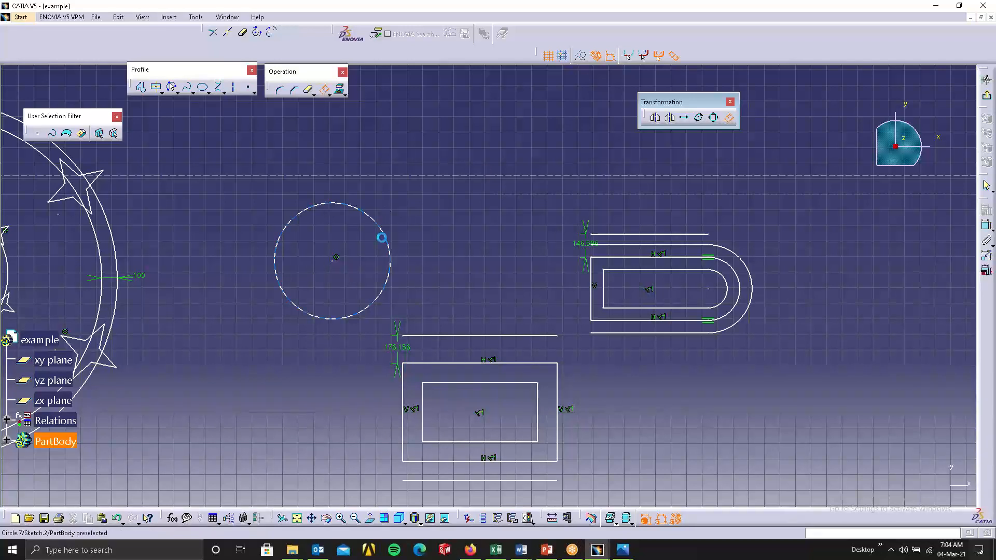
click(379, 260)
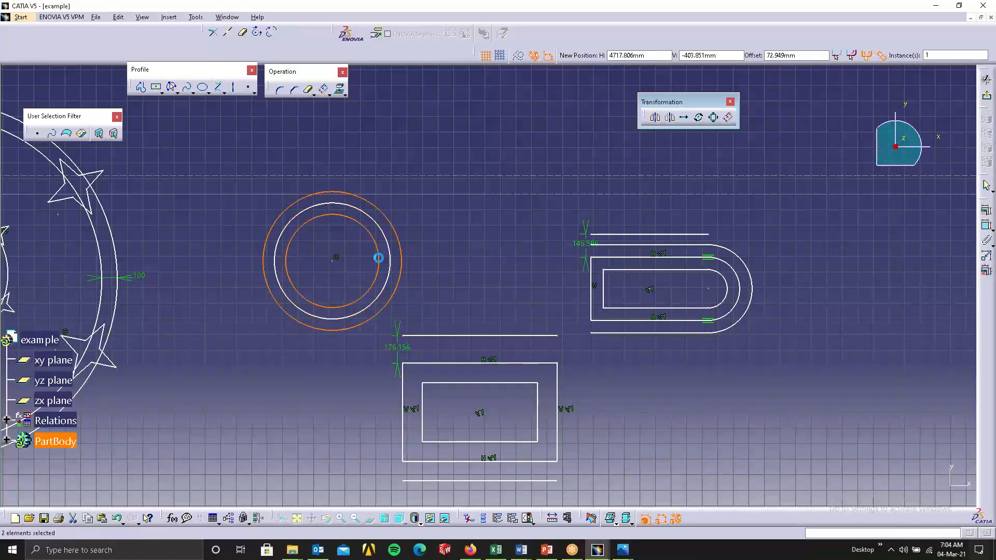
click(452, 221)
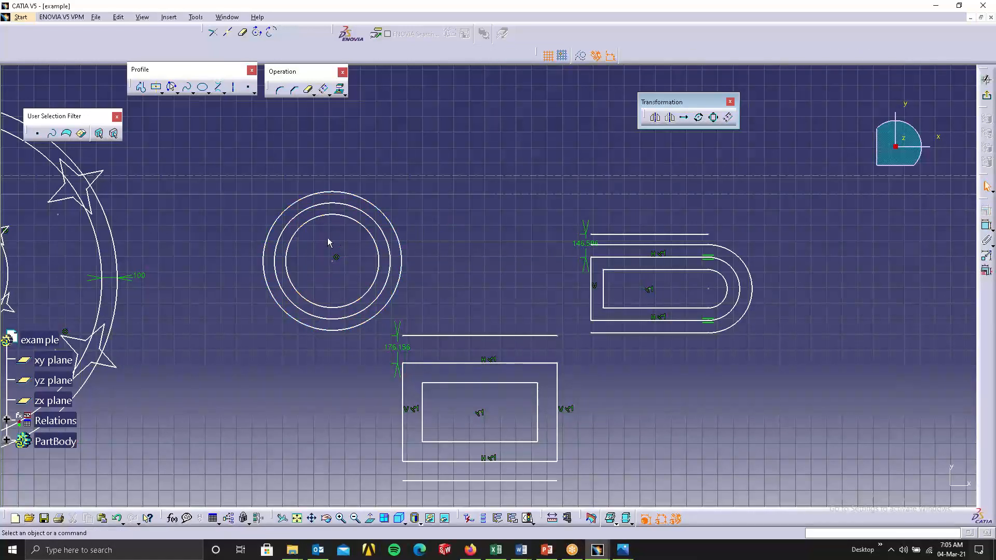
click(397, 239)
key(ctrl+z)
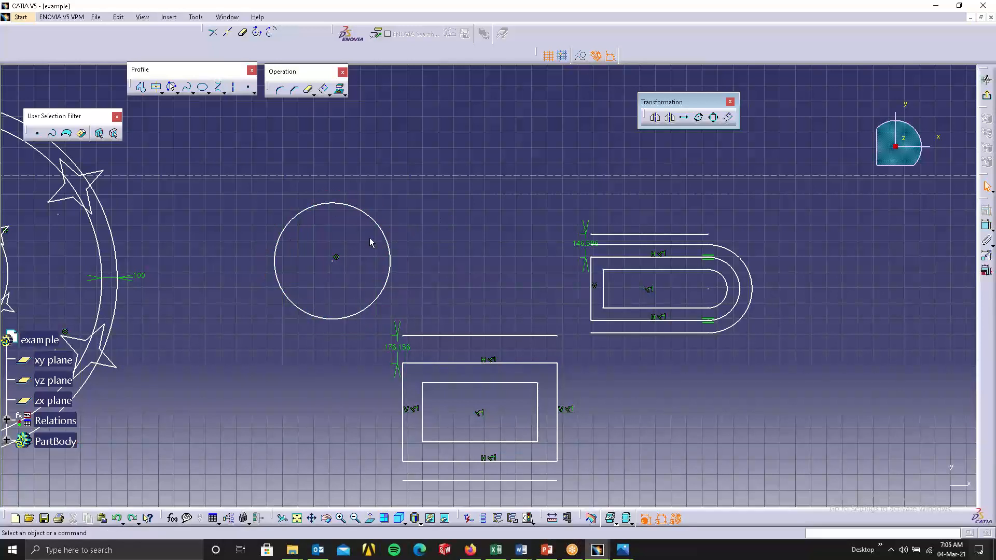
- Offset the separate circle to both sides with the number of instances set to 5
click(728, 117)
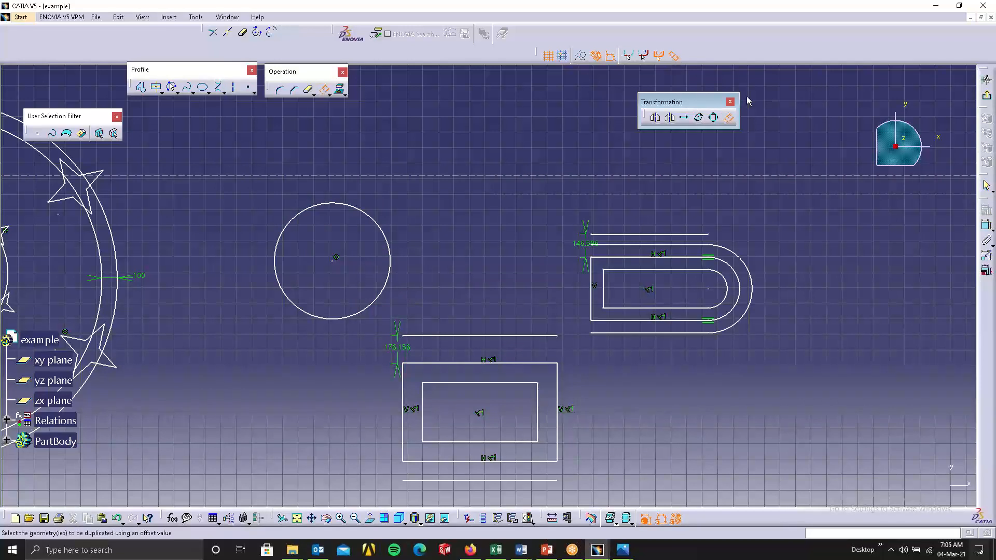
click(383, 235)
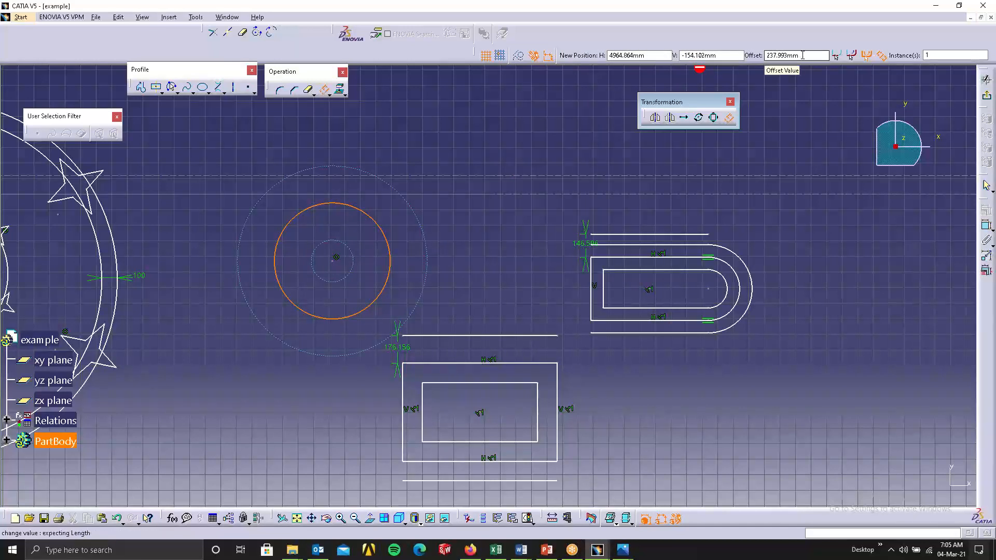
drag(953, 56, 909, 63)
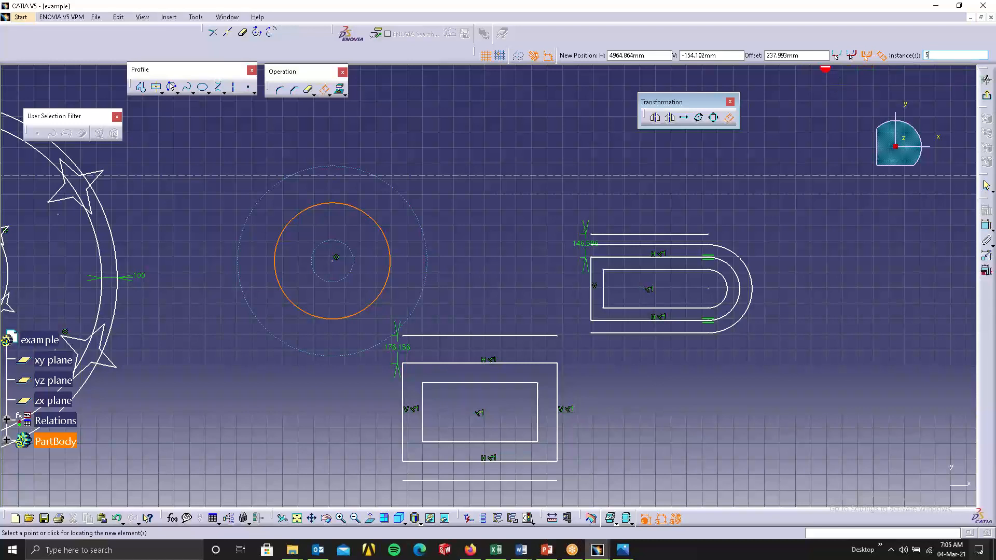
click(363, 255)
click(572, 297)
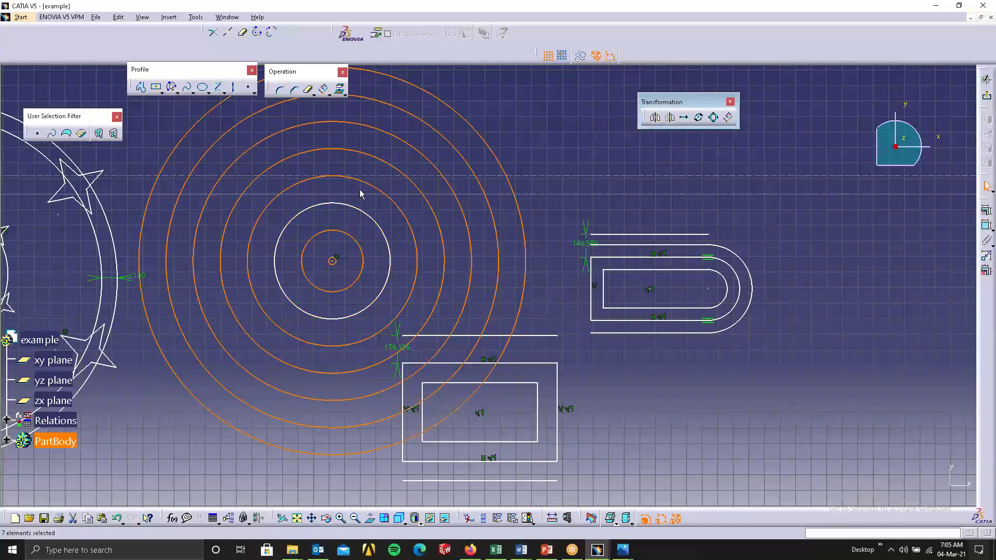
- Offset only the rounded profile's outermost arc outward by about 138 mm with 10 instances, using no propagation
click(538, 131)
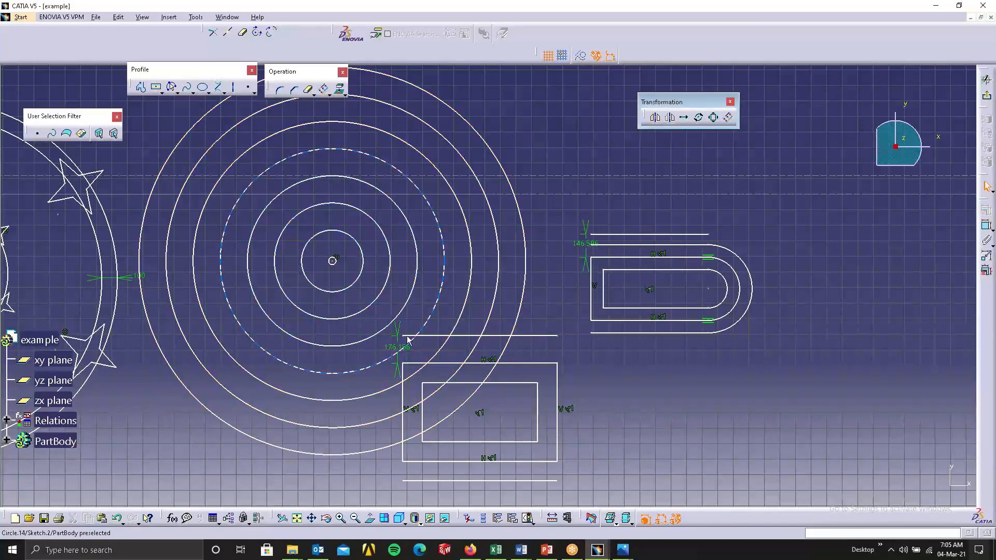
middle_drag(544, 266, 226, 208)
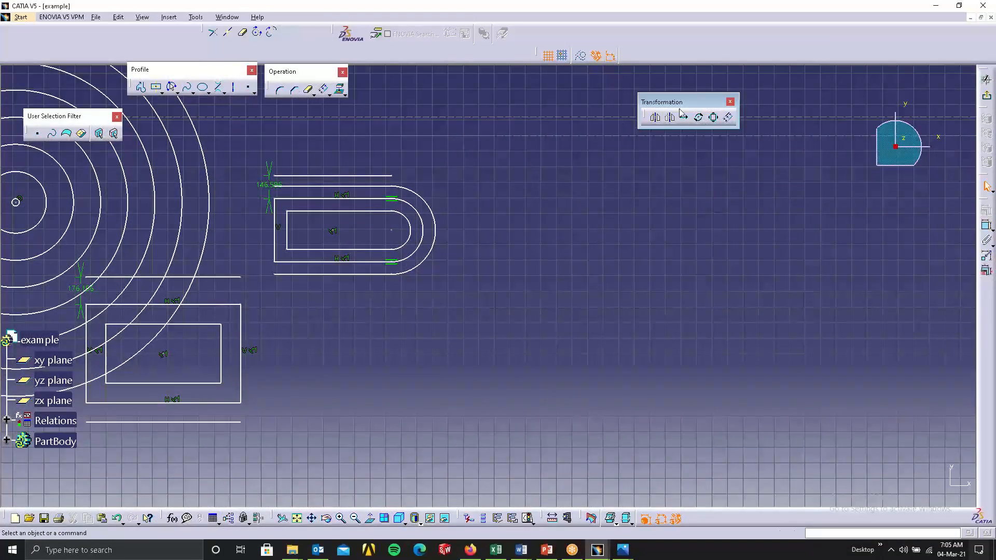
click(729, 117)
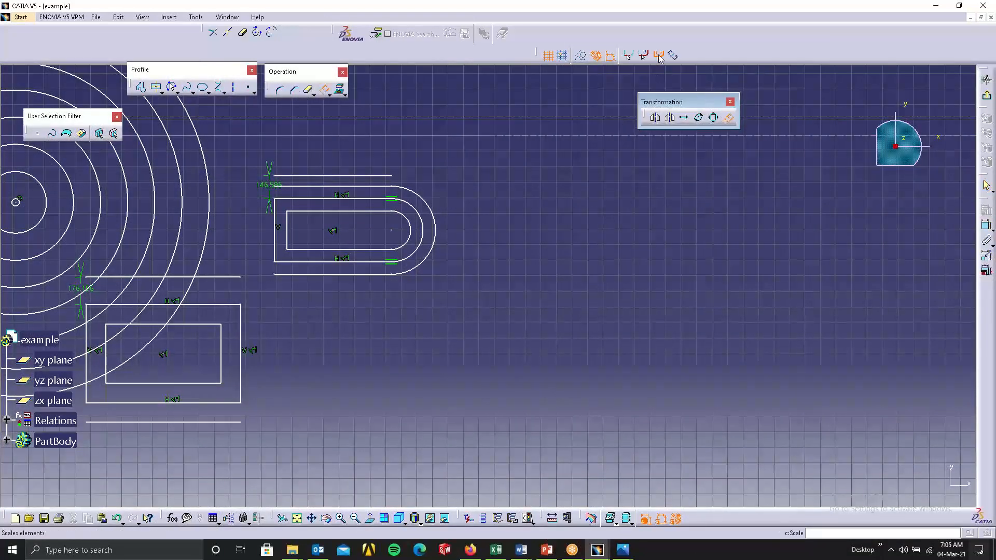
click(643, 57)
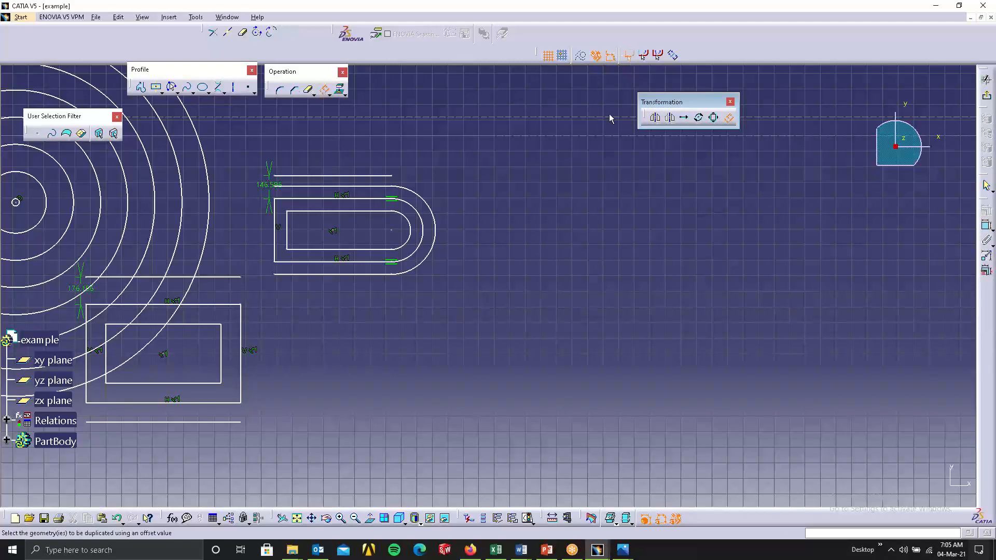
click(436, 224)
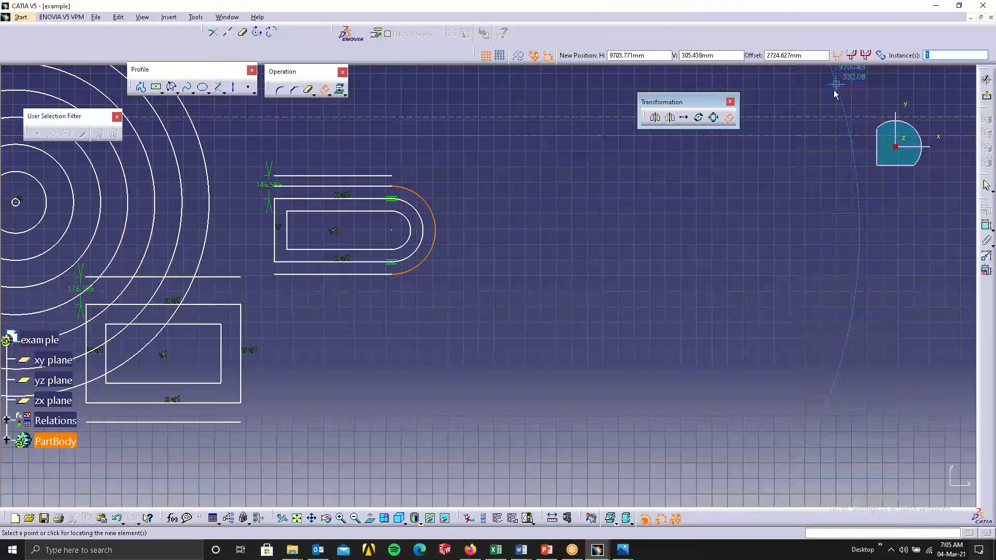
text(10)
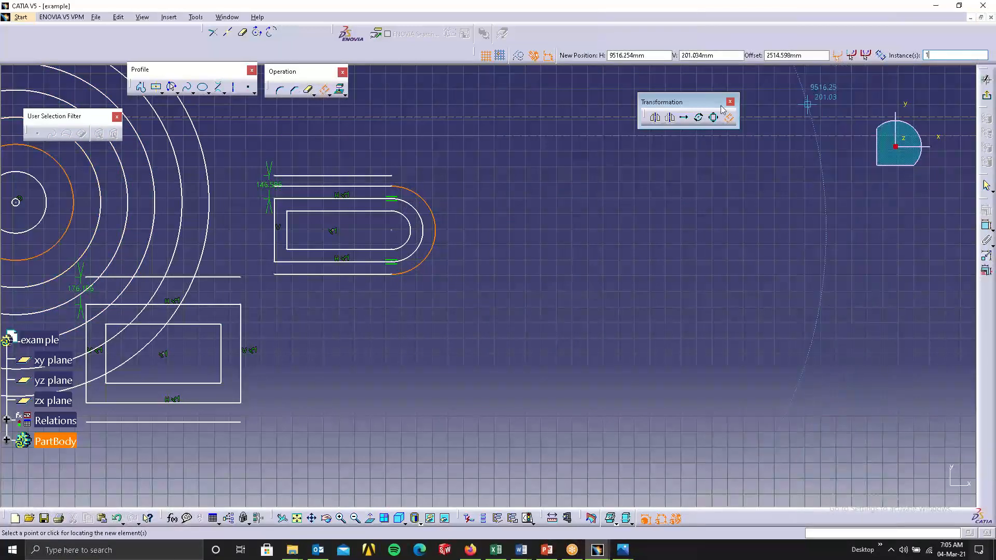
click(458, 225)
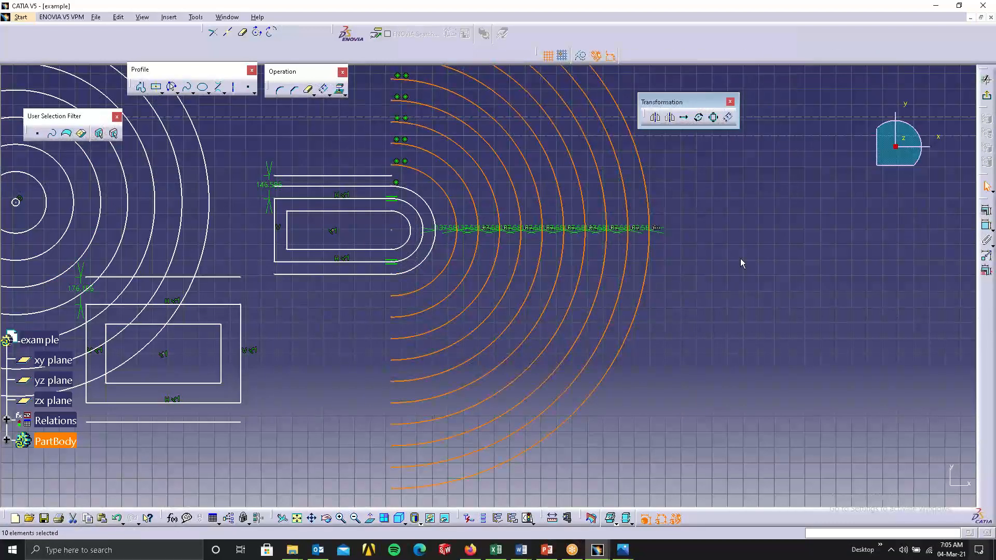
- Set the offset constraint between the source arc and its first offset arc to 100 mm
ctrl+middle_drag(527, 299, 618, 322)
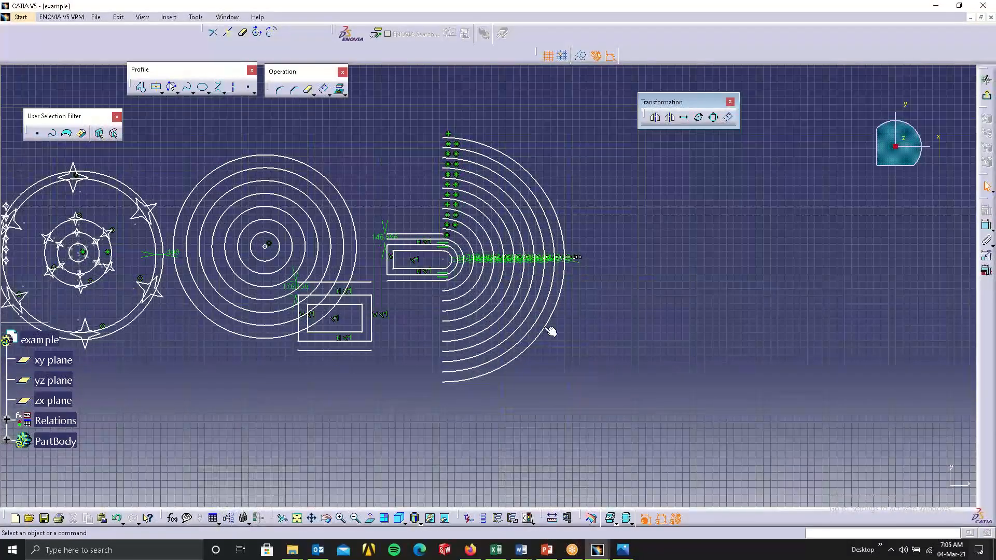
ctrl+middle_drag(318, 285, 363, 233)
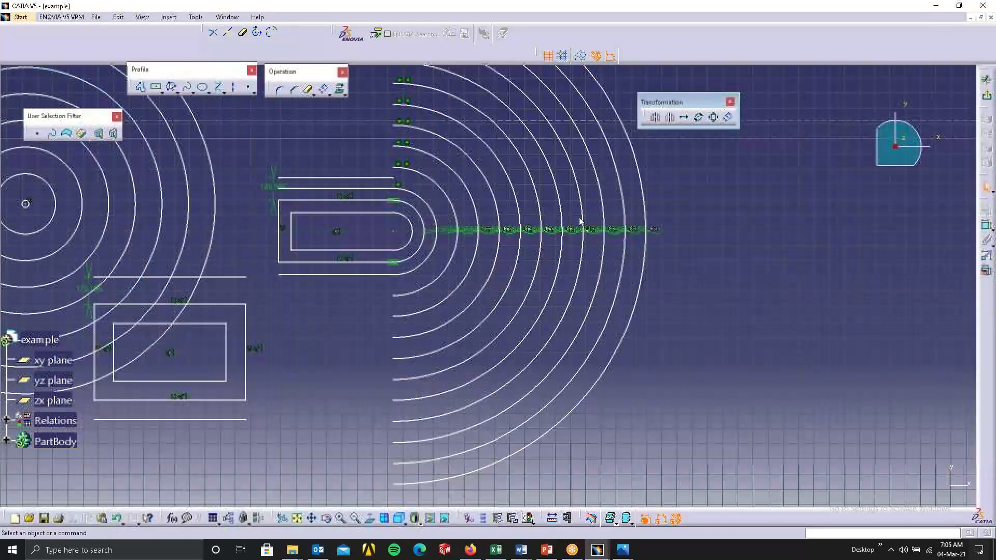
ctrl+middle_drag(693, 244, 717, 196)
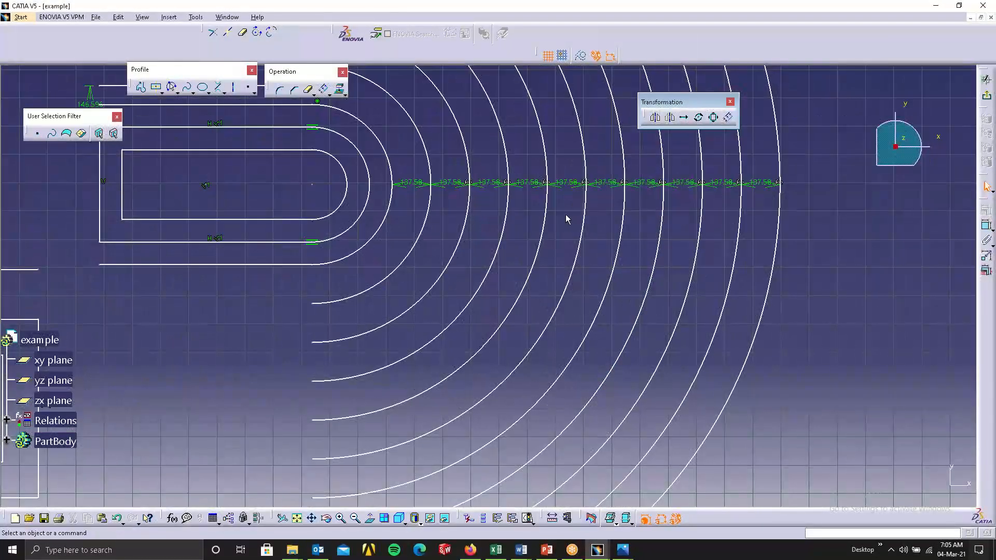
double_click(606, 182)
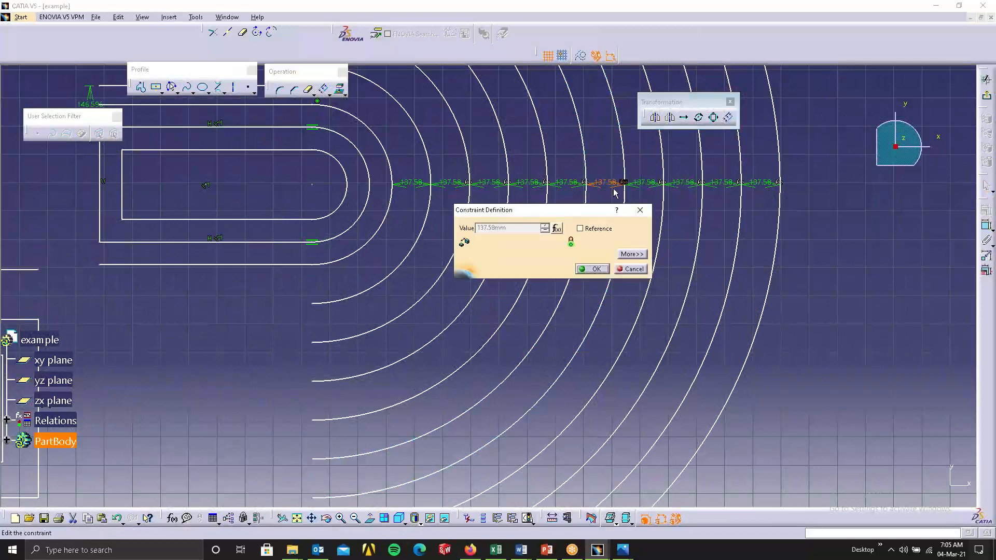
click(641, 211)
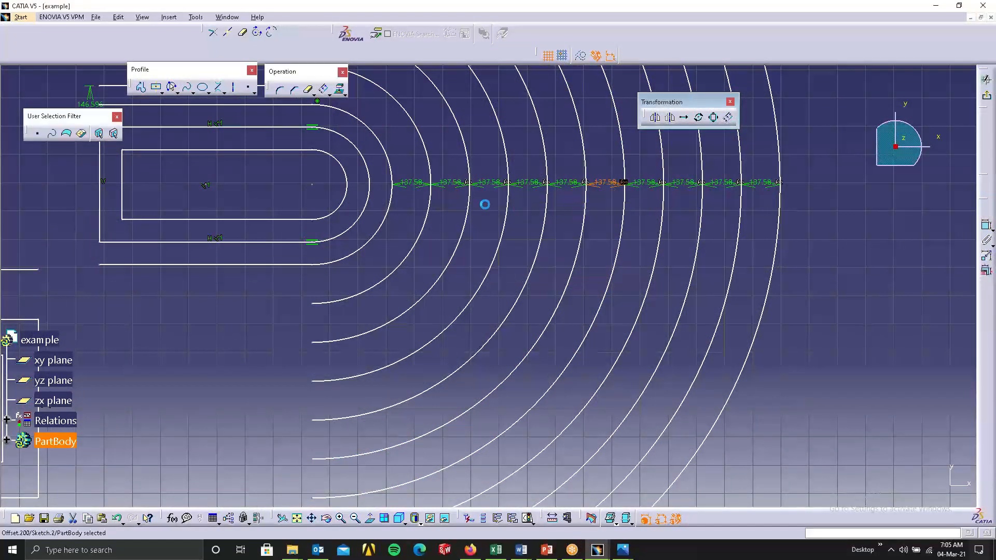
double_click(412, 183)
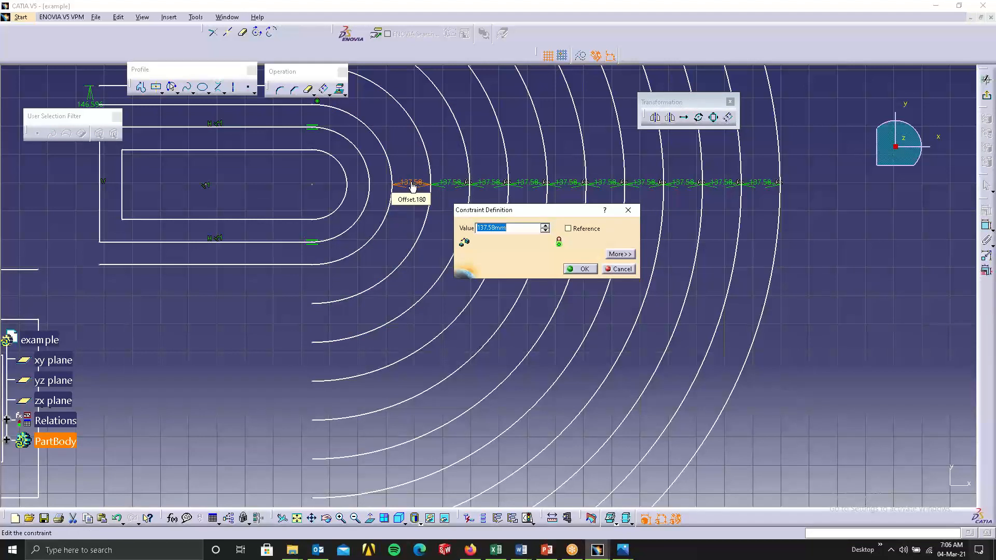
text(100)
click(580, 269)
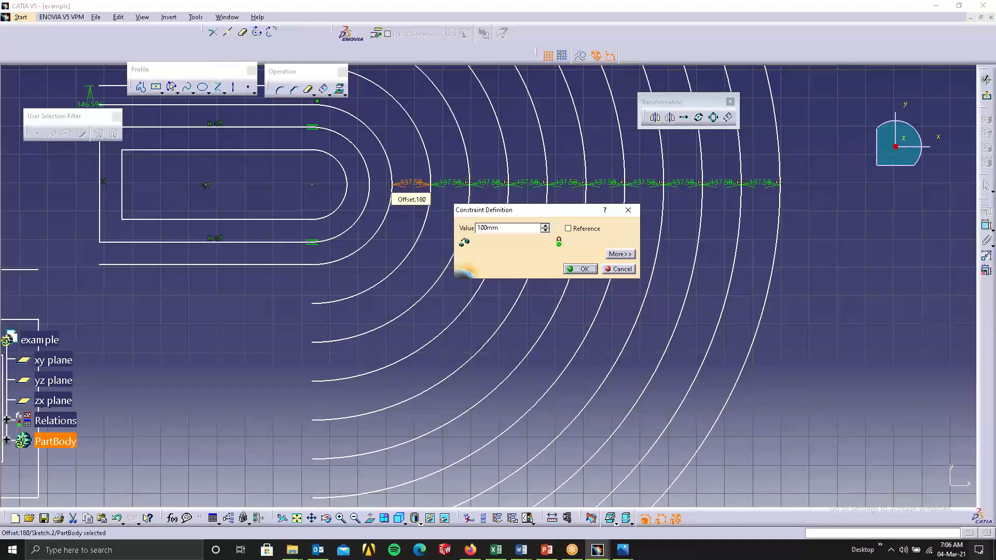
mouse_move(391, 231)
middle_down()
mouse_move(415, 312)
mouse_move(480, 188)
middle_up()
middle_drag(553, 250, 578, 387)
click(679, 281)
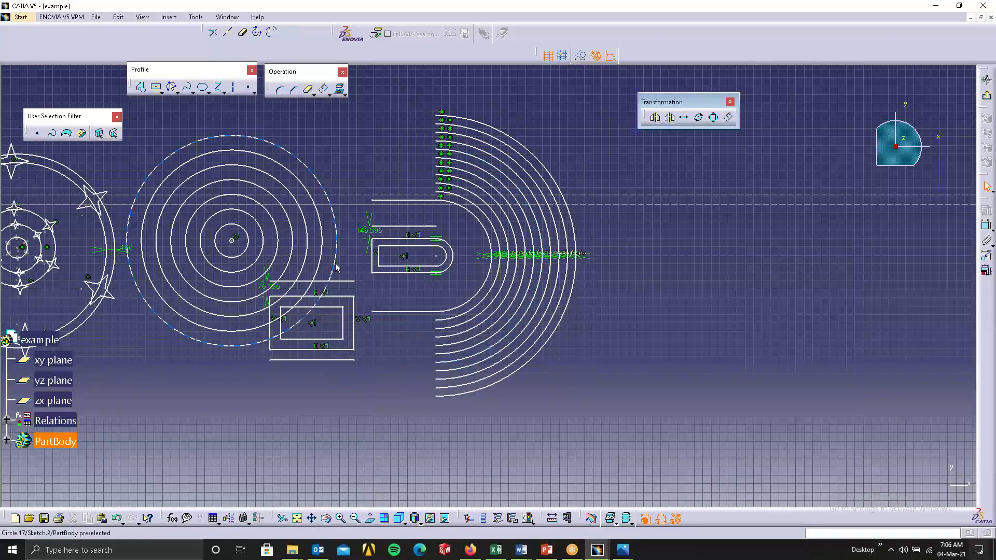
- Close the example part without saving its changes
middle_click(343, 229)
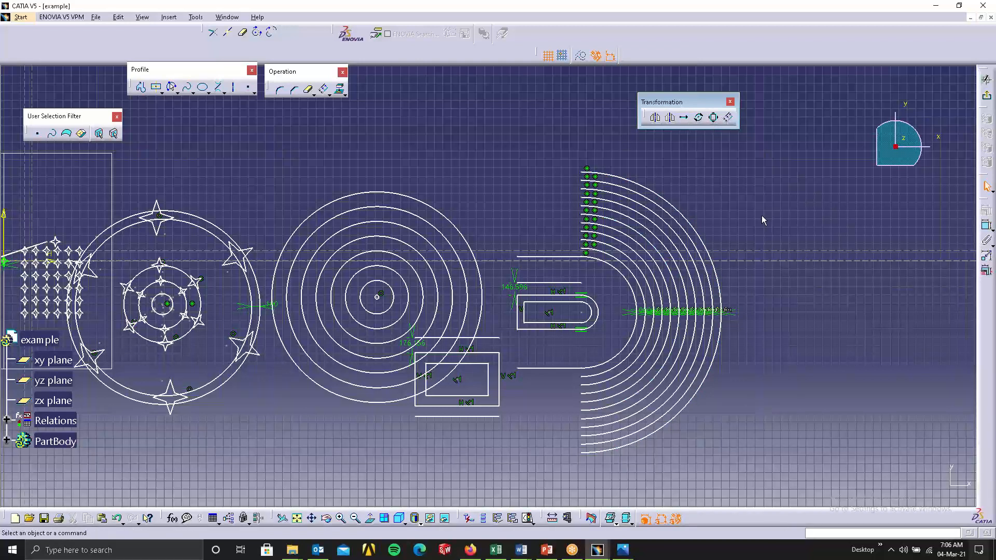
ctrl+middle_drag(761, 216, 752, 332)
drag(200, 146, 677, 471)
click(794, 301)
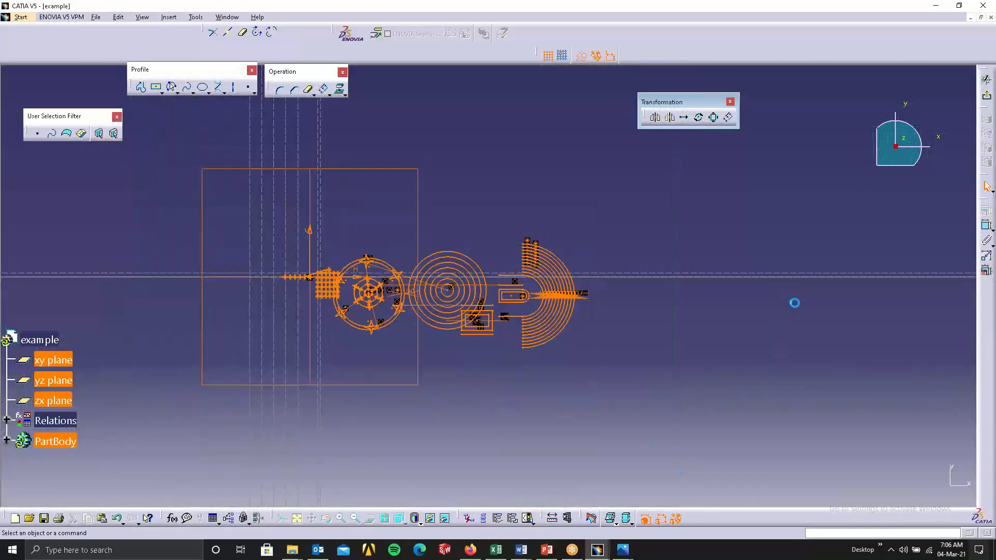
click(989, 18)
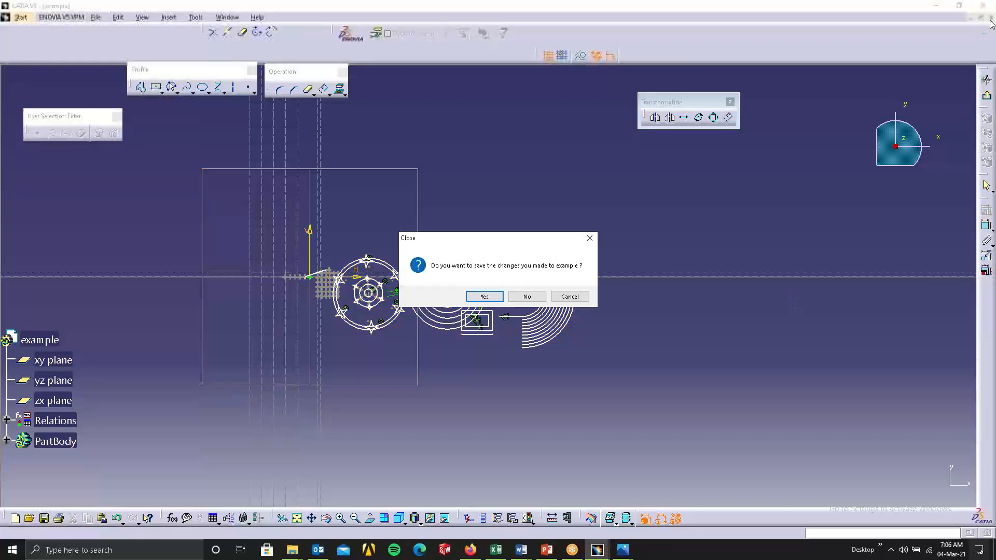
click(526, 297)
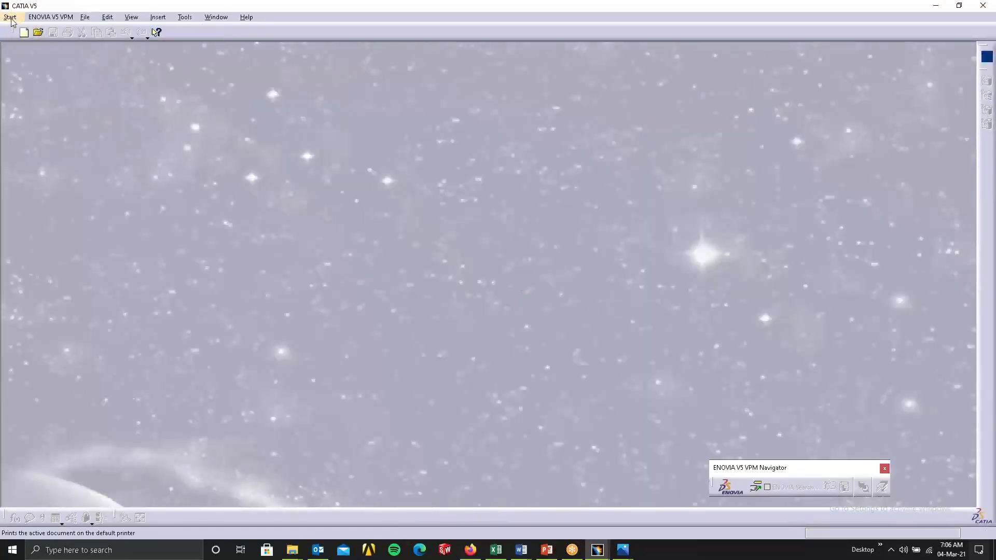
- Create a new part named example
click(11, 19)
click(82, 63)
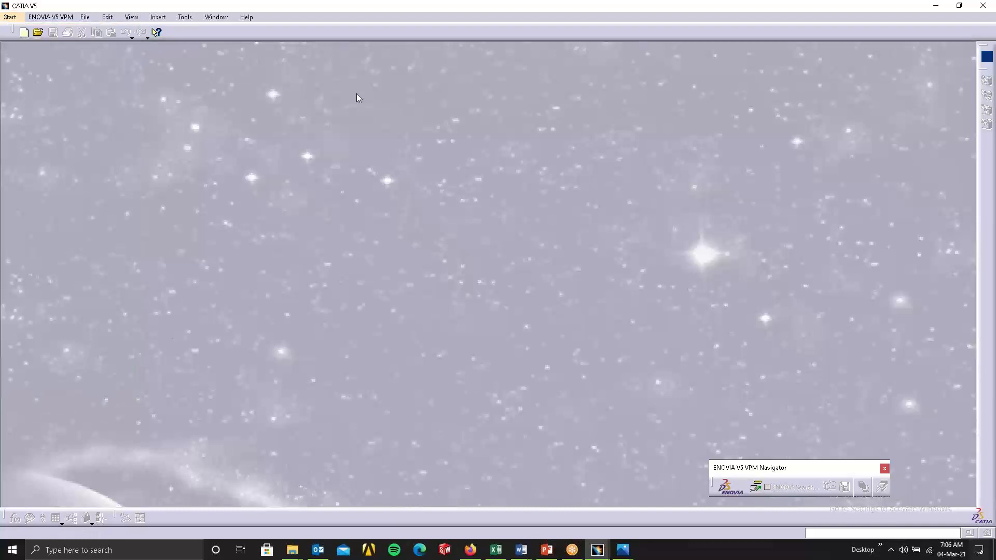
key(ctrl+n)
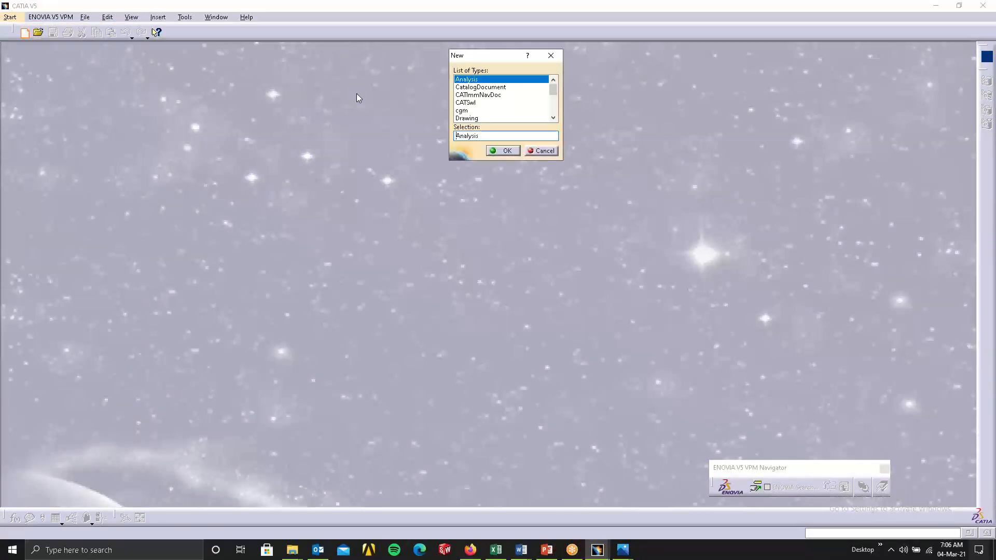
text(p)
key(Return)
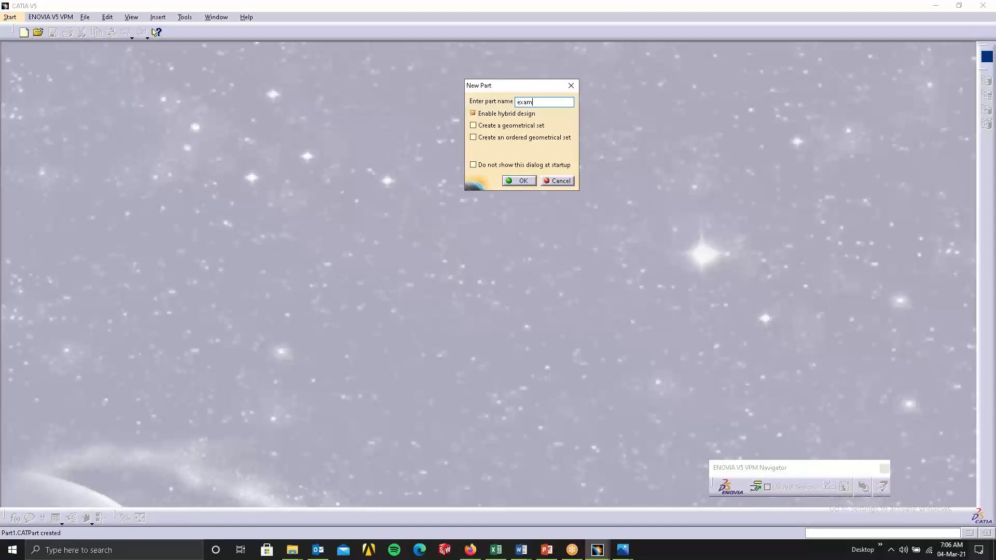
text(example)
key(Return)
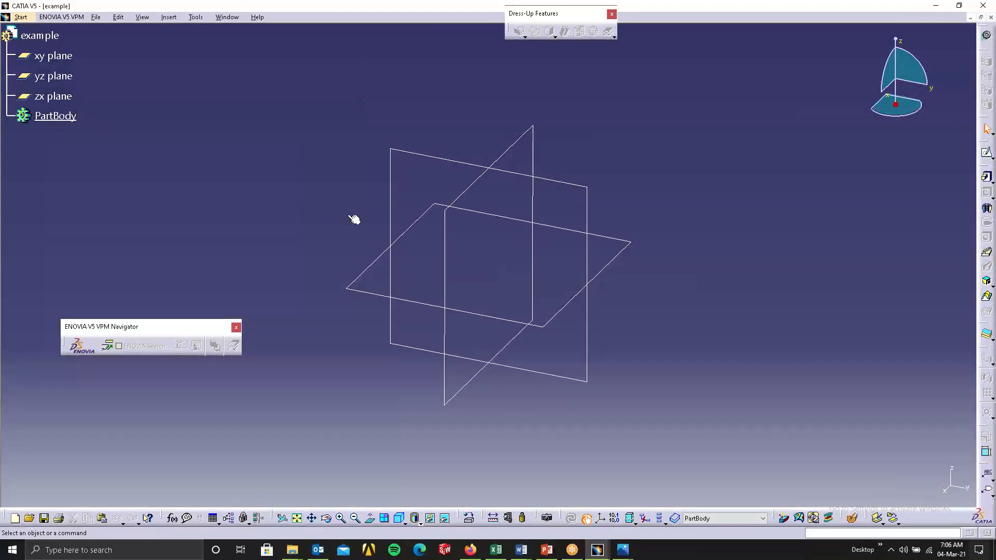
- Start a sketch on the xy plane and restore the CATIA window down from full screen
click(597, 236)
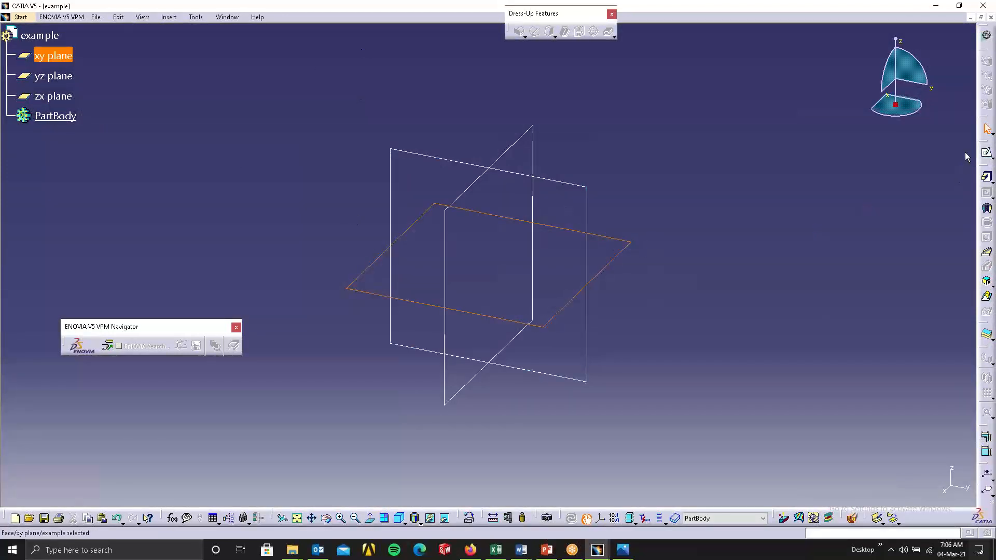
click(986, 154)
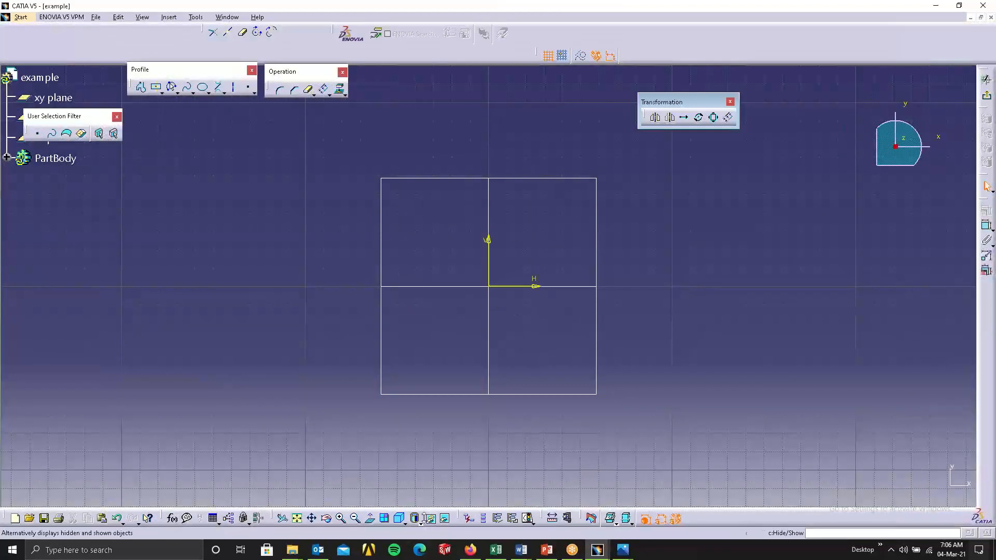
click(960, 6)
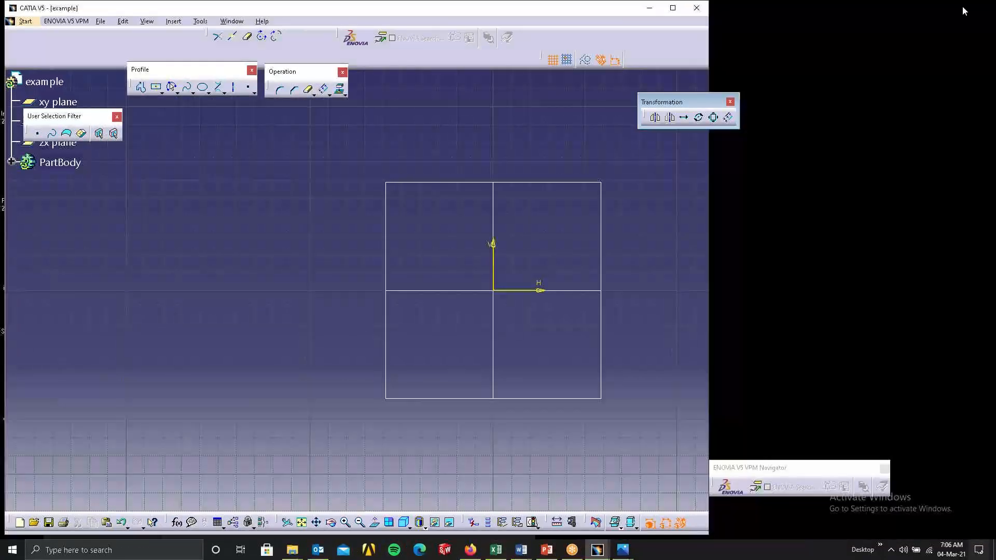
- Close the two spare Photos windows, switch to the remaining one and browse to the catia.png drawing
mouse_move(620, 553)
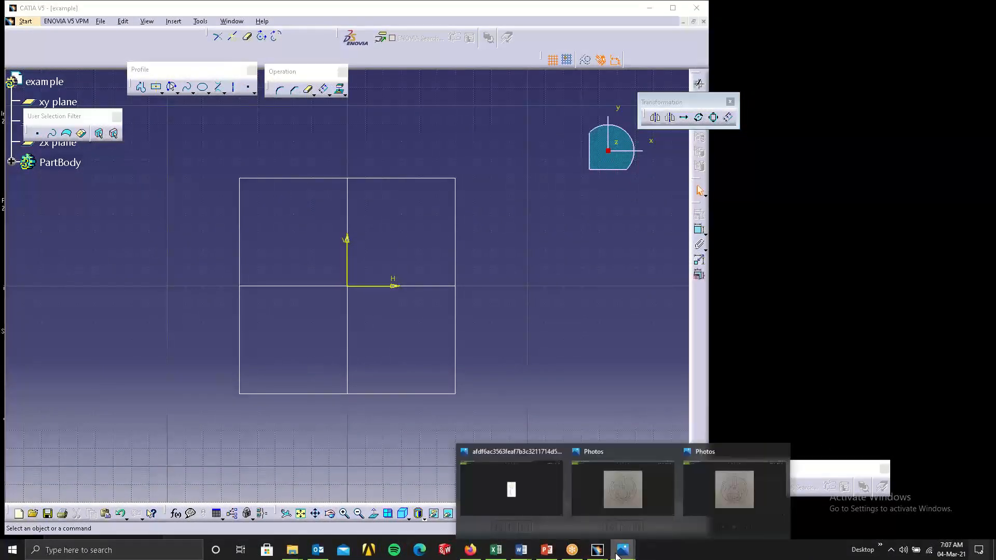
click(783, 451)
click(726, 452)
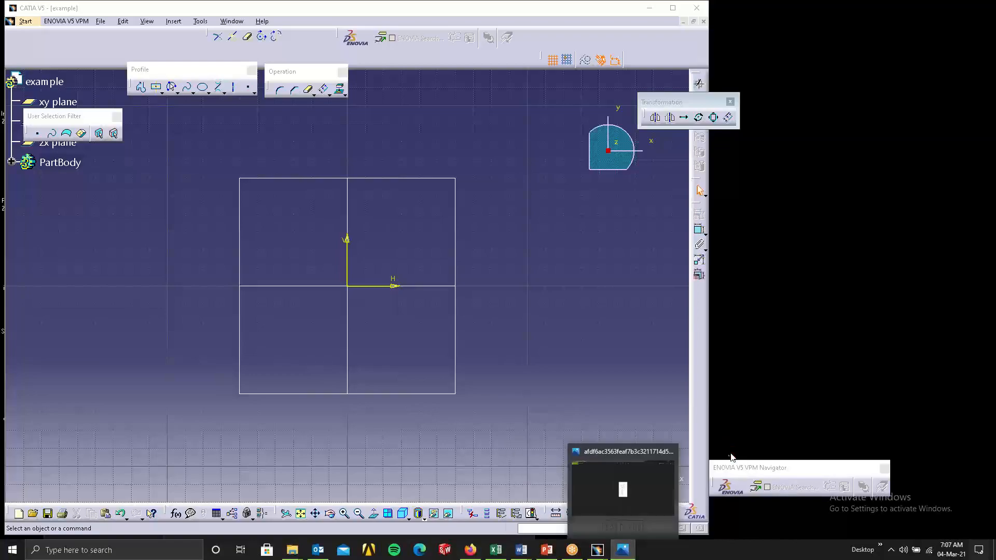
click(659, 497)
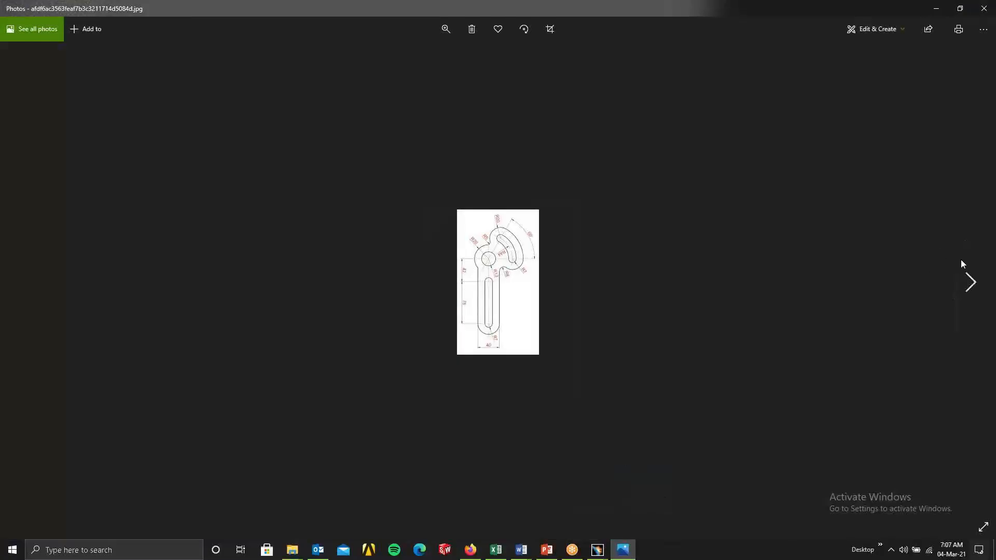
click(969, 281)
click(969, 281)
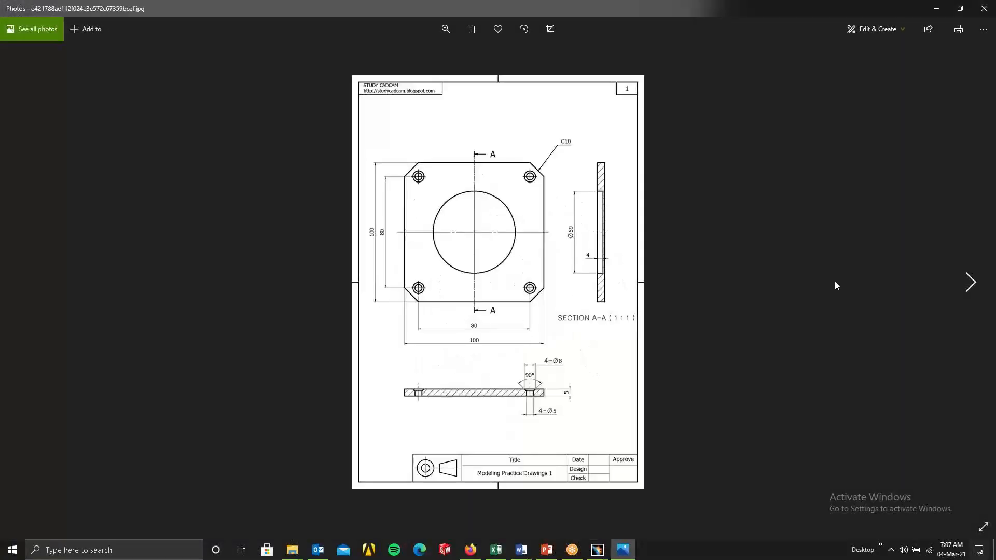
click(48, 271)
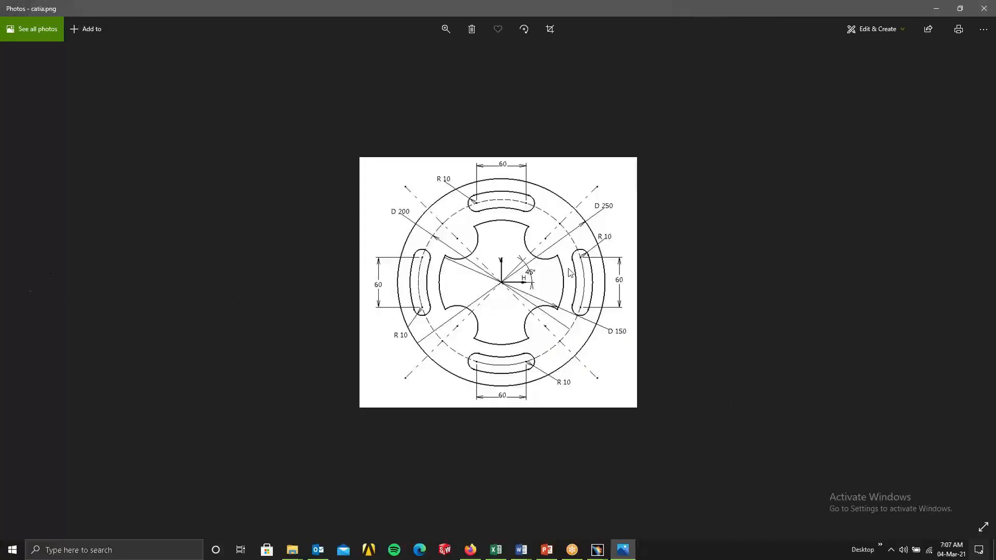
- Enlarge the catia.png drawing for reading, and restore the Photos window down from full screen
click(446, 24)
click(449, 27)
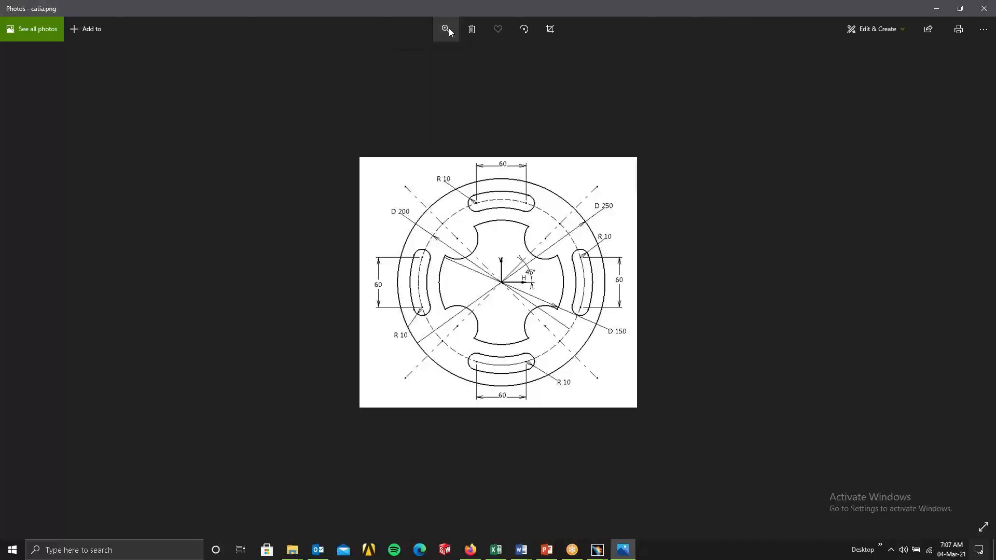
click(448, 32)
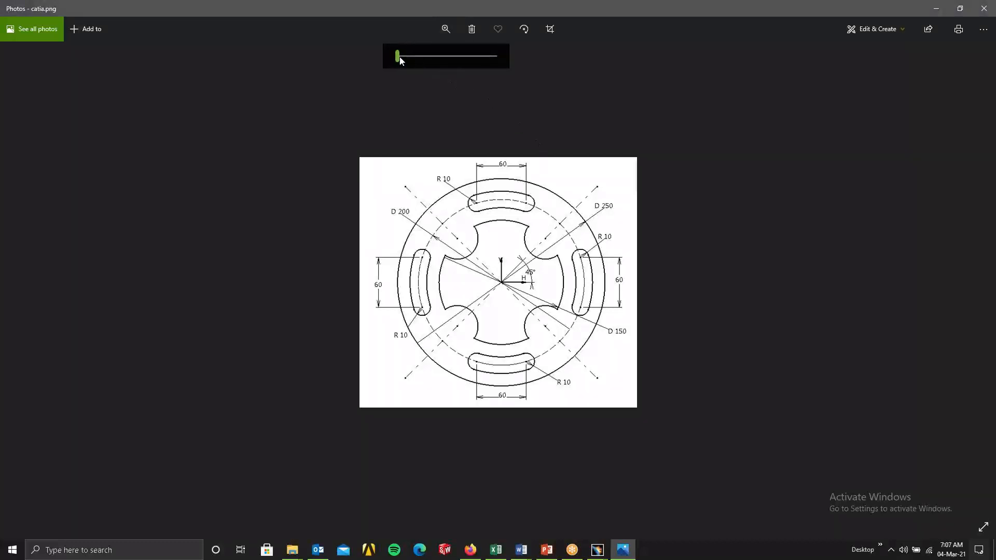
mouse_move(406, 58)
mouse_down()
mouse_move(445, 58)
mouse_move(417, 57)
mouse_up()
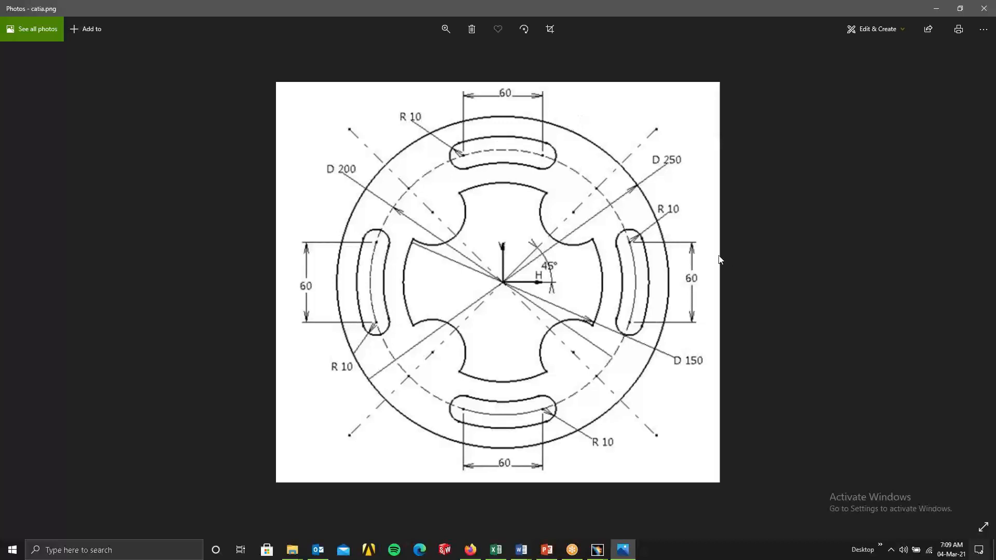
click(957, 9)
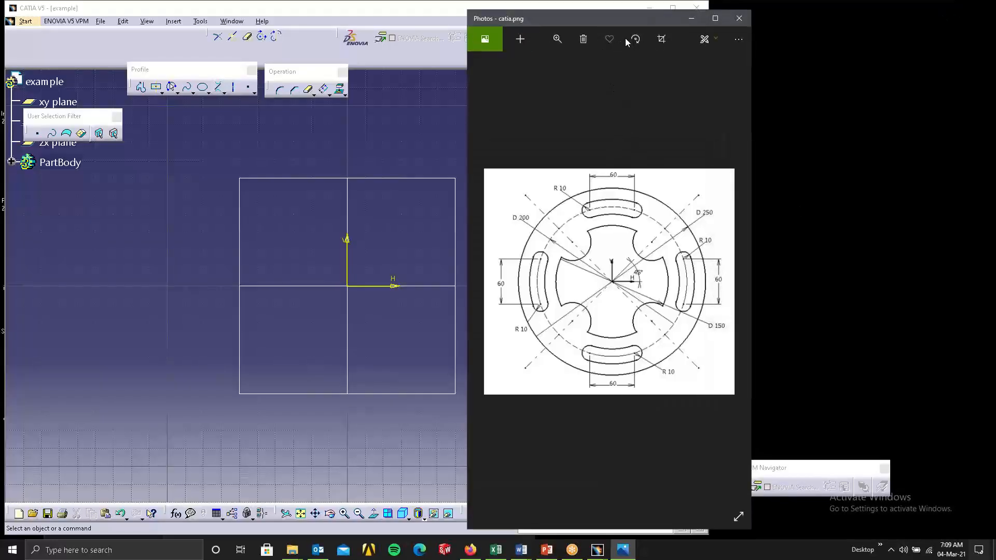
- Place the reference drawing beside the CATIA window and sketch the outer circle, about 85.5 mm in radius, centred on the sketch origin
drag(658, 18, 901, 2)
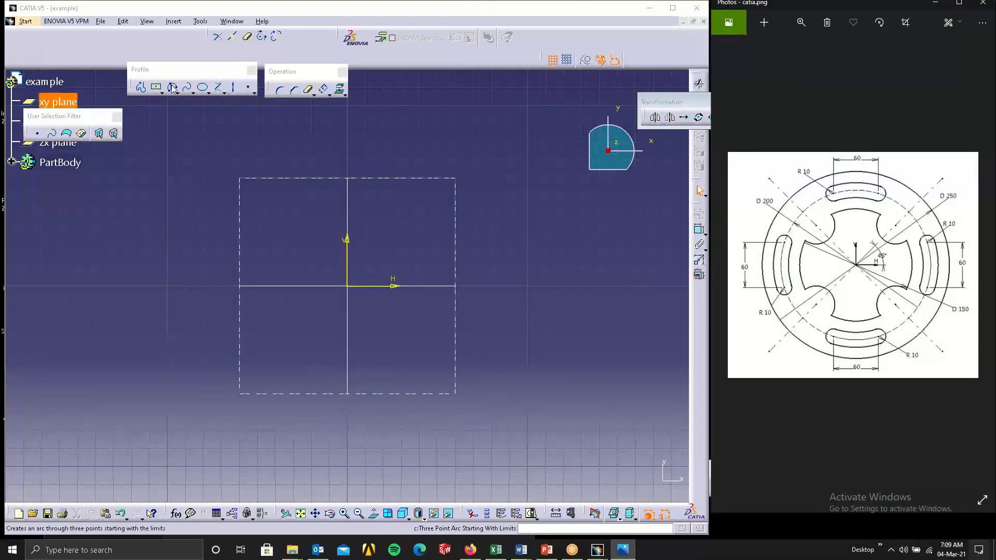
click(182, 90)
click(179, 94)
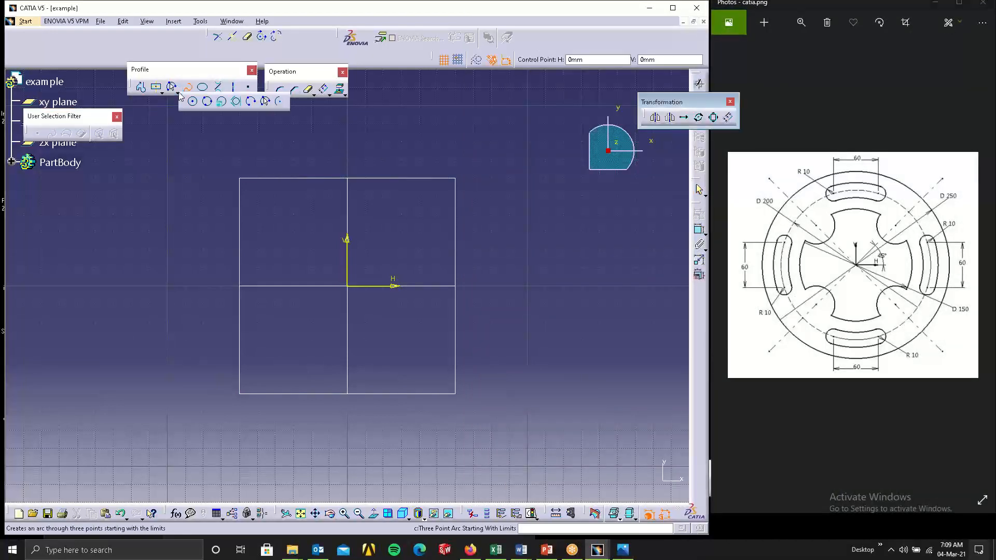
click(193, 101)
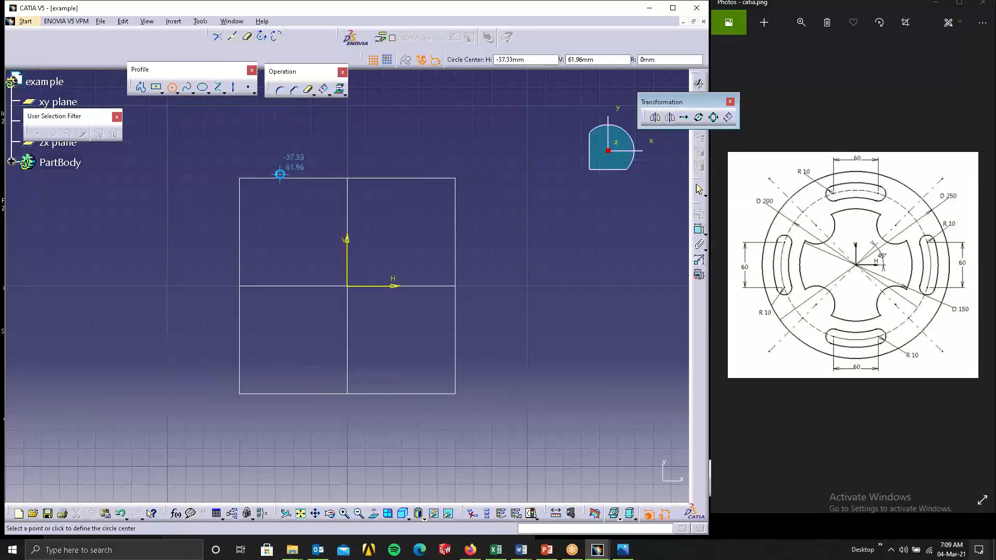
click(351, 289)
click(431, 417)
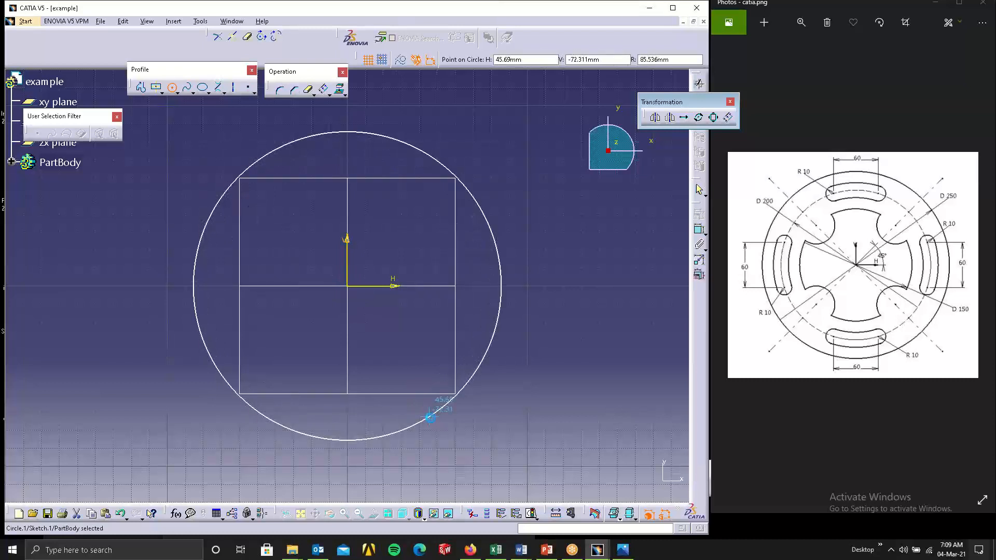
click(979, 552)
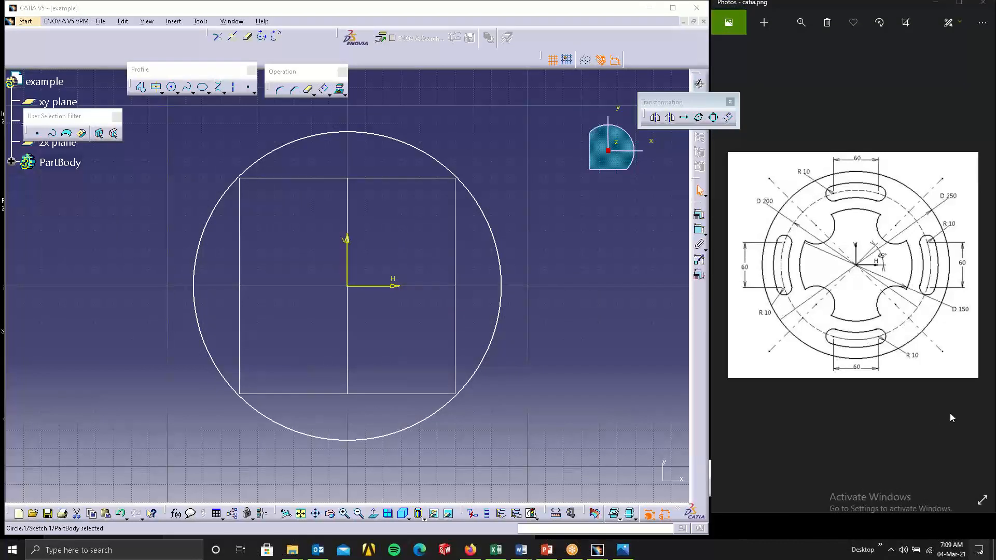
click(636, 390)
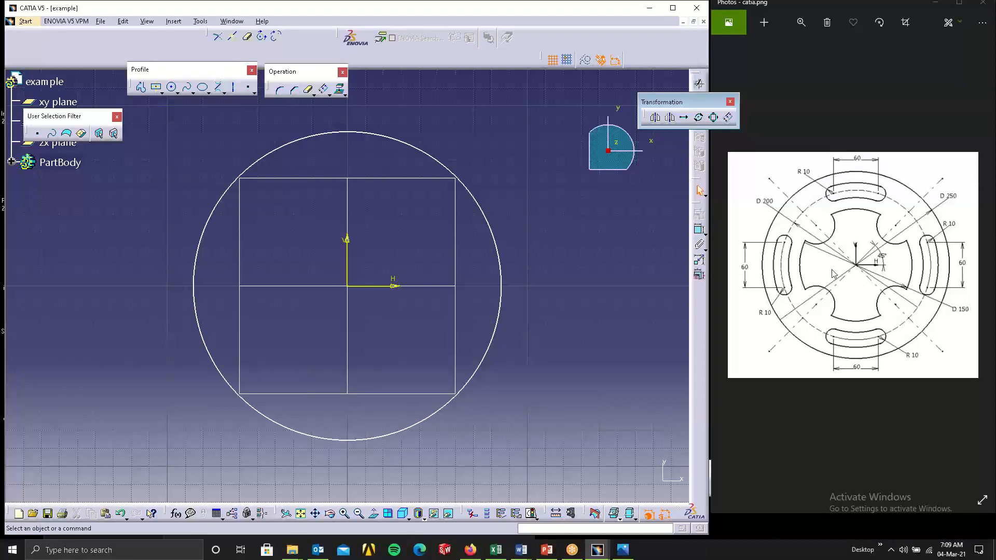
- Sketch a construction circle centred on the origin, slightly smaller than the outer circle, for the slots' centreline
click(173, 87)
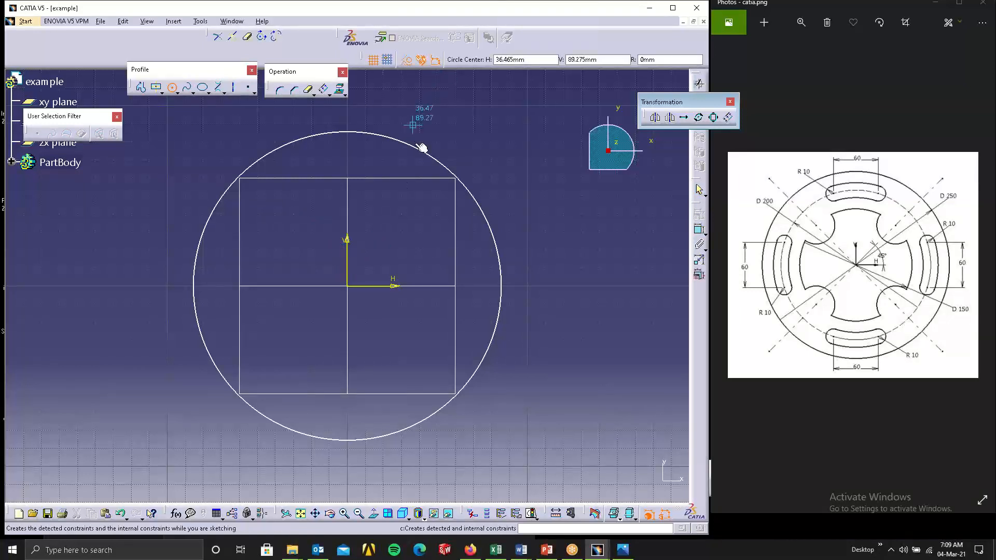
click(347, 285)
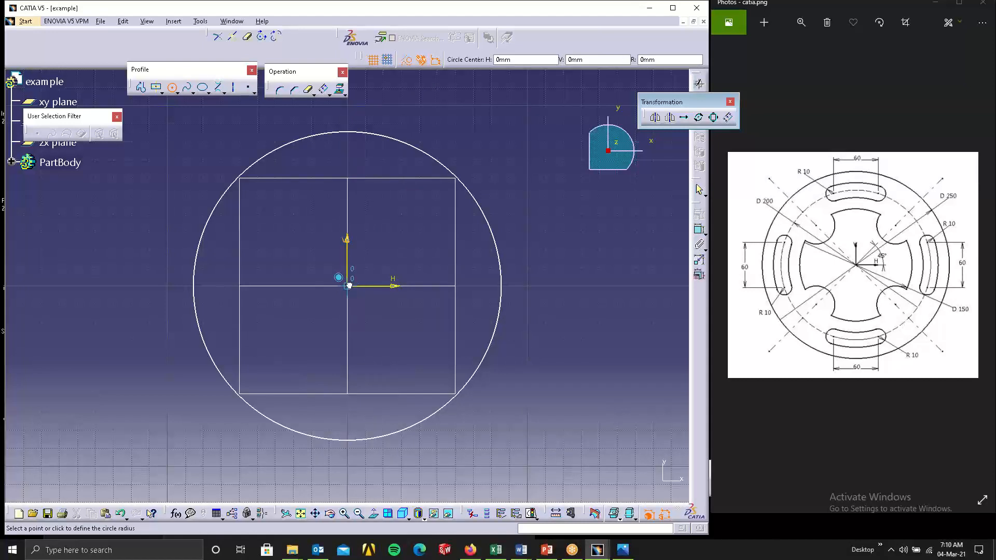
click(423, 389)
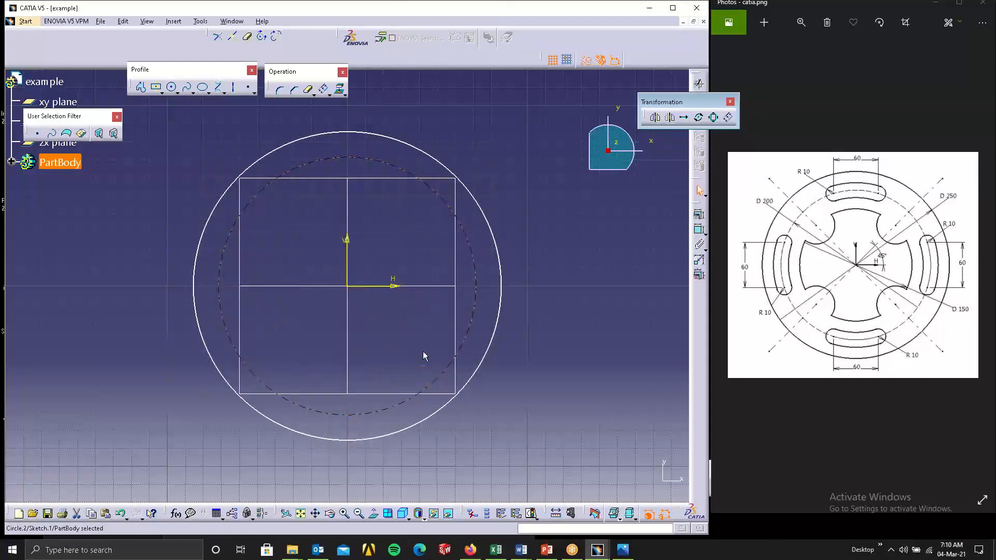
click(463, 335)
- Sketch a standard circle centred on the origin inside the construction circle, for the central cutout's outline
click(172, 88)
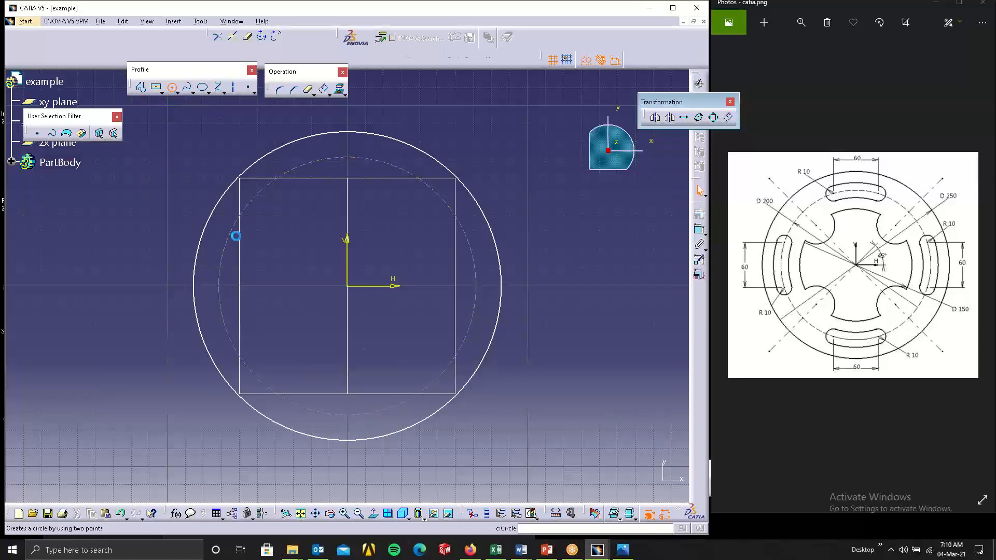
click(352, 289)
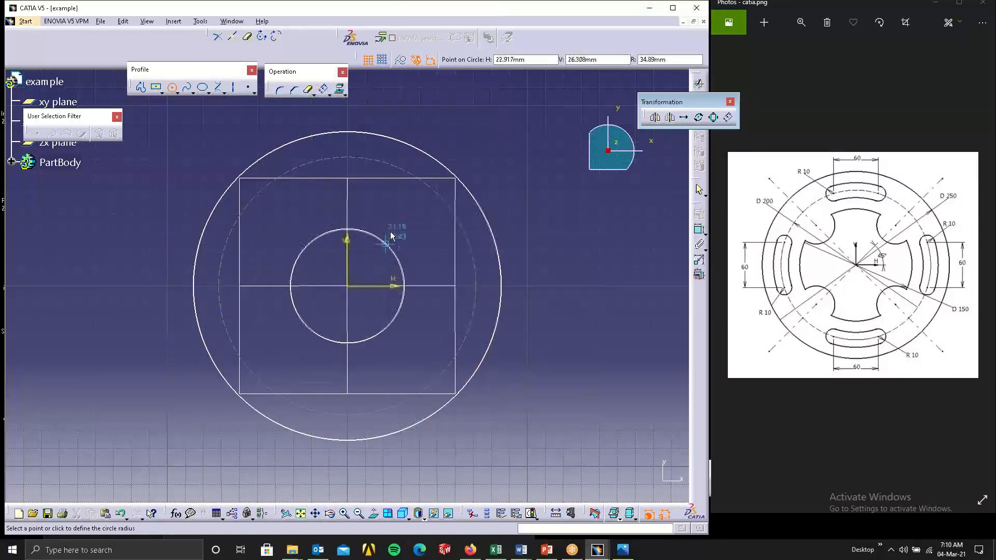
click(409, 230)
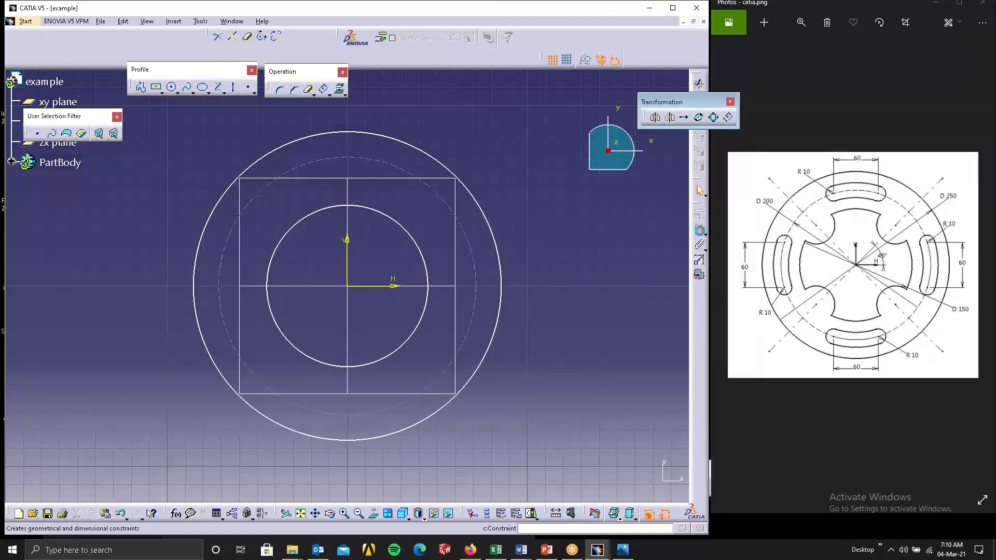
- Constrain the outermost circle as a diameter dimension and set it to 250 mm
click(698, 228)
click(497, 239)
click(578, 244)
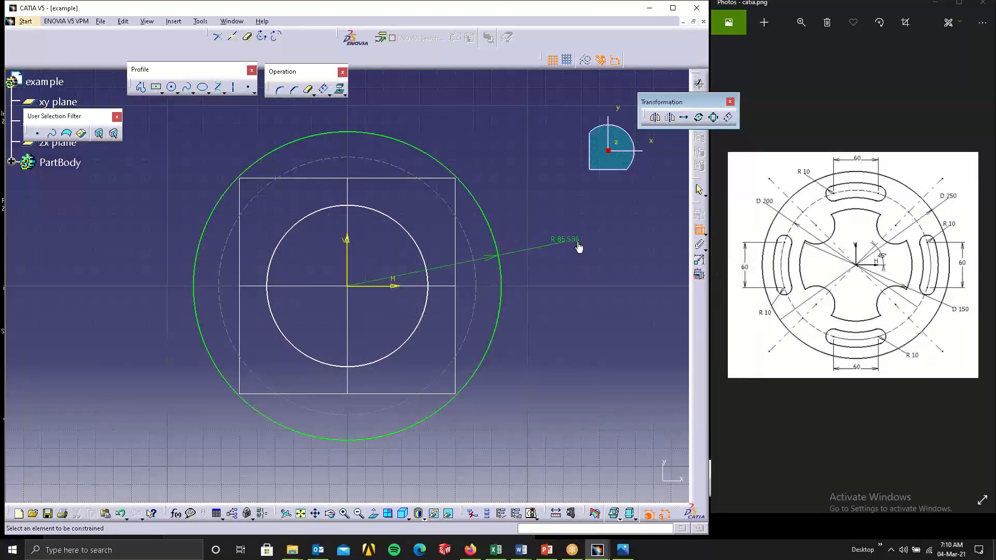
double_click(570, 242)
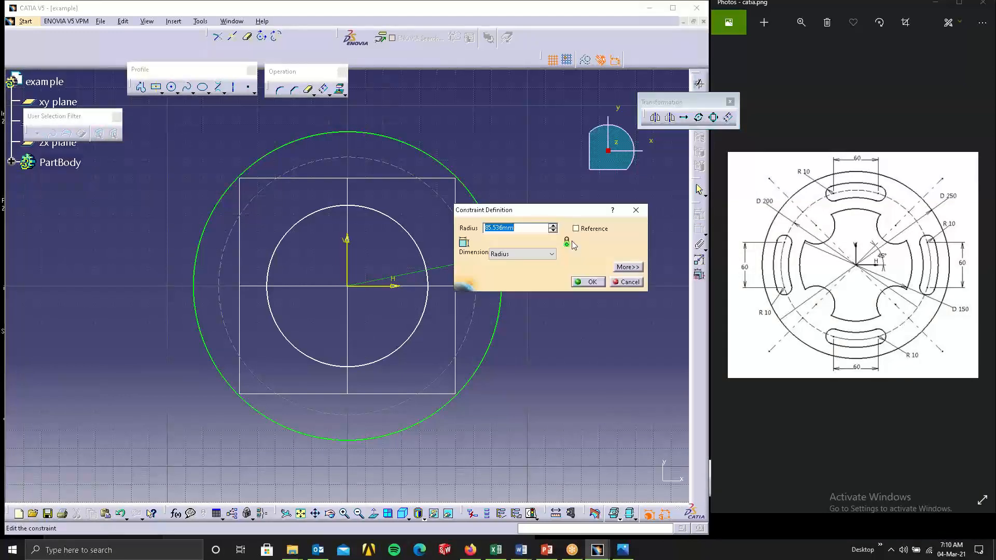
click(540, 253)
click(534, 269)
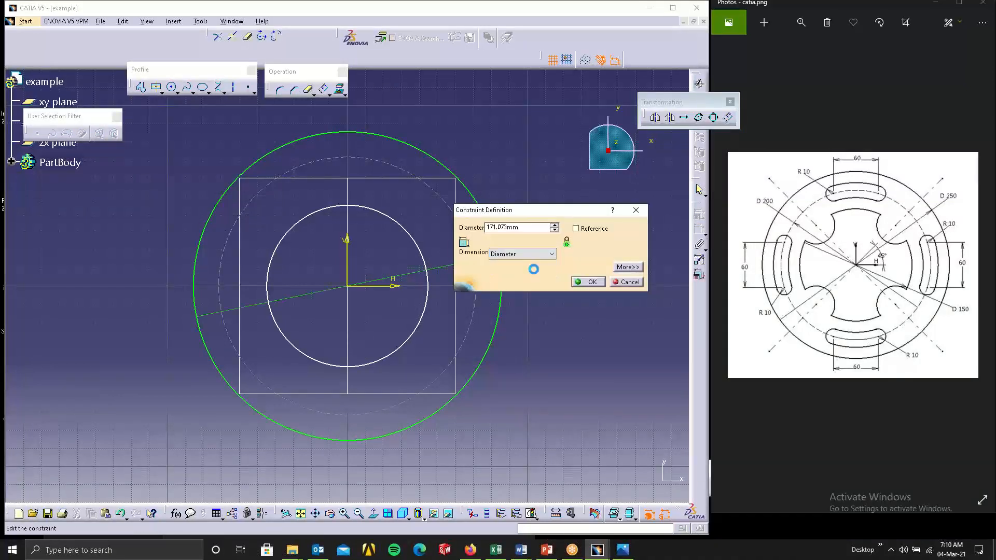
drag(534, 231, 464, 232)
text(250)
key(Return)
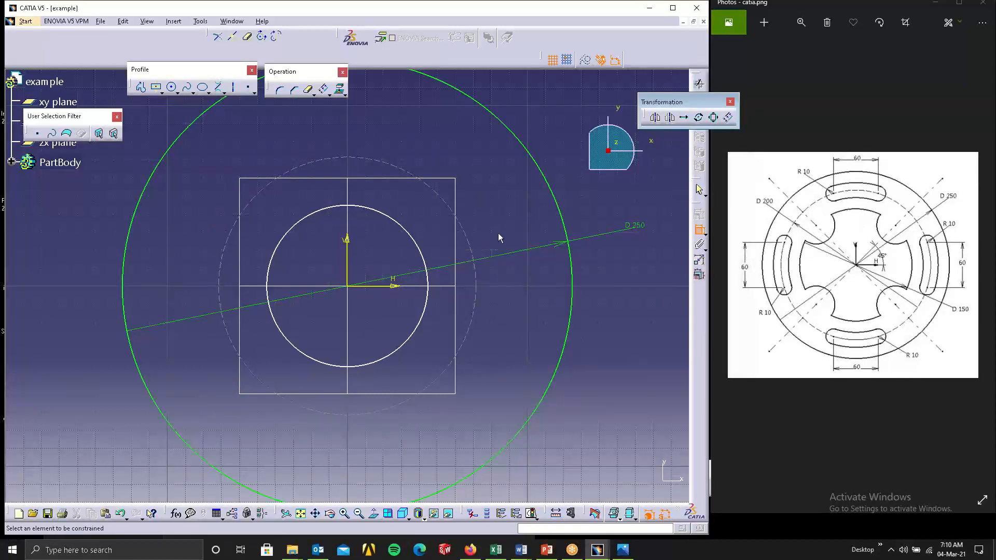
- Dimension the dashed construction circle and set its diameter to 200 mm
click(471, 236)
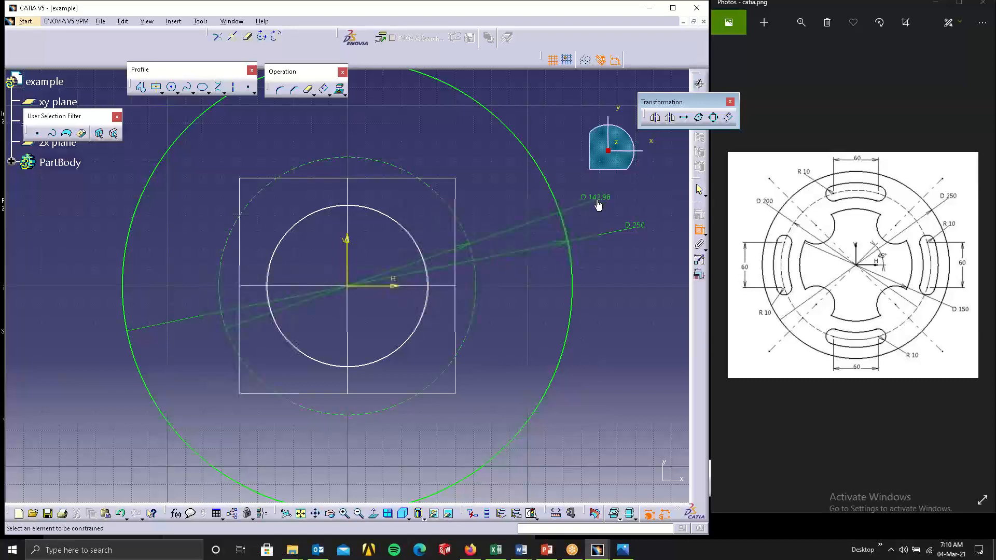
double_click(598, 207)
text(200)
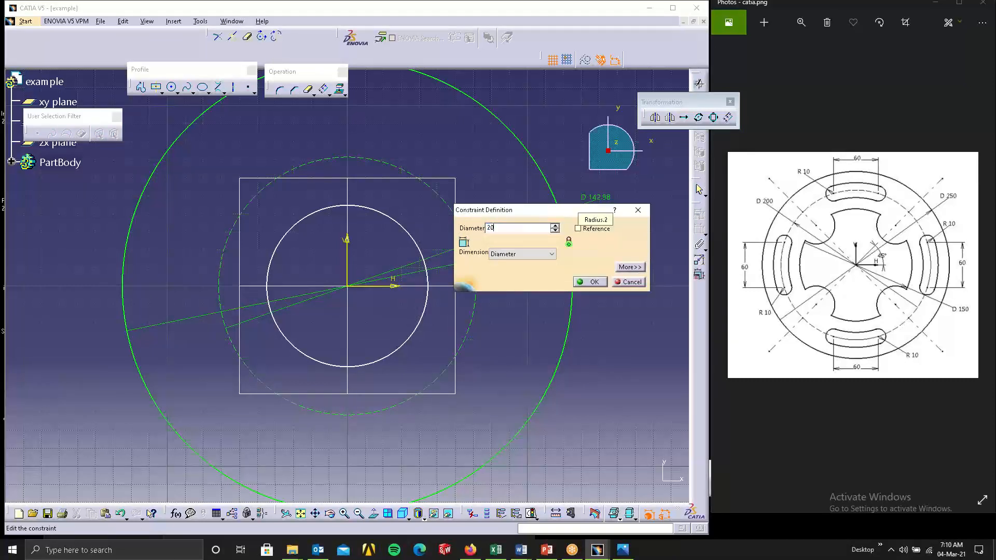
key(Return)
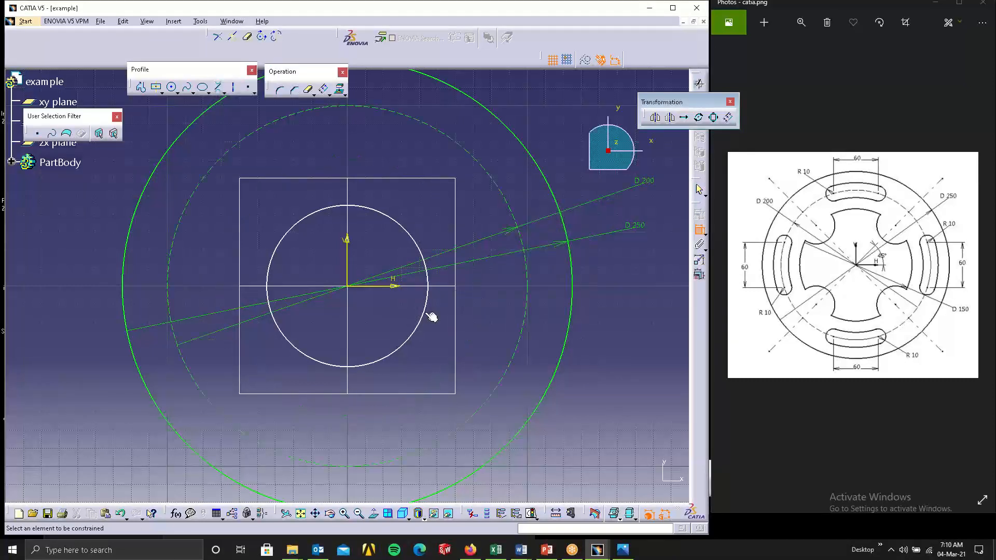
- Dimension the inner circle and set its diameter to 150 mm
click(429, 316)
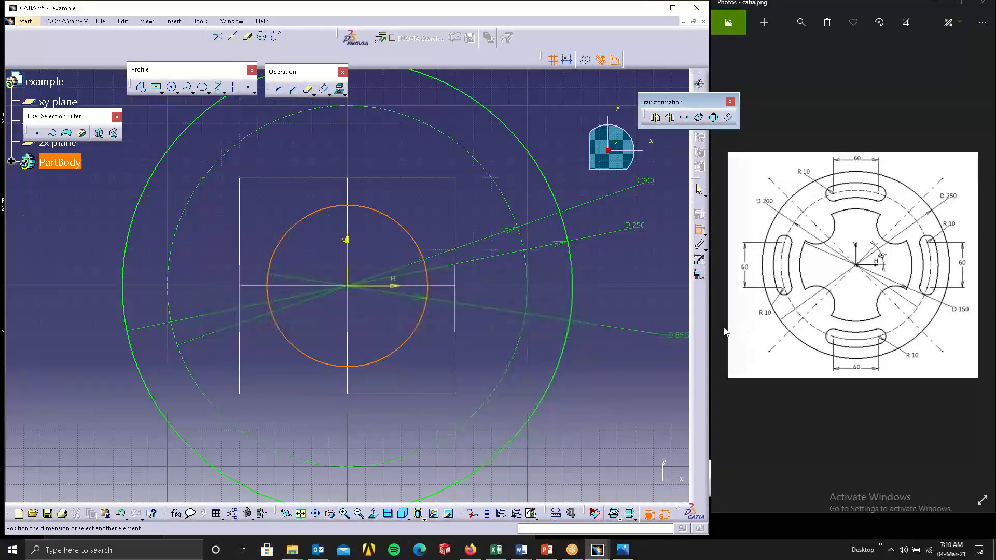
click(613, 269)
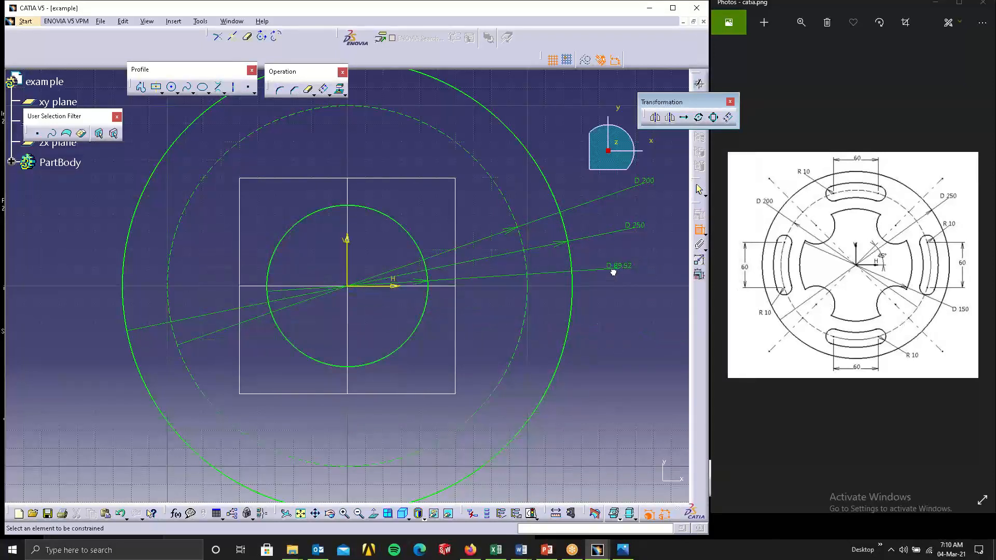
double_click(613, 269)
text(150mm)
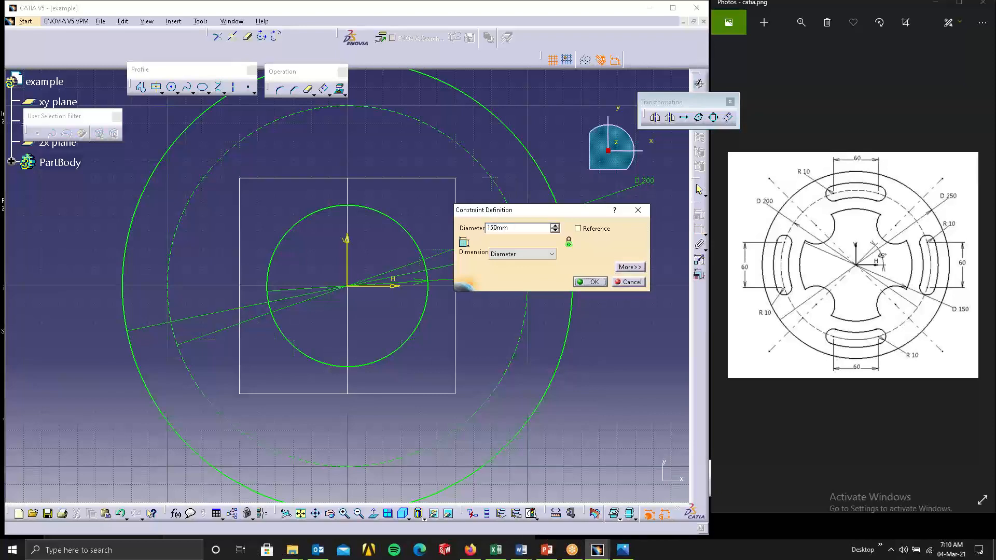
click(591, 282)
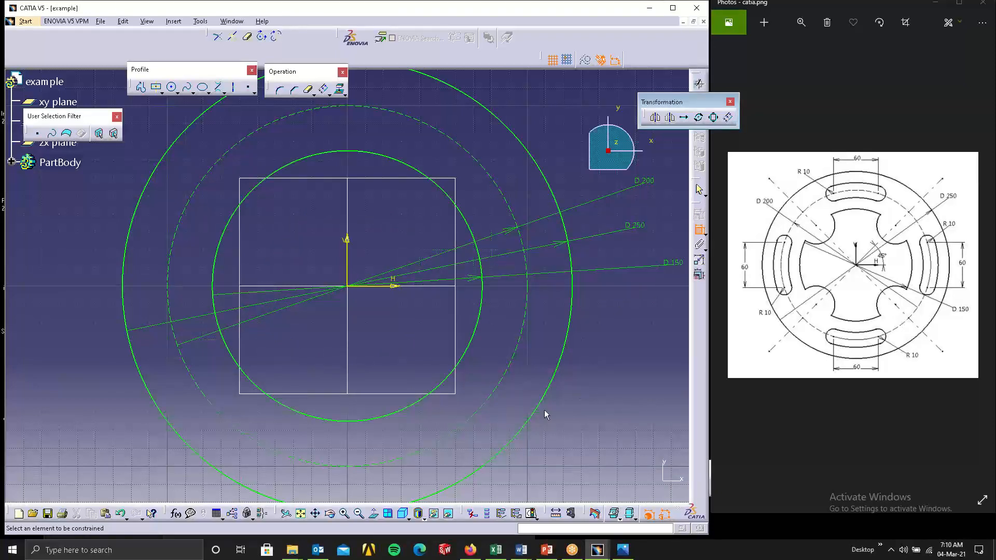
- Draw a dashed diagonal construction line from the sketch origin to the upper-right part of the 150 mm circle
mouse_move(290, 263)
middle_down()
mouse_move(327, 296)
mouse_move(311, 265)
middle_up()
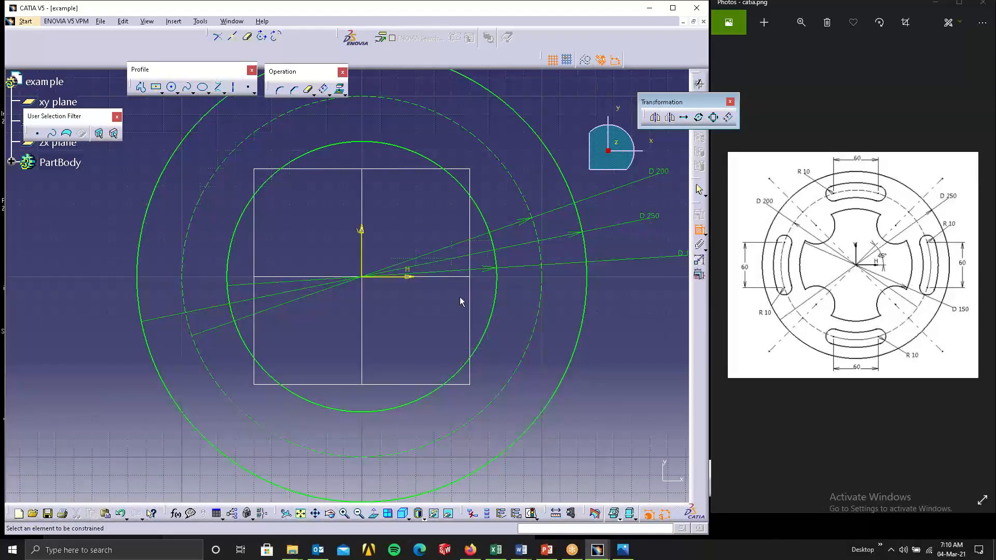
middle_drag(396, 234, 353, 314)
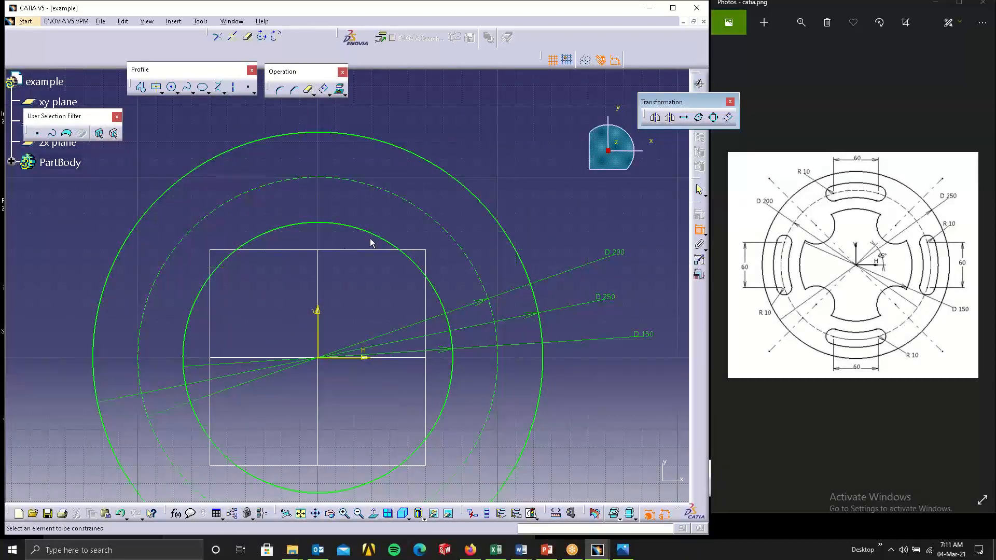
click(172, 88)
click(226, 92)
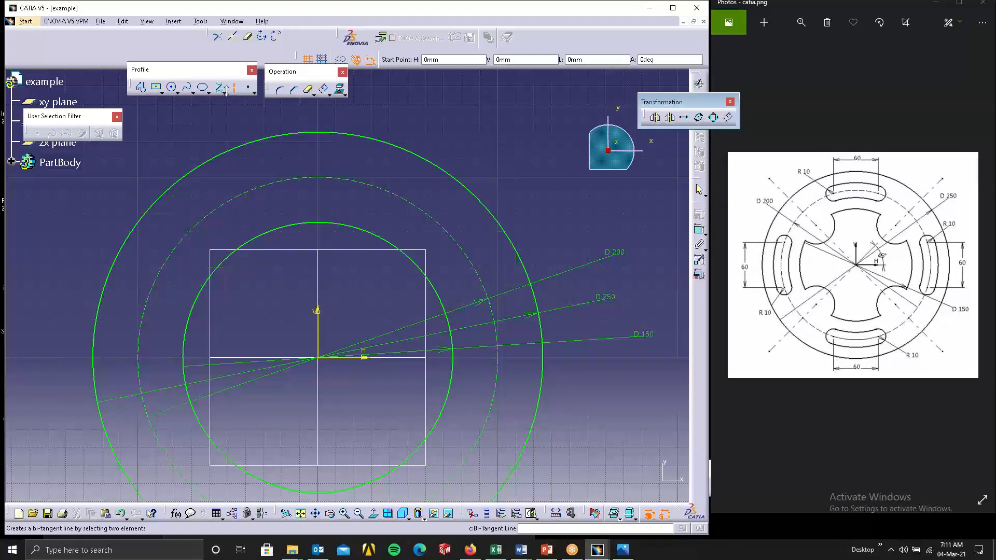
click(318, 358)
click(409, 256)
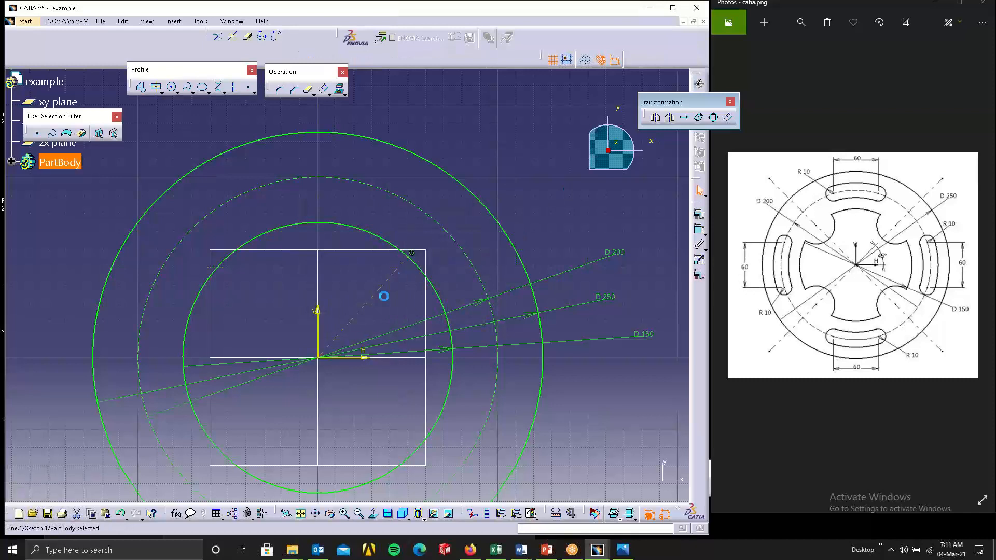
- Constrain the angle between the diagonal construction line and the horizontal axis to 45°
ctrl+click(368, 358)
click(699, 229)
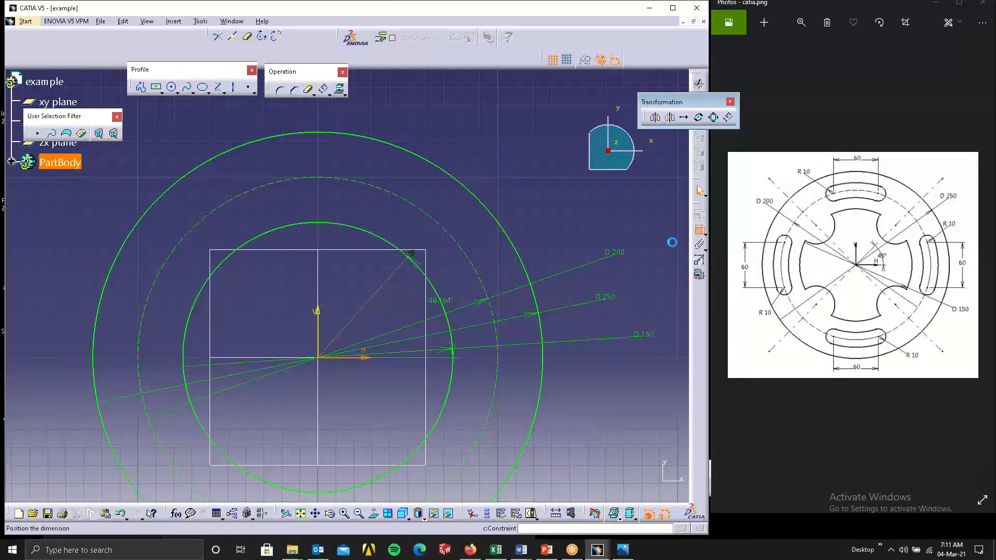
click(665, 262)
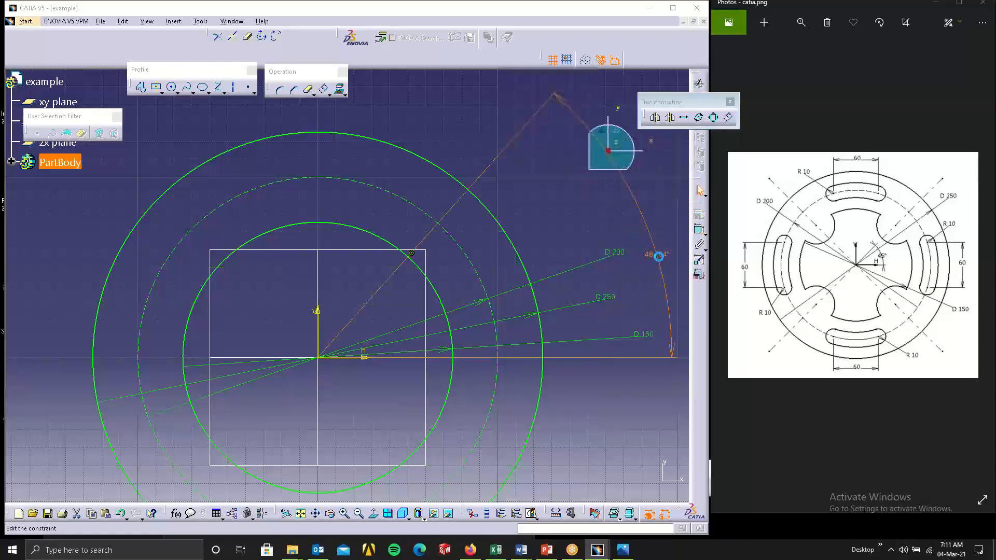
double_click(659, 257)
text(1)
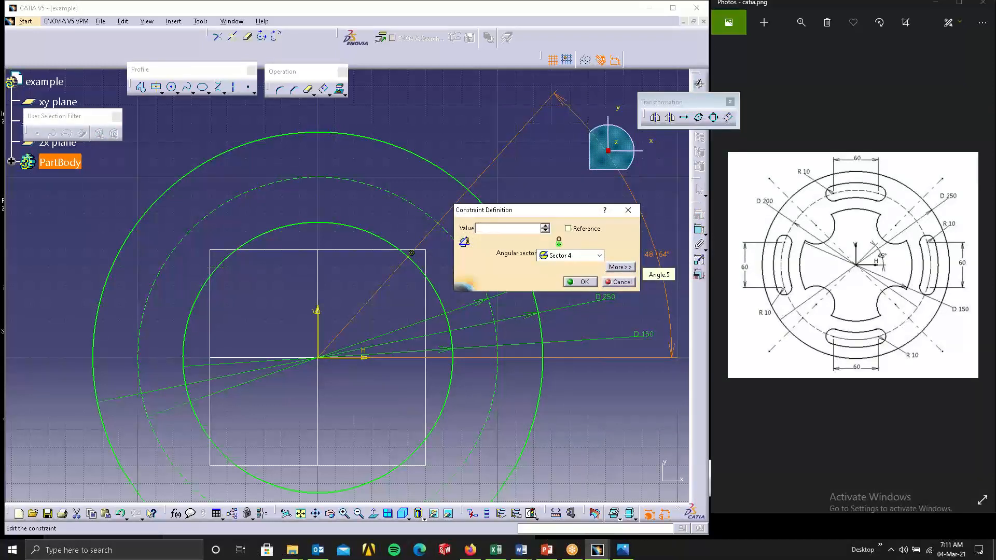
key(Return)
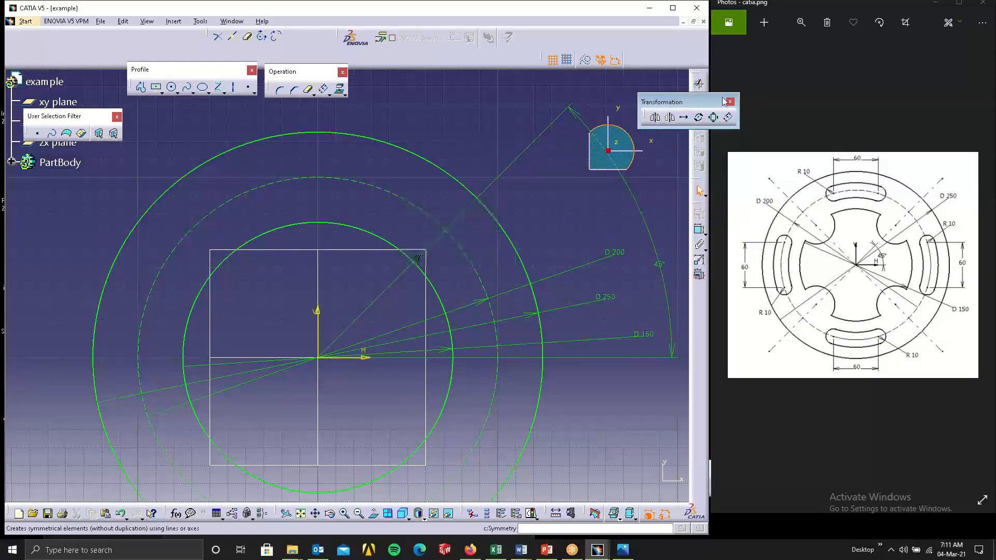
- Draw a circle about 34 mm in diameter centred on the outer end of the diagonal construction line
click(171, 87)
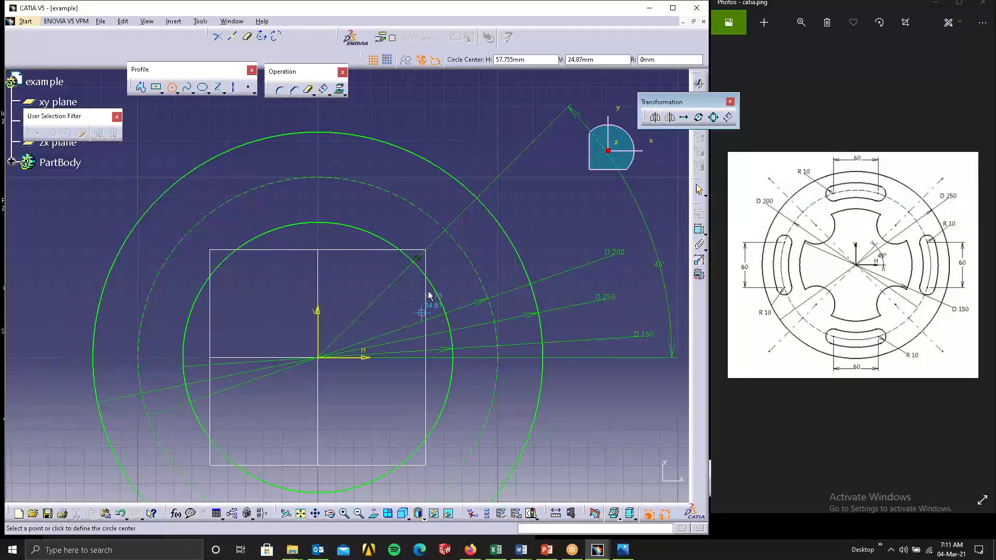
click(416, 260)
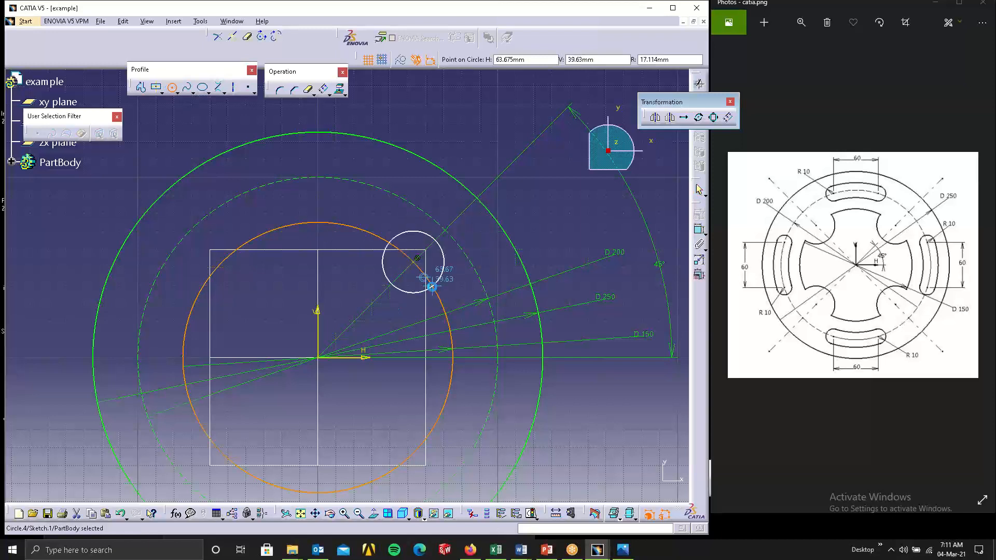
click(437, 283)
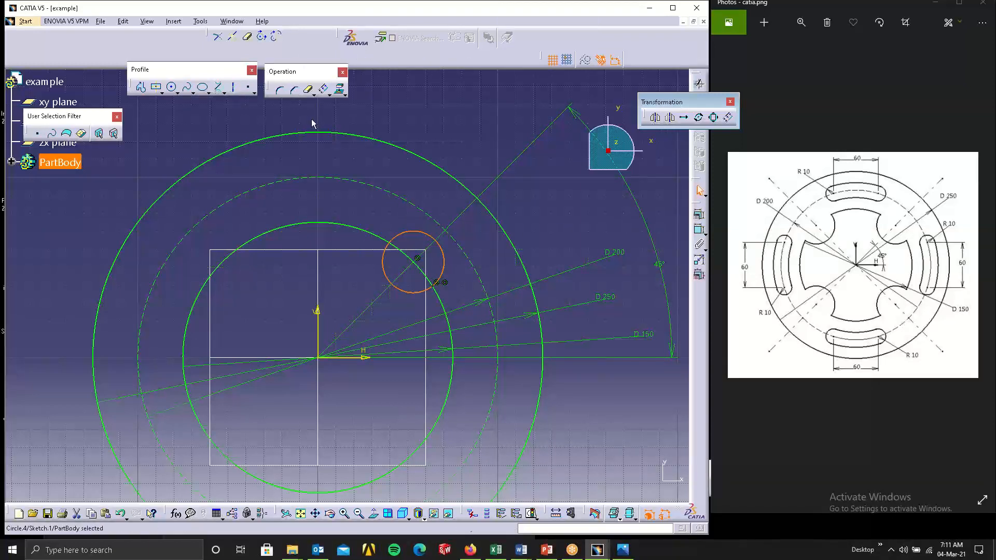
- Dimension the small circle on the diagonal line and set its diameter to 50 mm
click(699, 229)
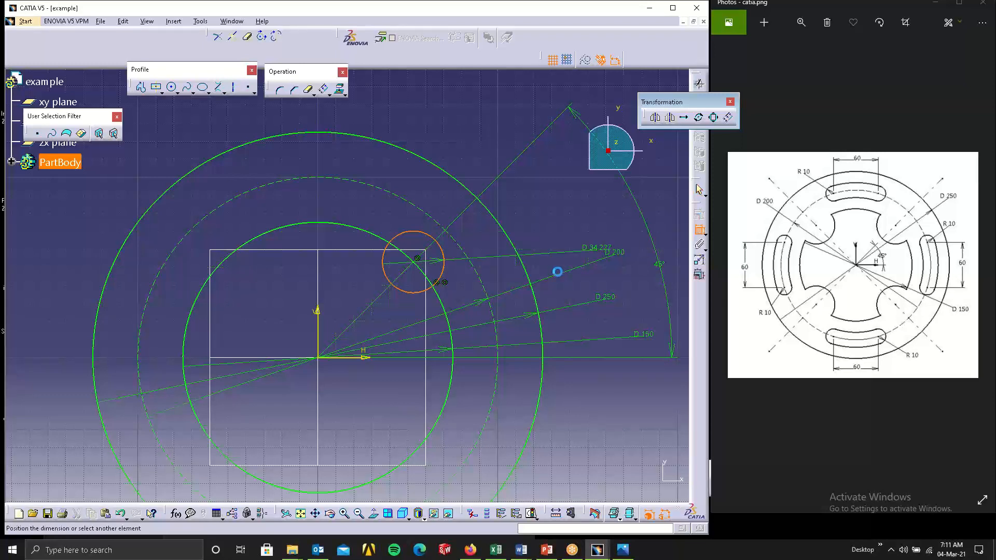
click(567, 252)
double_click(567, 252)
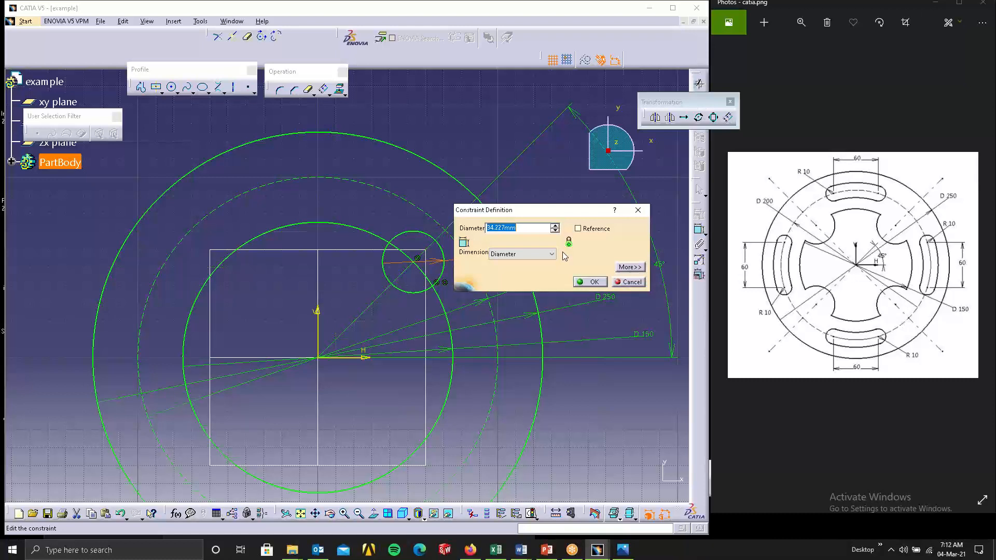
key(Return)
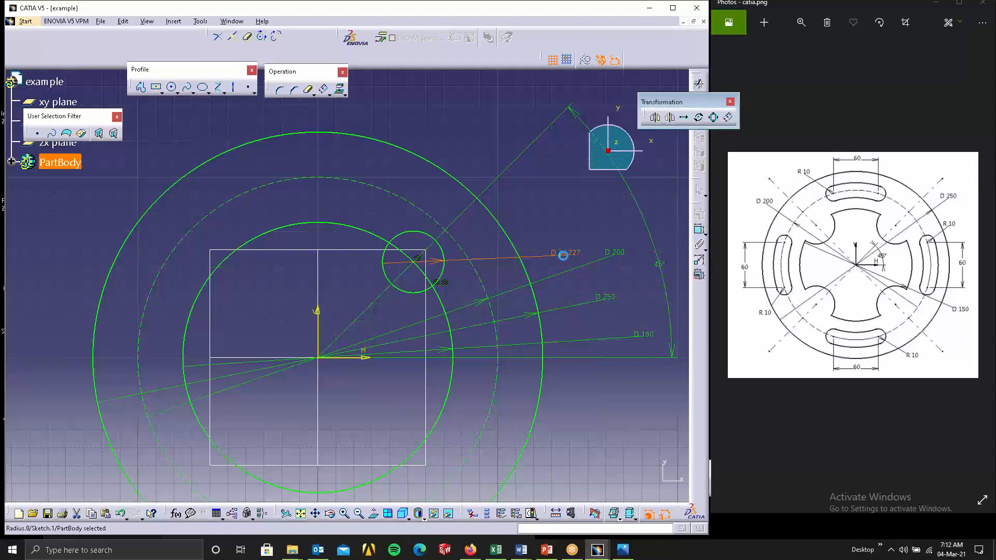
click(562, 222)
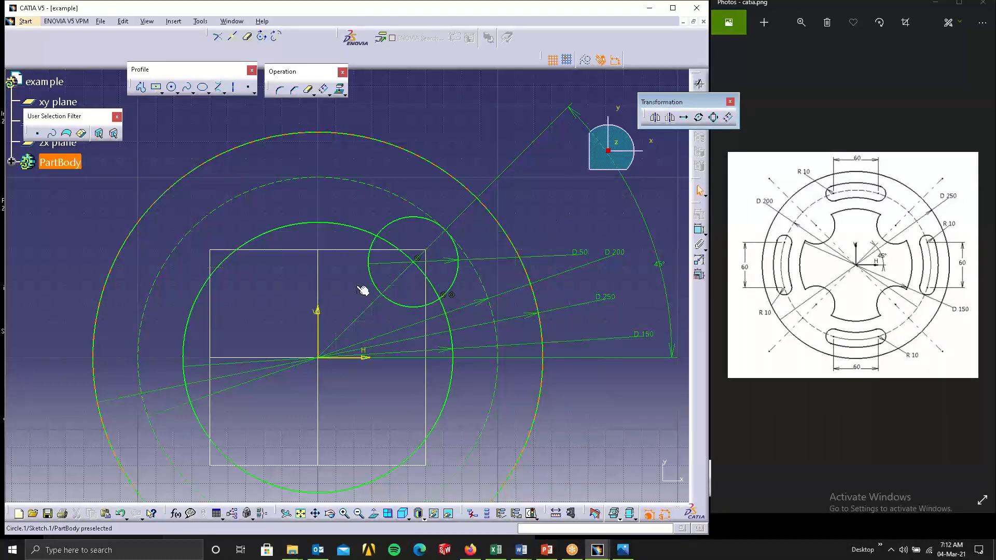
- Mirror the 50 mm circle about the vertical axis
click(402, 226)
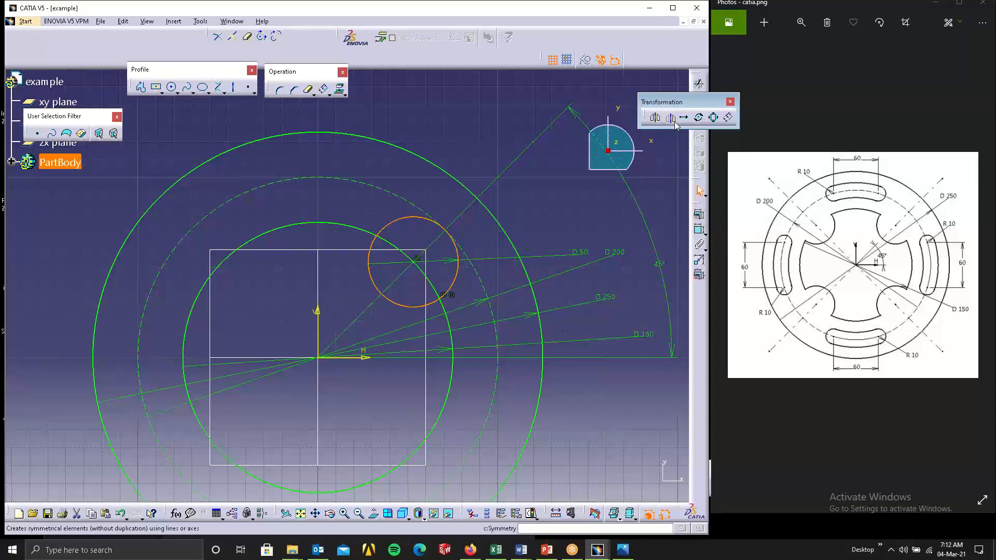
click(656, 118)
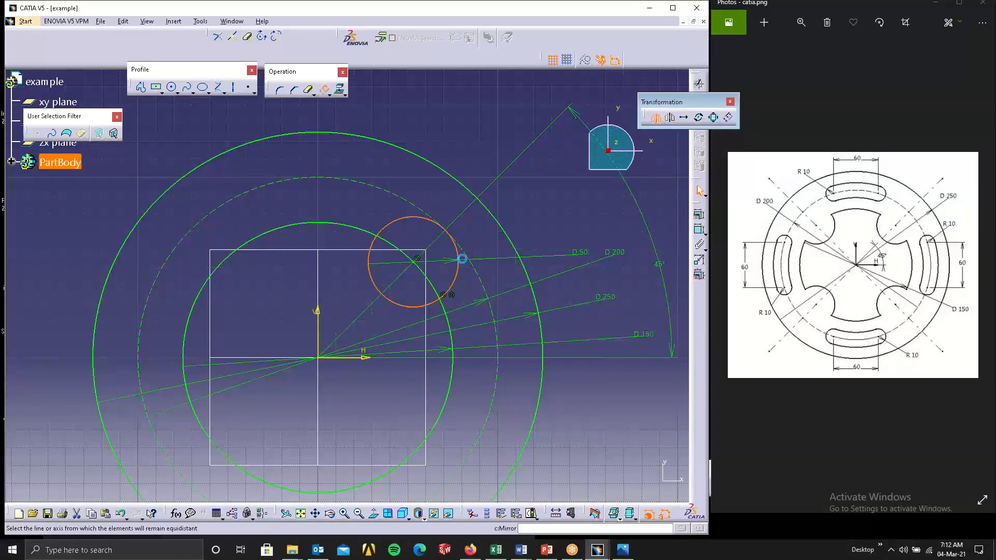
click(319, 317)
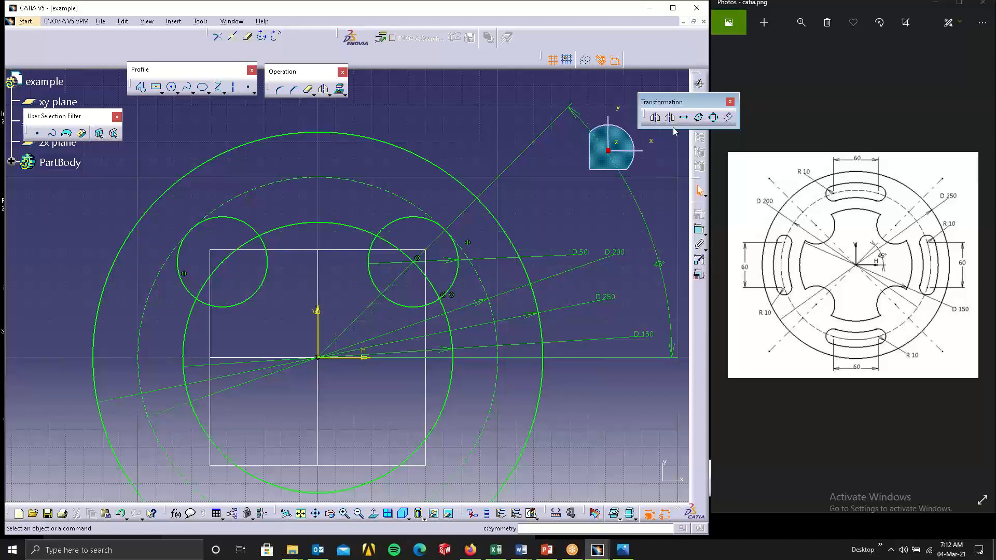
- Mirror both upper 50 mm circles about the horizontal axis
click(400, 219)
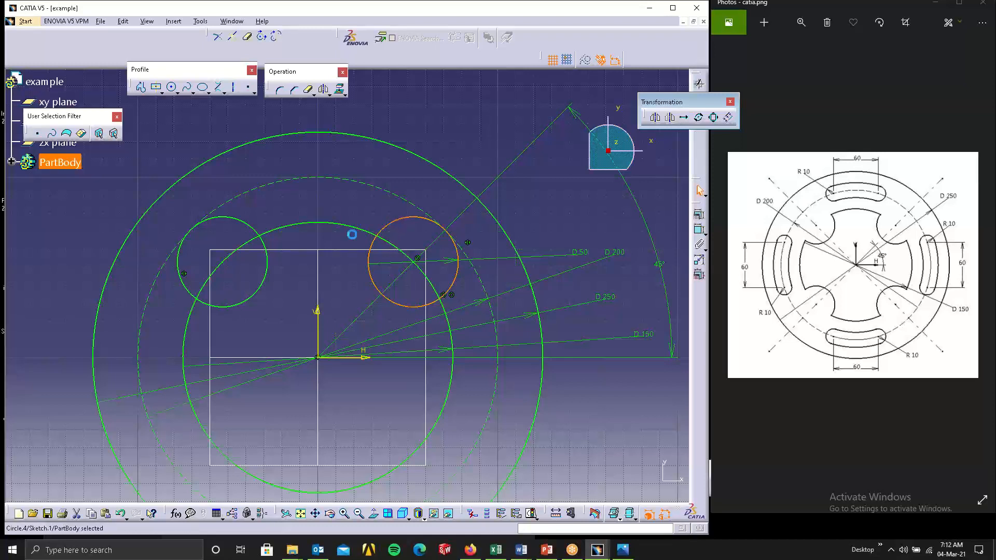
ctrl+click(265, 250)
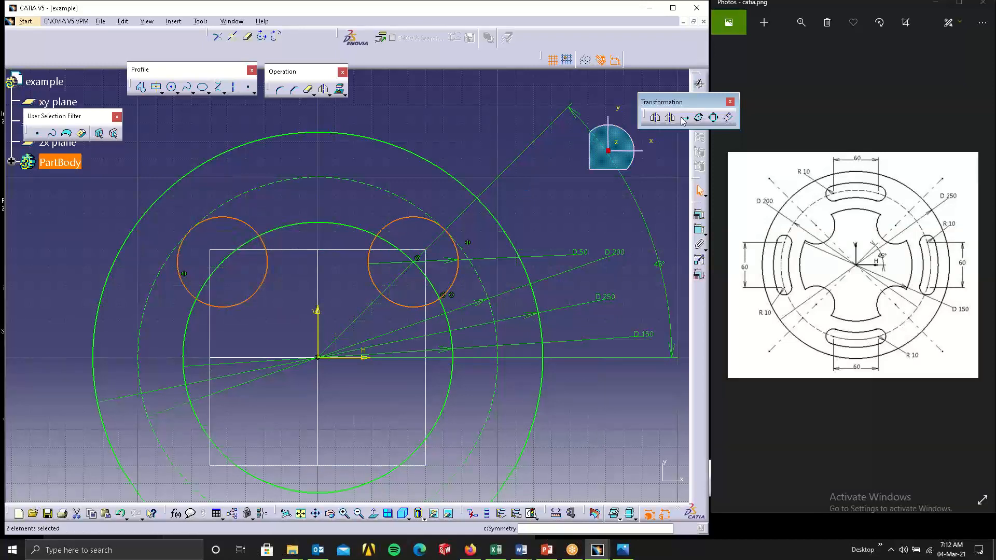
click(654, 119)
click(654, 119)
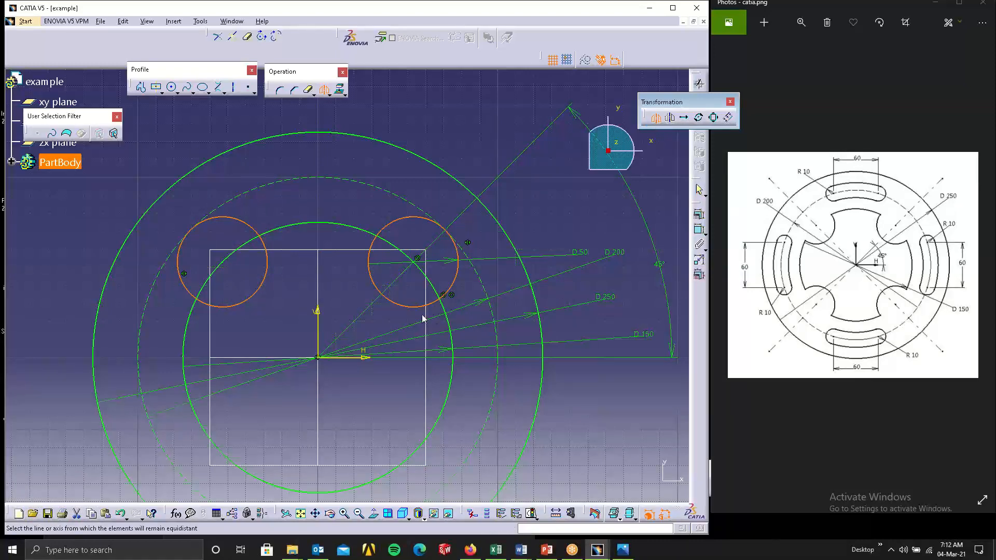
click(364, 357)
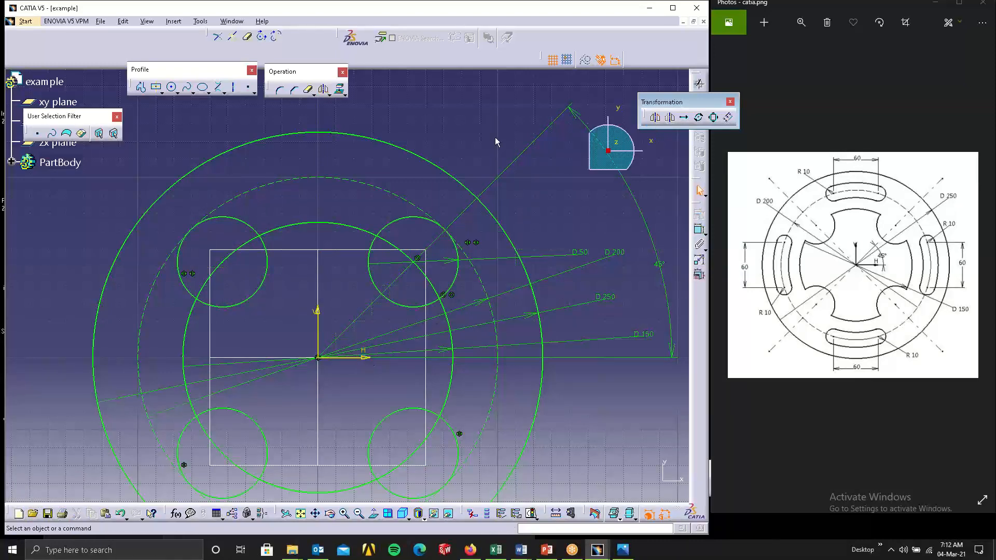
- Trim the outer part of the upper-right 50 mm circle and the 150 mm circle's arc inside it to form a notch
middle_drag(519, 184, 558, 118)
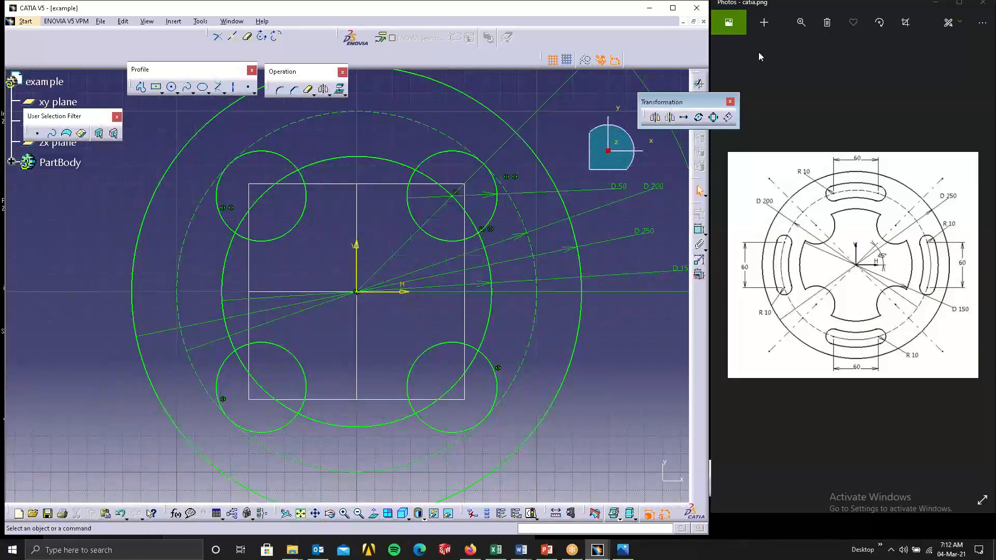
click(309, 91)
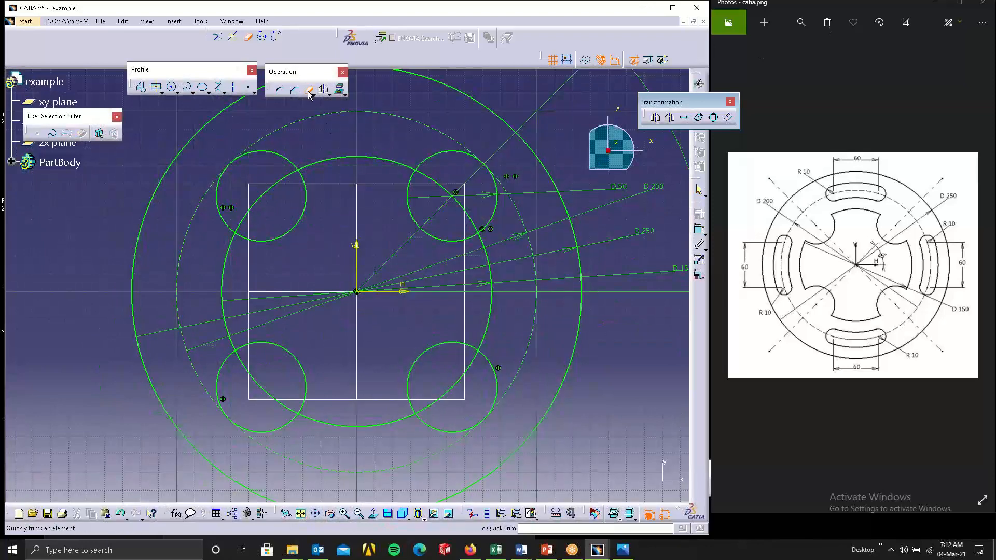
click(433, 155)
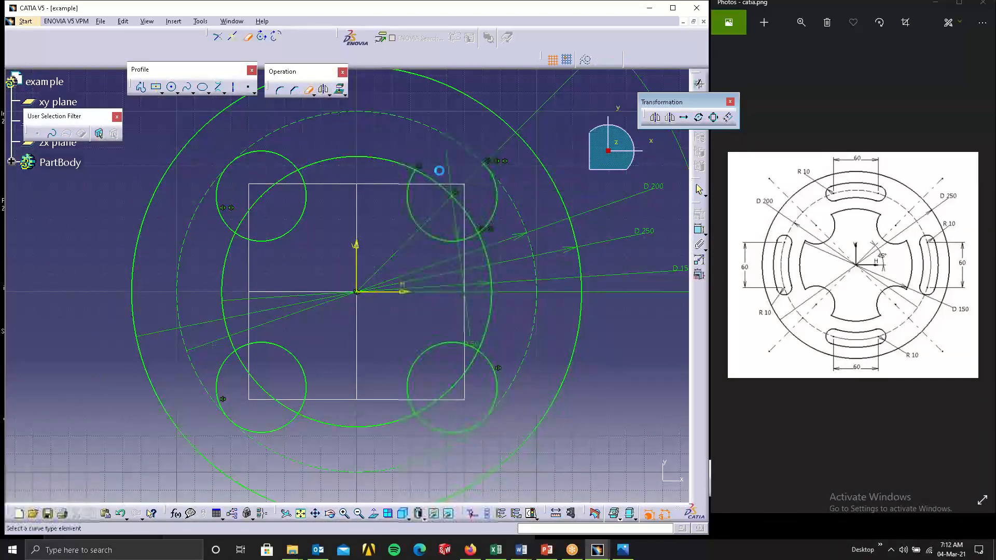
click(498, 209)
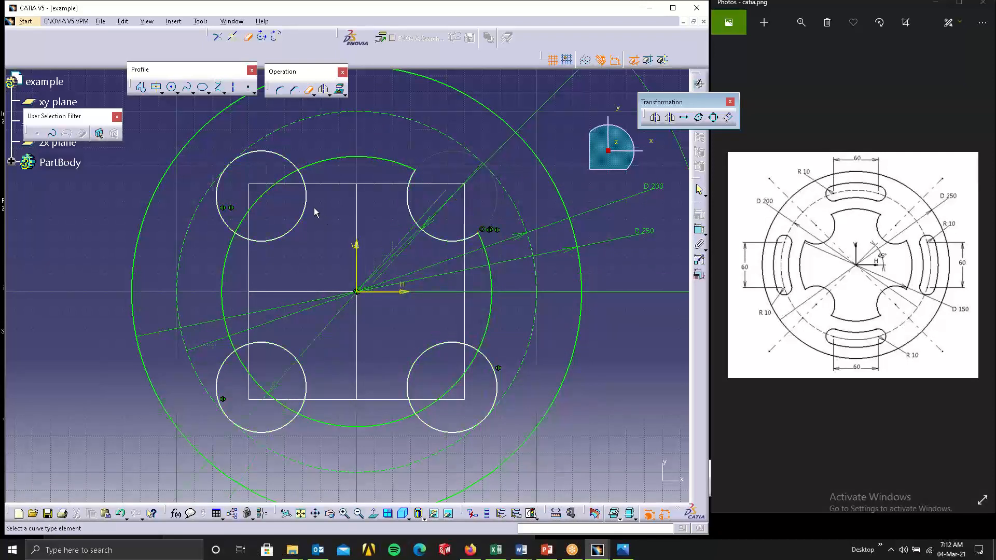
- Trim away the upper-left 50 mm circle and the part of the 150 mm circle inside it
click(289, 161)
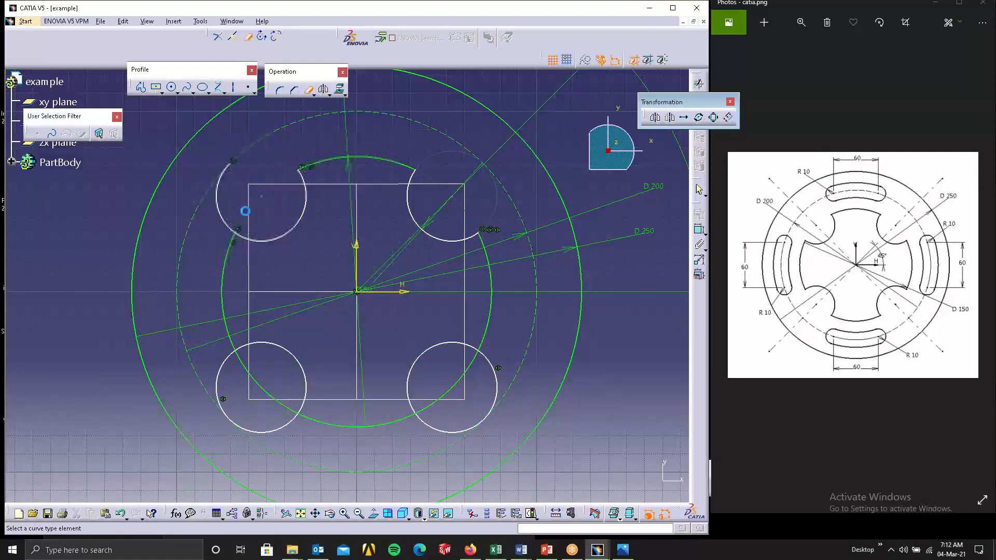
click(218, 204)
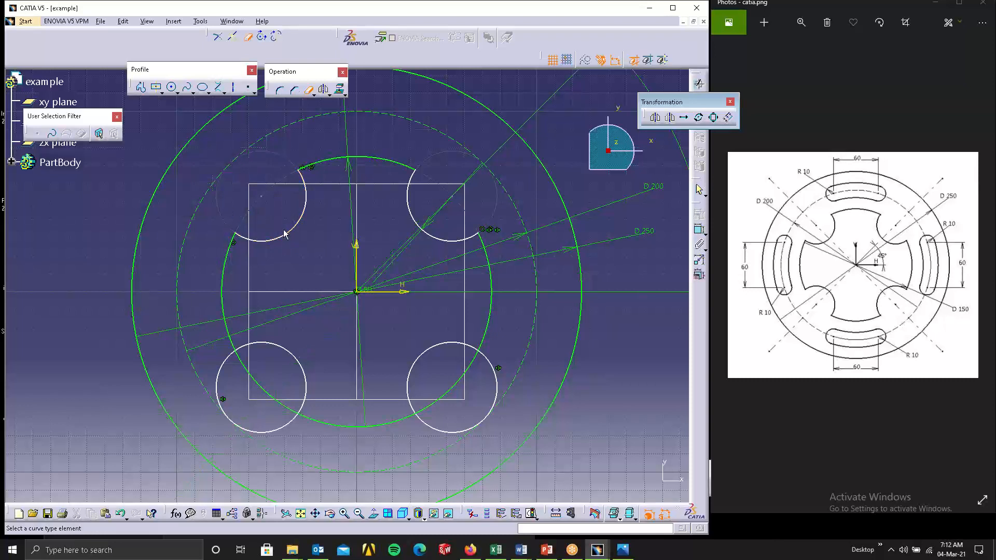
click(305, 215)
- Remove both lower 50 mm circles and the remaining side and bottom arcs of the 150 mm circle, keeping its top arc
click(496, 369)
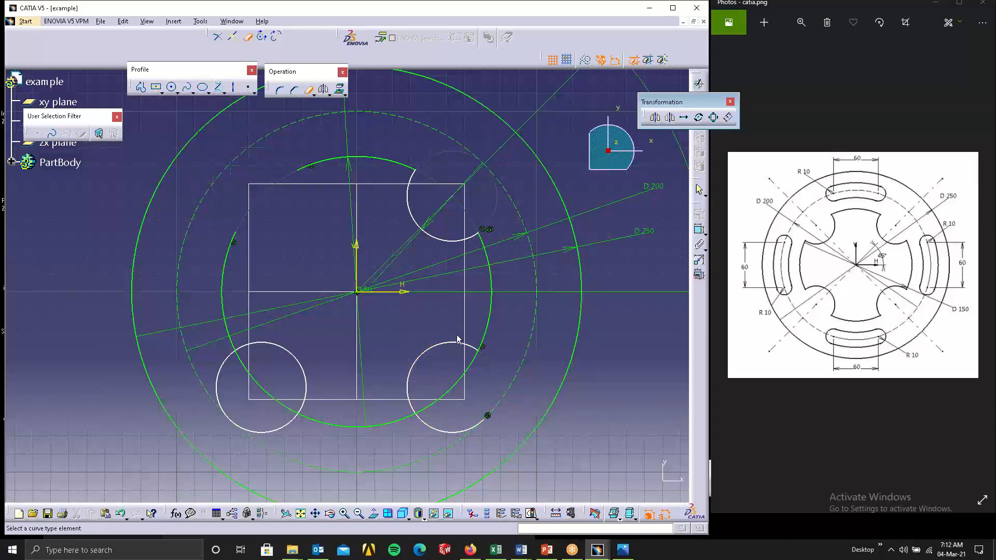
click(484, 339)
click(472, 344)
key(Delete)
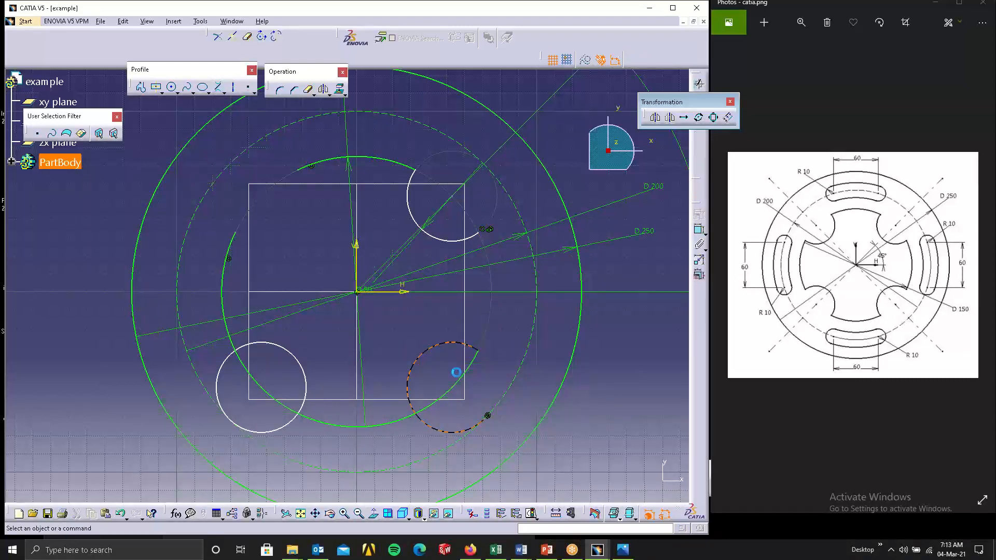
click(433, 411)
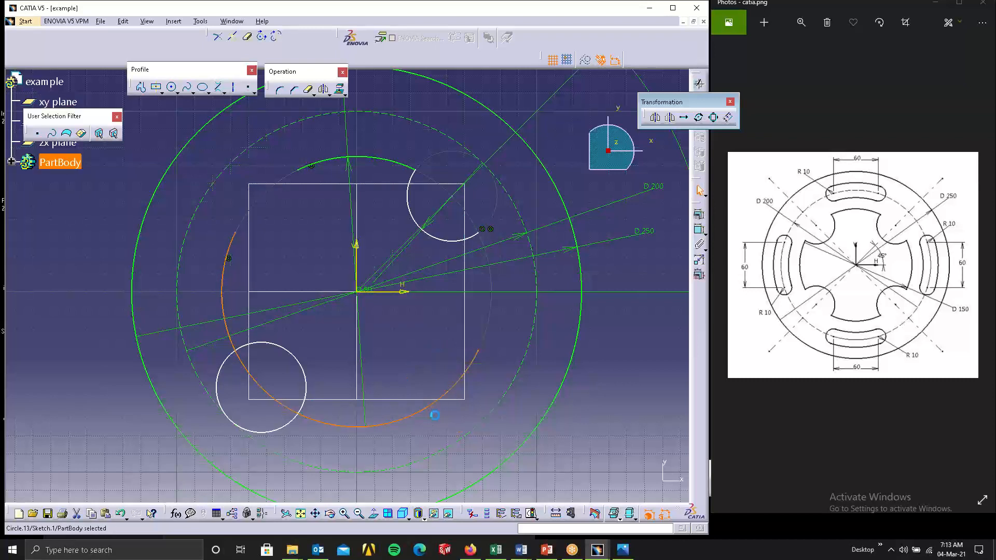
key(Delete)
click(306, 382)
key(Delete)
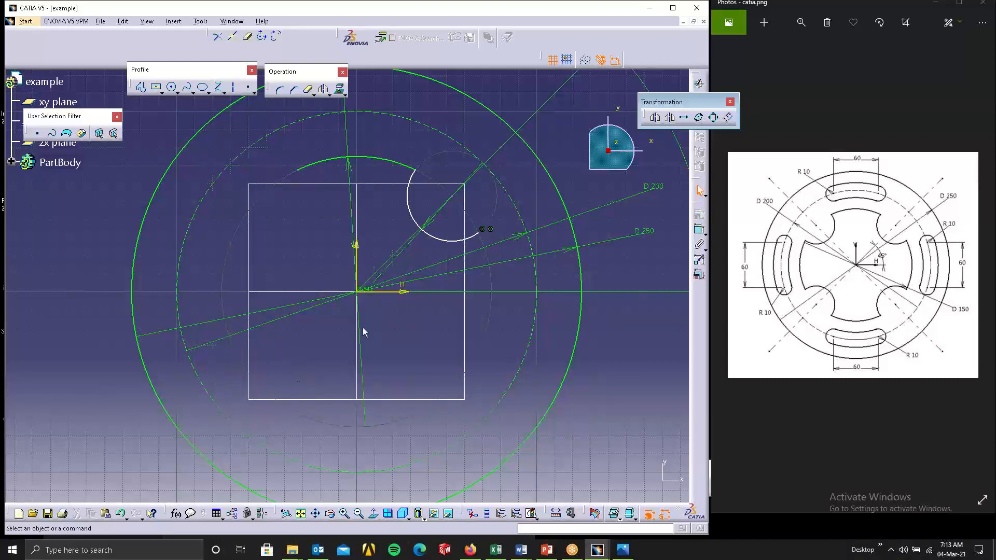
- Draw a cylindrical elongated hole centred on the origin along the top of the 200 mm circle, with an end radius of about 9.6 mm
middle_drag(399, 283, 423, 318)
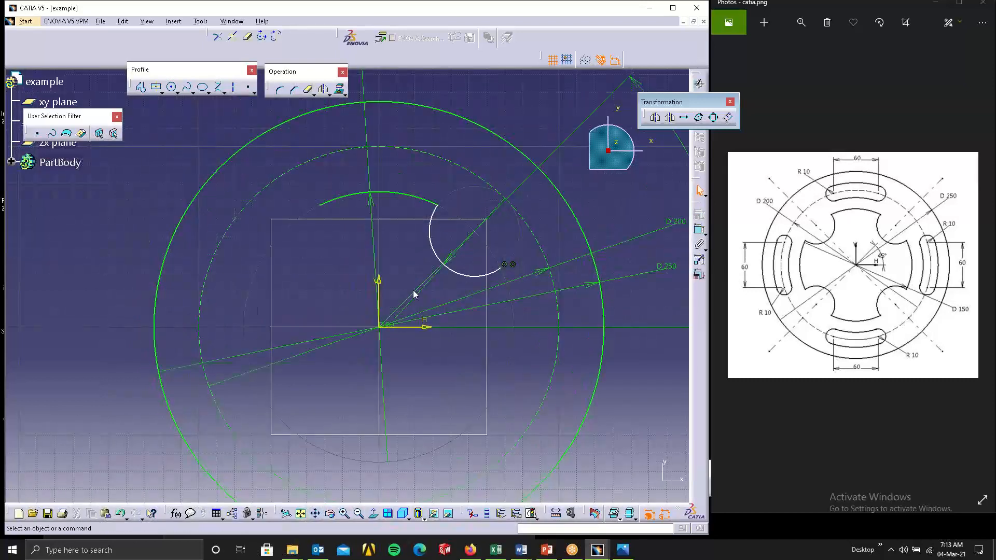
click(162, 90)
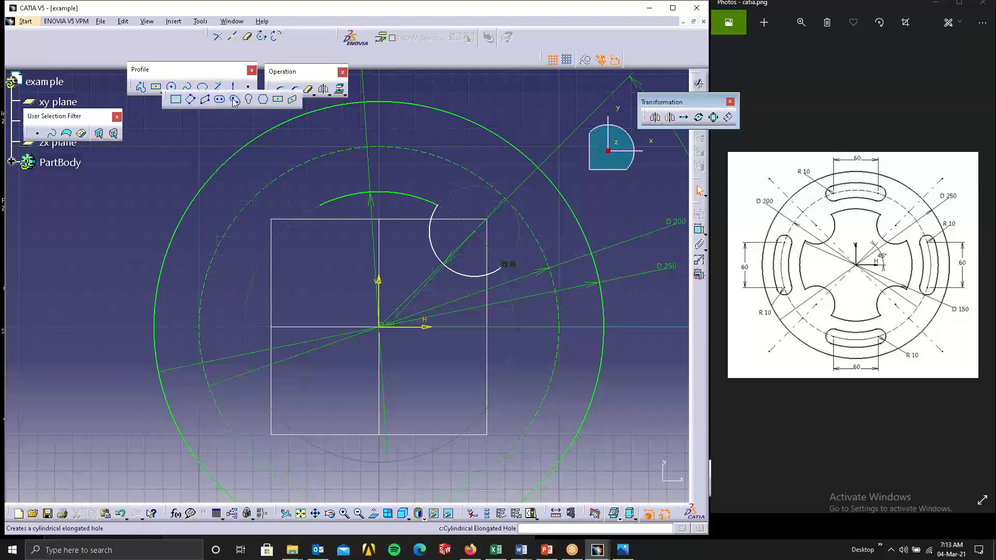
click(249, 100)
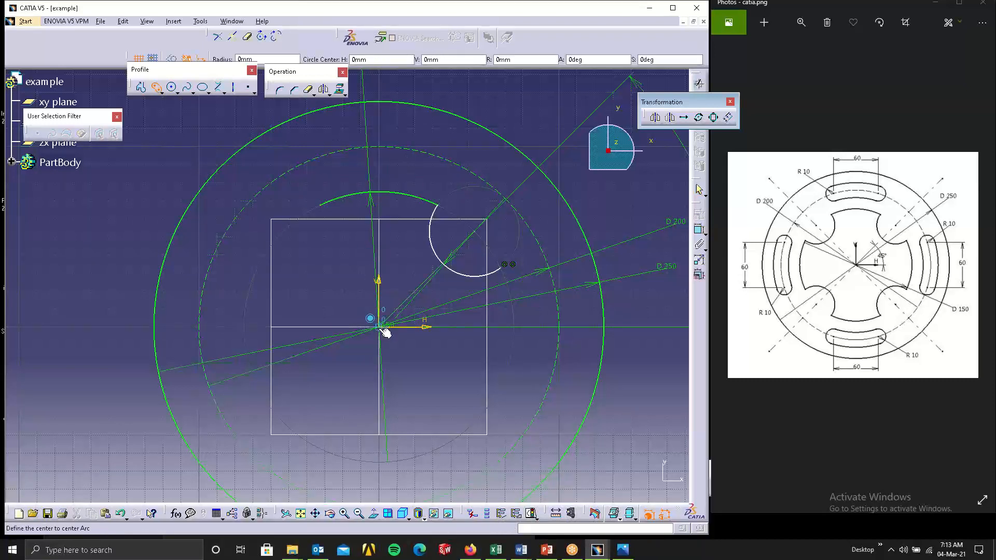
click(379, 326)
click(303, 164)
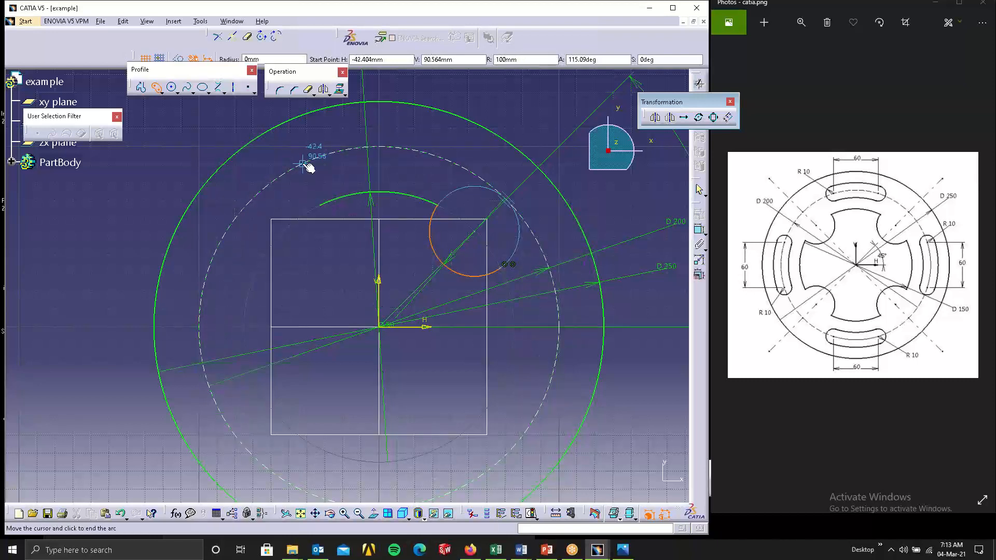
click(438, 151)
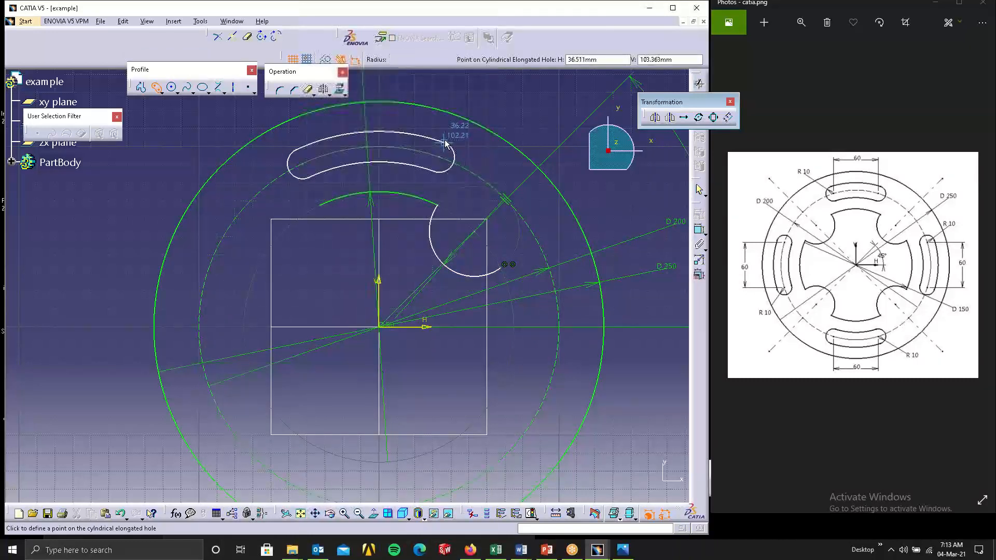
click(445, 141)
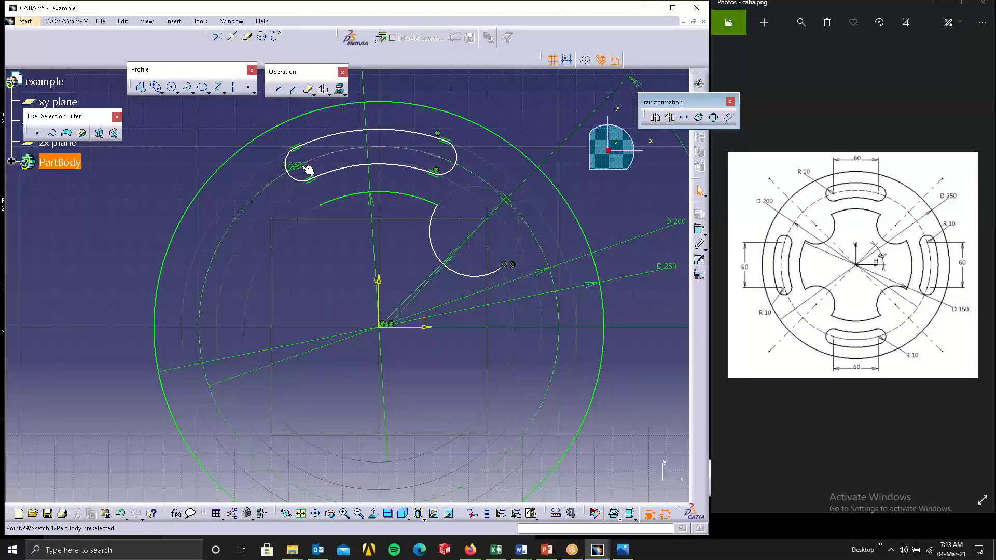
- Constrain the centre points of the curved slot's two ends to be symmetric about the vertical axis
ctrl+middle_drag(315, 164, 349, 116)
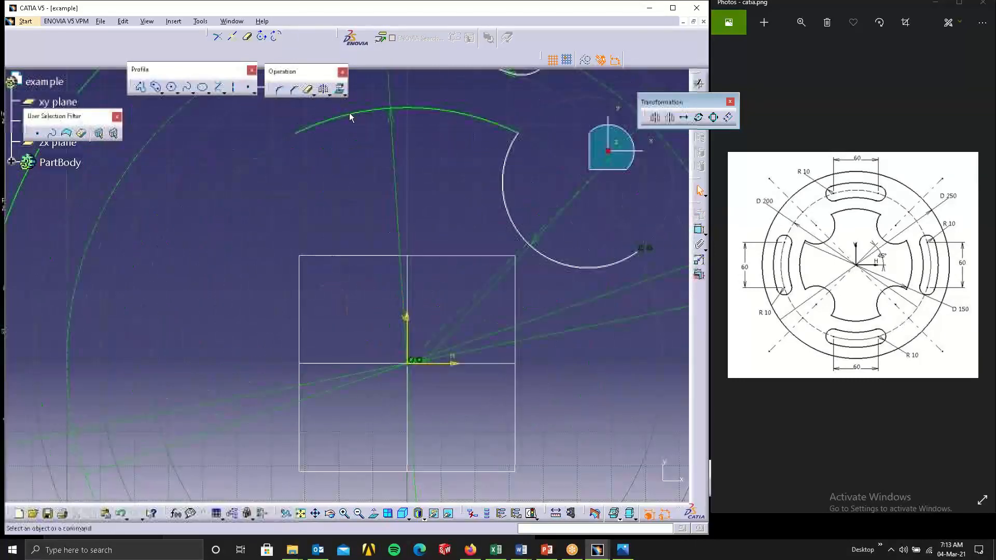
middle_drag(398, 155, 411, 356)
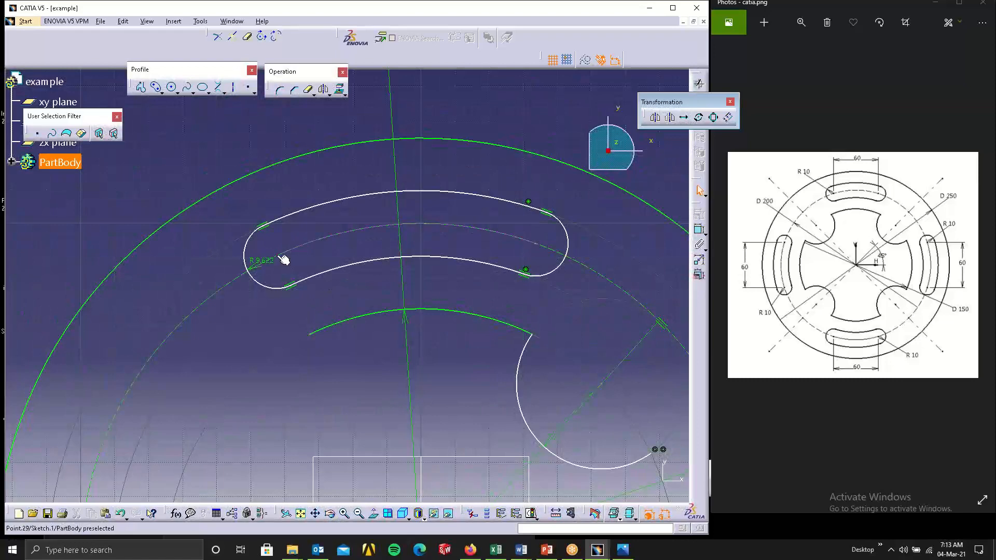
click(536, 243)
middle_drag(473, 376, 435, 259)
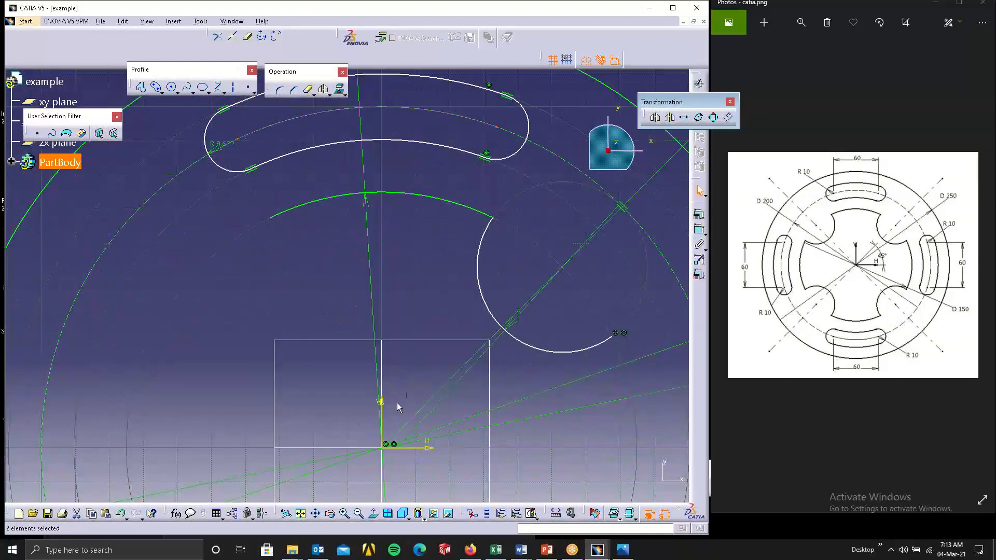
ctrl+click(384, 404)
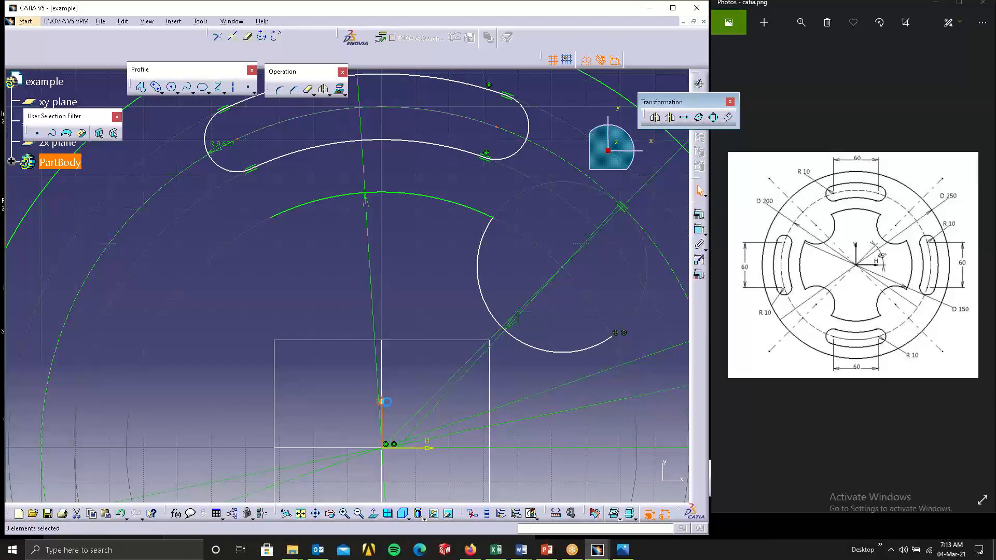
click(699, 214)
click(664, 178)
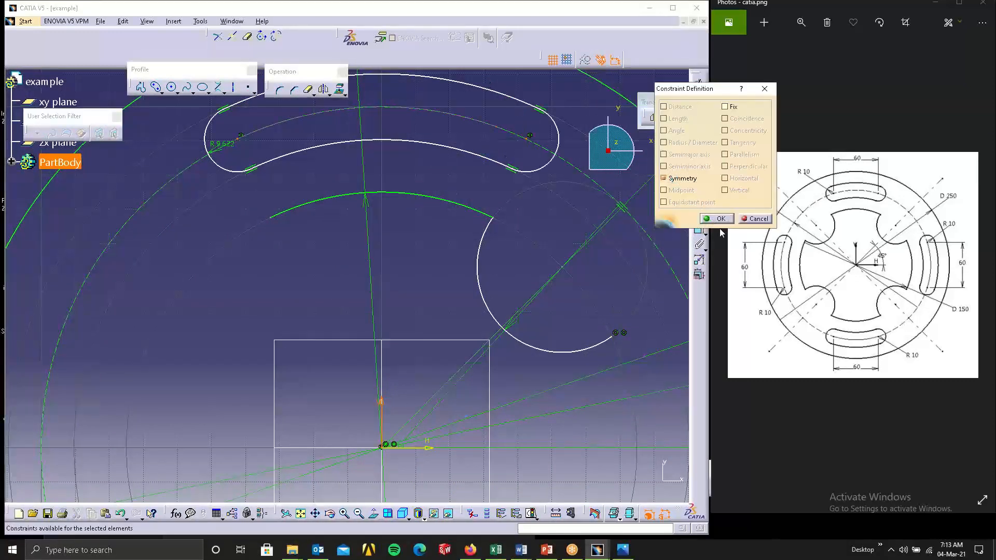
click(720, 217)
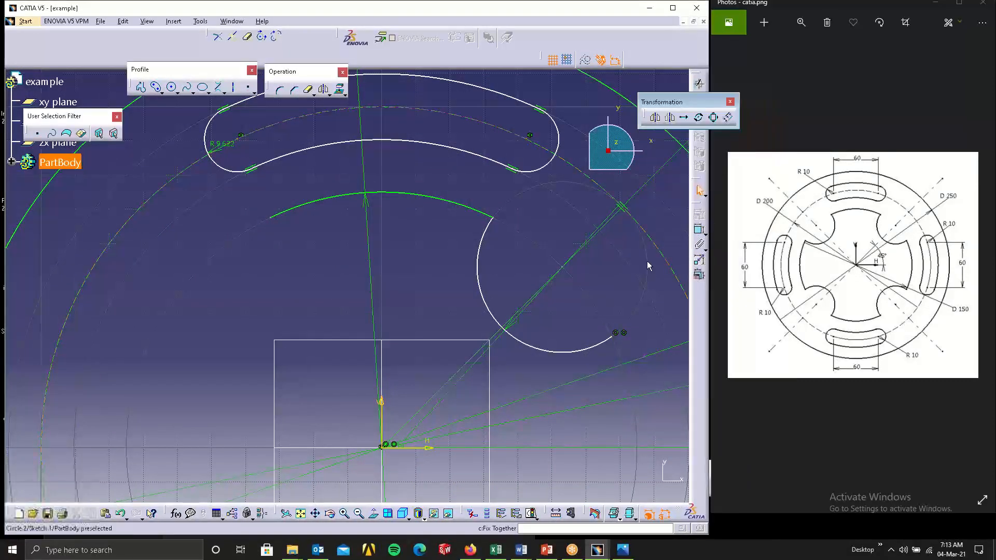
- Dimension the horizontal distance between the slot's end centres and set it to 60 mm
middle_drag(533, 285, 568, 419)
click(699, 229)
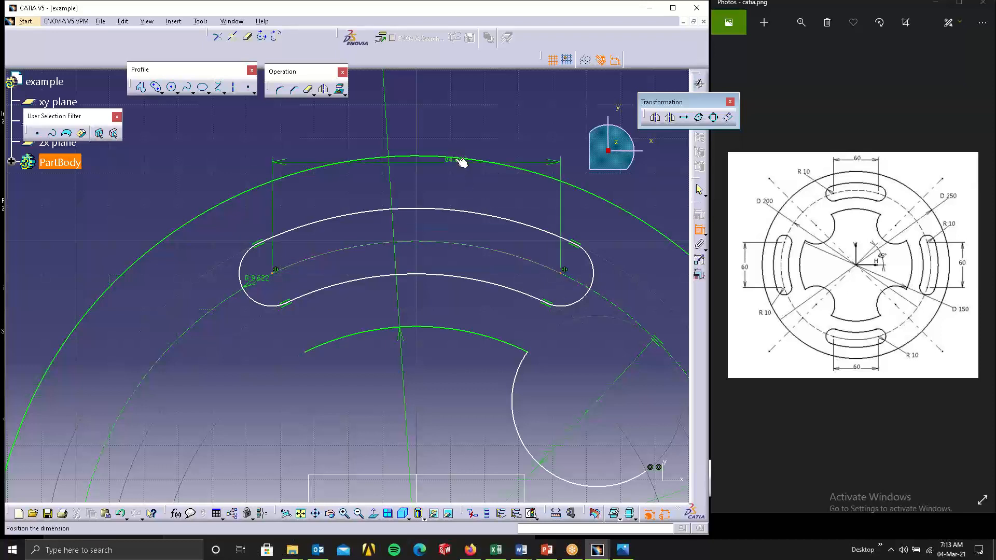
click(451, 123)
double_click(451, 123)
text(6)
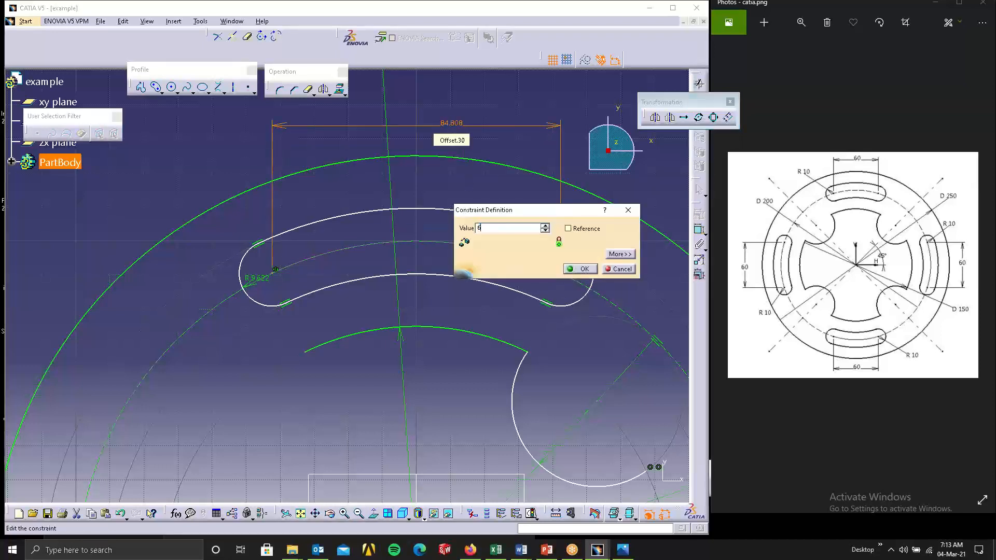
text(0)
key(Return)
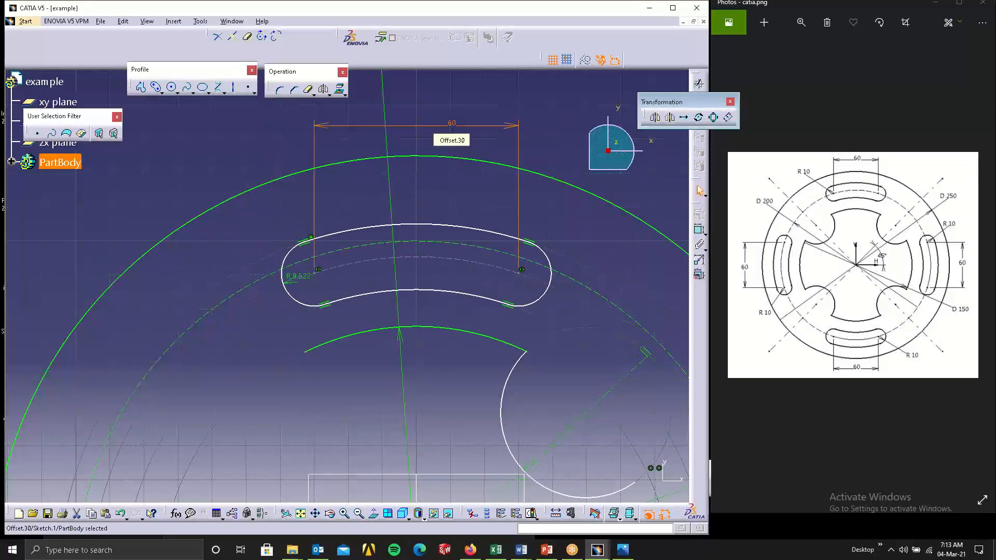
- Set the slot's end radius to 10 mm
double_click(309, 279)
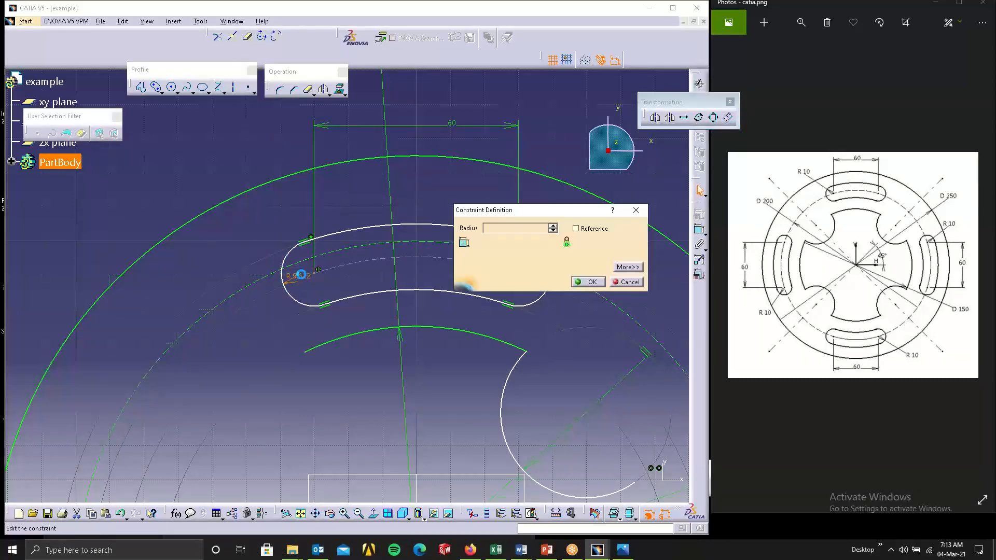
text(10mm)
key(Return)
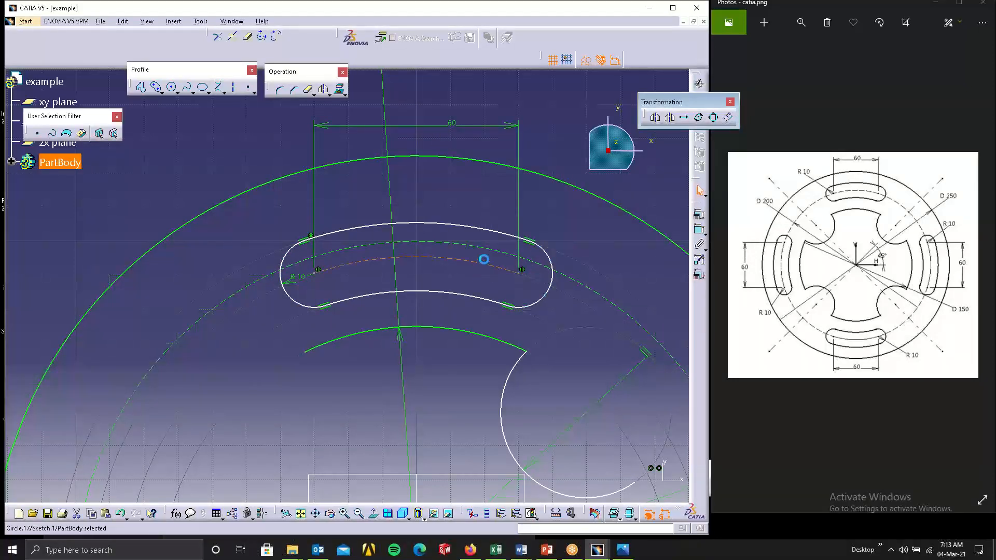
- Make the slot's centre arc coincident with the dashed 200 mm construction circle
click(699, 215)
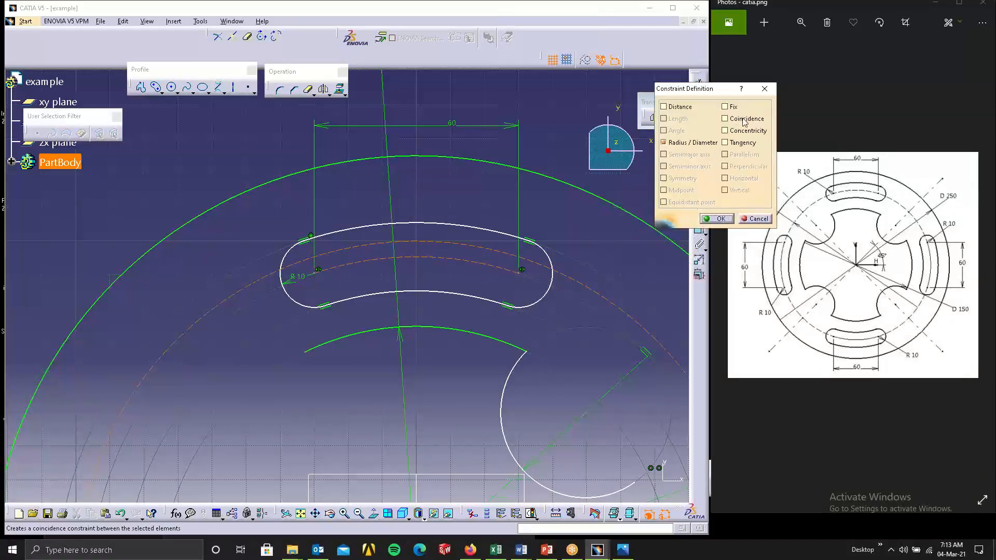
click(725, 119)
click(722, 220)
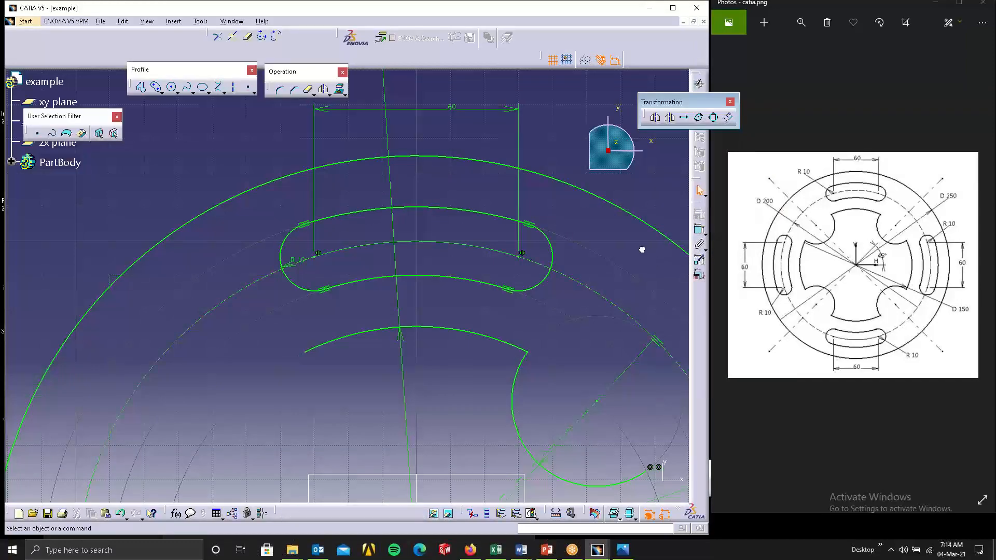
middle_click(527, 283)
mouse_move(680, 306)
middle_down()
mouse_move(543, 349)
mouse_move(361, 354)
mouse_move(493, 141)
mouse_move(518, 253)
mouse_move(341, 197)
mouse_move(368, 308)
mouse_move(396, 231)
middle_up()
click(609, 221)
middle_drag(609, 222, 651, 279)
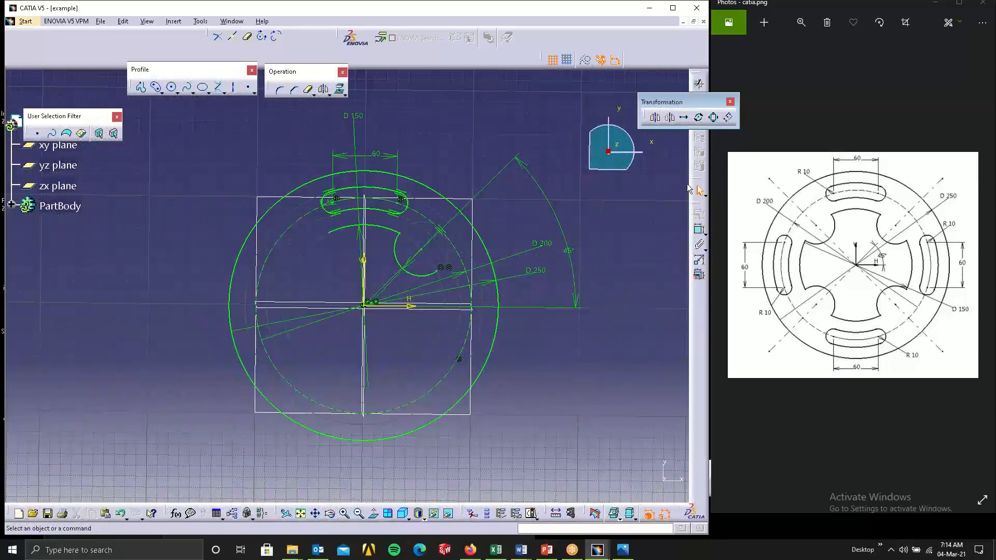
click(699, 117)
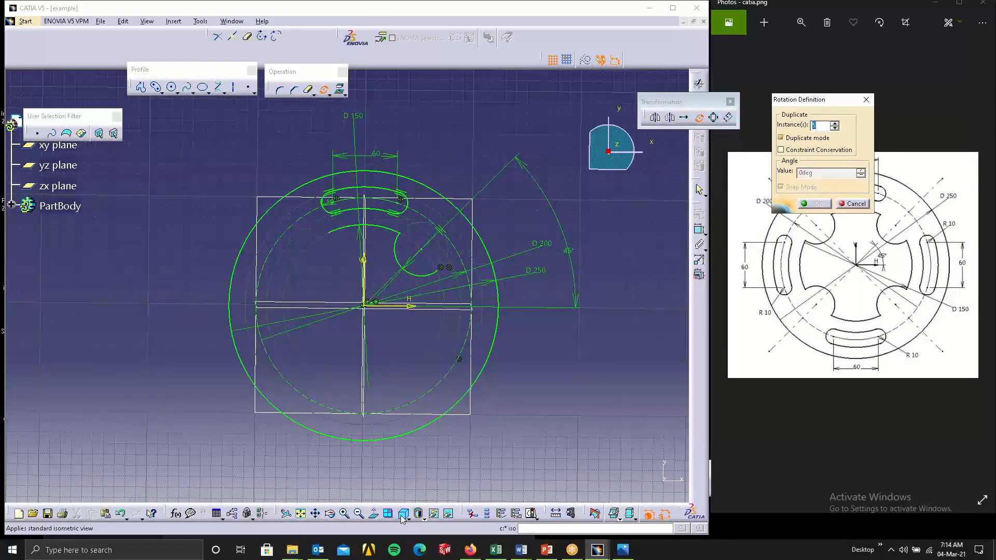
click(374, 515)
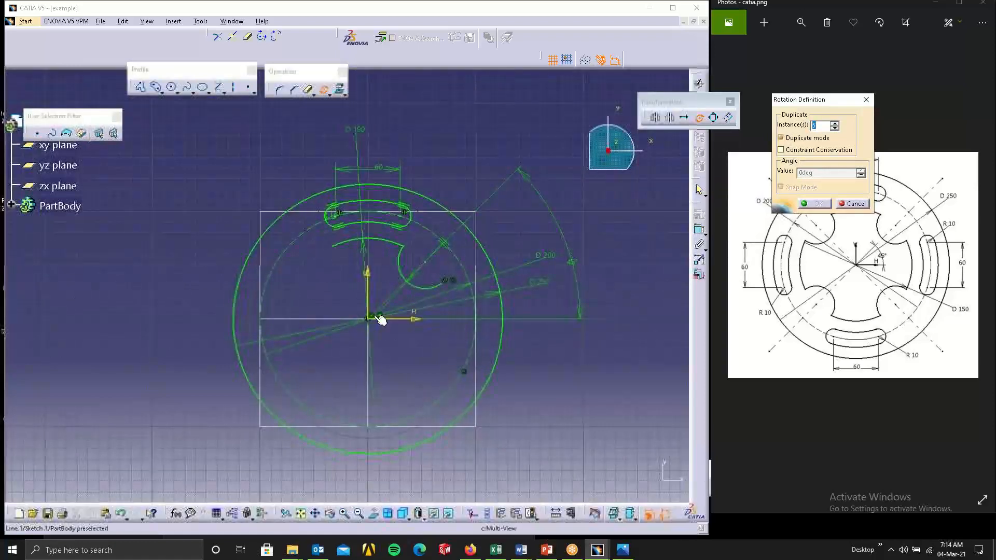
click(373, 318)
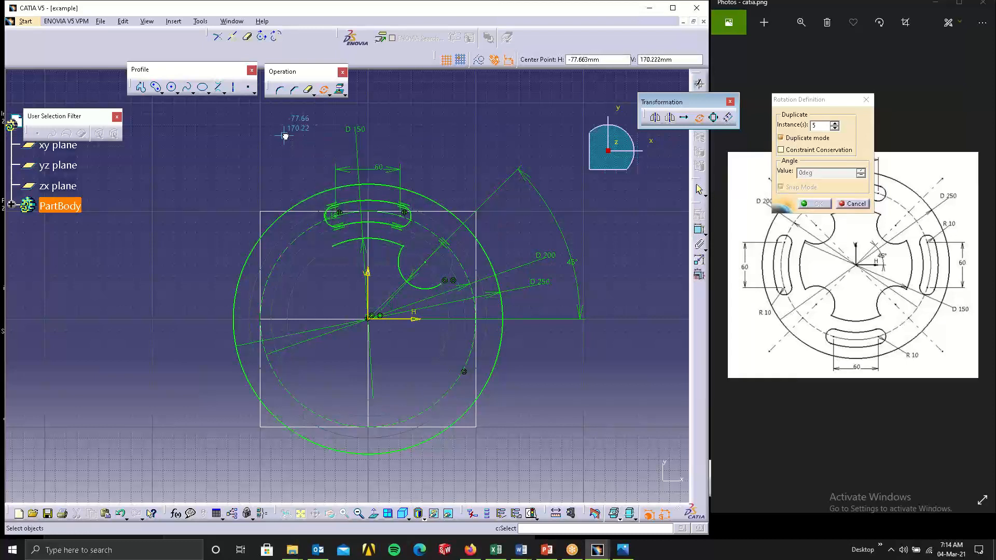
click(465, 286)
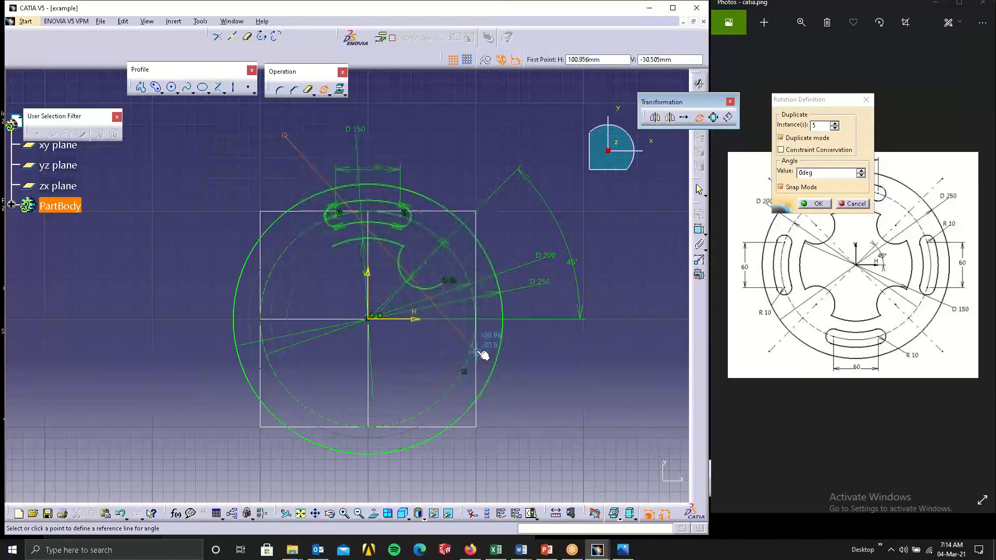
key(Escape)
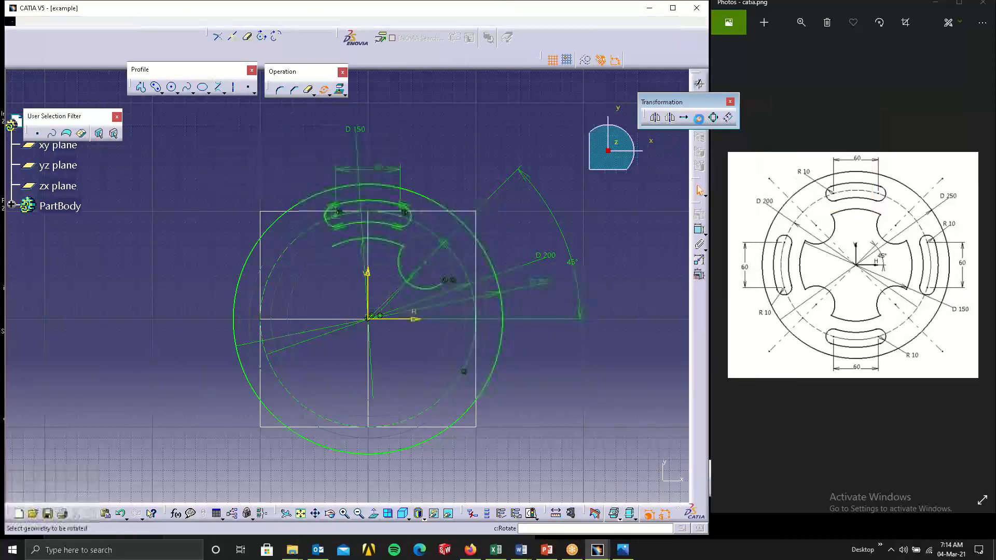
- Rotate the 60 mm slot, the inner arc and the notch about the origin, creating 3 duplicates at an angle of 360/4 degrees
click(699, 117)
drag(293, 139, 446, 295)
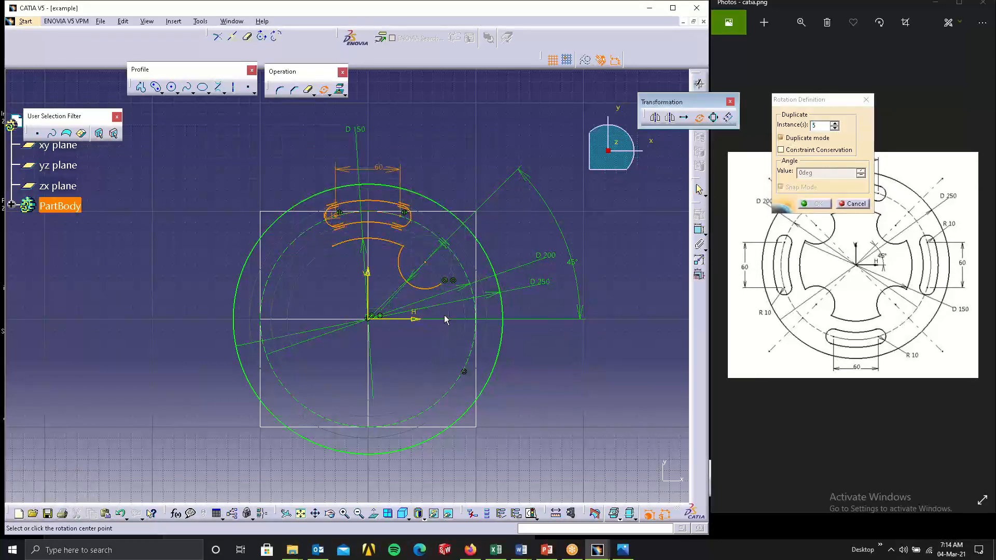
click(369, 318)
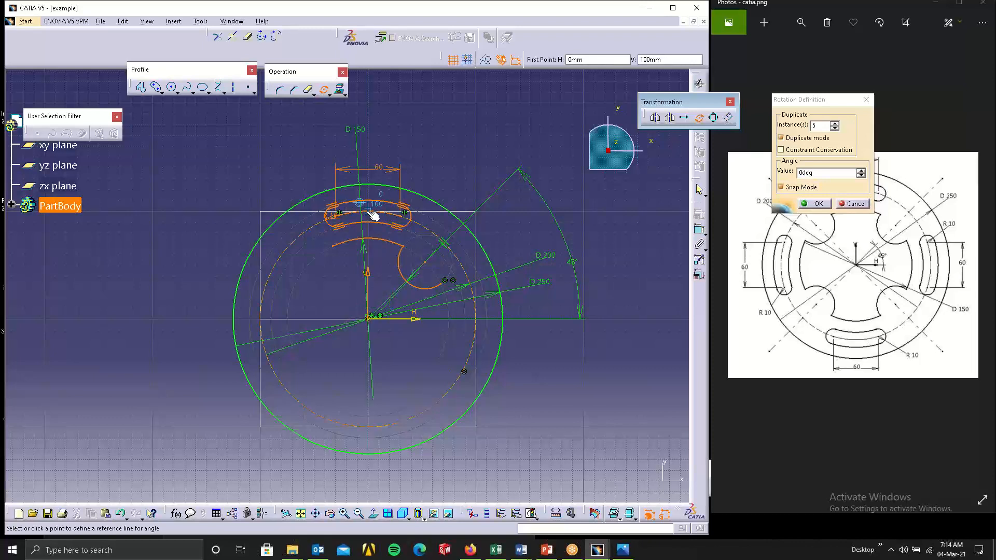
click(364, 238)
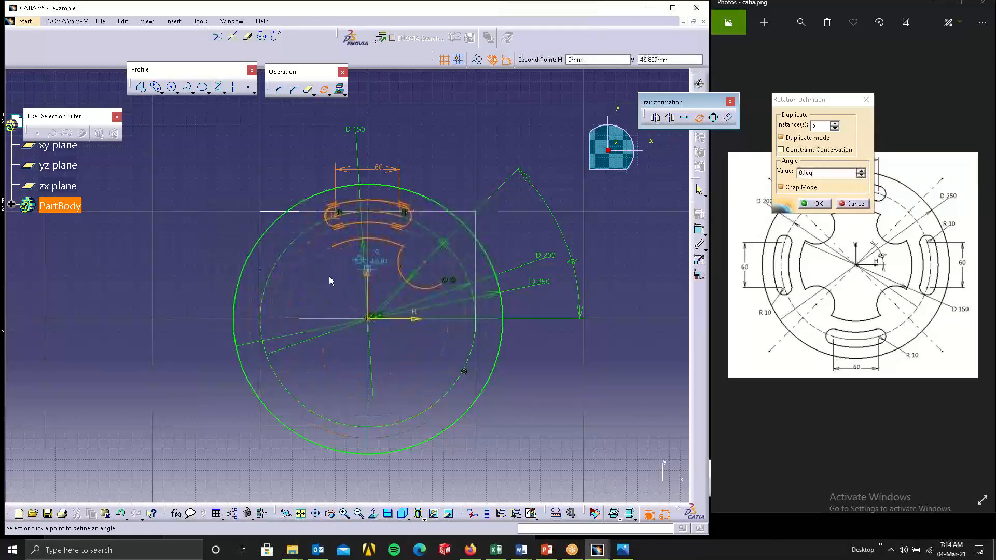
click(822, 126)
double_click(823, 127)
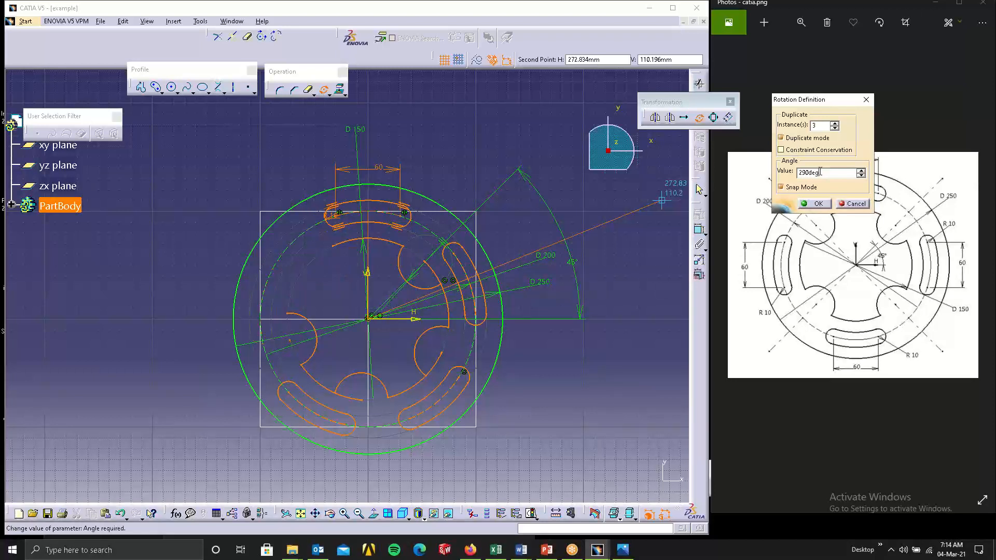
drag(823, 173, 797, 181)
text(360/4)
key(Return)
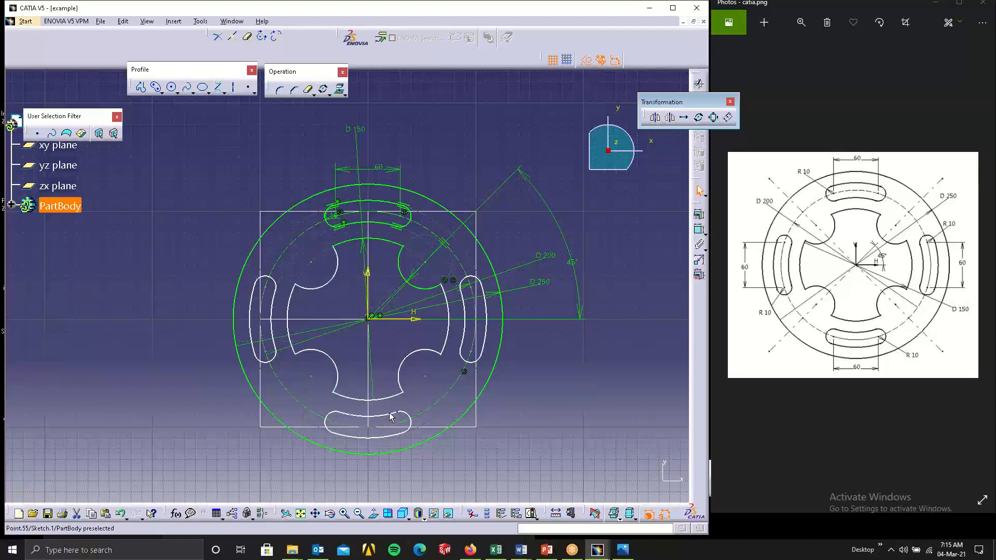
click(699, 230)
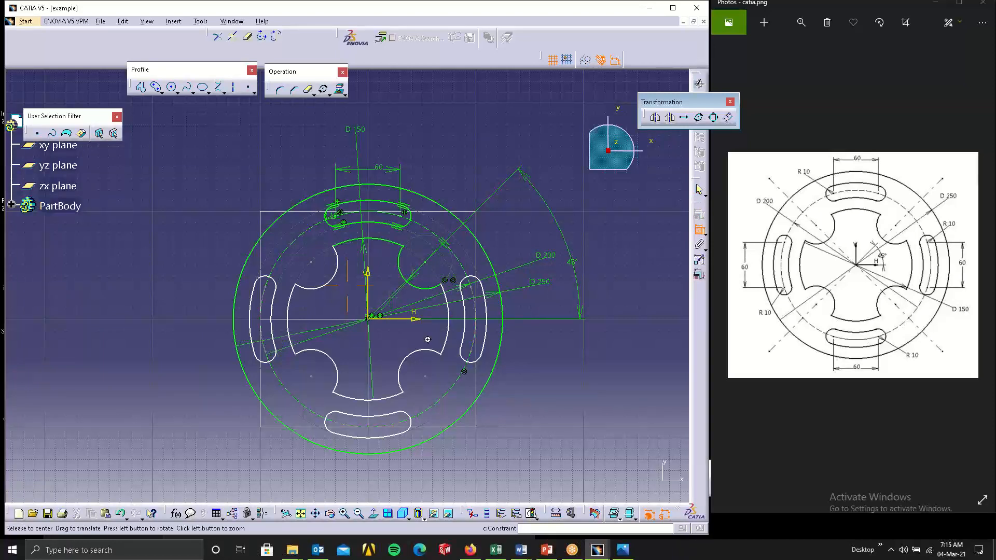
middle_drag(428, 338, 450, 285)
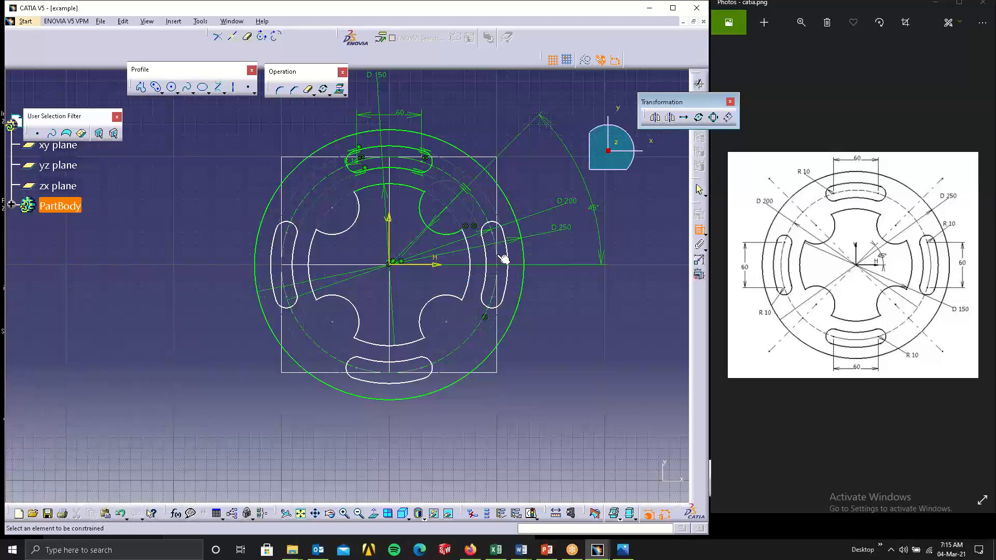
click(699, 232)
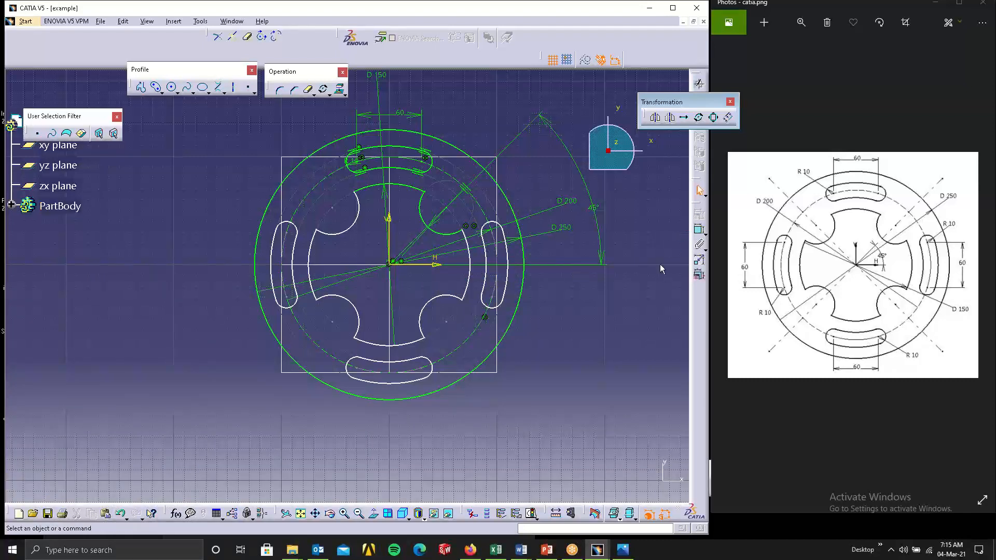
- Add a concentricity constraint between the left inner arc and the dashed 200 mm construction circle
middle_drag(547, 321, 559, 264)
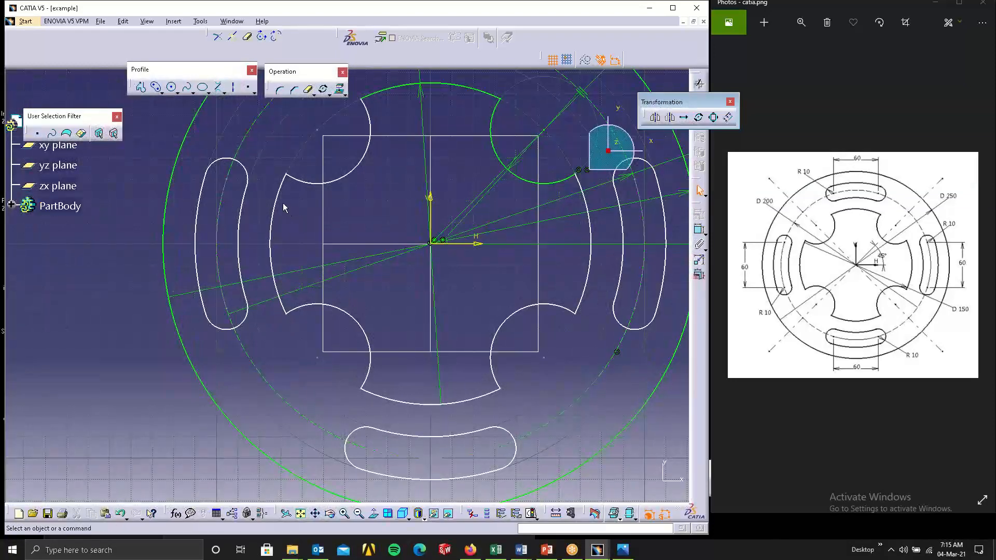
middle_drag(368, 247, 338, 275)
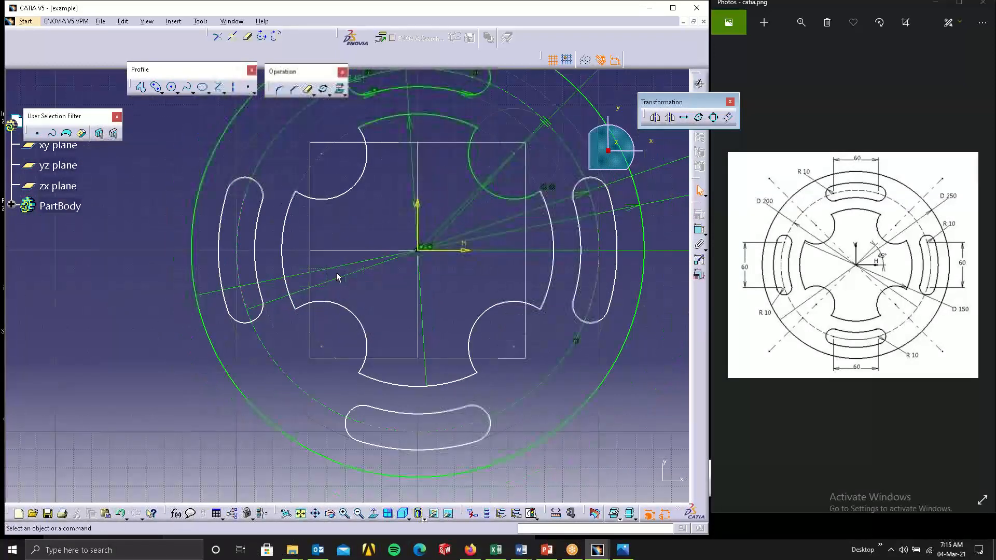
click(286, 228)
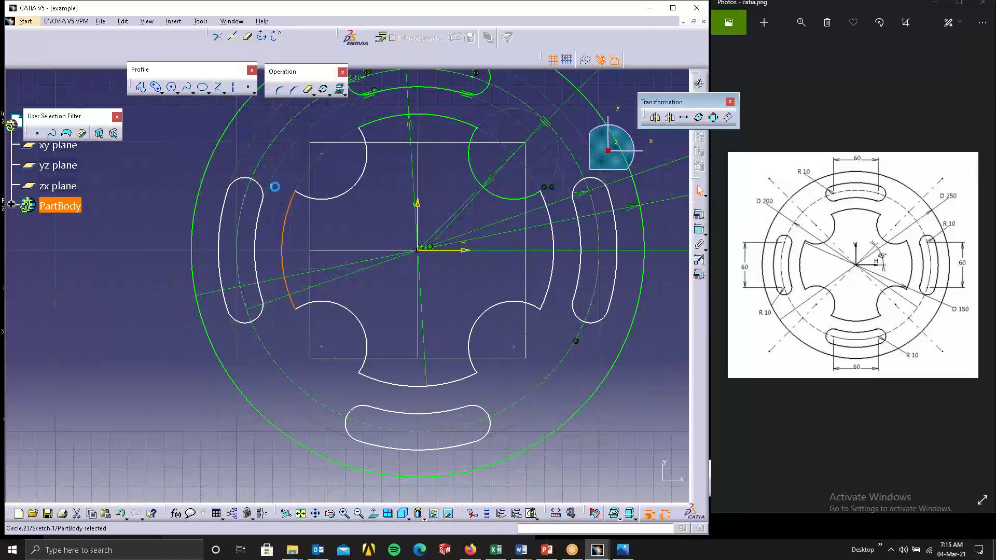
ctrl+click(264, 161)
click(699, 215)
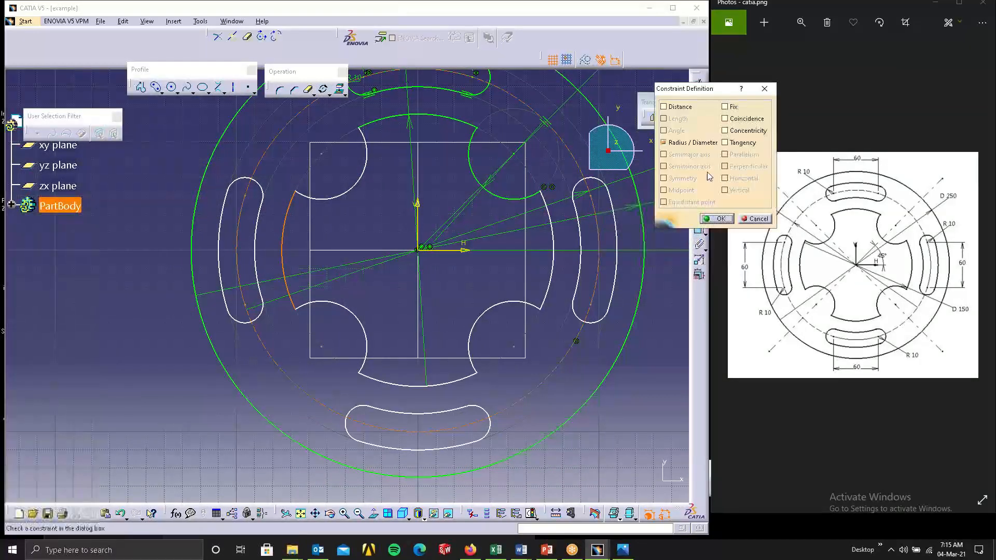
click(746, 130)
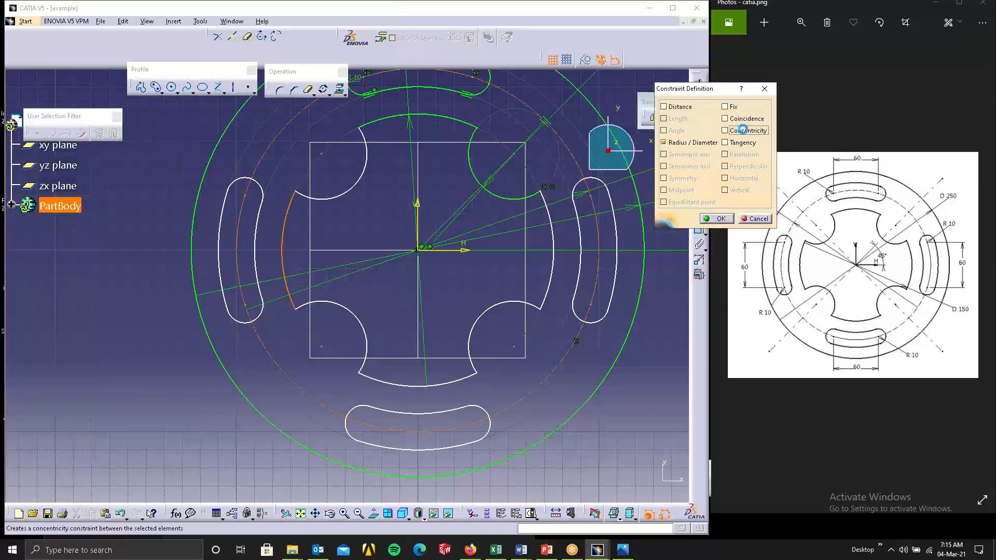
click(716, 219)
- Make the lower inner arc concentric with the plate's outer 250 mm circle
click(417, 386)
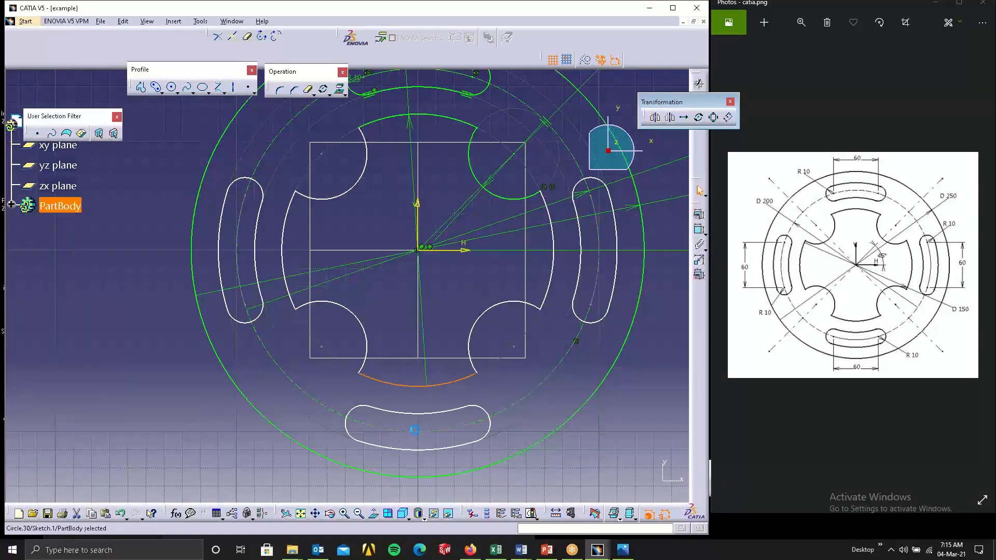
ctrl+click(541, 451)
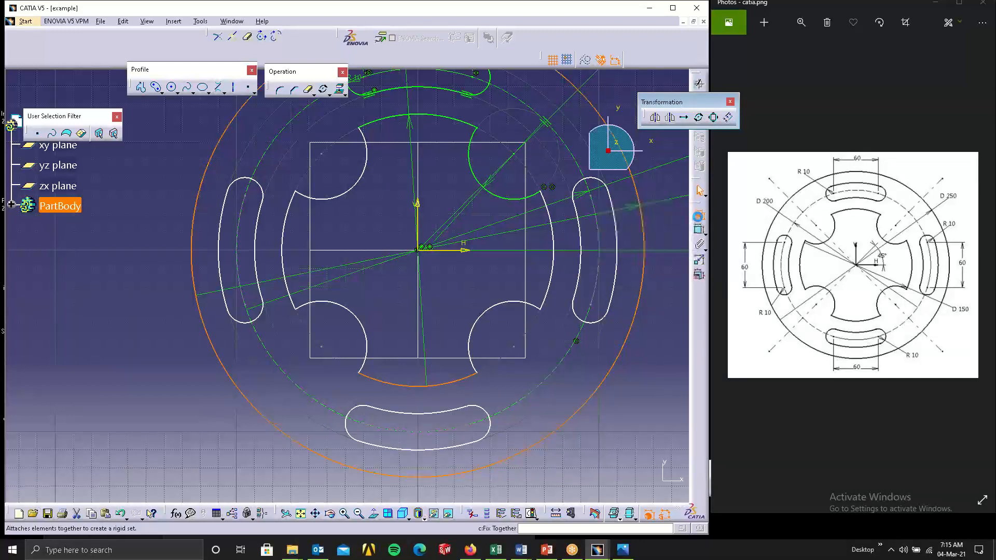
click(698, 214)
click(724, 130)
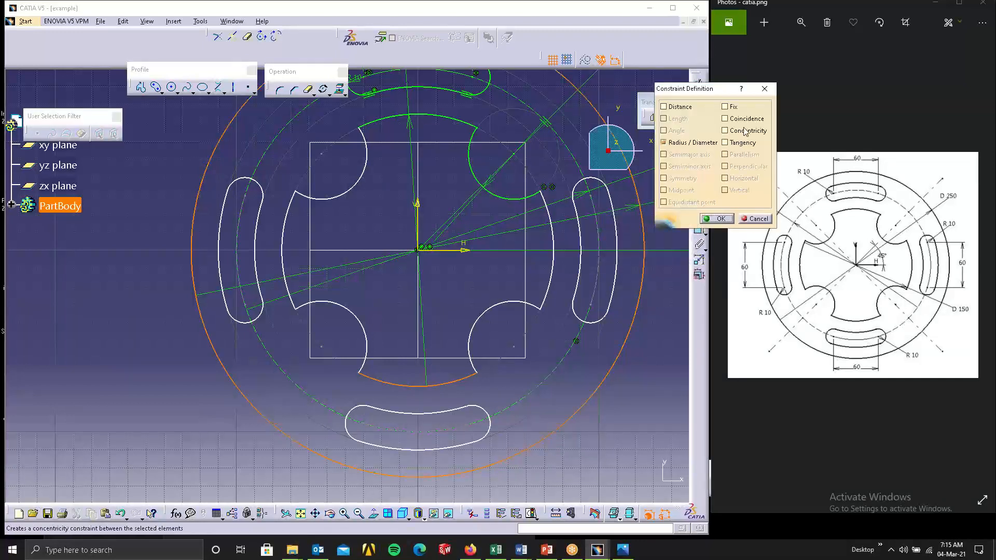
click(718, 219)
- Constrain the right inner arc to be concentric with the plate's outer circle
click(553, 251)
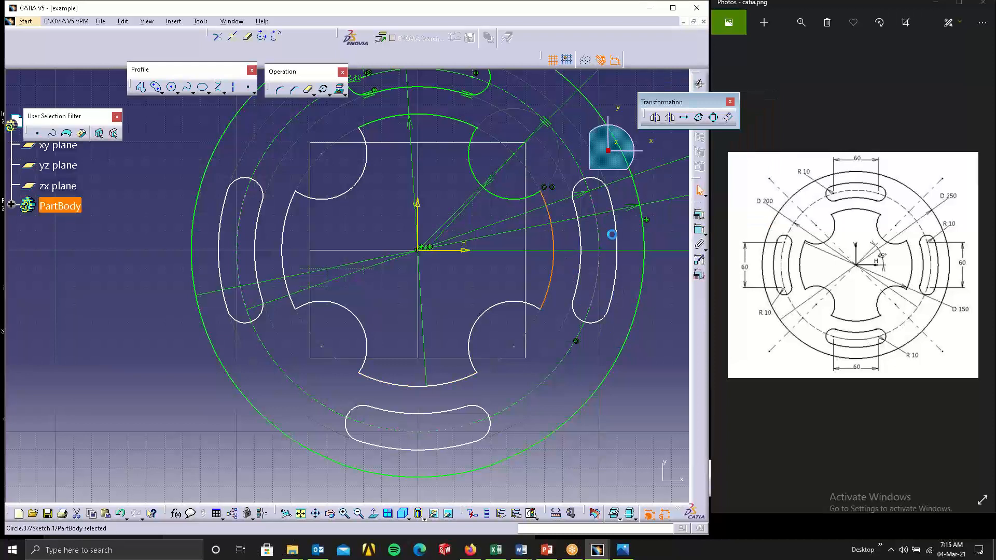
ctrl+click(648, 222)
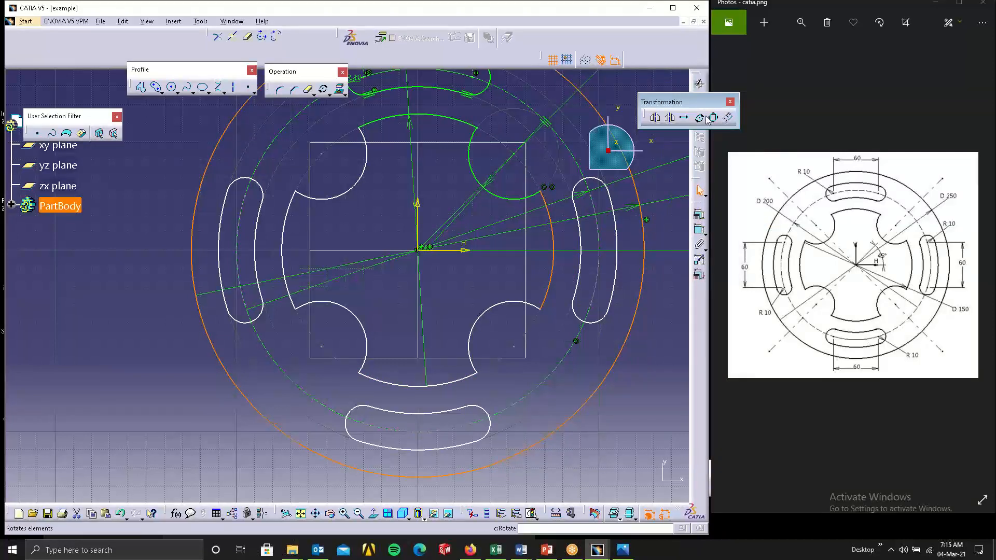
double_click(654, 98)
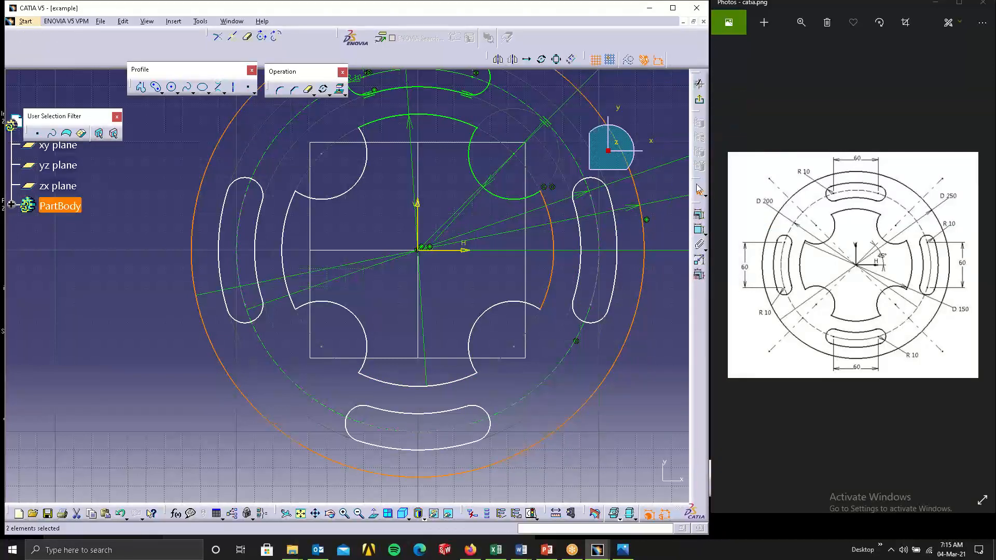
click(700, 217)
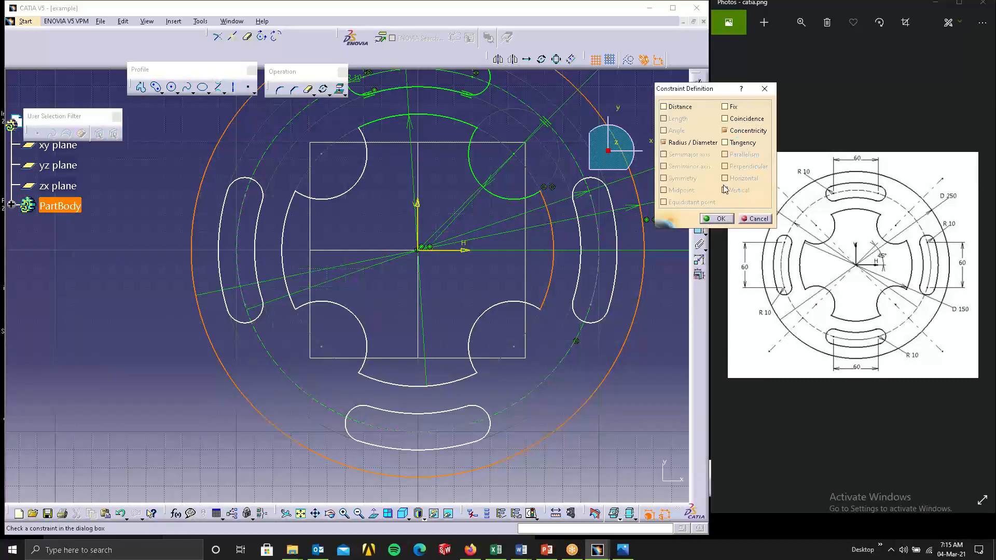
click(717, 219)
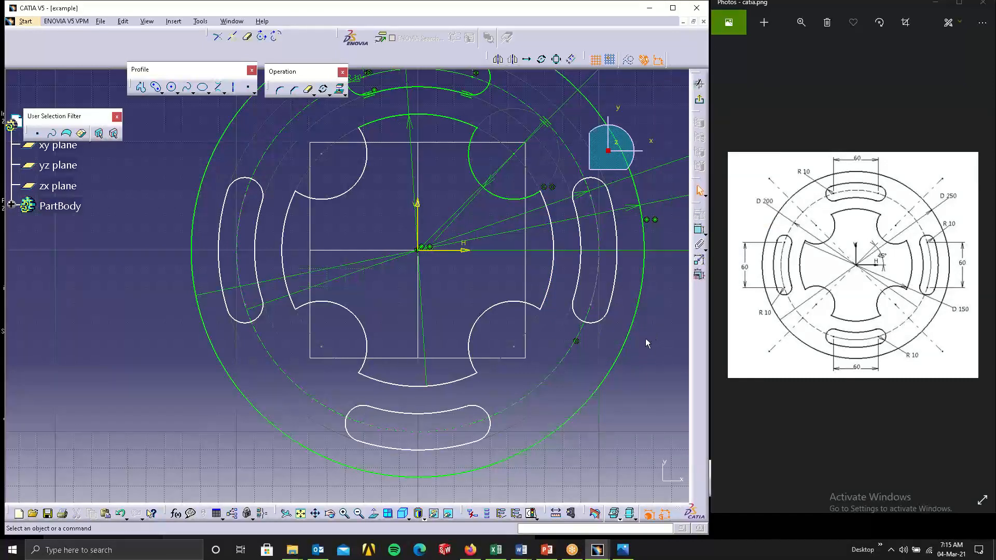
- Dimension the radii of the left, lower and right inner arcs
mouse_move(485, 321)
middle_down()
mouse_move(480, 412)
mouse_move(489, 416)
mouse_move(471, 384)
middle_up()
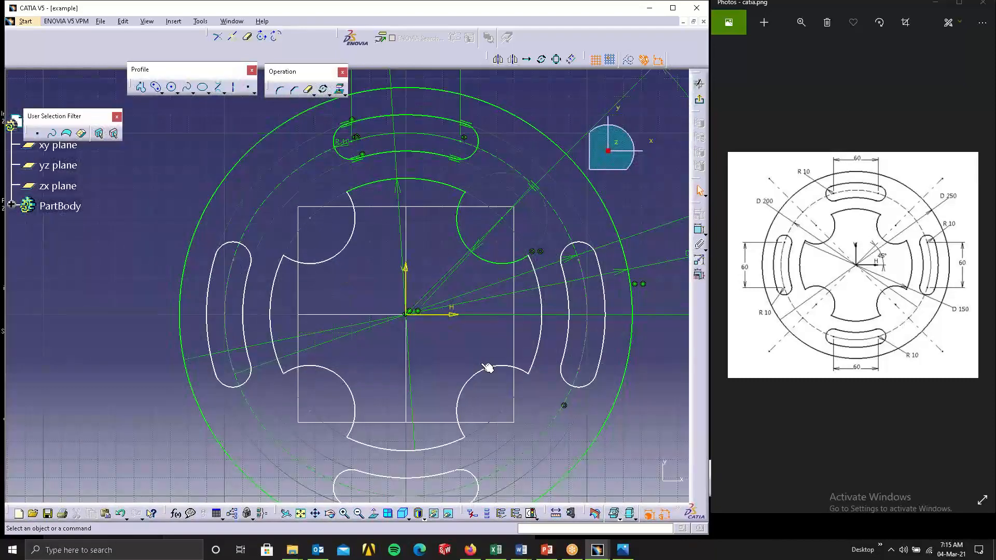
click(699, 232)
click(281, 290)
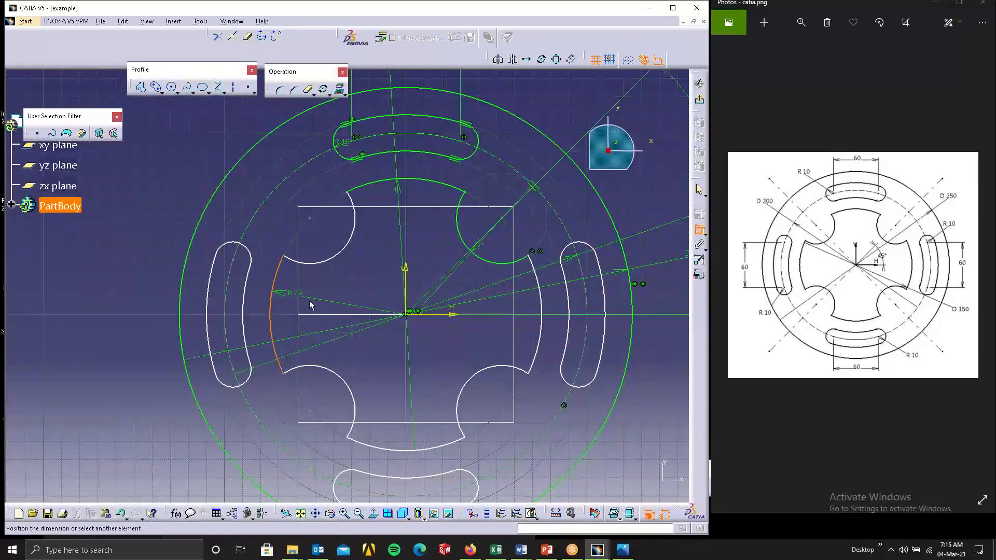
click(380, 447)
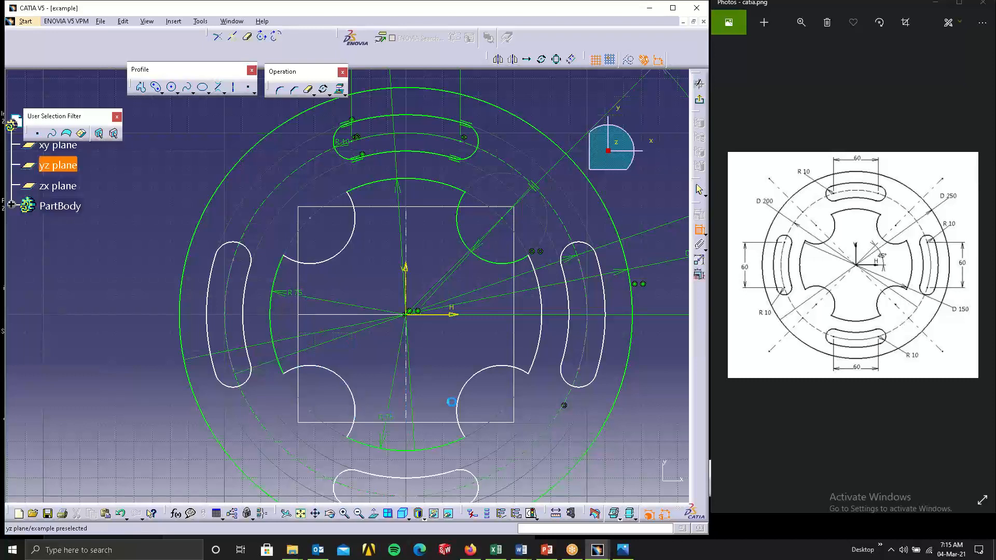
click(540, 330)
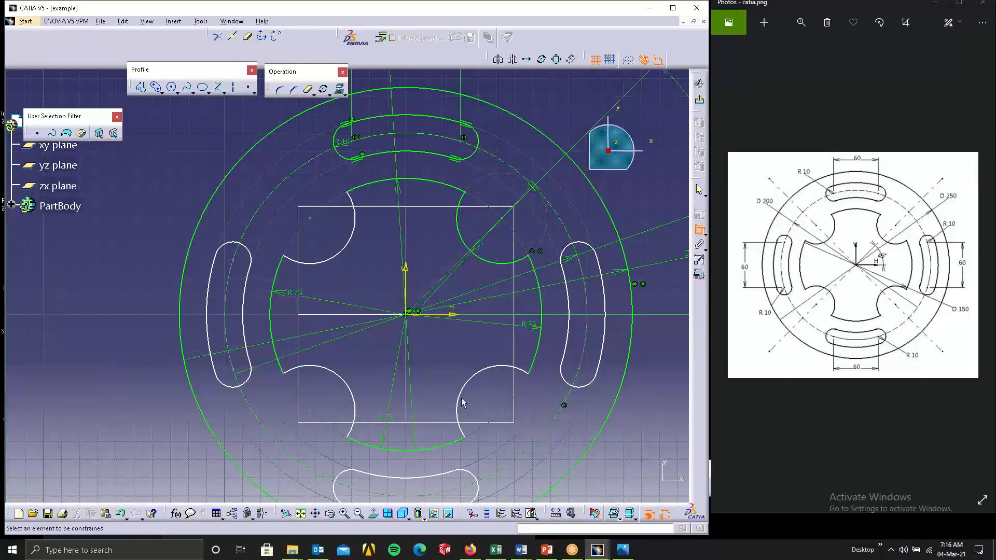
- Dimension the radii of the lower-right, lower-left and upper-left notch arcs
click(473, 379)
click(344, 382)
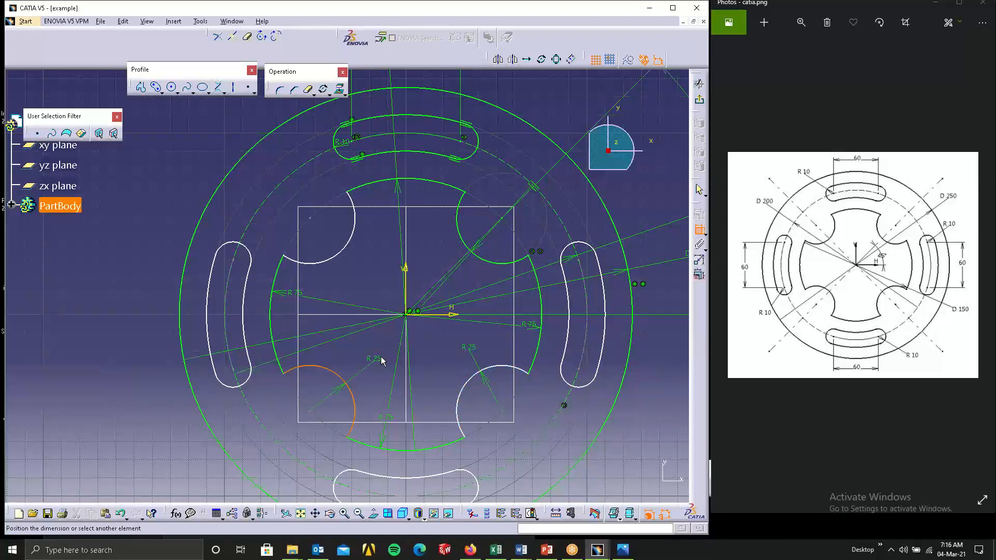
click(350, 251)
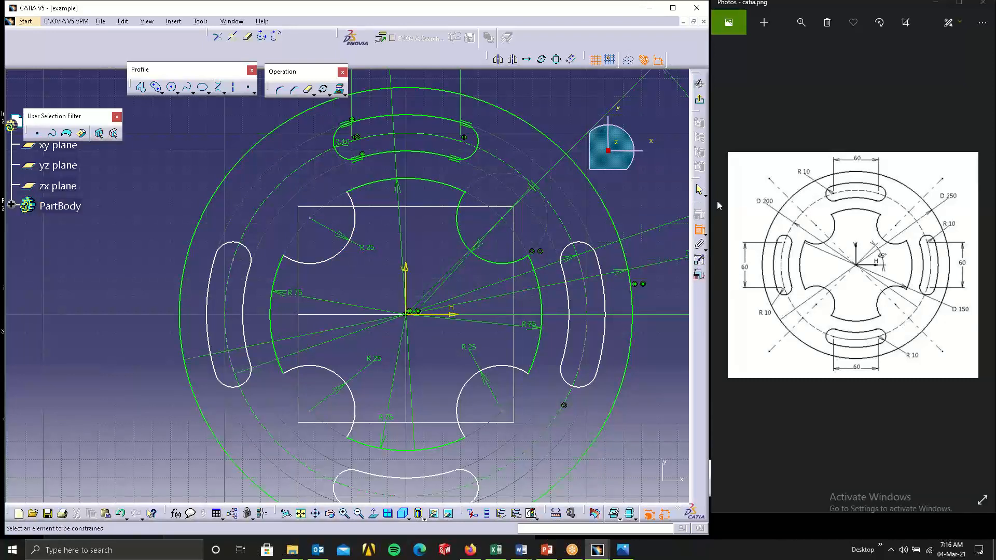
click(699, 232)
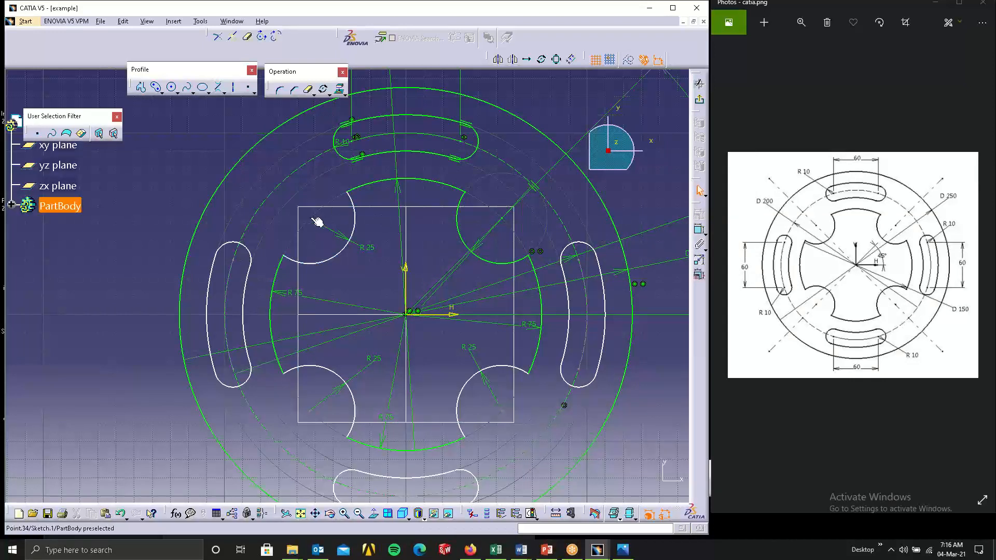
- Try to apply a concentricity constraint between the upper-left notch's centre point and the upper inner arc
click(384, 180)
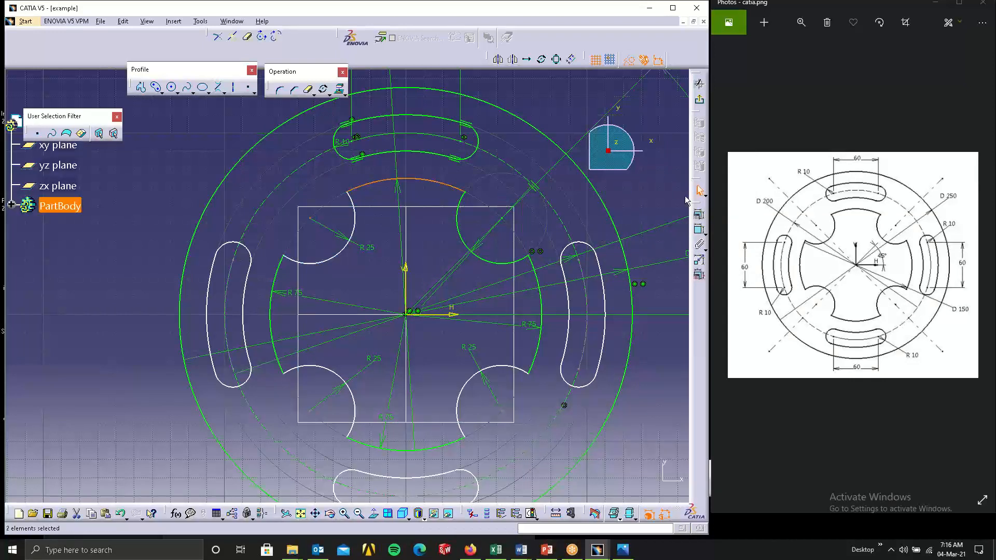
click(699, 228)
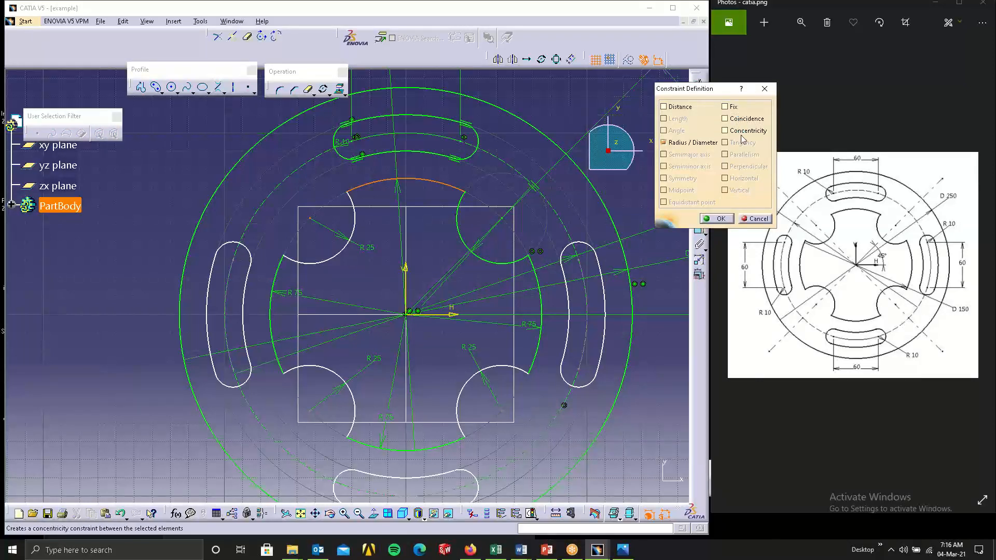
click(725, 130)
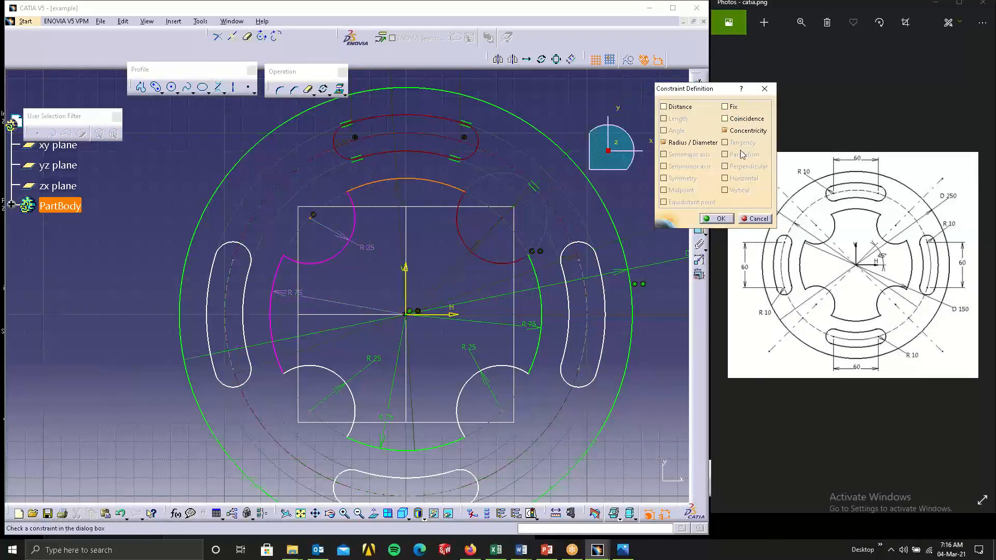
click(742, 219)
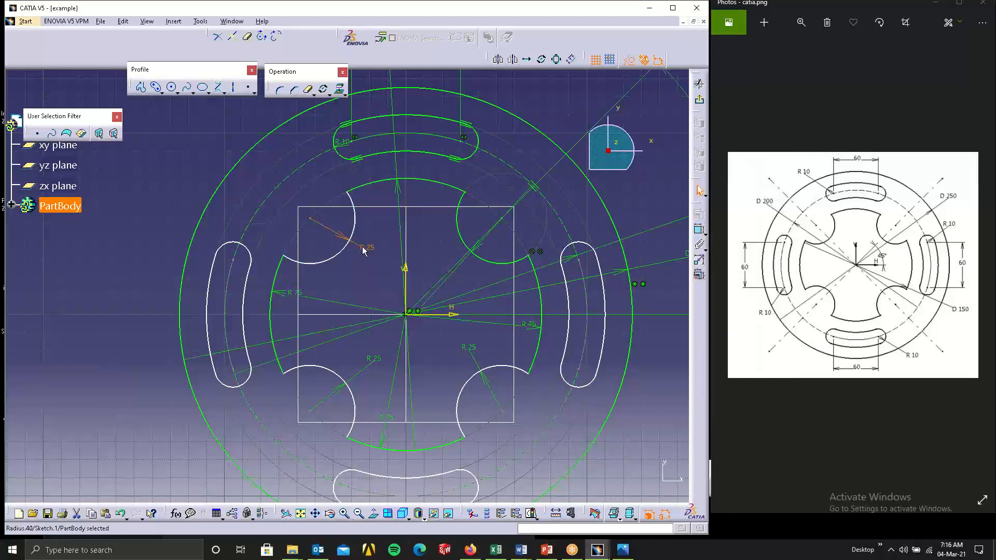
- Delete the radius dimension of the upper-left notch
key(Escape)
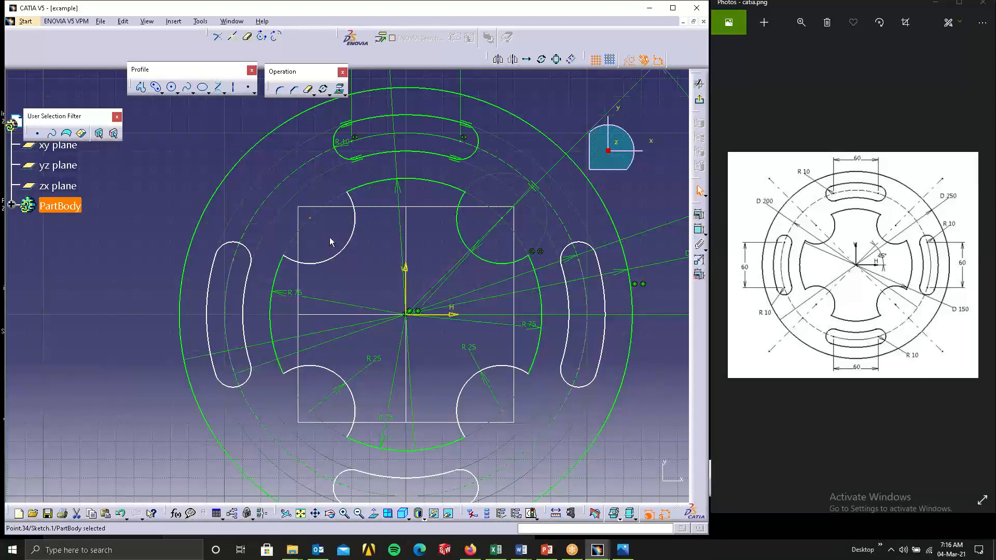
click(329, 231)
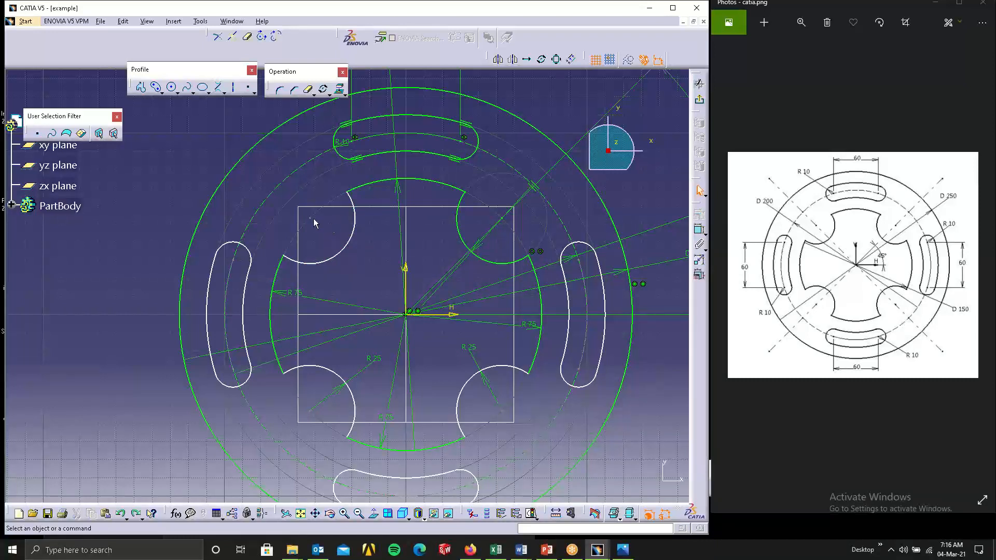
click(551, 210)
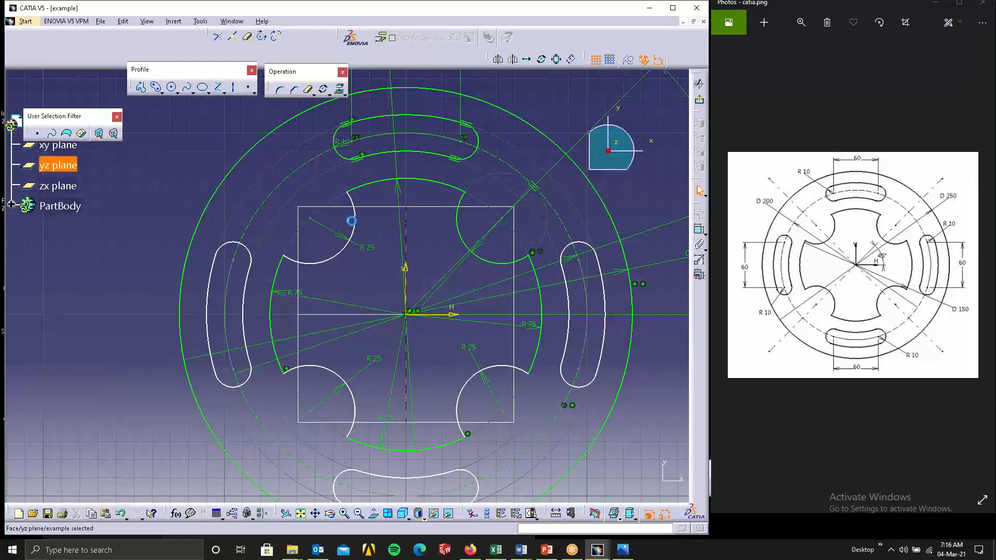
- Constrain the upper-left notch's centre point to be coincident with the upper inner arc
click(312, 219)
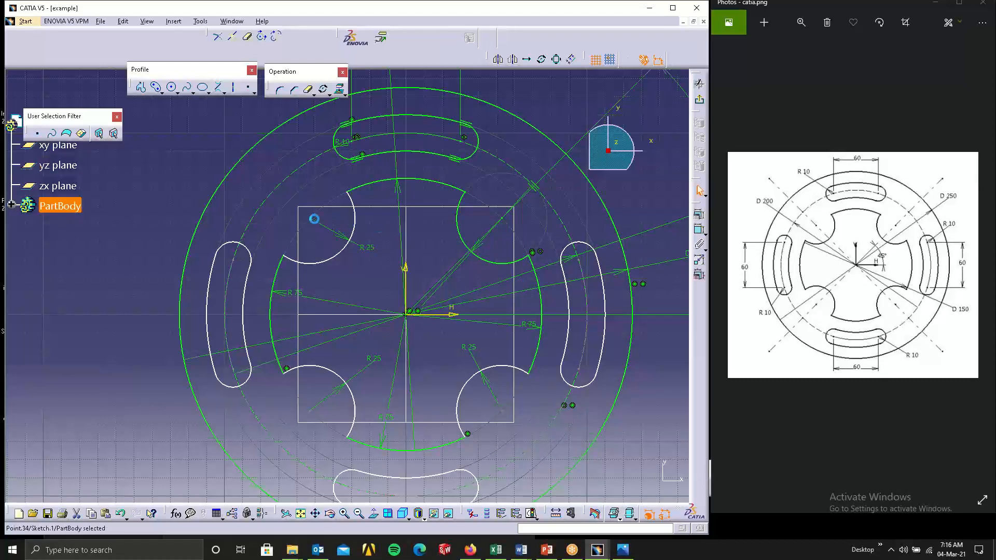
ctrl+click(391, 180)
click(700, 229)
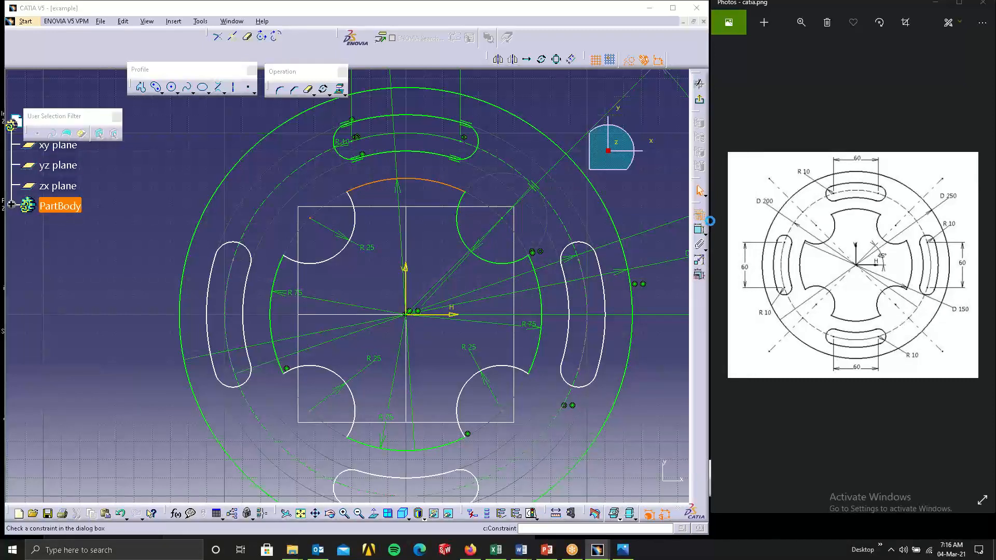
click(725, 118)
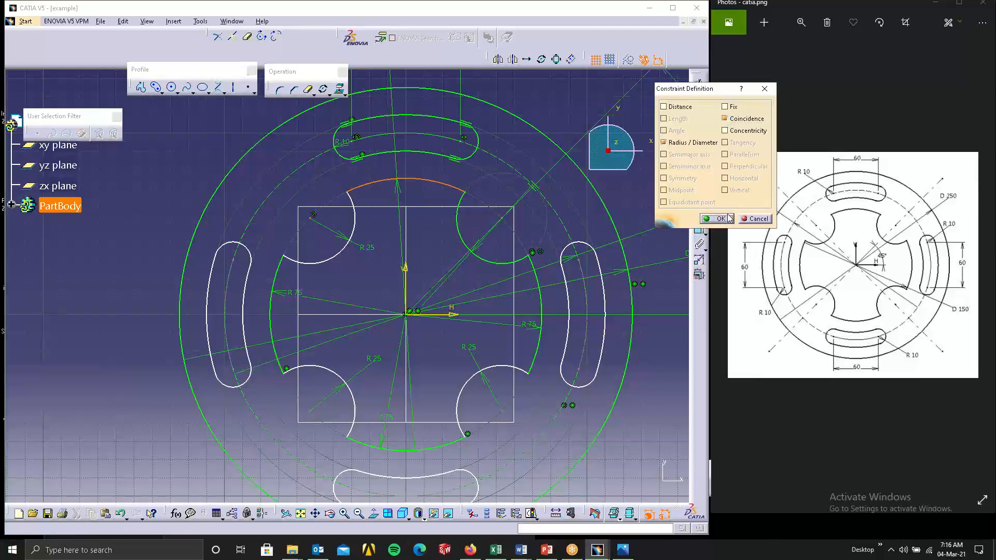
click(718, 218)
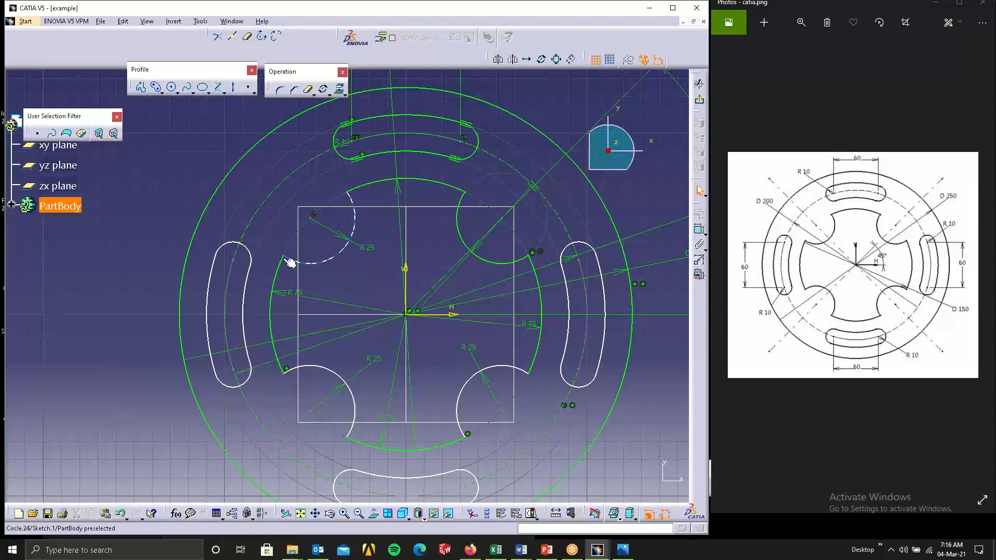
- Move the upper-left notch arc slightly to test its remaining freedom, and undo the move
click(318, 262)
drag(317, 262, 333, 285)
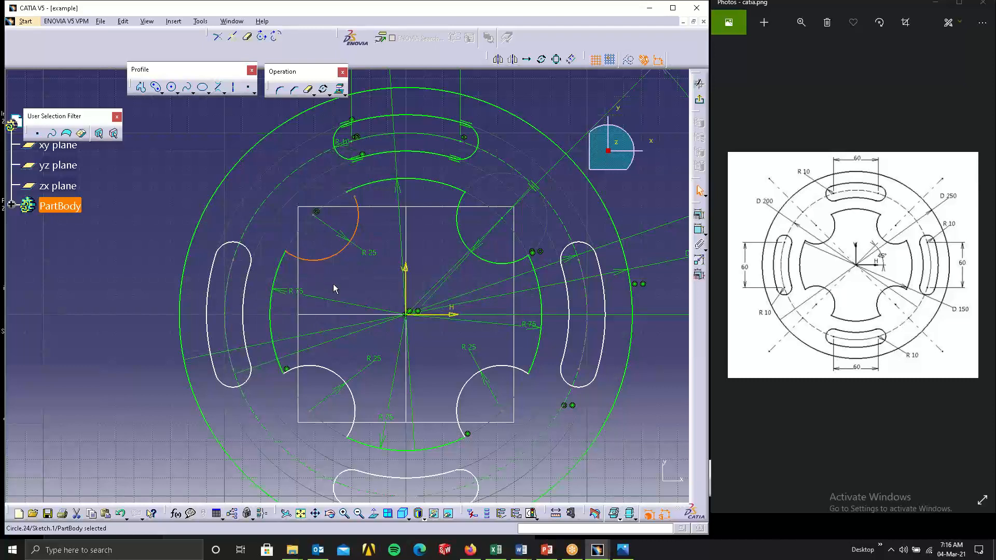
click(333, 284)
key(ctrl+z)
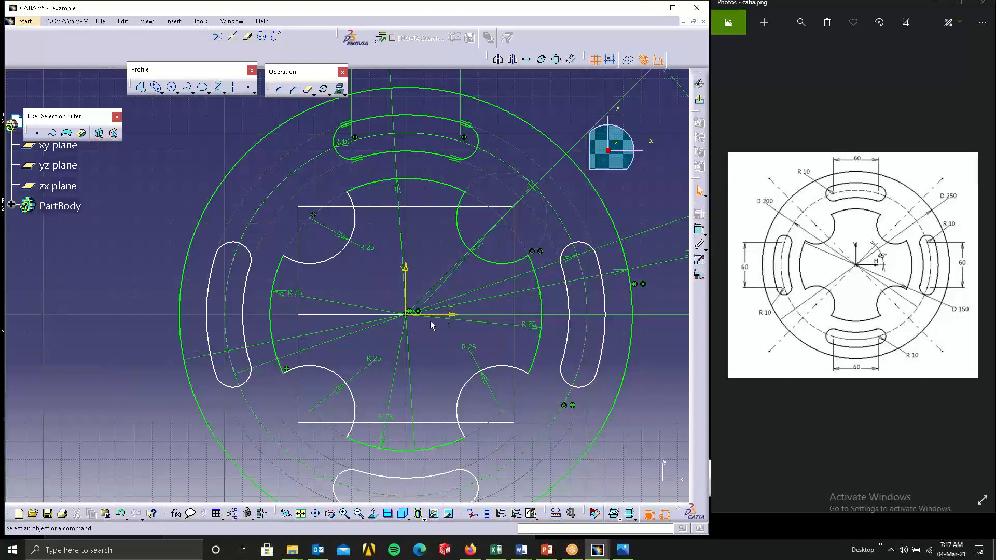
- Make the left slot's centre arc coincident with the 200 mm construction circle
click(228, 271)
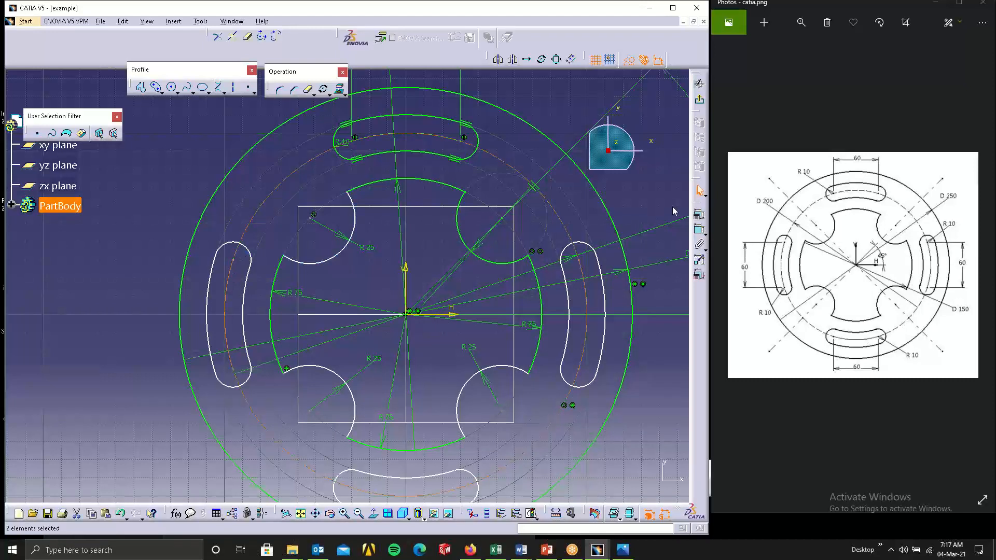
click(699, 214)
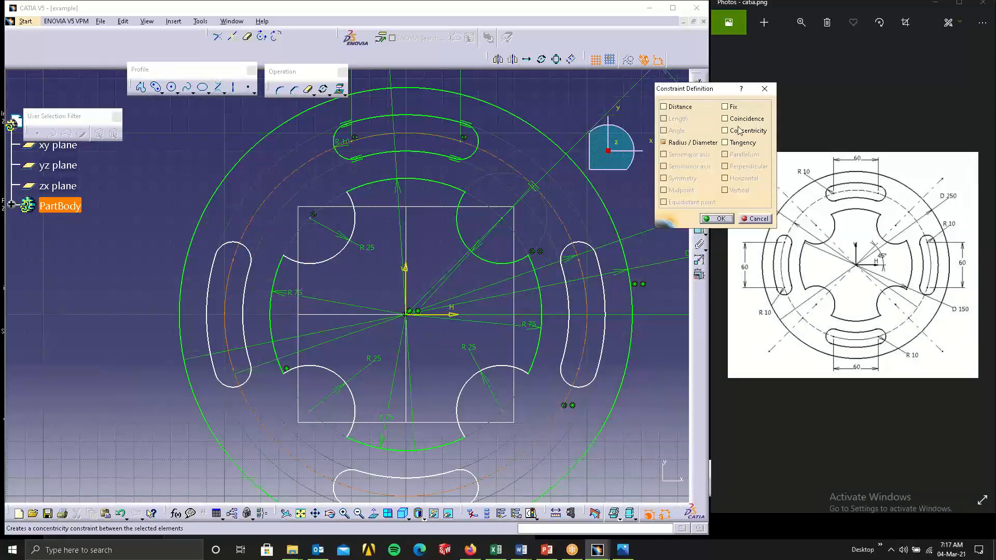
click(725, 119)
click(718, 219)
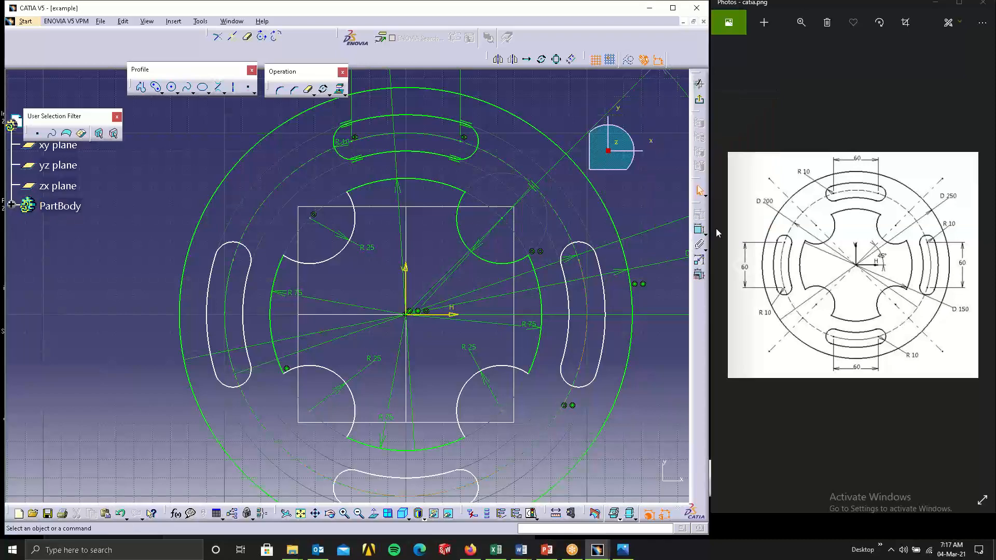
- Make the centre arcs of the lower and right slots coincident with the 200 mm construction circle
middle_drag(460, 413, 431, 320)
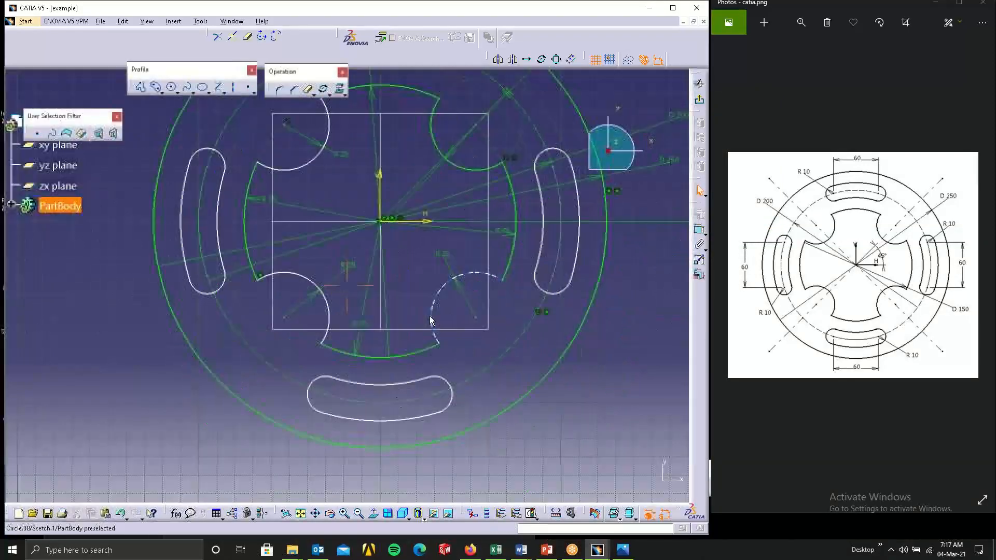
click(420, 396)
ctrl+click(483, 370)
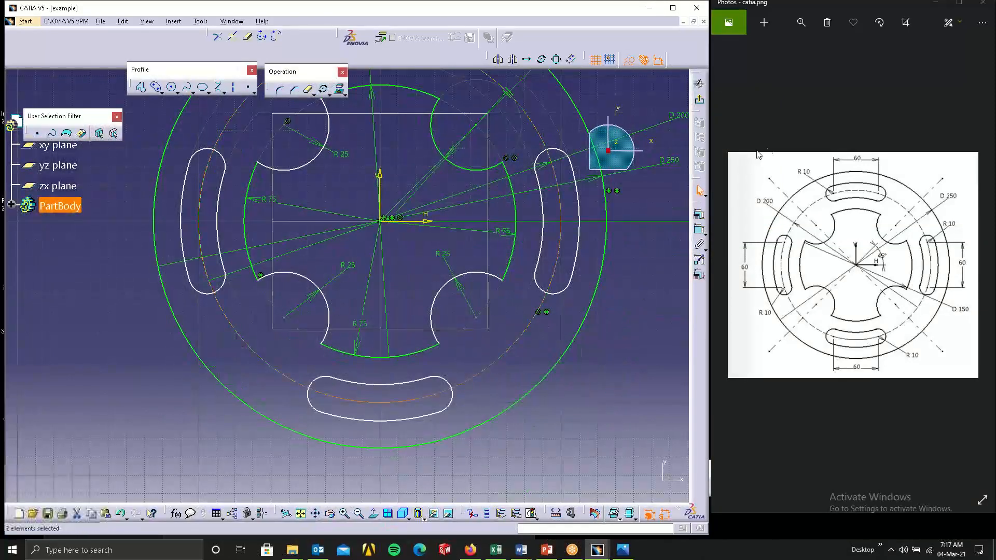
click(699, 229)
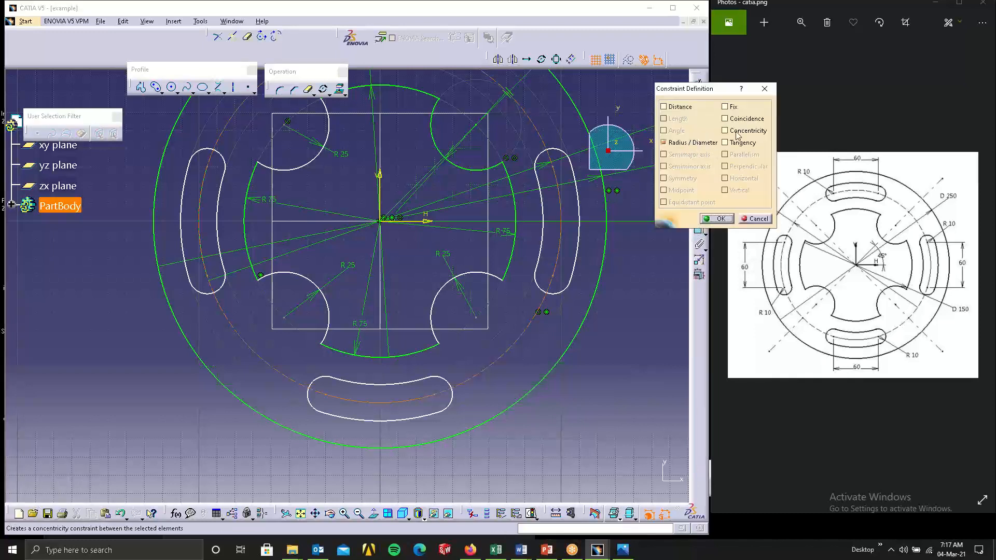
click(739, 119)
click(716, 219)
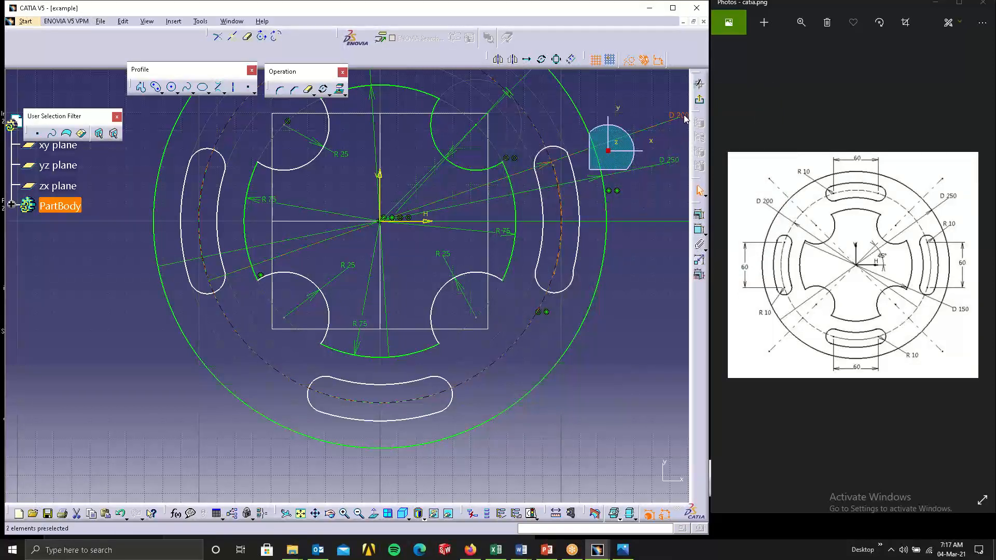
click(699, 214)
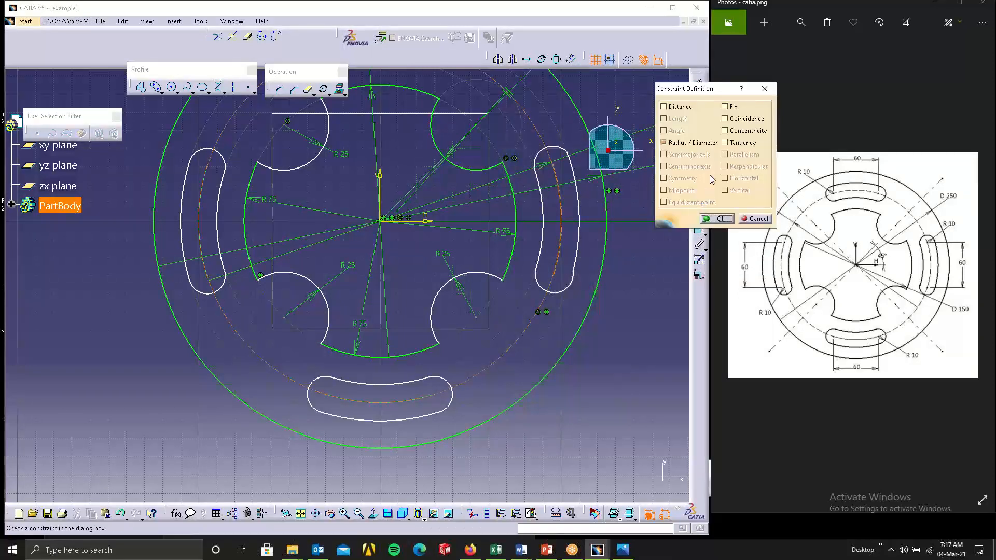
click(743, 117)
click(716, 219)
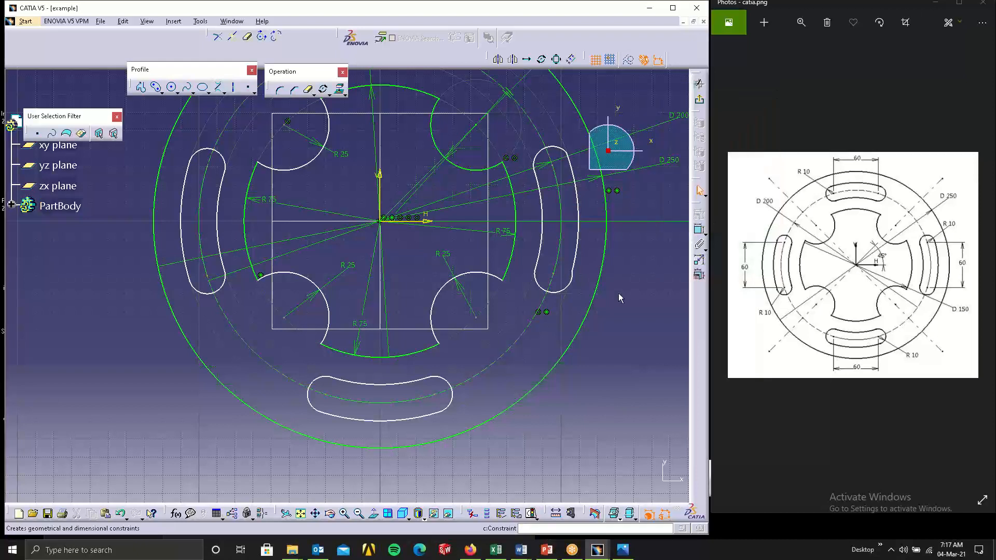
- Dimension the radius of the right slot's lower end arc and set it to 10 mm
click(699, 228)
click(567, 286)
click(567, 311)
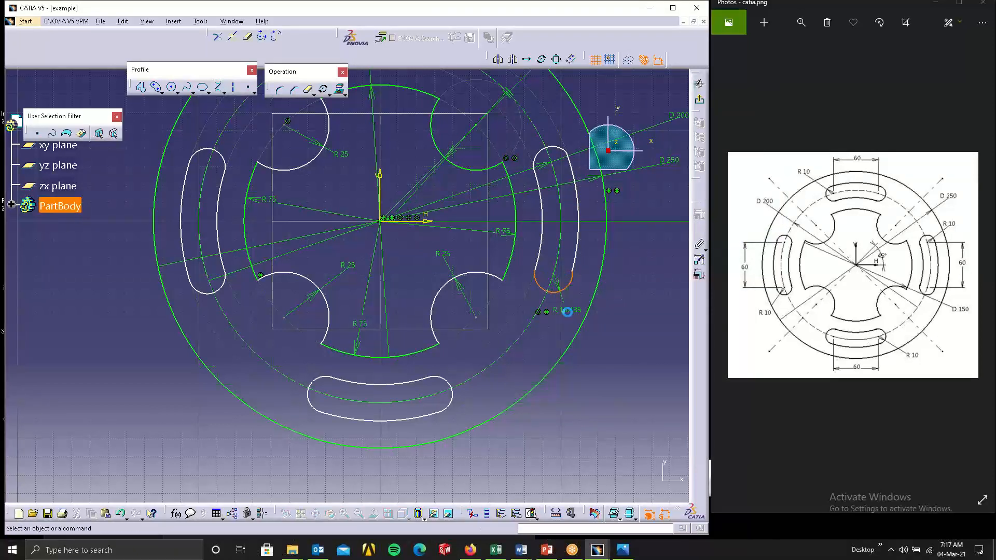
double_click(570, 314)
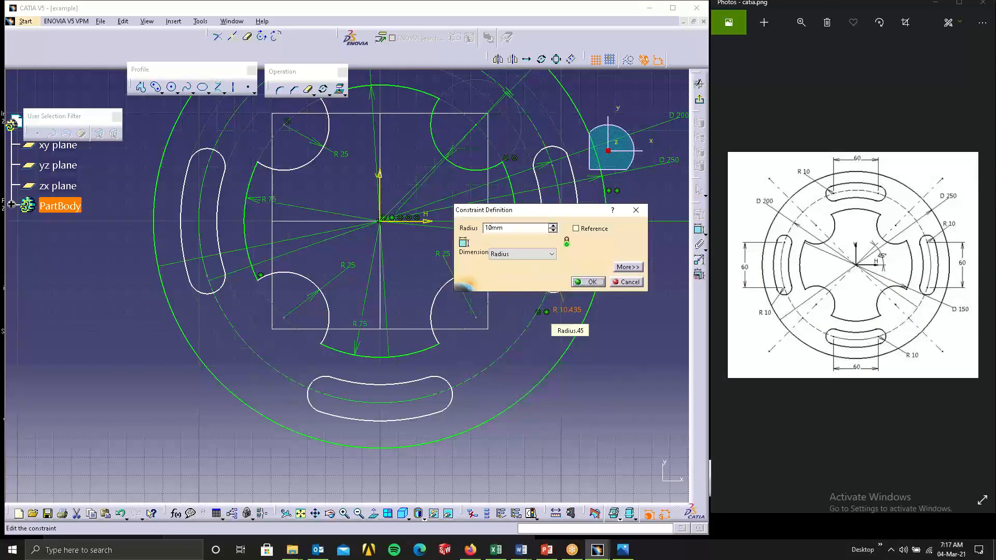
key(Return)
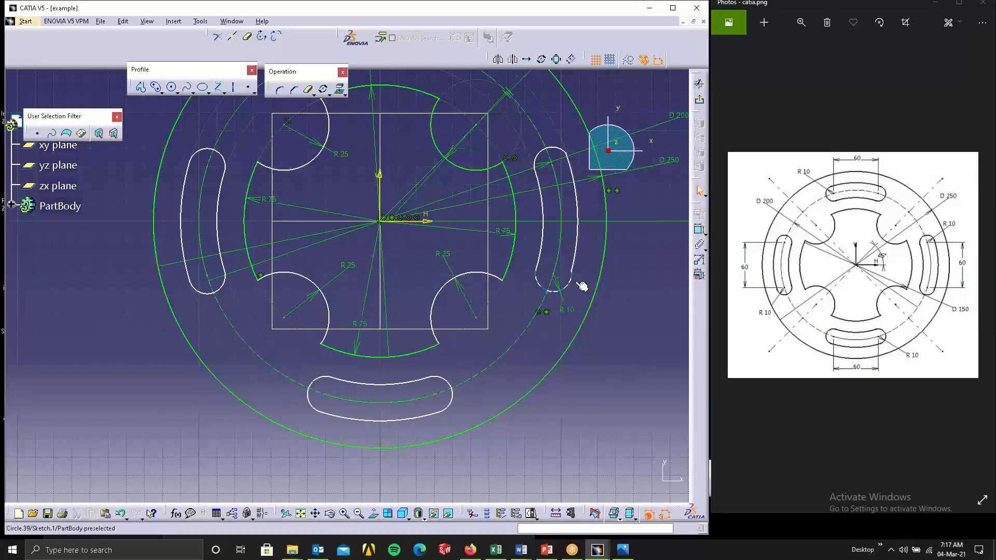
- Apply a tangency constraint between the right slot's lower end arc and its outer arc
click(571, 283)
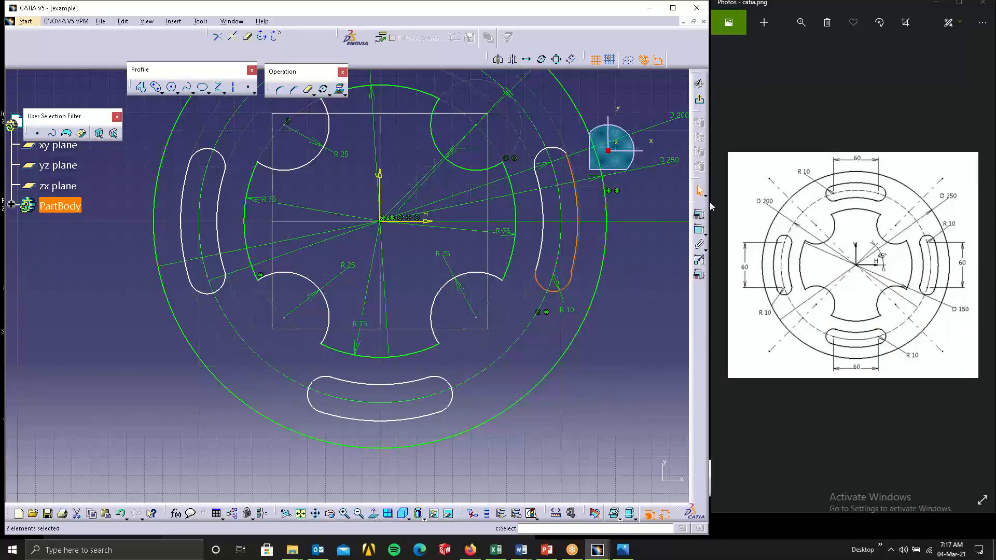
click(699, 214)
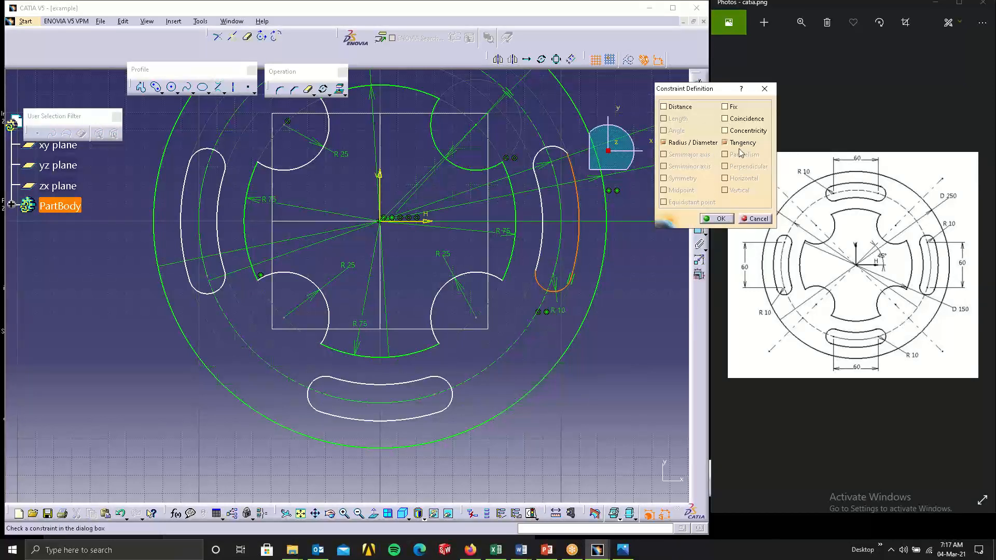
click(722, 220)
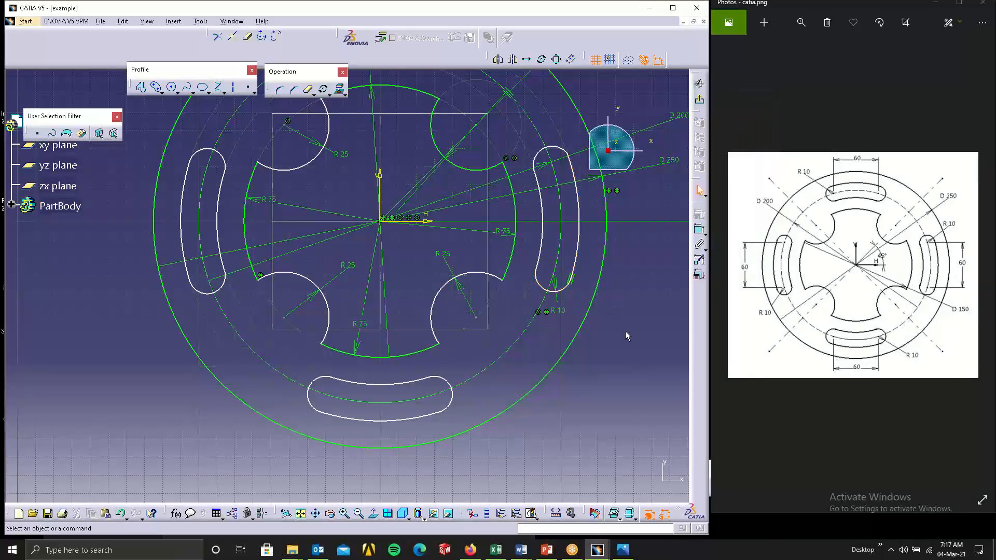
- Undo the added constraints and the rotated copies, back to the single original notch, inner arc and slot
click(574, 236)
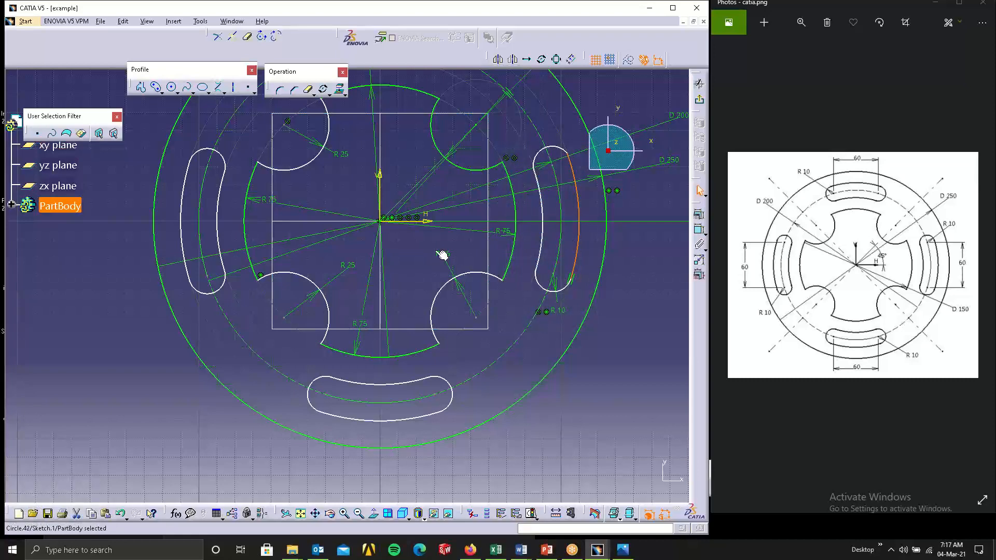
middle_drag(442, 255, 449, 266)
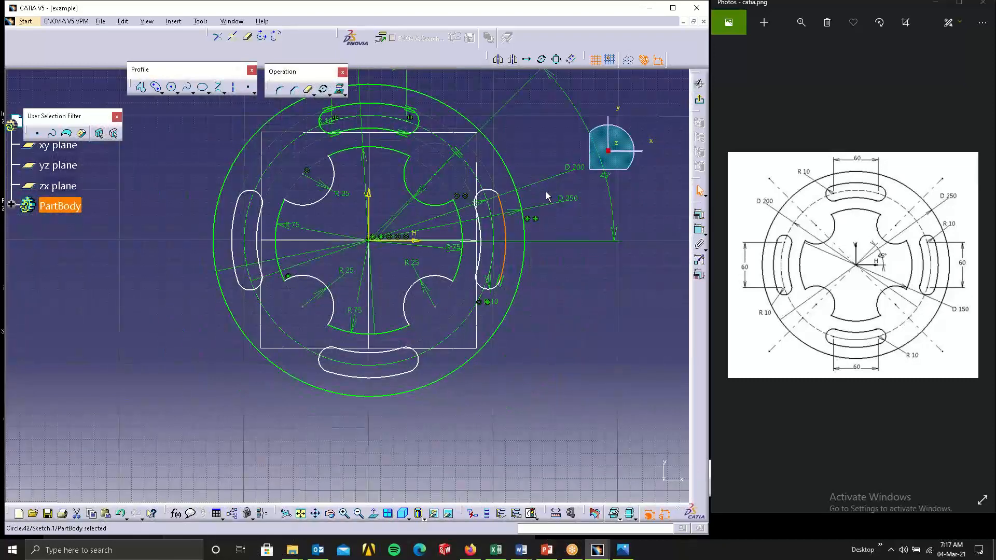
key(ctrl+z)
key(ctrl+z)
key(ctrl+z)
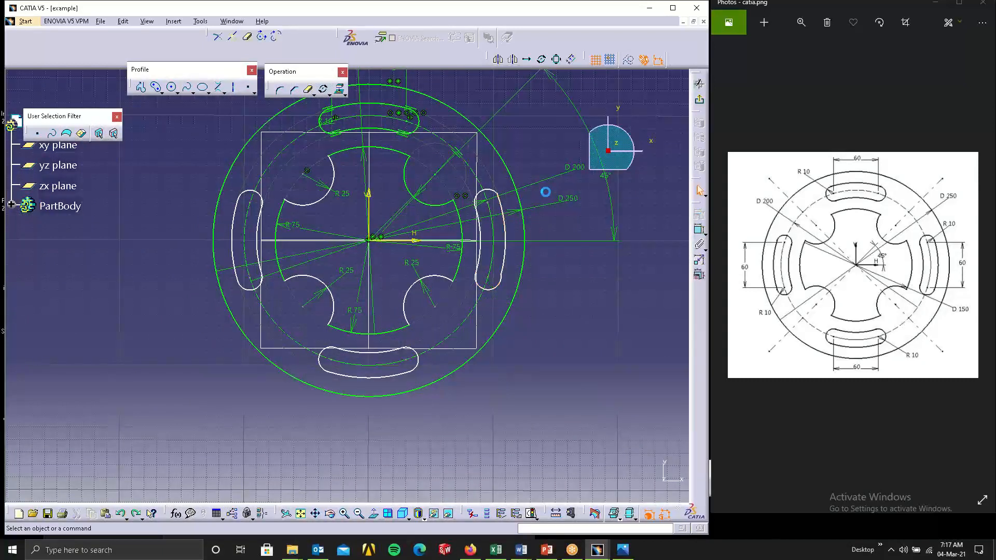
key(ctrl+z)
key(ctrl+z)
key(ctrl+z)
key(ctrl+z)
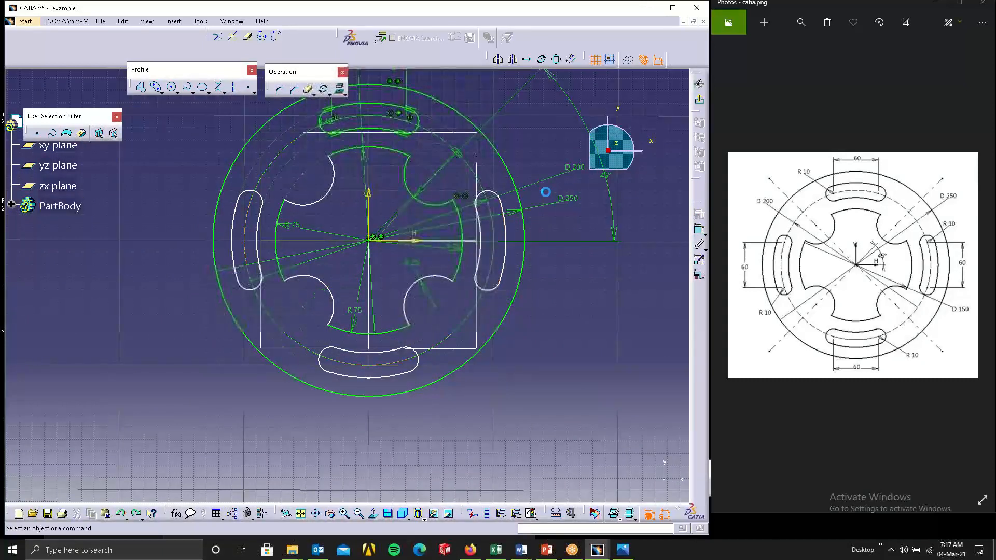
key(ctrl+z)
key(ctrl+z)
key(ctrl+z)
key(ctrl+z)
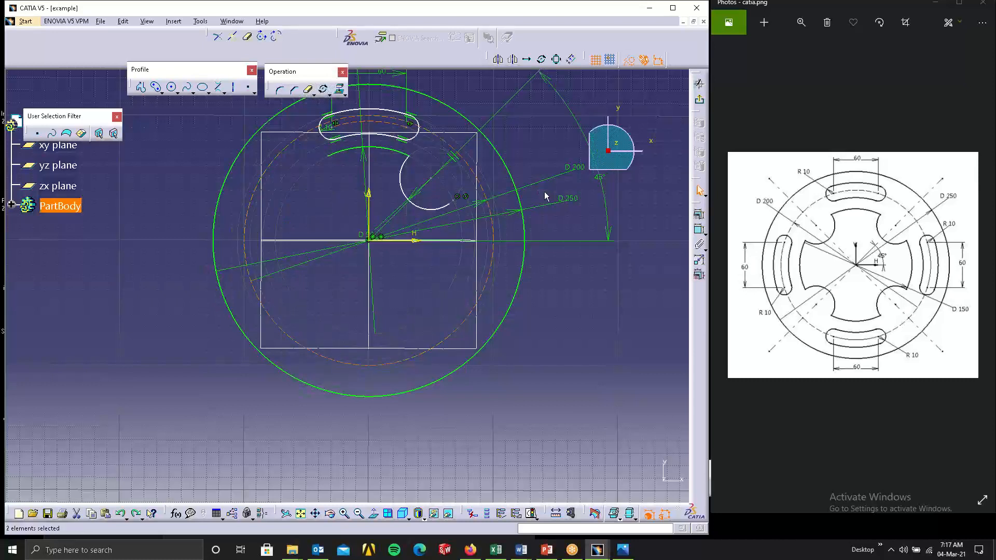
key(ctrl+z)
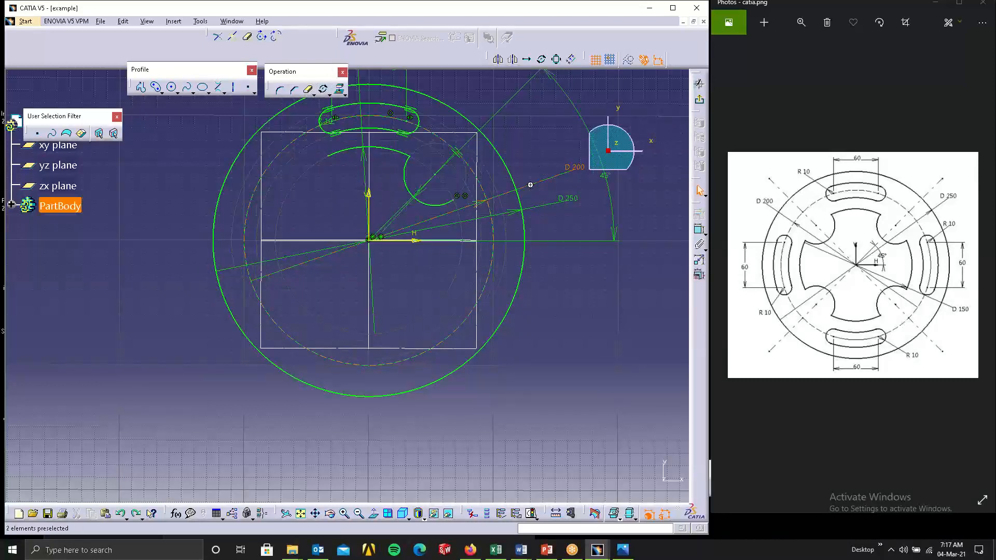
- Rotate the upper slot, inner arc and notch about the origin into three evenly spaced copies around the full circle, conserving constraints
middle_drag(537, 183, 556, 280)
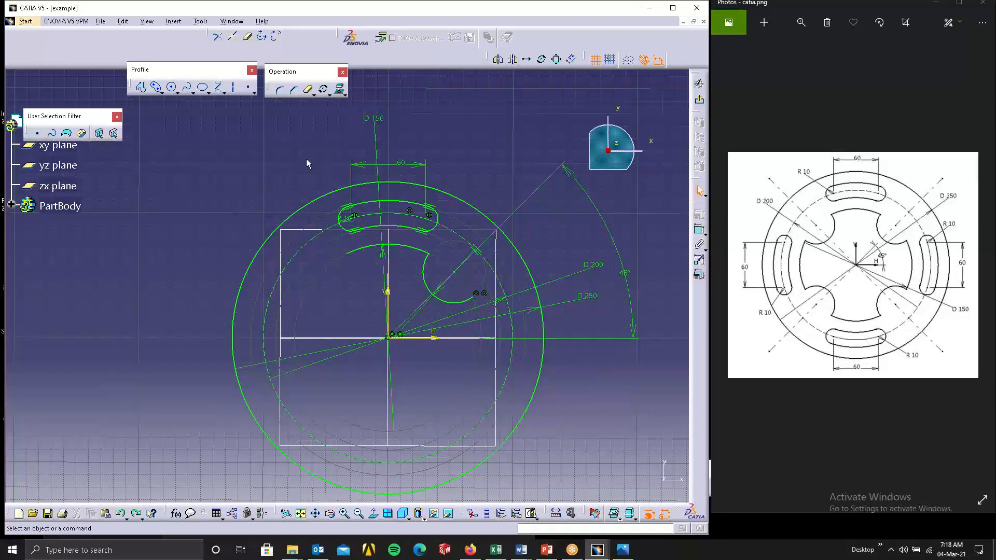
mouse_move(306, 160)
mouse_down()
mouse_move(478, 340)
mouse_move(492, 334)
mouse_up()
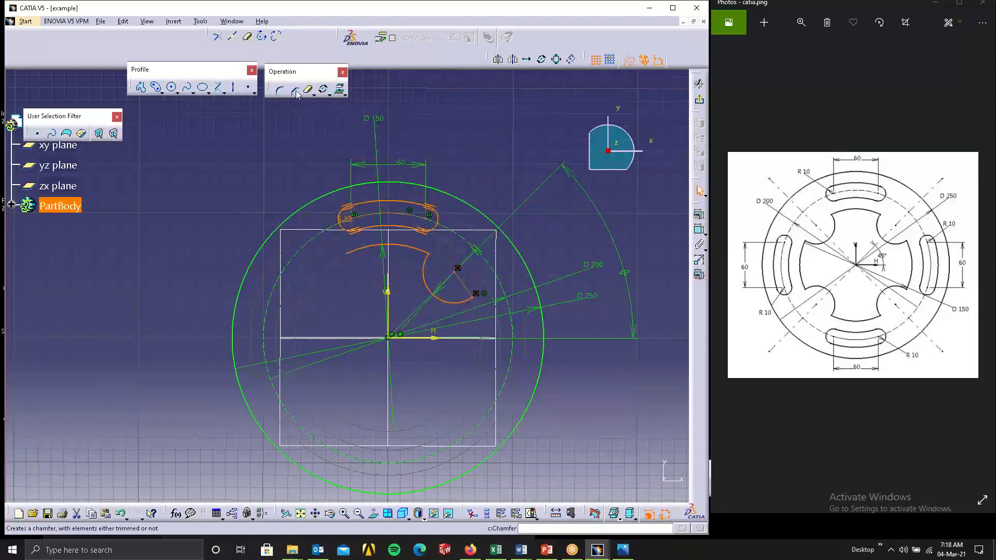
click(324, 90)
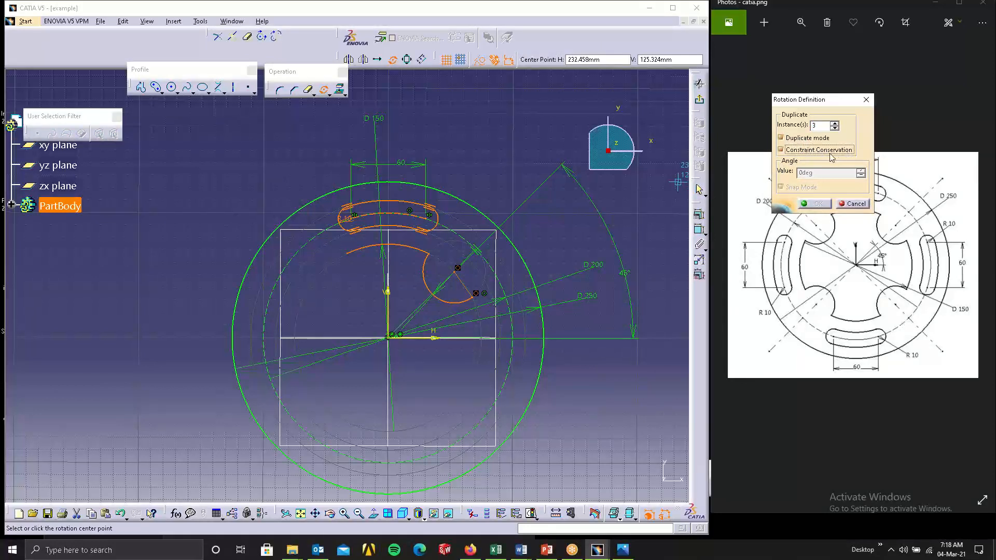
click(391, 336)
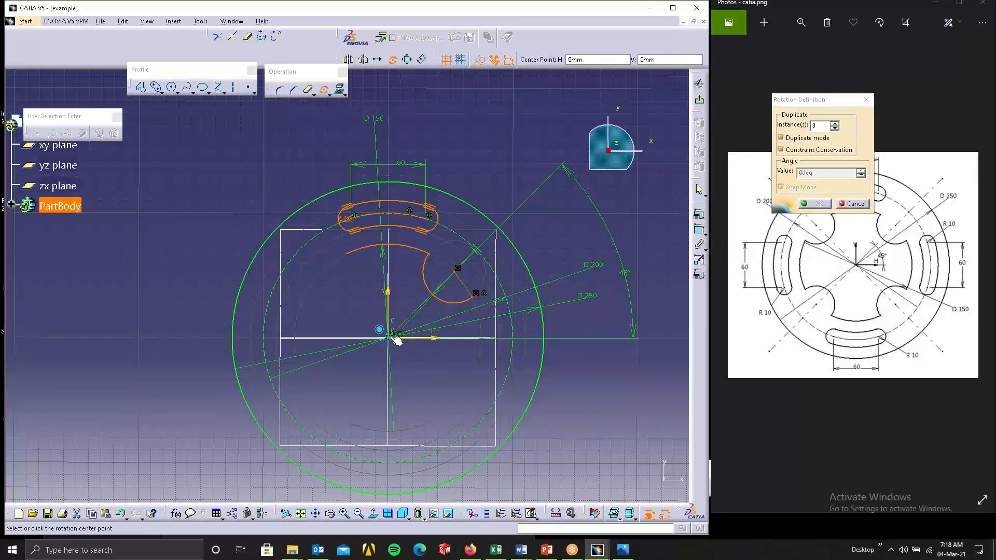
click(392, 337)
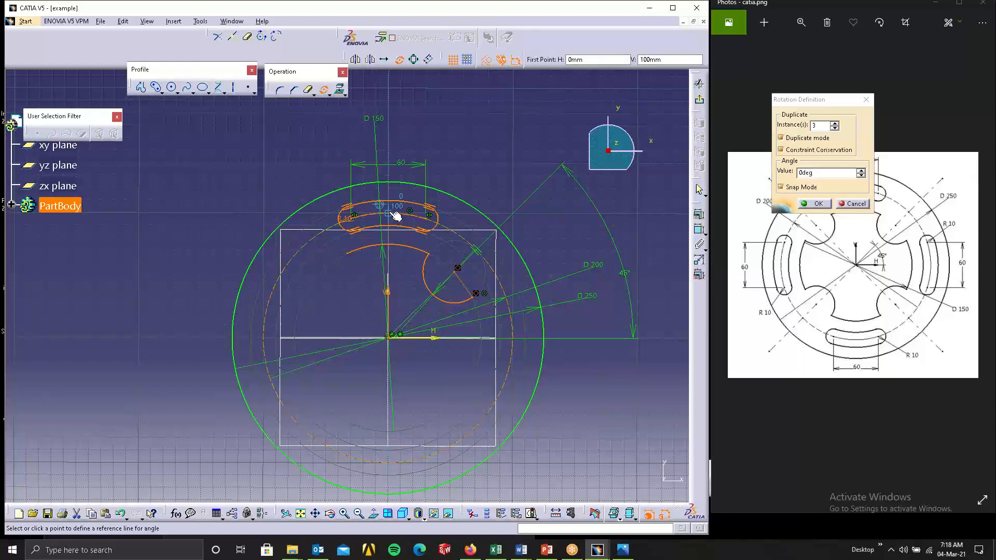
click(396, 216)
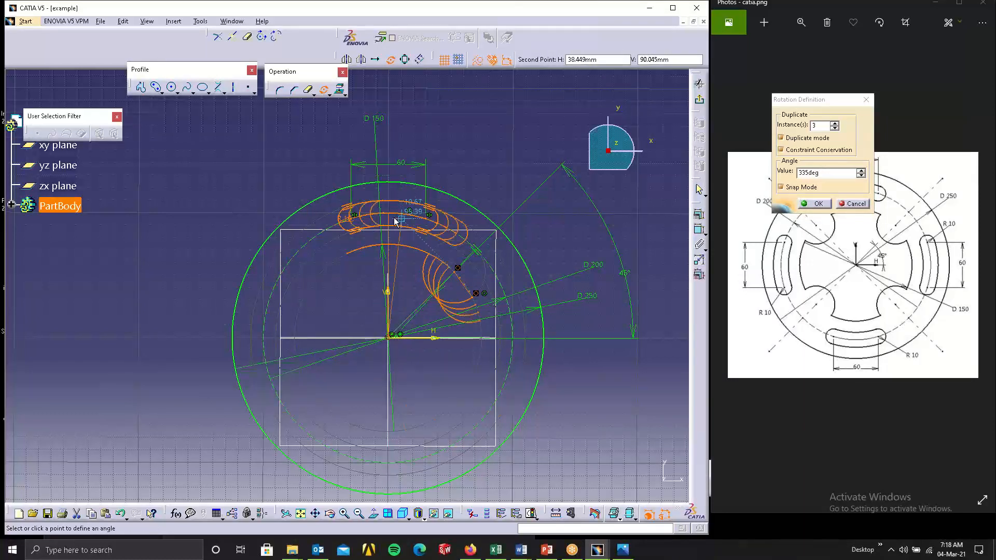
double_click(834, 172)
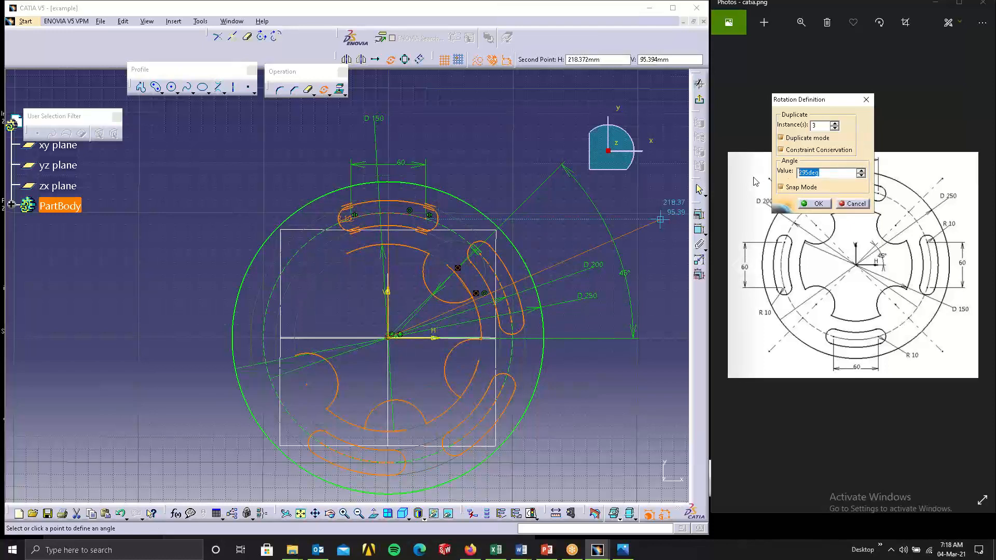
text(360)
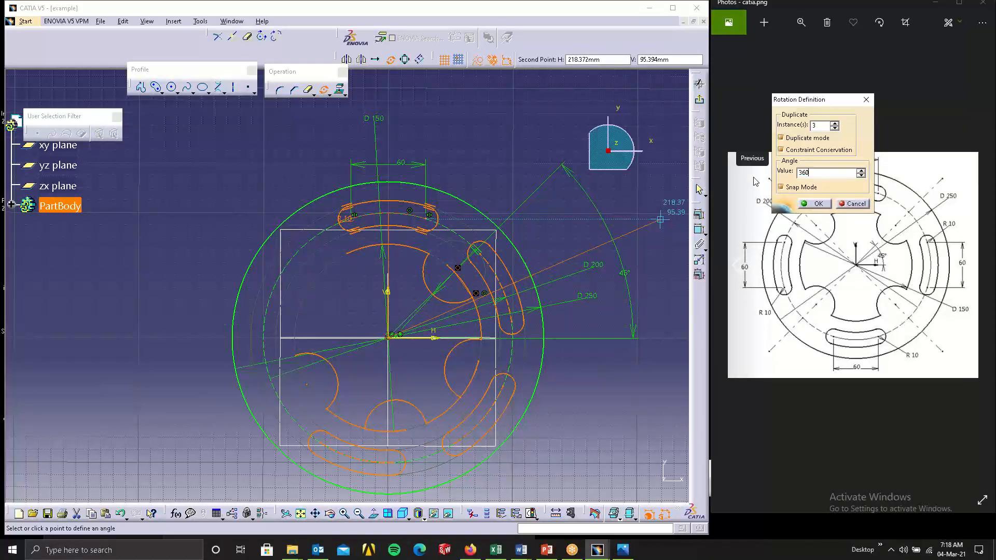
key(Return)
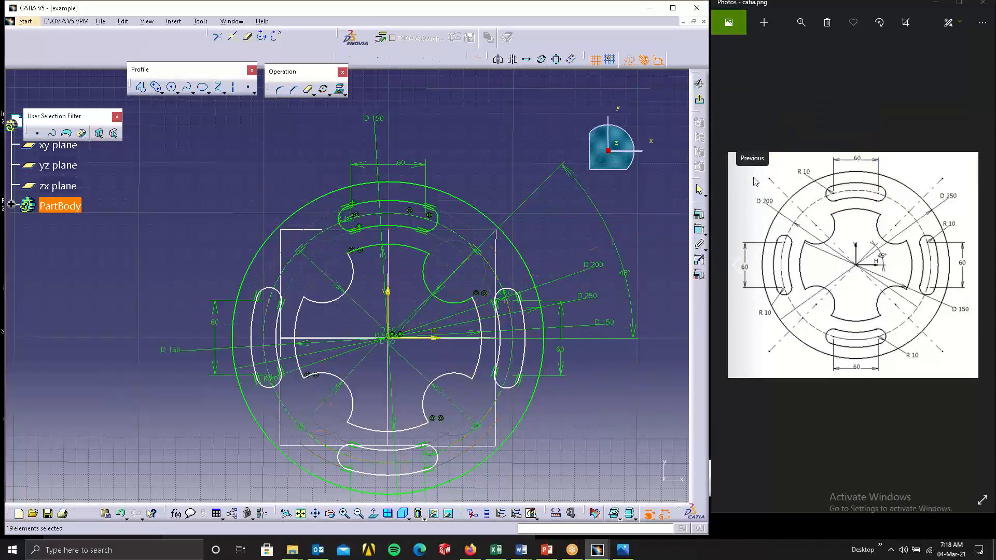
- Make the left slot's centre arc coincident with the 200 mm construction circle
middle_drag(513, 220, 462, 98)
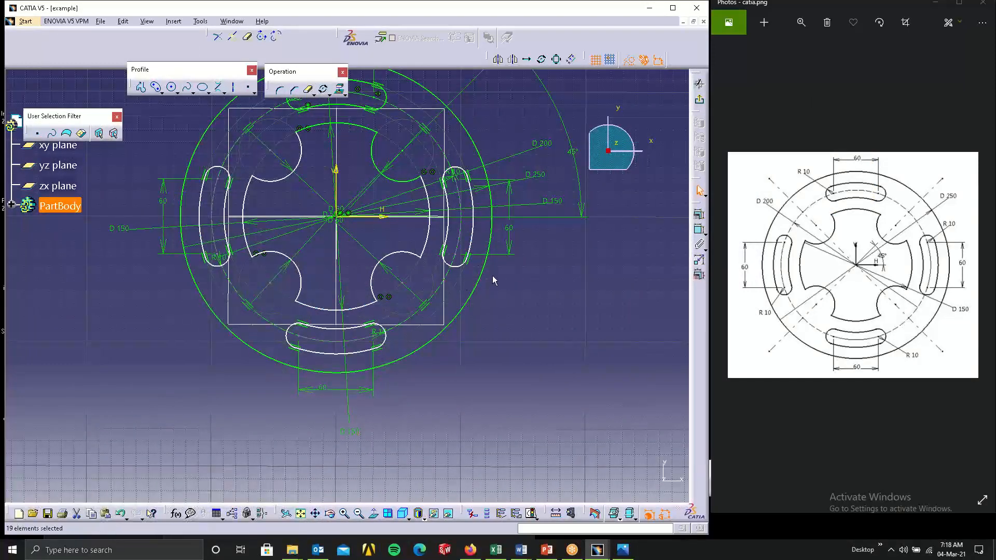
click(222, 164)
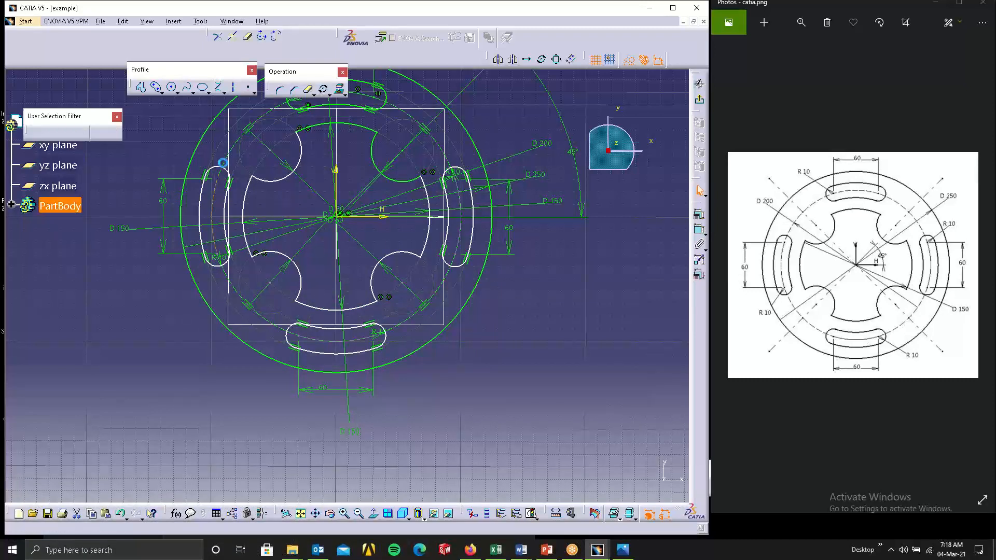
ctrl+click(230, 155)
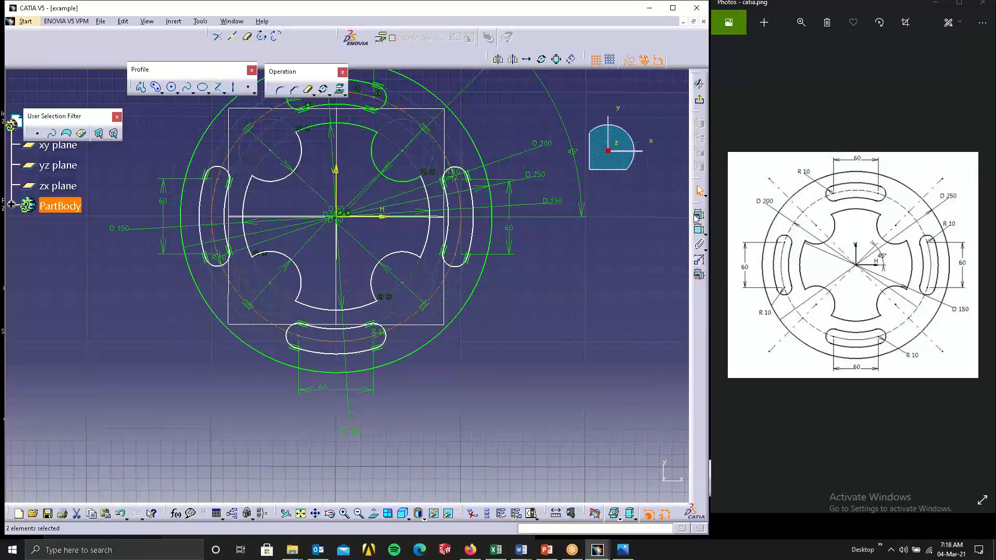
click(698, 215)
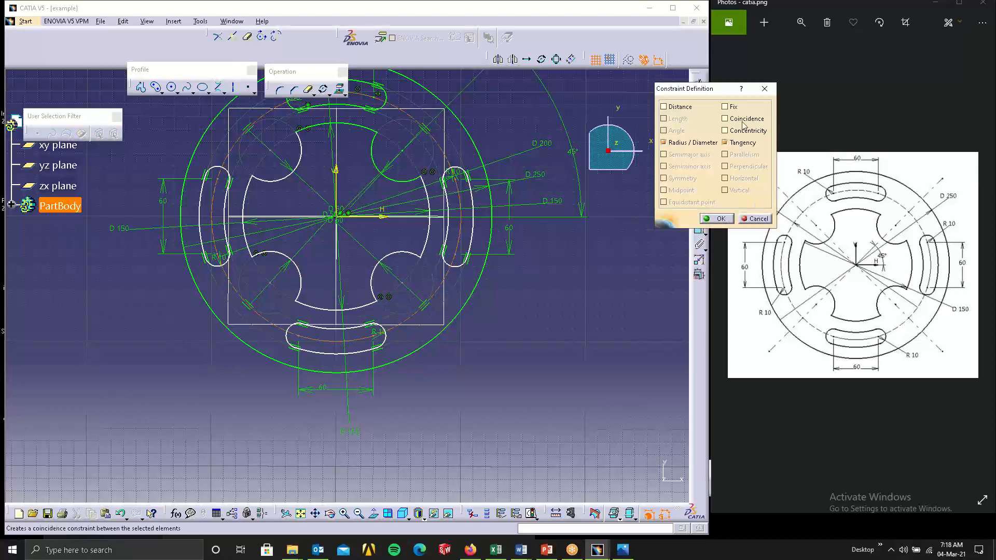
click(743, 120)
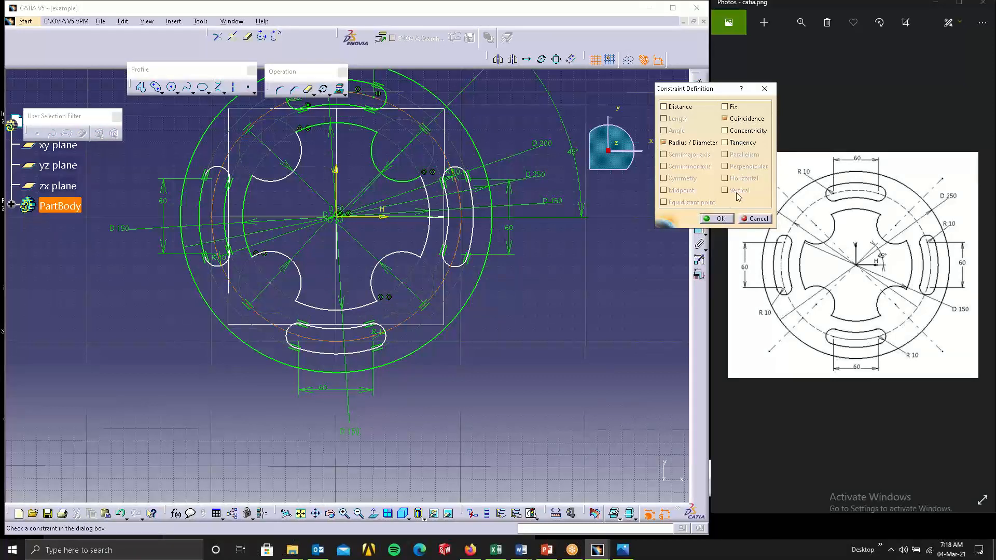
click(720, 218)
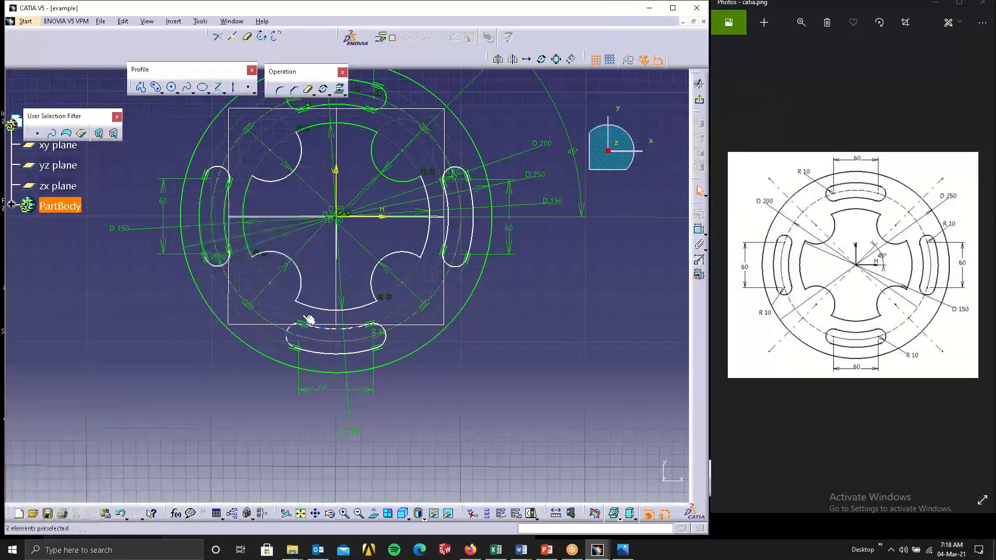
- Constrain the lower slot's centre arc to be coincident with the 200 mm construction circle
click(322, 341)
ctrl+click(272, 323)
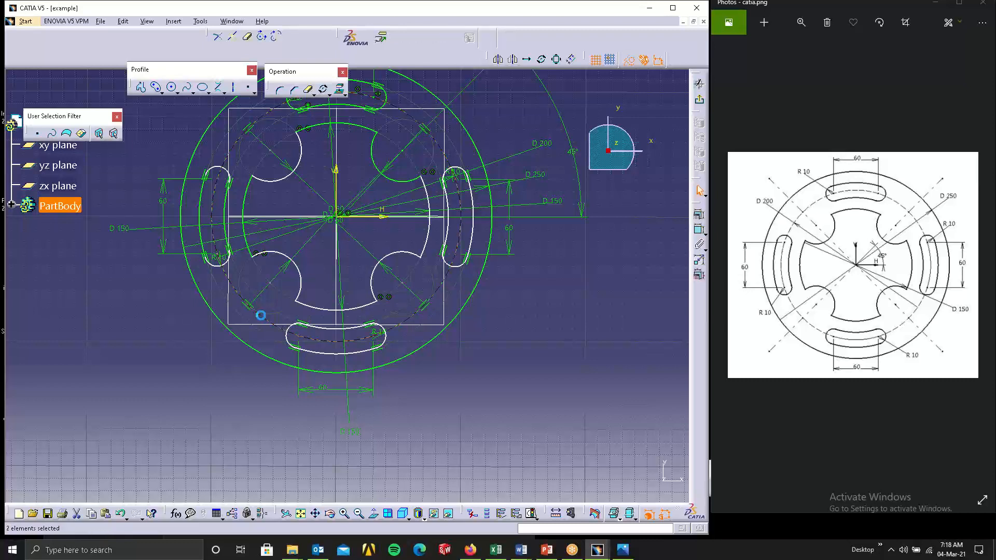
click(699, 229)
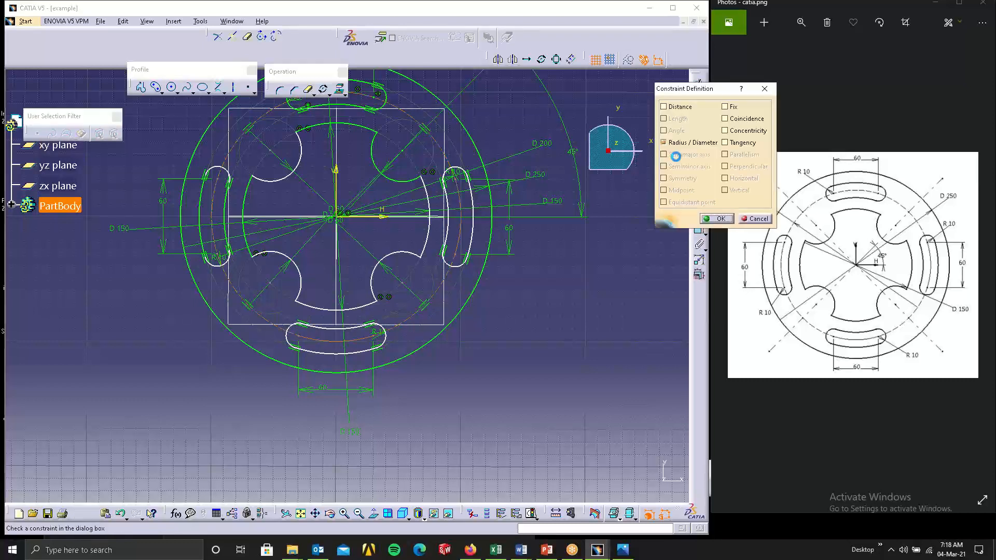
click(747, 130)
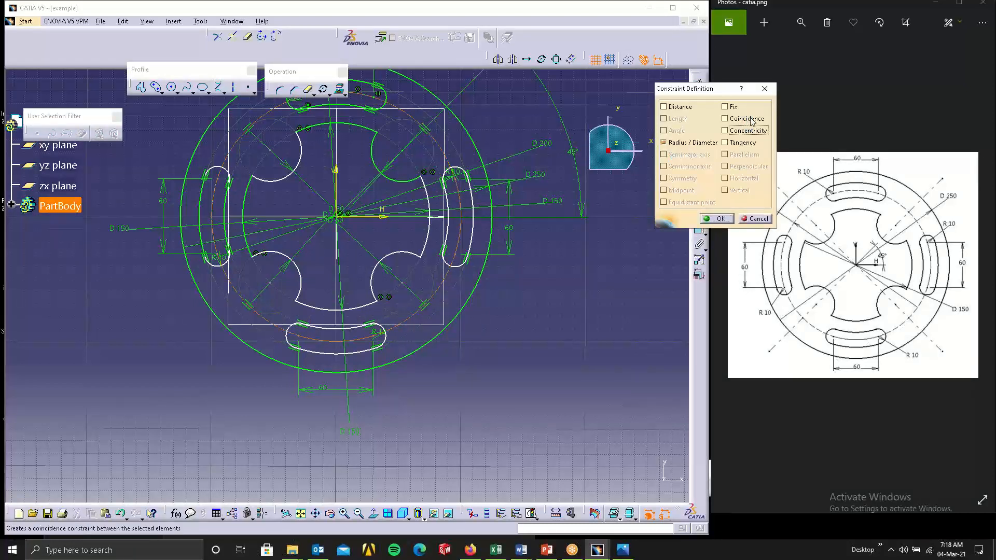
click(716, 219)
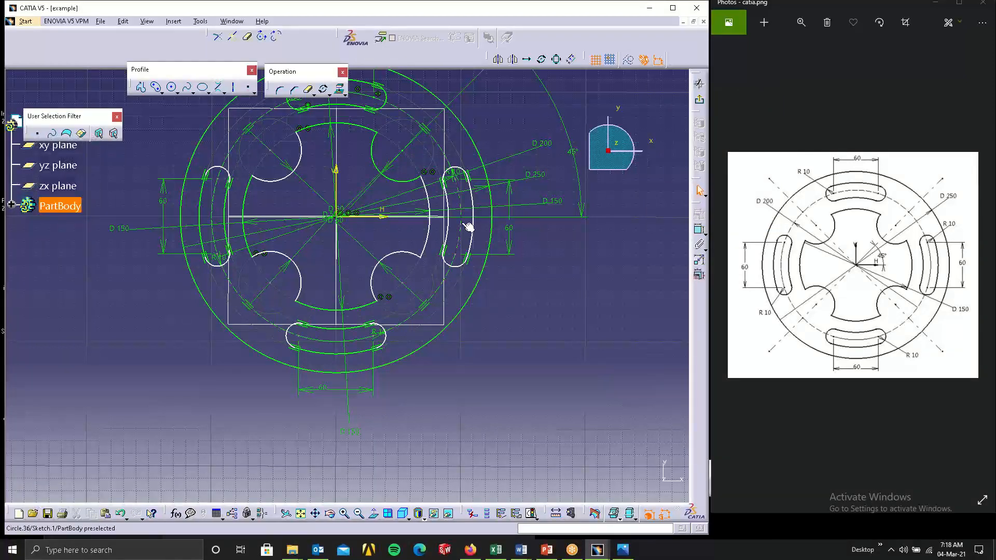
- Add a coincidence constraint between the right slot's centre arc and the 200 mm construction circle
click(437, 285)
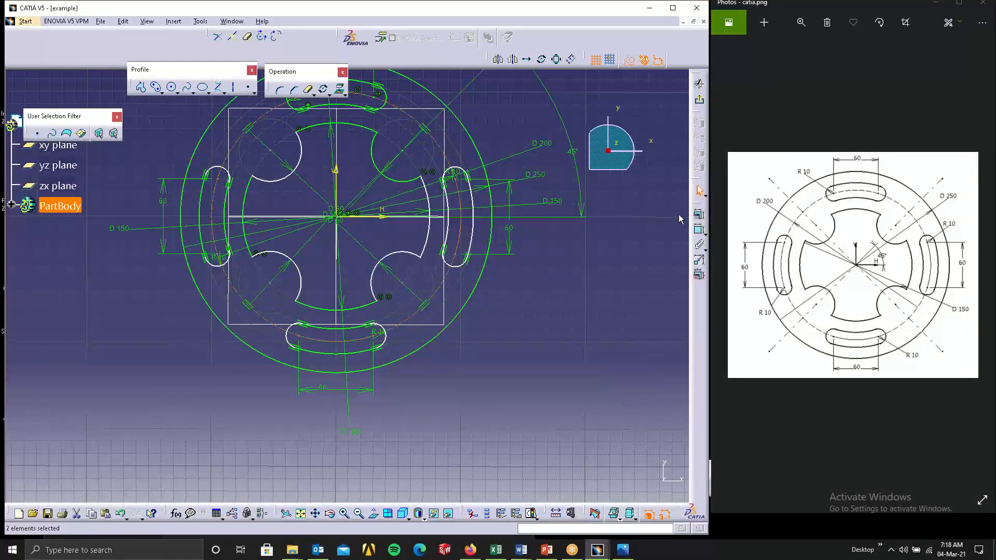
click(699, 215)
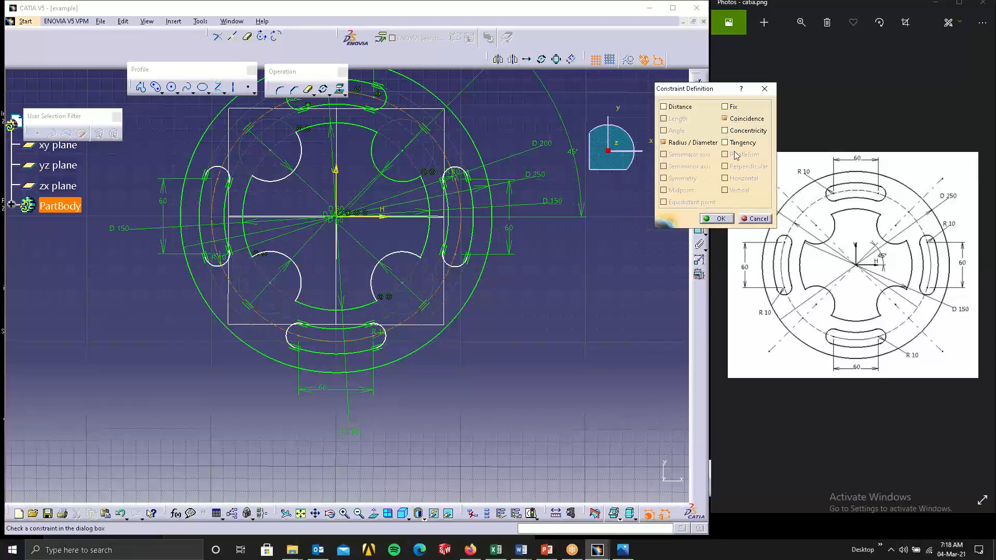
click(718, 219)
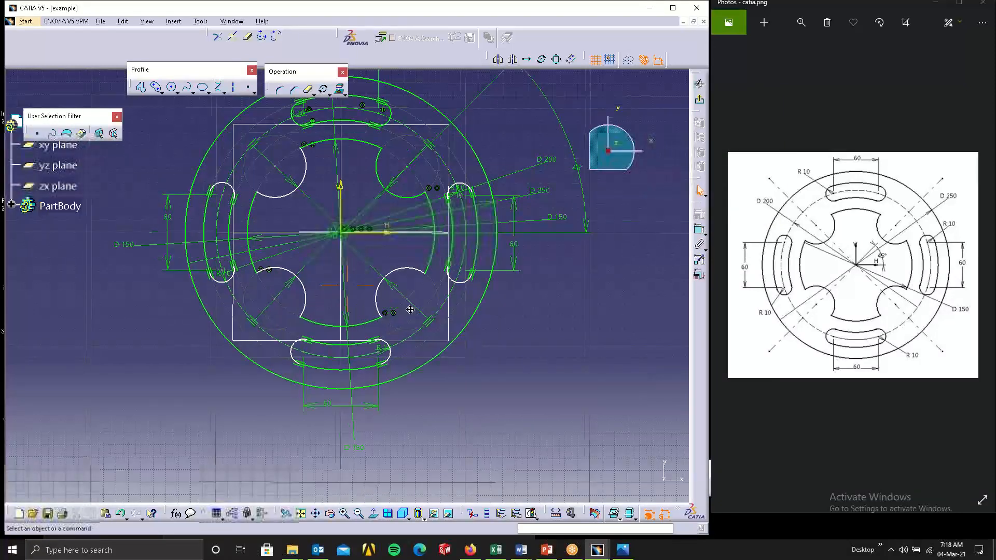
middle_drag(410, 309, 470, 347)
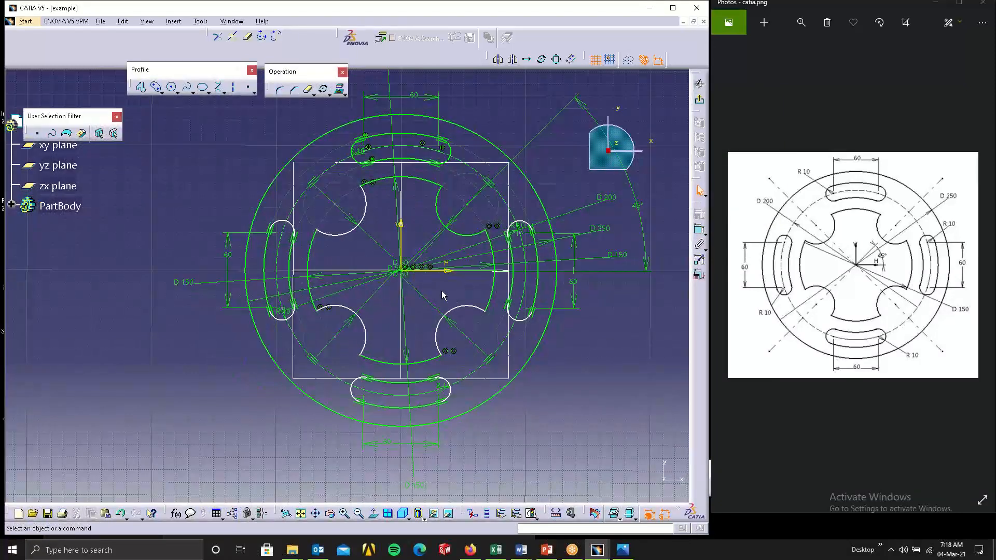
click(364, 183)
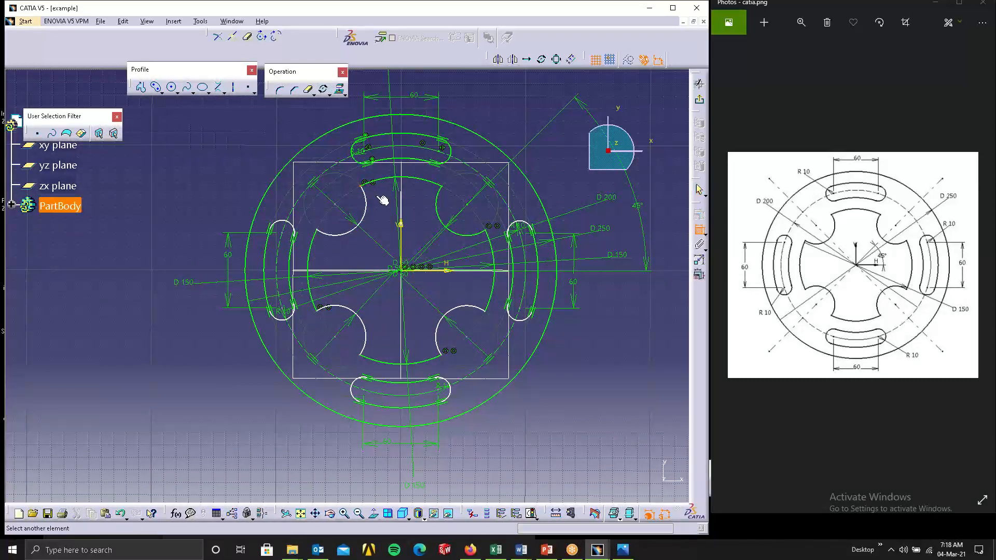
click(402, 247)
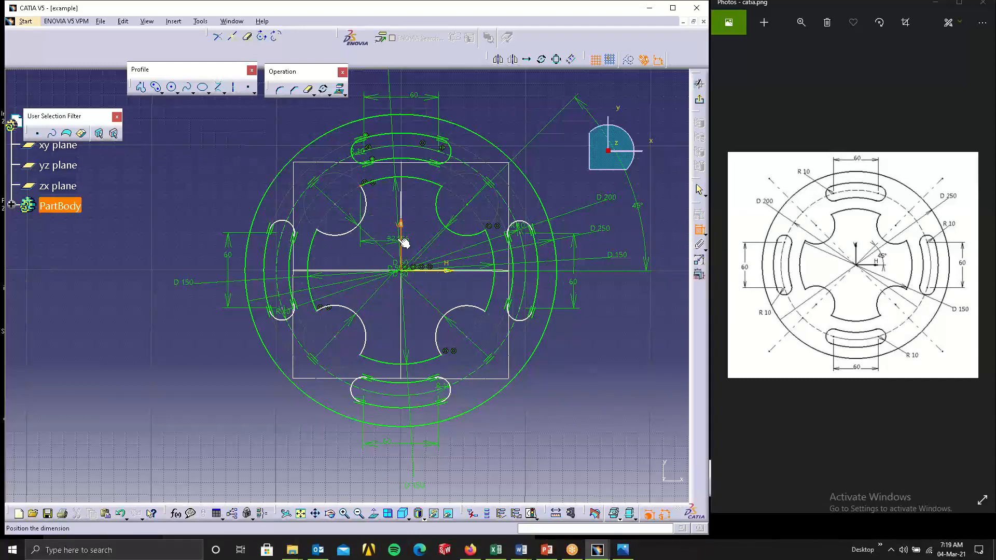
key(Escape)
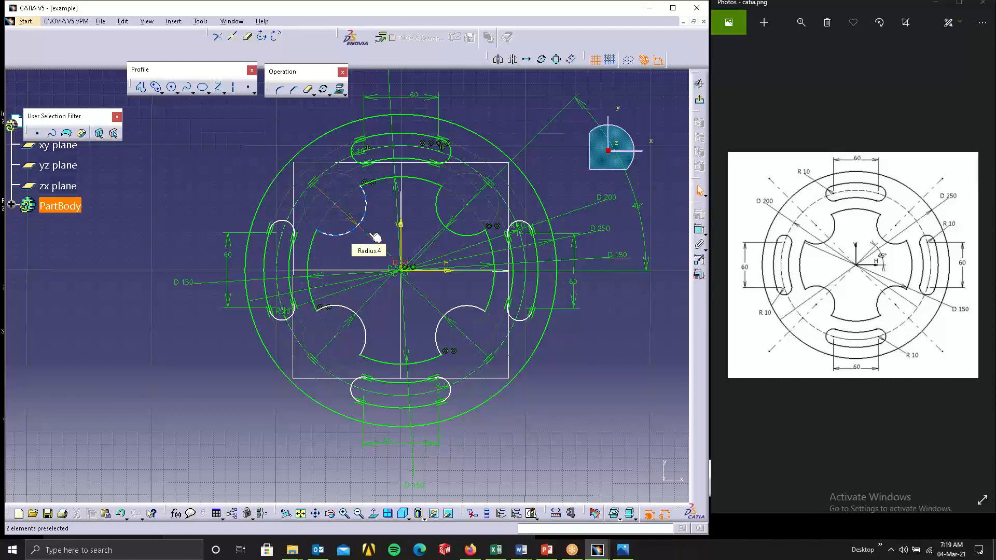
click(371, 330)
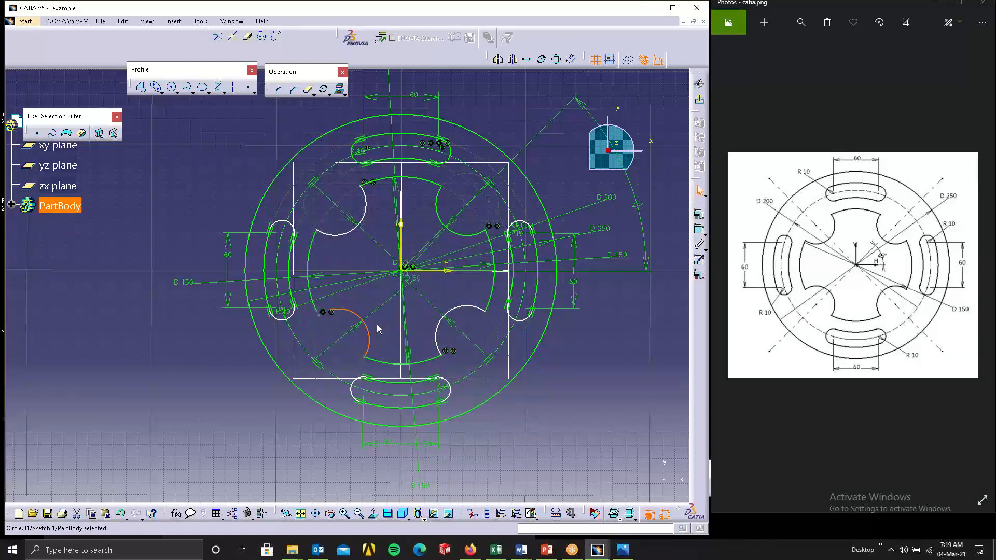
key(ctrl+z)
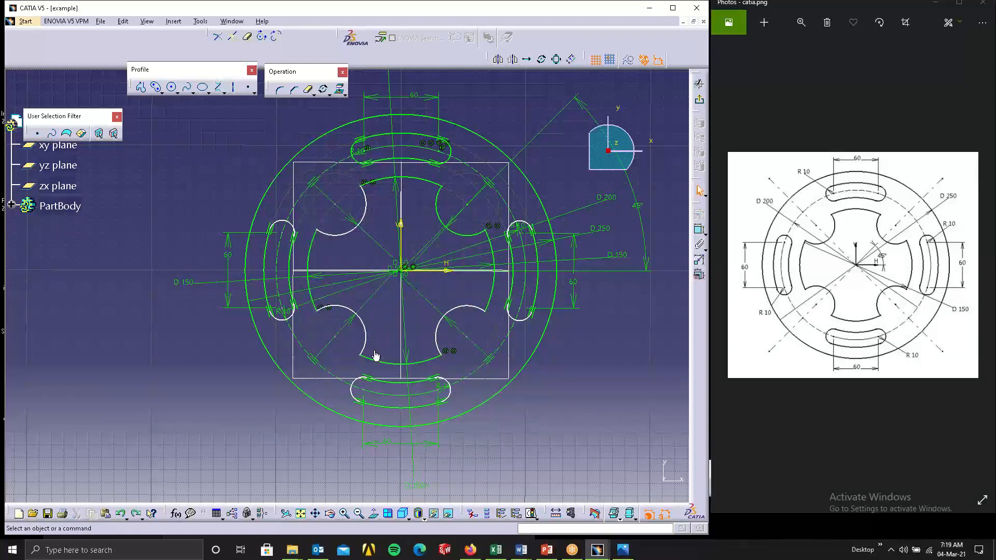
click(699, 230)
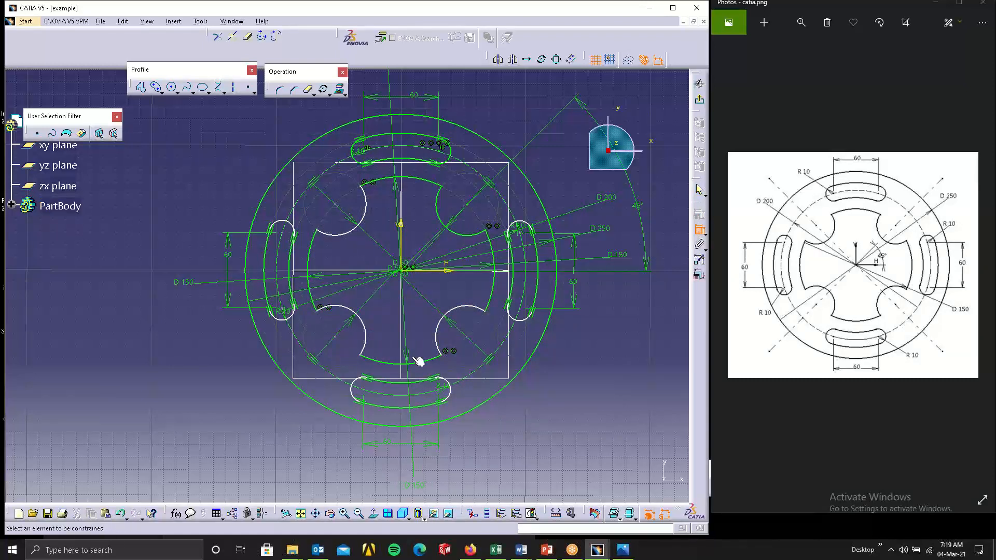
click(390, 361)
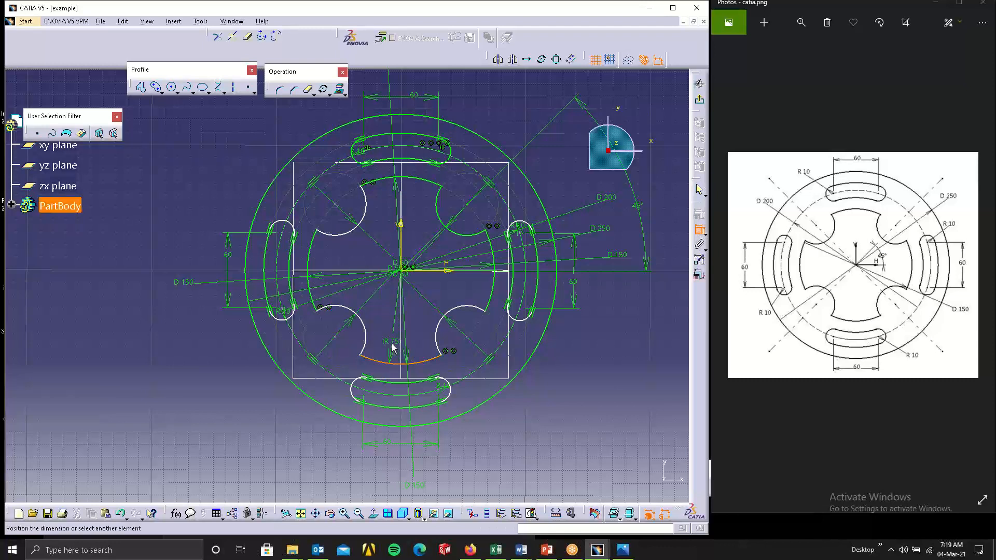
key(Escape)
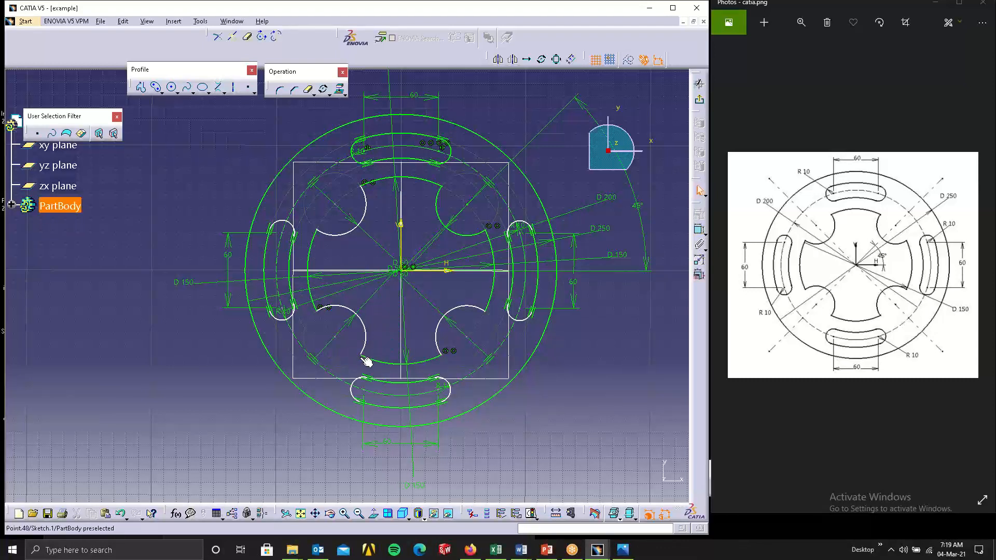
- Dimension the distance between the two end points of the lower-left notch arc
click(364, 356)
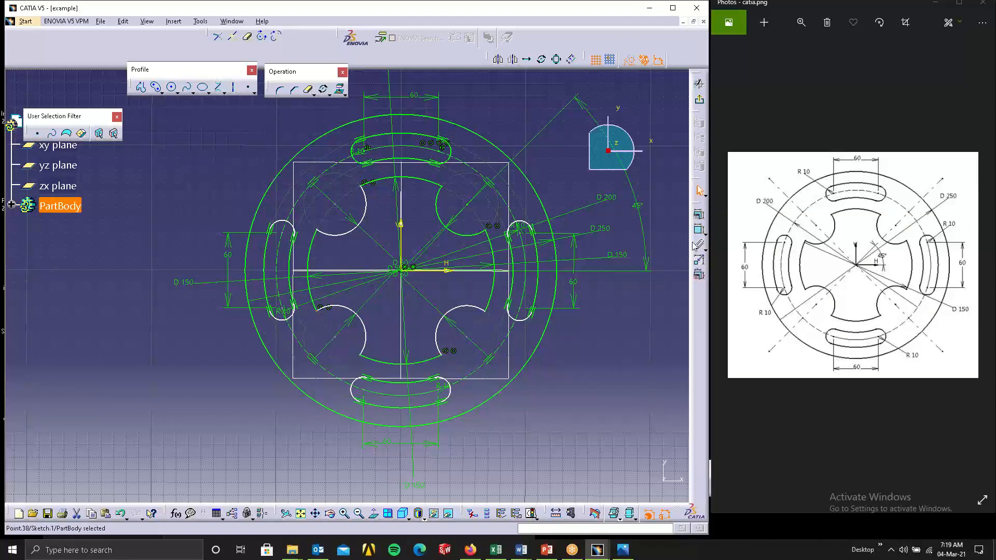
click(699, 230)
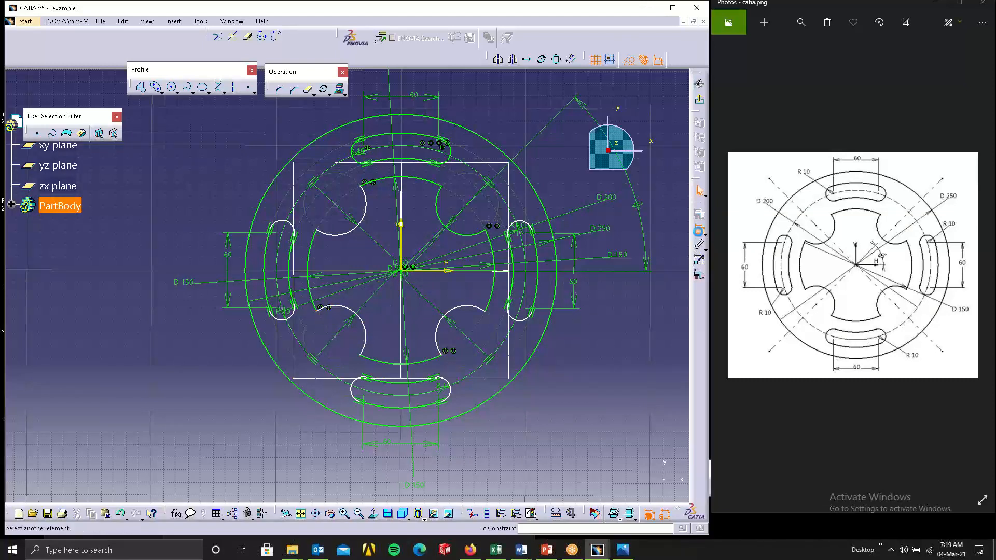
click(366, 358)
click(346, 288)
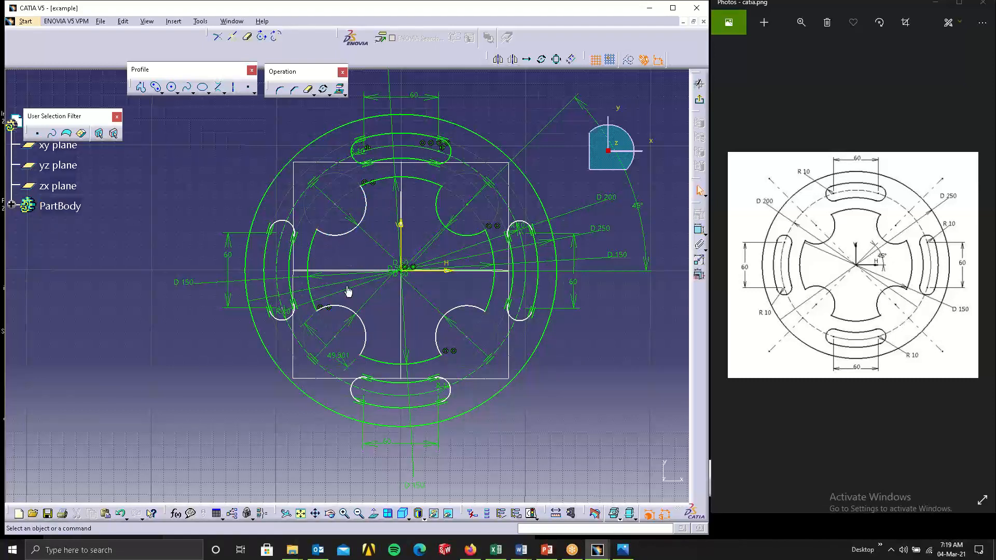
- Dimension the horizontal distance from the lower end point of the lower-left notch arc to the vertical axis
click(699, 229)
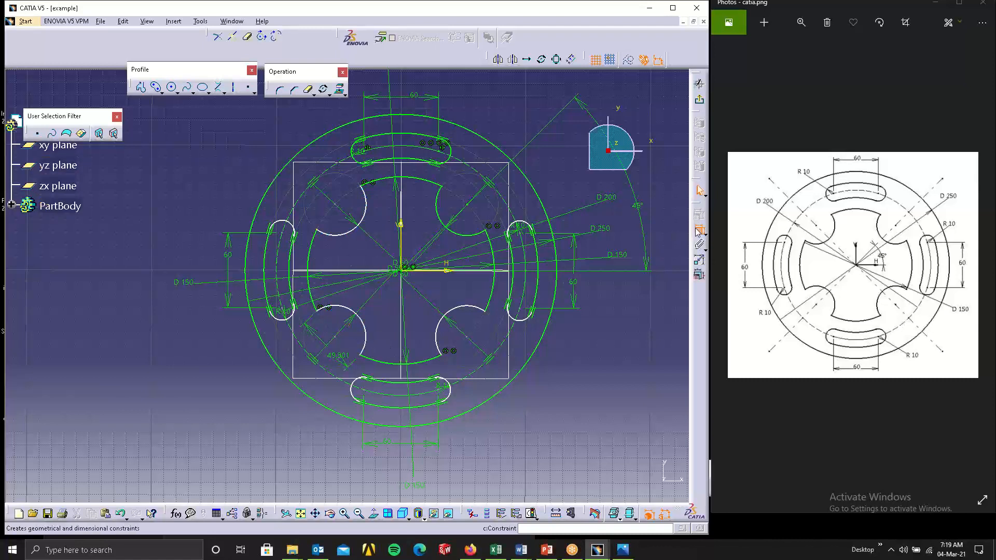
click(362, 355)
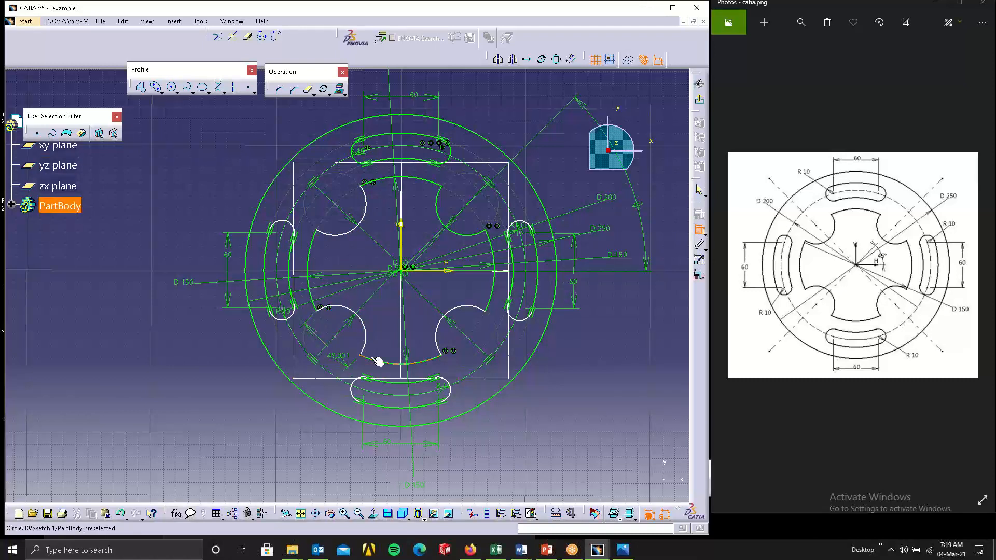
click(408, 242)
click(397, 320)
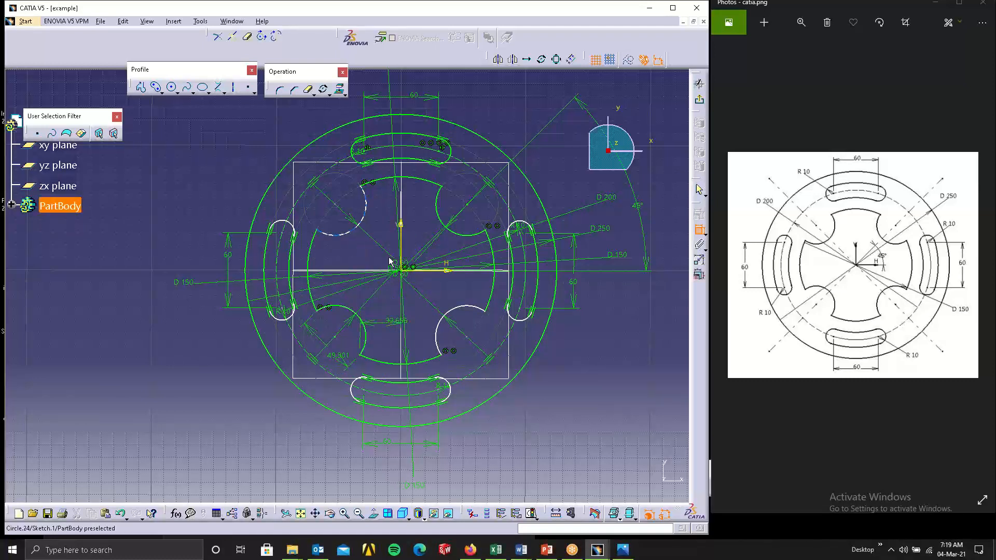
- Dimension the vertical distances from the upper-left and lower-right notch arcs' outer end points to the horizontal axis
click(323, 232)
click(444, 271)
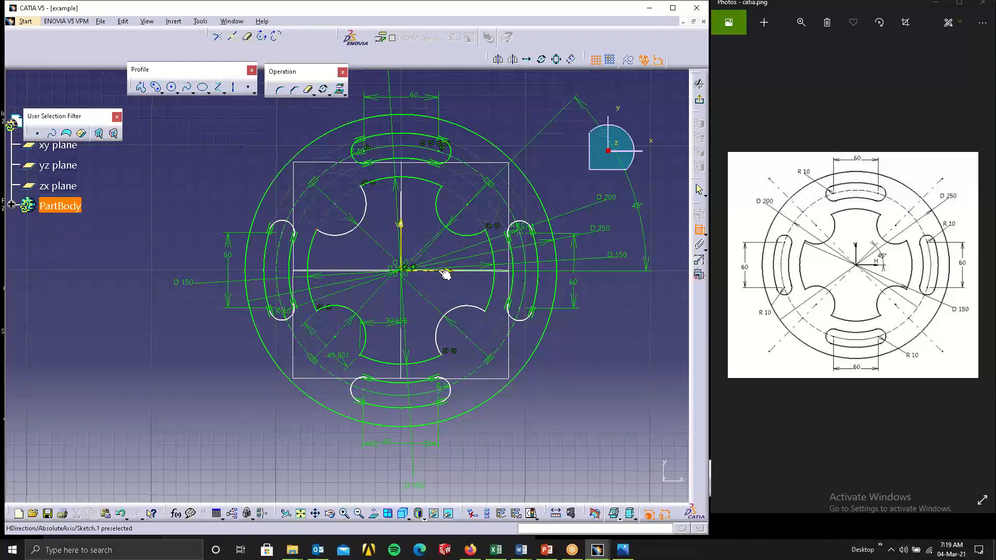
click(426, 253)
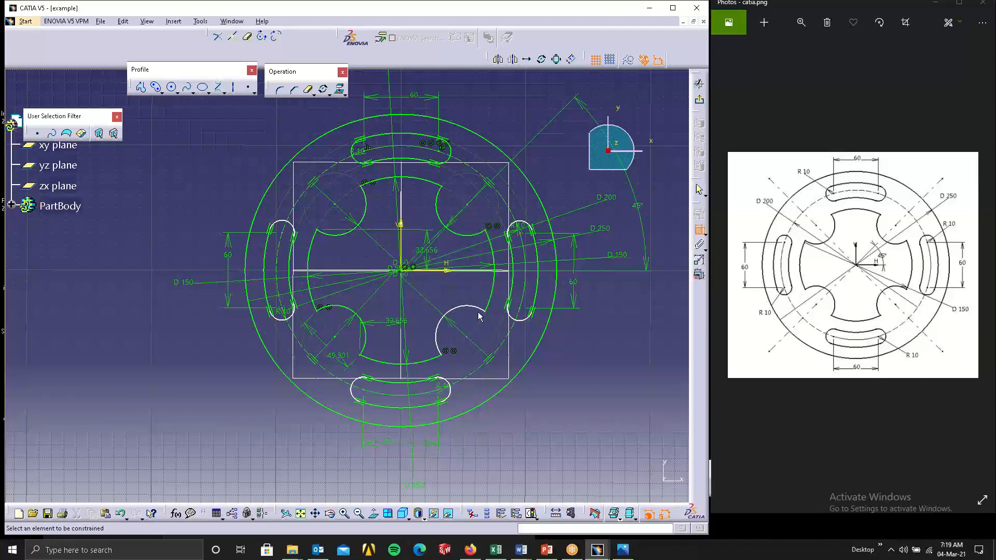
click(449, 271)
click(465, 278)
- Dimension the left slot's upper end centre from the horizontal axis and the lower slot's right end centre from the vertical axis
click(283, 235)
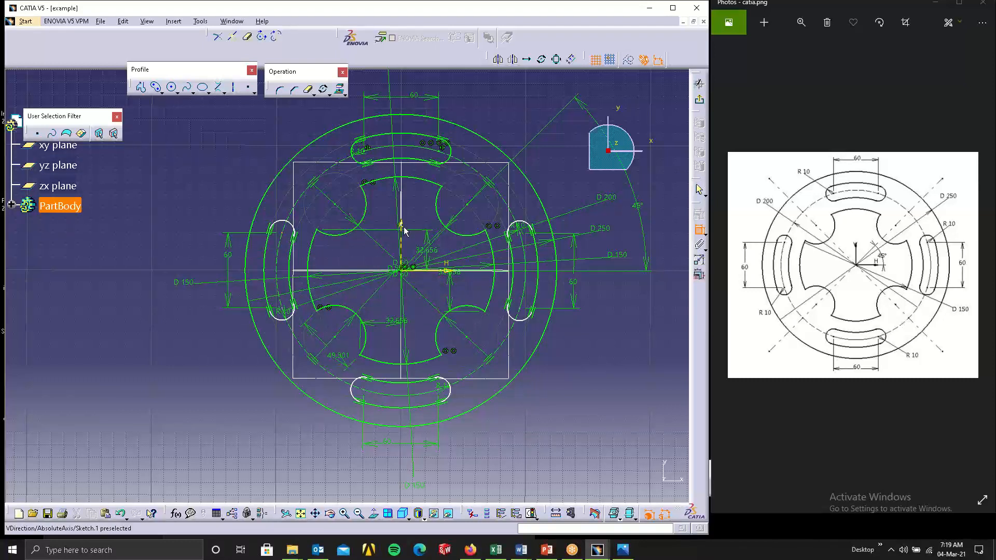
click(439, 271)
click(439, 272)
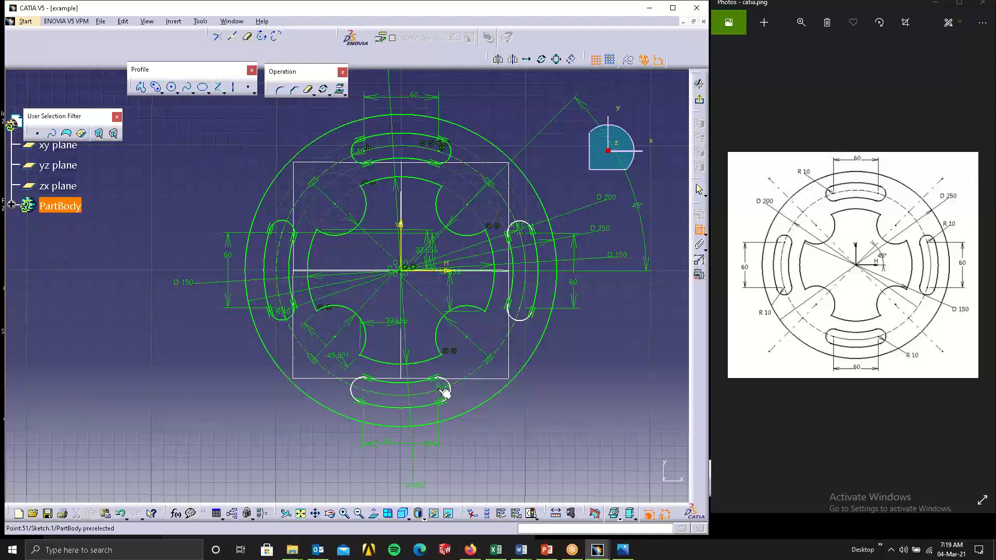
click(402, 239)
click(405, 244)
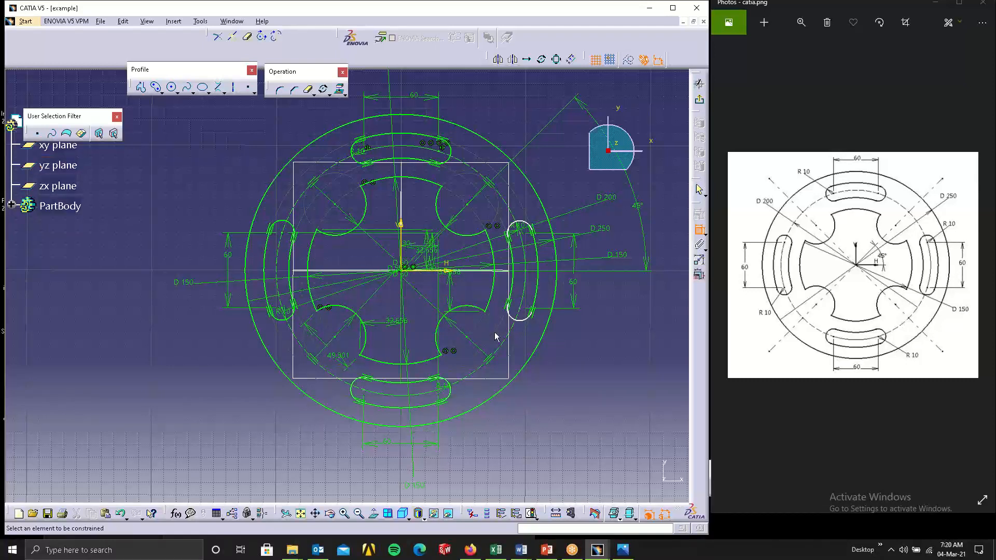
- Dimension the right slot's lower end centre from the horizontal axis and finish constraining
click(520, 310)
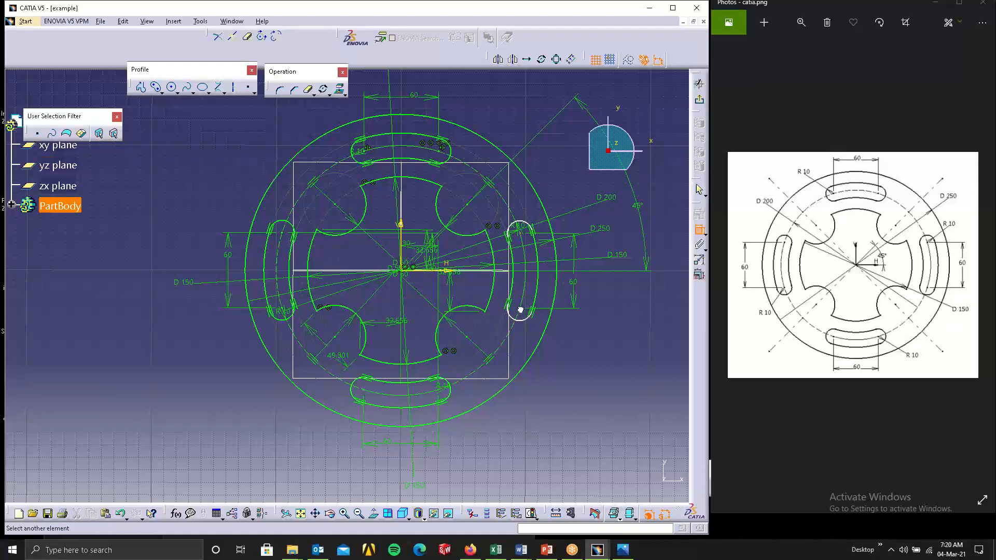
click(432, 271)
click(437, 279)
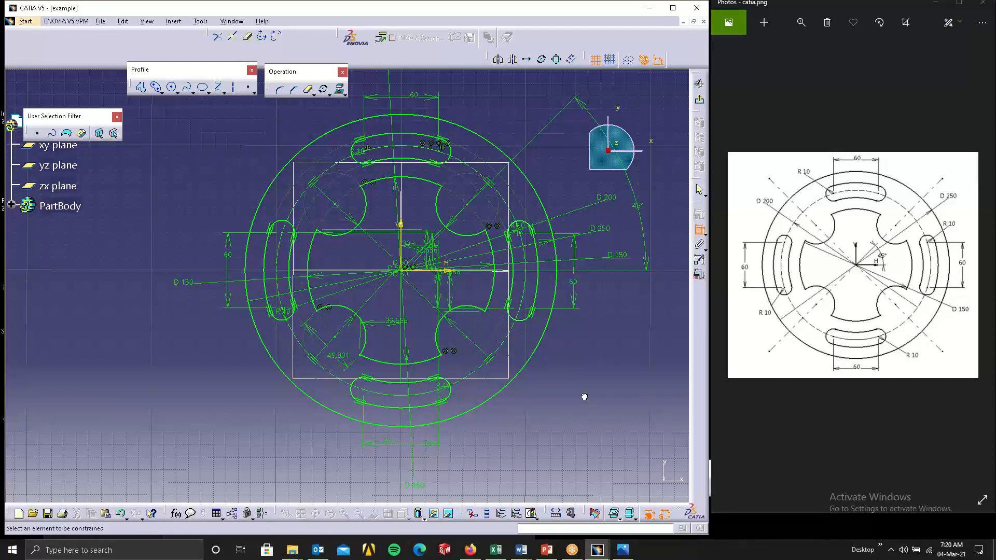
click(700, 230)
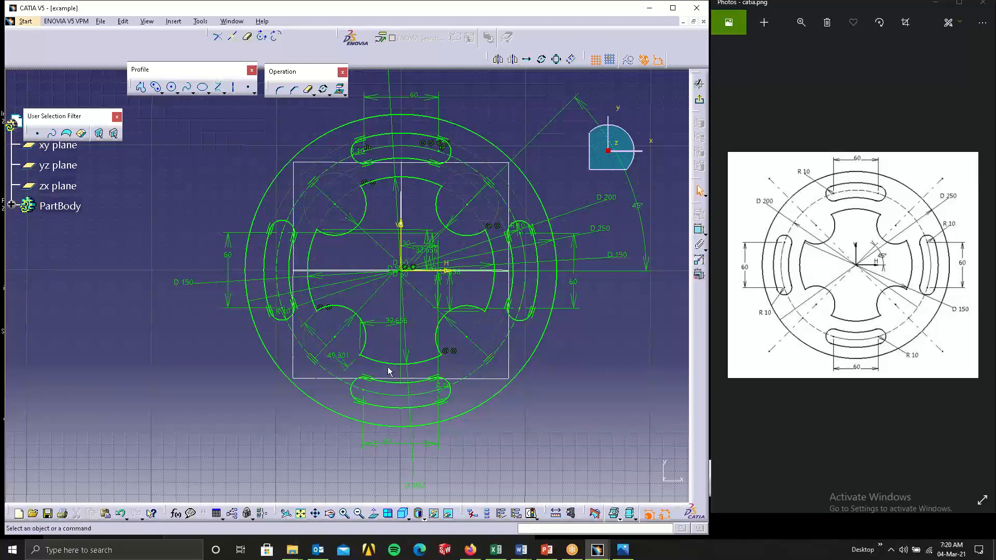
- Move the User Selection Filter toolbar off the specification tree and close the example part without saving its changes
middle_drag(429, 317, 429, 317)
middle_drag(426, 357, 420, 407)
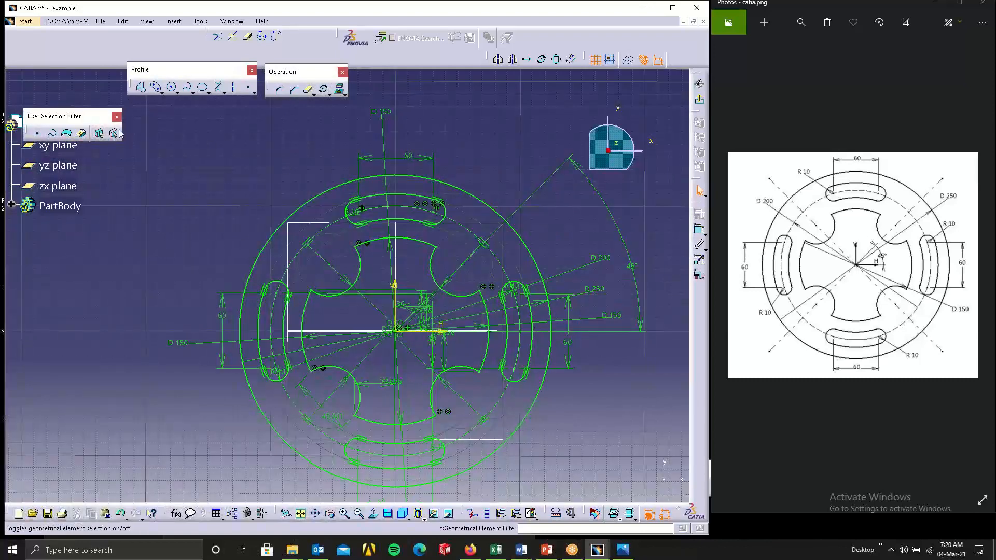
drag(67, 115, 179, 91)
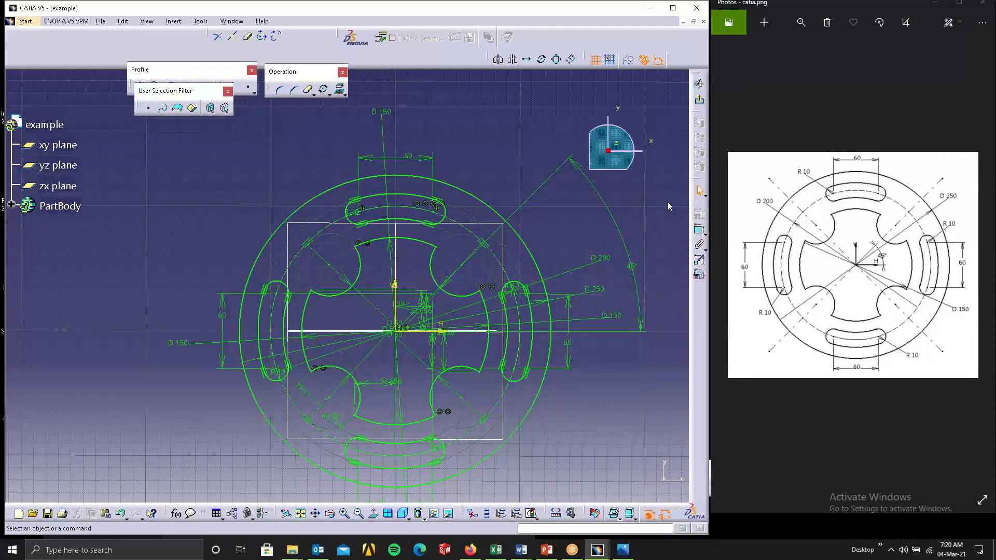
click(704, 21)
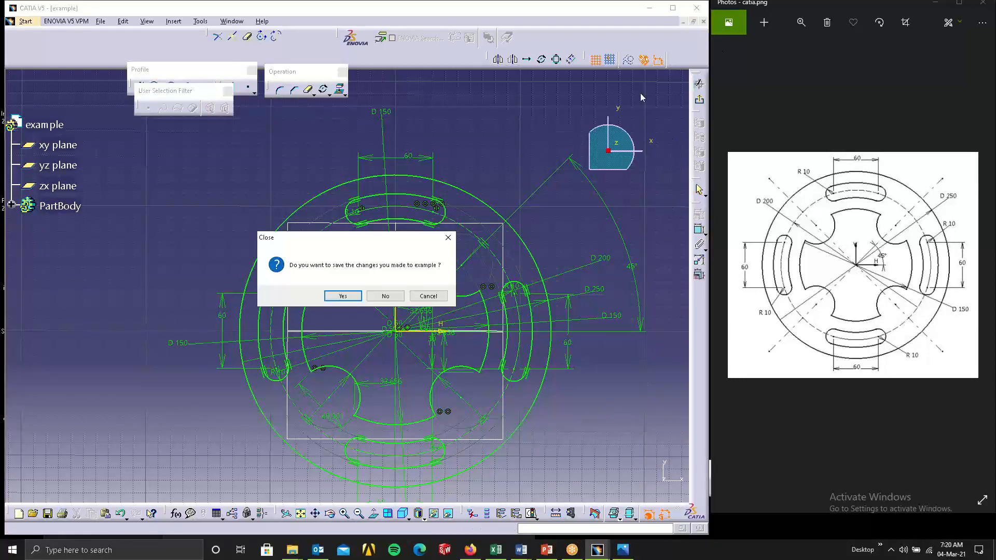
click(385, 296)
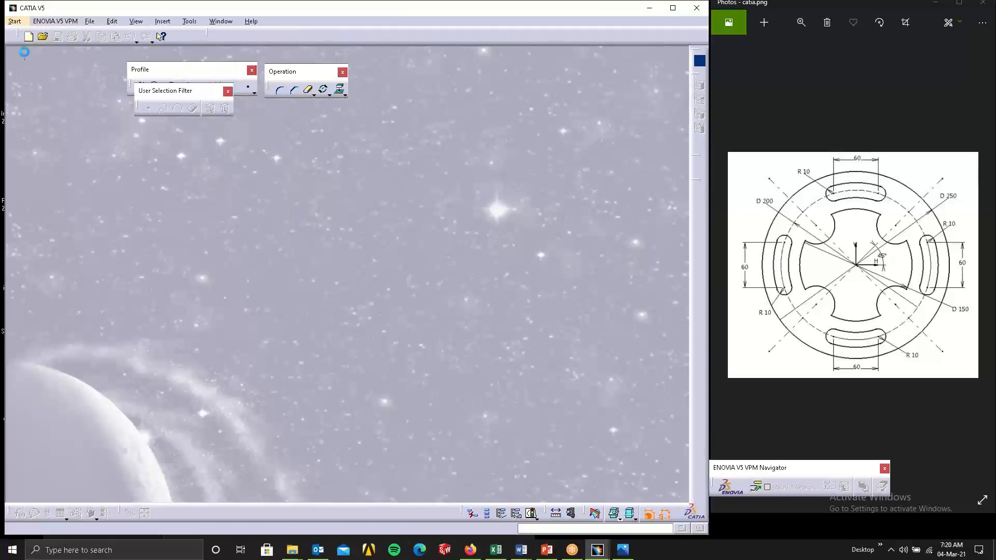
- Create a new Part Design part named example and start a sketch on its xy plane
click(15, 22)
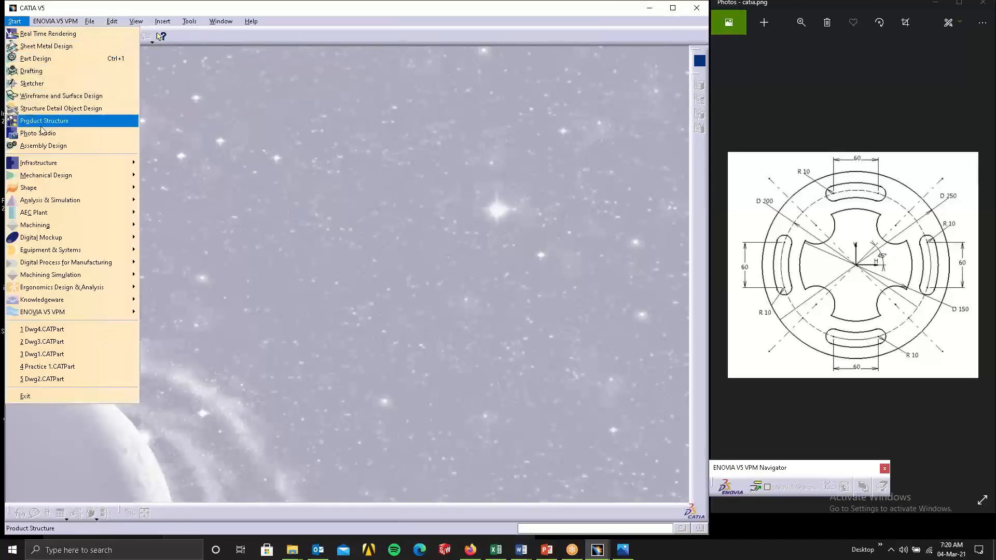
click(48, 58)
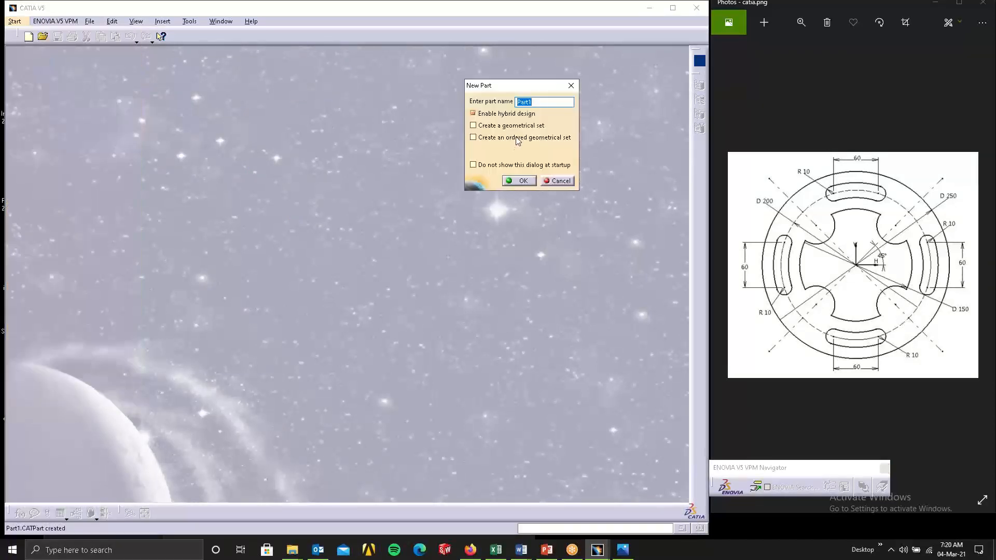
text(example)
key(Return)
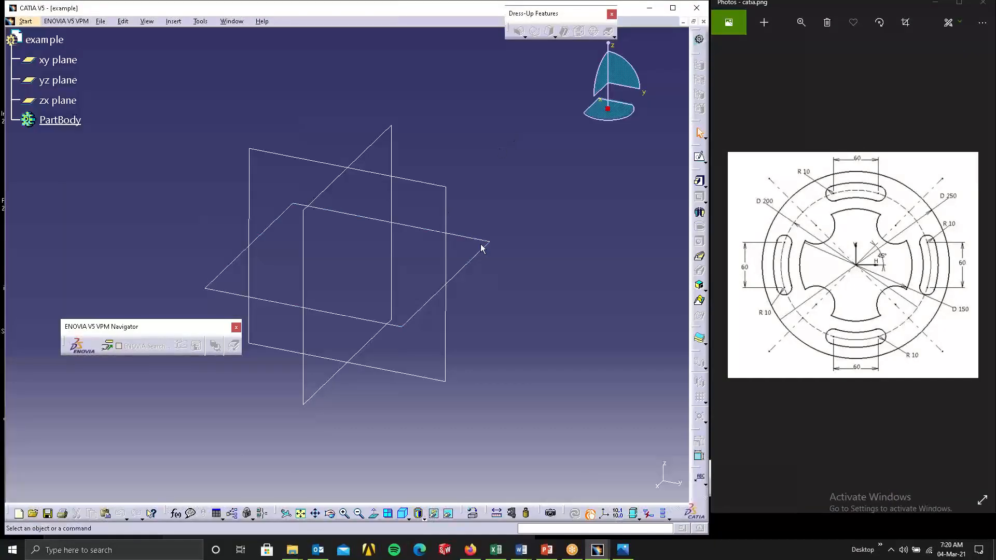
click(488, 243)
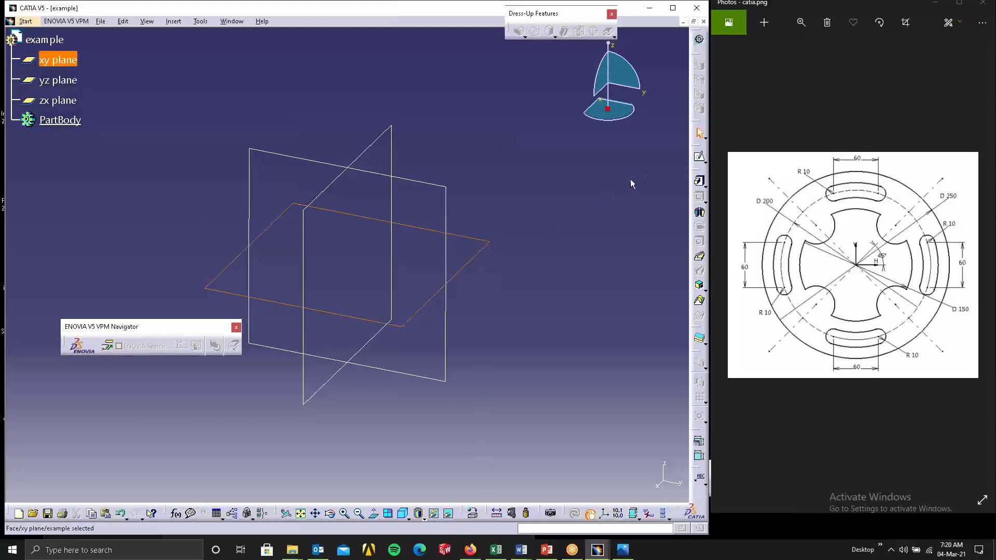
click(699, 157)
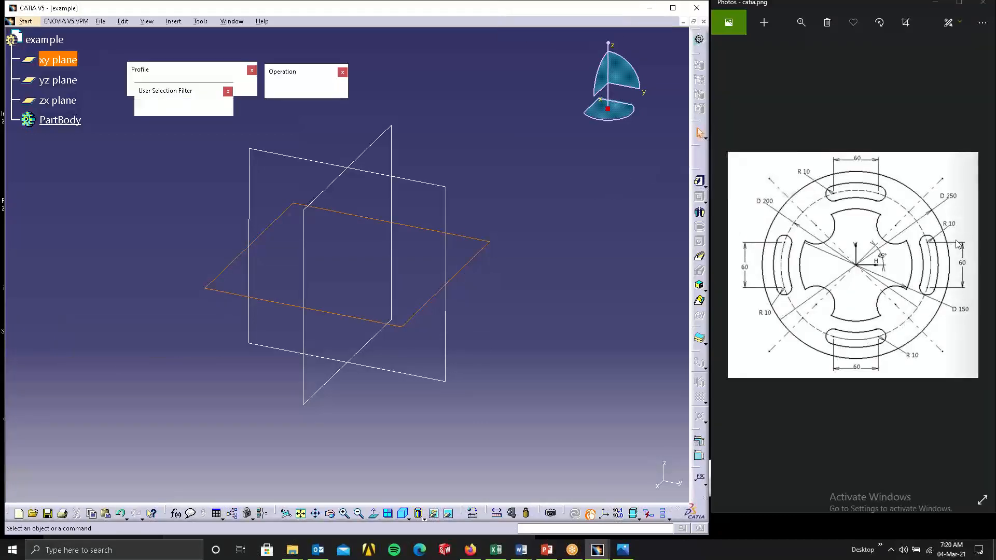
- Switch to the Photos viewer and browse the reference drawings, comparing candidates, up to the spoked wheel drawing numbered 50
click(982, 263)
click(981, 267)
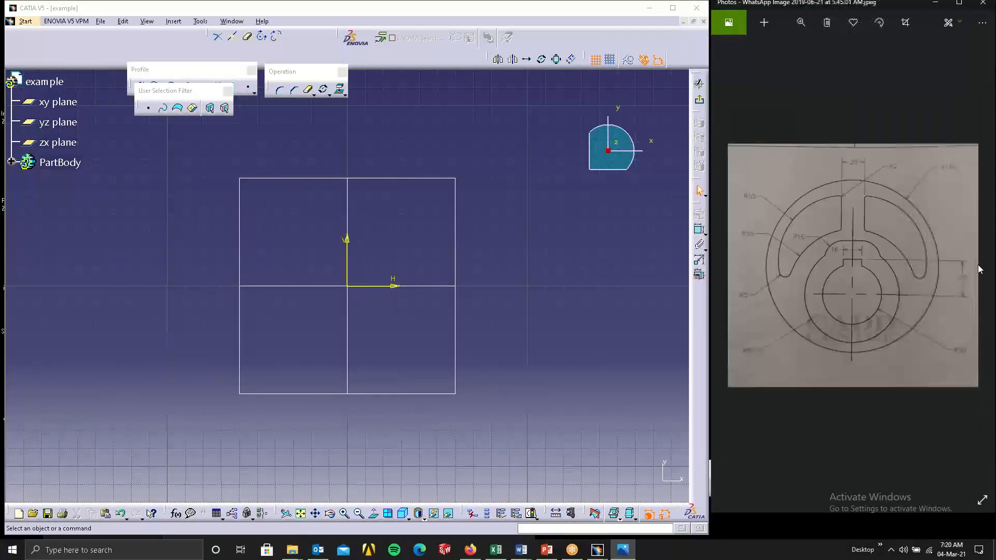
click(744, 265)
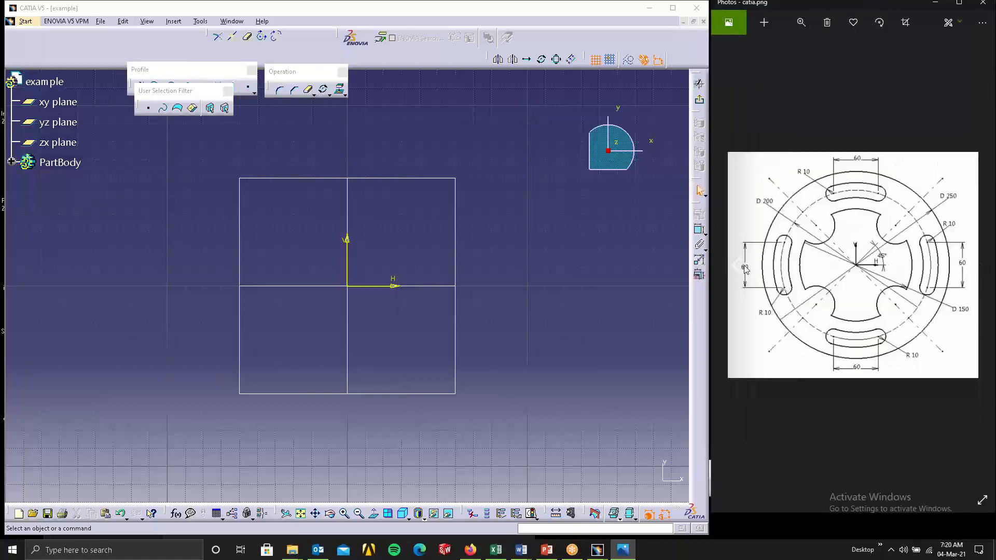
click(744, 265)
click(743, 264)
click(743, 265)
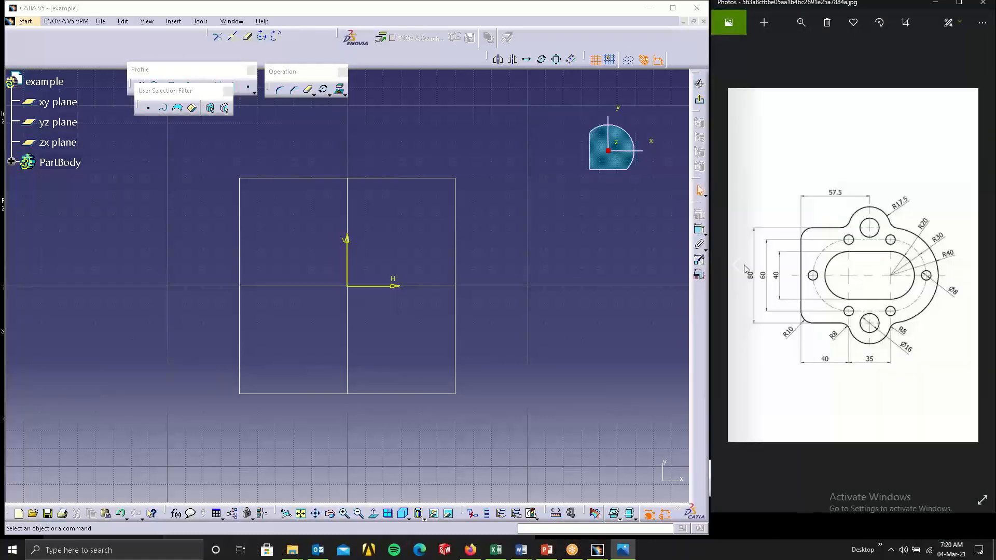
click(744, 264)
click(744, 264)
click(744, 266)
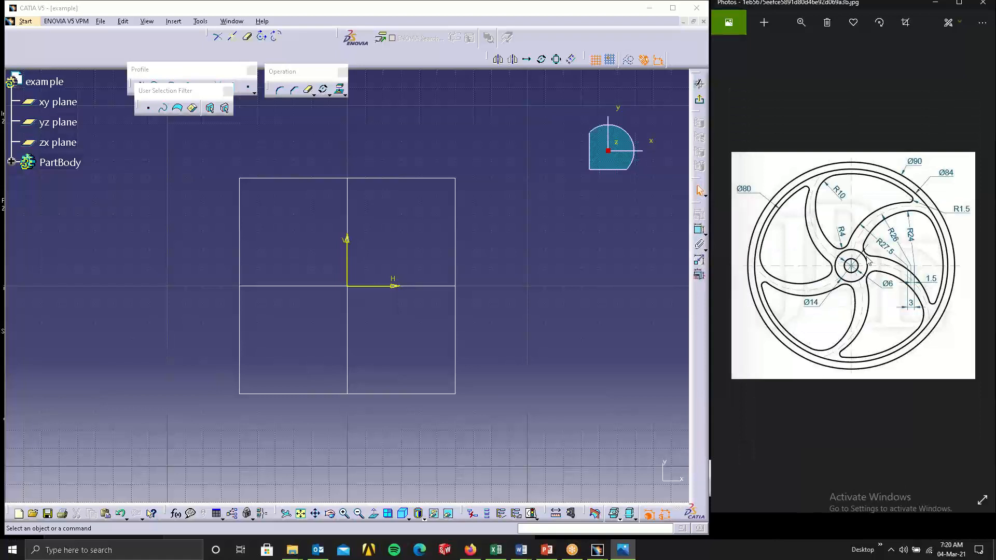
click(959, 265)
click(960, 264)
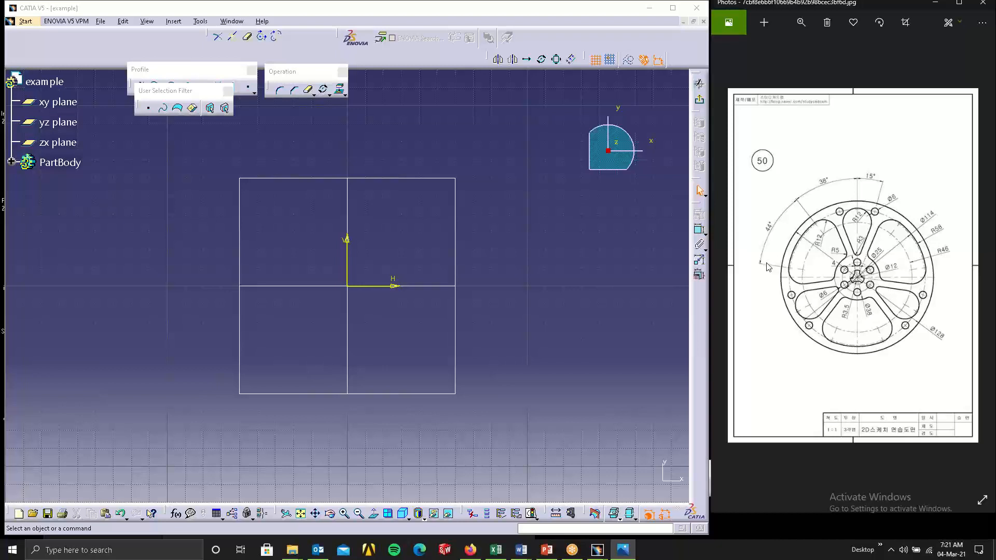
click(743, 267)
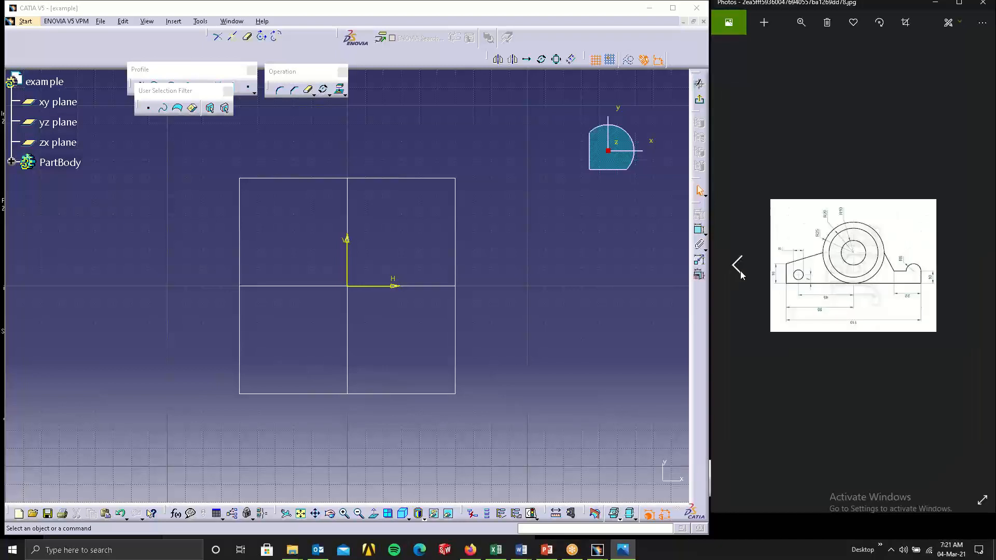
click(742, 269)
click(741, 270)
click(966, 266)
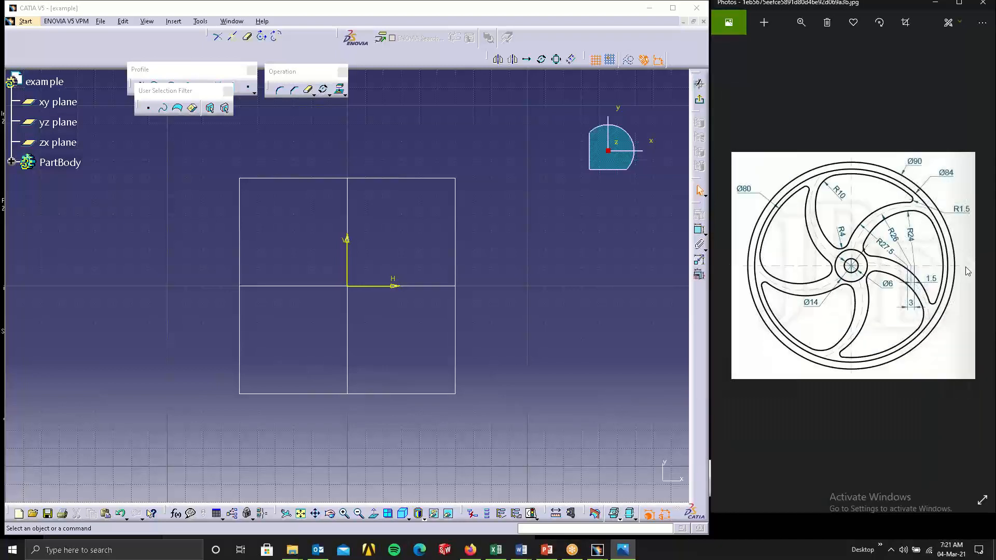
click(966, 267)
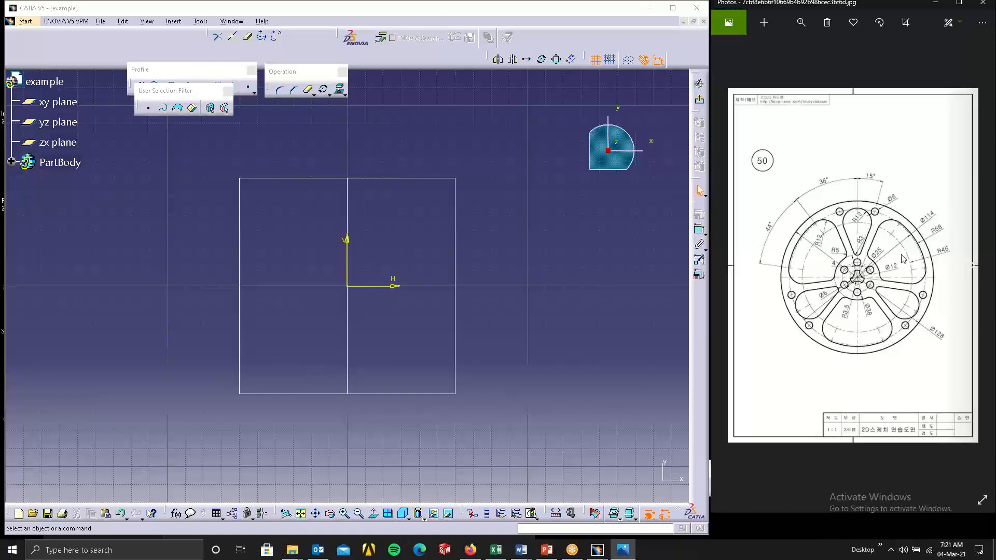
click(754, 274)
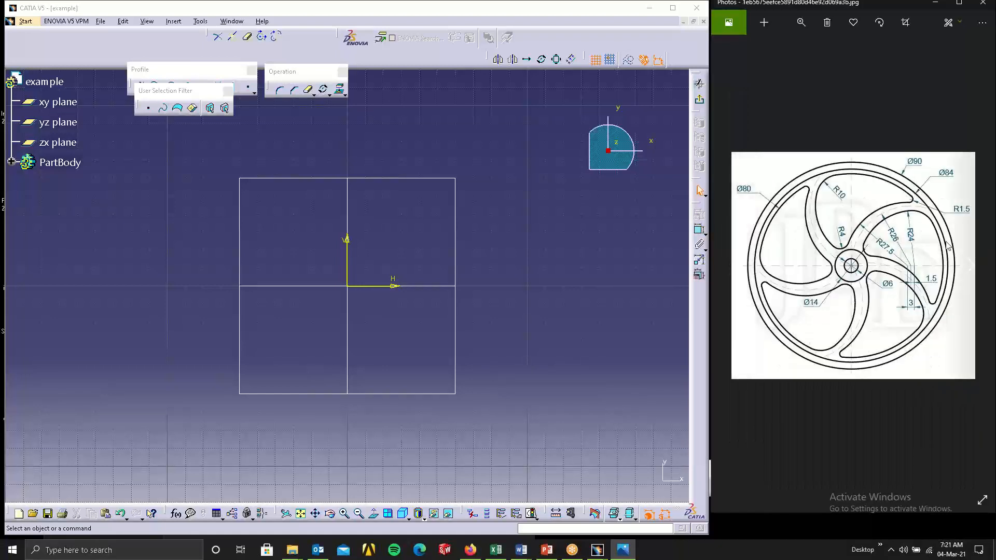
click(966, 263)
click(966, 261)
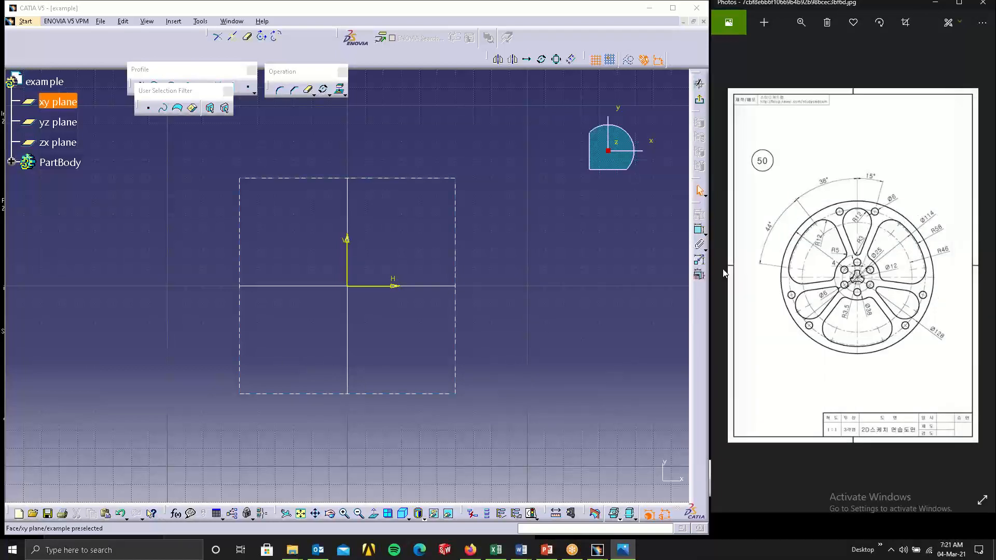
- Switch back to CATIA and dock the floating User Selection Filter toolbar beside the Sketch tools
drag(180, 91, 588, 61)
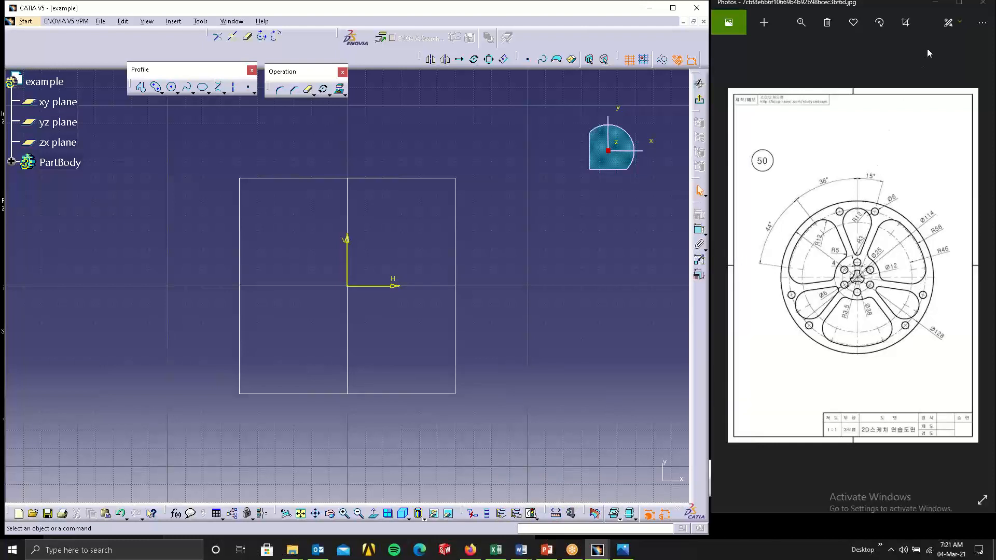
- Maximize the Photos window and enlarge drawing 50 to examine the wheel's dimensions
drag(920, 18, 861, 20)
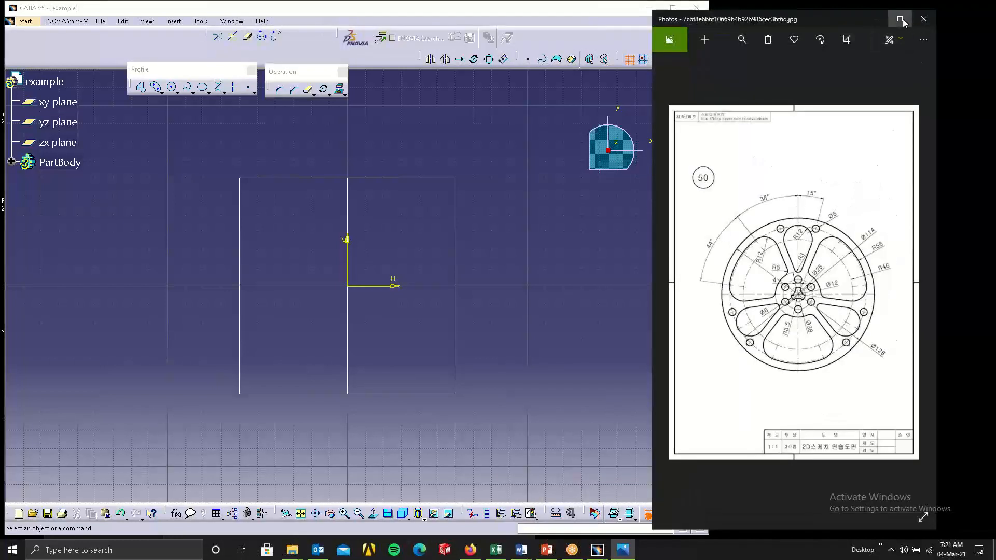
click(900, 19)
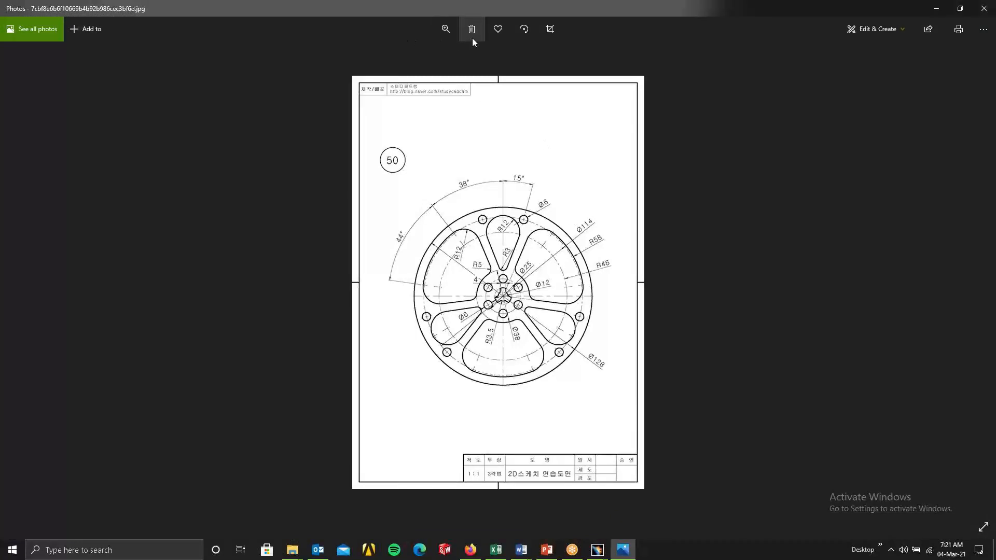
click(445, 29)
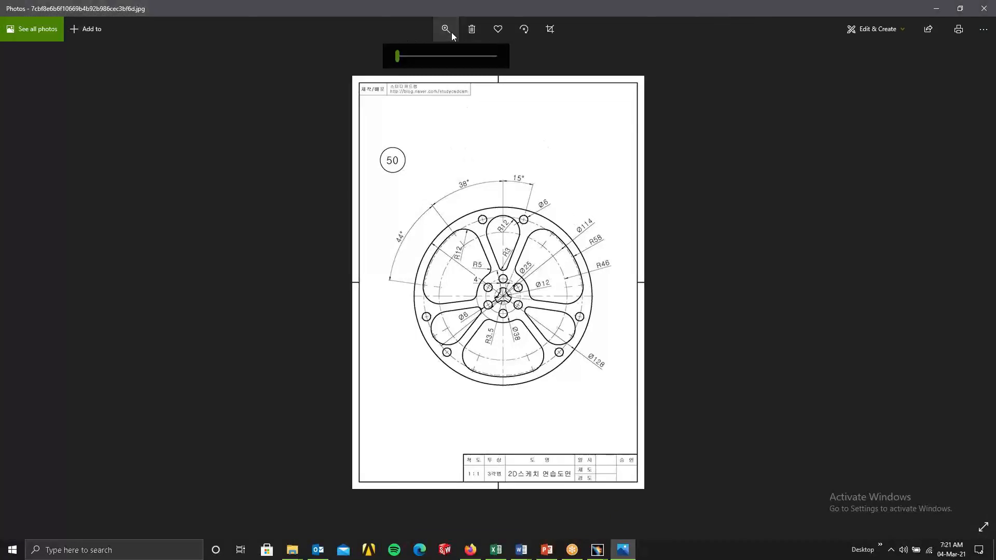
drag(396, 58, 418, 57)
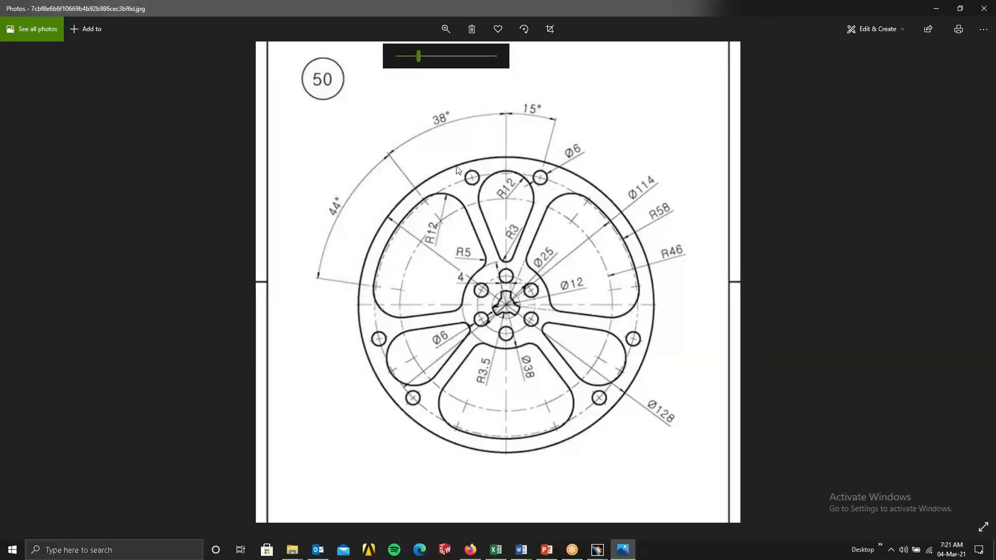
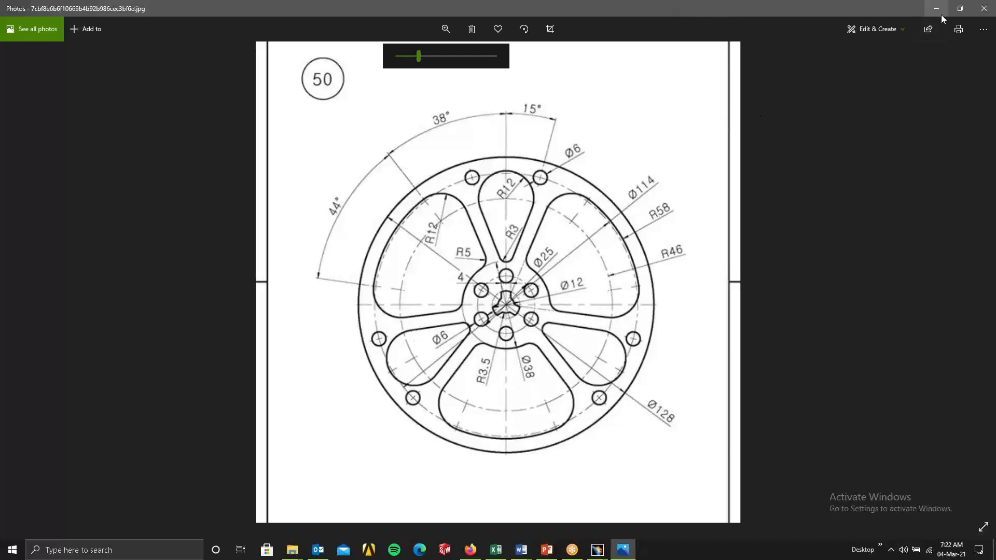
- Restore the Photos window to a smaller size and place the wheel drawing beside the CATIA sketch, with the Circle tool ready
click(959, 8)
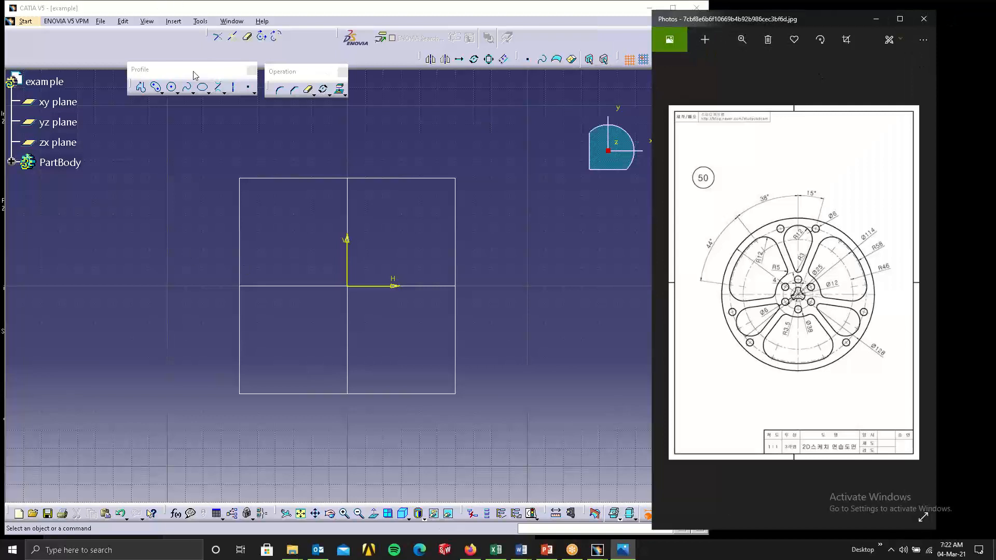
click(172, 87)
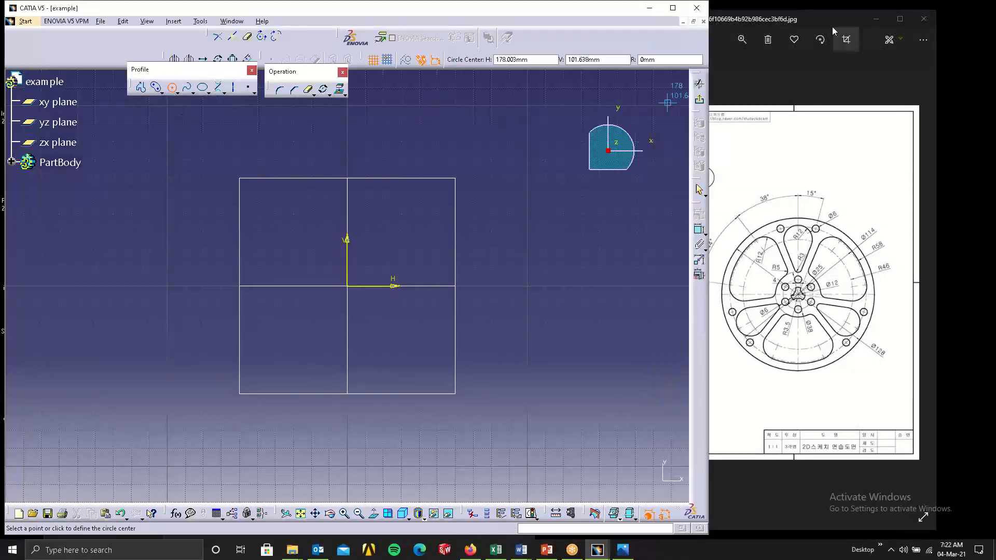
click(818, 20)
drag(817, 20, 880, 12)
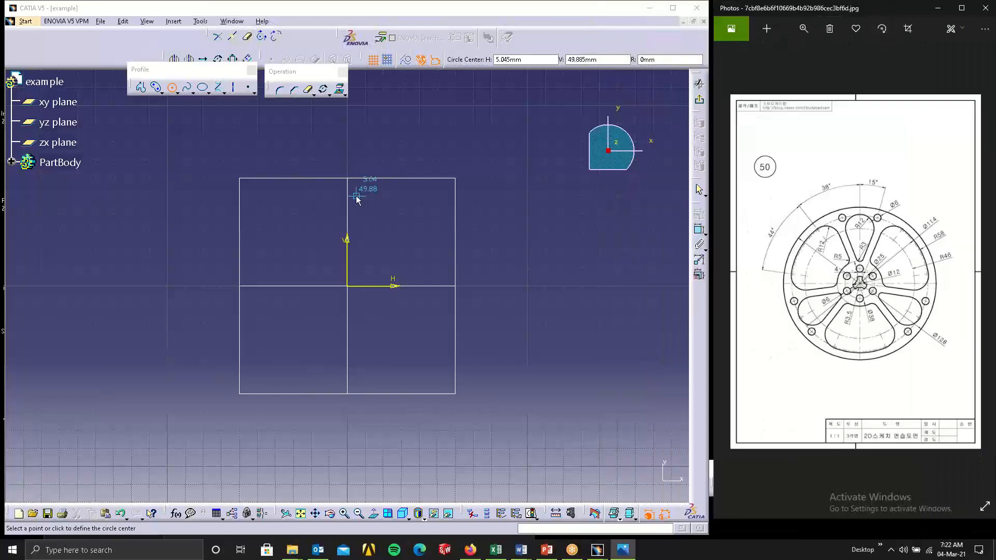
- Sketch two concentric circles centred on the origin, the inner one about 85 mm in radius and the outer one slightly larger
click(347, 285)
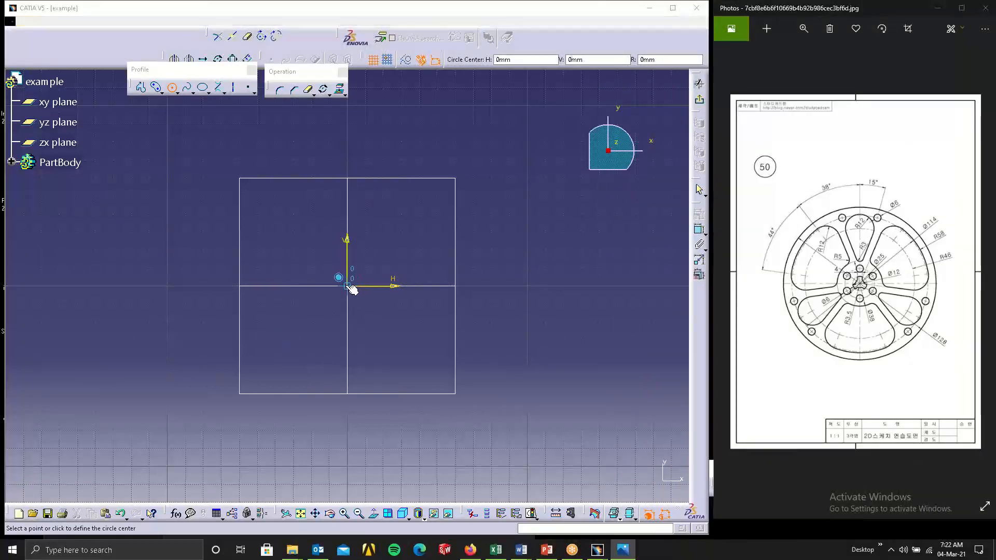
click(471, 403)
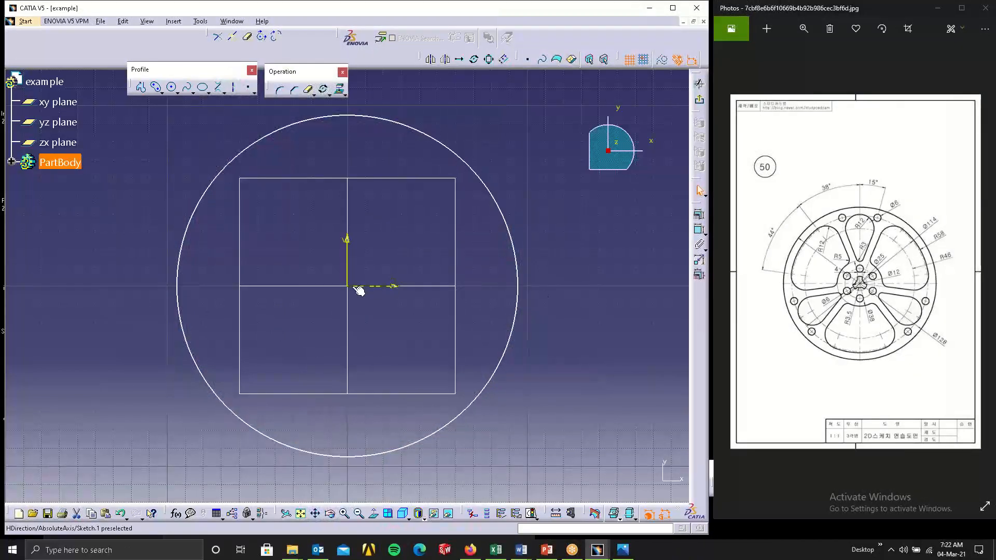
click(167, 91)
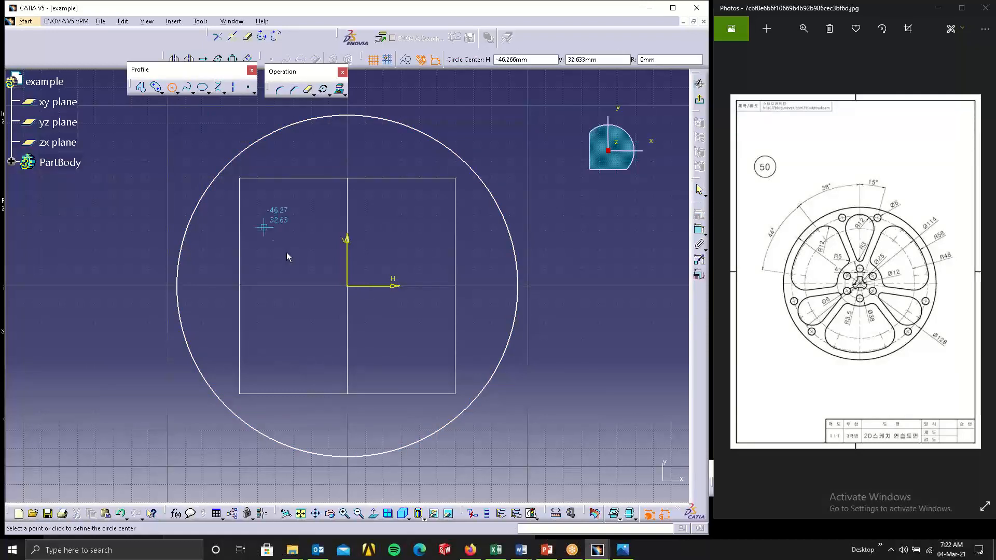
click(348, 287)
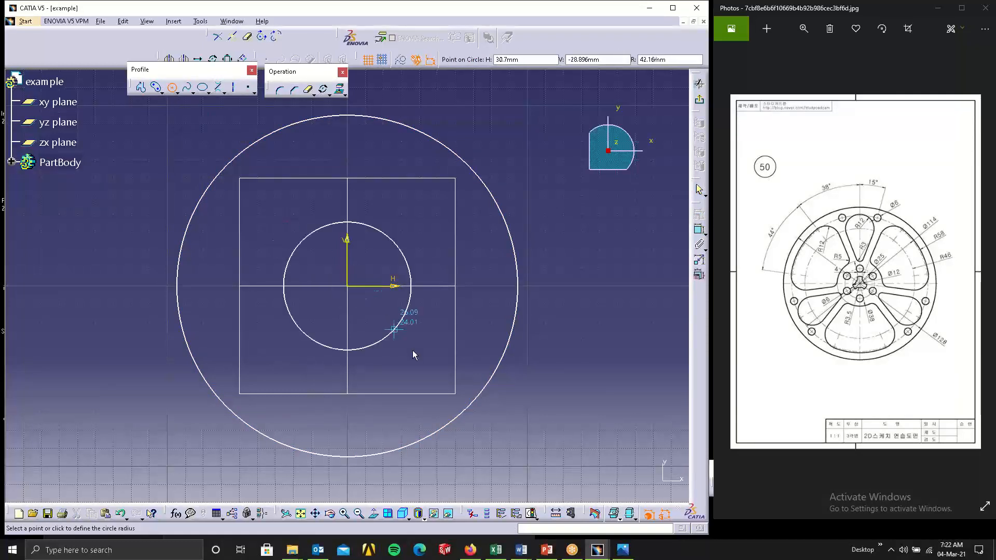
click(455, 394)
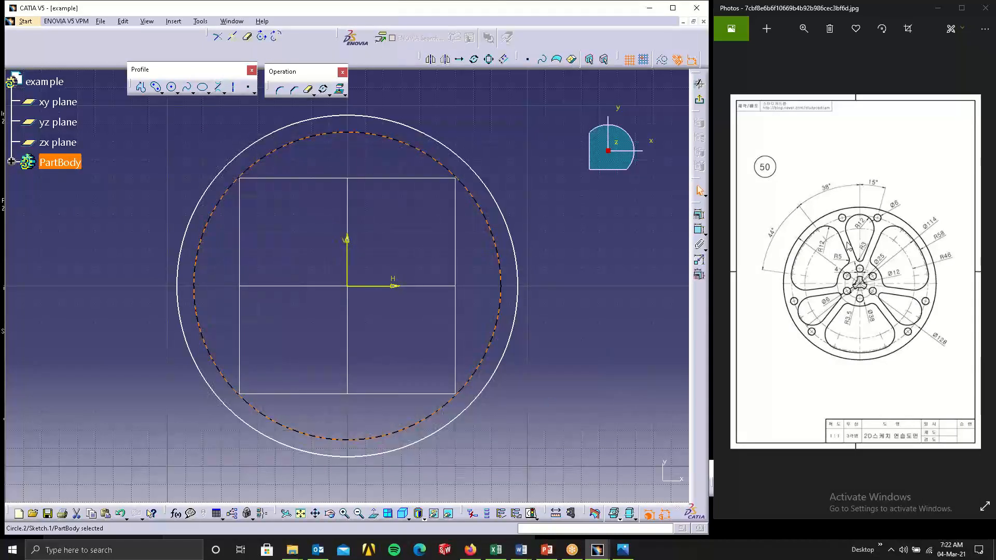
- Add two smaller circles centred on the origin, about 76 mm and 52 mm in radius
click(348, 294)
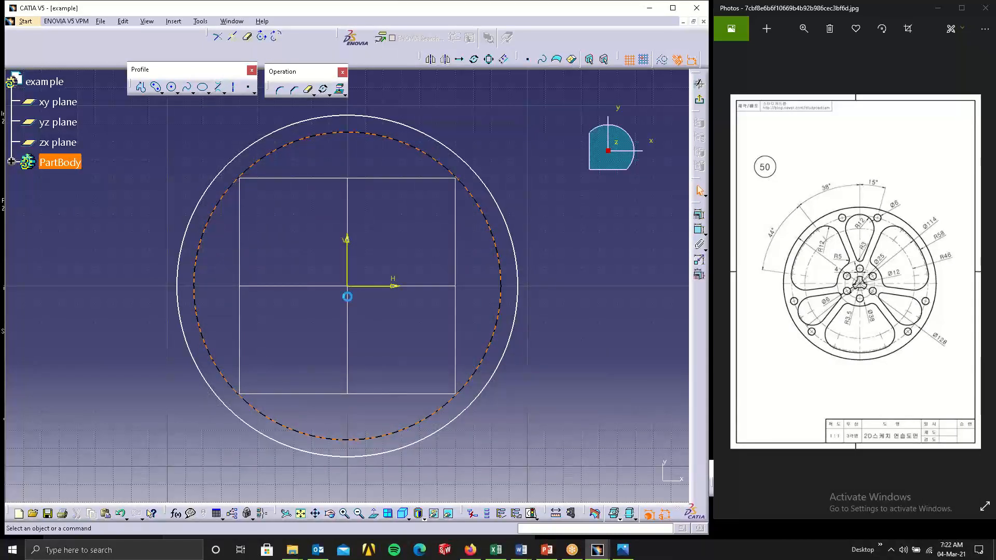
click(172, 87)
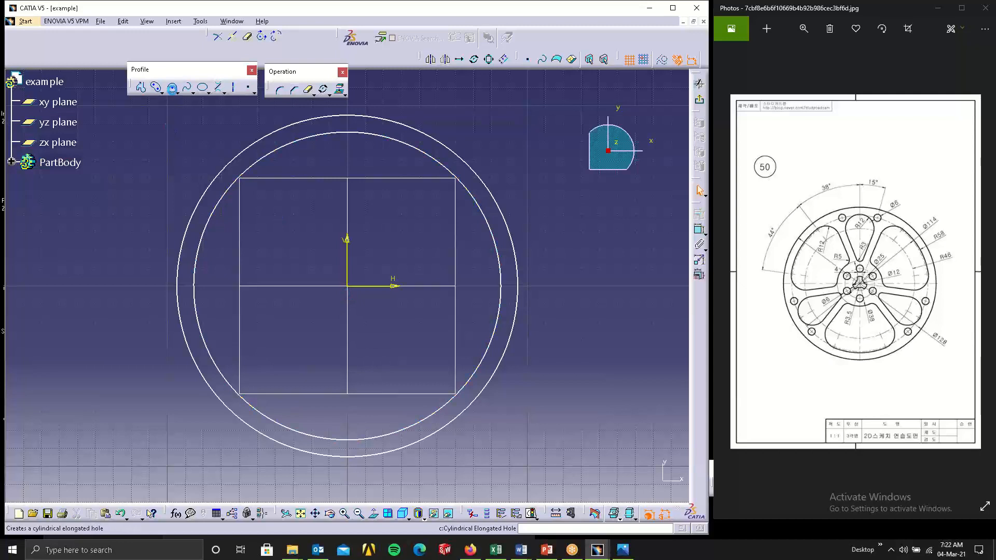
click(348, 286)
click(423, 400)
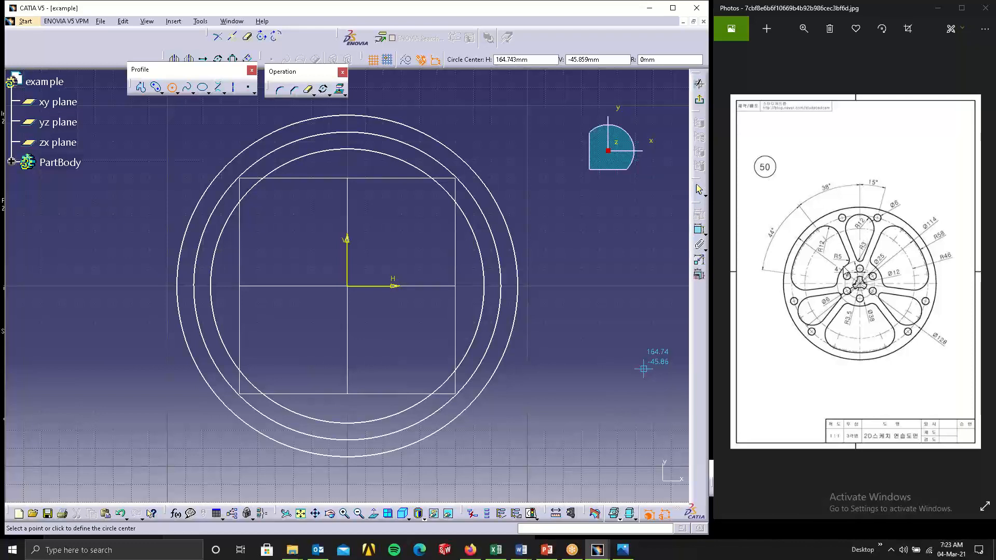
click(347, 286)
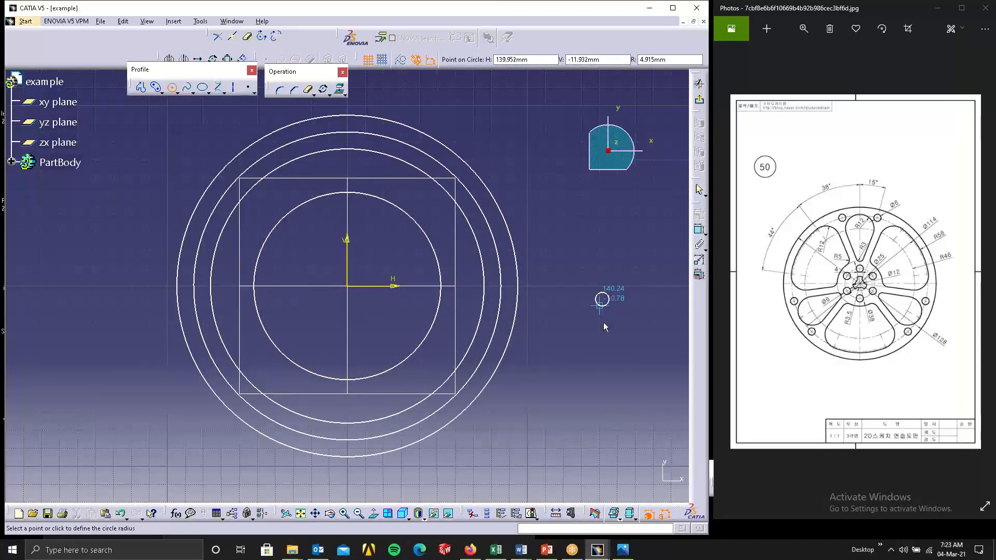
key(Escape)
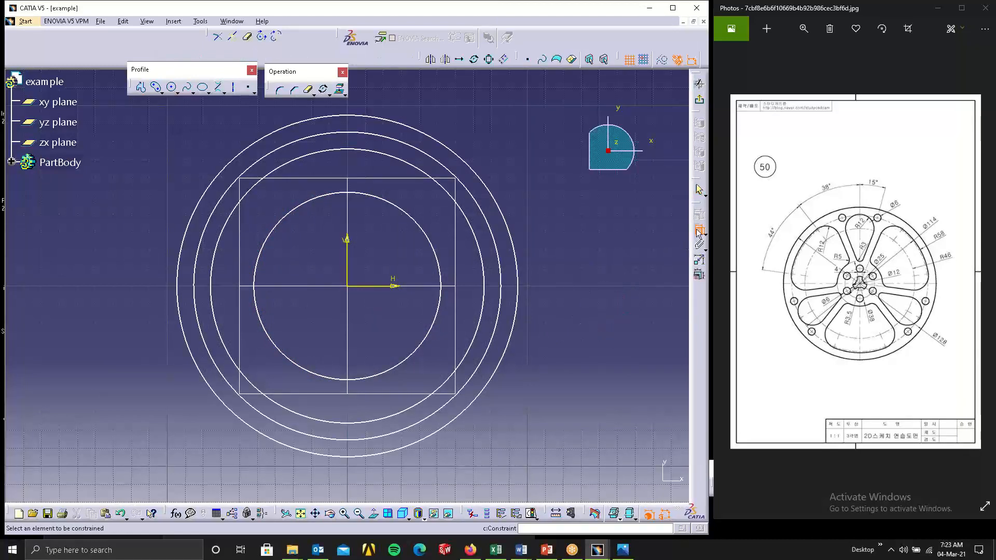
- Constrain the outermost circle to a diameter of 128 mm
click(512, 237)
click(579, 238)
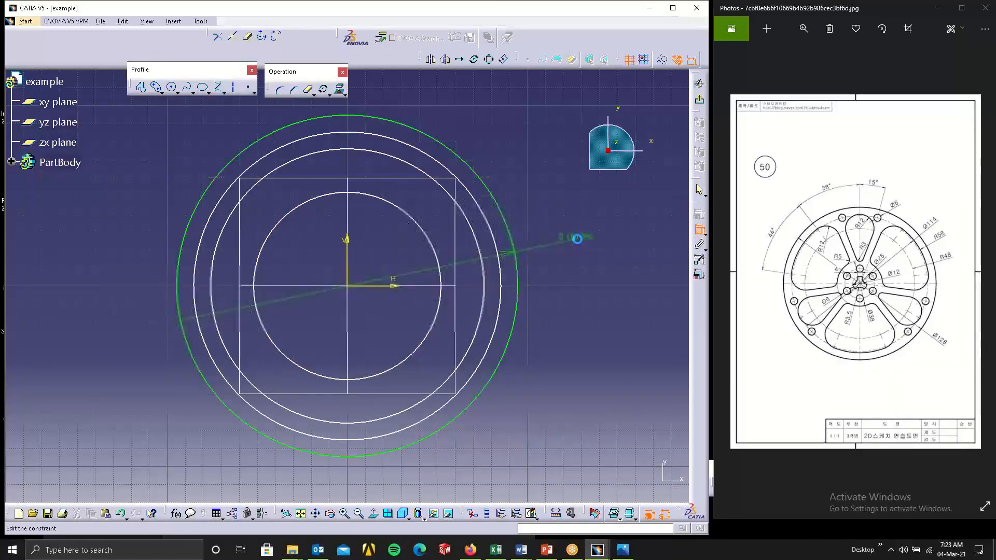
double_click(578, 238)
text(128)
key(Return)
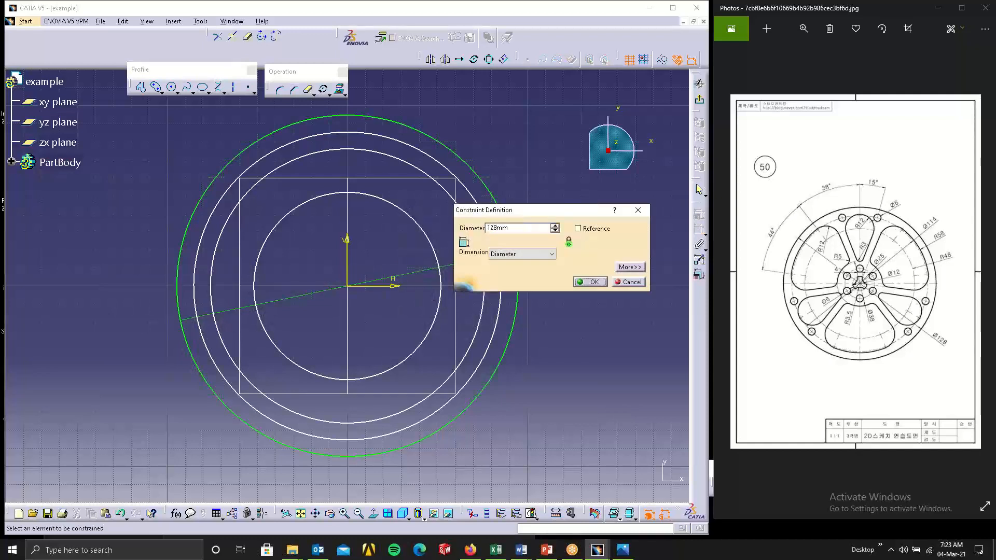
- Dimension the second circle drawn, switch its constraint from diameter to radius and set it to 58 mm
click(503, 280)
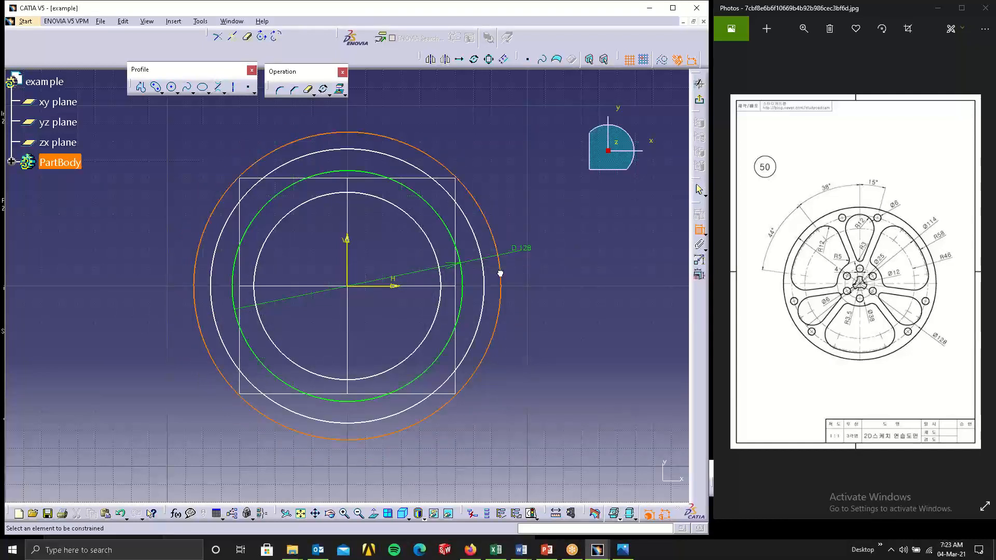
click(527, 277)
double_click(533, 273)
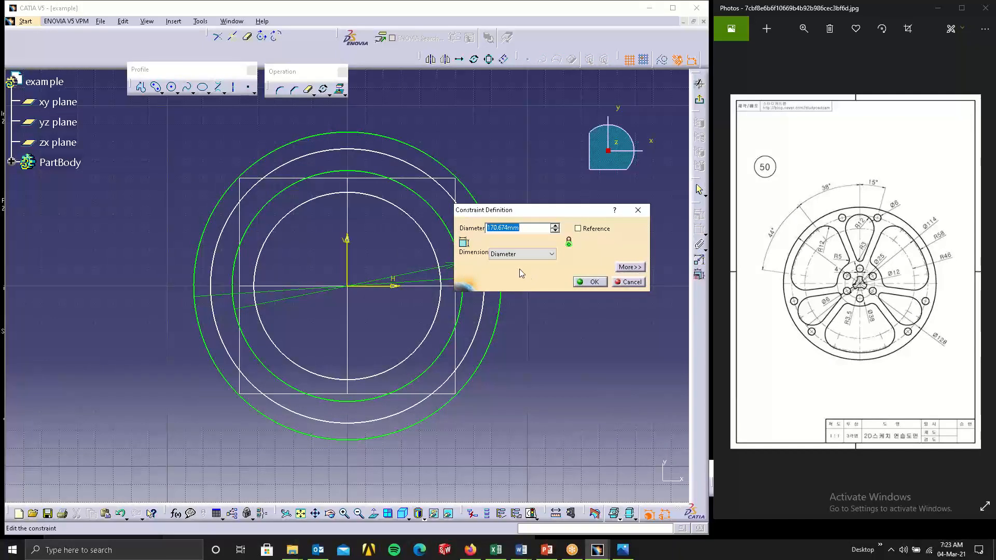
click(524, 254)
click(499, 264)
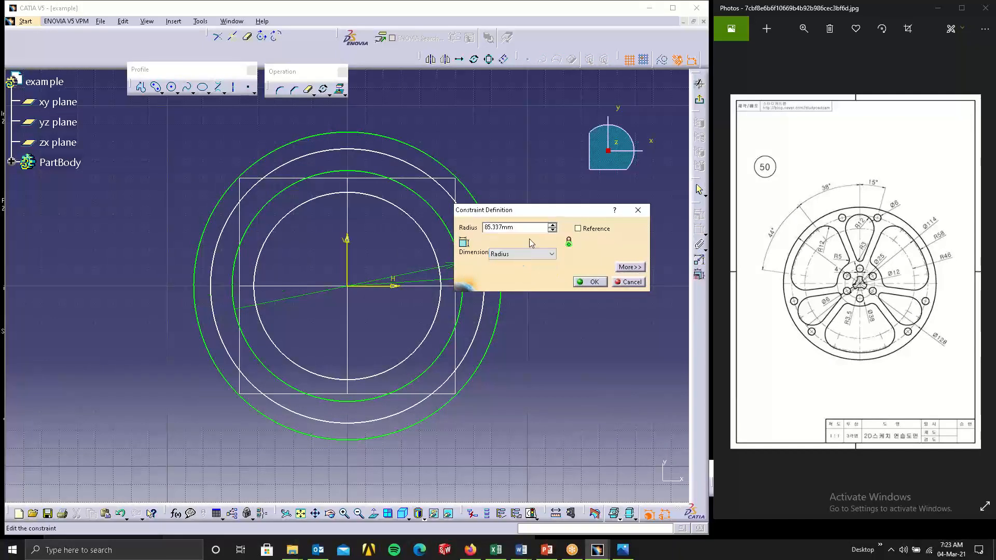
drag(515, 227, 456, 239)
text(58)
key(Return)
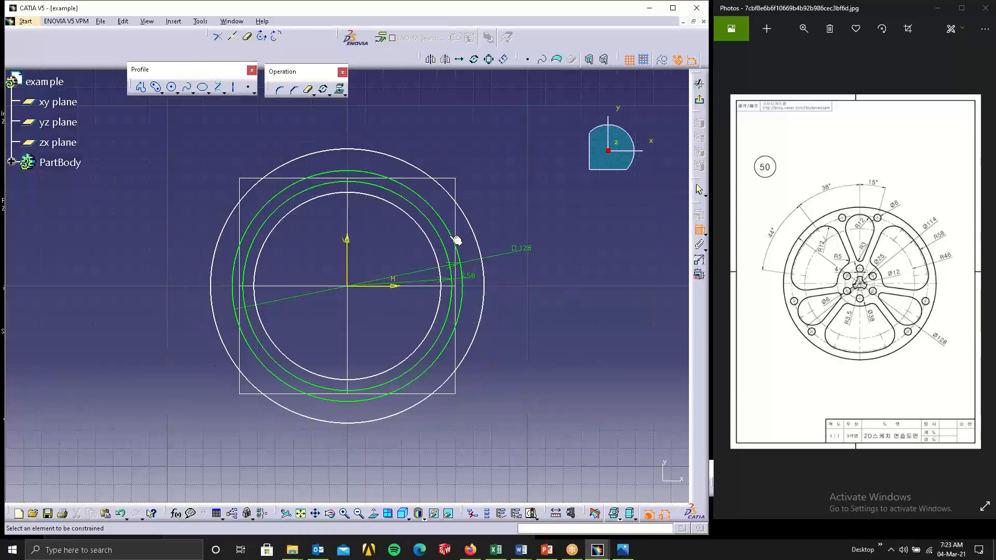
- Constrain the third circle drawn to a radius of 46 mm
click(484, 288)
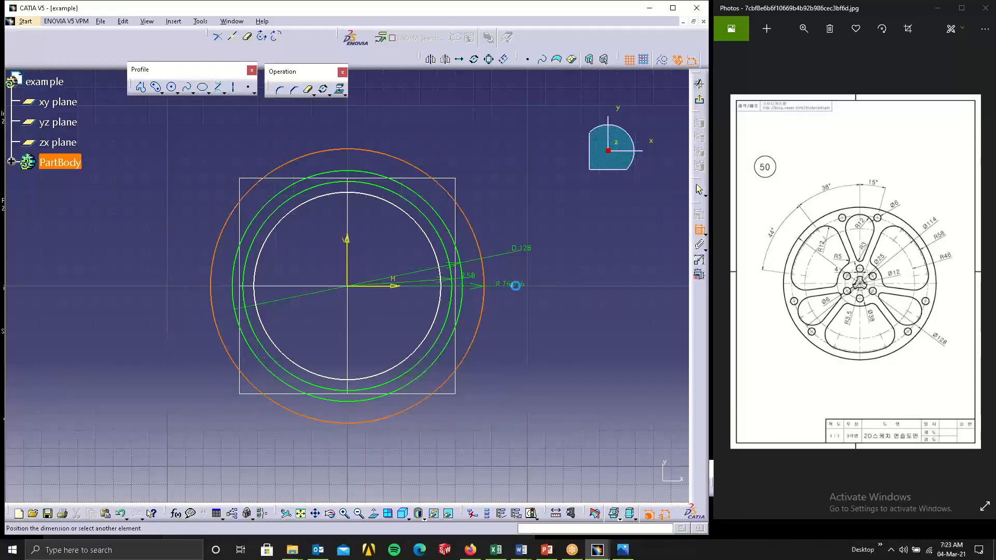
click(522, 285)
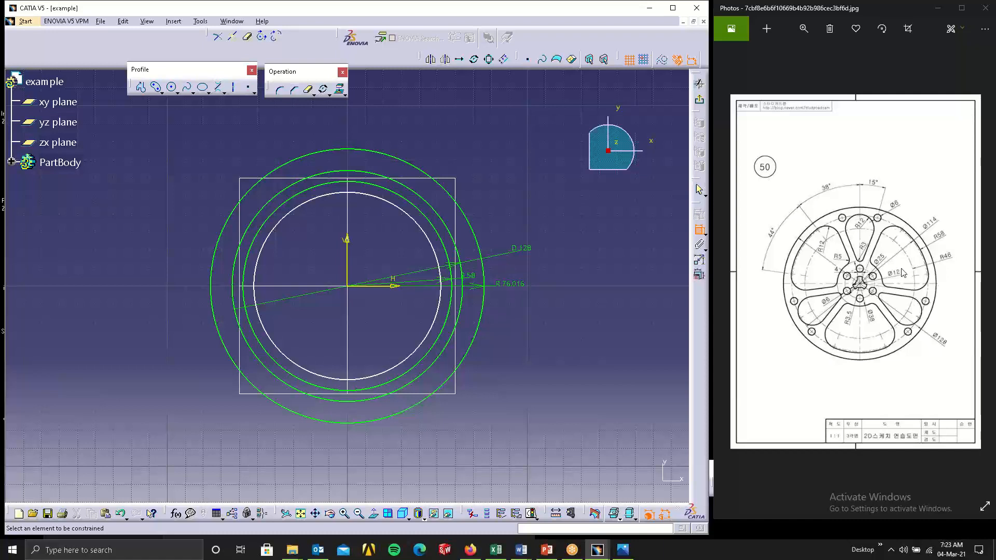
double_click(519, 283)
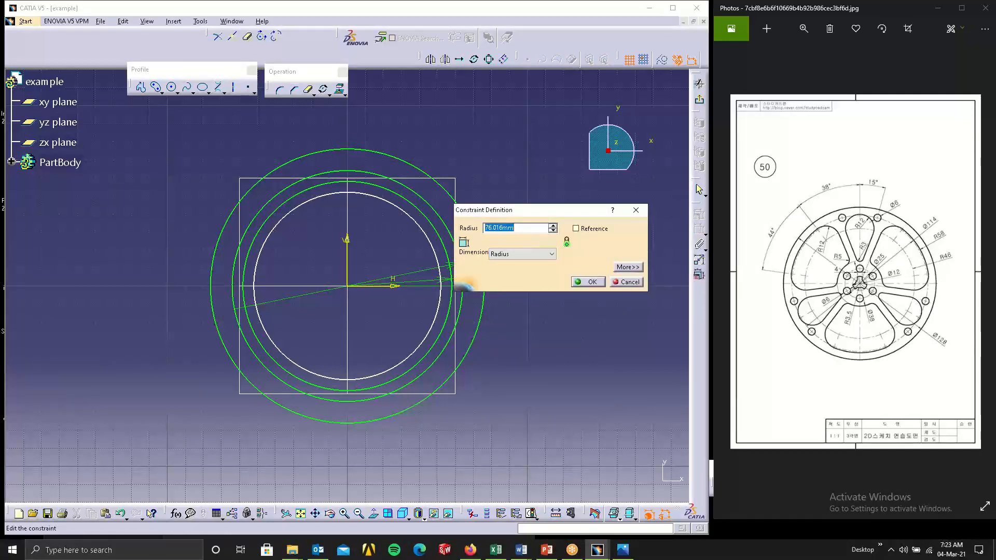
text(46)
key(Return)
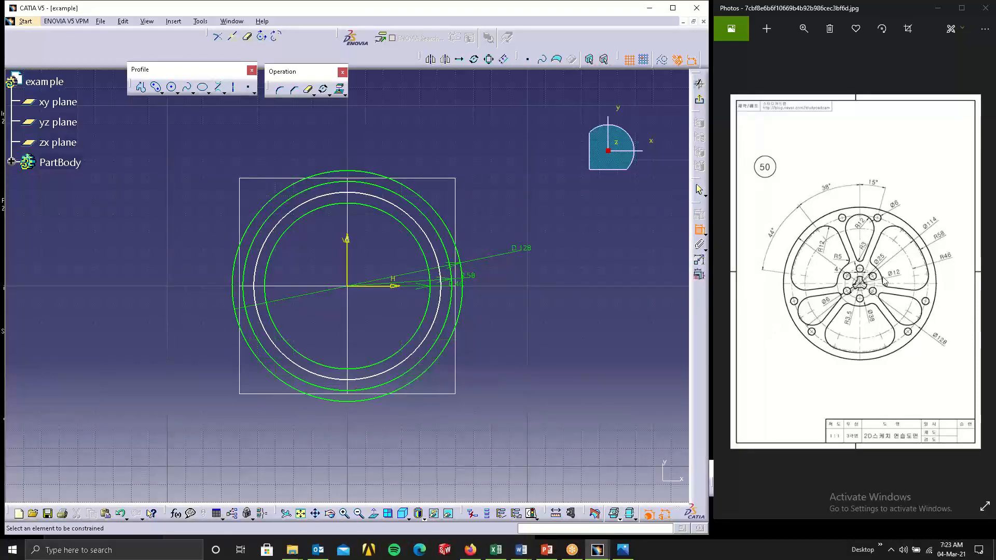
- Turn the 46 mm radius circle into a construction element and undock the Sketch tools toolbar beside the Operation toolbar
click(431, 286)
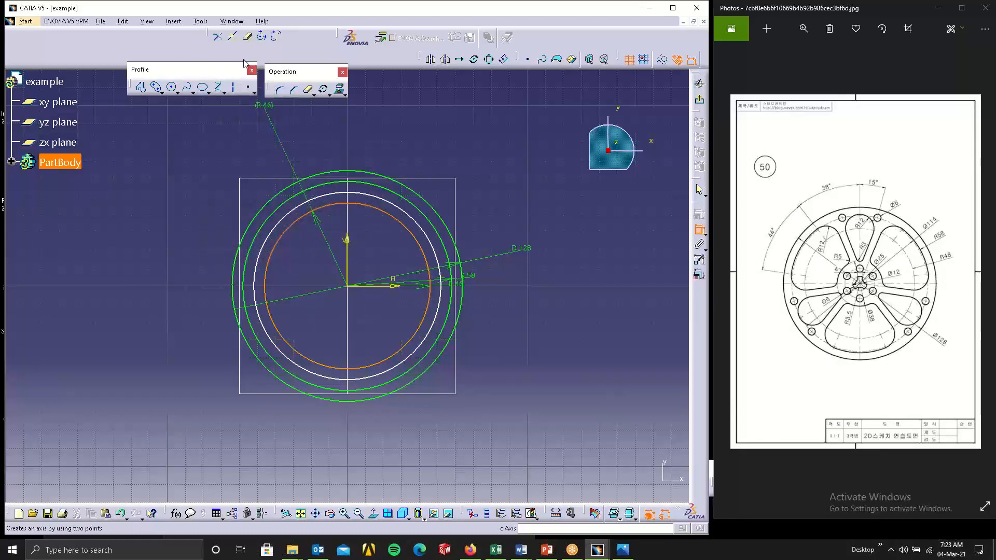
key(Escape)
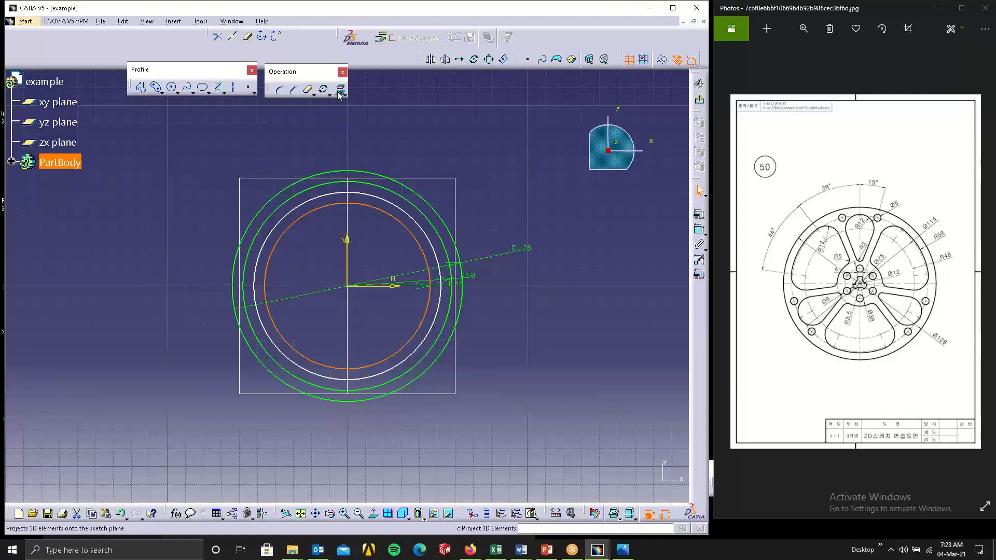
click(667, 62)
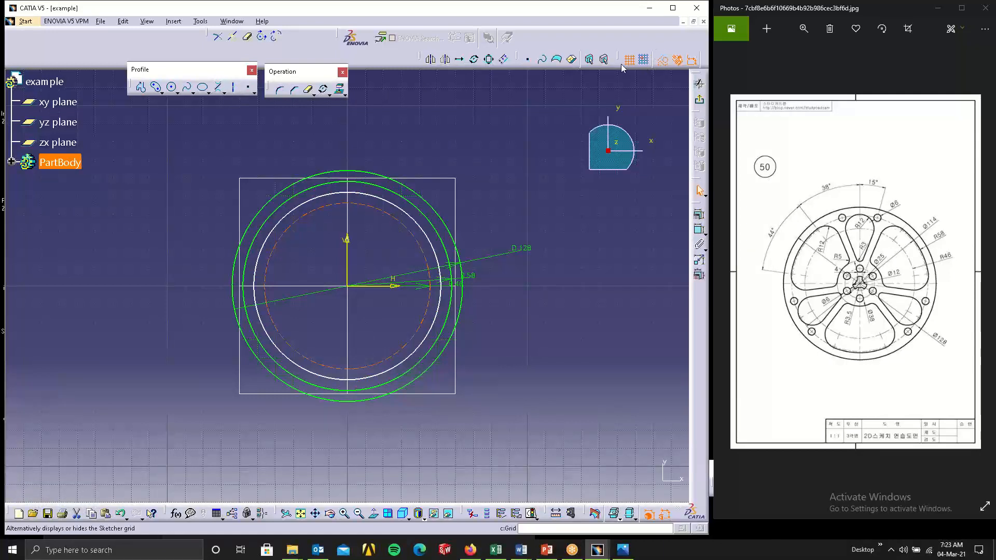
mouse_move(621, 63)
mouse_down()
mouse_move(498, 111)
mouse_move(361, 98)
mouse_up()
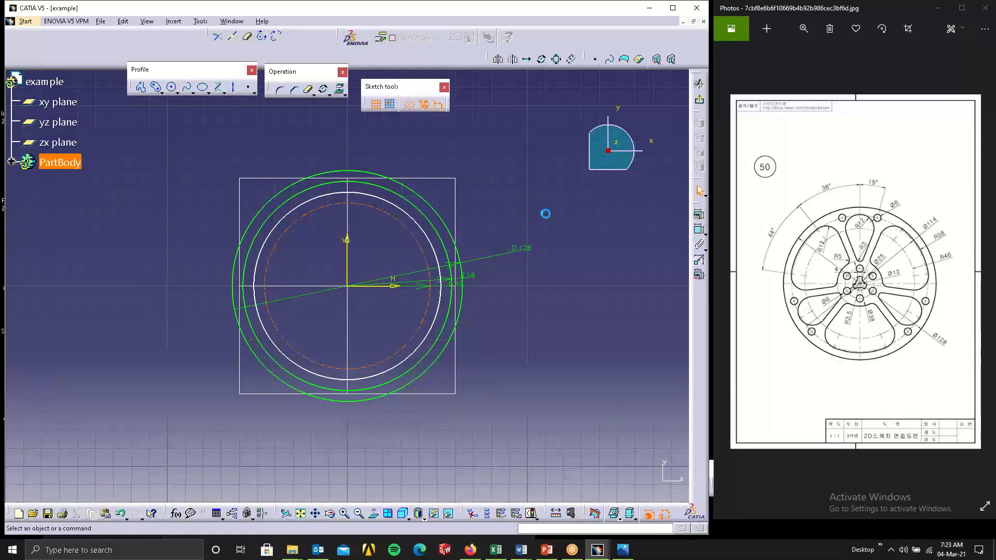
click(550, 215)
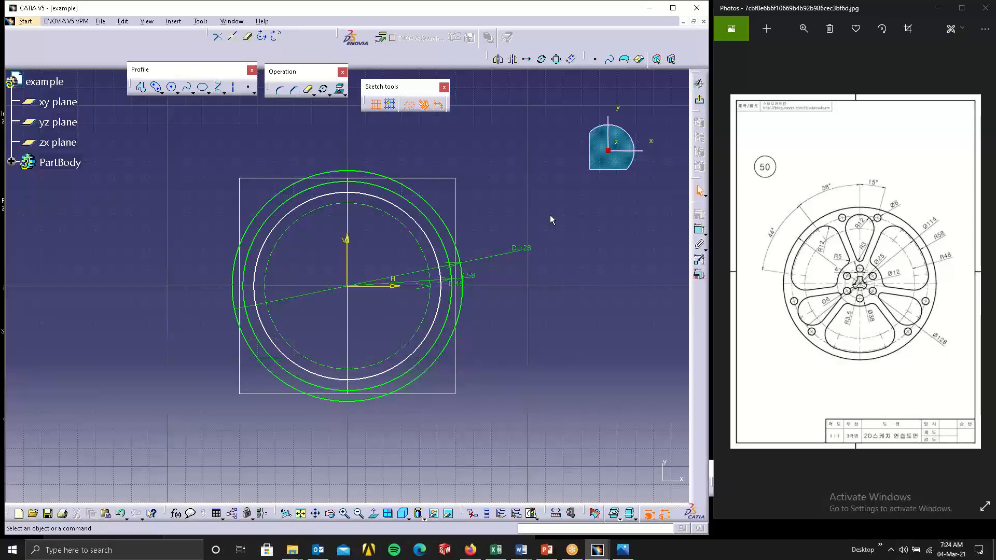
- Constrain the remaining undimensioned circle to a diameter of 38 mm, and move the R 46 dimension label outside the circles
click(701, 231)
click(441, 294)
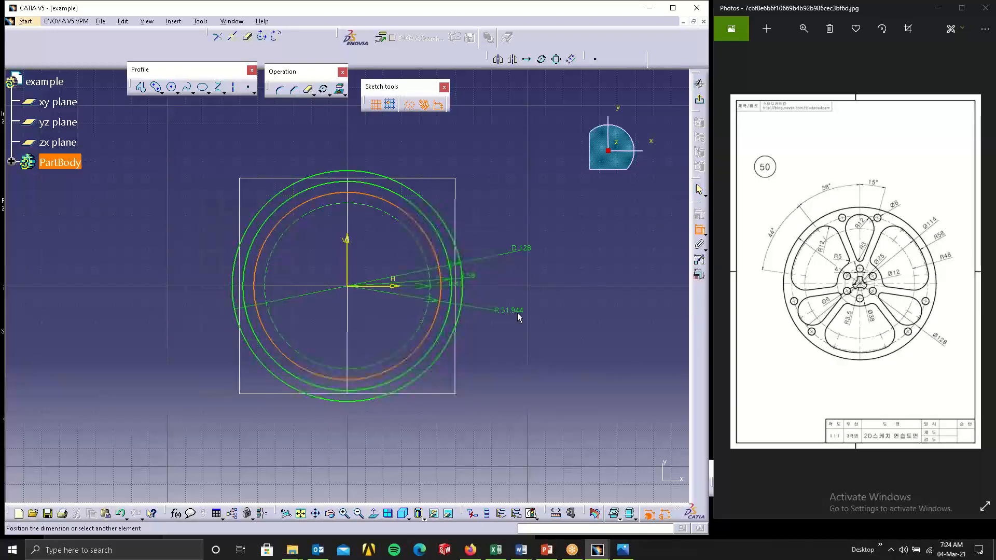
double_click(518, 312)
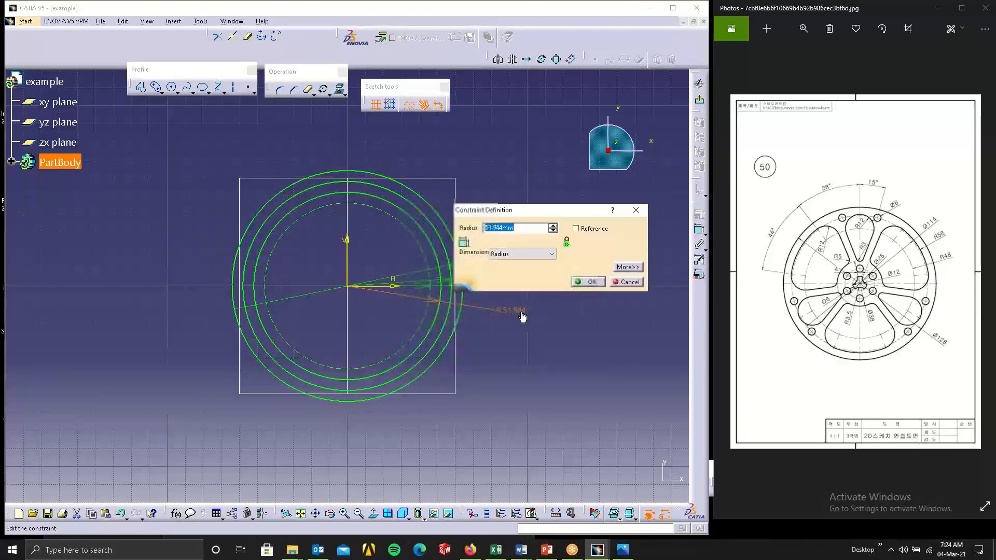
click(524, 253)
click(528, 271)
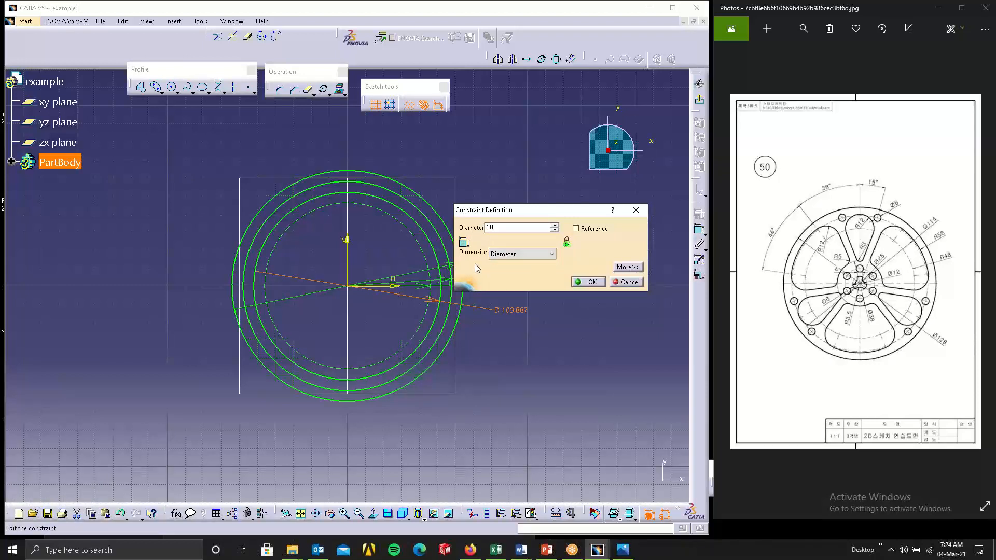
text(38)
key(Return)
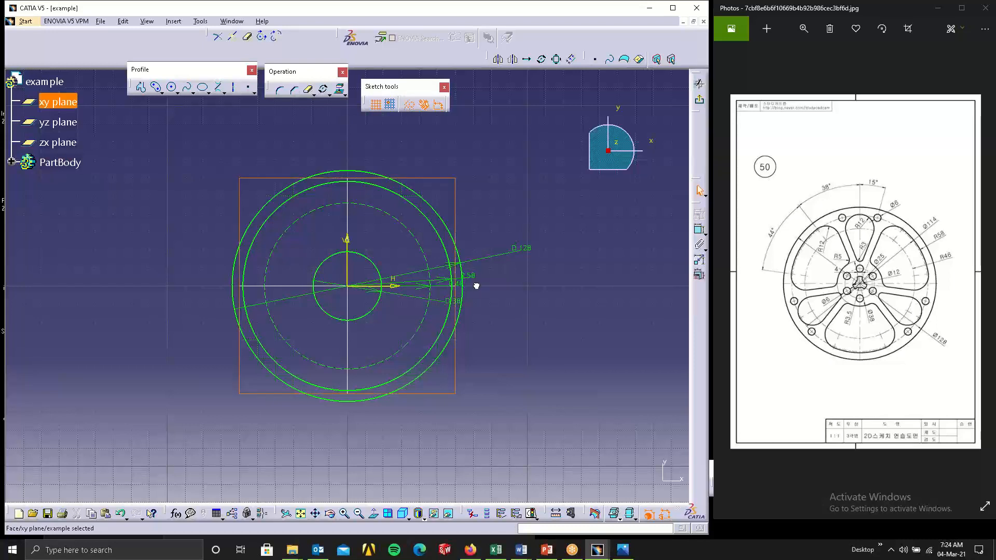
click(458, 287)
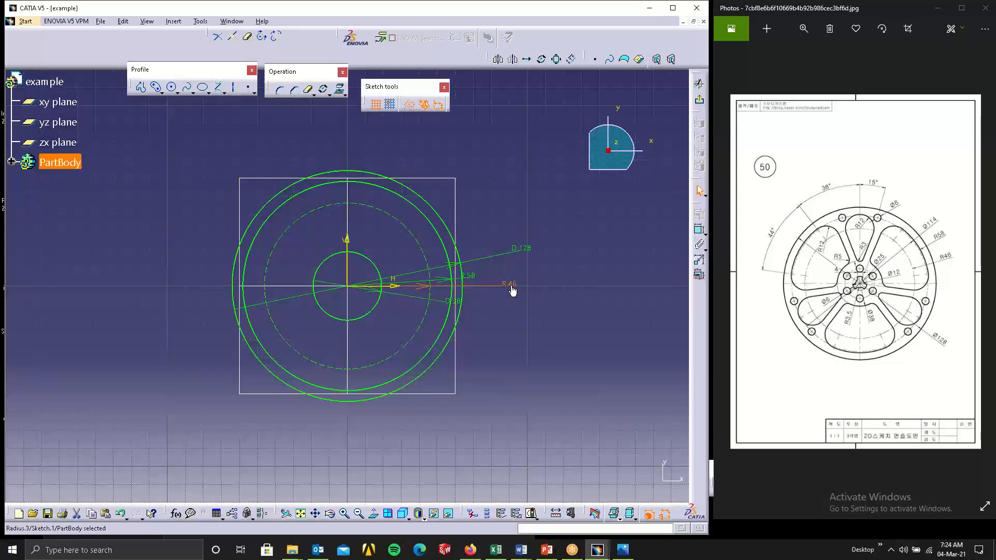
click(561, 330)
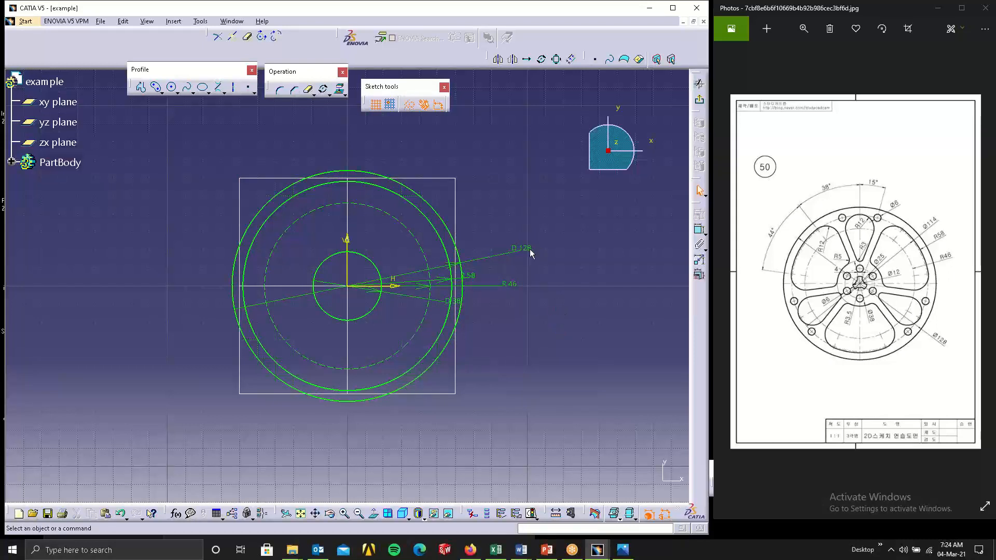
mouse_move(307, 284)
middle_down()
mouse_move(382, 327)
mouse_move(399, 298)
middle_up()
middle_drag(463, 290, 446, 264)
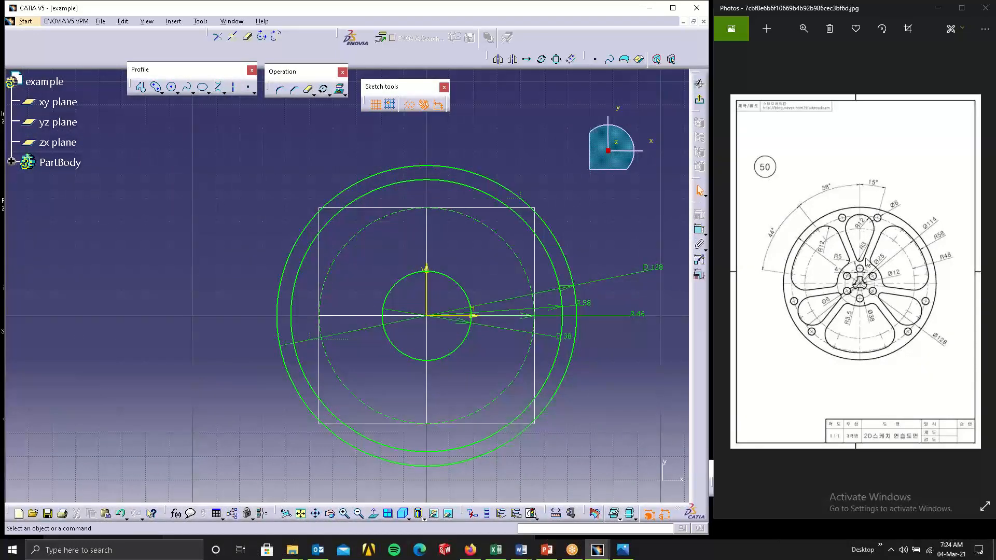
click(173, 87)
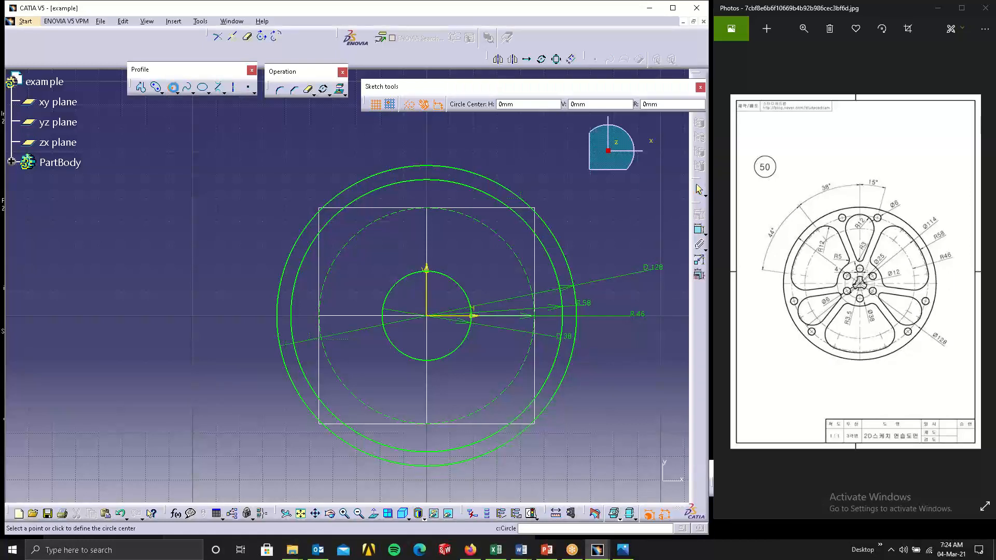
click(427, 208)
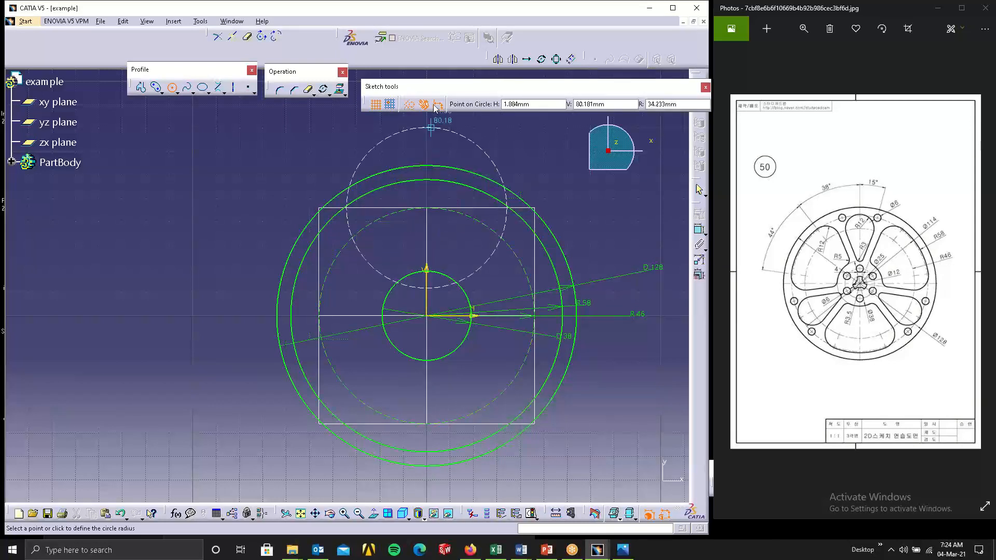
click(430, 183)
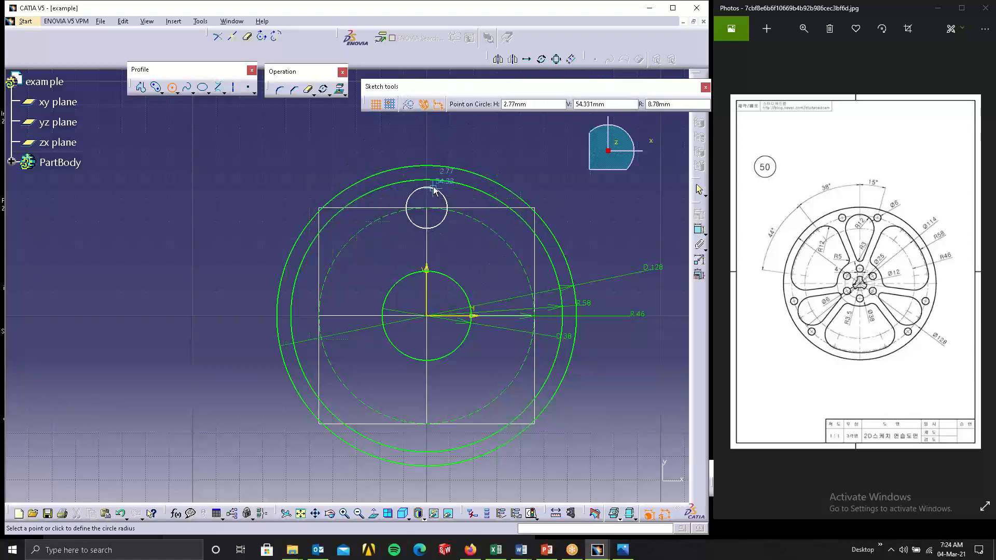
key(Escape)
- Sketch two circles one above the other in the empty area beside the wheel, about 16 mm and 13 mm in radius
middle_drag(400, 236, 53, 218)
click(172, 88)
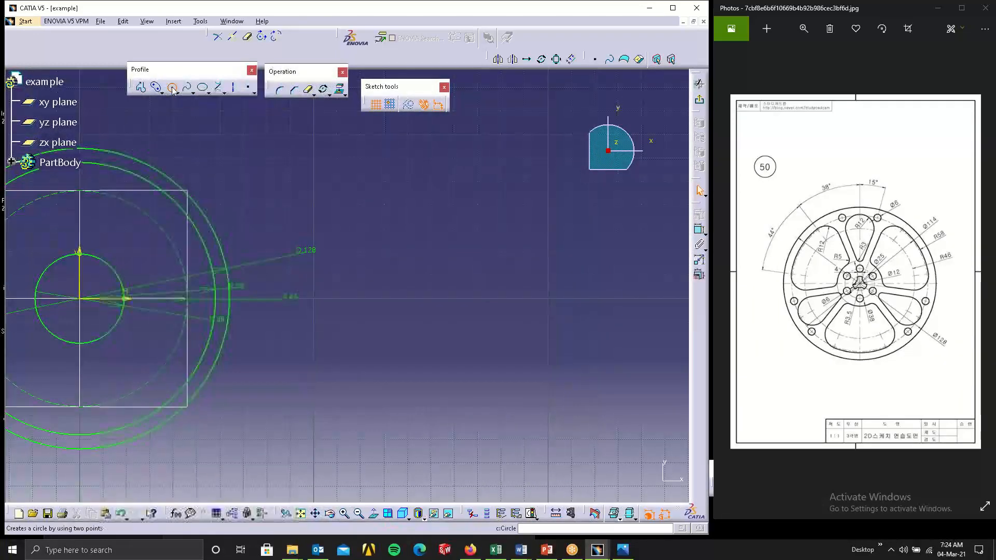
click(515, 174)
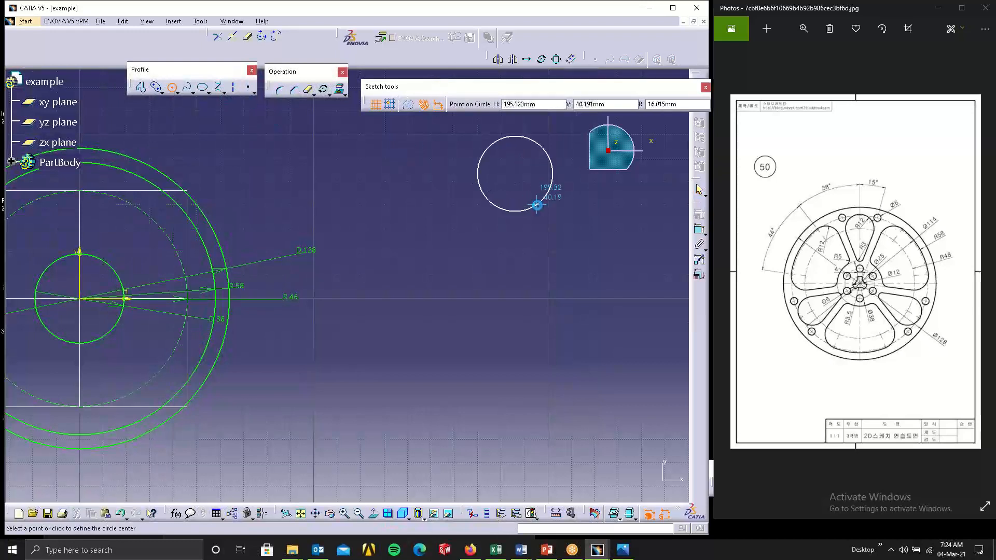
click(537, 204)
click(515, 290)
click(516, 322)
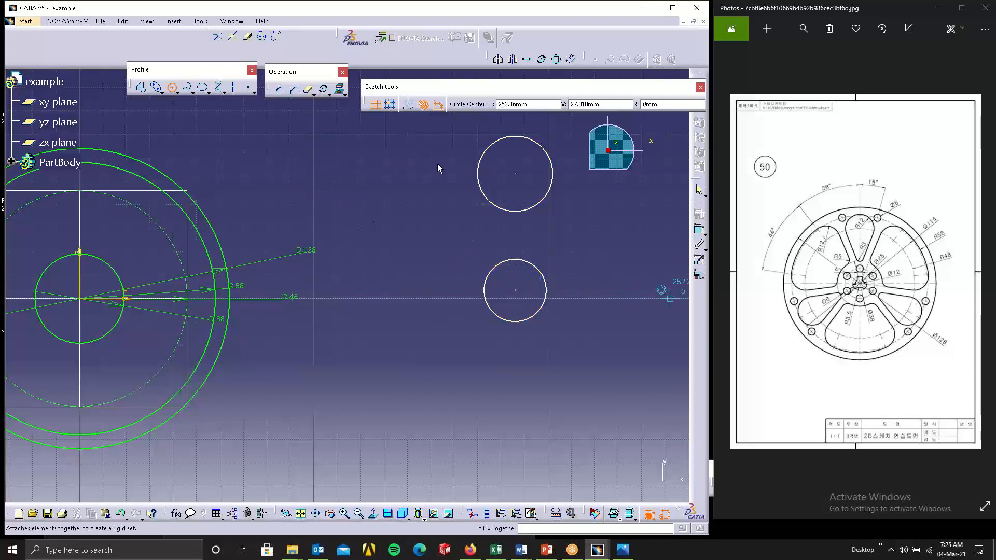
click(177, 93)
click(172, 88)
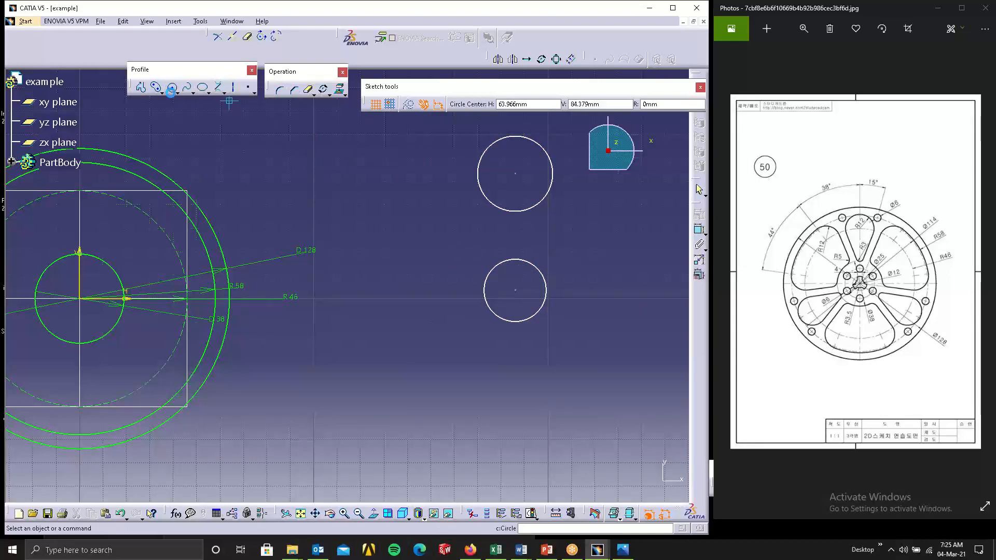
- Dimension the lower of the two new circles, switch its constraint from diameter to radius and set it to 3 mm
click(699, 228)
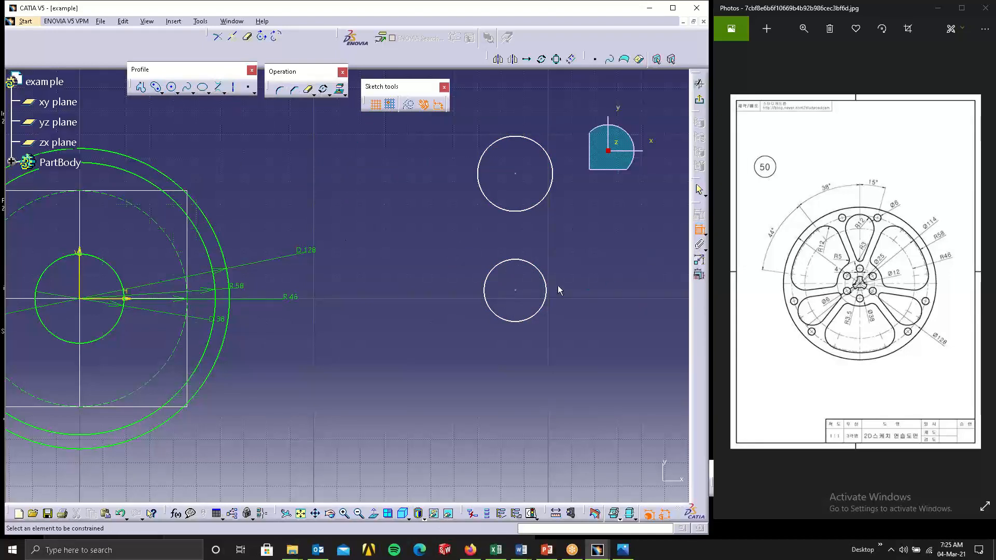
click(546, 284)
double_click(595, 279)
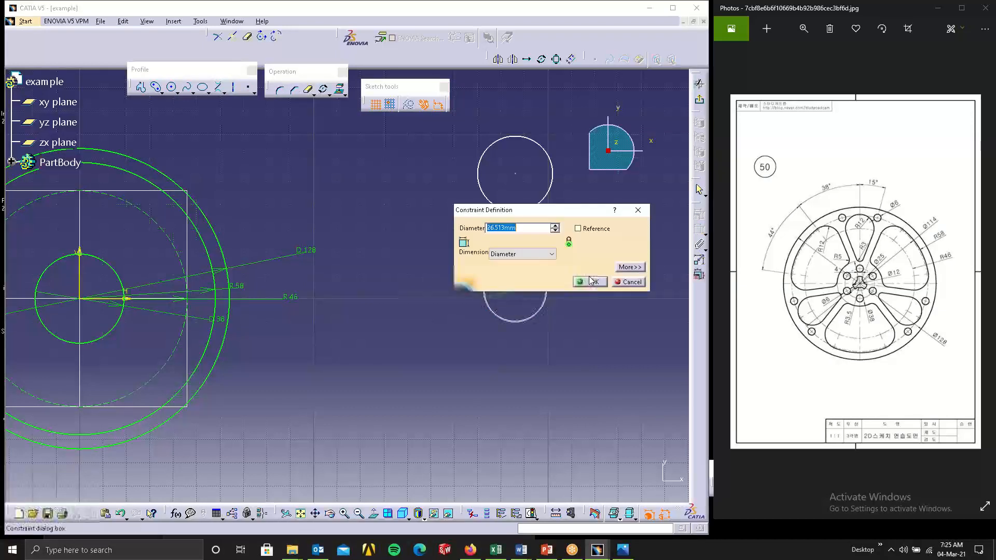
click(546, 255)
click(534, 269)
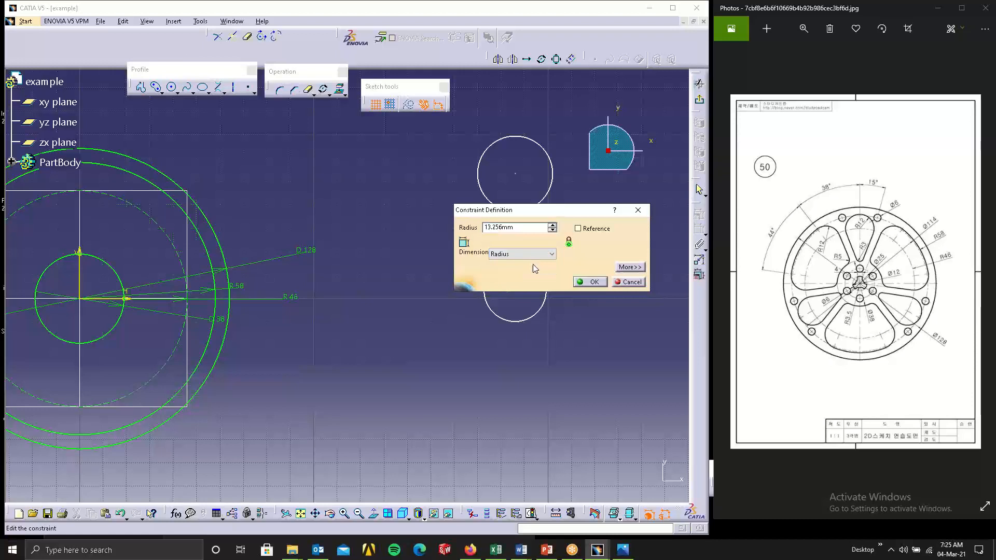
double_click(515, 227)
text(3)
key(Return)
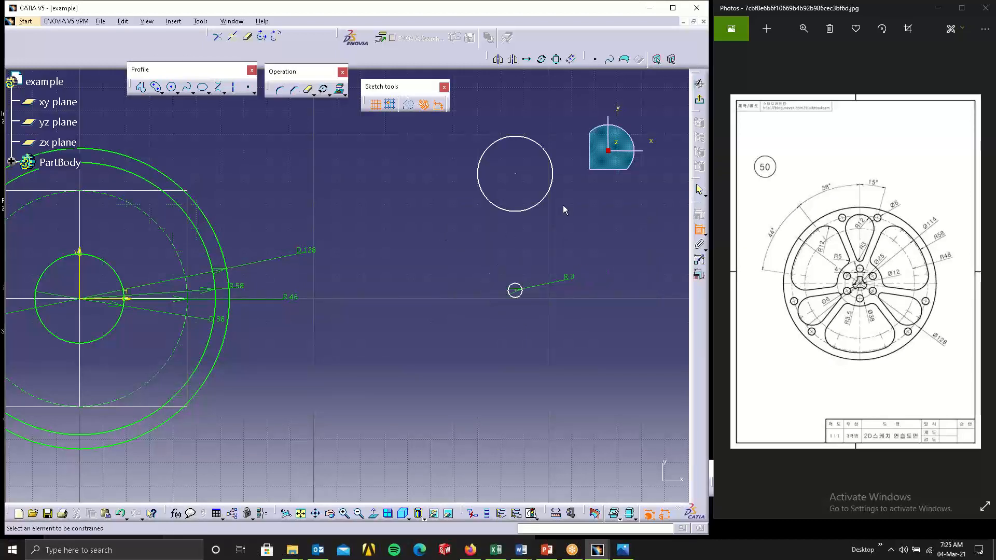
- Constrain the upper circle beside the wheel to a radius of 12 mm
click(552, 179)
click(588, 202)
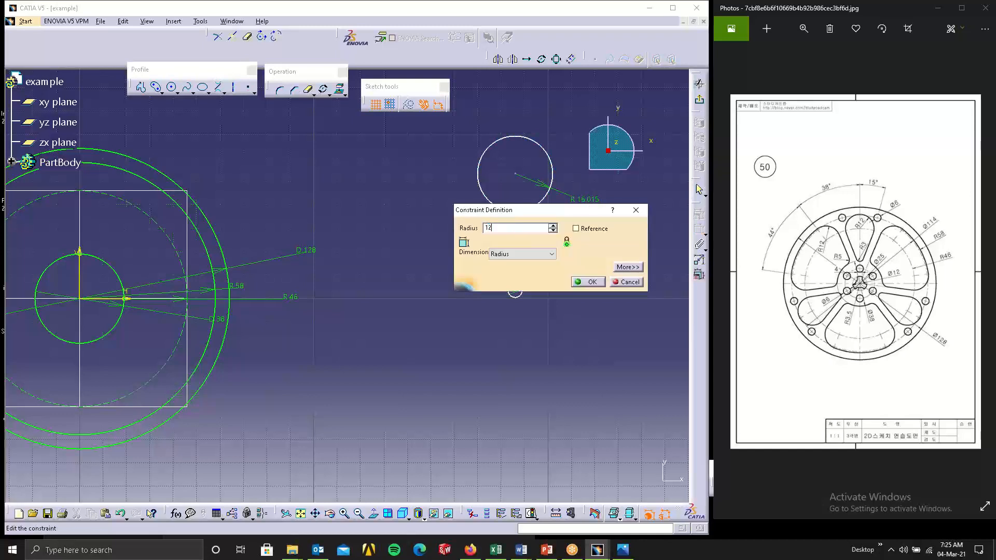
key(Return)
click(521, 292)
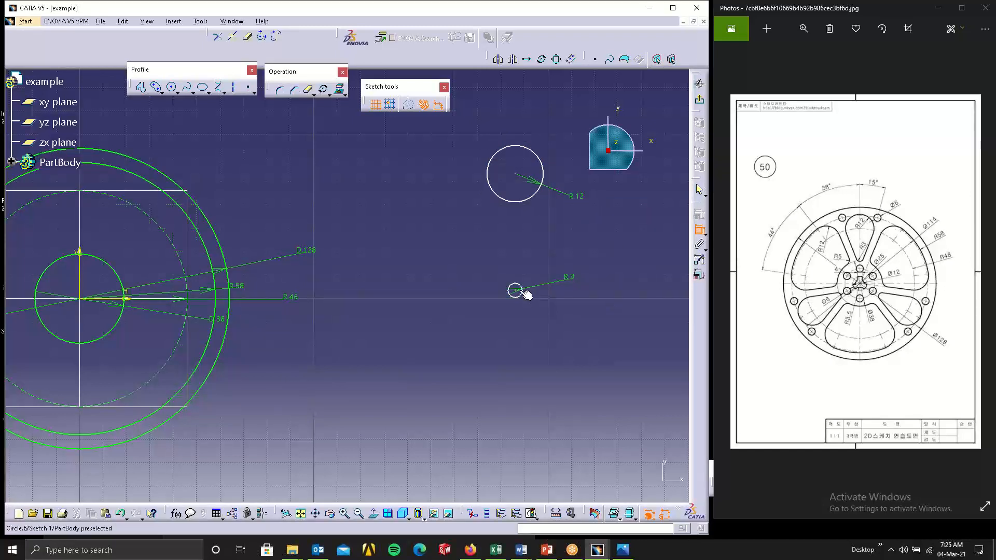
key(Escape)
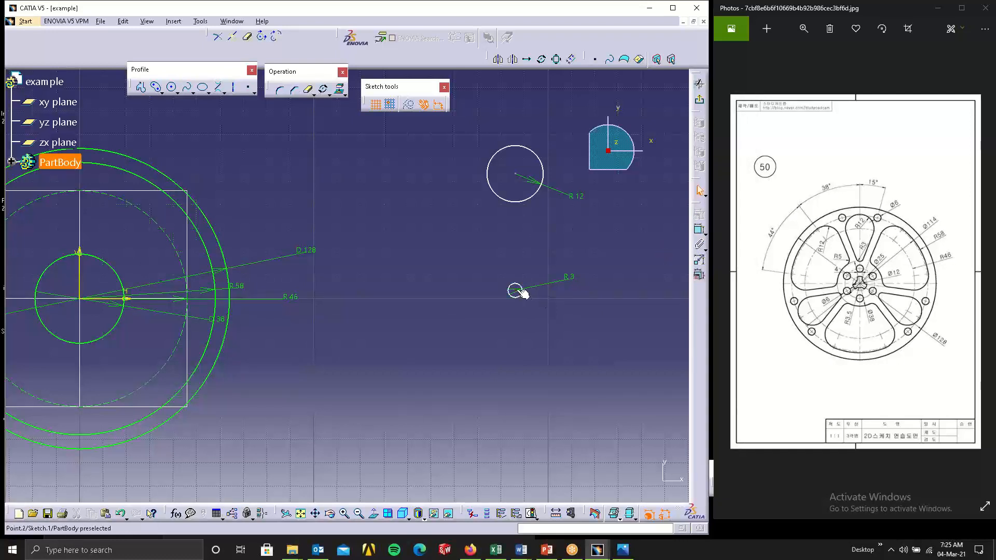
- Move the R 3 circle up closer beneath the R 12 circle and select both circle centres
drag(515, 291, 515, 247)
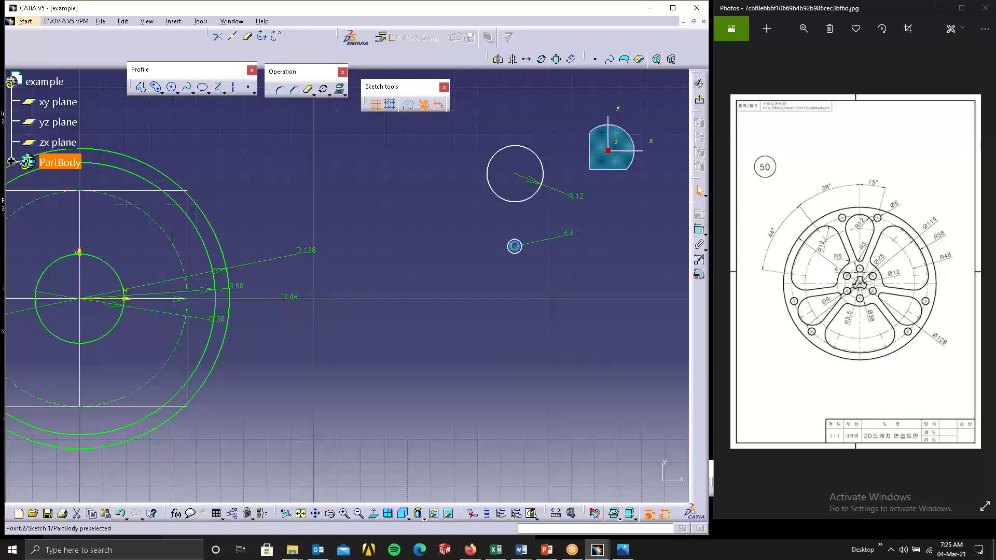
click(515, 175)
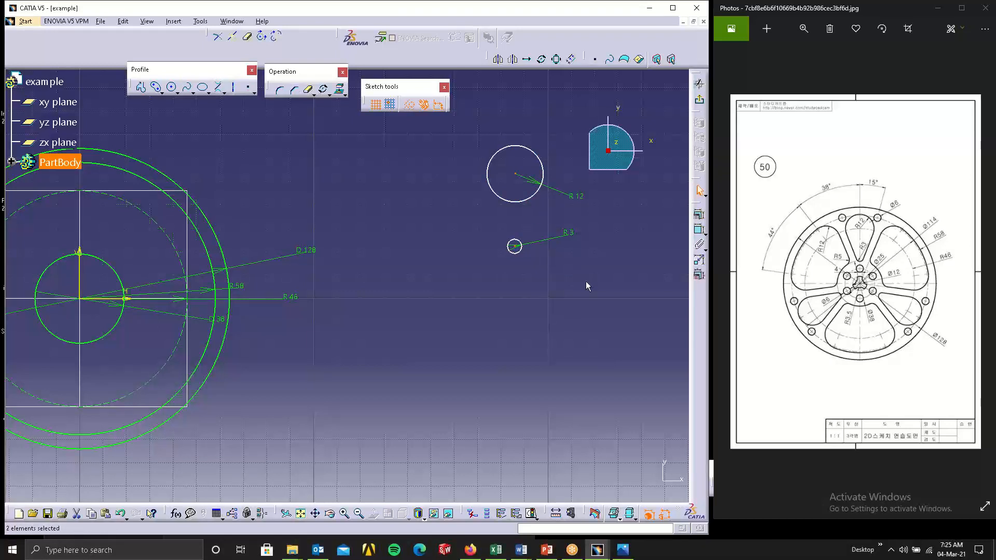
click(544, 257)
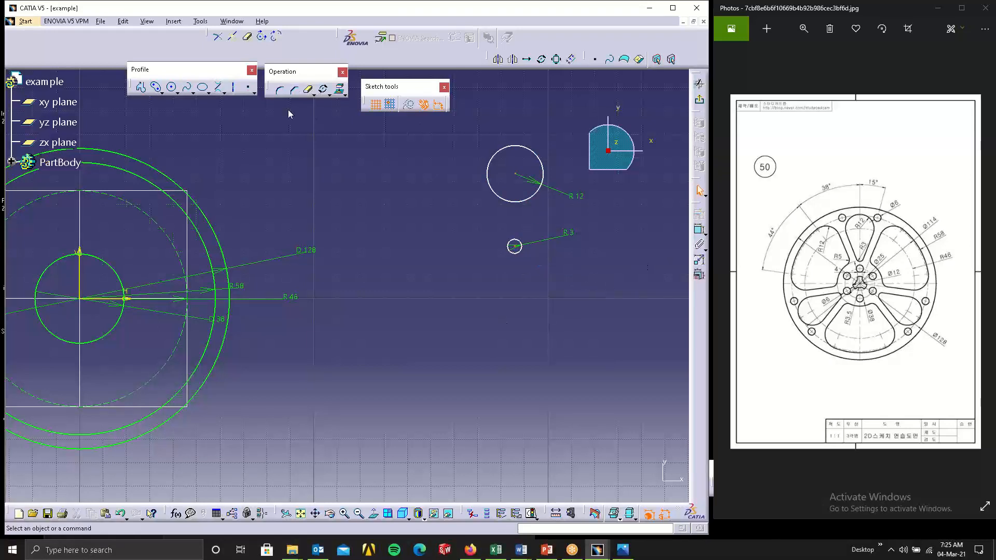
- Try aligning the R 3 circle with a vertical axis about 16 mm long drawn down from the R 12 circle's centre, and delete the axis
click(233, 92)
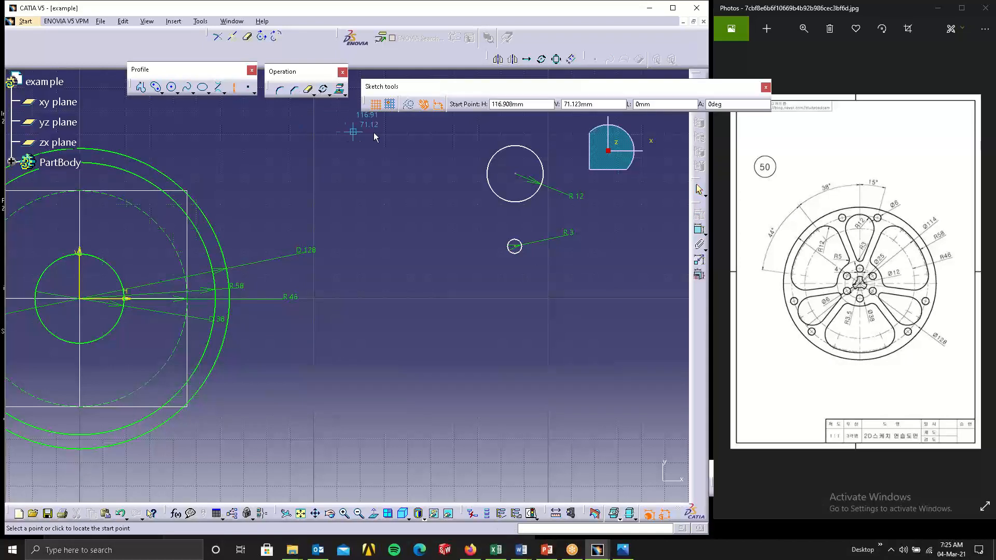
click(521, 176)
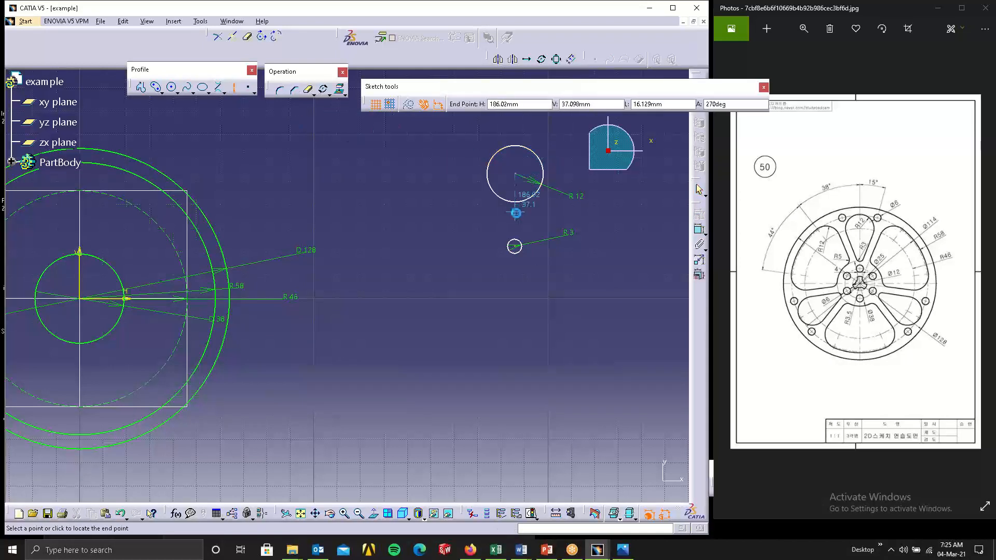
click(516, 212)
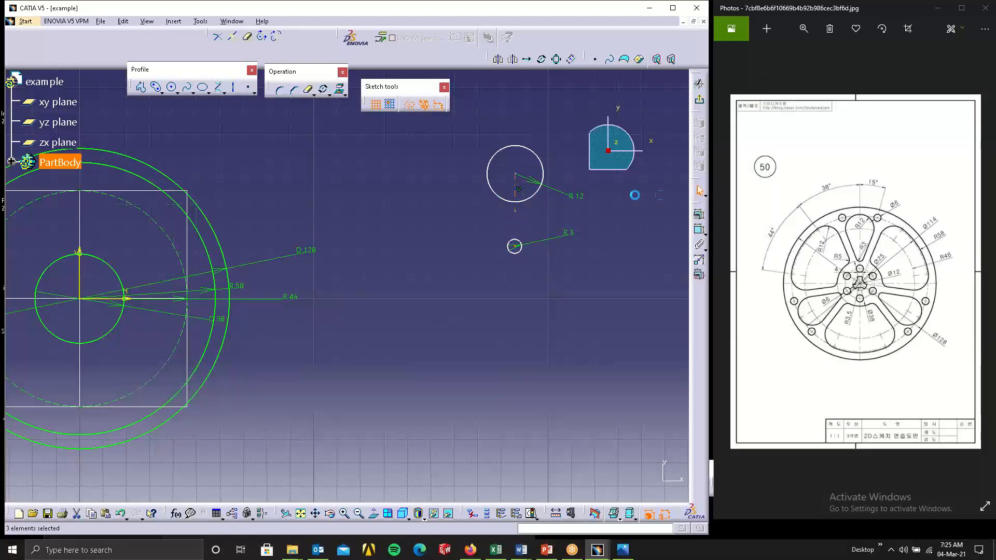
click(700, 215)
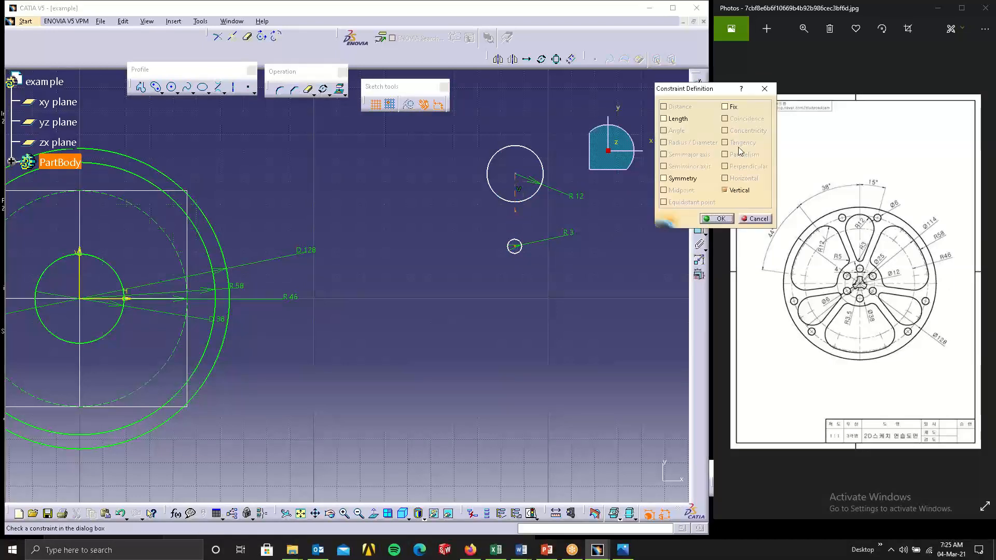
click(722, 219)
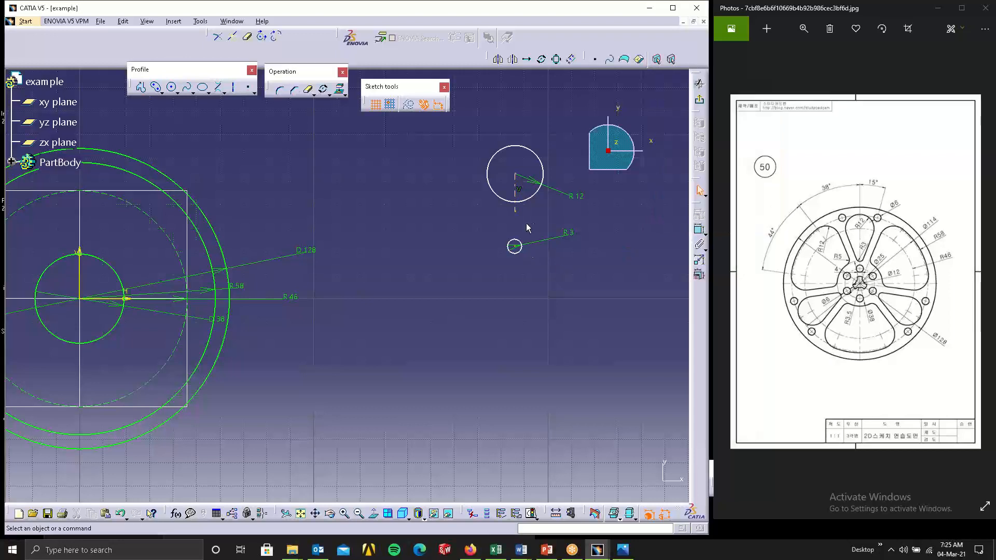
mouse_move(518, 247)
mouse_down()
mouse_move(567, 247)
mouse_move(533, 236)
mouse_move(518, 215)
mouse_move(519, 266)
mouse_up()
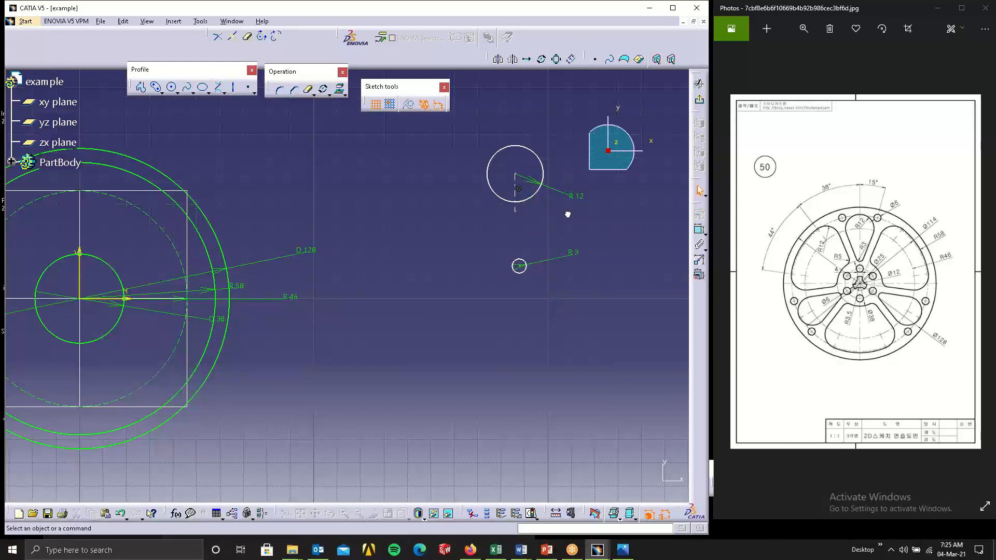
mouse_move(436, 236)
middle_down()
mouse_move(488, 298)
mouse_move(543, 269)
middle_up()
click(569, 260)
key(Delete)
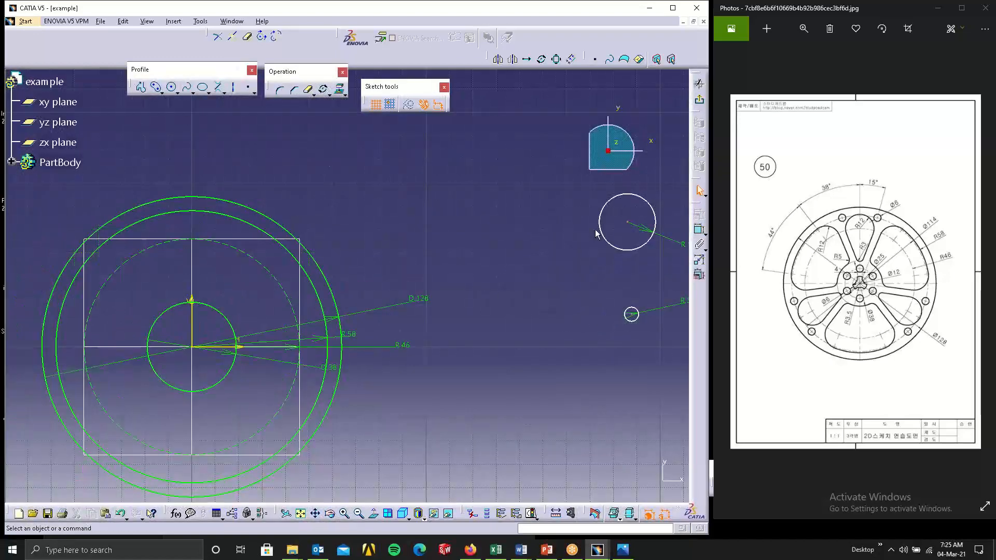
- Make the centre of the R 12 circle coincident with the wheel's vertical axis
click(628, 224)
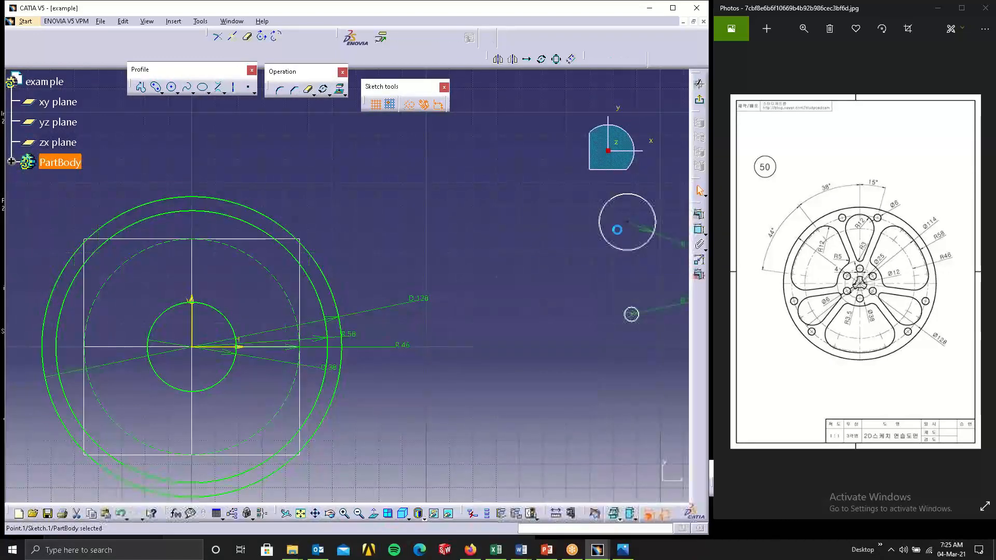
ctrl+click(193, 247)
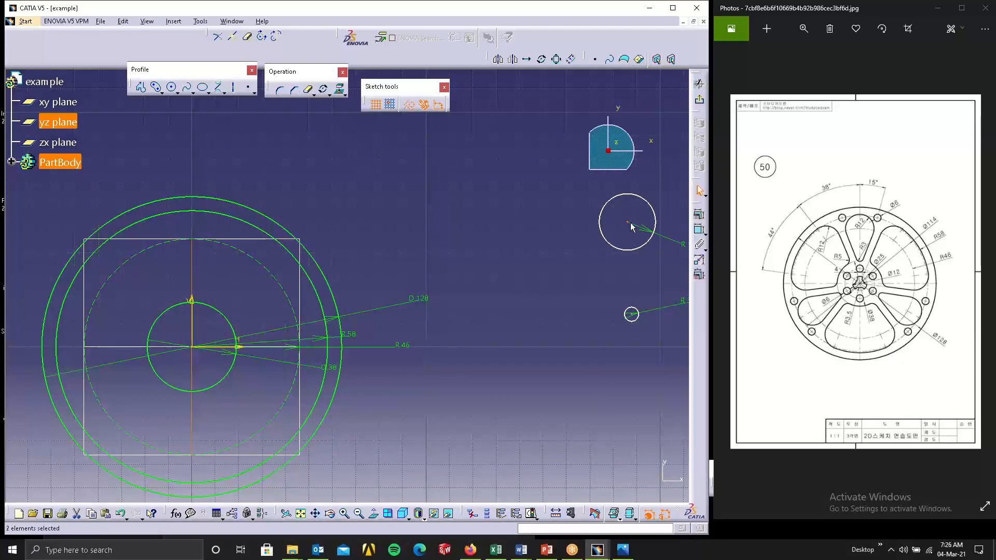
click(699, 213)
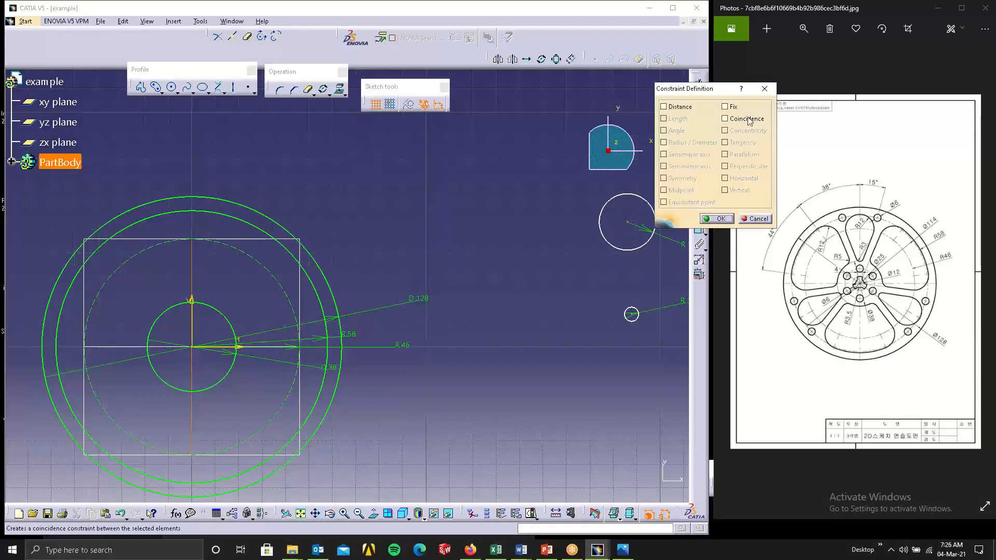
click(725, 118)
click(721, 218)
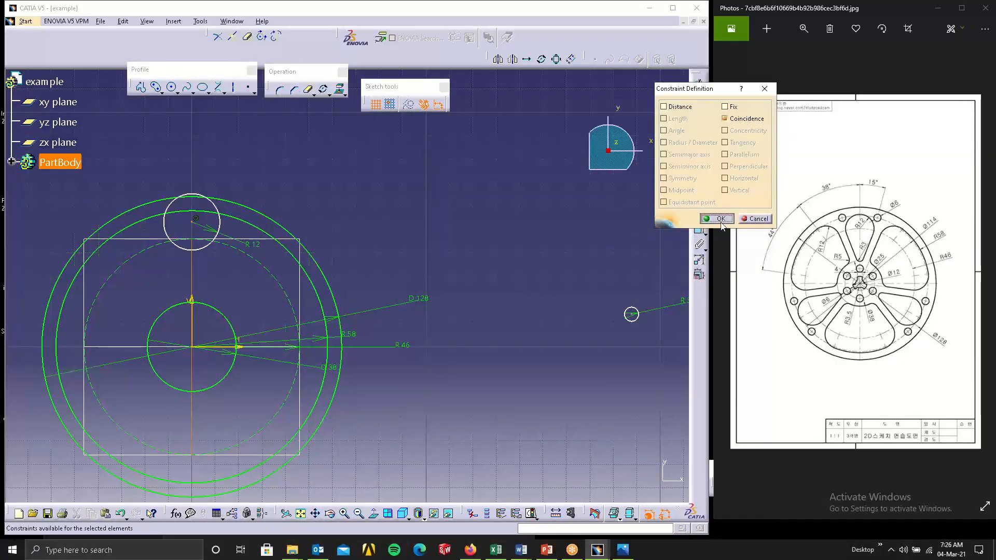
- Make the centre of the R 12 circle coincident with the dashed R 46 construction circle
click(195, 219)
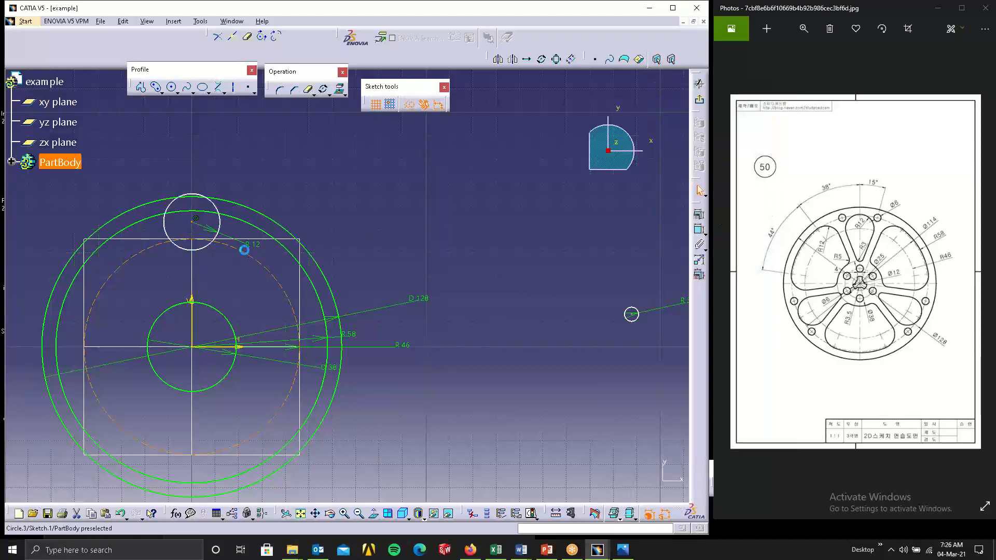
click(699, 213)
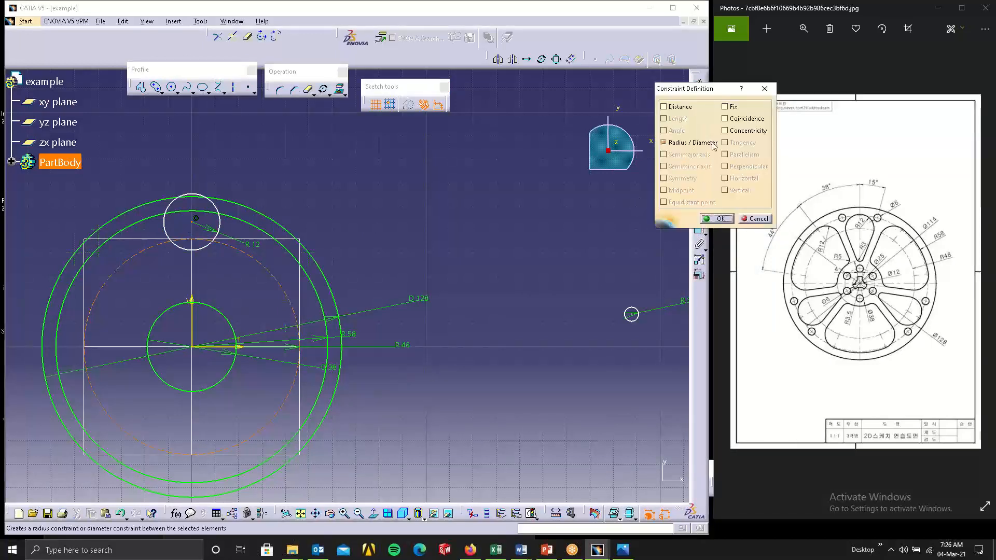
click(725, 119)
click(716, 218)
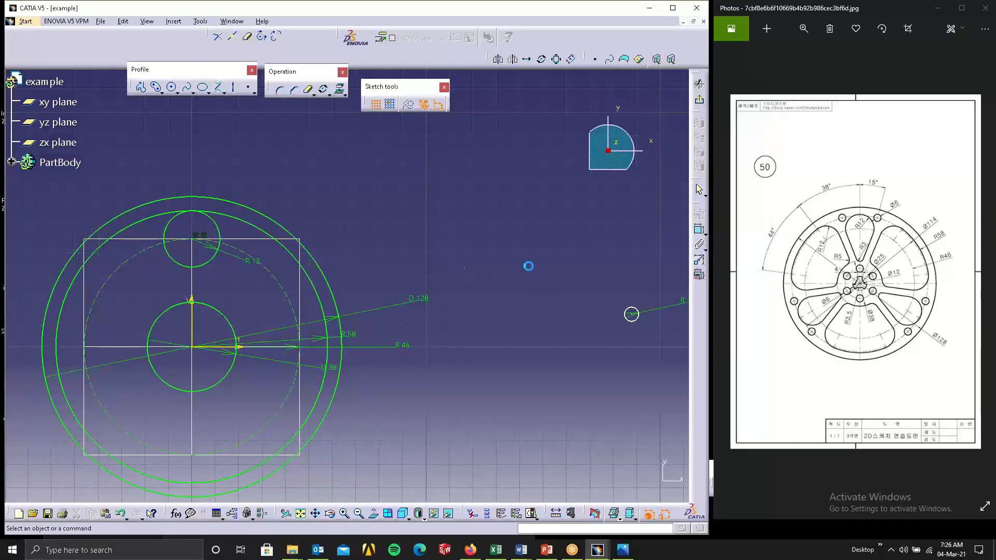
- Bring the R 3 circle closer to the wheel and make it tangent to the 38 mm diameter hub circle
middle_drag(451, 251, 506, 188)
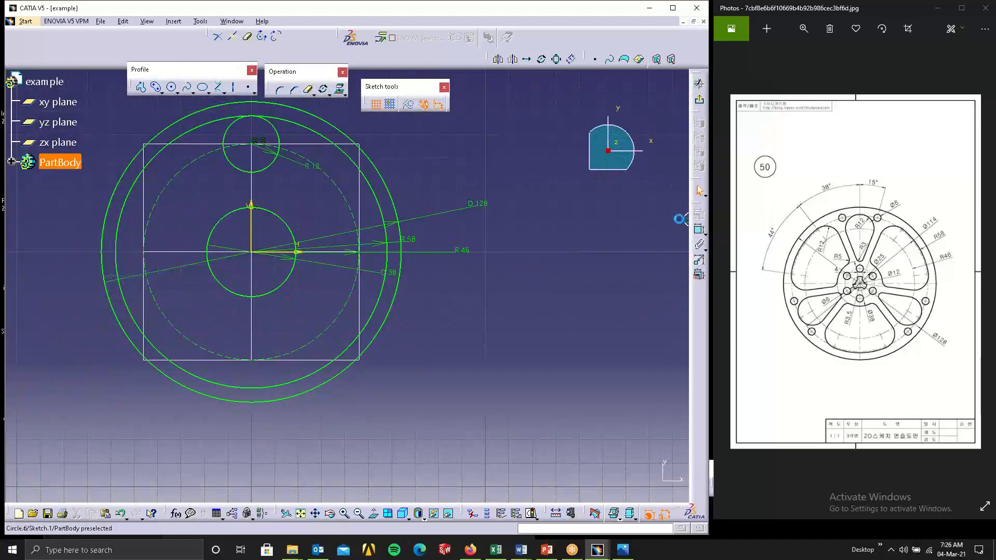
drag(684, 220, 547, 211)
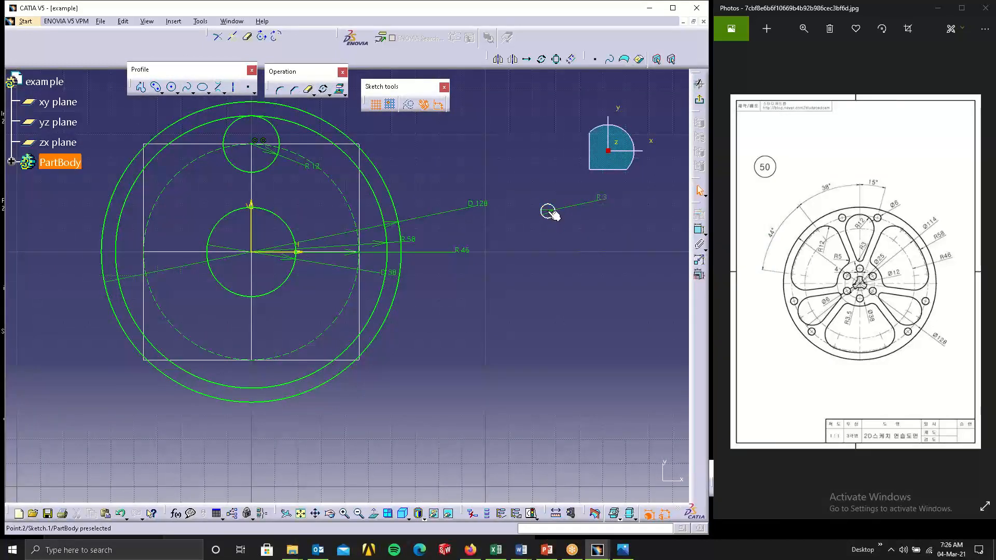
click(548, 212)
click(553, 218)
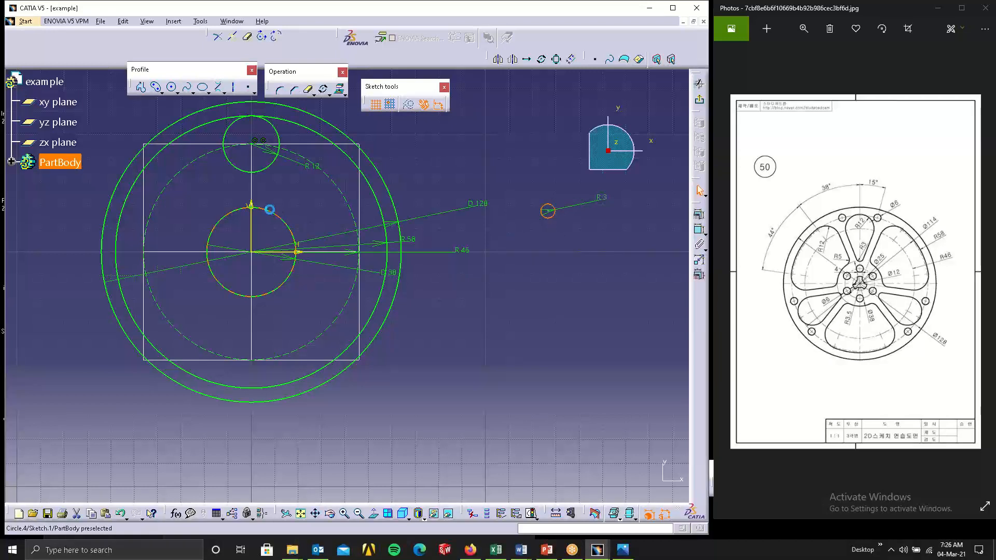
ctrl+click(269, 210)
click(699, 214)
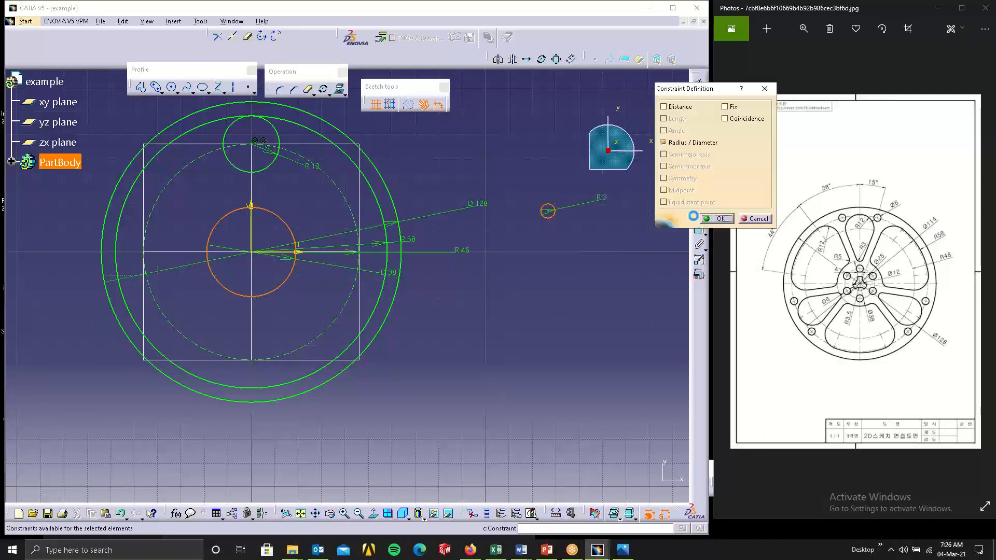
click(725, 143)
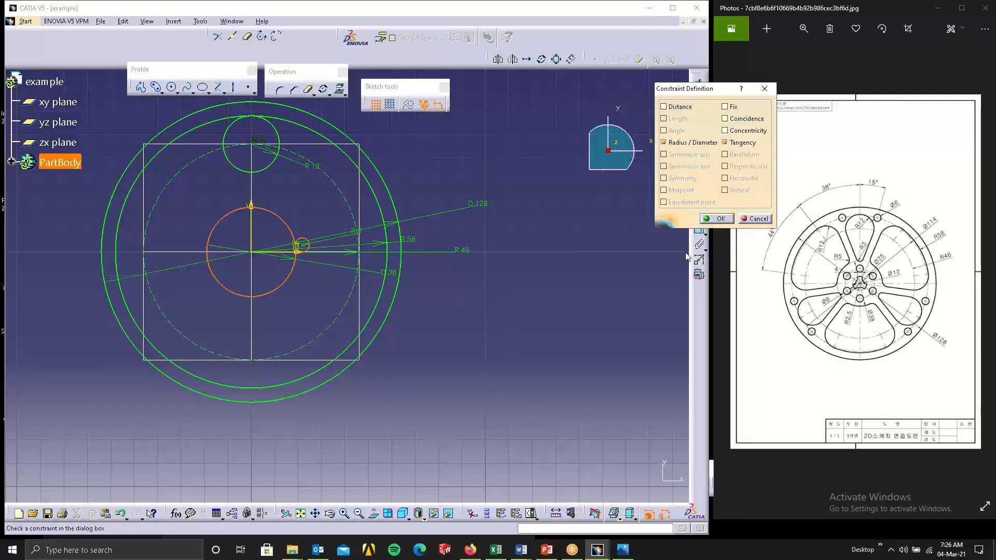
click(716, 218)
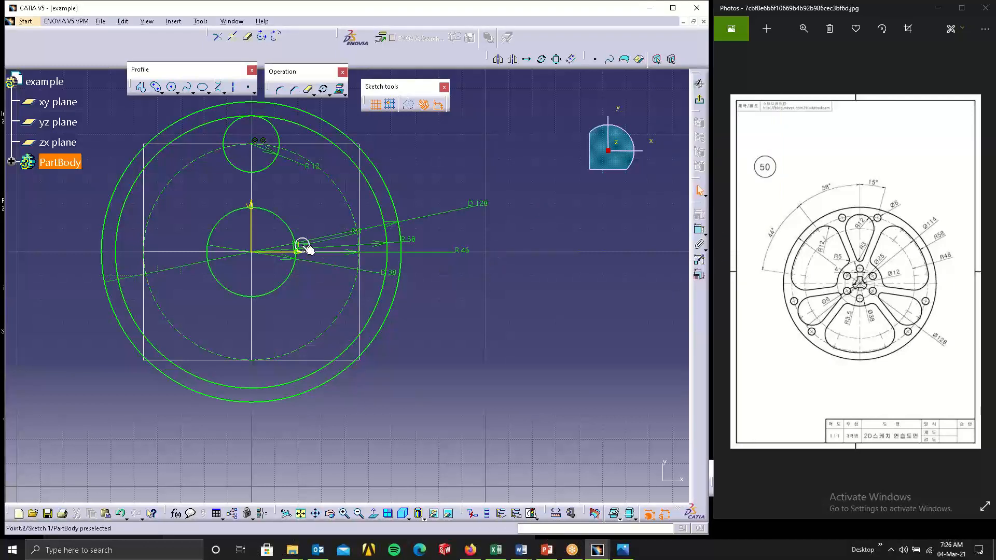
ctrl+click(251, 146)
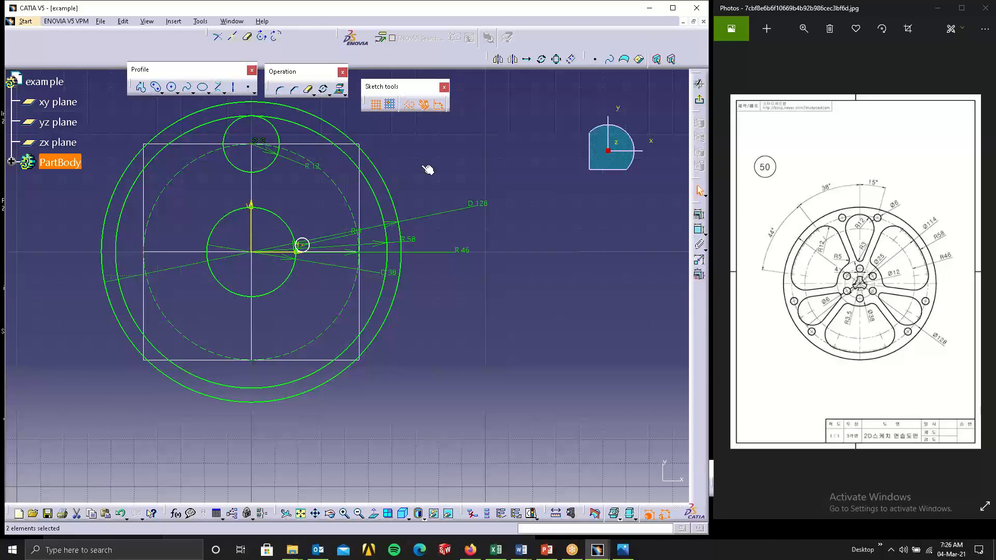
click(698, 215)
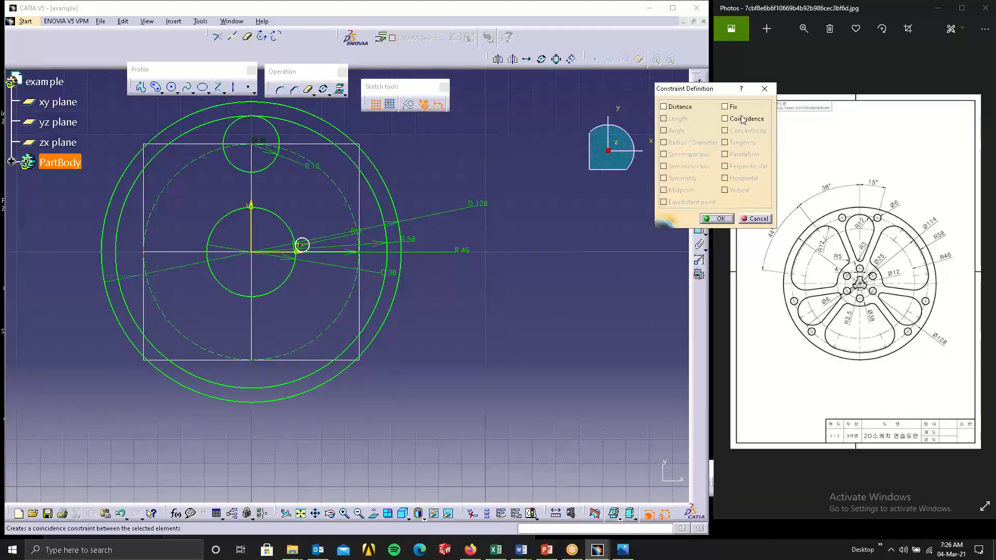
click(745, 123)
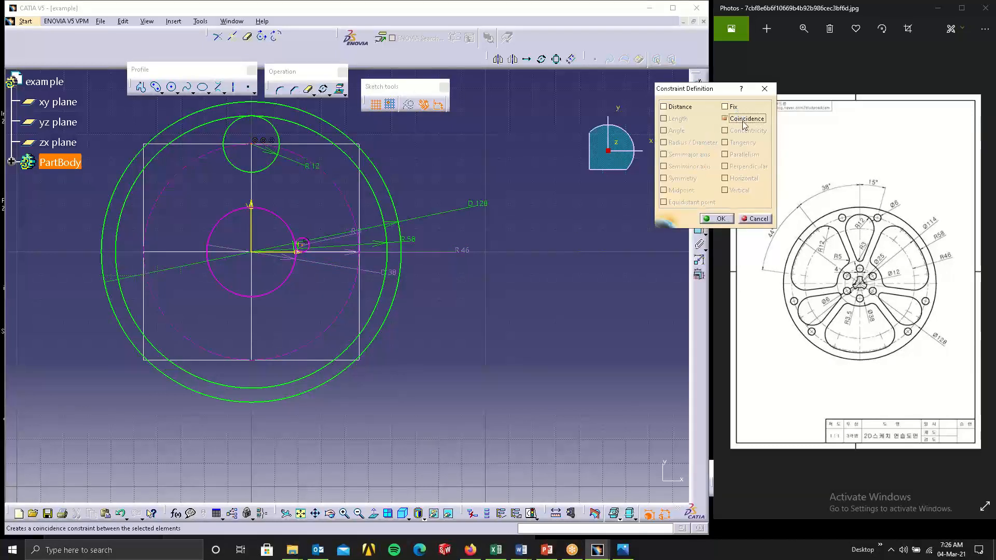
click(755, 218)
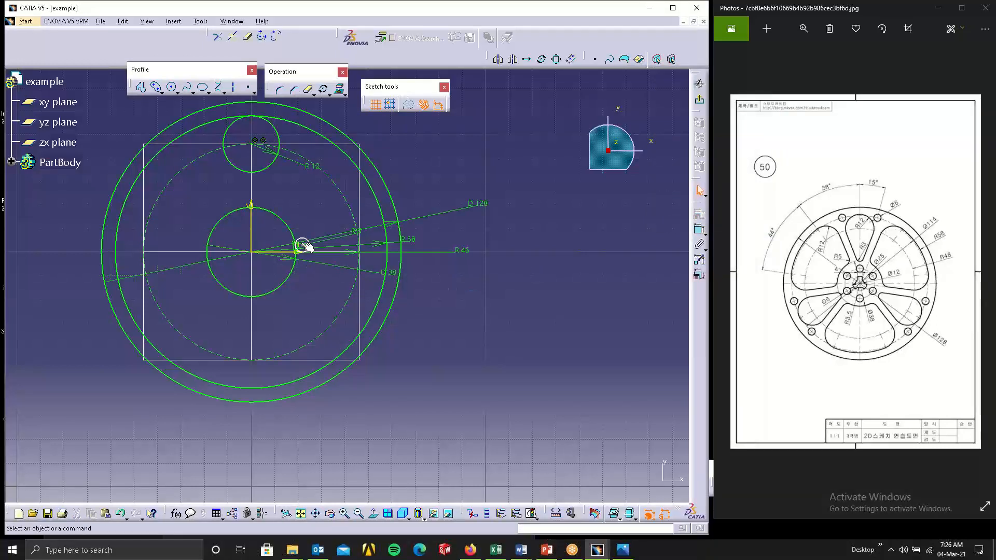
- Make the centre of the R 3 circle coincident with the wheel's vertical axis
click(304, 245)
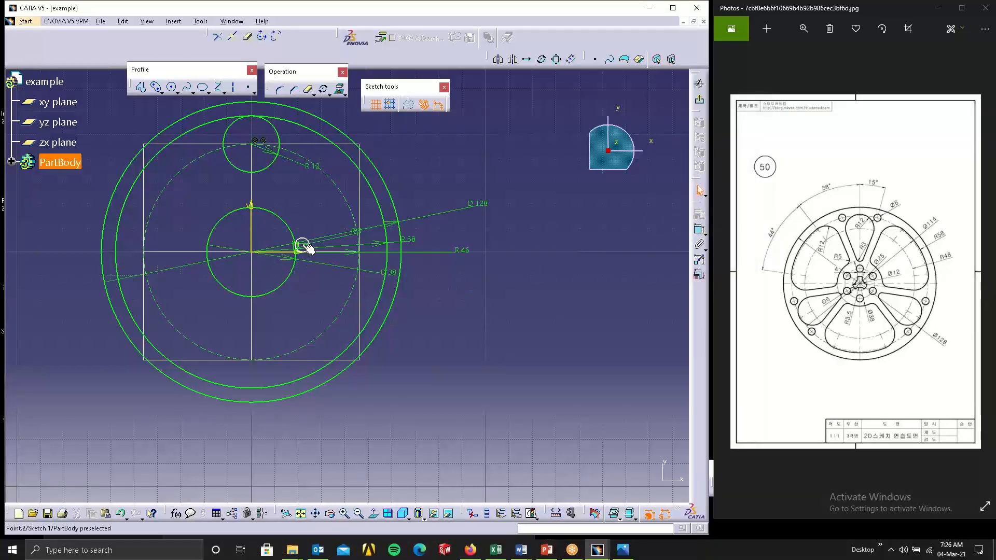
ctrl+click(254, 214)
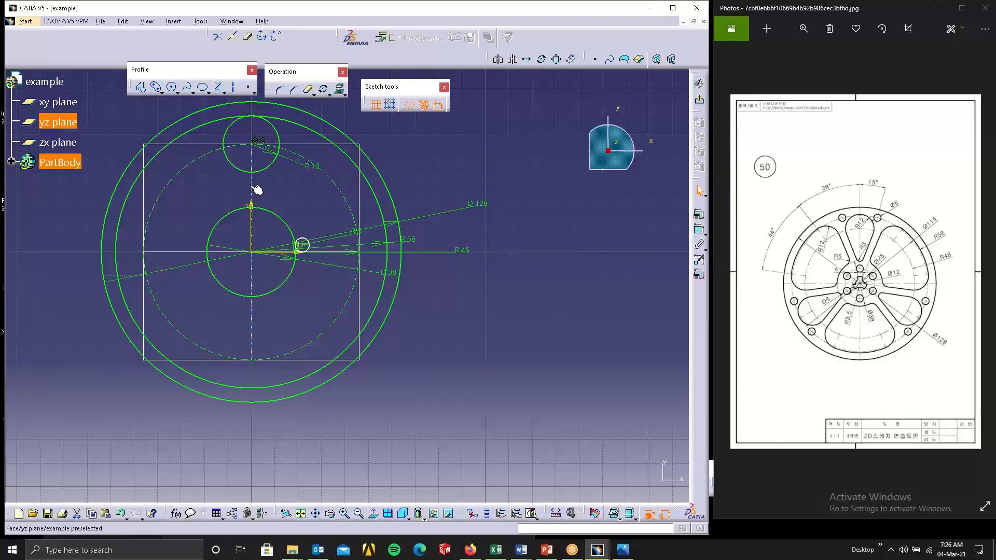
click(698, 214)
click(745, 119)
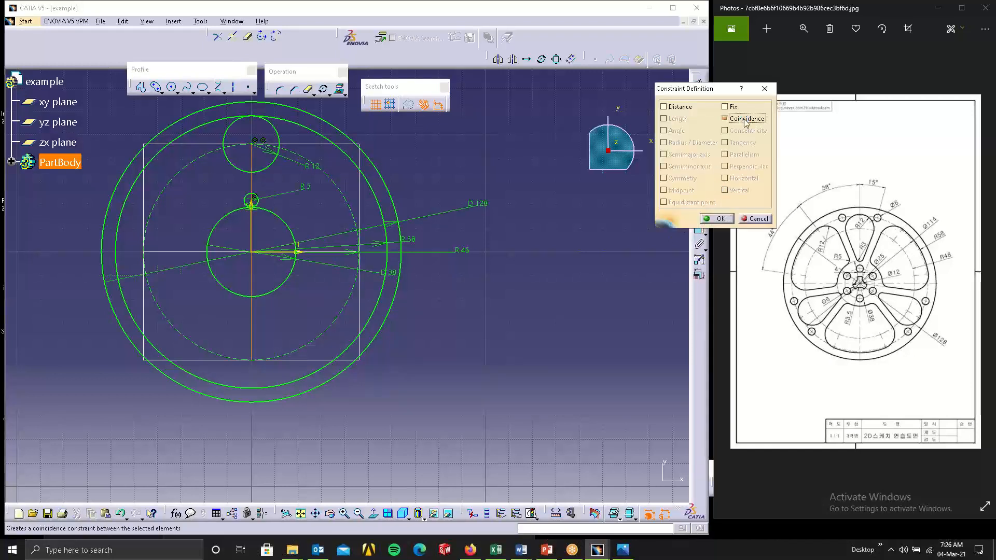
click(721, 217)
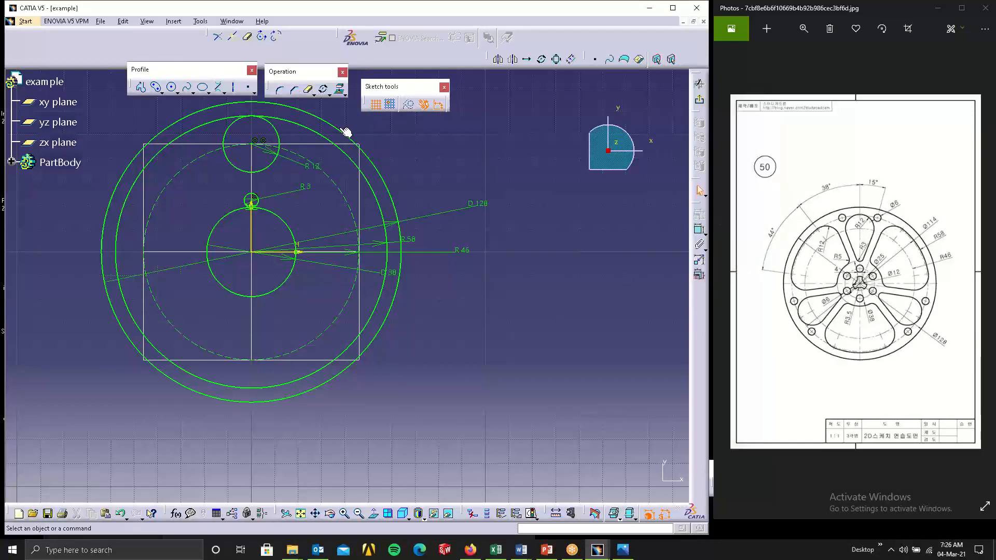
- Draw bi-tangent lines on both sides between the R 12 circle and the R 3 circle
click(220, 89)
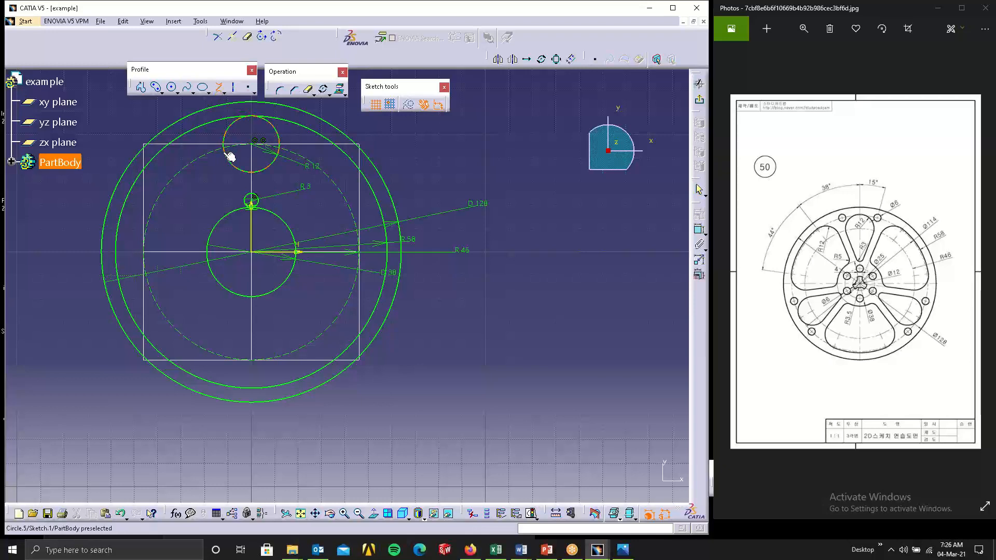
click(224, 153)
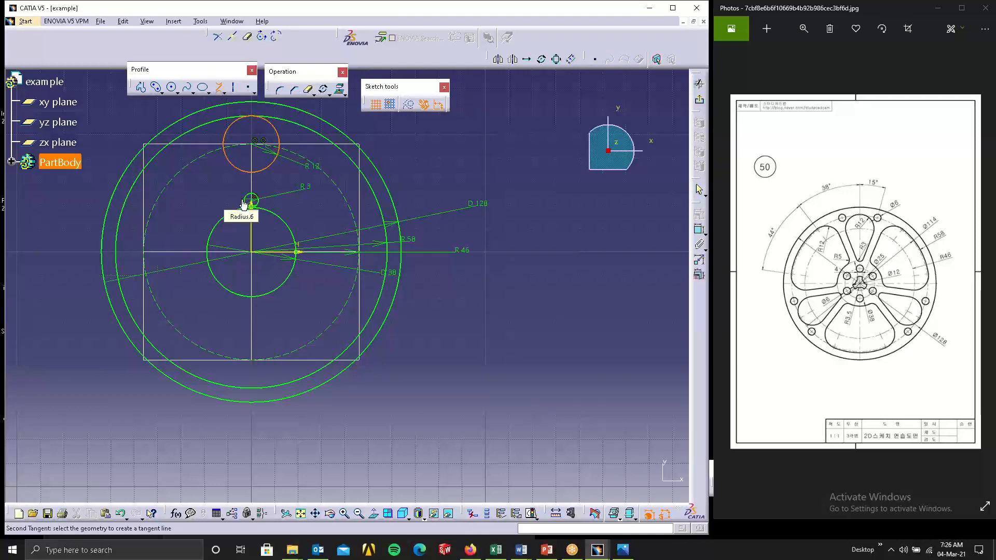
click(251, 204)
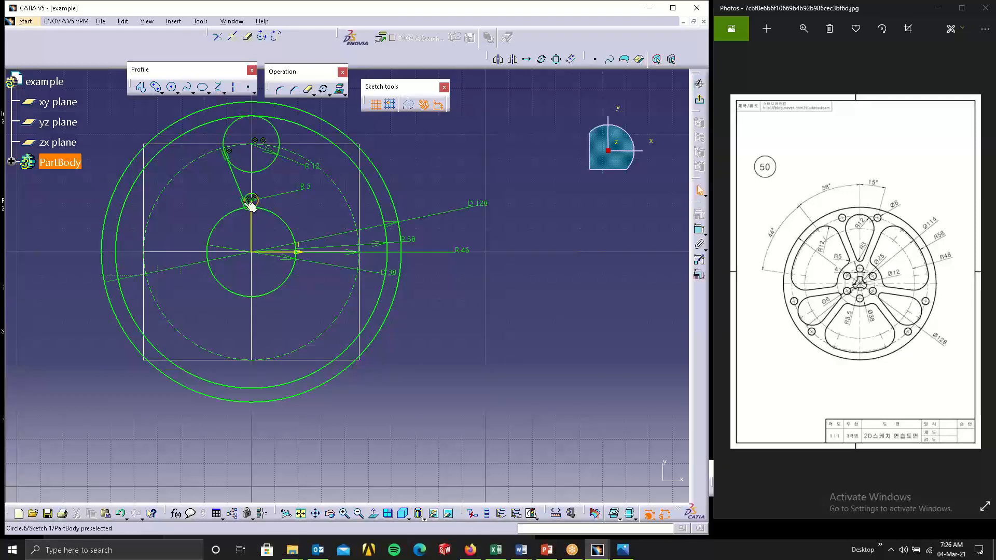
click(218, 89)
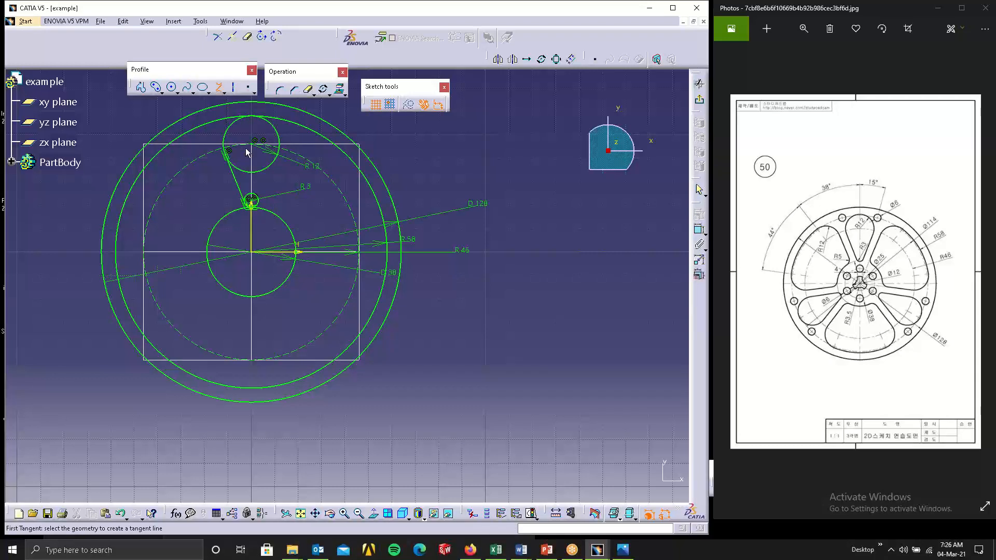
click(278, 154)
click(266, 206)
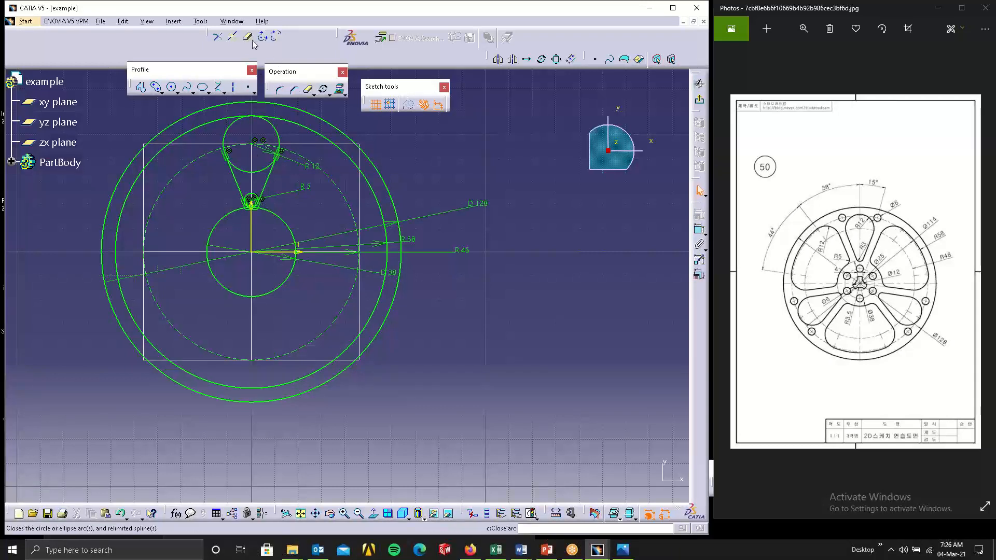
- Trim away the inner arcs of the R 12 and R 3 circles to leave the closed teardrop opening
click(250, 87)
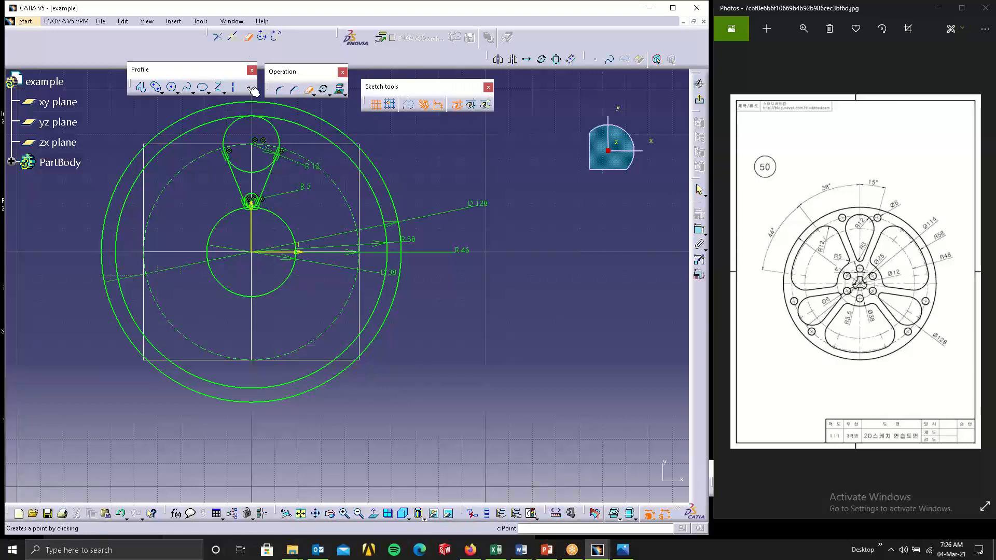
click(266, 173)
click(254, 197)
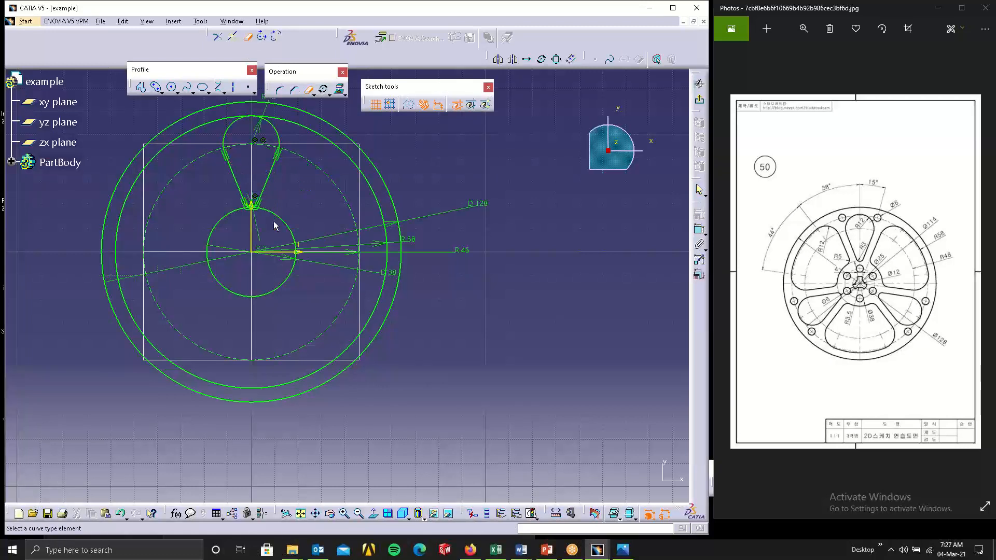
middle_drag(500, 290, 565, 268)
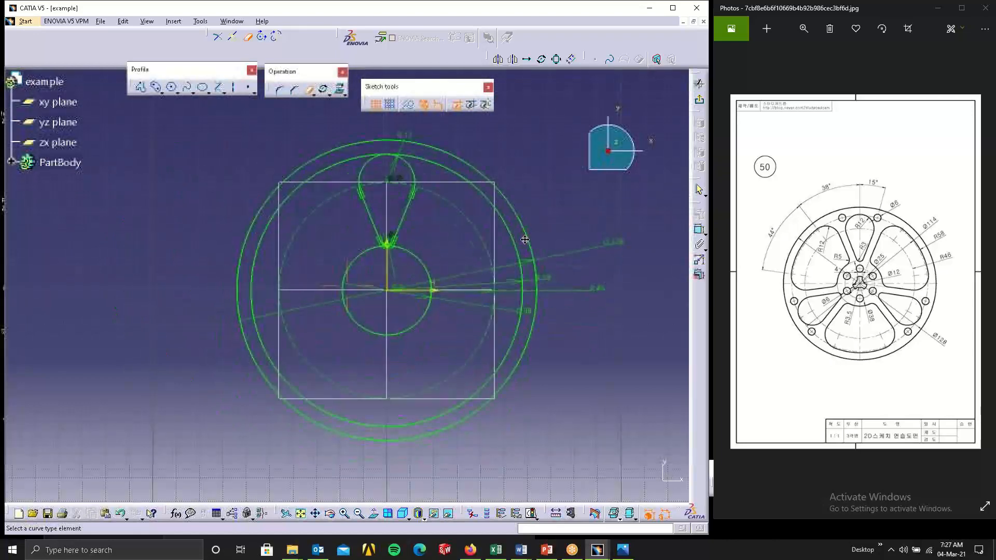
click(309, 89)
key(Escape)
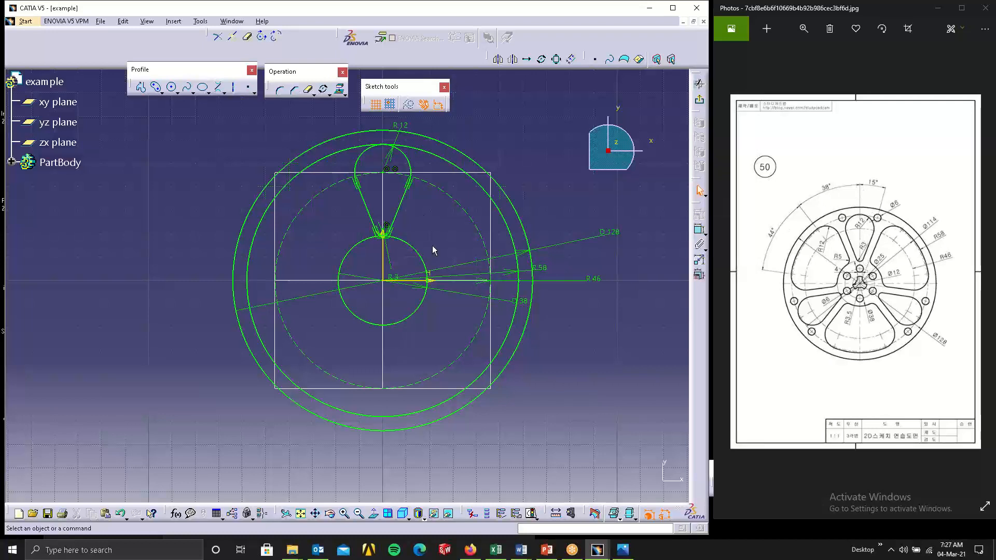
- Draw two axes from the wheel's centre beyond the rim on its upper left side, about 30° and 70° from the vertical
middle_drag(432, 249, 458, 366)
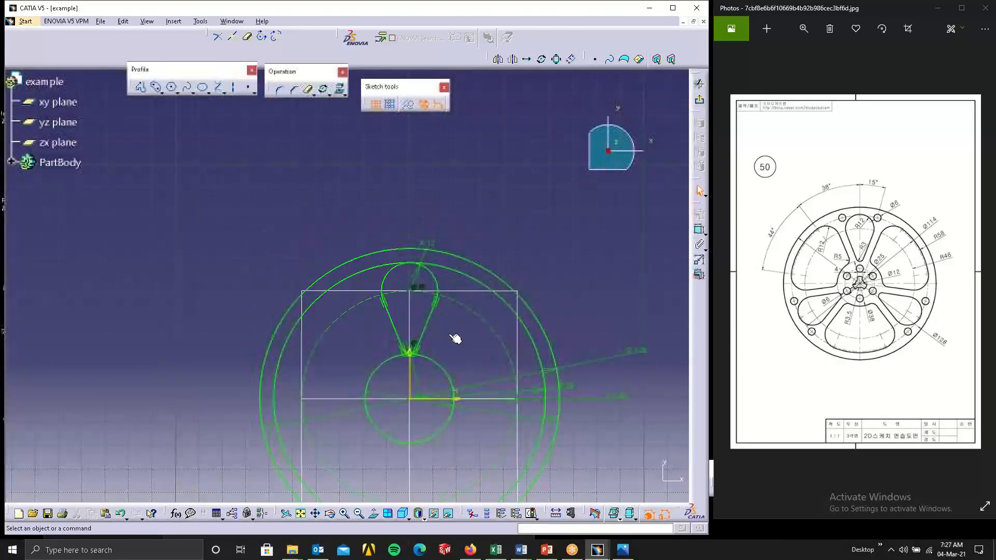
click(235, 89)
middle_drag(440, 287, 418, 205)
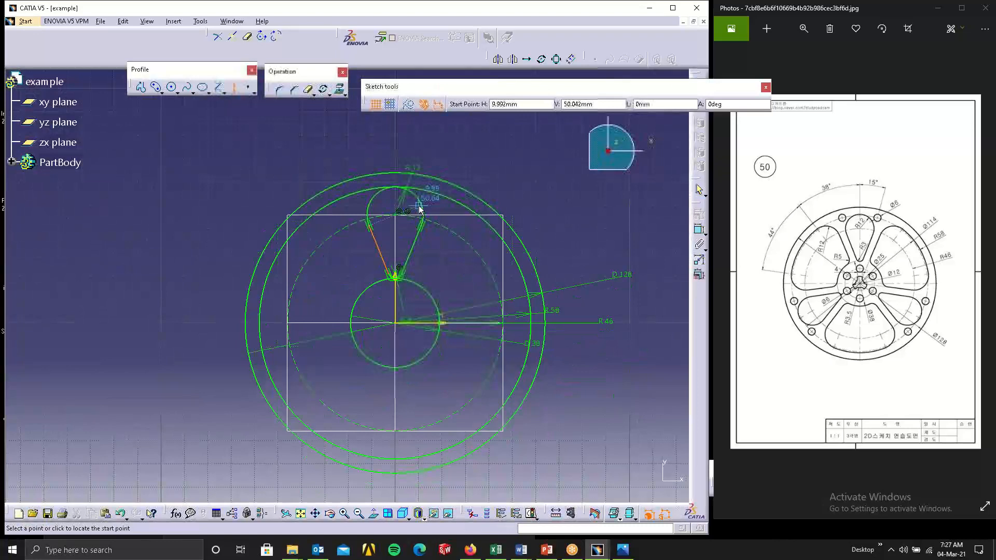
click(394, 324)
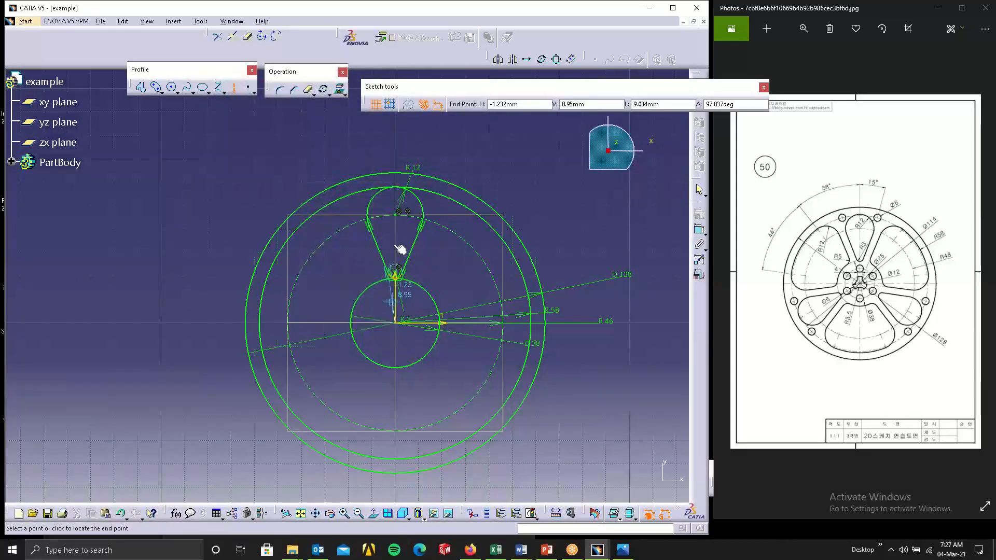
click(291, 142)
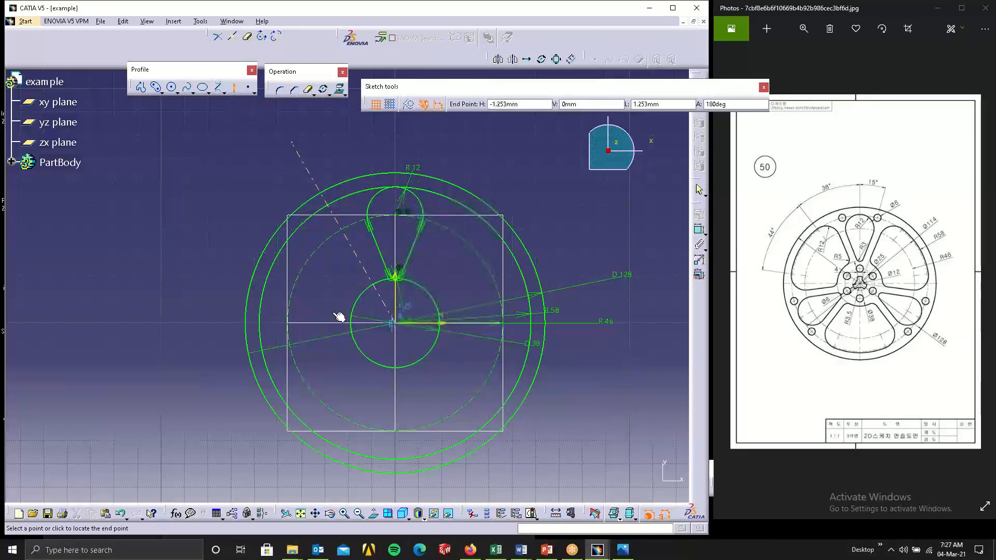
click(234, 88)
- Dimension the angle between the vertical axis and the steeper slanted axis, and set it to 38°
click(699, 229)
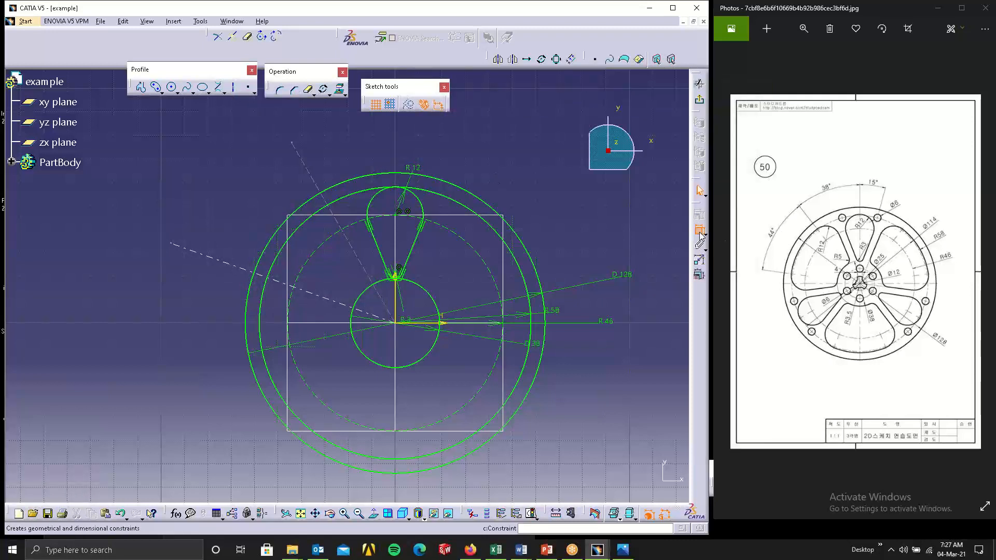
click(361, 259)
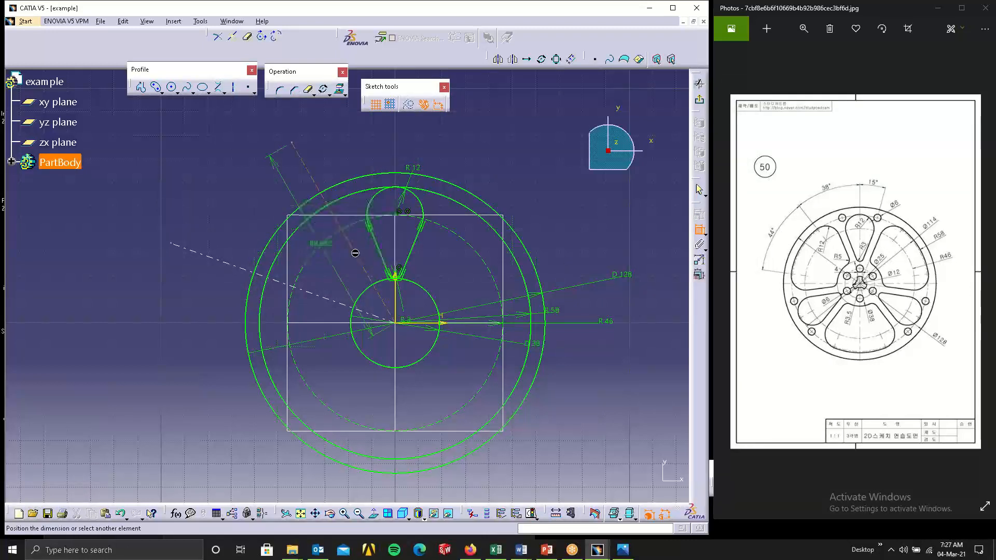
click(394, 294)
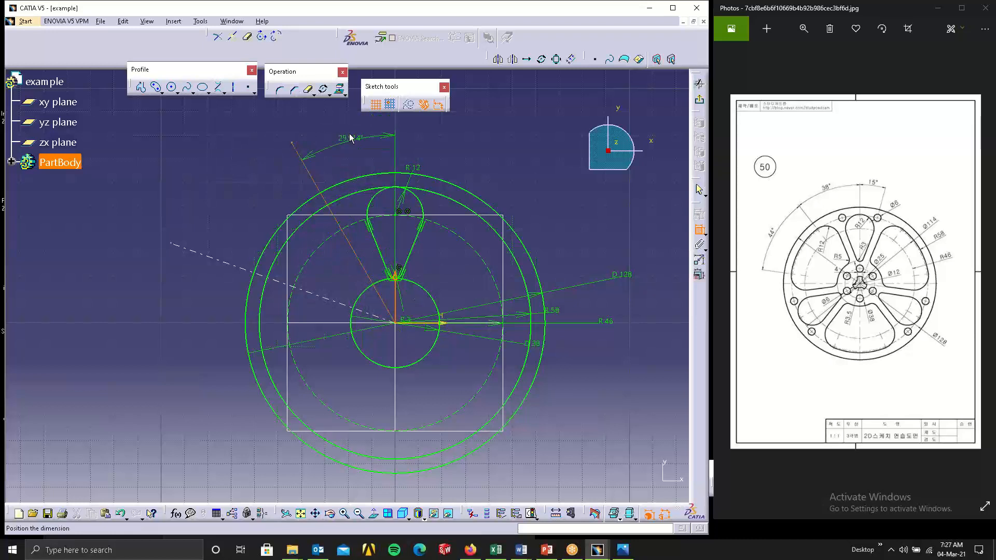
double_click(350, 133)
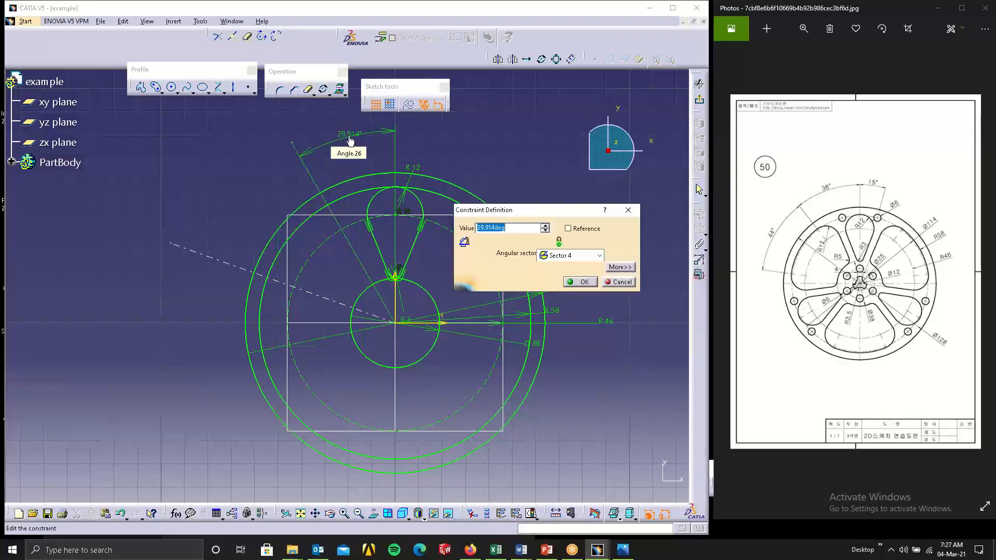
text(38)
key(Return)
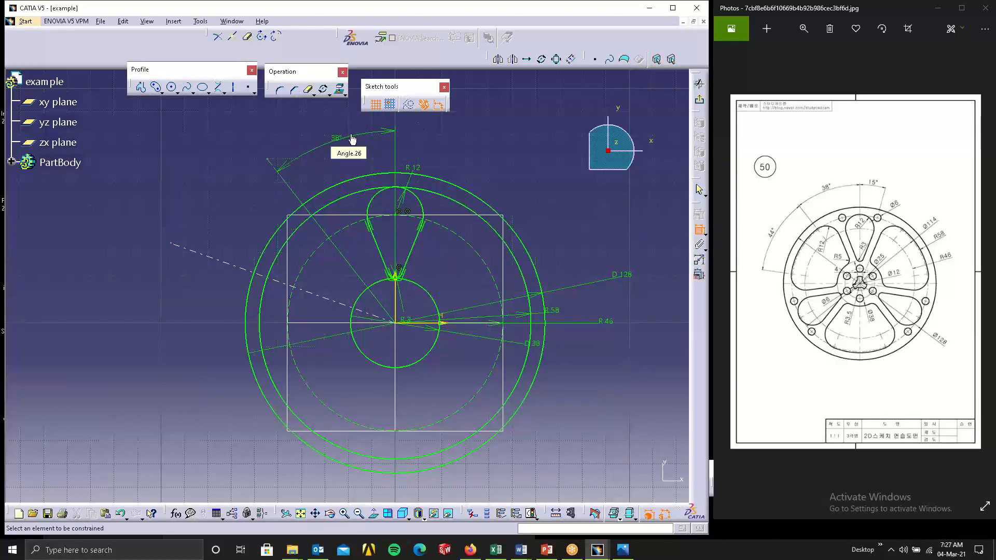
- Dimension the angle between the two slanted axes and set it to 44°
click(214, 260)
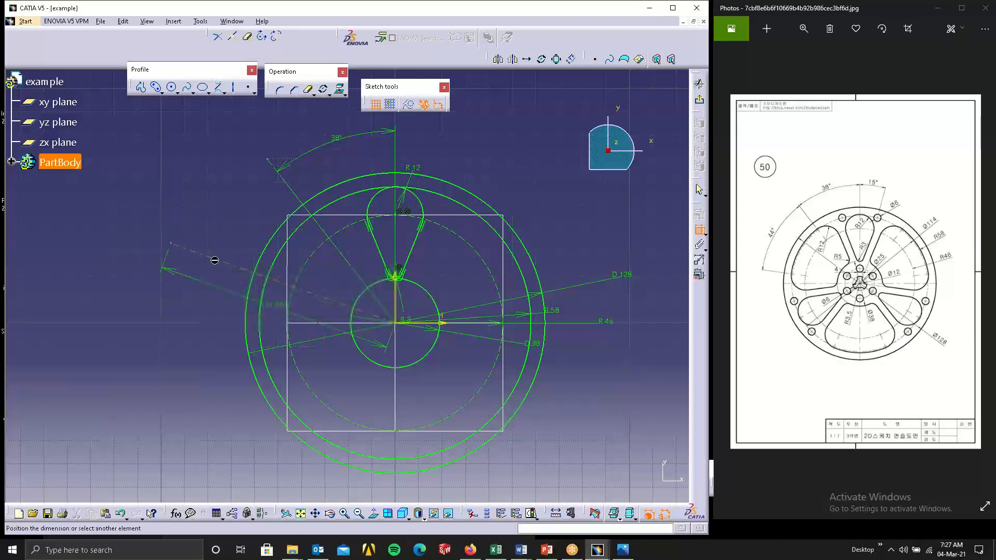
click(349, 263)
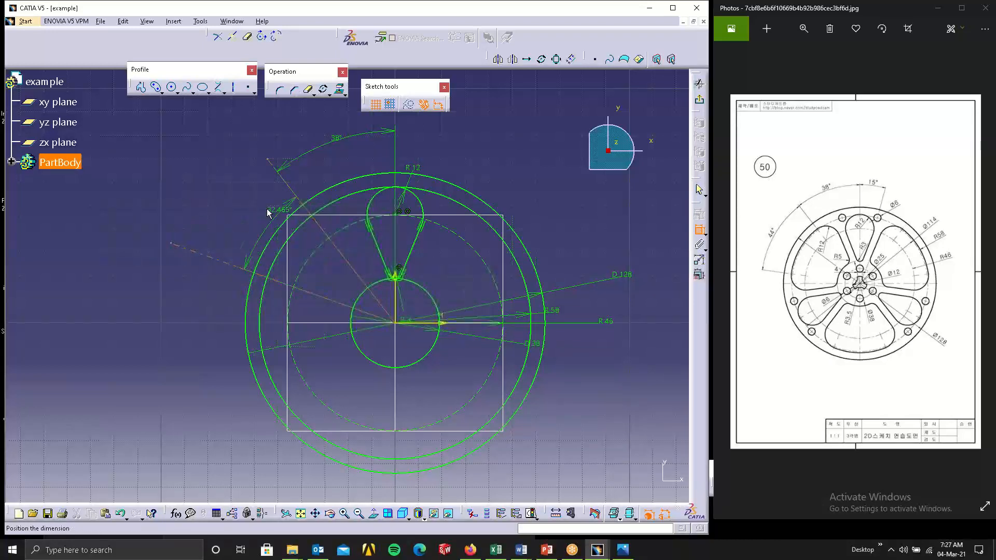
click(243, 198)
double_click(244, 198)
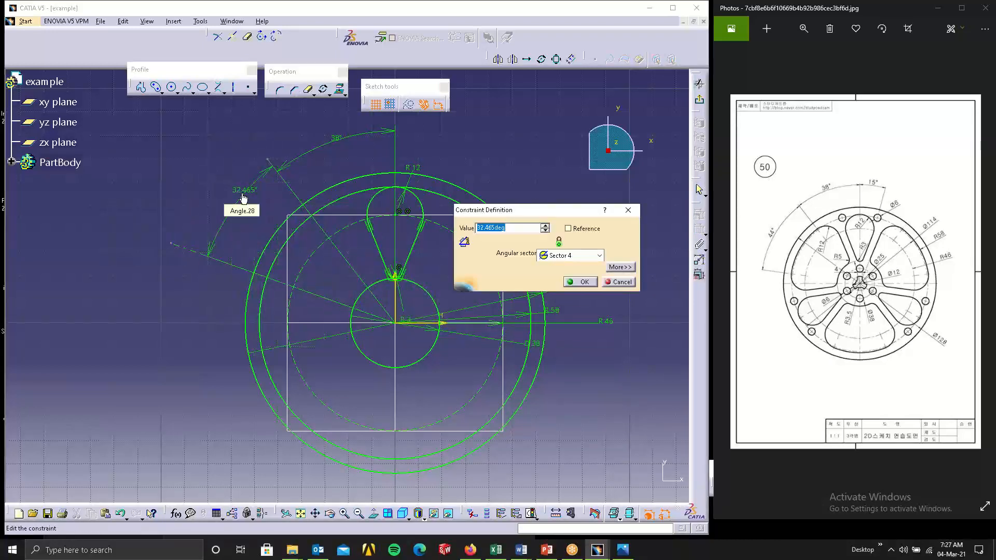
text(44)
key(Return)
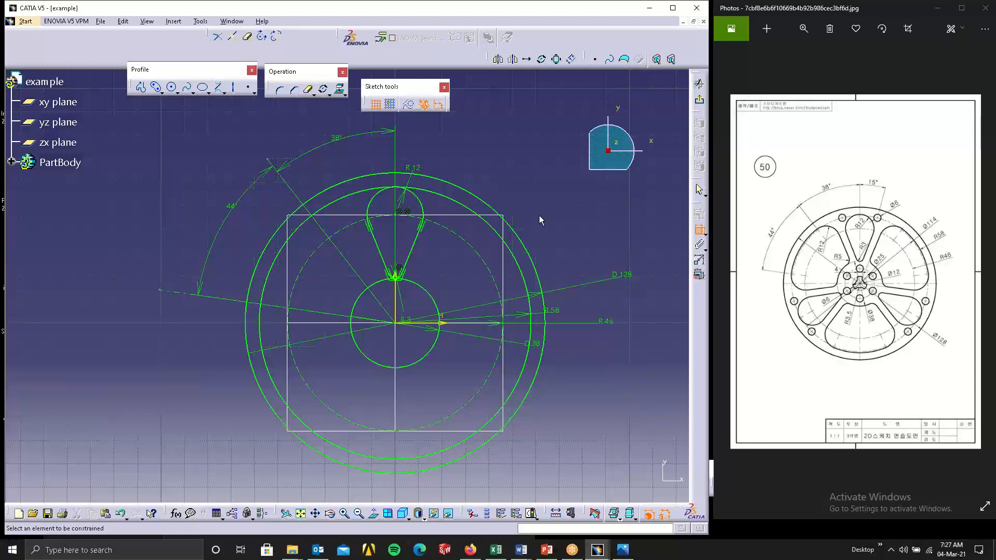
middle_drag(540, 215, 482, 243)
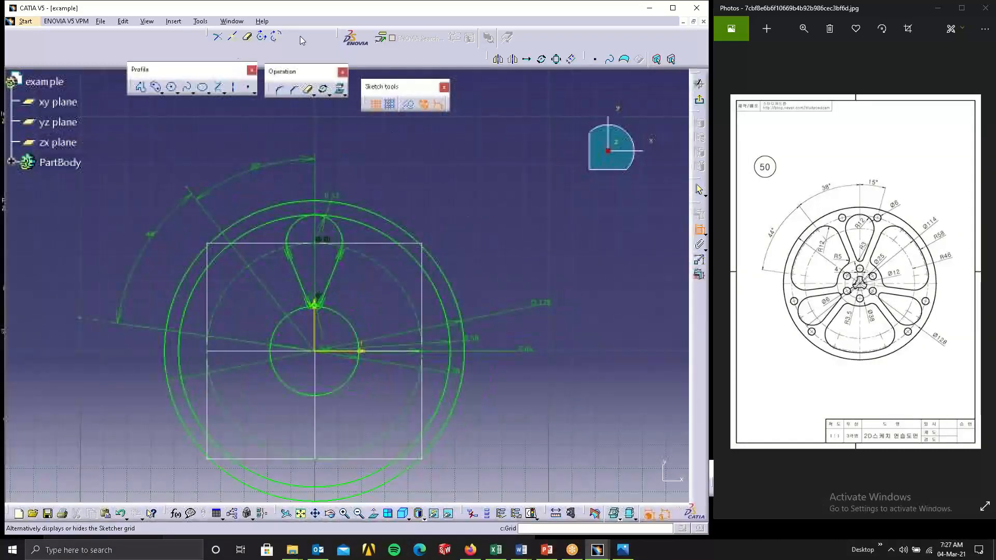
click(171, 86)
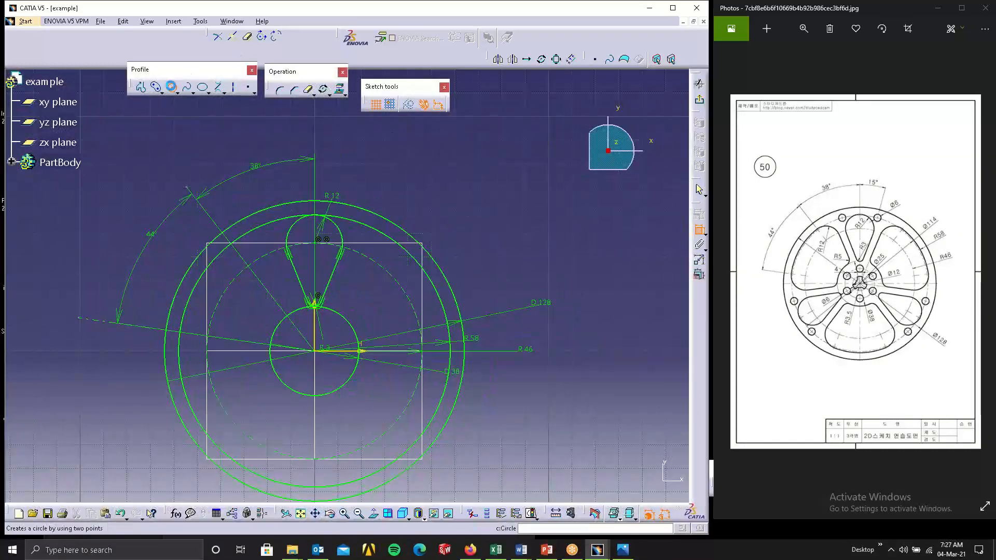
click(479, 149)
click(514, 155)
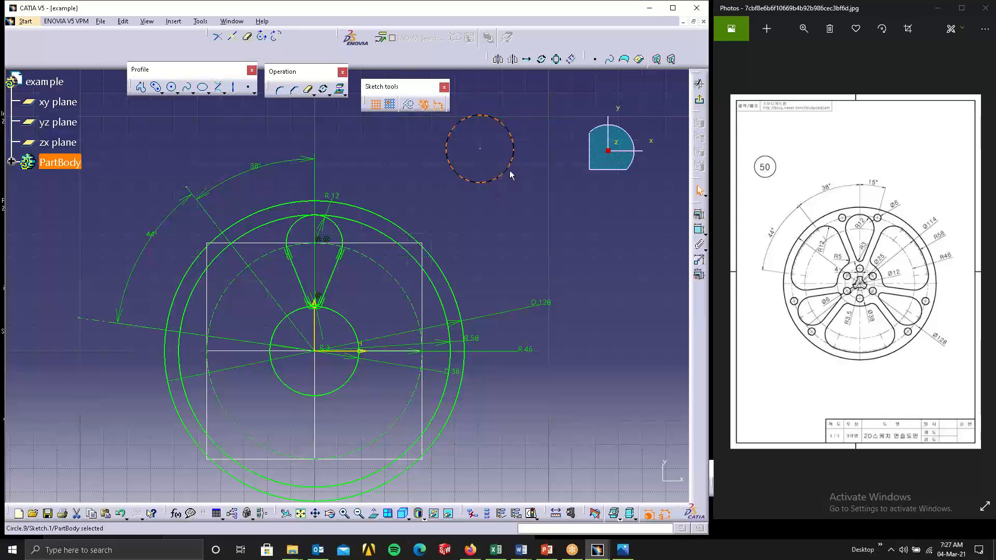
key(Delete)
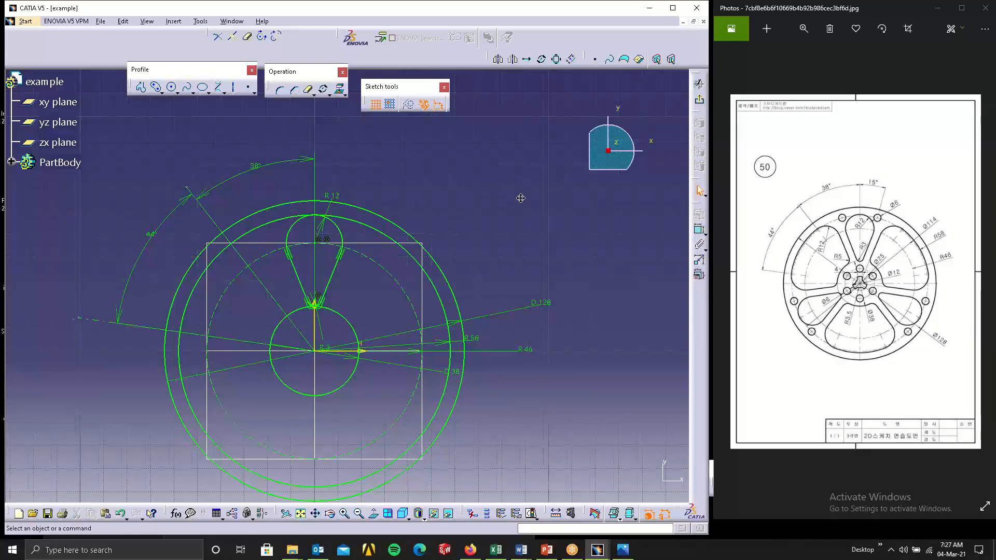
- Draw a circle of about 9.7 mm radius centred where the 38° axis crosses the dashed R 46 circle
middle_drag(520, 195, 129, 166)
click(171, 87)
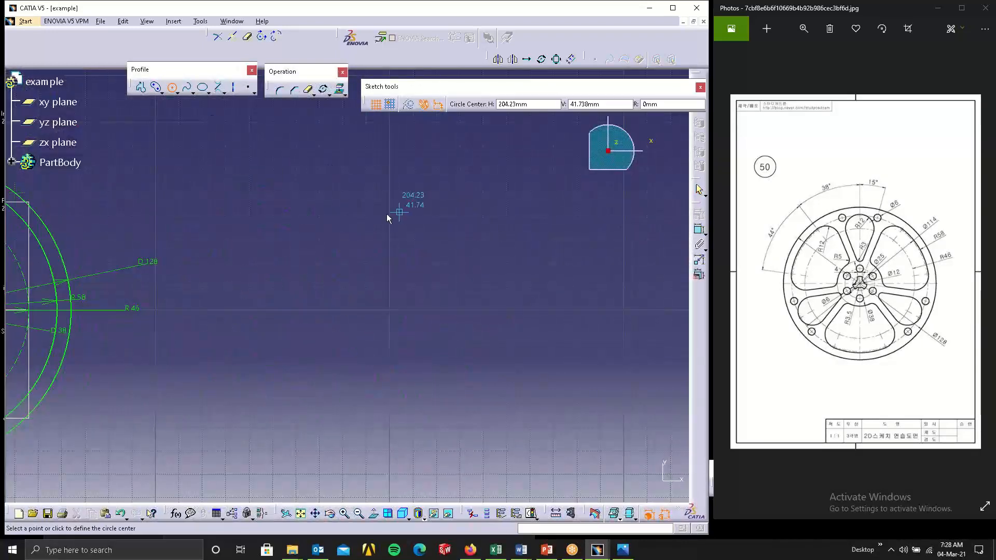
middle_drag(387, 215, 505, 257)
middle_drag(402, 215, 633, 122)
middle_drag(261, 201, 319, 260)
click(320, 260)
middle_drag(319, 260, 311, 210)
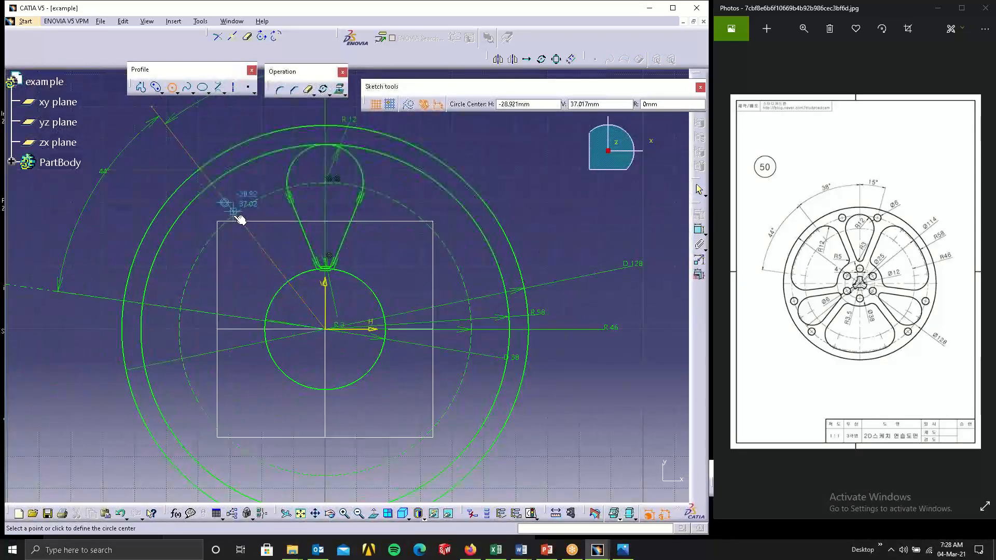
click(235, 213)
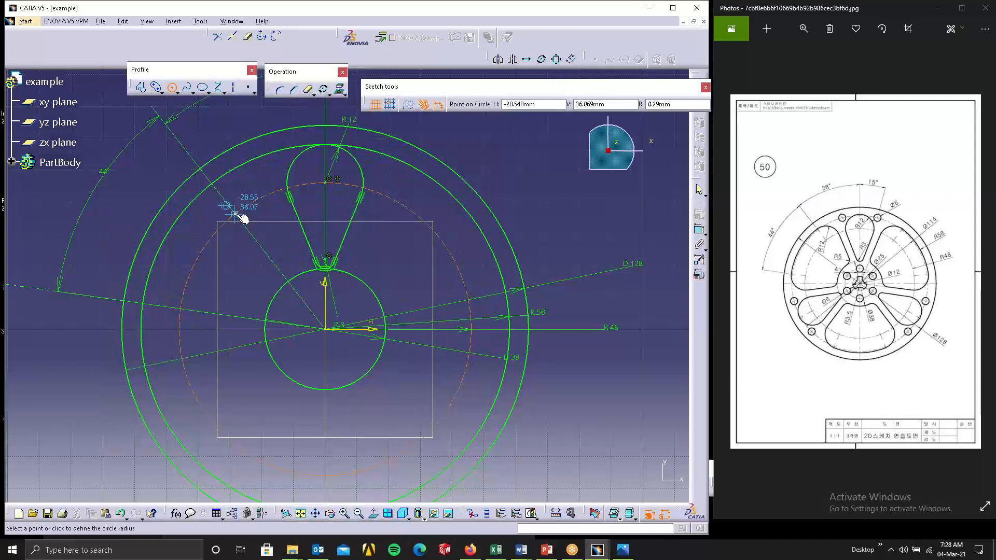
click(251, 242)
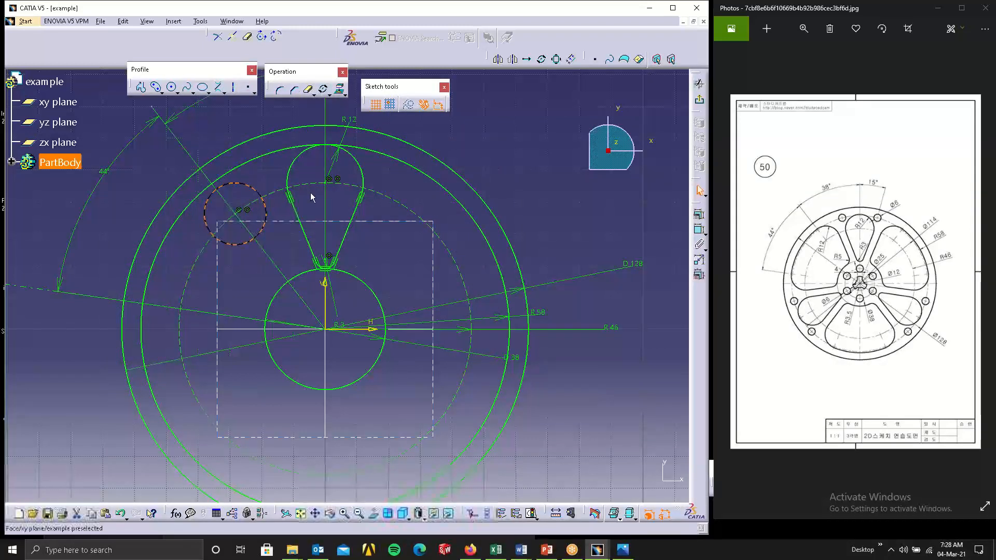
- Dimension the radius of the new circle on the 38° axis and set it to 12 mm
click(700, 215)
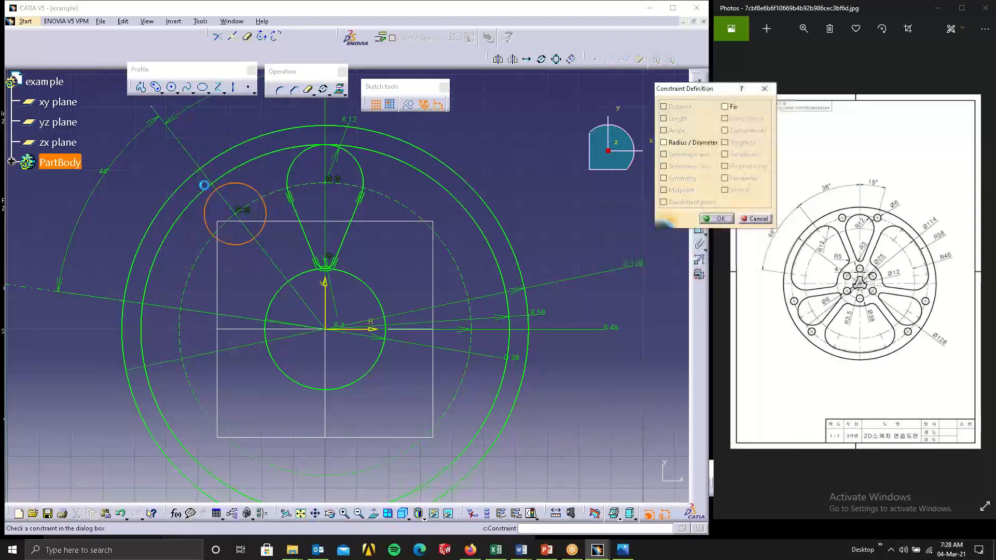
click(754, 219)
click(699, 229)
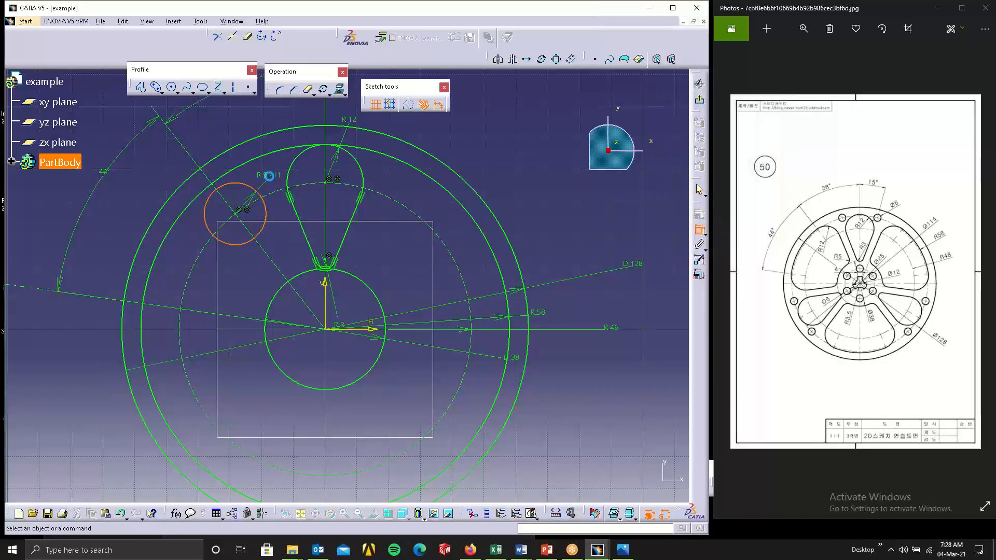
click(269, 176)
double_click(273, 178)
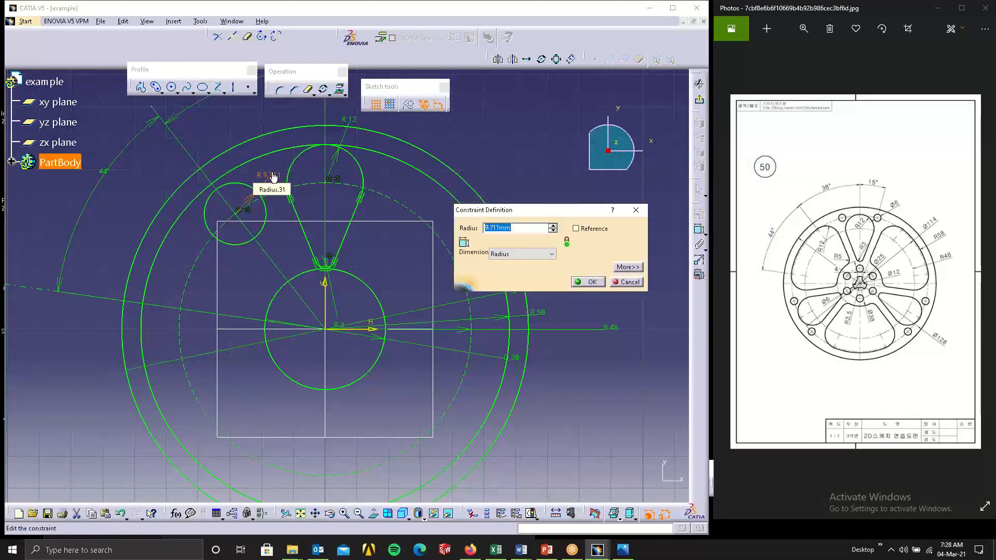
key(Return)
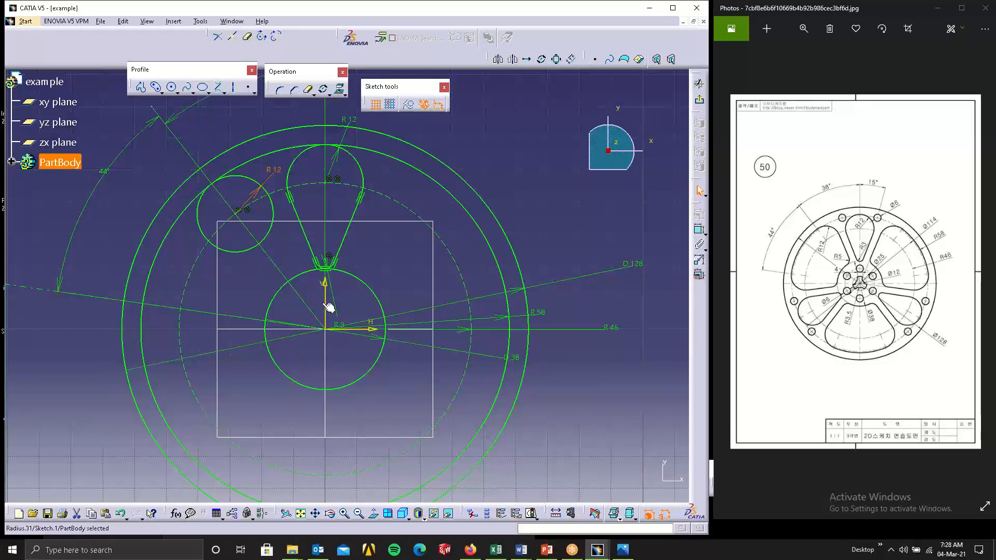
middle_drag(330, 307, 444, 320)
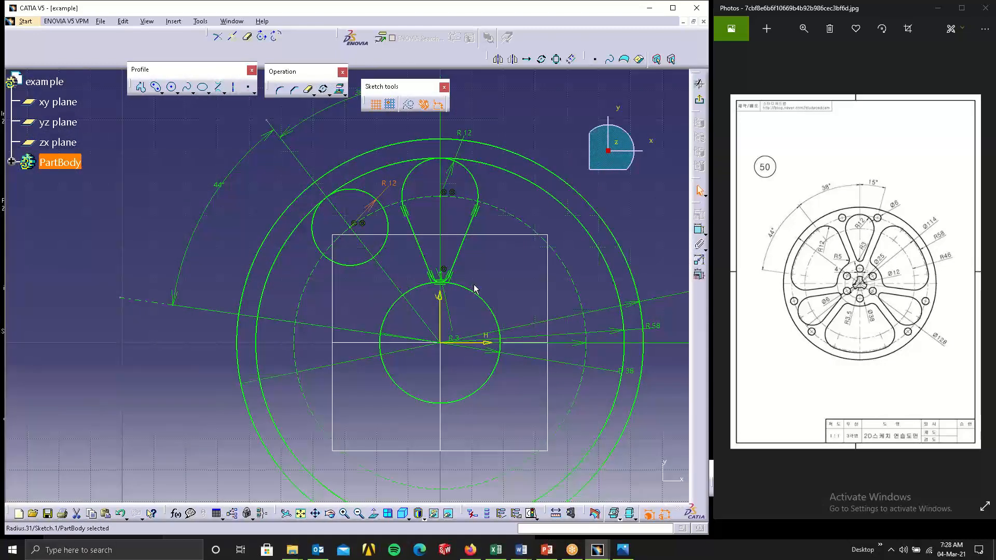
- Draw an axis from the sketch origin toward the upper left, between the two existing slanted axes
click(233, 88)
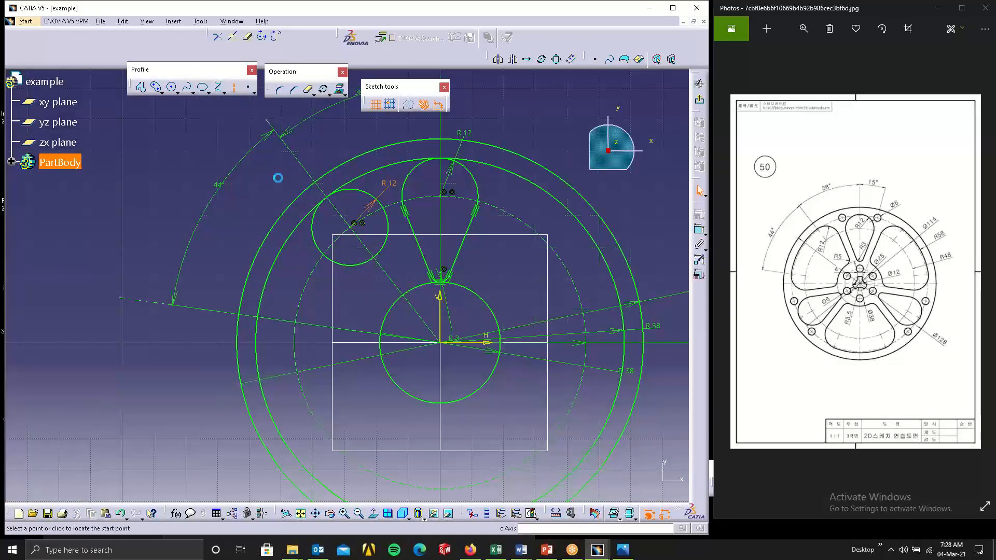
click(442, 344)
click(153, 177)
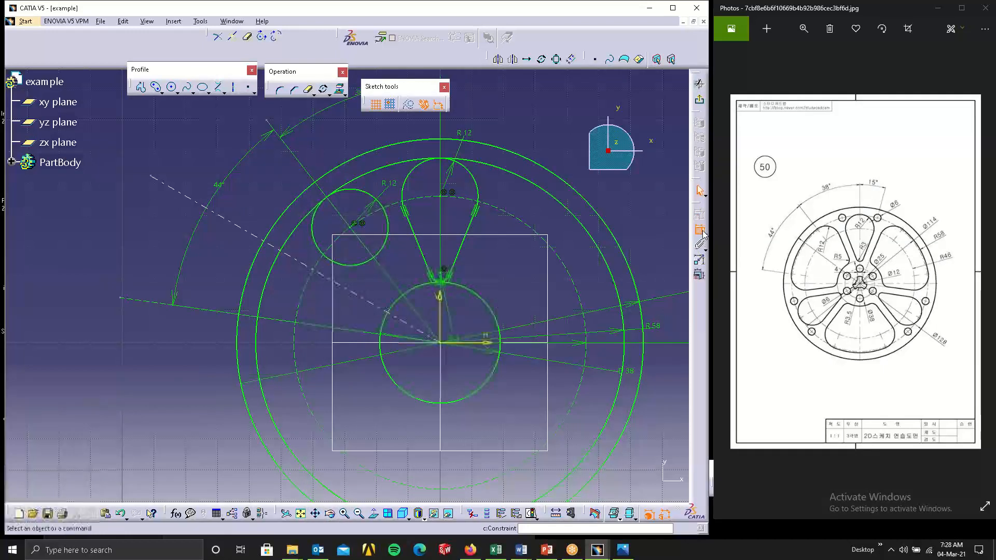
- Constrain the angle between the new axis and the axis through the left R12 circle to 22°
click(372, 300)
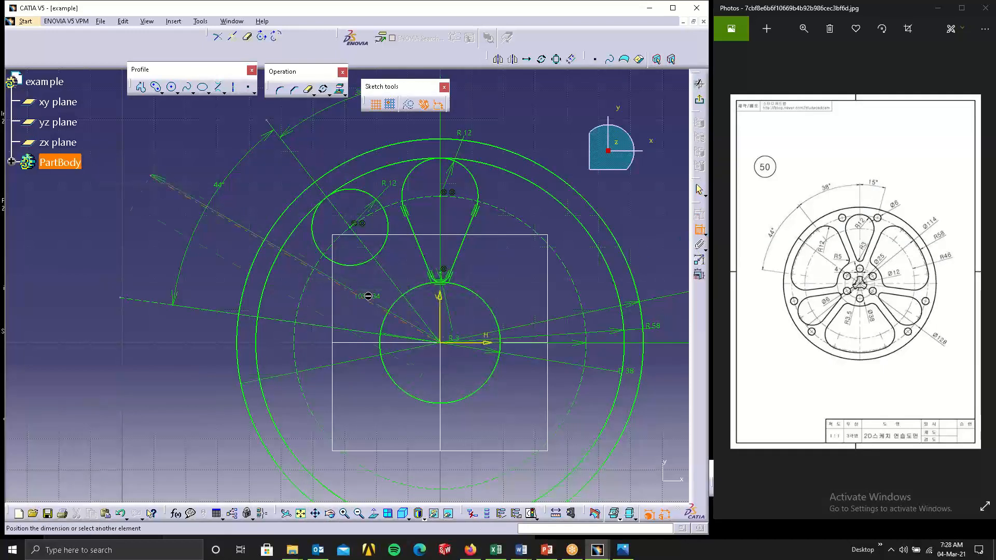
click(268, 181)
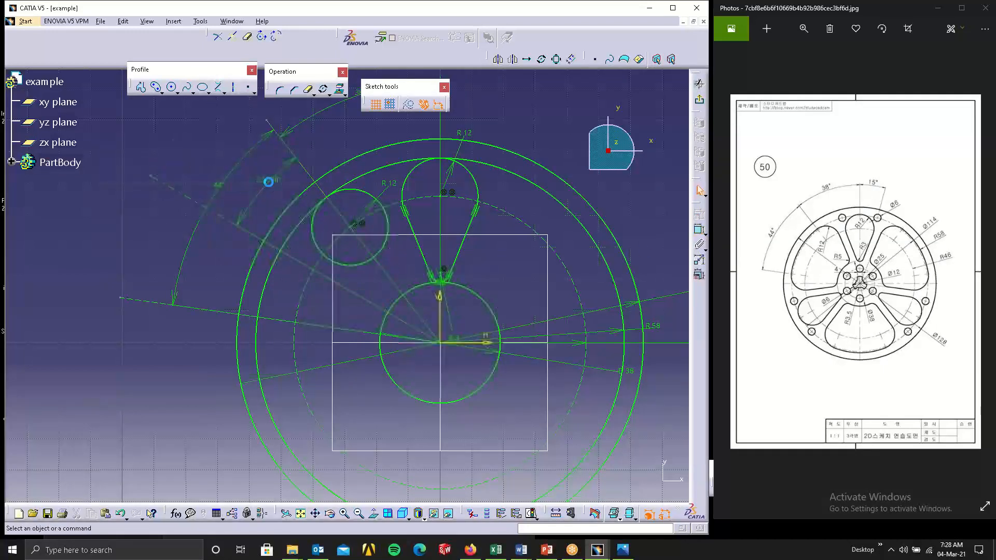
double_click(269, 182)
text(22)
key(Return)
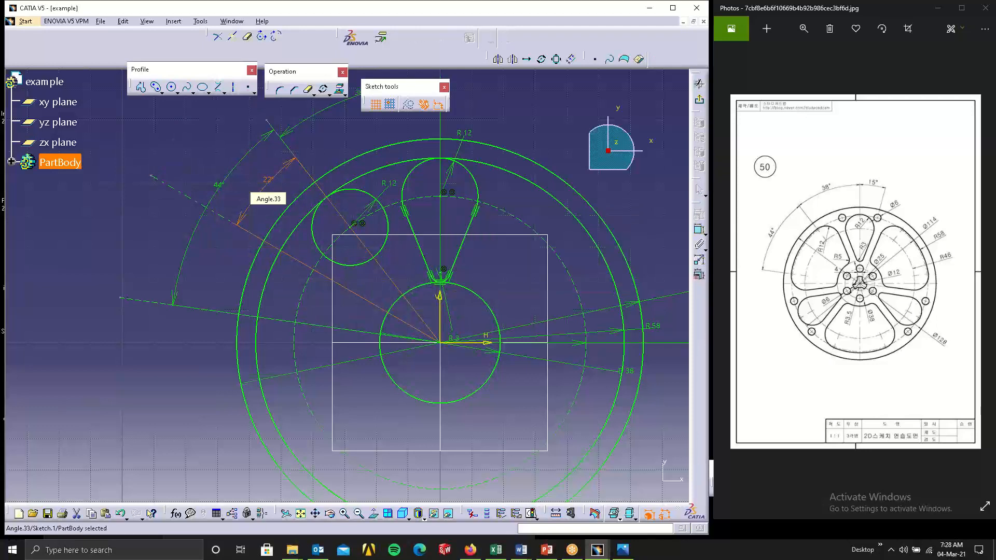
click(553, 116)
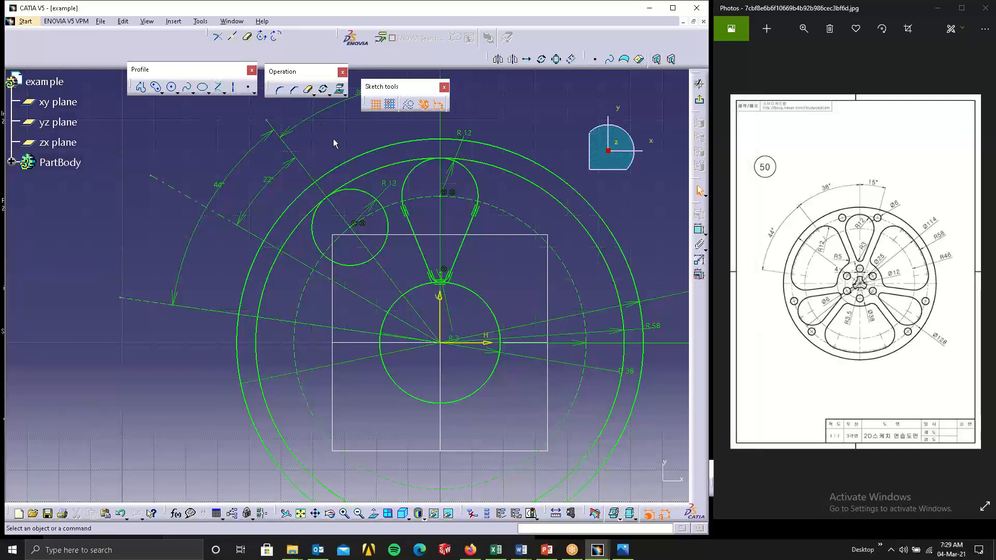
- Draw a circle centred on the axis through the left R12 circle, near the D38 circle, and set its radius to 5 mm
click(172, 88)
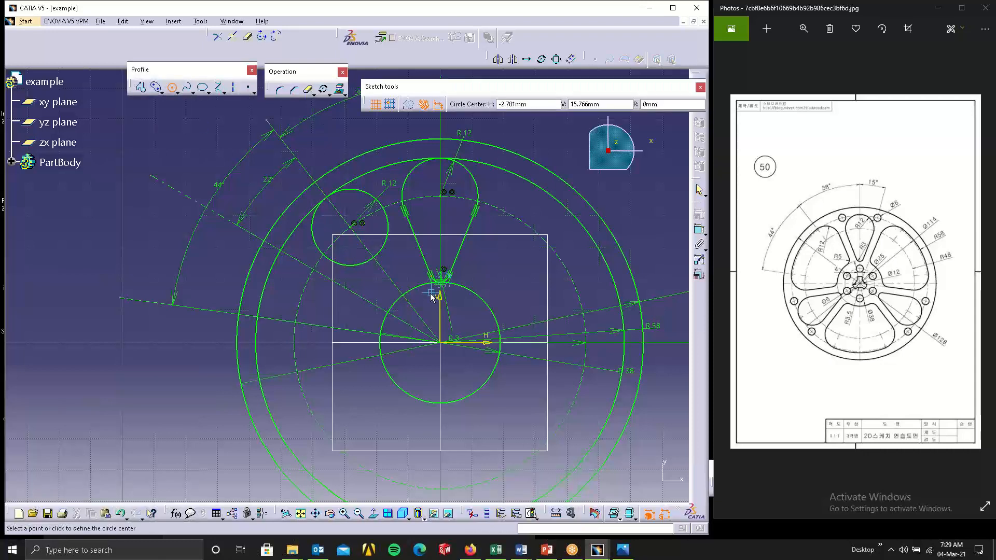
click(395, 285)
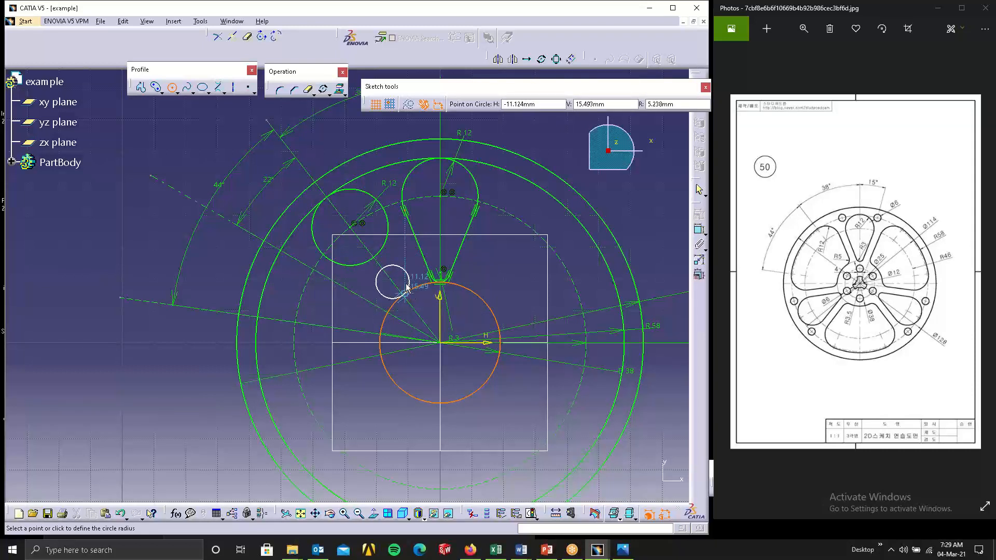
click(407, 287)
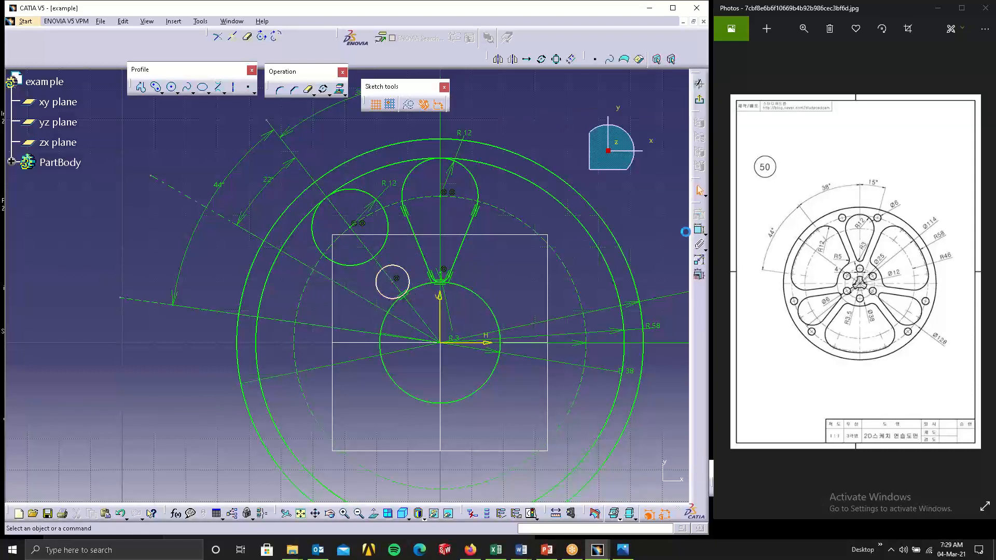
click(699, 229)
click(398, 266)
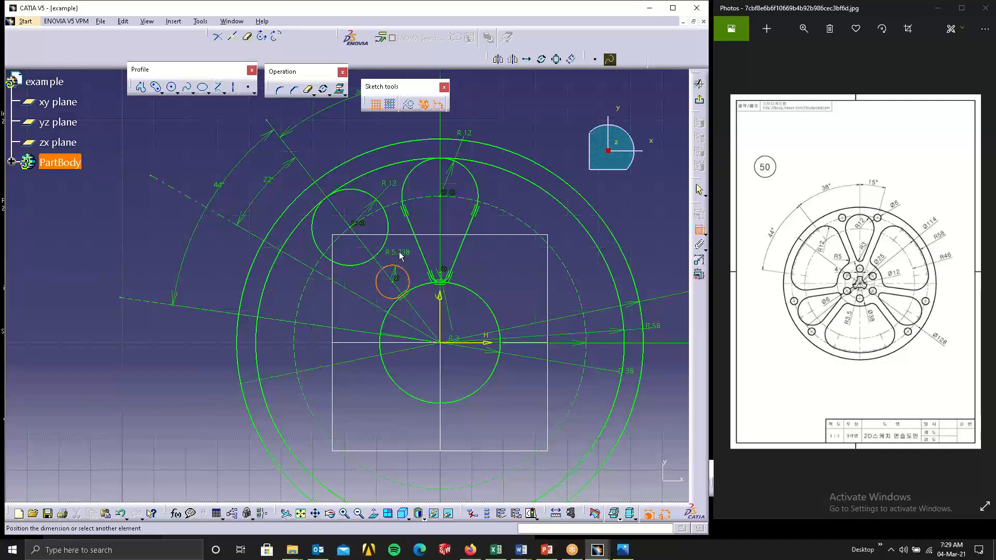
click(401, 252)
double_click(405, 251)
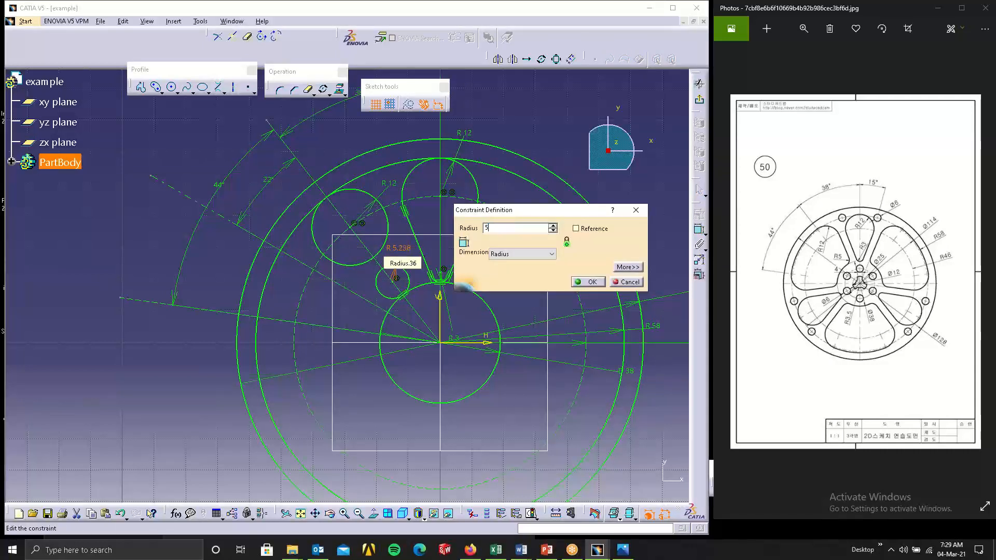
key(Return)
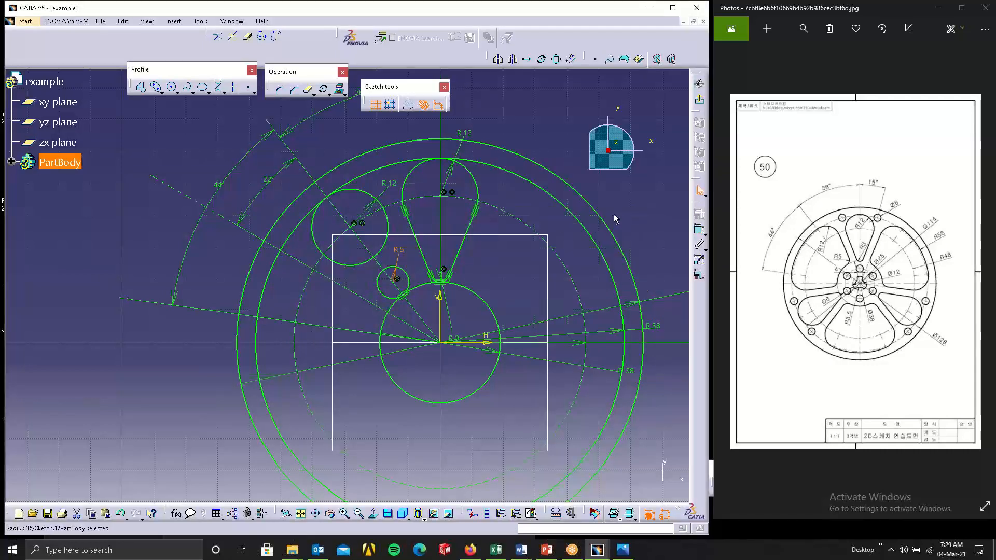
- Connect the right sides of the left R12 circle and the R5 circle with a bi-tangent line
click(281, 90)
click(224, 92)
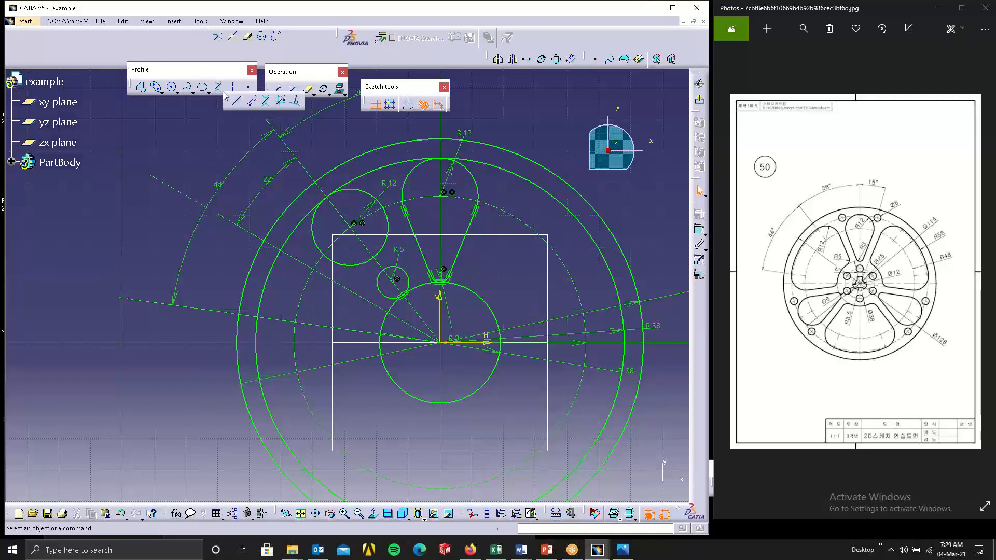
click(218, 91)
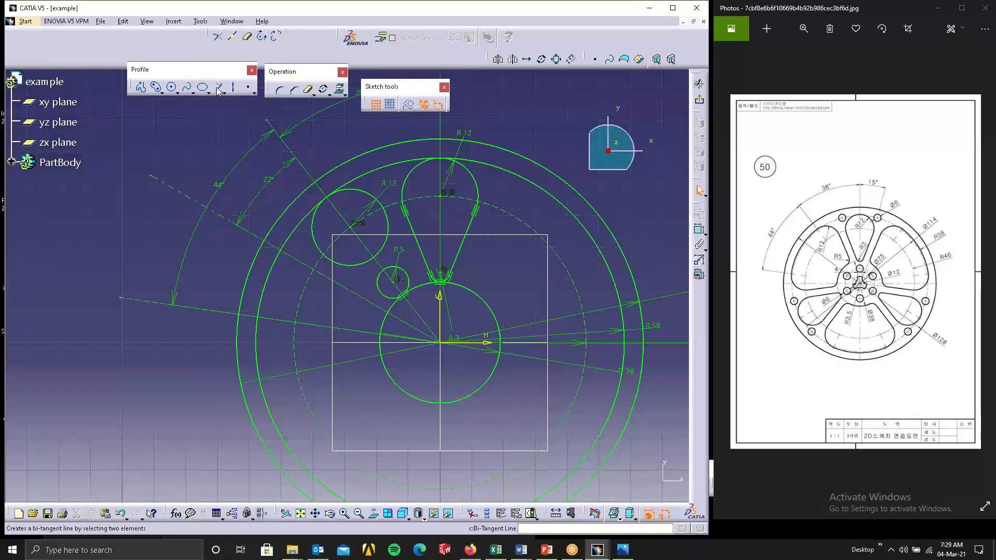
click(386, 221)
click(411, 280)
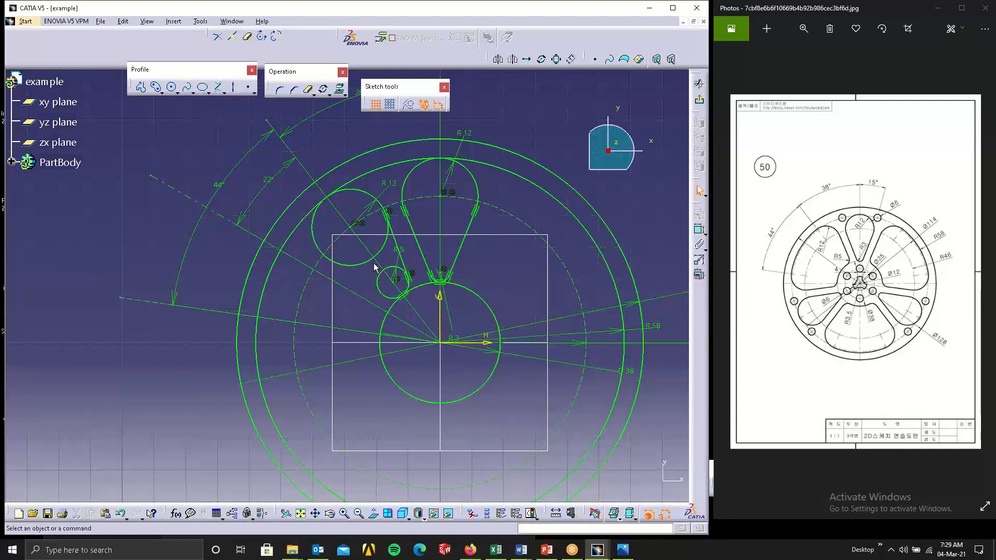
- Mirror the left R12 circle, the R5 circle and their tangent line about the axis at 22°
click(382, 247)
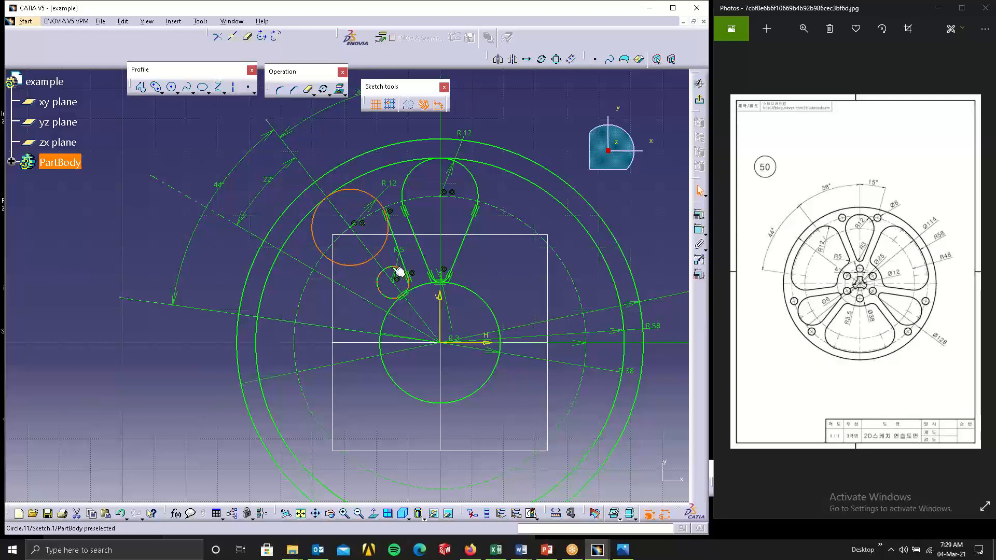
ctrl+click(411, 265)
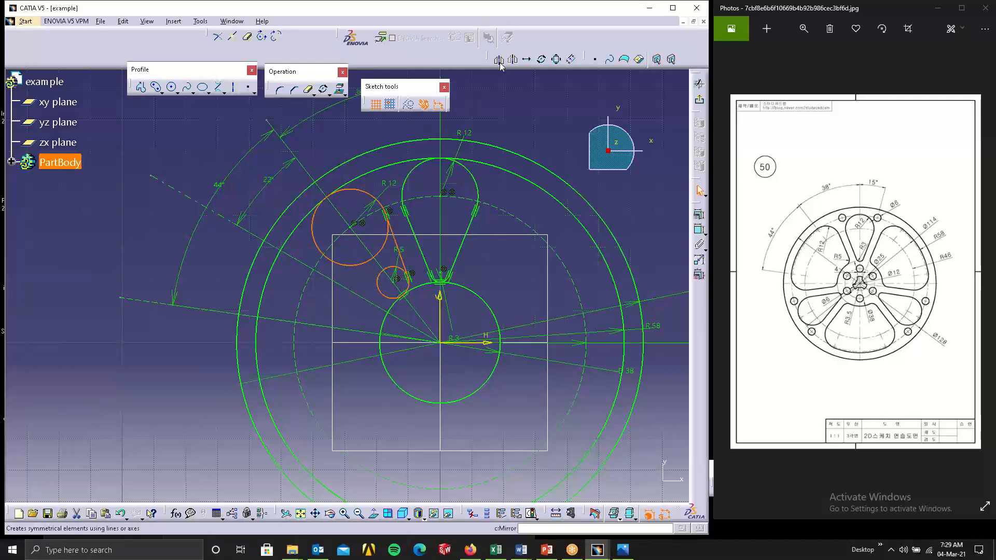
click(350, 289)
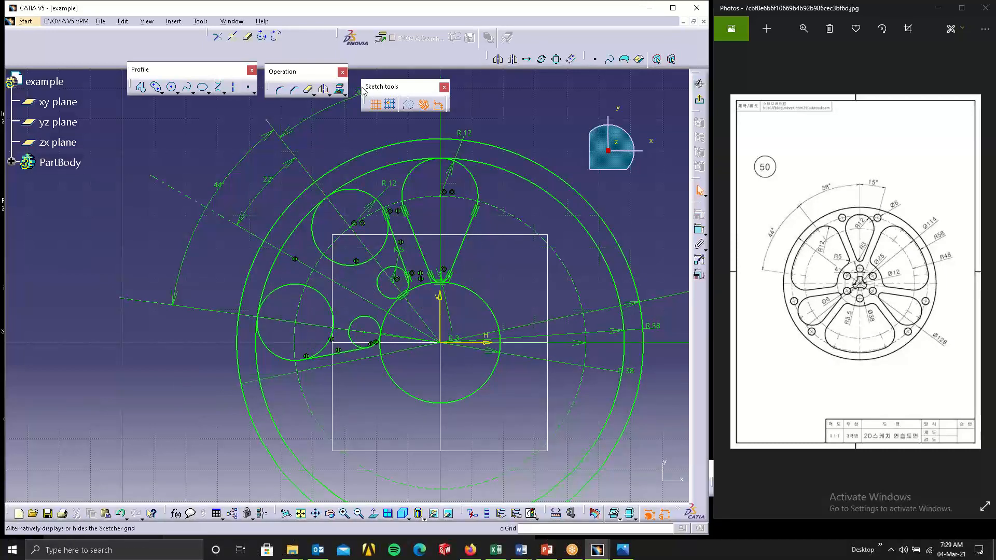
- Quick Trim the left R12 circle and its mirrored copy, keeping only the outer corner arcs of the slot
click(309, 90)
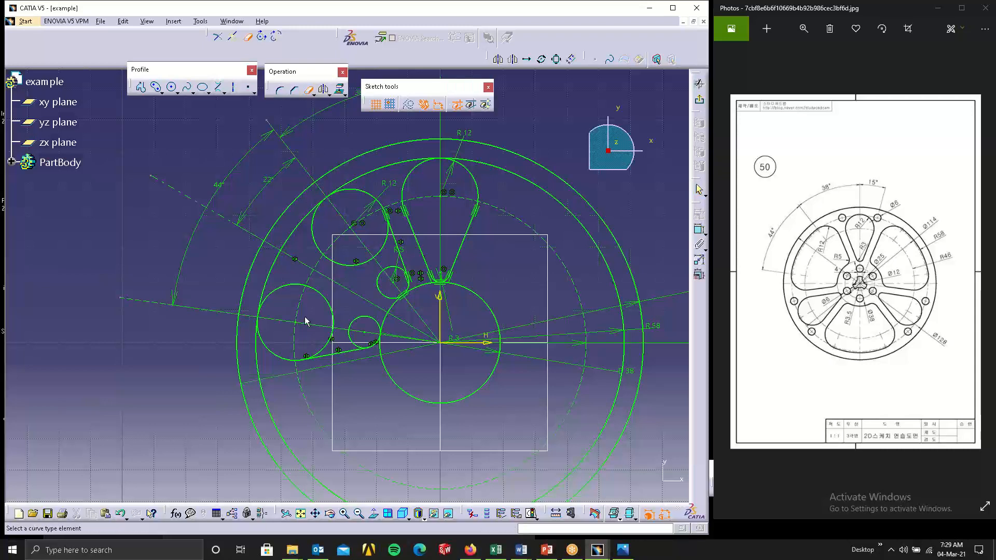
click(316, 289)
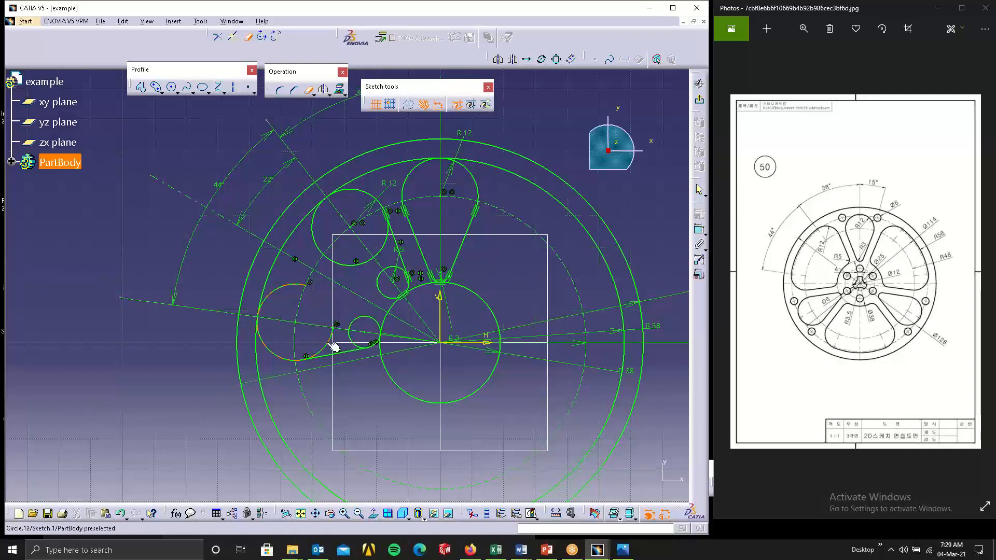
click(334, 344)
click(294, 286)
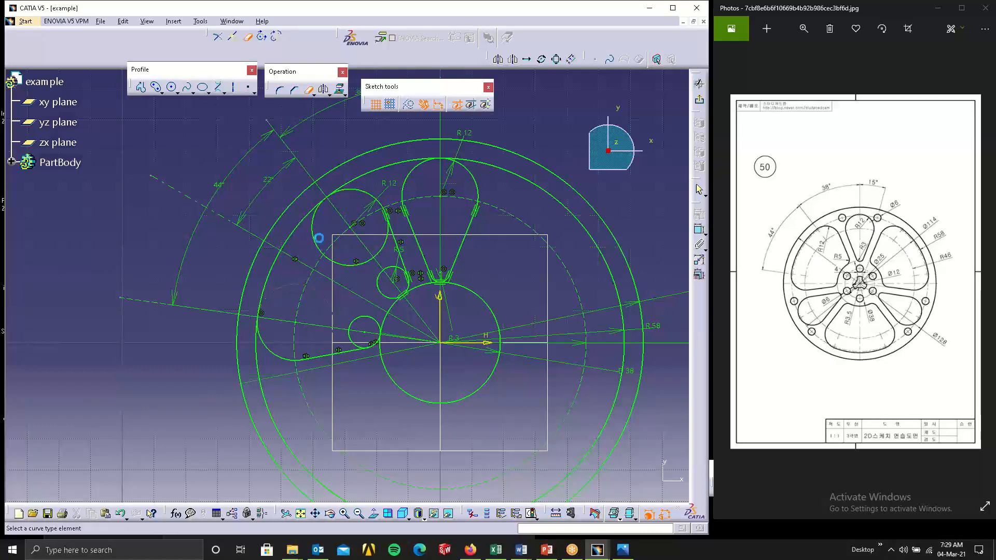
click(316, 239)
click(369, 265)
click(389, 249)
- Quick Trim the R5 circle and its mirrored copy, keeping only the inner corner arcs of the slot
click(391, 272)
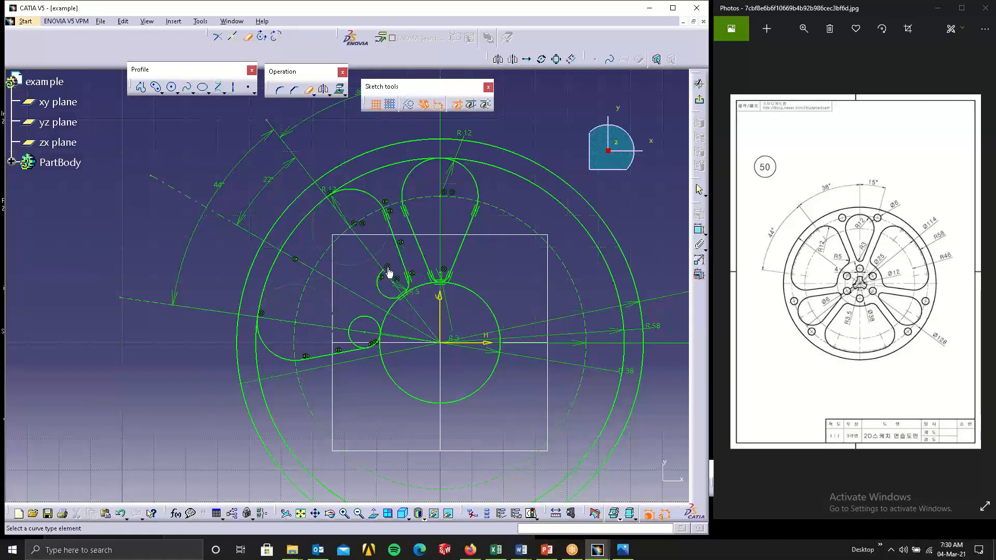
click(386, 288)
click(362, 317)
click(355, 338)
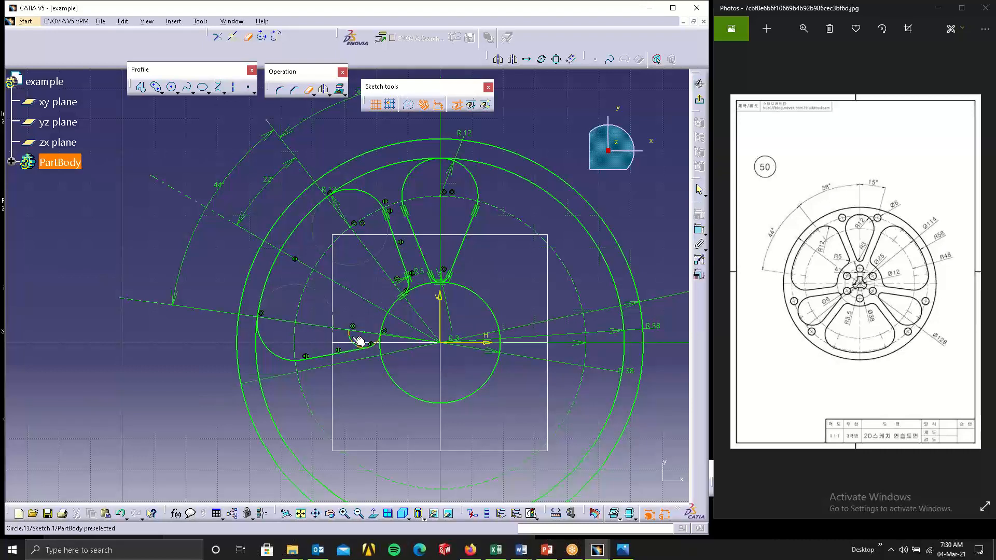
- Quick Trim the D38 and R58 circles, keeping only the arcs that close the large slot's inner and outer edges
click(402, 387)
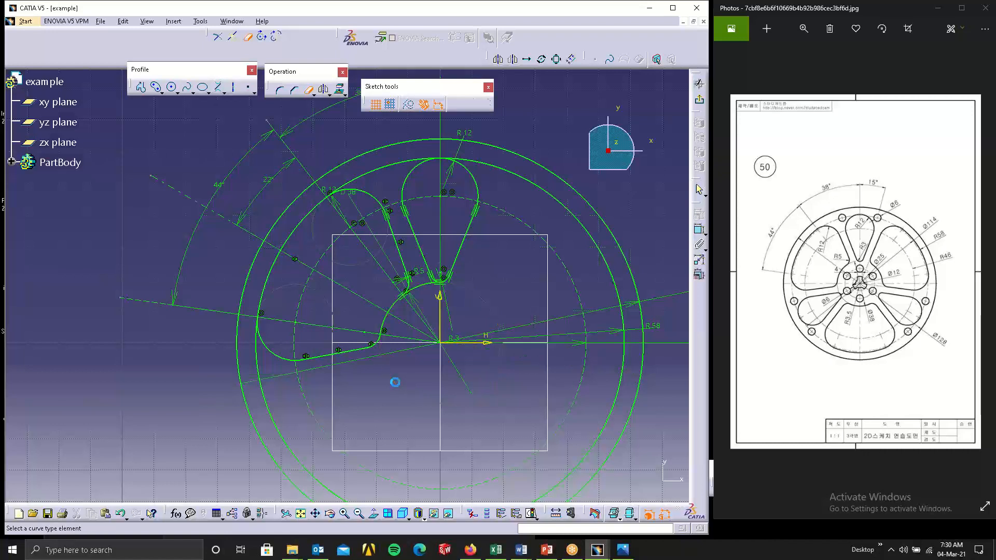
click(429, 289)
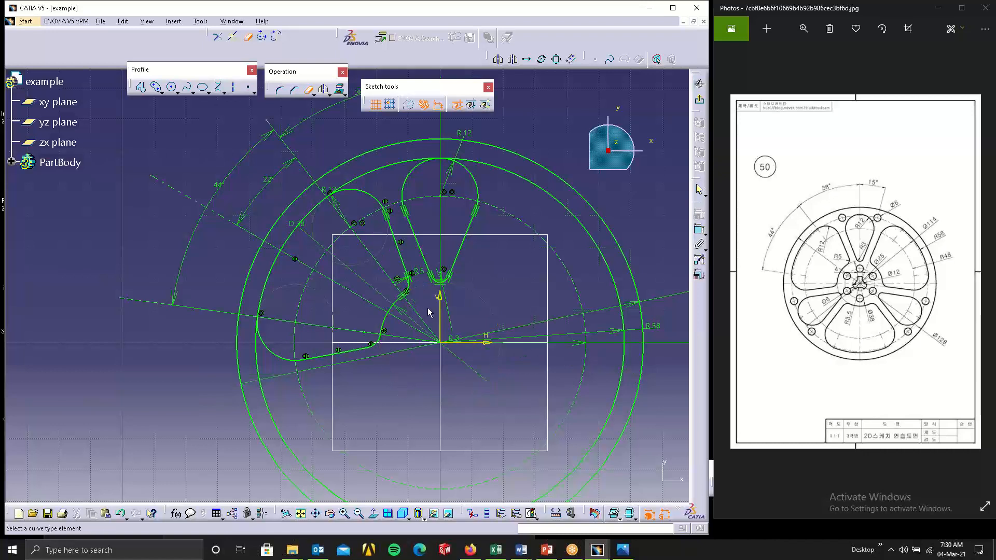
click(259, 375)
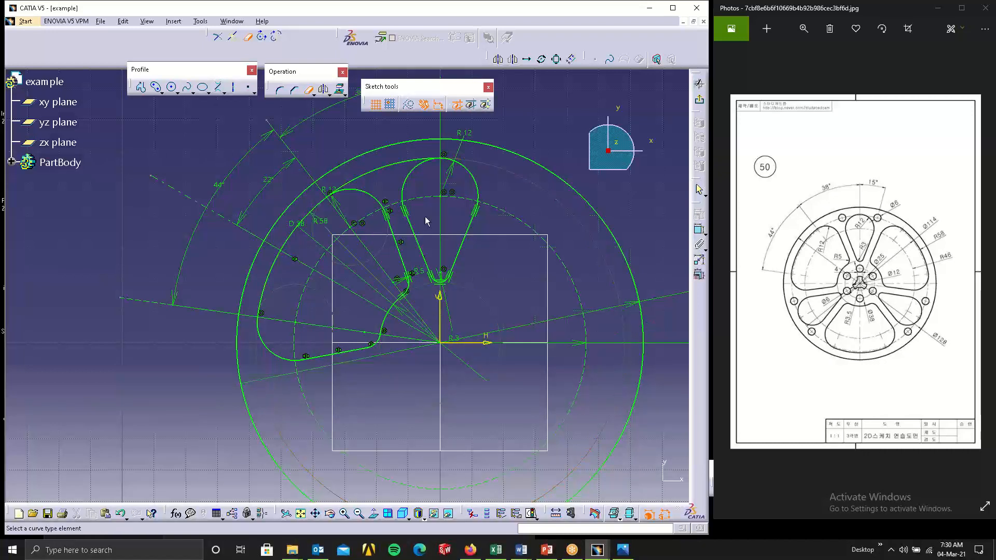
click(394, 166)
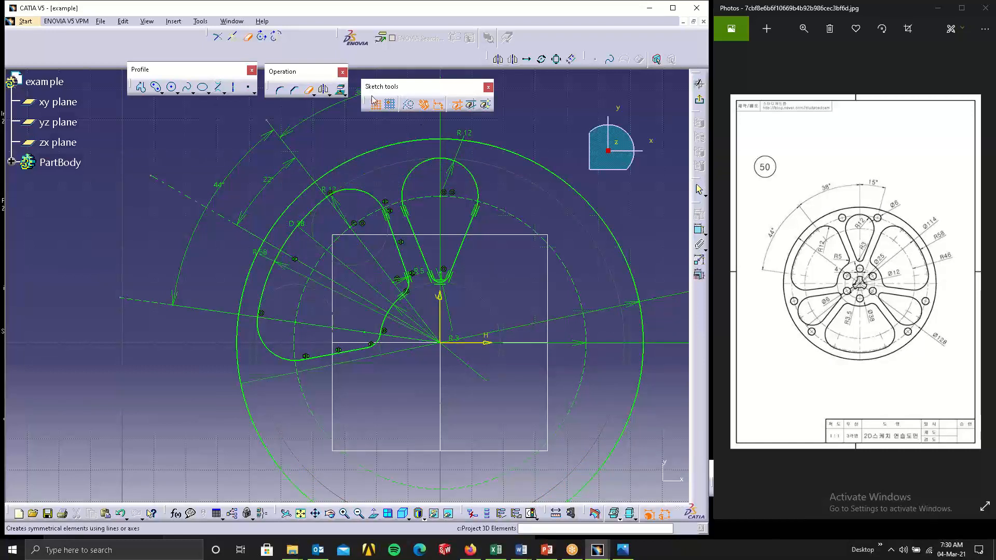
- Draw a construction circle about 75 mm in radius centred on the sketch origin, enclosing the wheel's outer circle
click(172, 87)
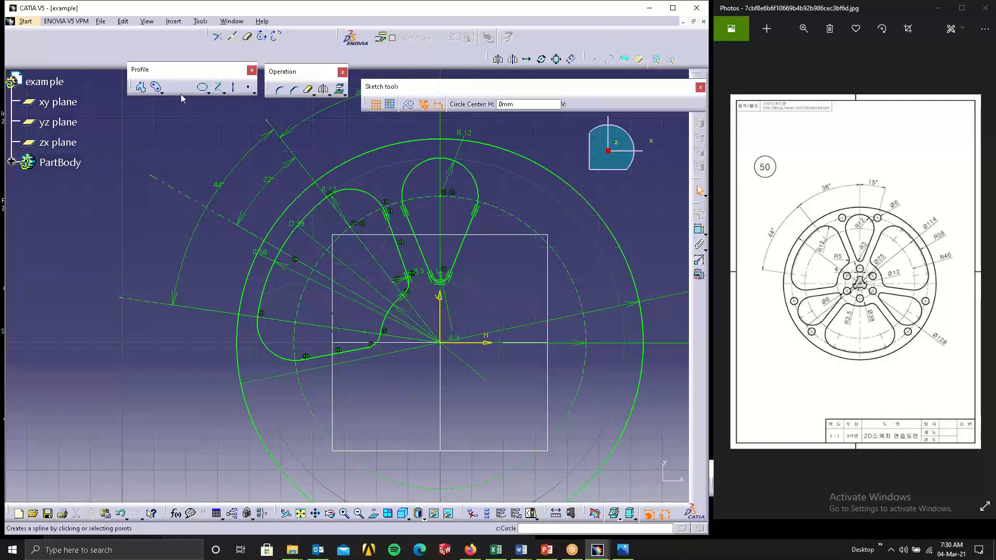
click(440, 344)
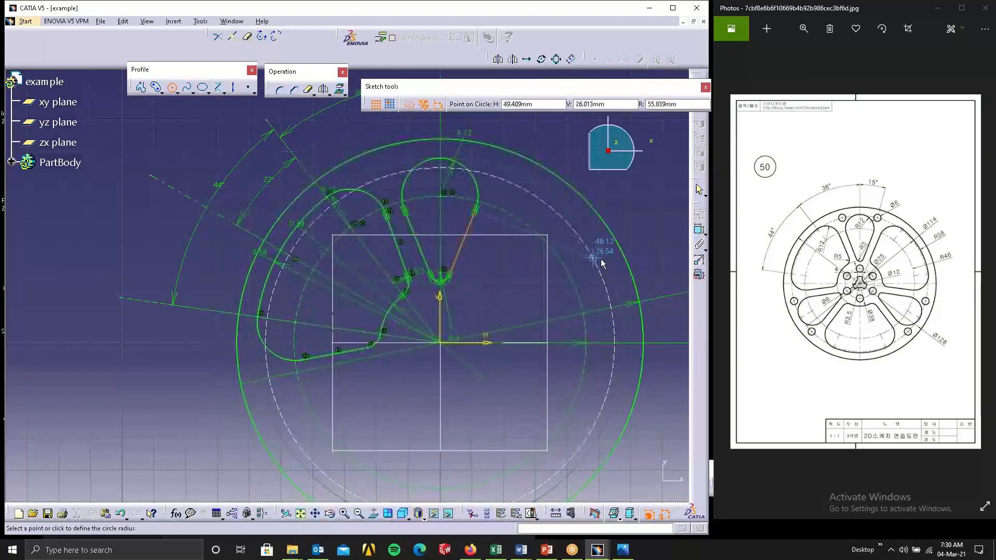
click(653, 239)
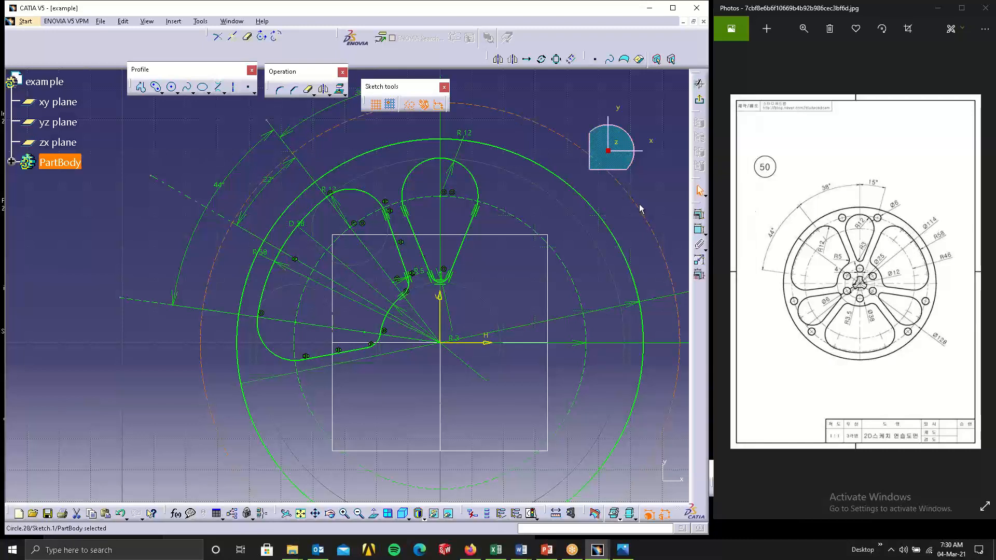
- Add a radius dimension to the new construction circle and set it to 114 mm
click(700, 229)
click(649, 187)
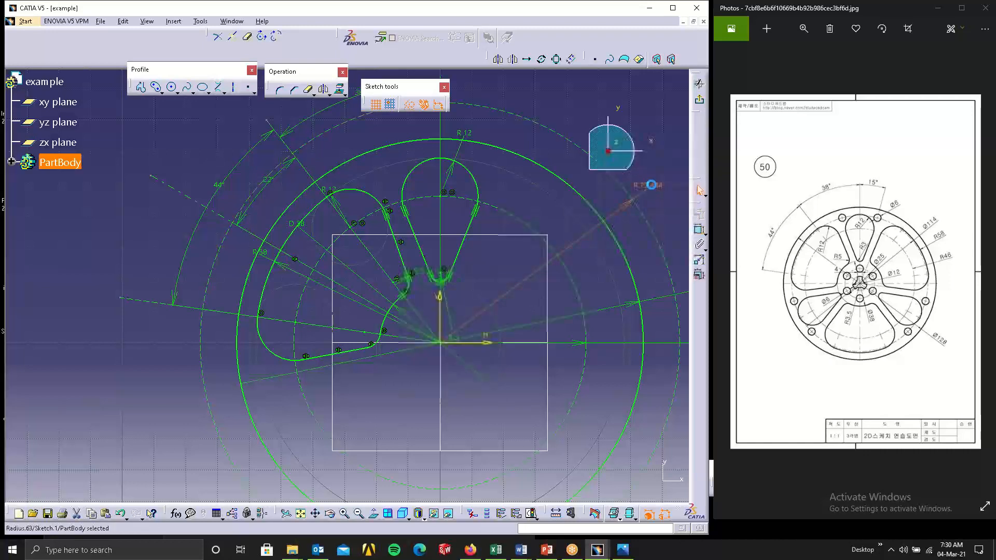
double_click(652, 185)
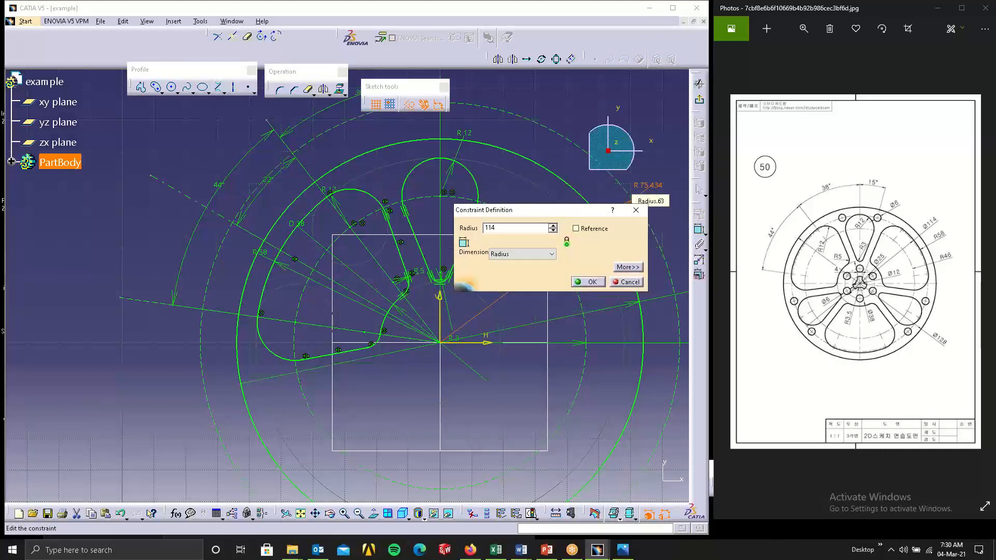
key(Return)
- Change the large construction circle's radius dimension to a diameter and set it to 114 mm
middle_drag(649, 188, 331, 369)
double_click(434, 298)
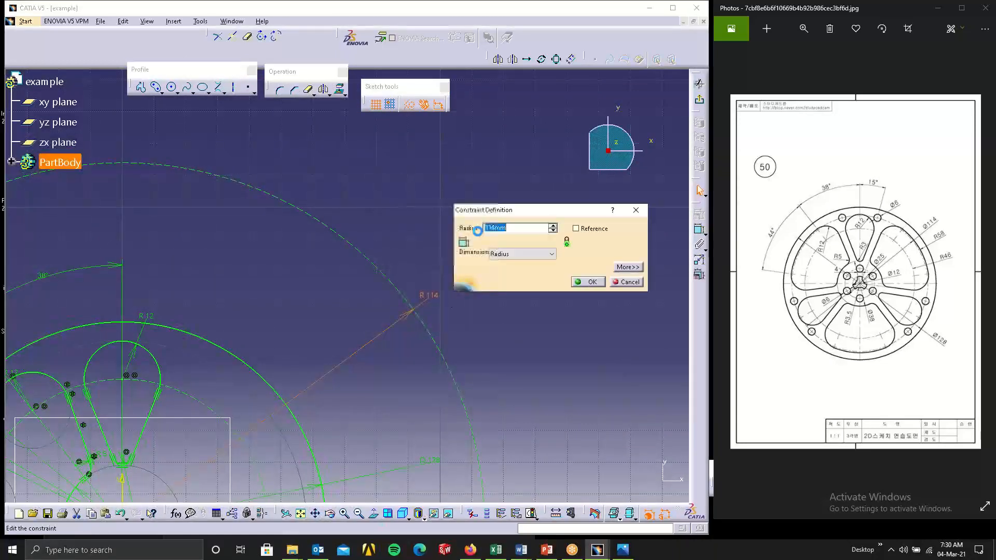
click(501, 254)
click(501, 272)
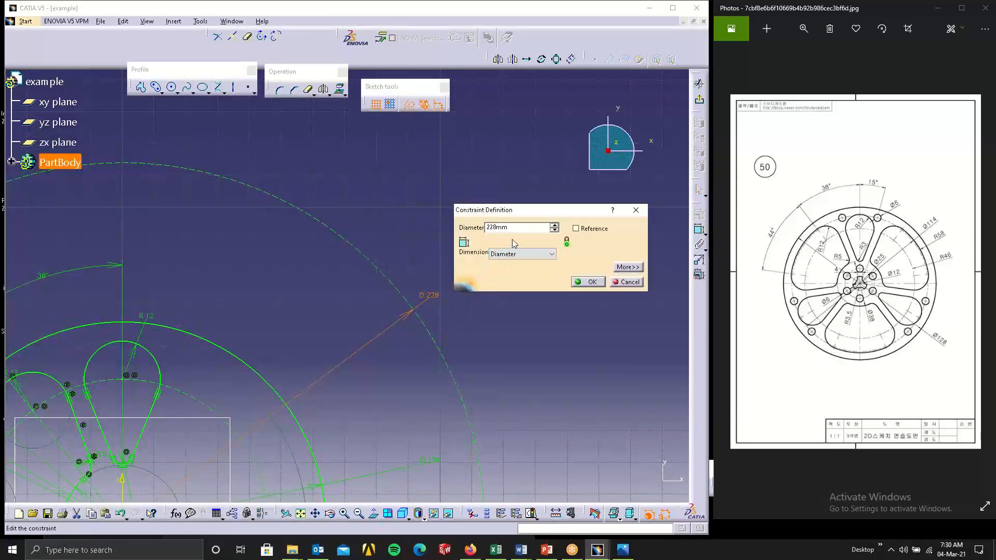
double_click(512, 231)
text(114)
key(Return)
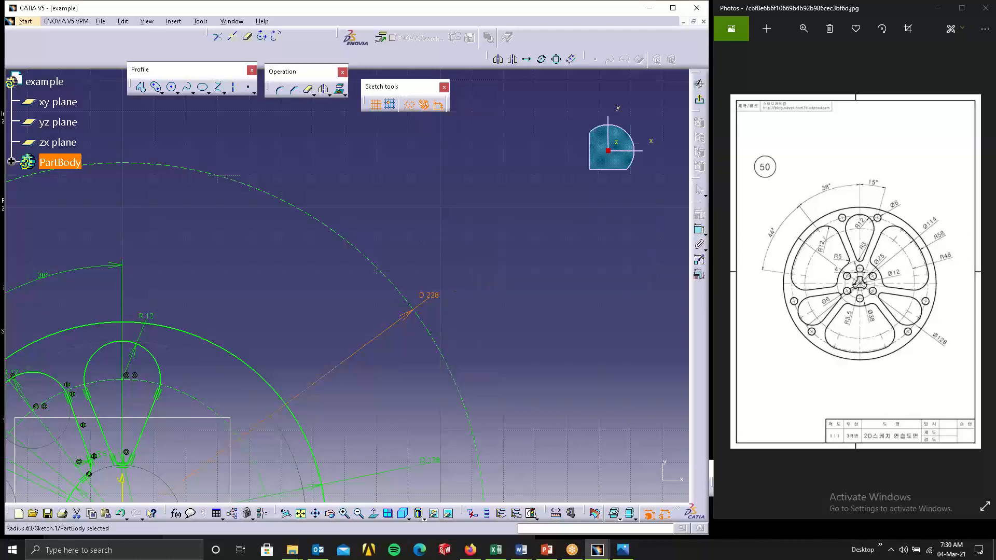
- Draw an axis line from the sketch origin toward the upper right, about 32° from the vertical axis and extending beyond the outer circle
mouse_move(255, 222)
middle_down()
mouse_move(384, 325)
mouse_move(565, 367)
middle_up()
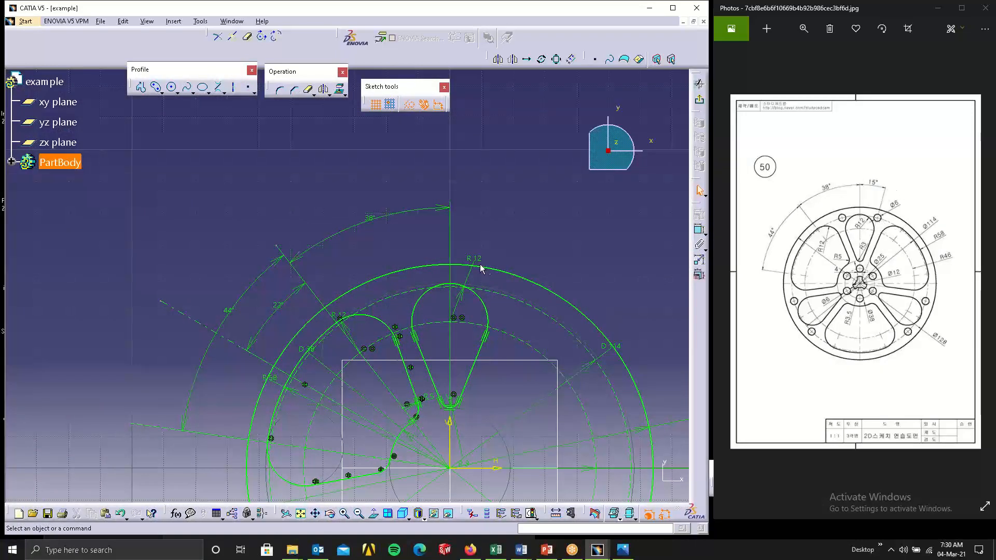
middle_drag(484, 268, 456, 152)
middle_drag(467, 294, 412, 351)
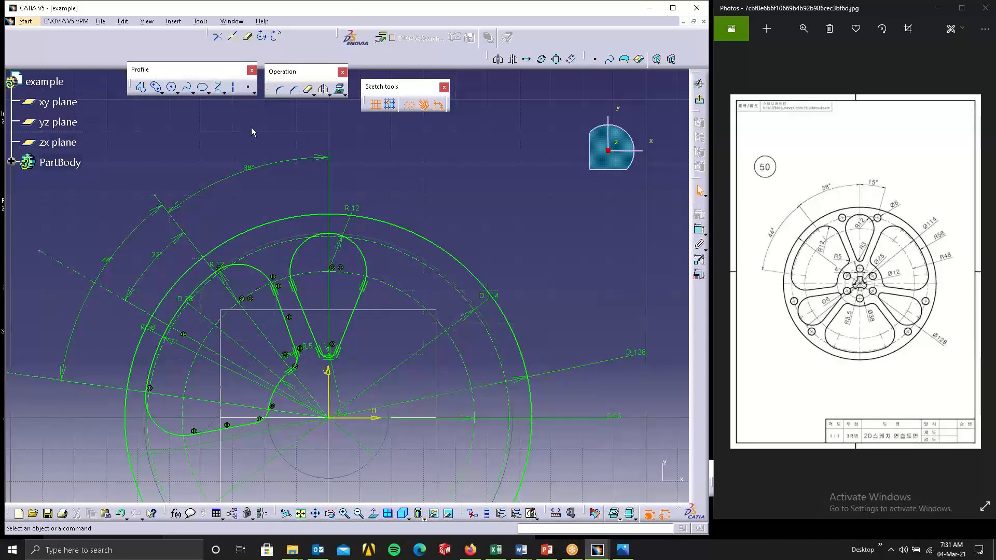
click(236, 89)
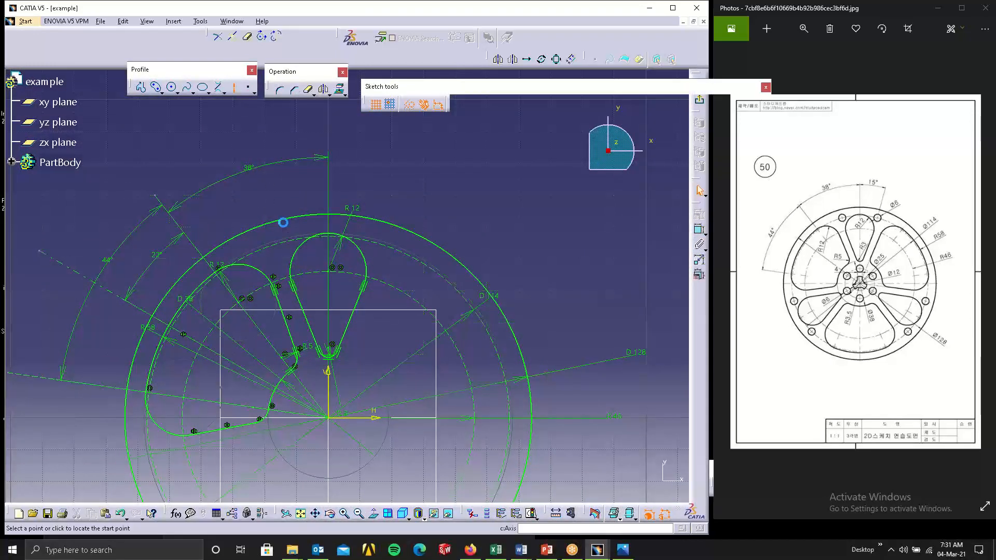
click(329, 418)
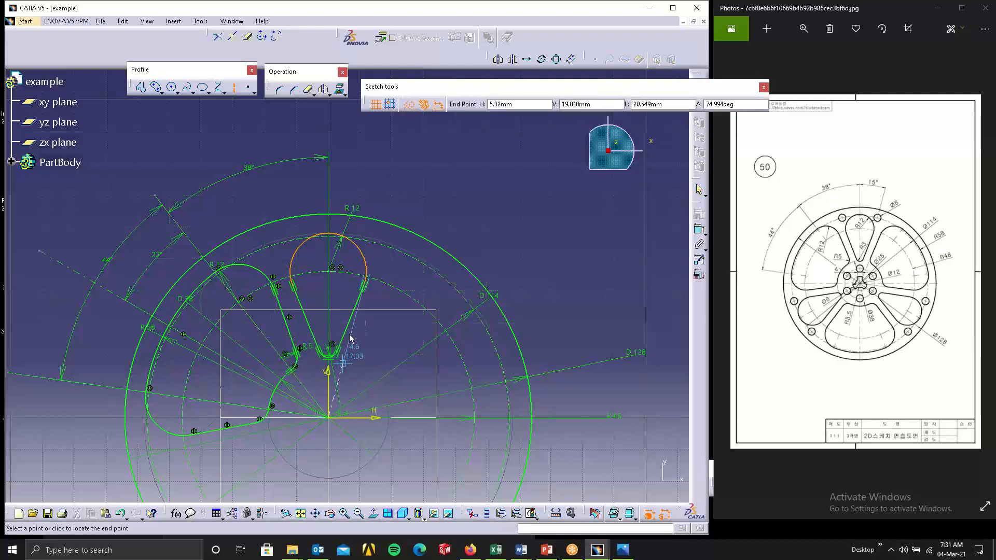
click(485, 171)
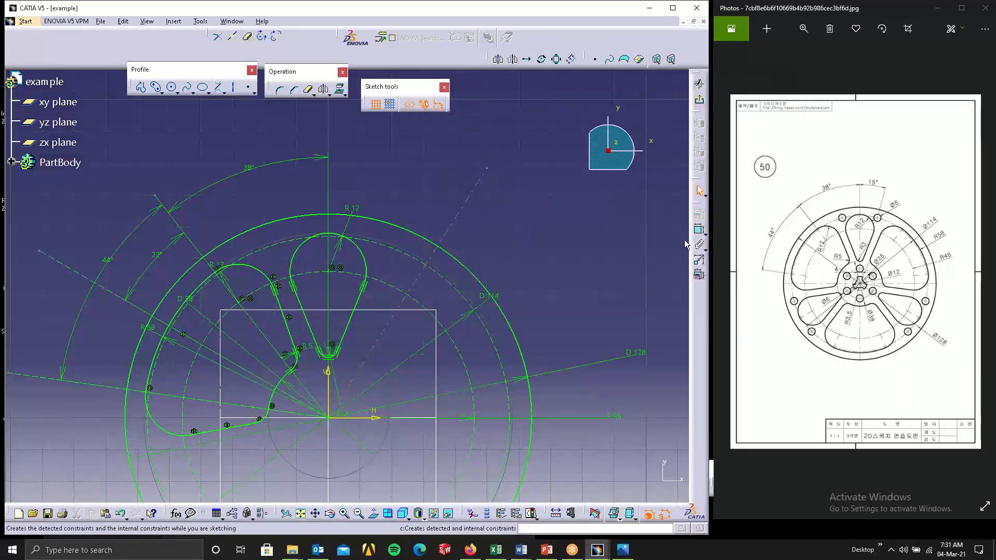
- Constrain the angle between the new axis line and the vertical axis to 15°
click(461, 220)
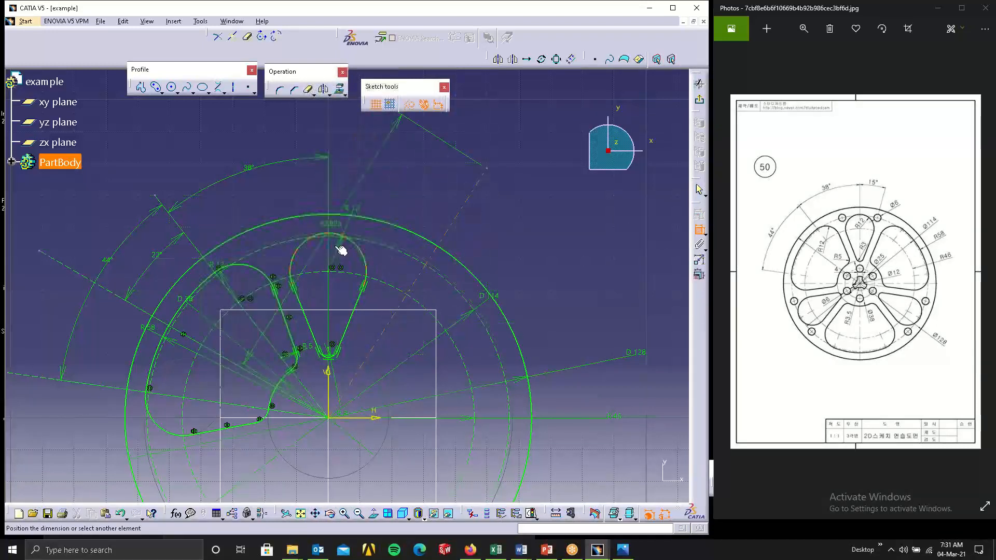
click(332, 375)
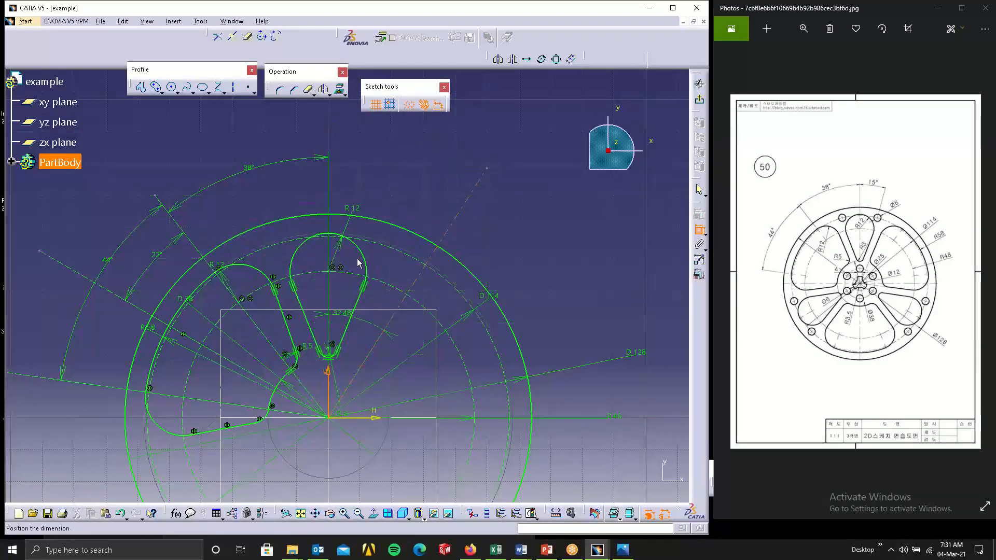
click(373, 172)
double_click(374, 171)
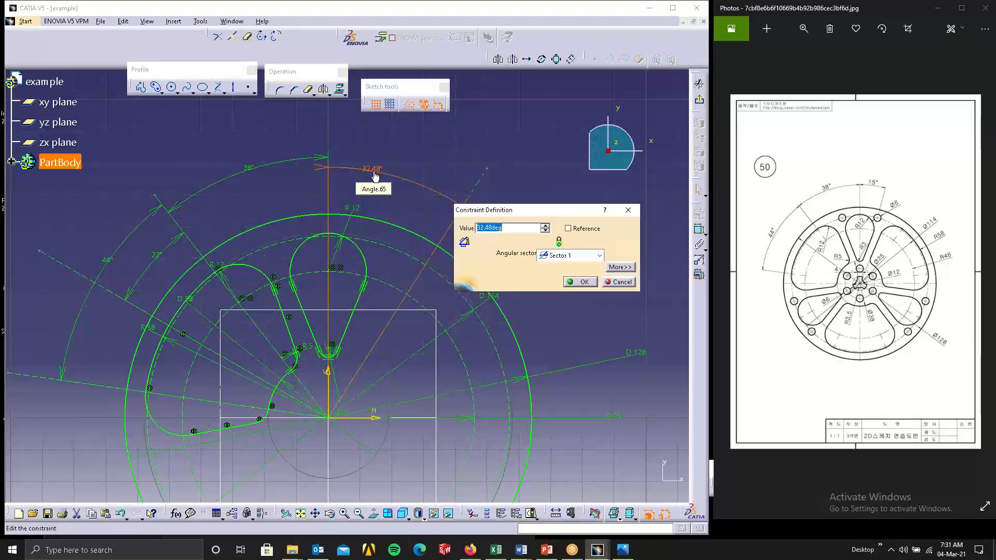
text(15)
key(Return)
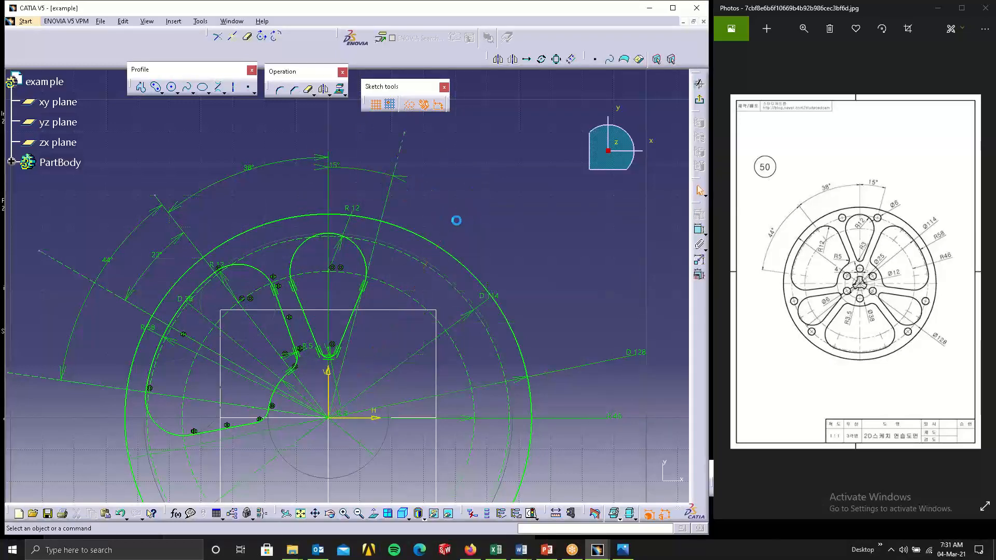
- Draw a circle about 4.2 mm in diameter centred where the 15° axis crosses the D114 construction circle
mouse_move(473, 223)
middle_down()
mouse_move(485, 235)
mouse_move(509, 198)
middle_up()
click(504, 246)
middle_drag(520, 285, 489, 308)
click(172, 87)
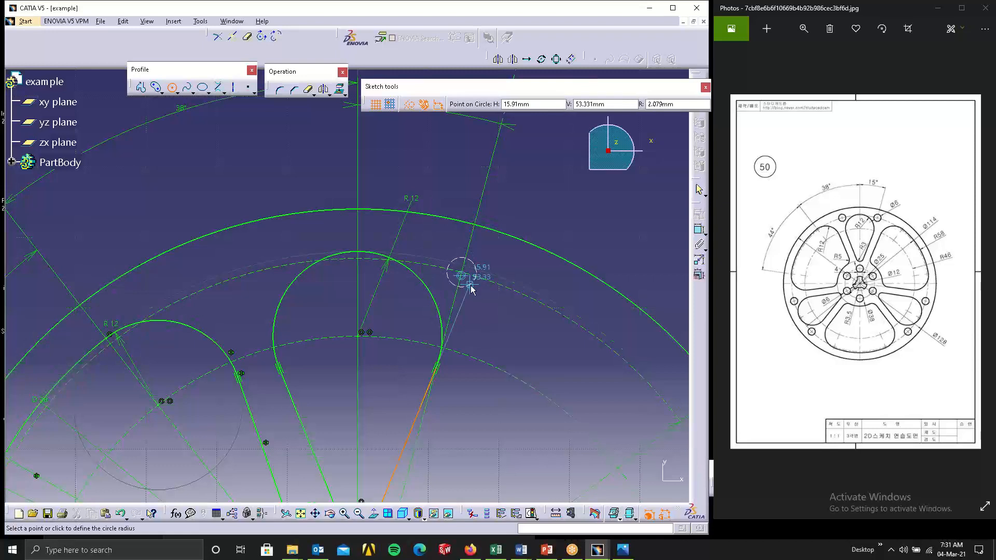
click(470, 287)
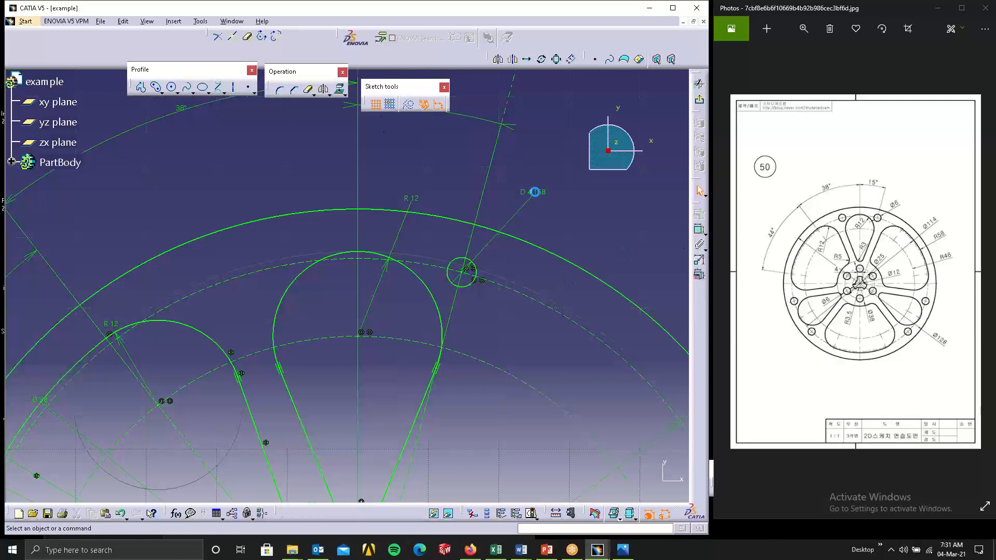
- Dimension the small bolt-hole circle's diameter and set it to 6 mm
click(536, 192)
double_click(535, 192)
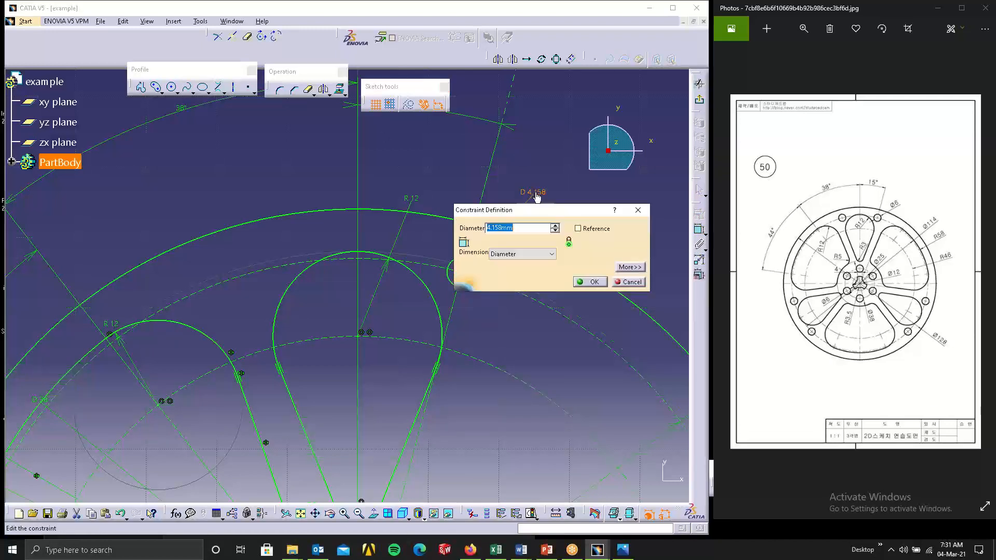
key(Return)
- Mirror the 6 mm bolt-hole circle about the vertical axis
middle_drag(517, 249, 476, 289)
middle_drag(416, 307, 446, 226)
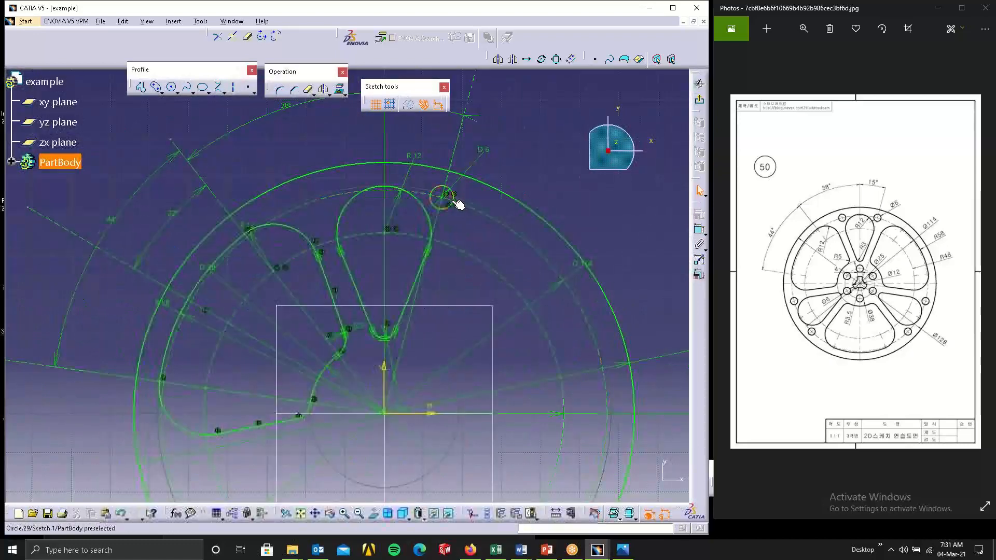
click(453, 199)
click(498, 59)
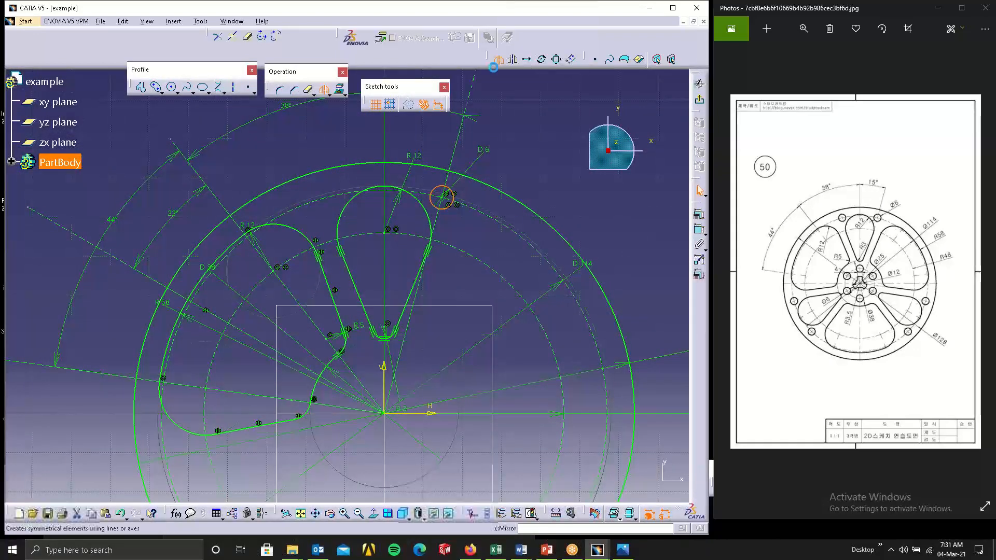
click(385, 367)
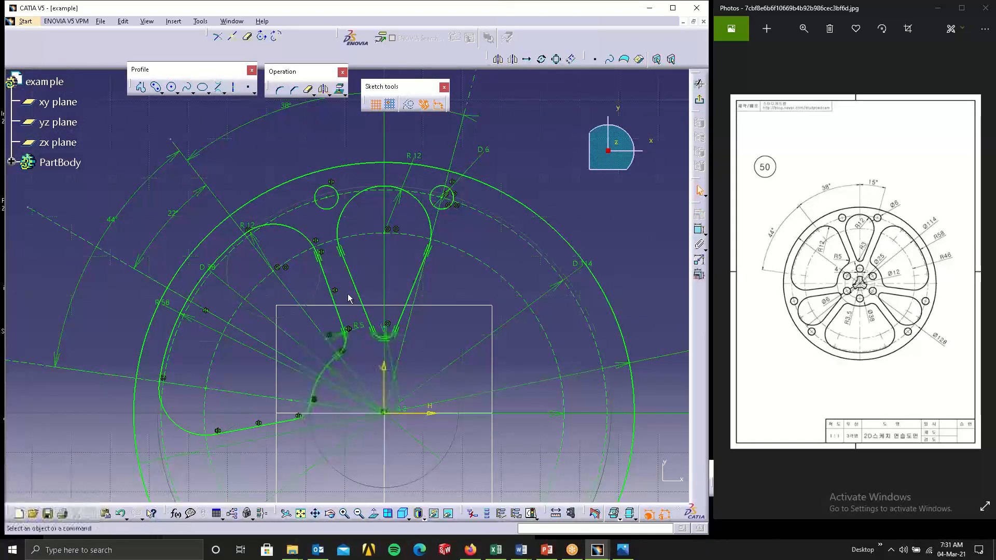
- Rotate-copy the teardrop slot, large slot and two bolt holes about the origin, making 2 instances at 120° with constraints conserved
mouse_move(537, 152)
middle_down()
mouse_move(556, 113)
mouse_move(570, 125)
mouse_move(551, 182)
middle_up()
drag(505, 302, 473, 346)
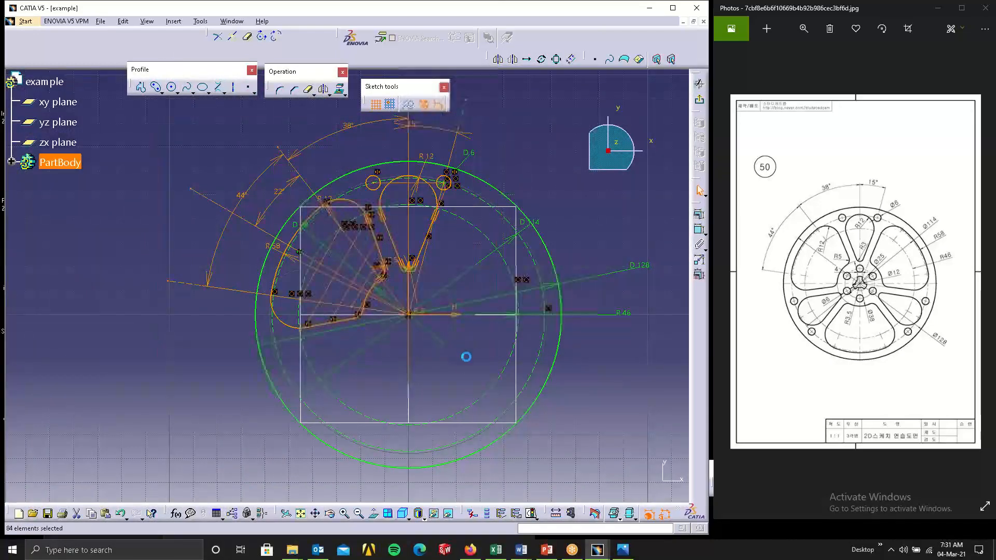
ctrl+click(451, 314)
ctrl+click(410, 289)
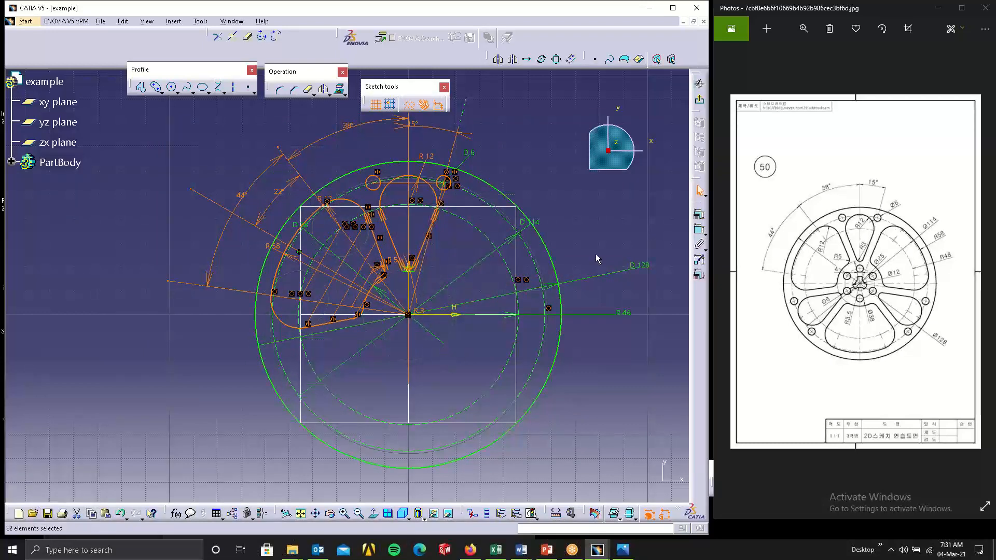
click(543, 60)
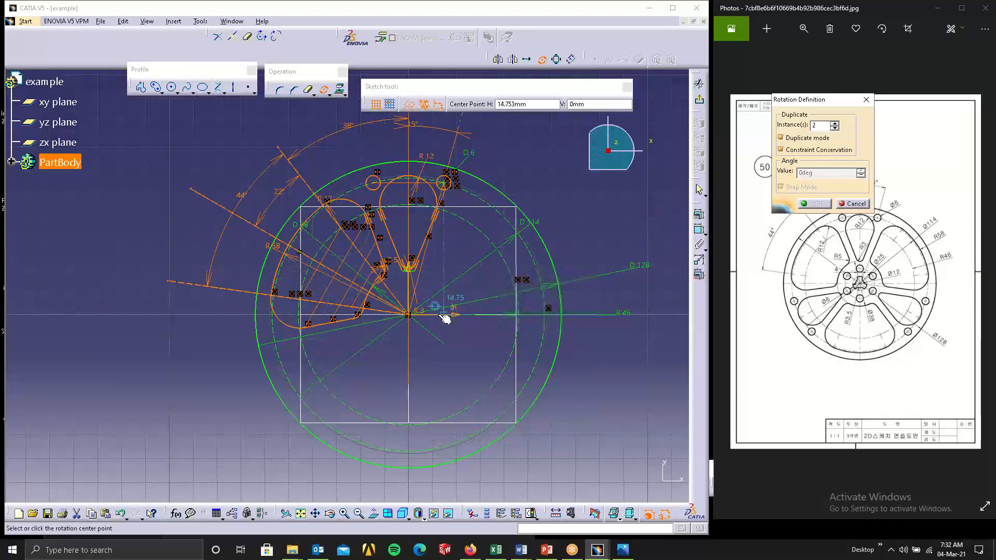
click(410, 315)
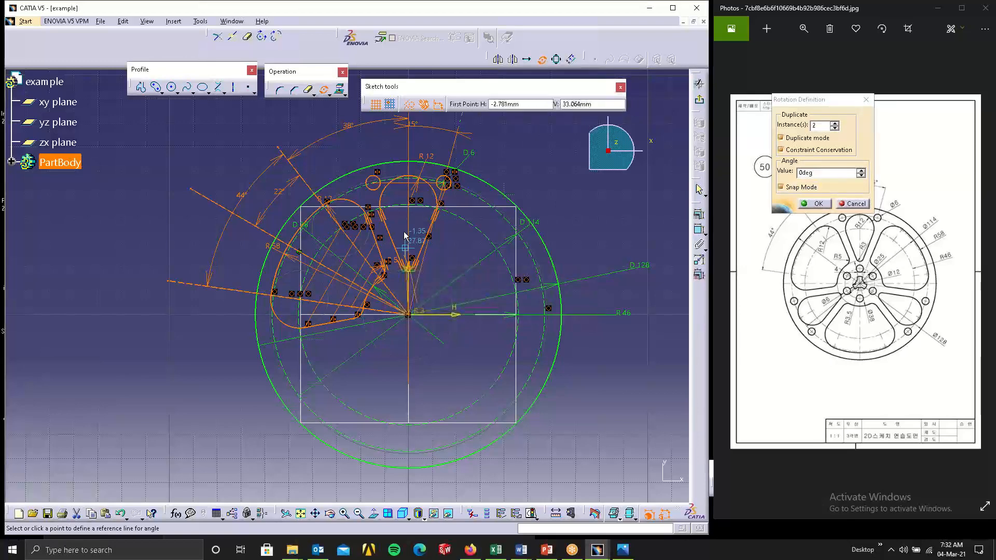
click(410, 189)
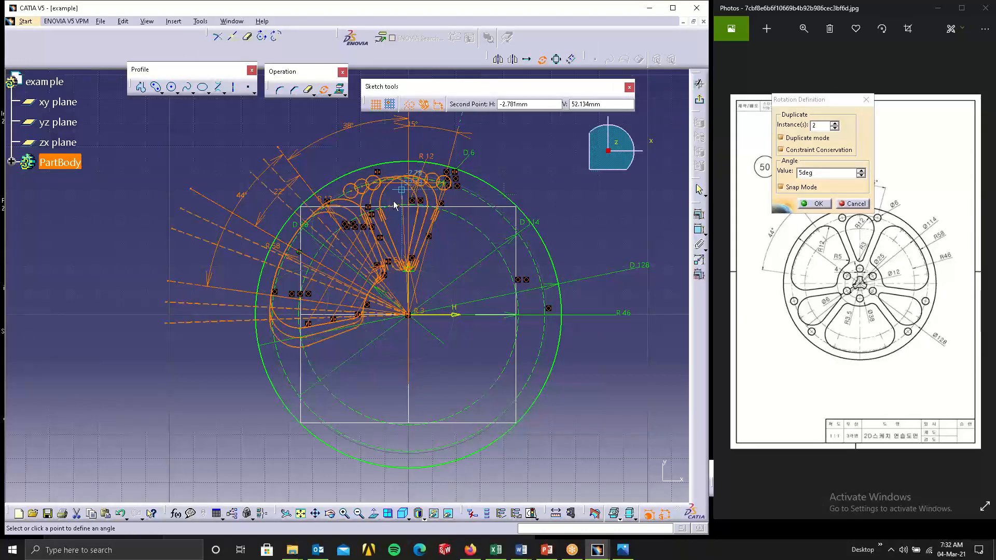
double_click(826, 173)
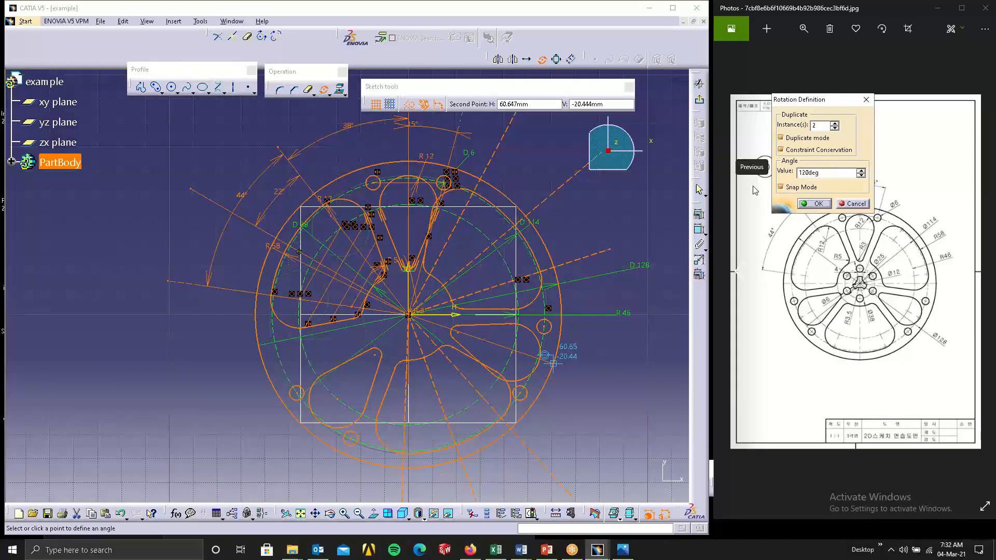
key(Return)
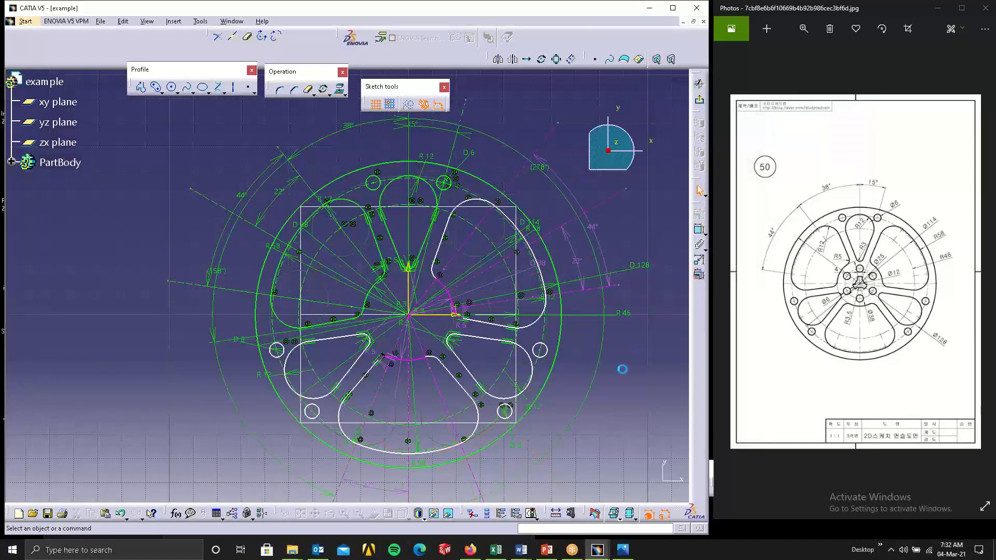
- Delete the copied 44° angle constraints on the bottom and upper-right large slots
mouse_move(597, 367)
middle_down()
mouse_move(521, 301)
mouse_move(526, 330)
middle_up()
mouse_move(393, 384)
middle_down()
mouse_move(391, 427)
mouse_move(399, 343)
mouse_move(401, 358)
mouse_move(281, 284)
middle_up()
mouse_move(432, 337)
middle_down()
mouse_move(518, 327)
mouse_move(525, 345)
middle_up()
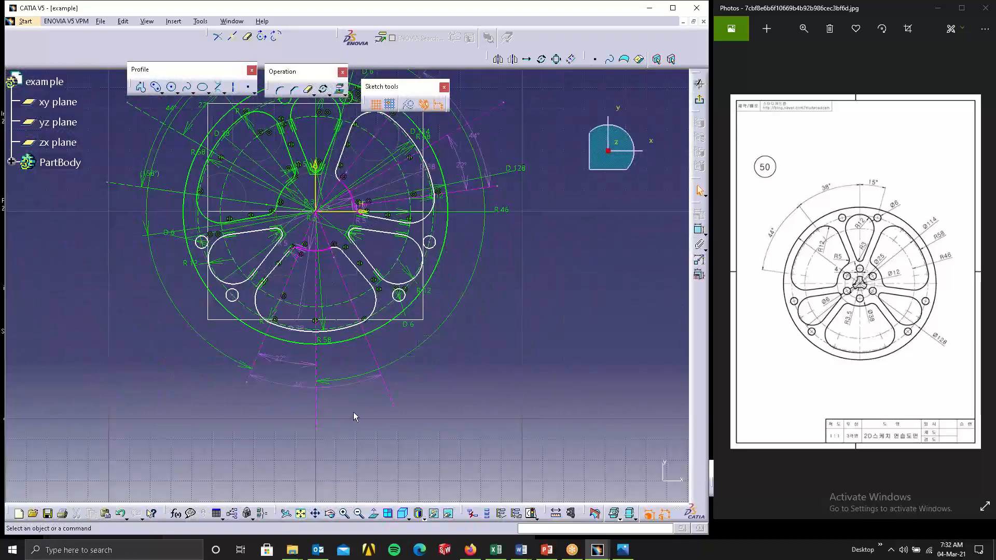
middle_drag(383, 373, 470, 486)
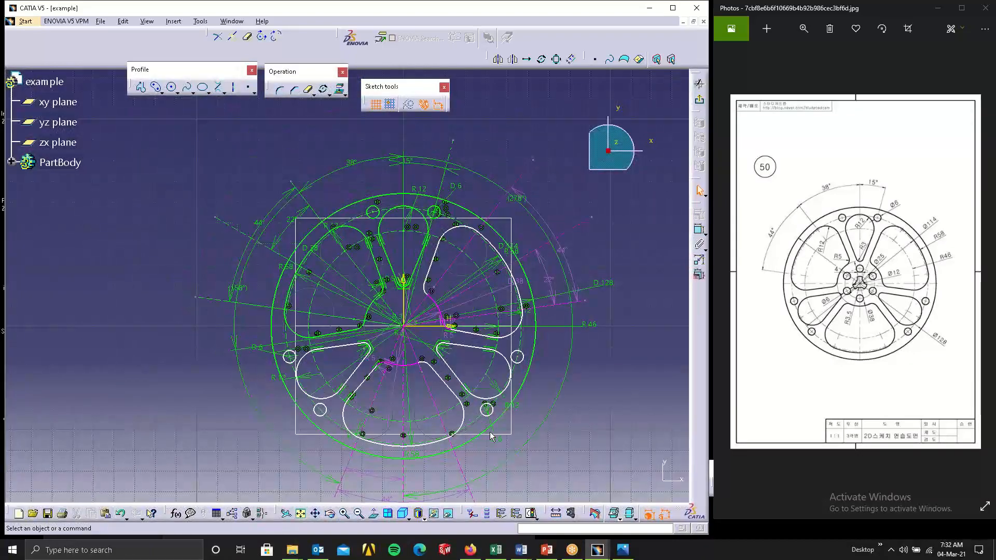
middle_drag(490, 330, 429, 174)
click(384, 357)
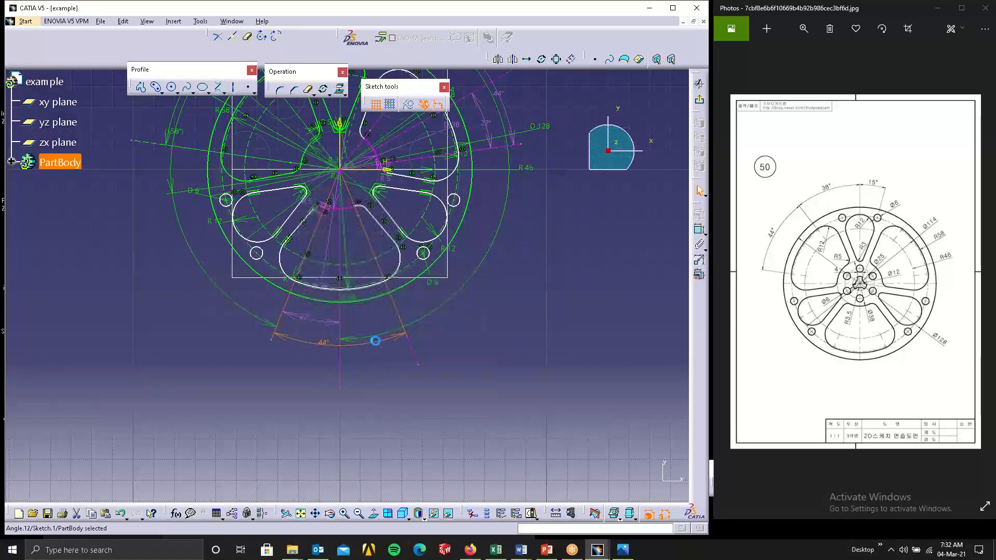
key(Delete)
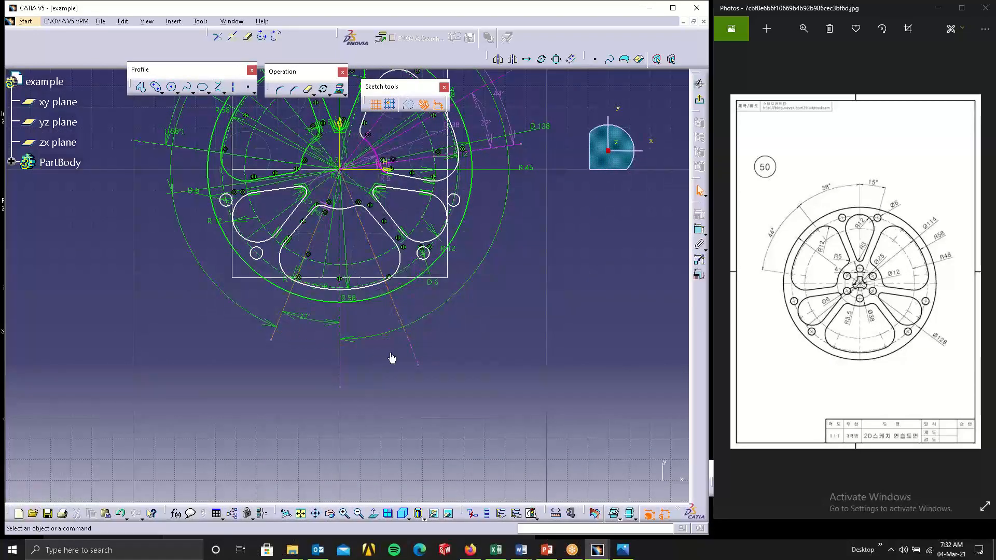
middle_drag(391, 358, 358, 484)
click(471, 223)
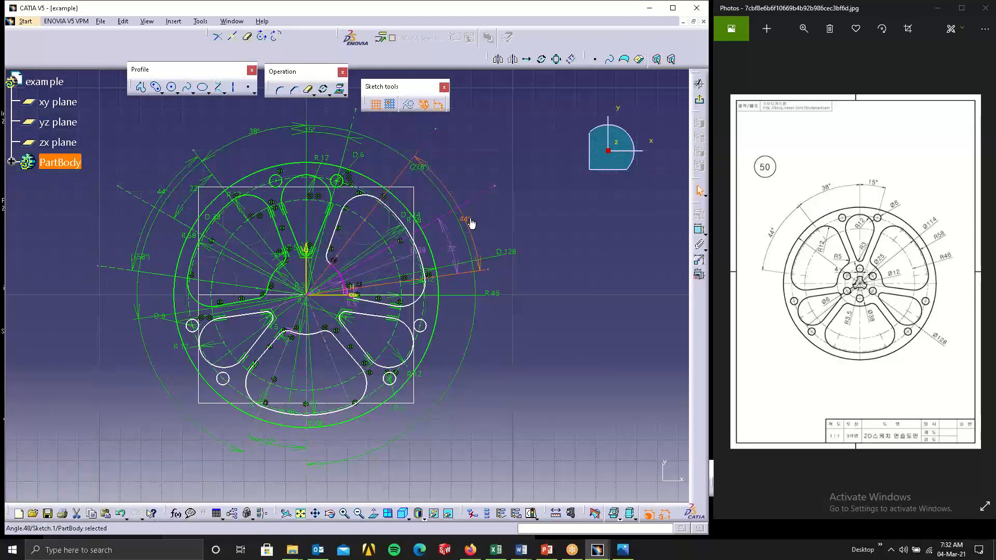
key(Delete)
- Try to move the lower outer corner arc of the upper-right large slot
mouse_move(439, 243)
middle_down()
mouse_move(506, 245)
mouse_move(565, 212)
middle_up()
middle_drag(384, 287, 315, 309)
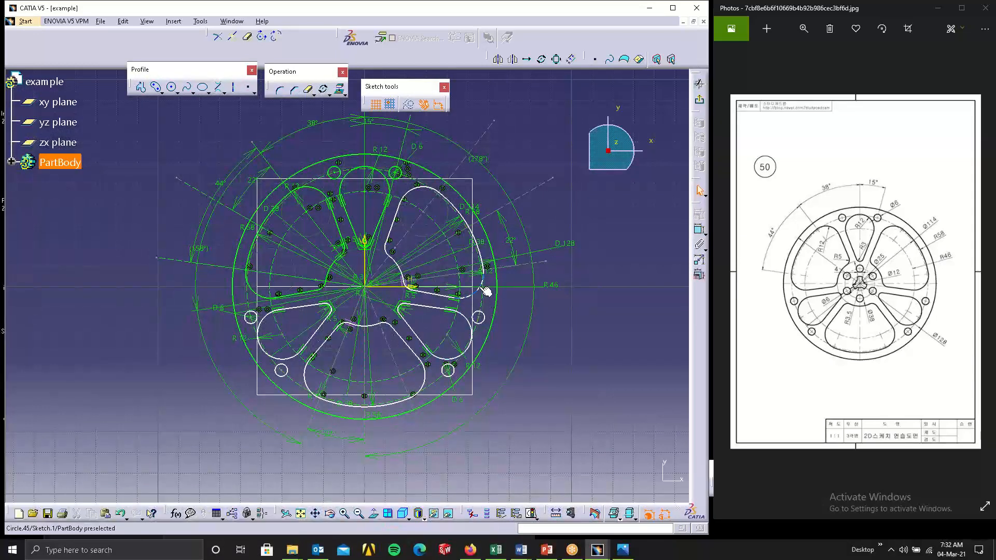
mouse_move(480, 293)
mouse_down()
mouse_move(487, 276)
mouse_move(490, 289)
mouse_up()
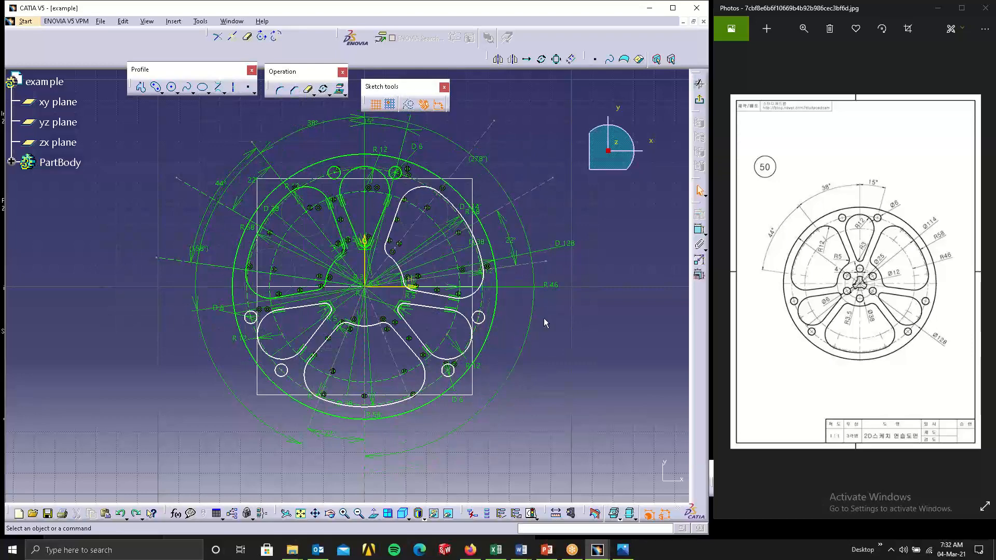
- Add distance dimensions locating the upper-right large slot's inner corner points from the horizontal and vertical sketch axes
middle_drag(399, 305, 403, 277)
click(700, 229)
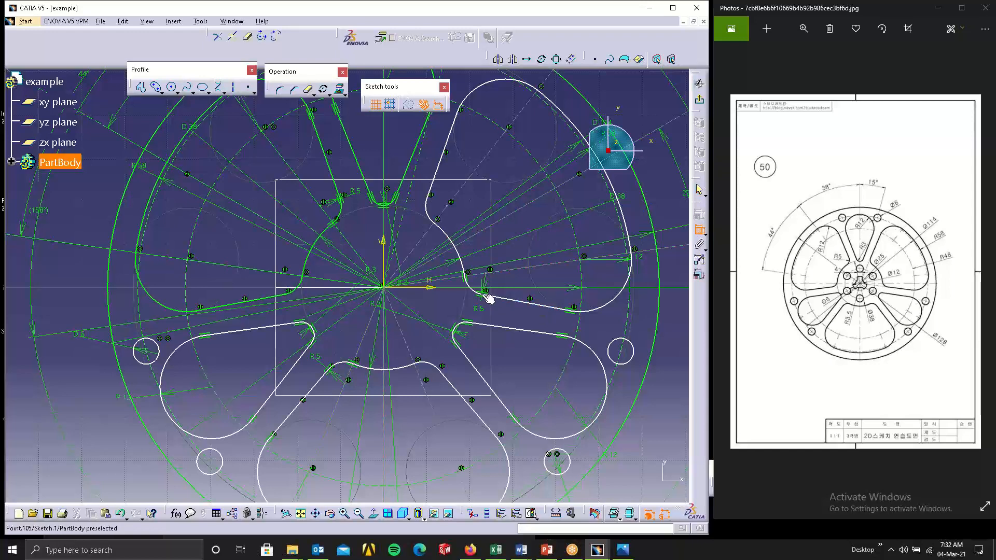
click(446, 314)
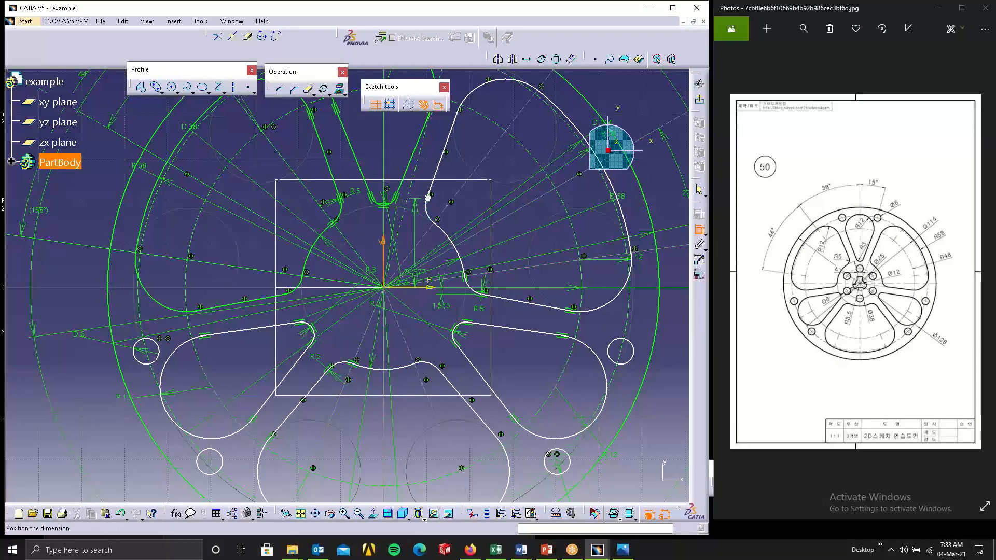
click(416, 238)
mouse_move(435, 312)
middle_down()
mouse_move(417, 288)
mouse_move(397, 297)
mouse_move(399, 309)
middle_up()
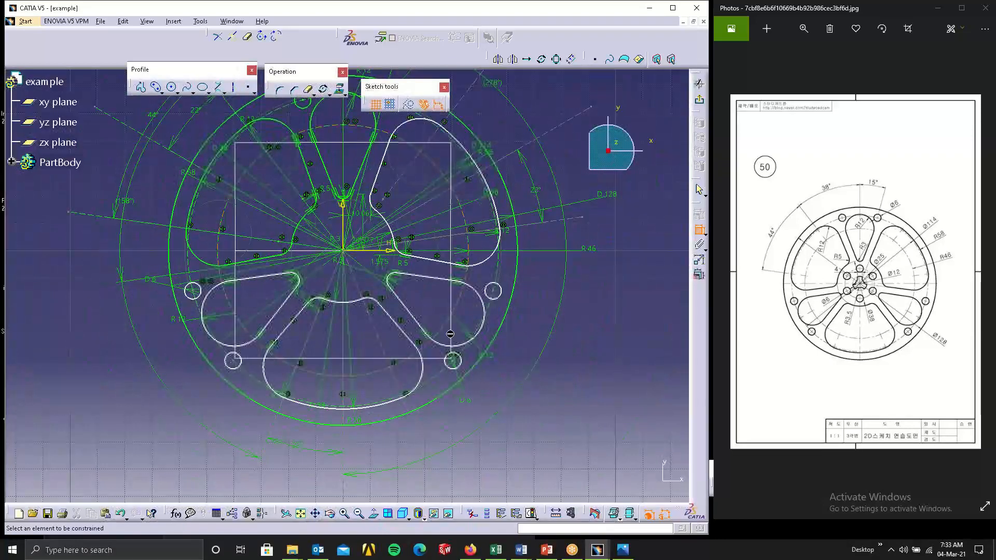
- Add a distance dimension across the upper-right large slot, perpendicular to its straight side next to the top teardrop slot
middle_drag(453, 278, 531, 419)
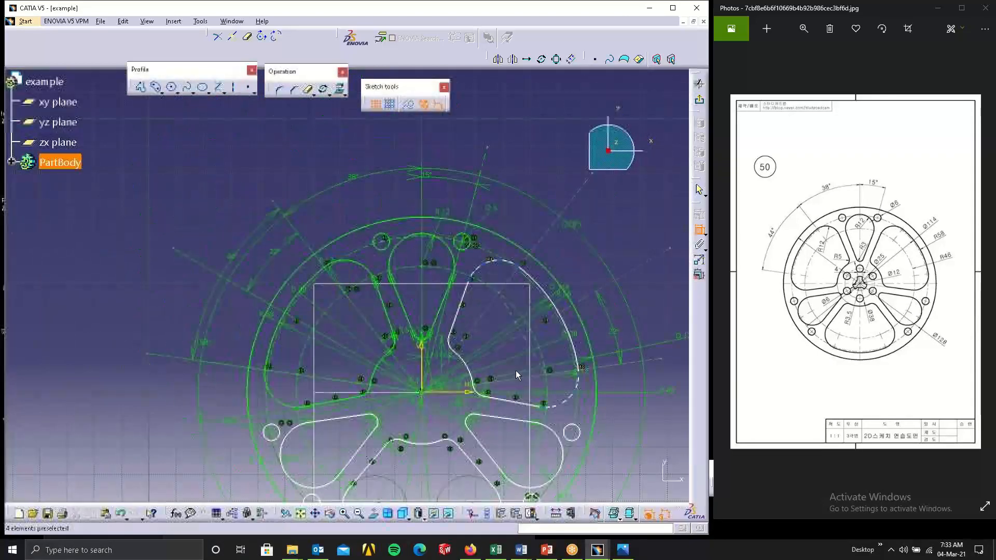
click(506, 297)
click(522, 217)
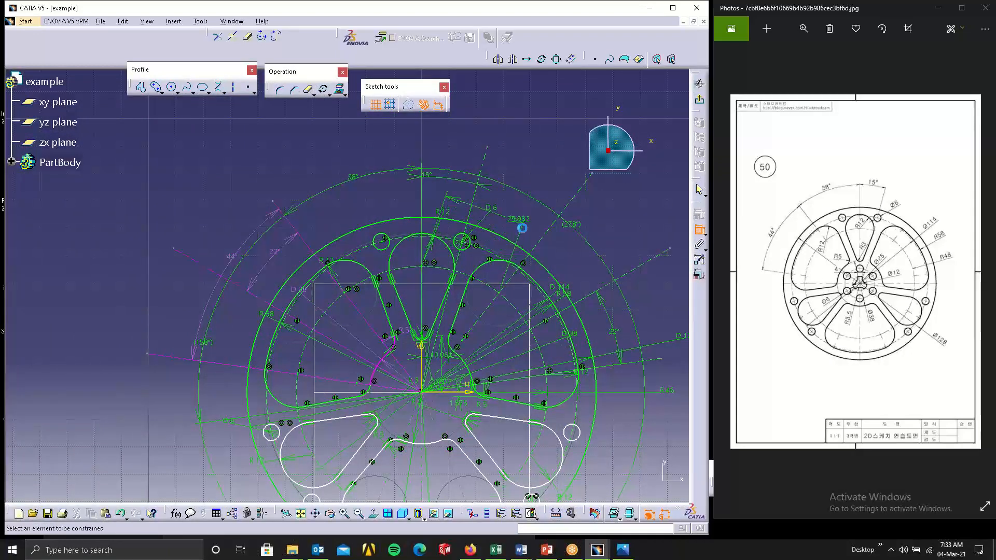
middle_drag(529, 307, 519, 216)
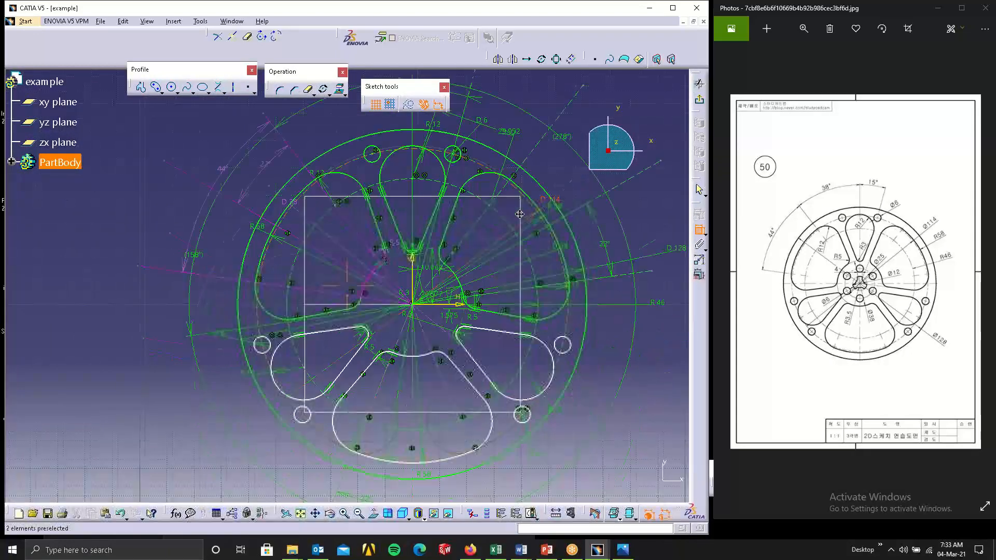
- Delete the copied 44° angle constraint on the upper-left large slot
right_click(222, 170)
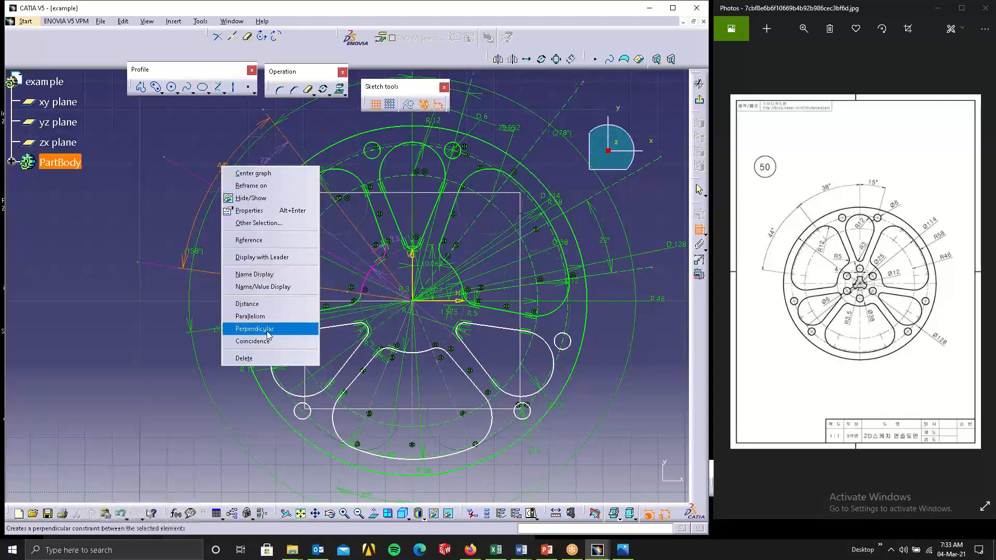
click(245, 358)
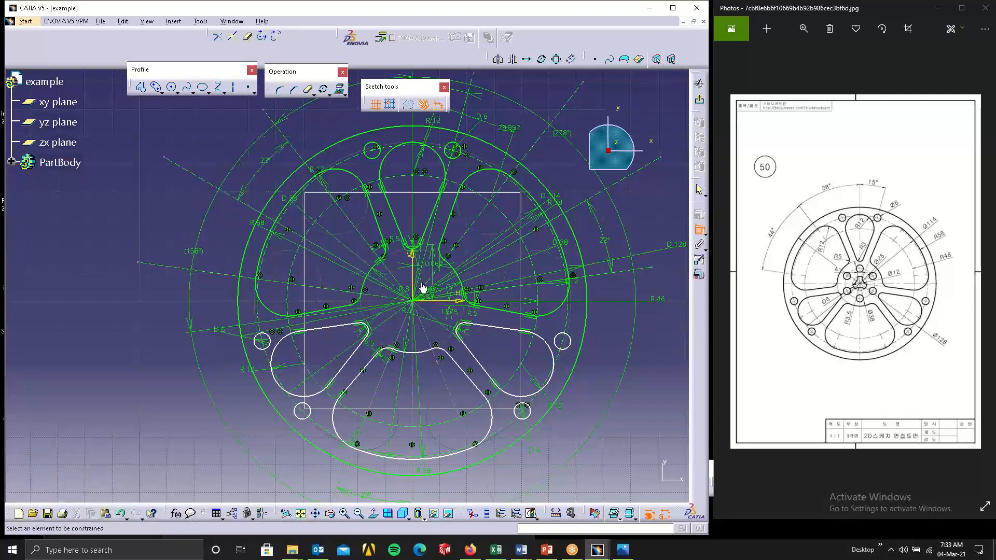
- Add distance dimensions locating the lower-right teardrop slot's outer arc centre from the upper-right large slot's corner centre and from the teardrop's inner end
middle_drag(568, 315, 530, 285)
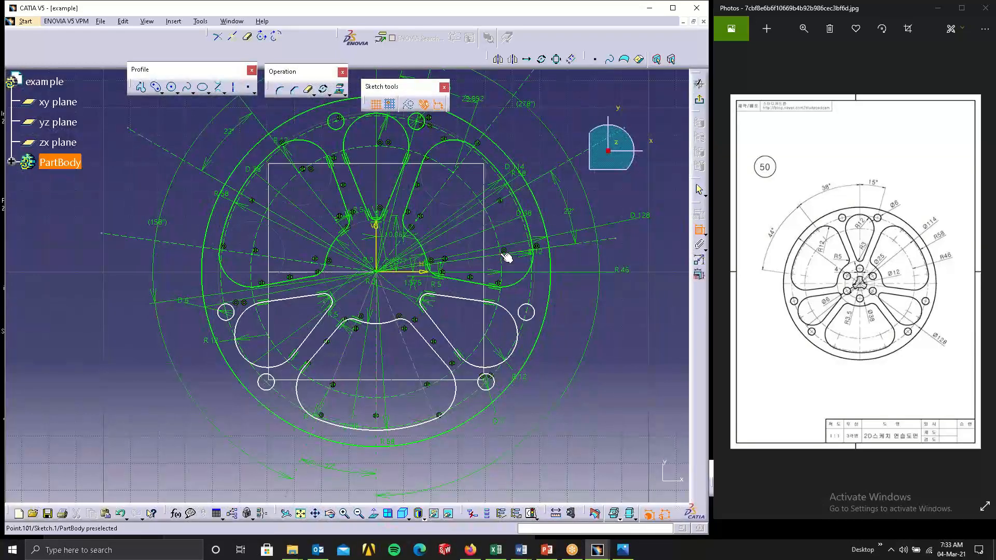
click(487, 341)
click(545, 370)
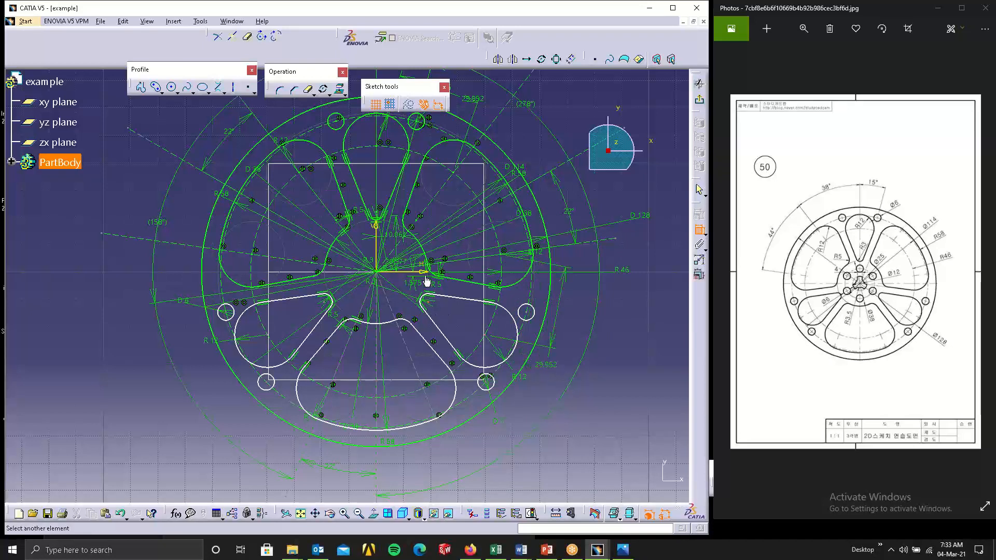
click(405, 295)
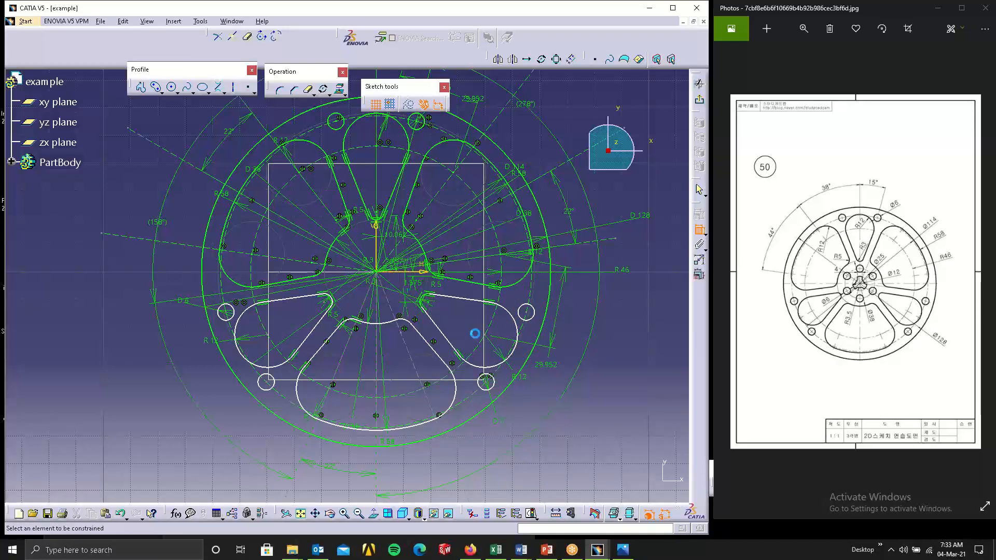
click(486, 335)
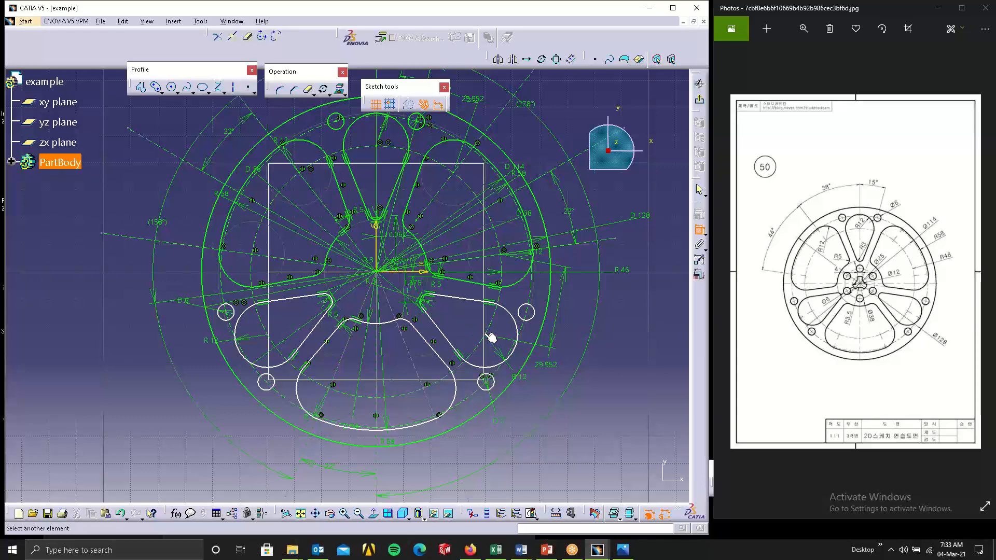
click(431, 278)
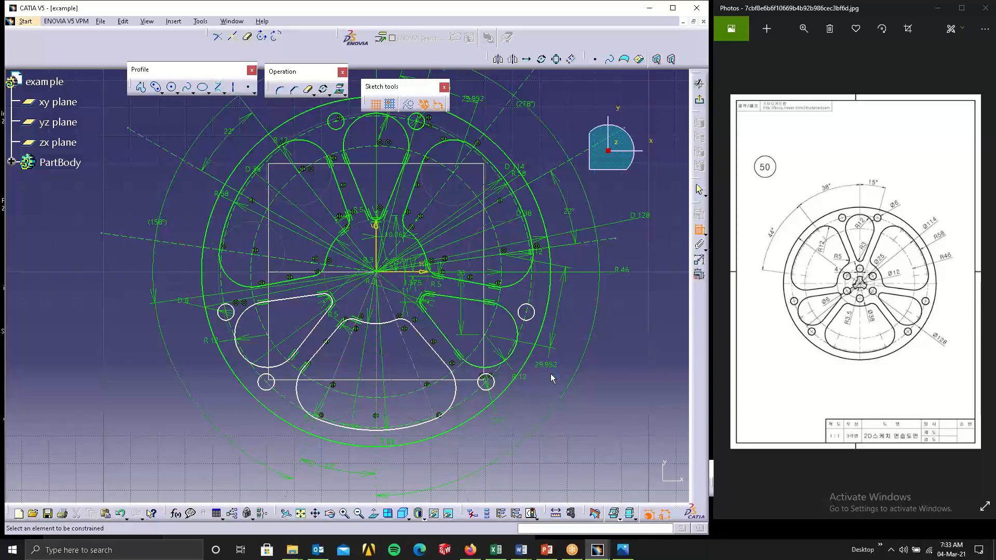
- Add distance dimensions linking the lower-left teardrop slot's outer and inner arc centres to the corner arc centres of both neighbouring large slots
mouse_move(553, 355)
middle_down()
mouse_move(553, 329)
mouse_move(589, 336)
middle_up()
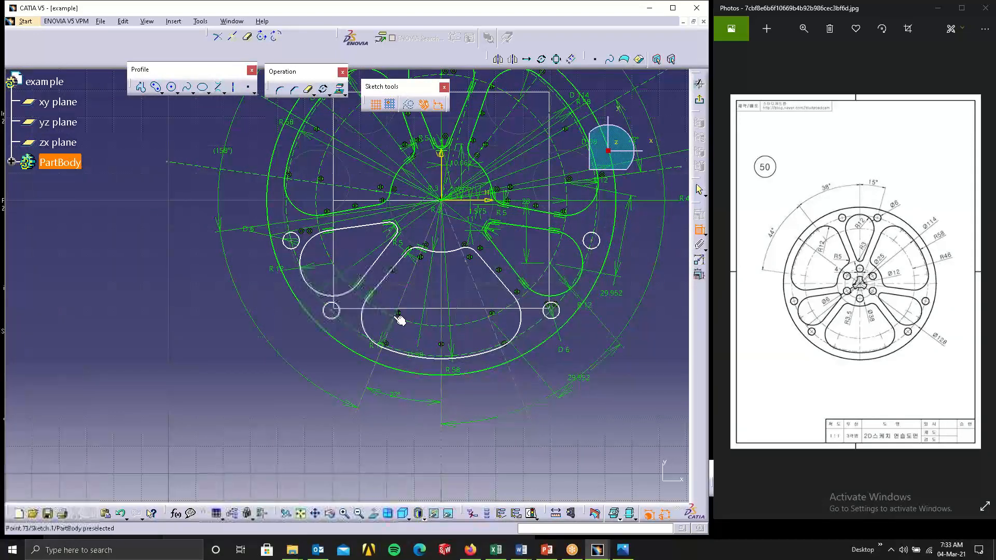
click(338, 267)
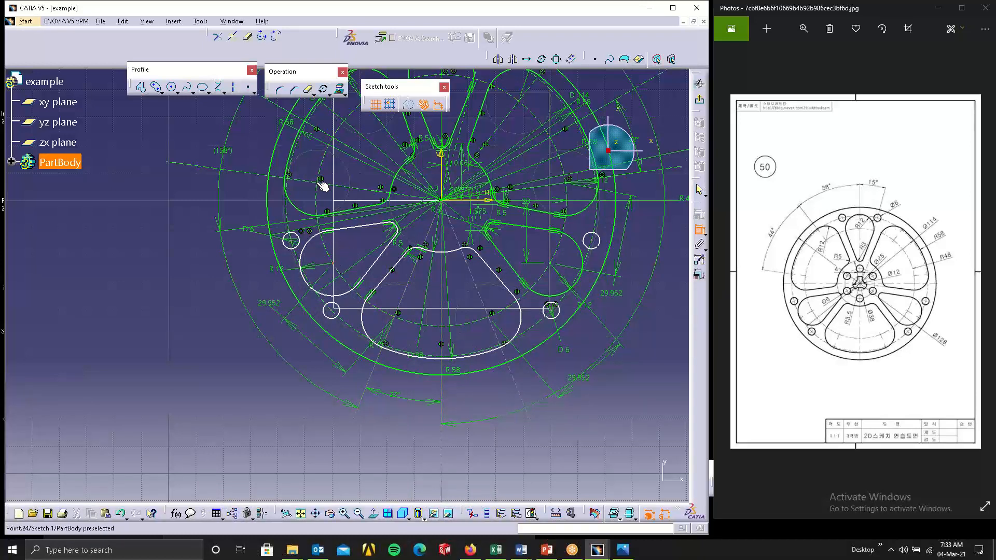
click(234, 224)
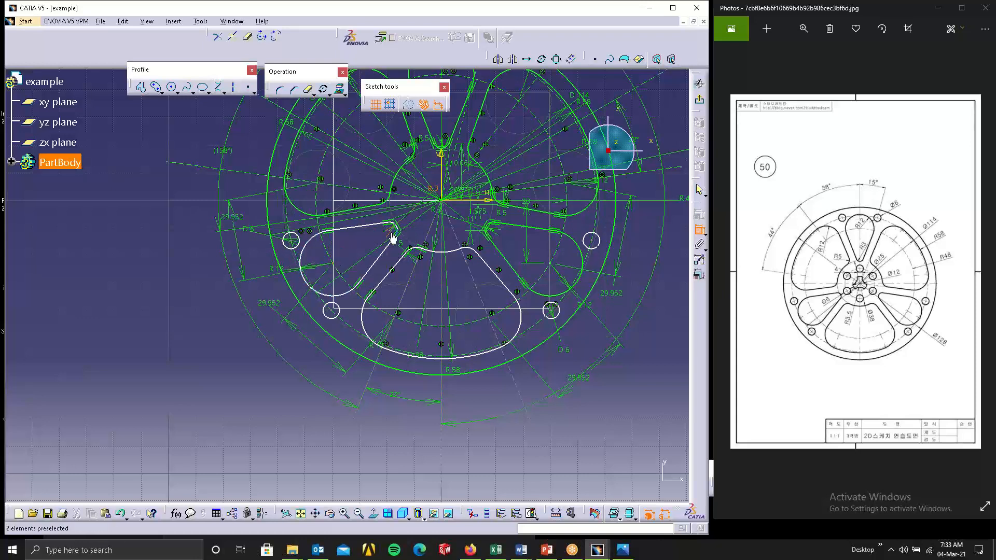
click(378, 192)
click(361, 200)
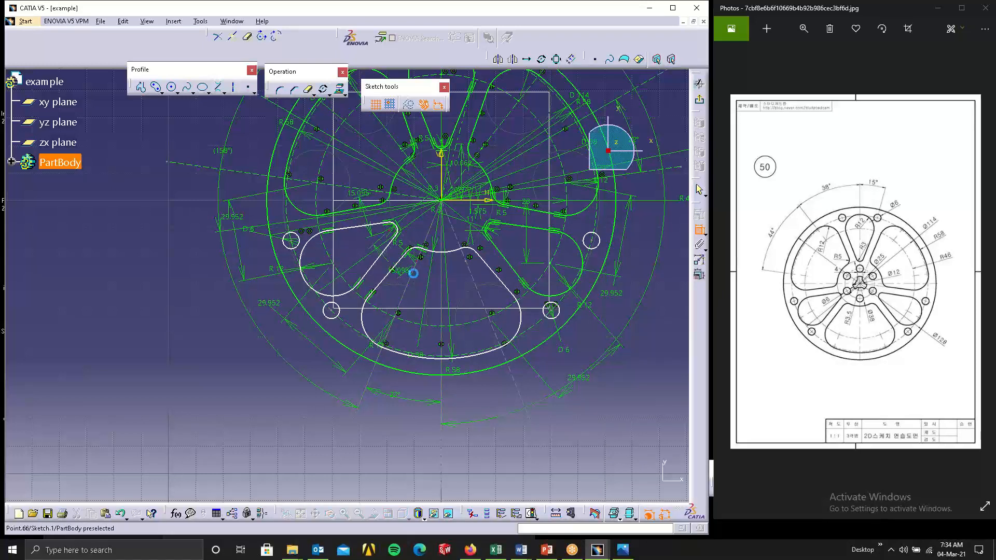
click(420, 262)
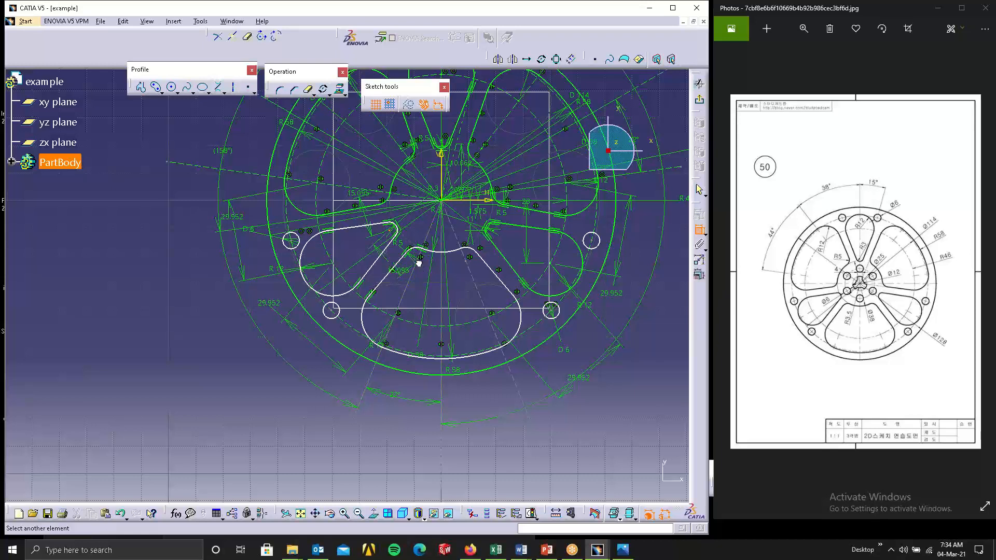
click(465, 260)
click(455, 291)
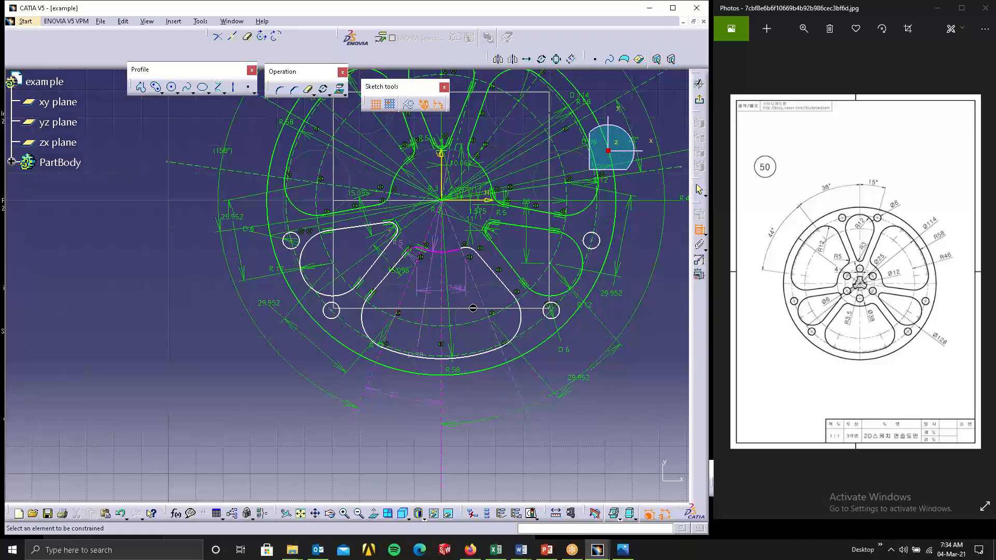
right_click(458, 289)
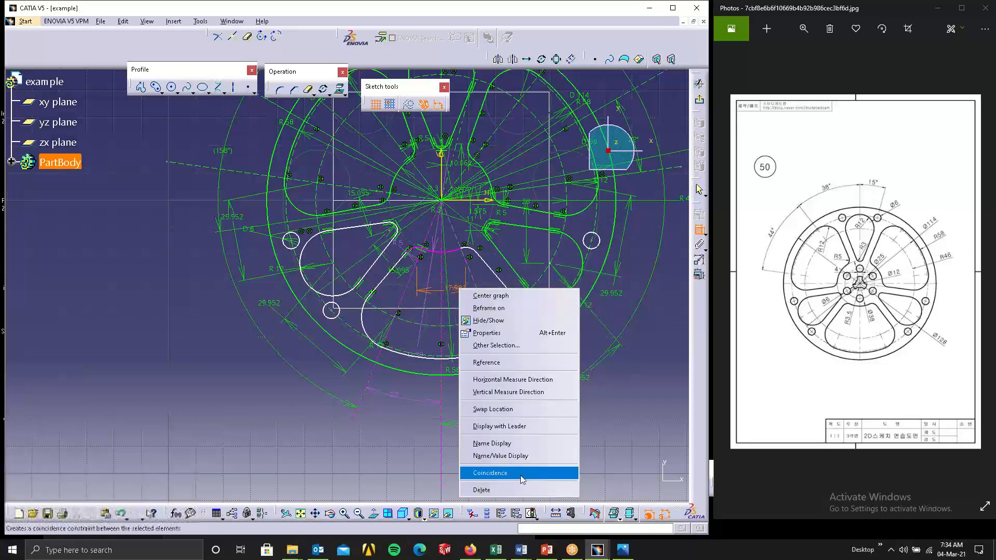
click(512, 490)
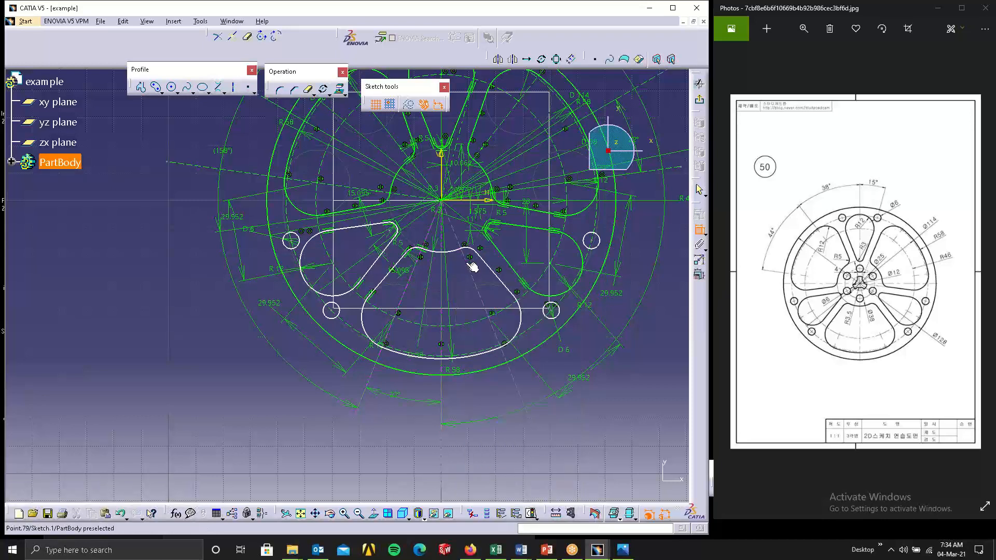
- Add a distance dimension between the bottom large slot's inner corner centre and the lower-right teardrop slot's inner corner centre
click(496, 233)
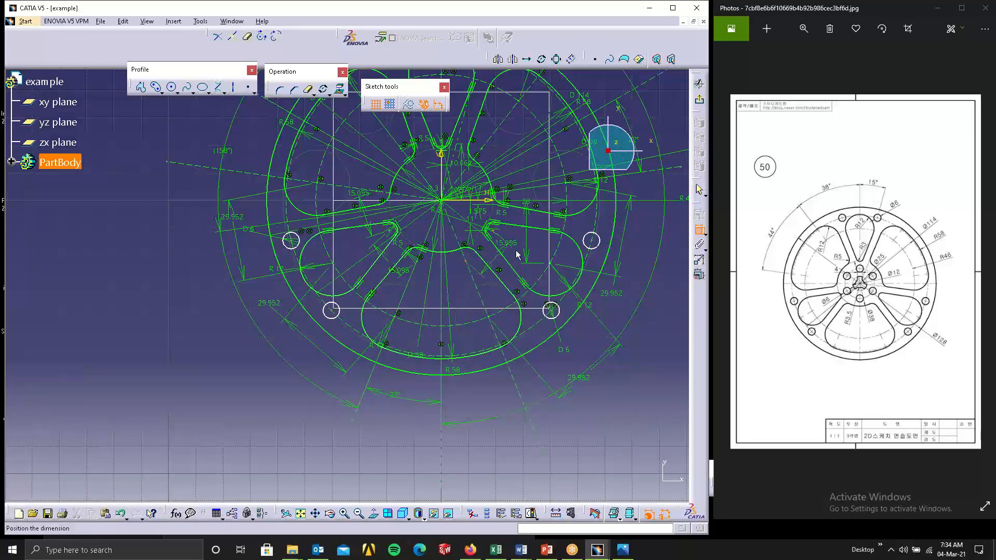
click(518, 252)
- Dimension the distances between the right and lower-right bolt holes and from each to the lower-right teardrop slot's outer arc centre
middle_drag(541, 354, 564, 368)
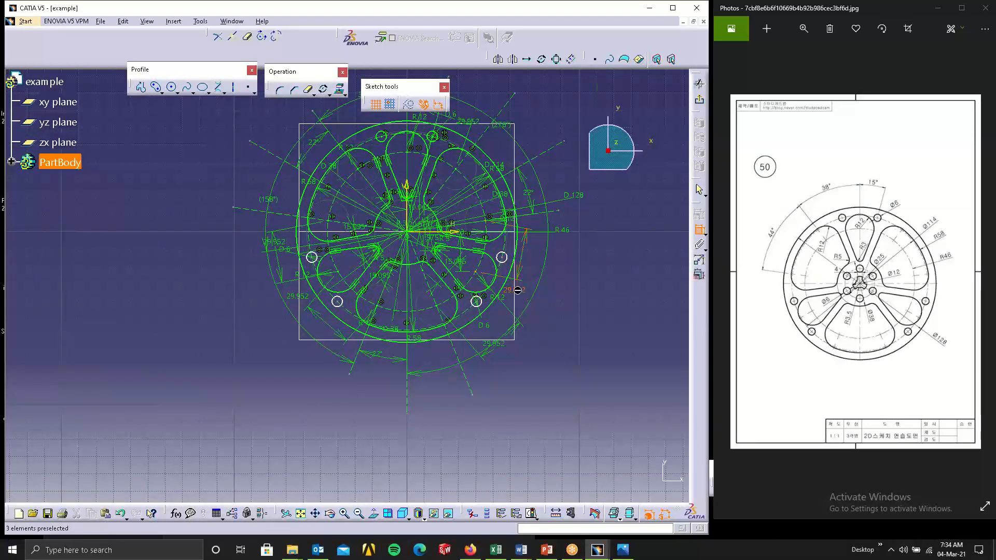
mouse_move(560, 285)
middle_down()
mouse_move(559, 254)
mouse_move(543, 294)
middle_up()
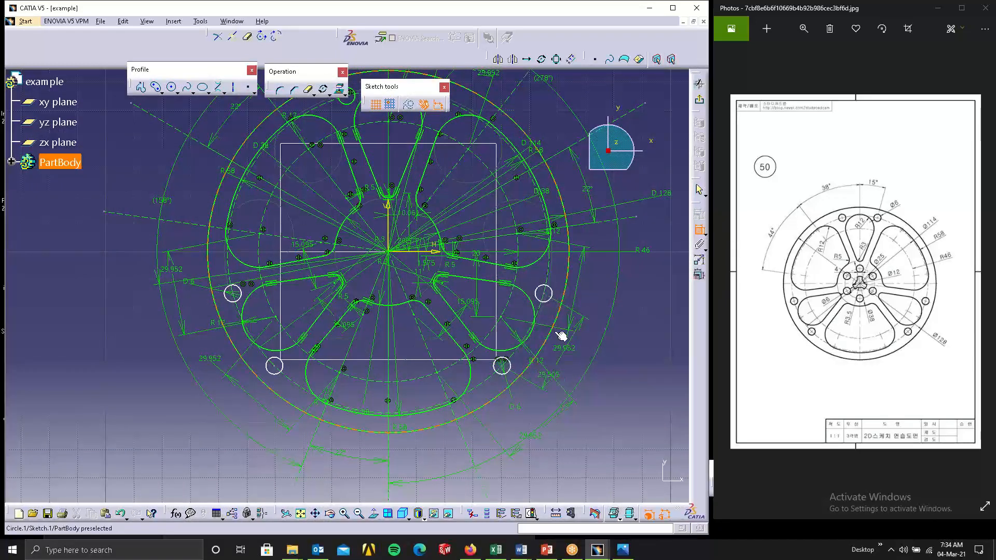
click(502, 318)
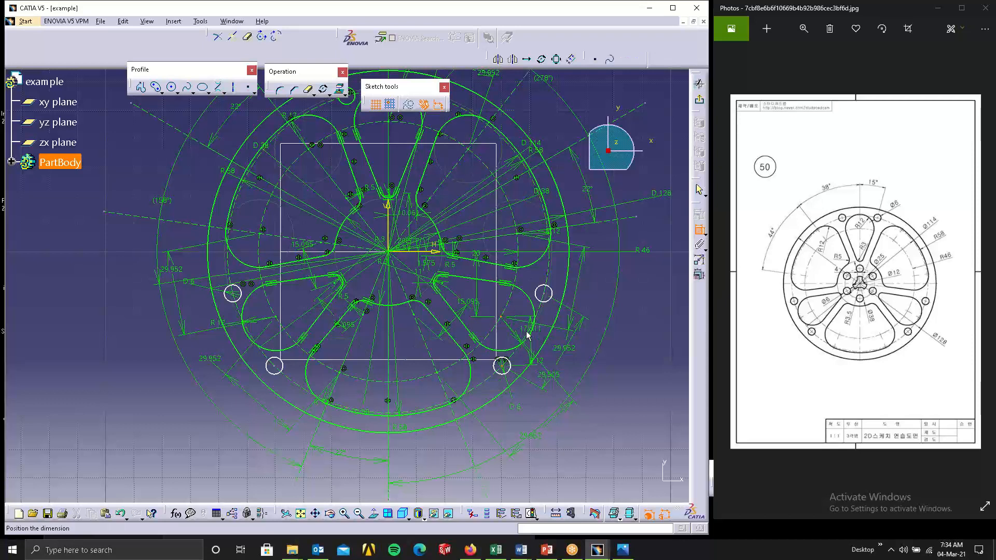
click(525, 330)
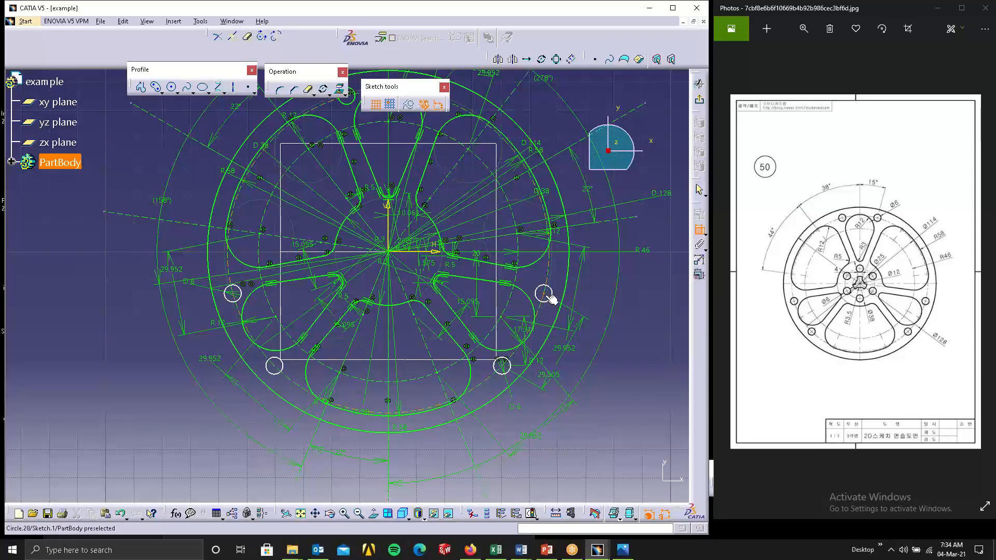
click(503, 318)
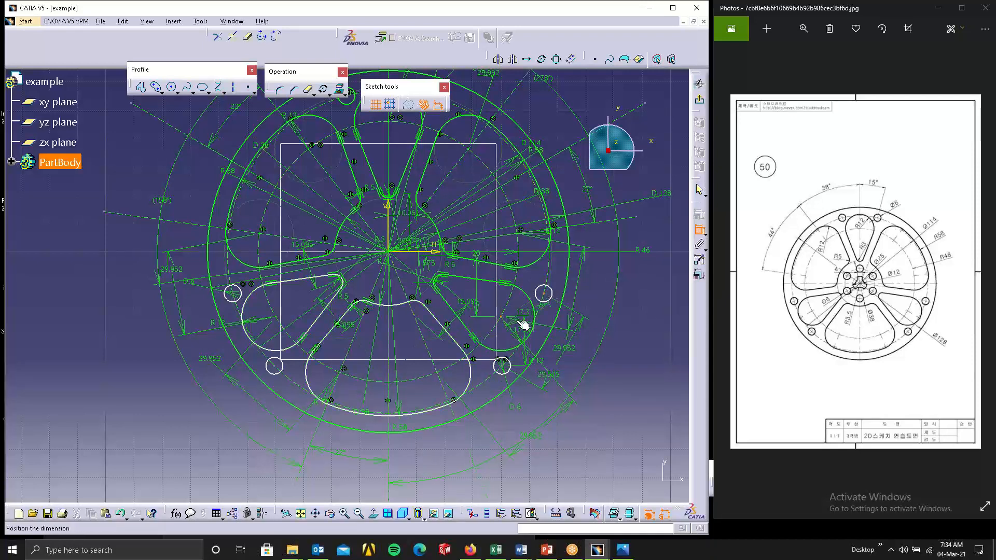
click(519, 323)
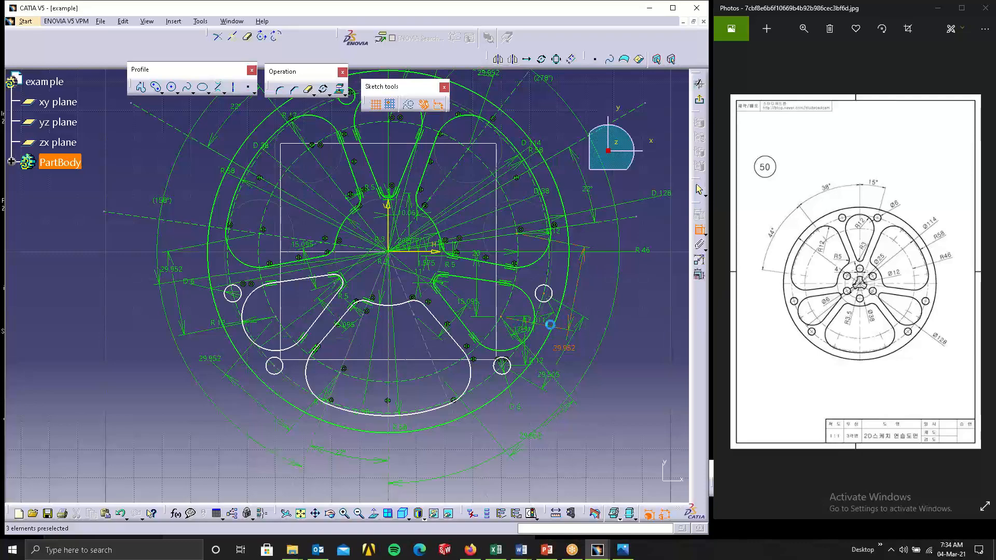
- Add a distance dimension between the right bolt hole and the bolt hole to the right of the top teardrop slot
click(543, 294)
mouse_move(490, 396)
middle_down()
mouse_move(612, 378)
mouse_move(392, 492)
mouse_move(336, 497)
middle_up()
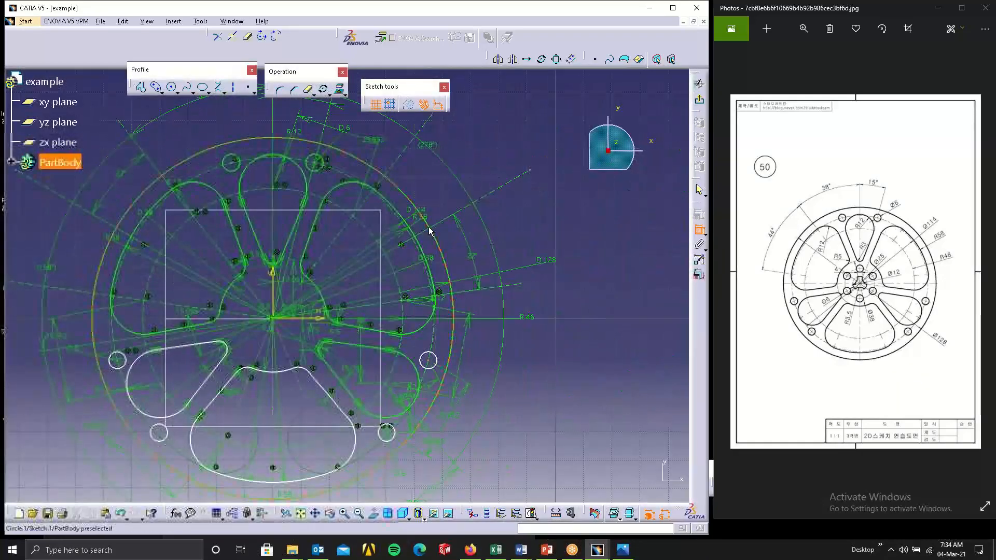
click(317, 165)
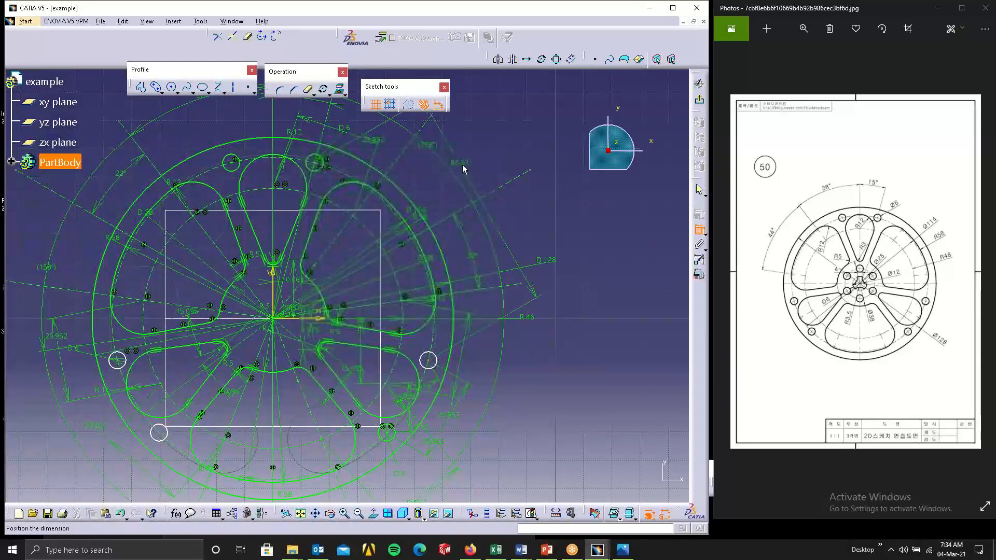
click(460, 164)
- Add distance dimensions between the two lowest bolt holes, the left and lower-left holes, and the left and top-left holes
middle_drag(430, 379, 441, 346)
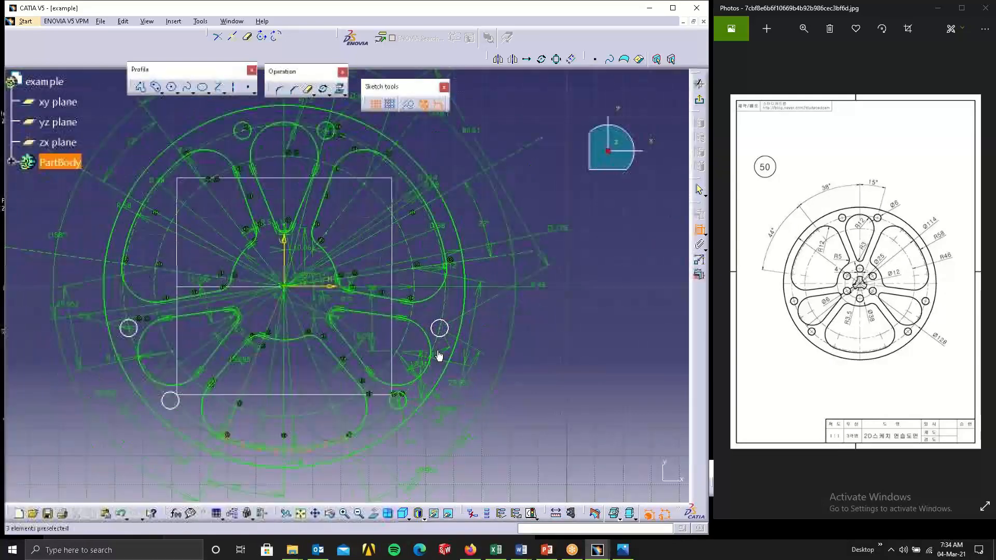
click(399, 401)
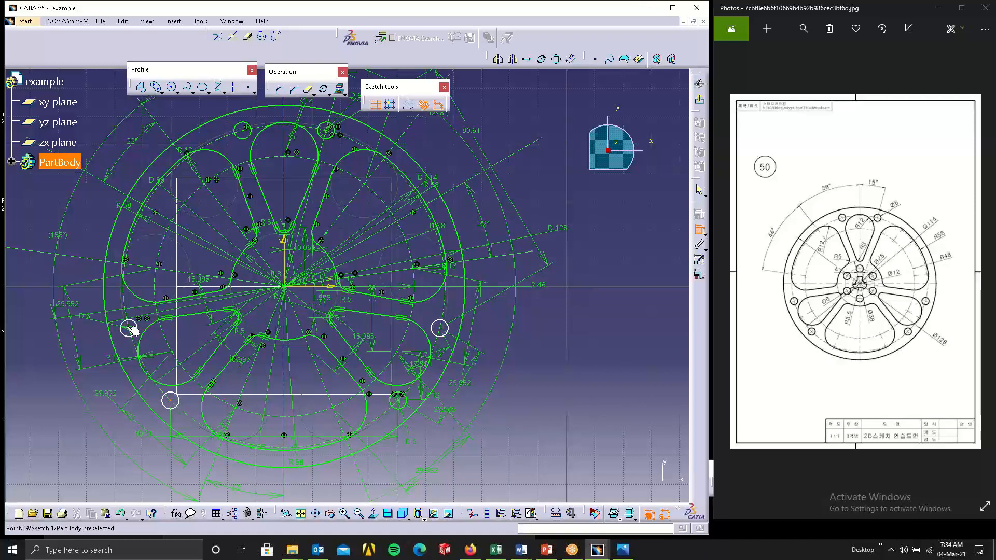
click(108, 343)
click(245, 131)
click(132, 145)
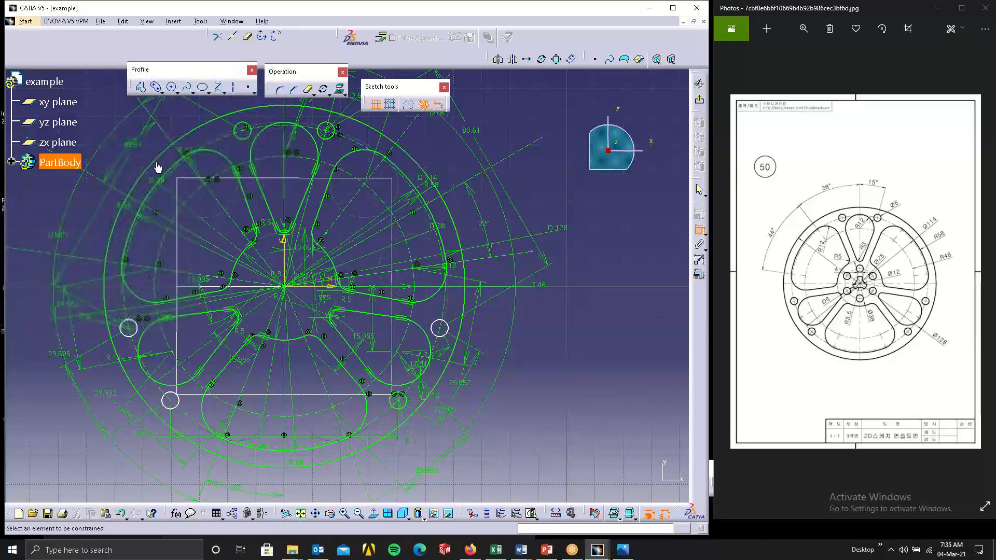
- Add a distance dimension between the left bolt hole and the lower-right bolt hole
middle_drag(292, 318, 264, 302)
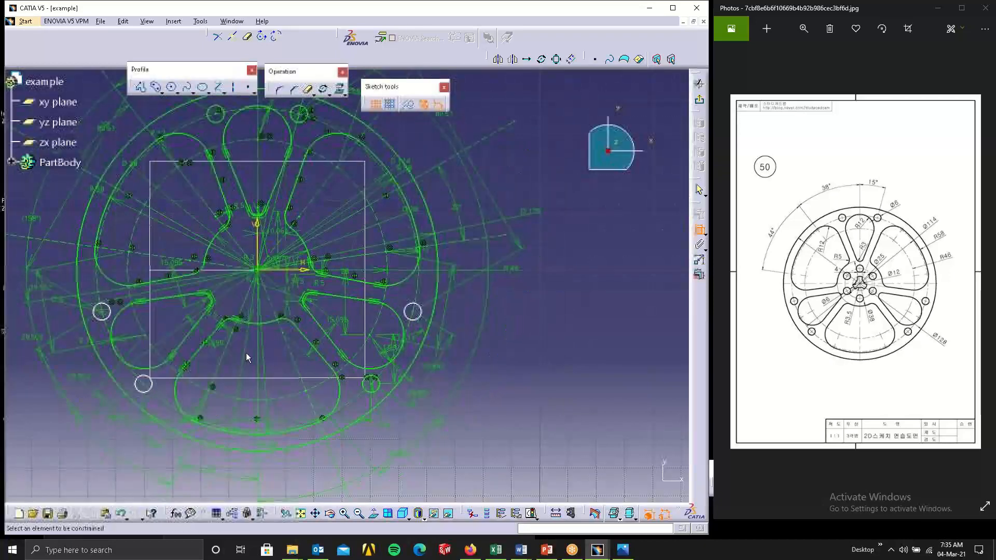
click(105, 318)
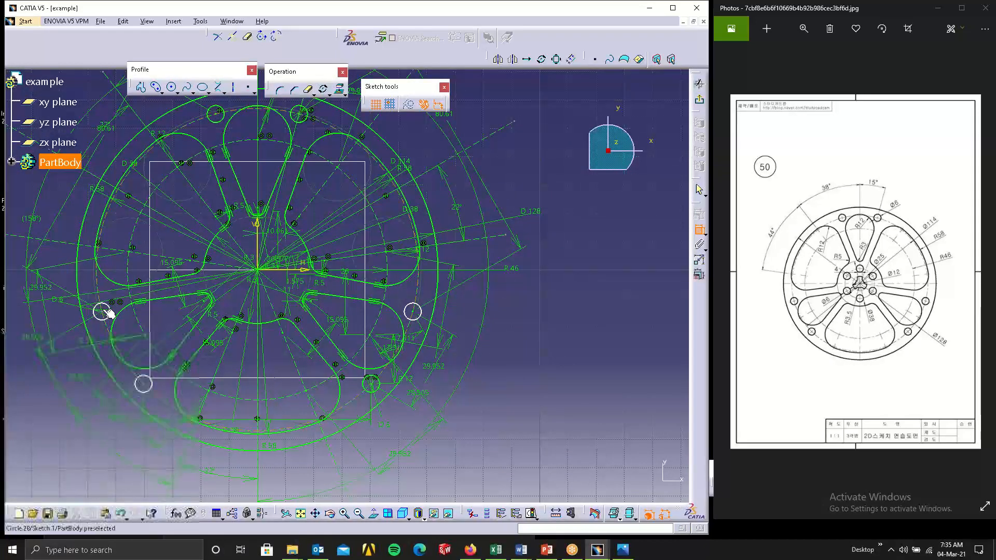
click(375, 384)
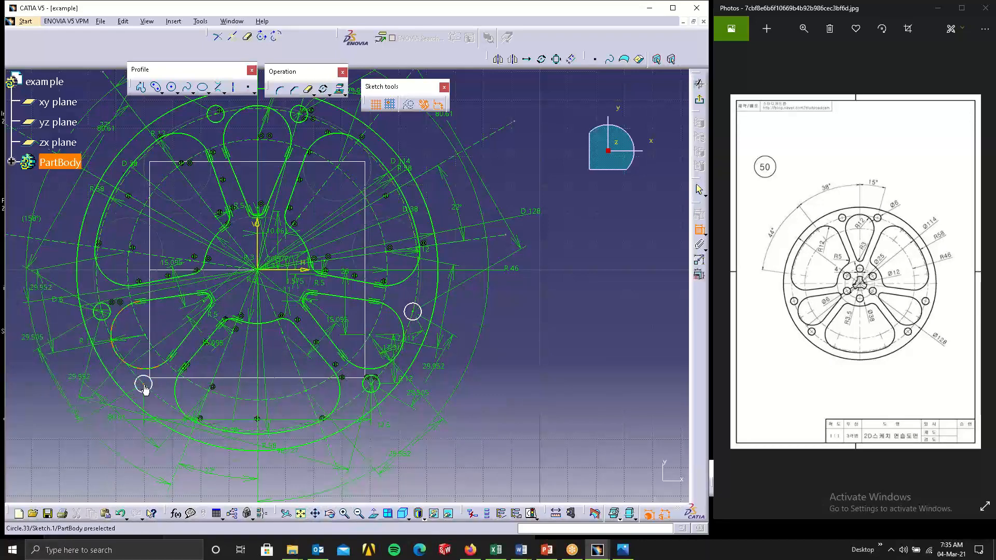
click(108, 314)
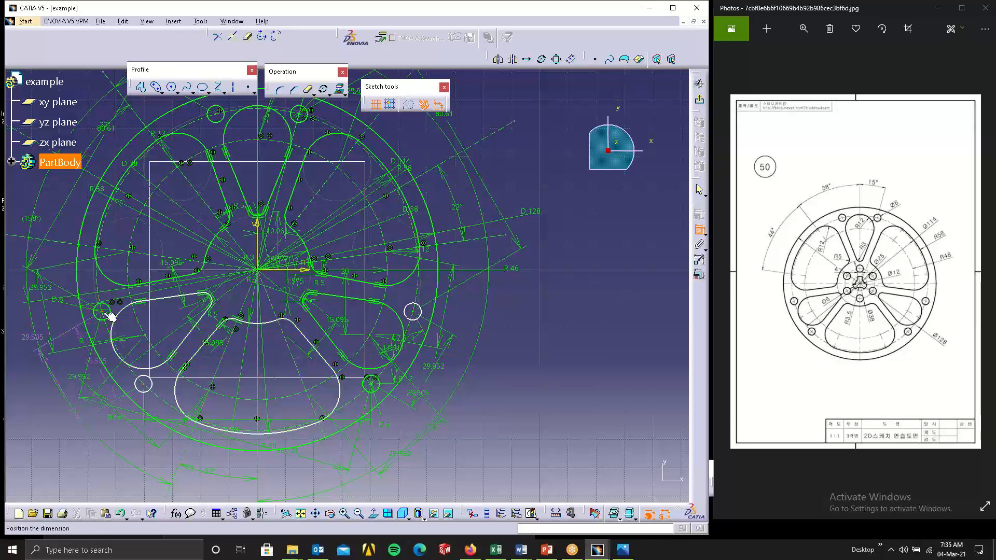
click(124, 337)
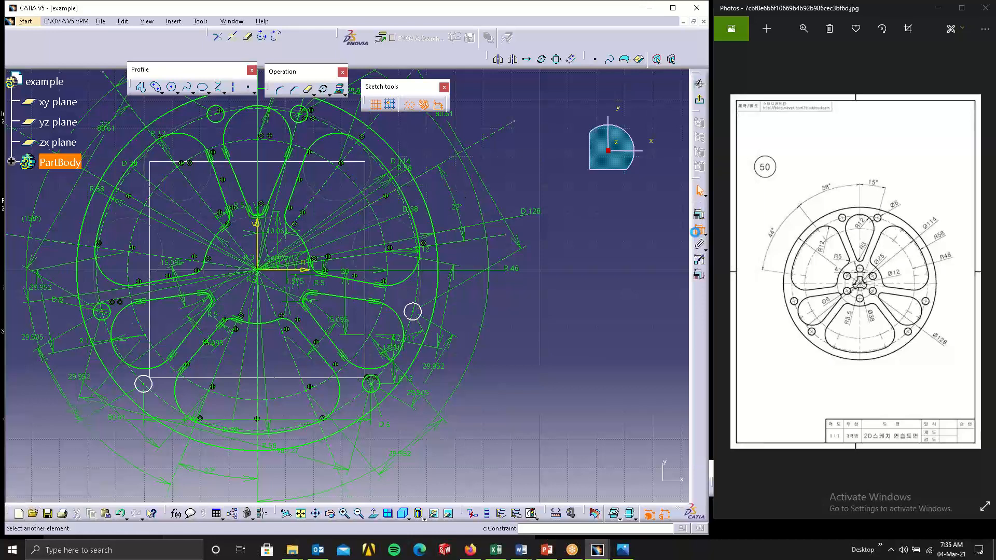
click(699, 230)
click(415, 311)
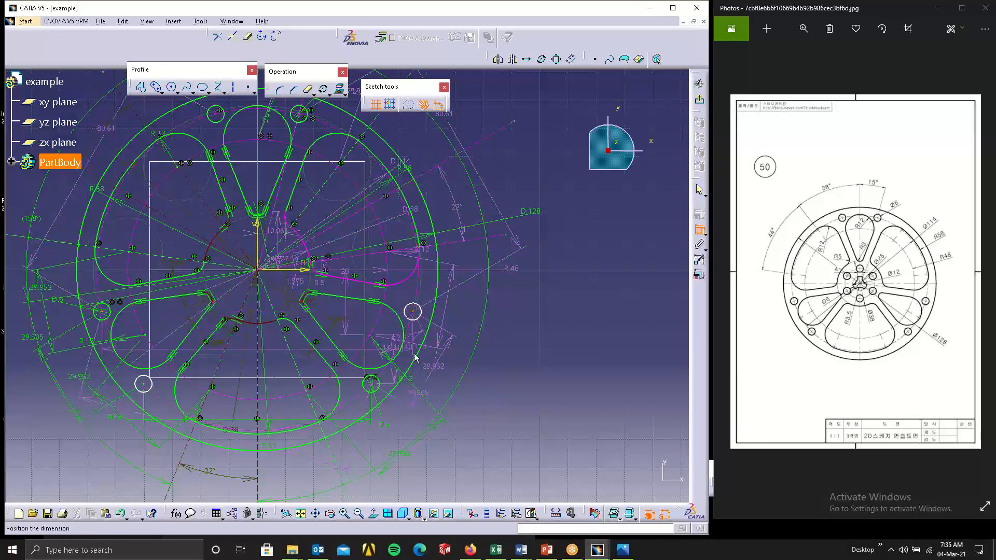
click(412, 351)
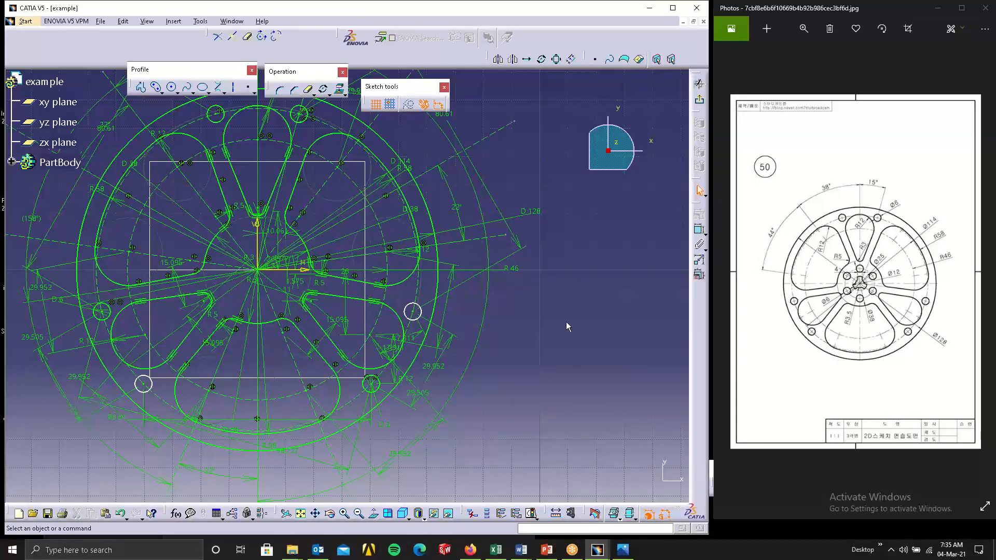
click(308, 271)
click(317, 303)
click(697, 233)
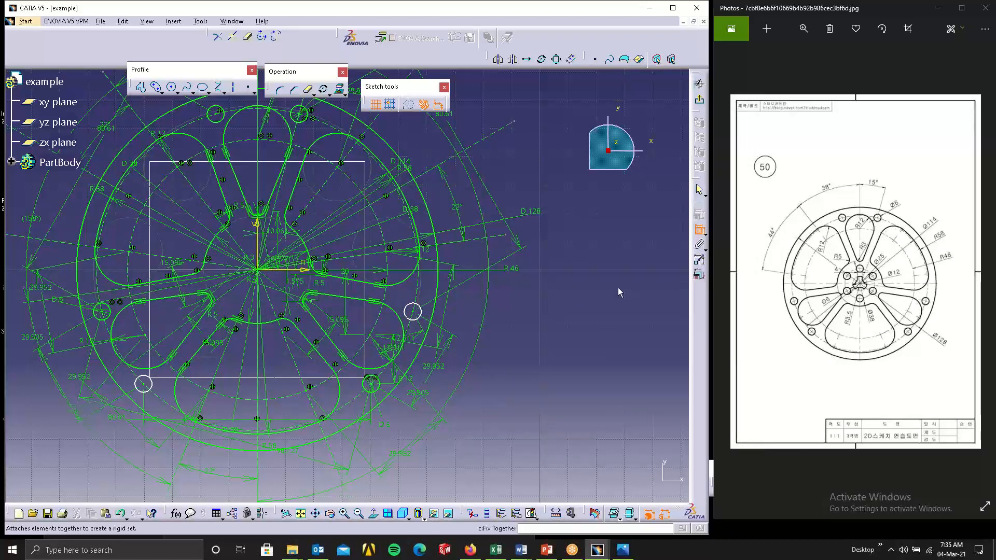
click(413, 312)
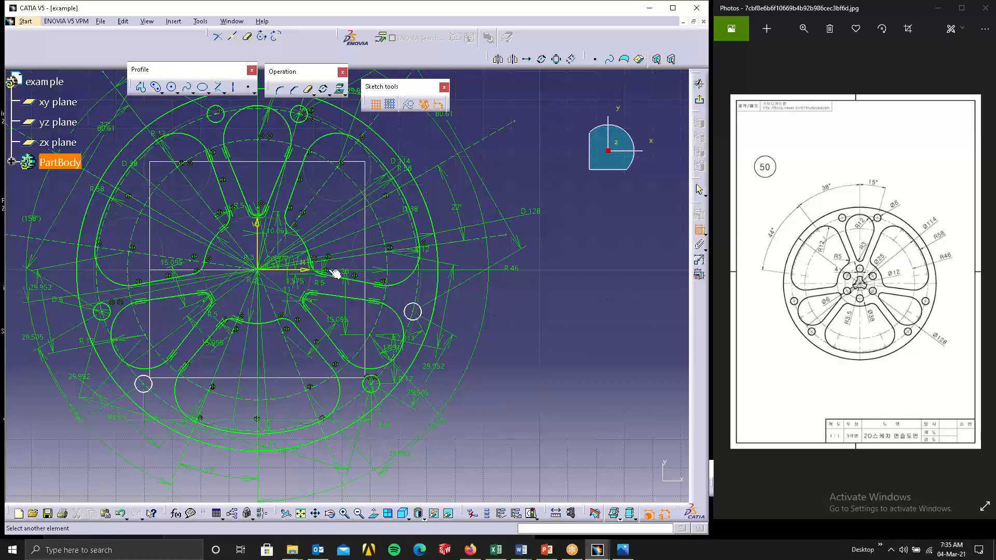
click(259, 237)
click(414, 252)
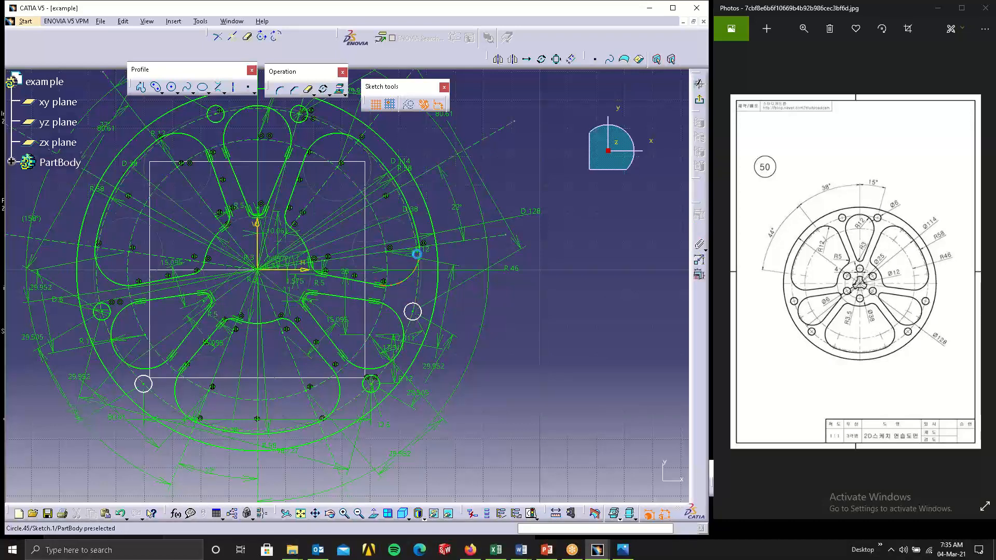
click(697, 232)
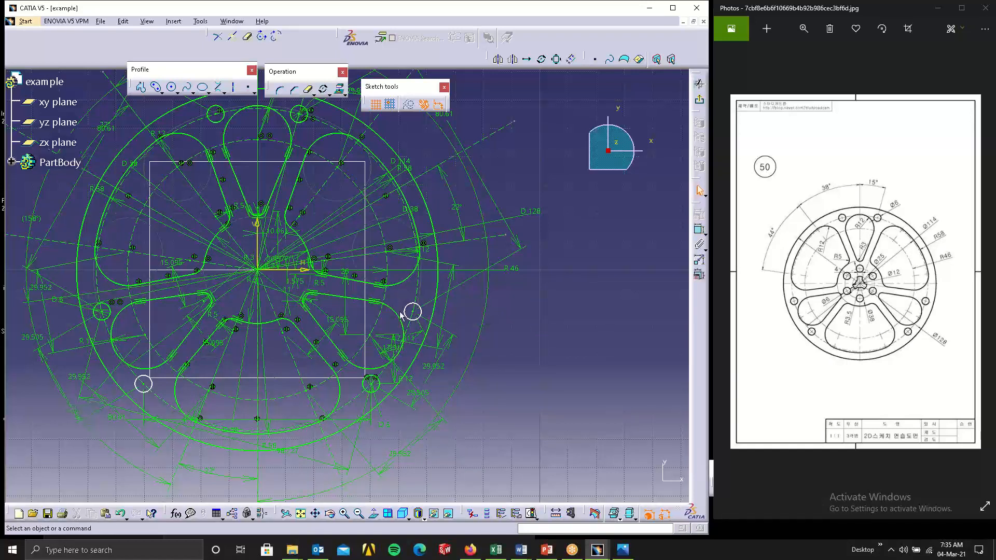
drag(412, 311, 397, 296)
key(ctrl+z)
- Add diameter dimensions to the right bolt hole and the lower-left bolt hole
click(699, 232)
click(420, 318)
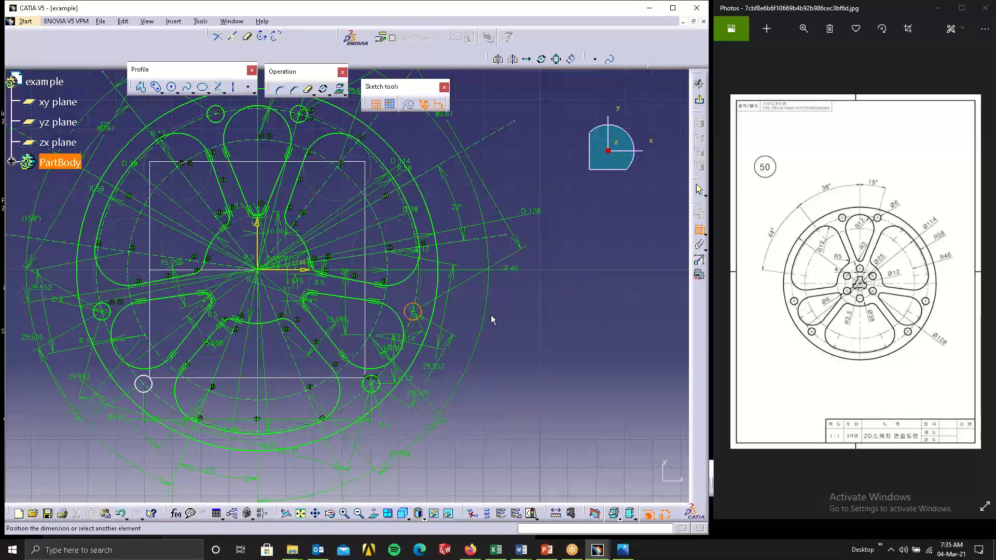
click(490, 314)
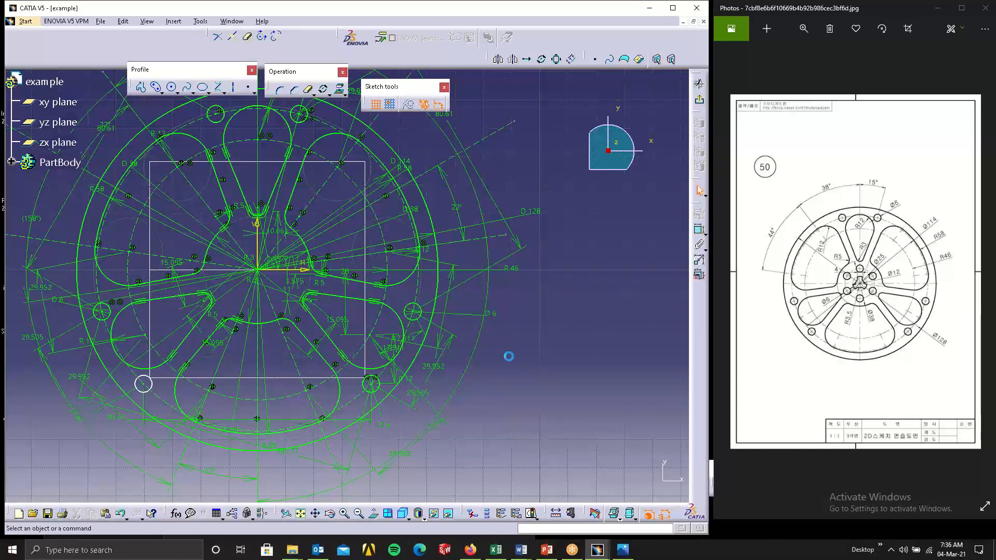
click(158, 384)
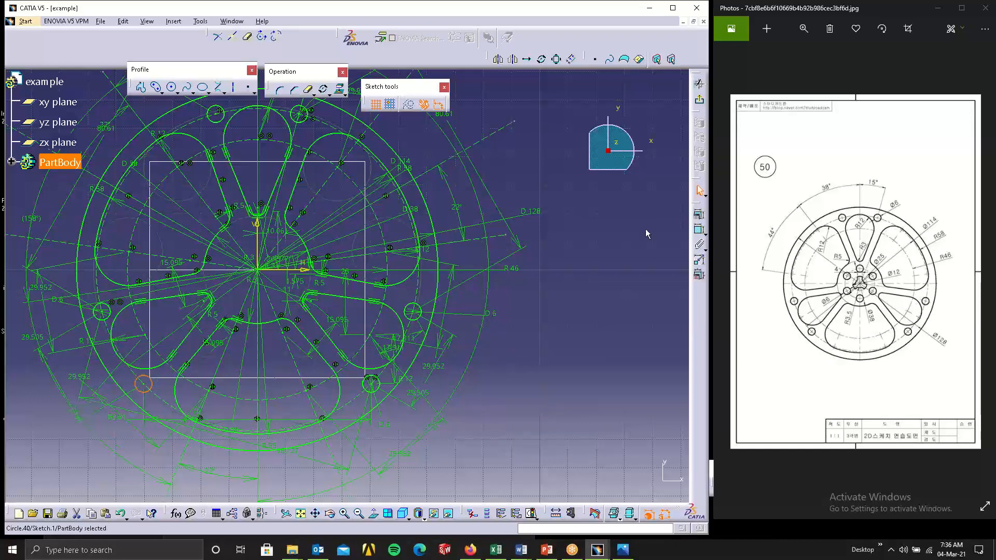
click(698, 230)
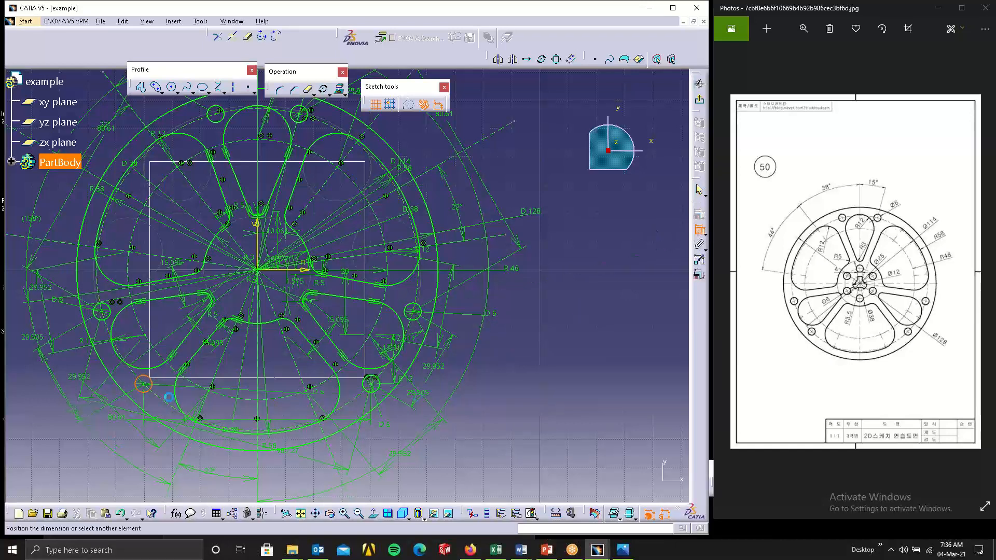
key(Escape)
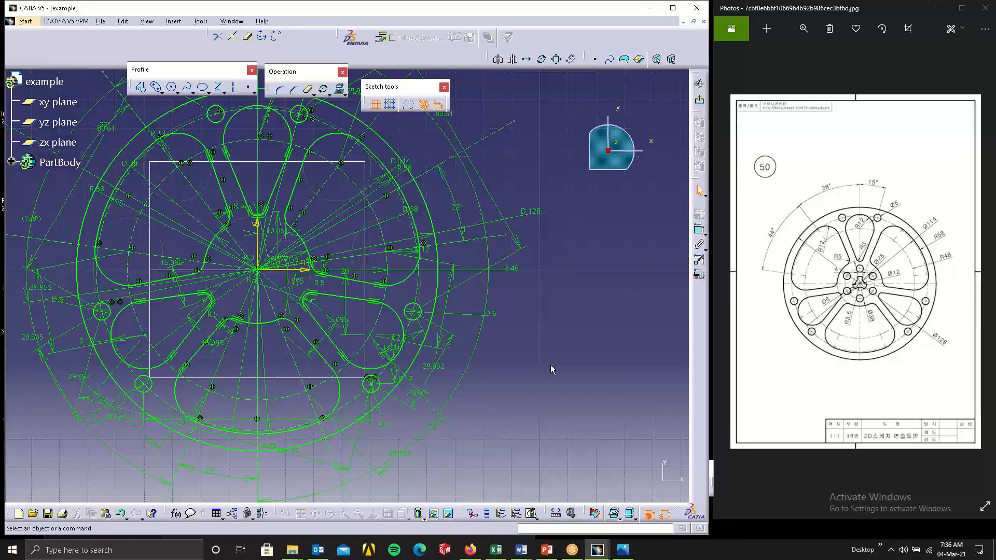
- Hide the D 38 dimension together with the other diameter, radius, angle and distance dimensions crowding the wheel centre
middle_drag(352, 306, 363, 323)
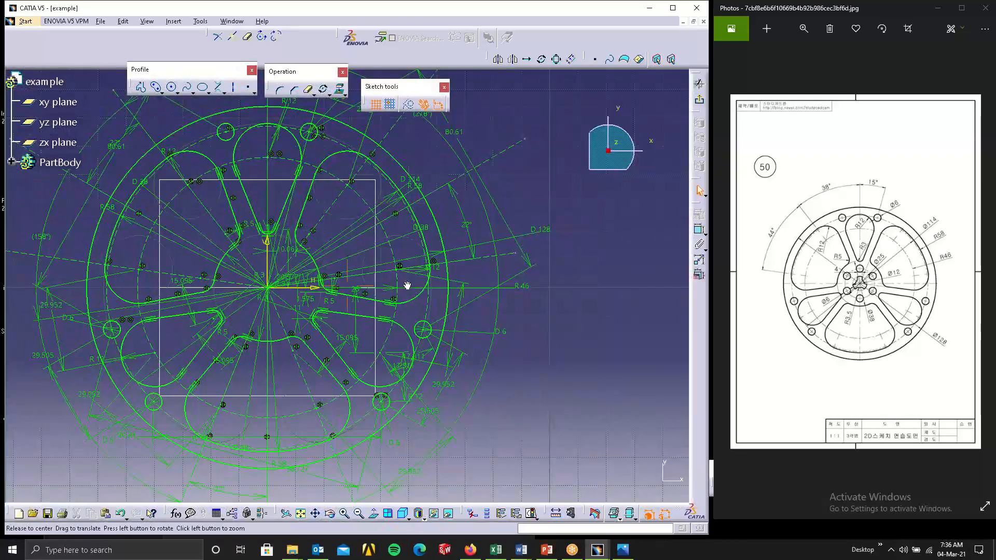
right_click(367, 249)
click(561, 233)
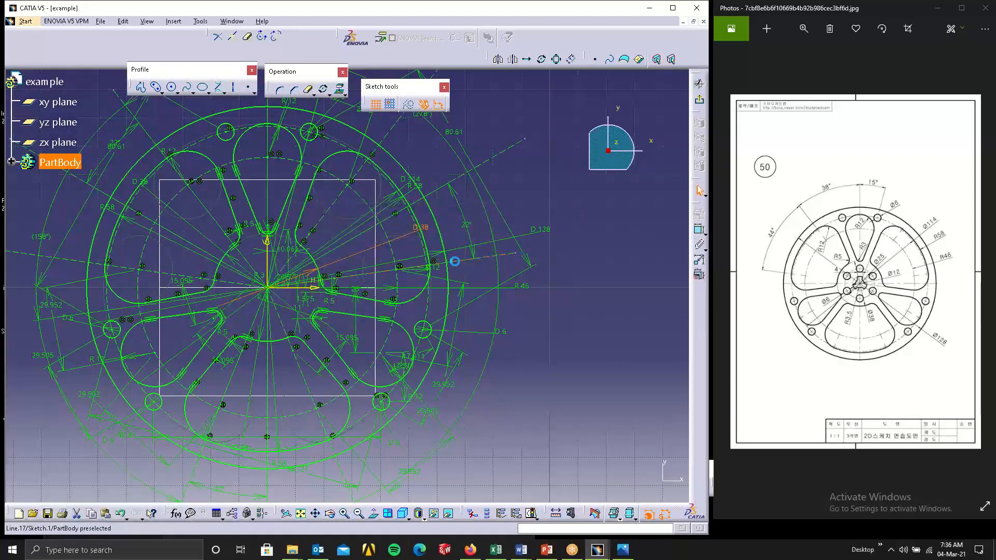
mouse_move(328, 278)
middle_down()
mouse_move(329, 289)
mouse_move(341, 254)
middle_up()
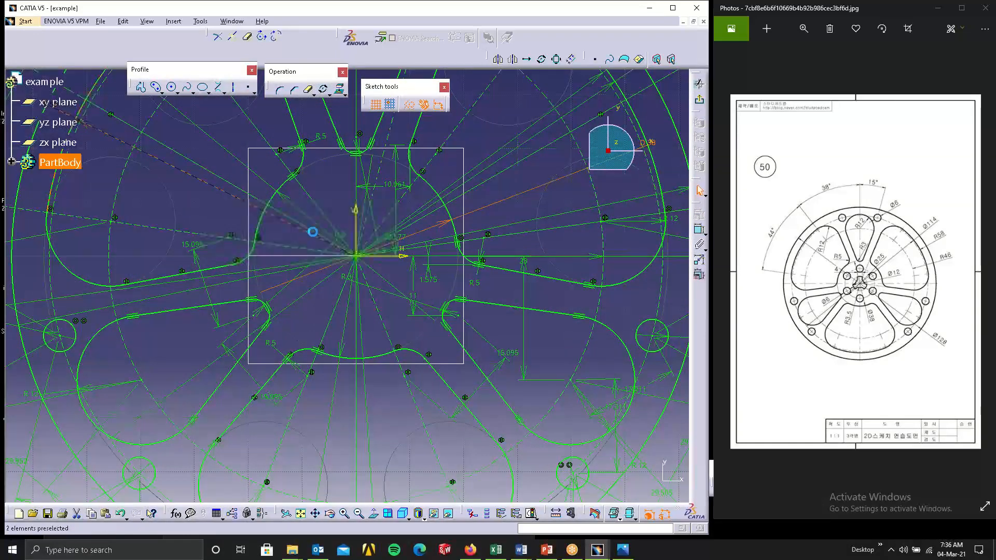
click(322, 226)
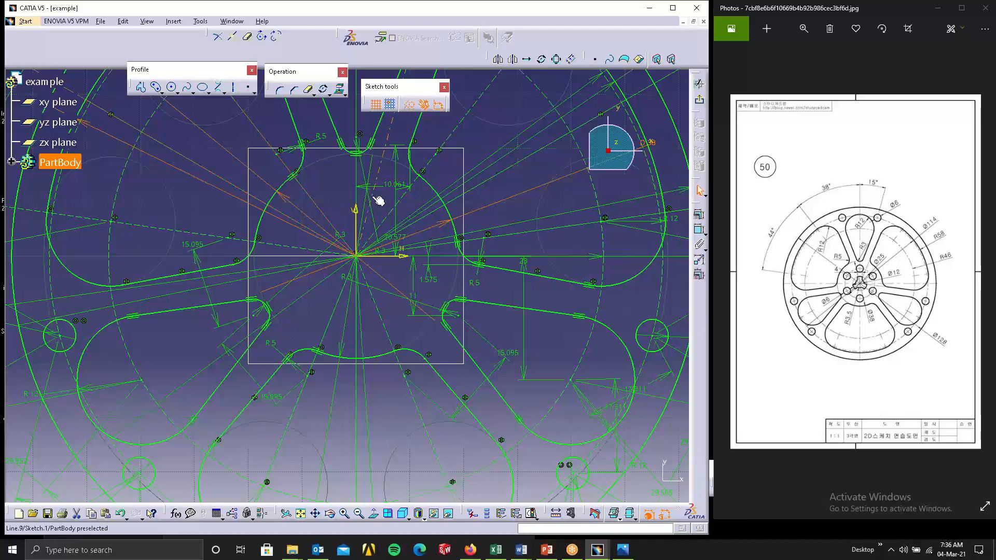
ctrl+click(364, 179)
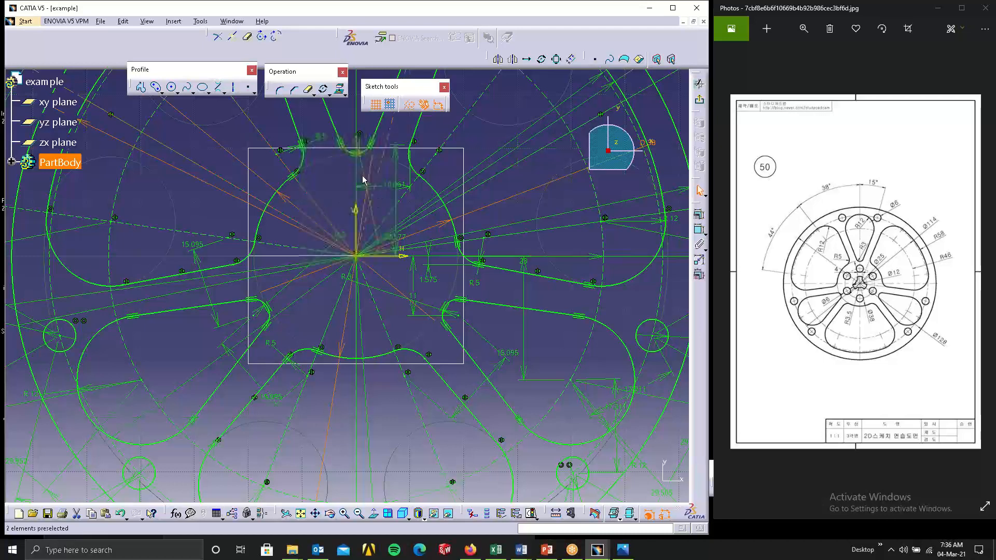
ctrl+click(392, 225)
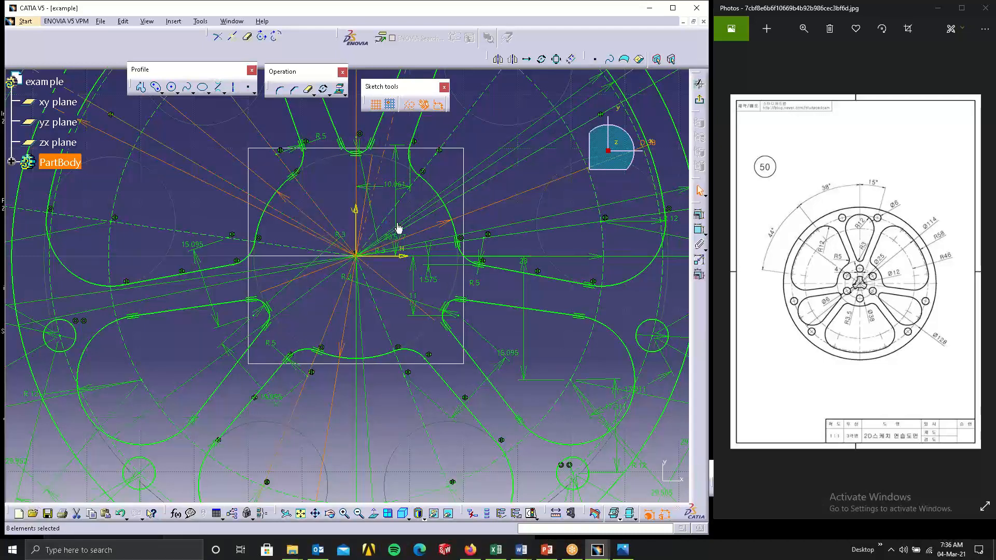
ctrl+click(421, 219)
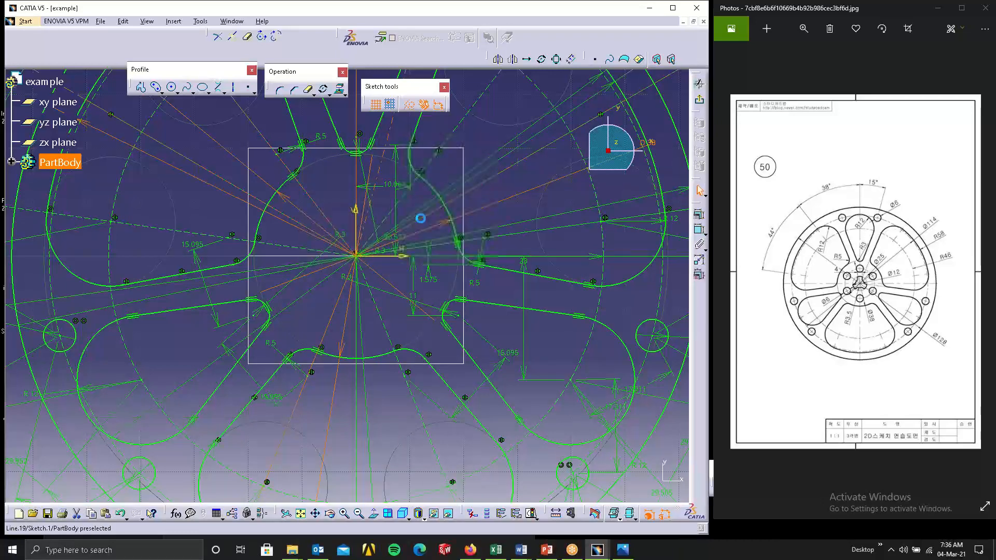
ctrl+click(423, 207)
ctrl+click(432, 201)
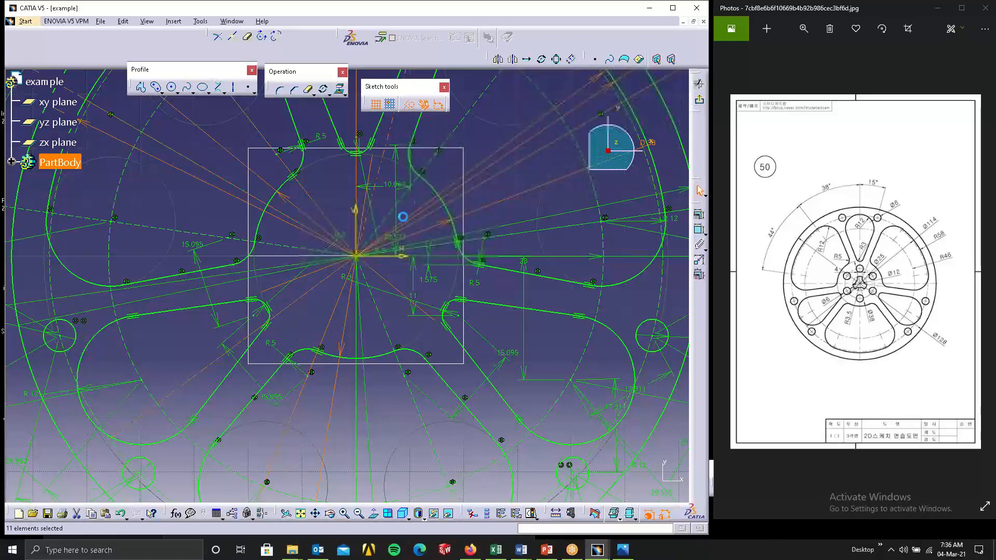
ctrl+click(397, 203)
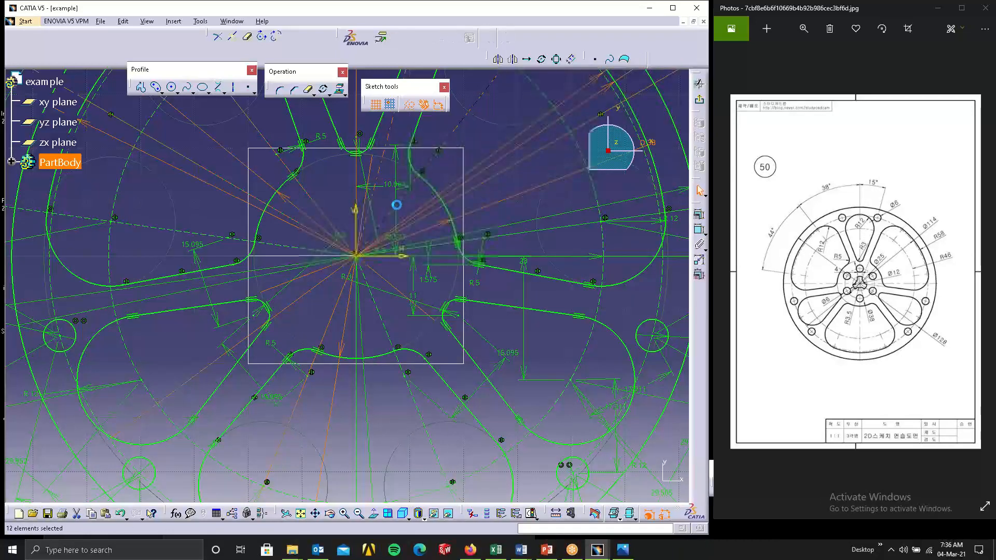
ctrl+click(402, 260)
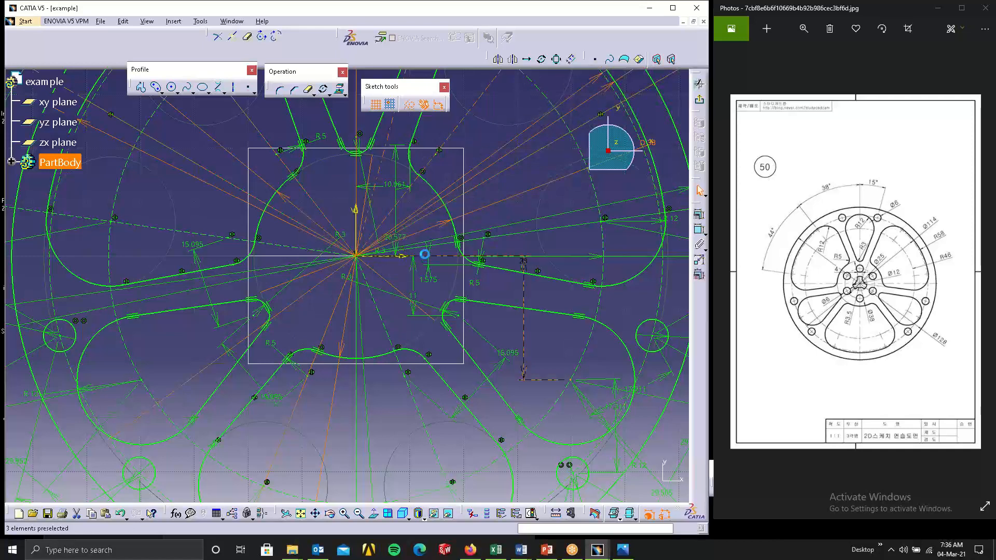
ctrl+click(436, 248)
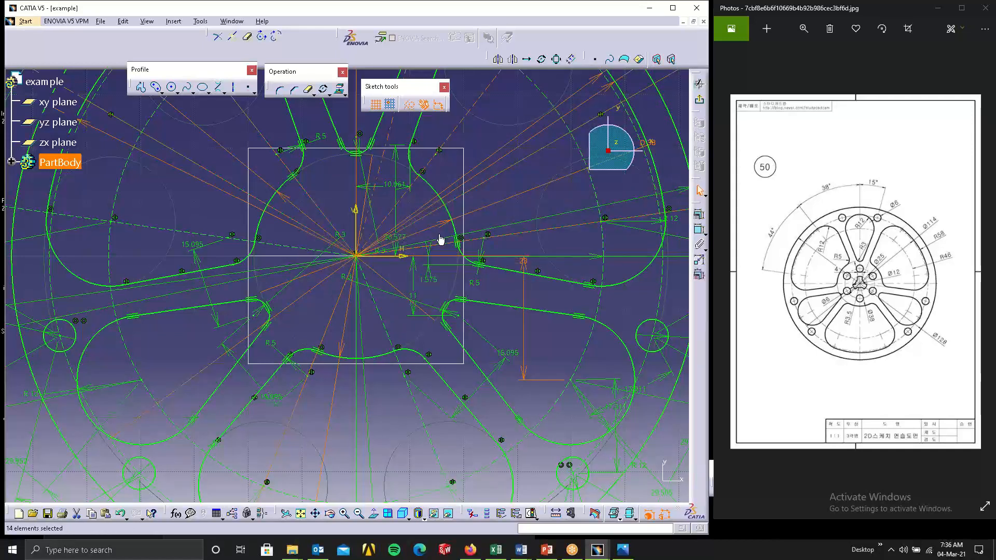
ctrl+click(440, 239)
ctrl+click(320, 254)
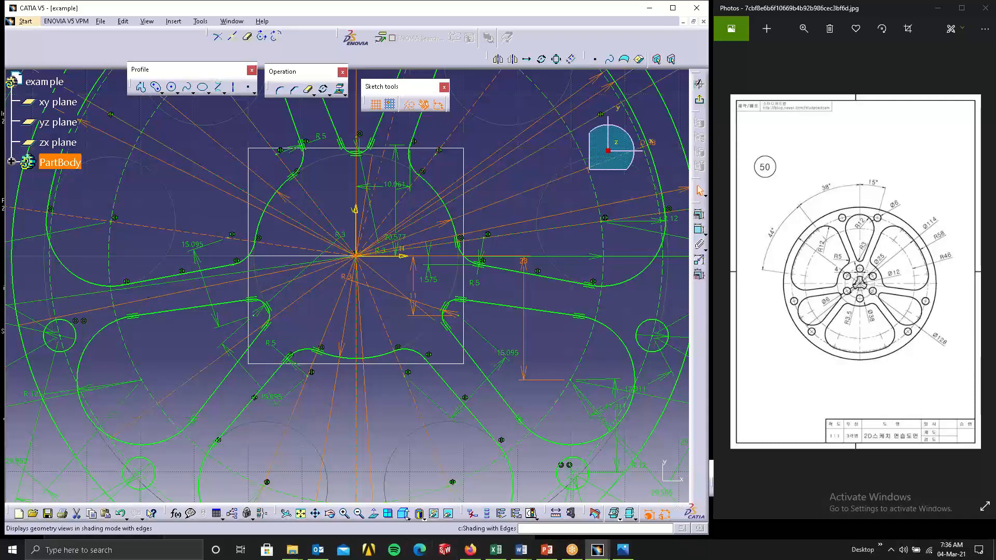
click(449, 514)
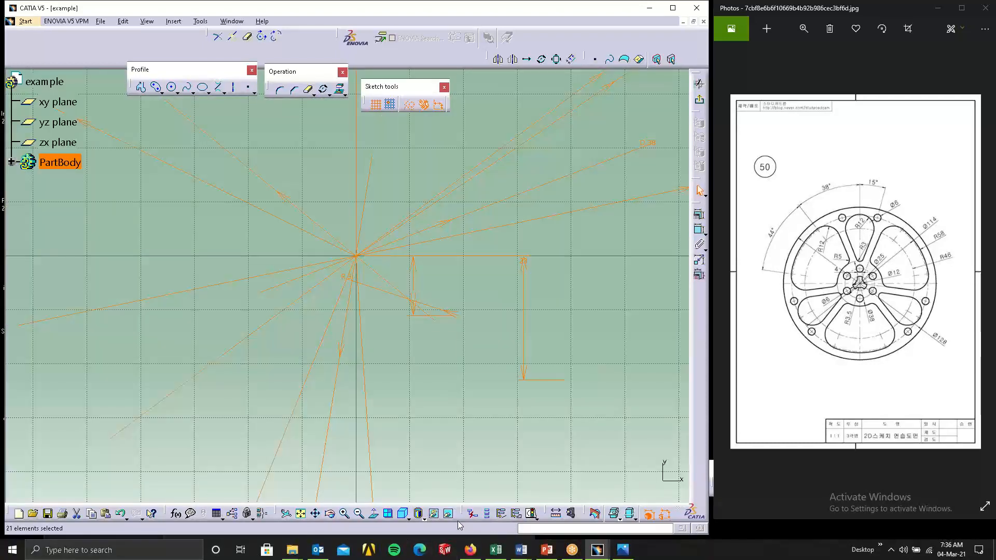
click(449, 514)
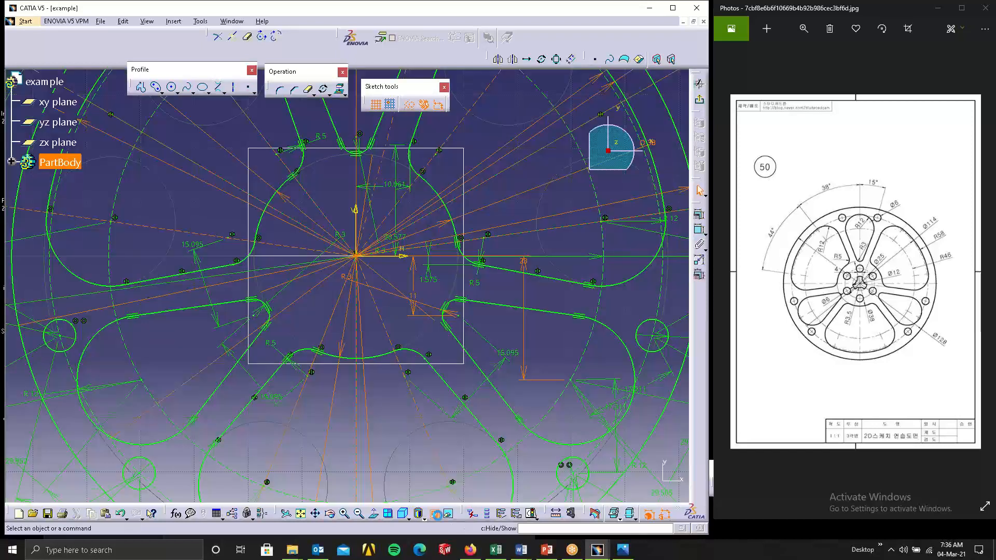
key(Escape)
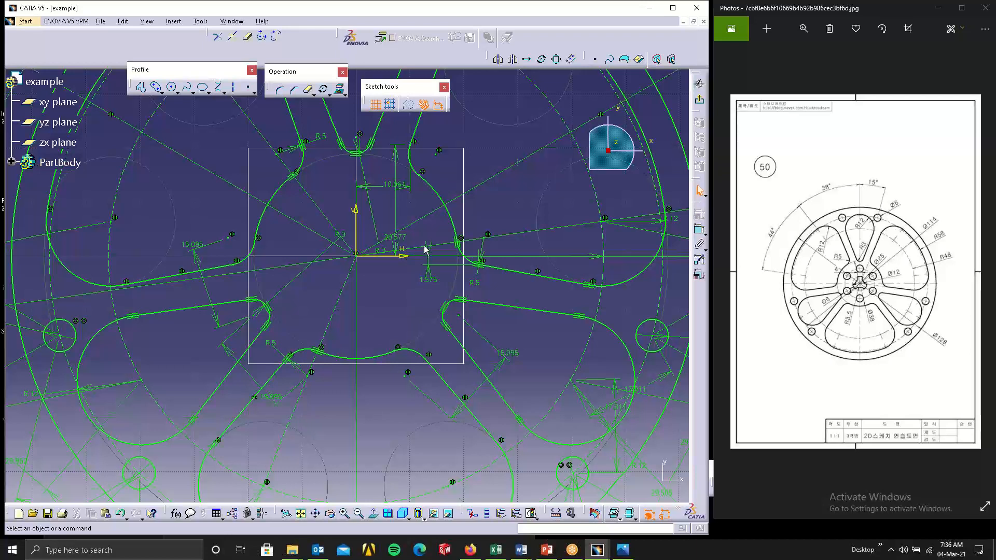
- Hide the remaining dimensions at the wheel centre, including 20.577, 10.061, 1.575 and the two R 3 radii
click(394, 235)
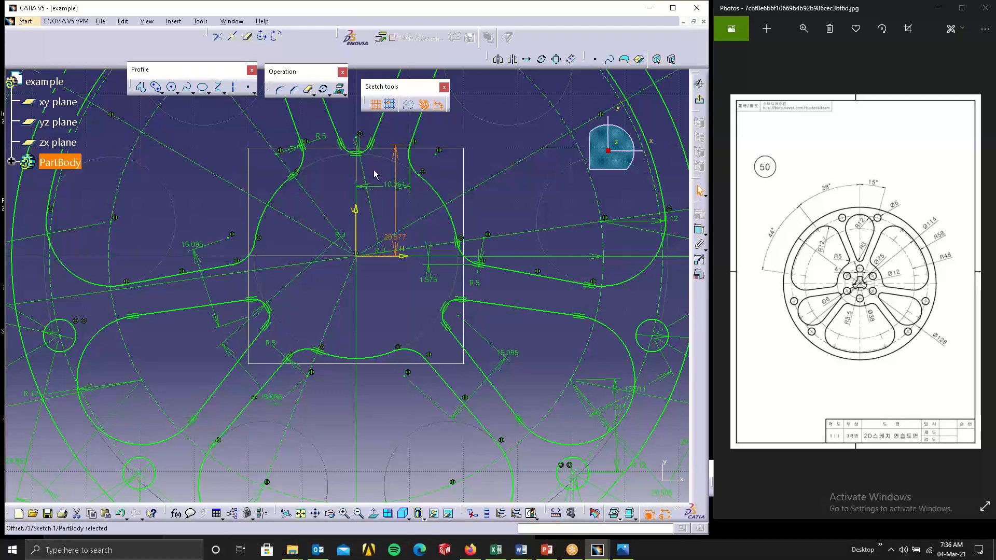
ctrl+click(393, 186)
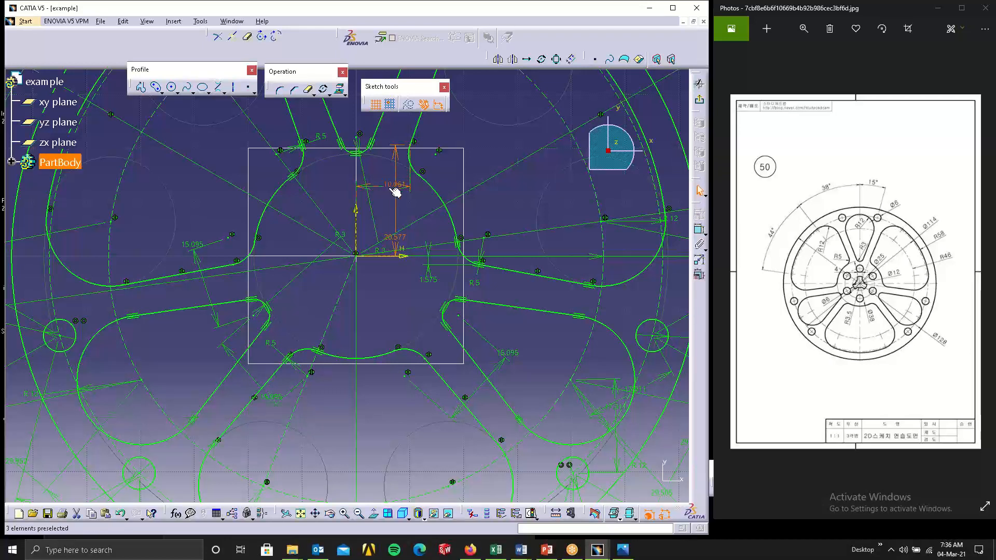
ctrl+click(362, 166)
ctrl+click(348, 285)
ctrl+click(445, 256)
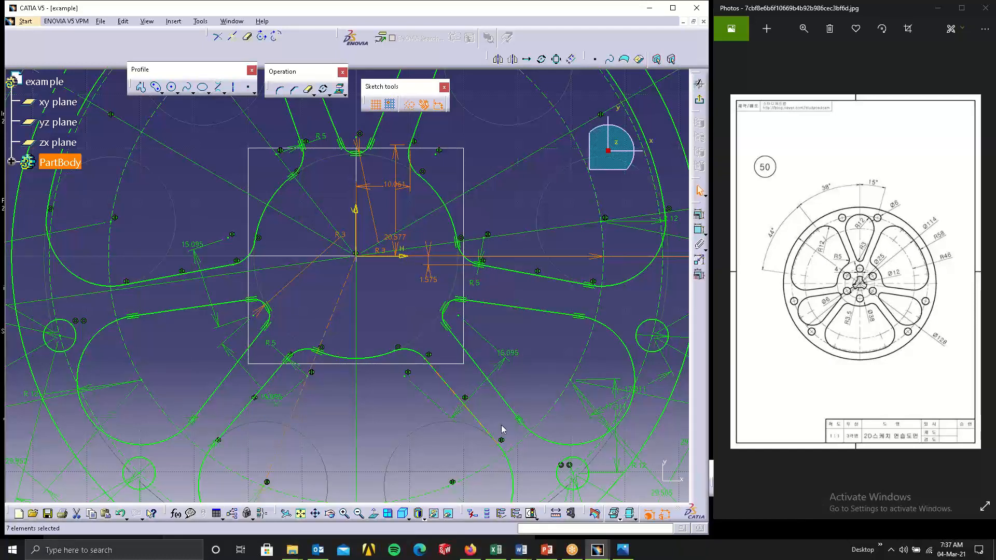
click(418, 513)
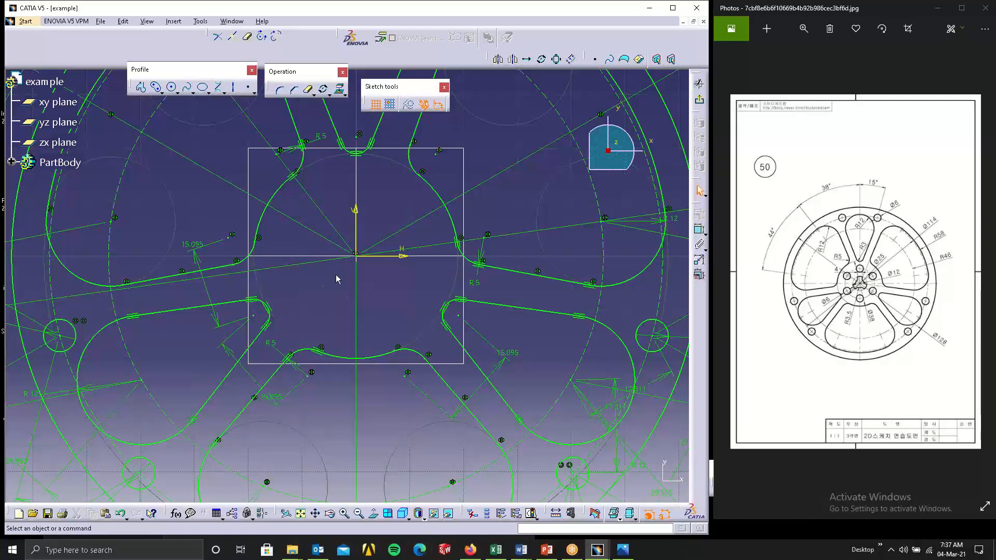
- Hide the angle dimension beside the upper-left slot, the 38° angle dimension and the 22° one beside the upper-right slot
middle_drag(343, 277, 344, 343)
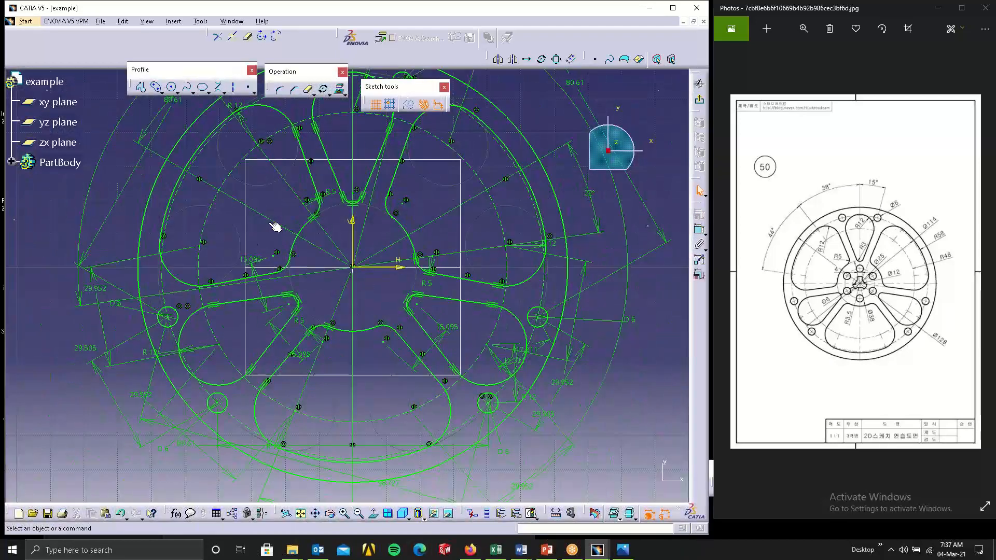
click(148, 143)
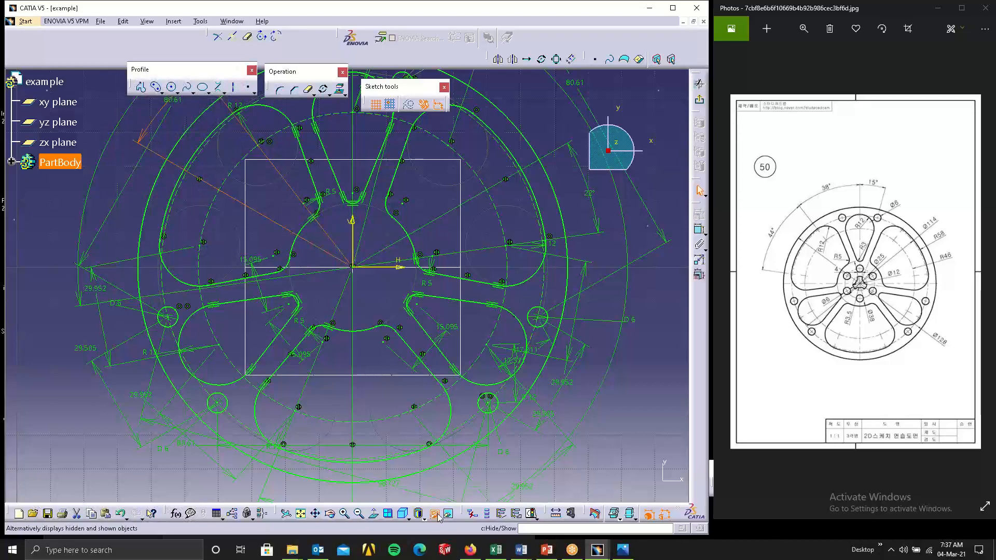
middle_drag(300, 158, 296, 369)
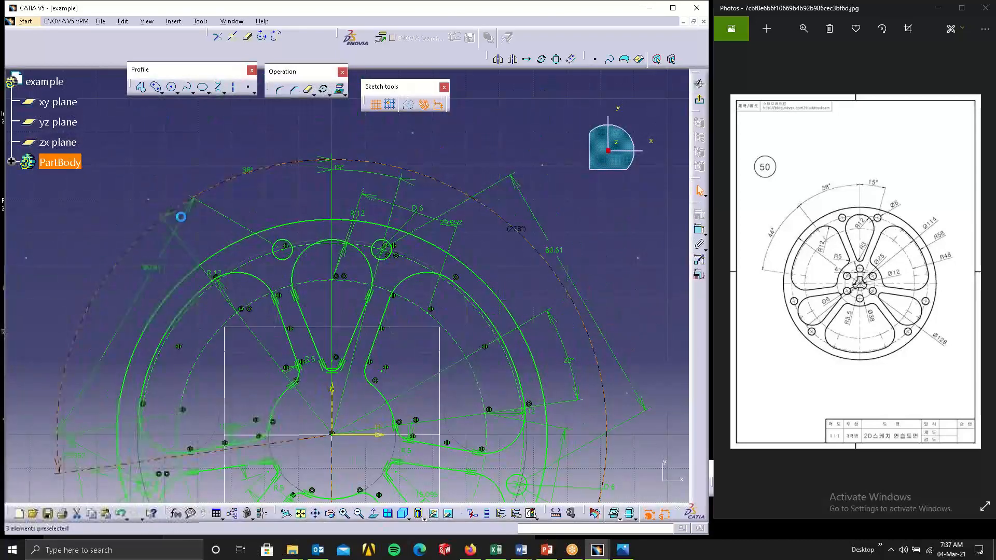
click(176, 220)
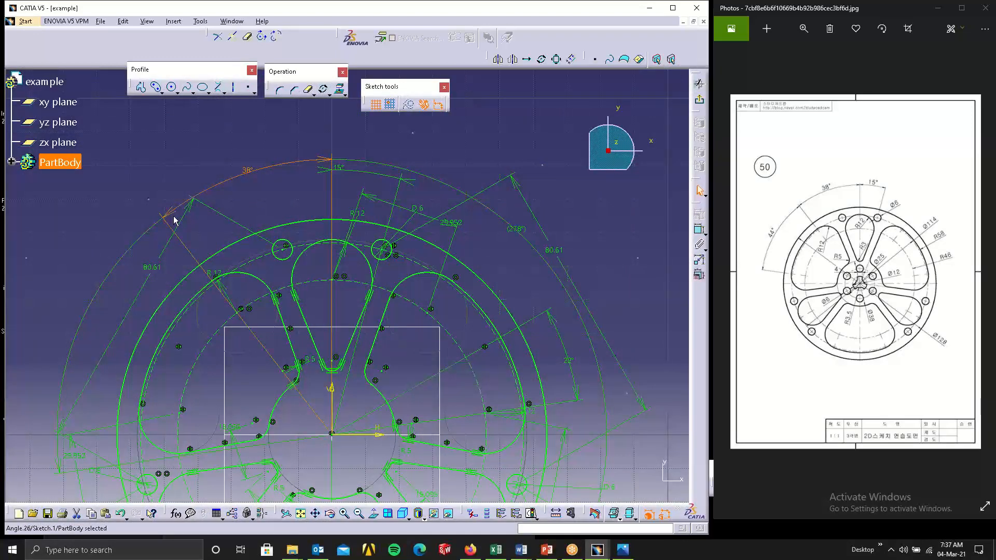
click(433, 514)
mouse_move(413, 400)
middle_down()
mouse_move(391, 223)
mouse_move(400, 228)
middle_up()
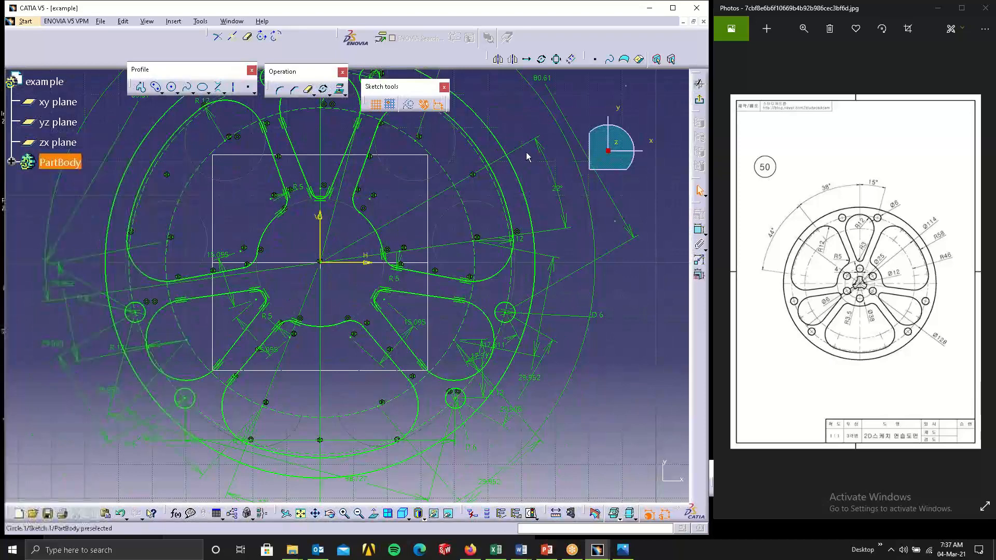
click(538, 139)
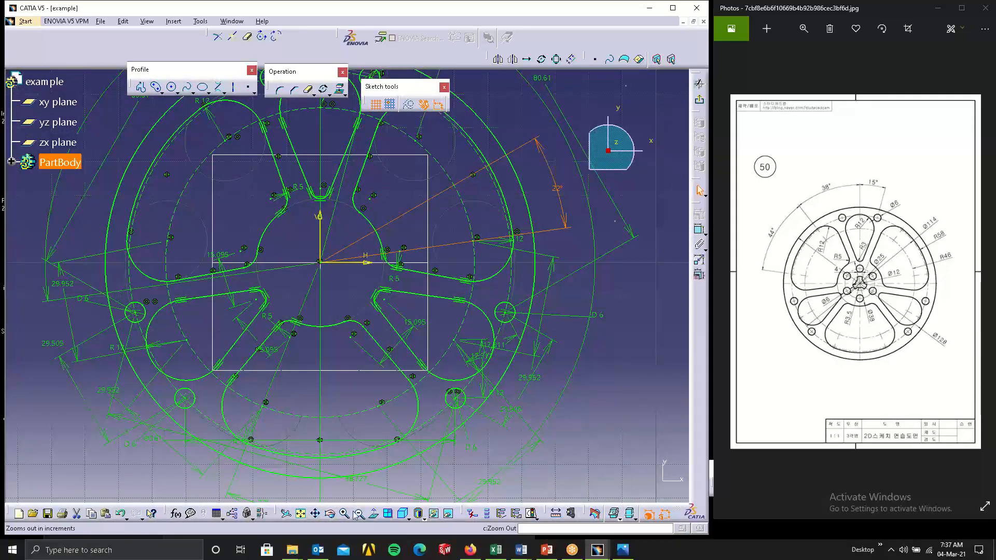
click(434, 513)
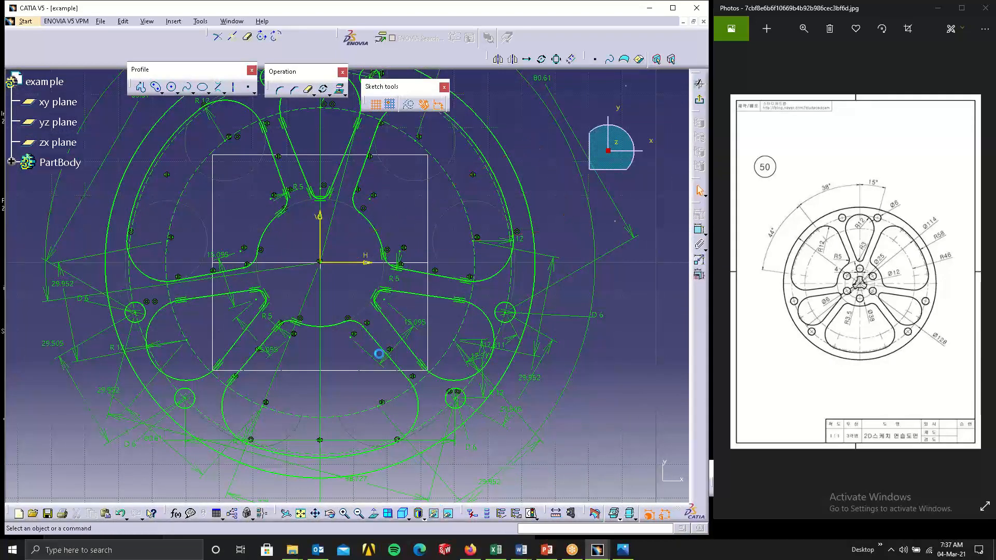
- Switch to the Photos viewer and enlarge the reference drawing so the hub details around the wheel centre are readable
middle_drag(295, 275, 328, 347)
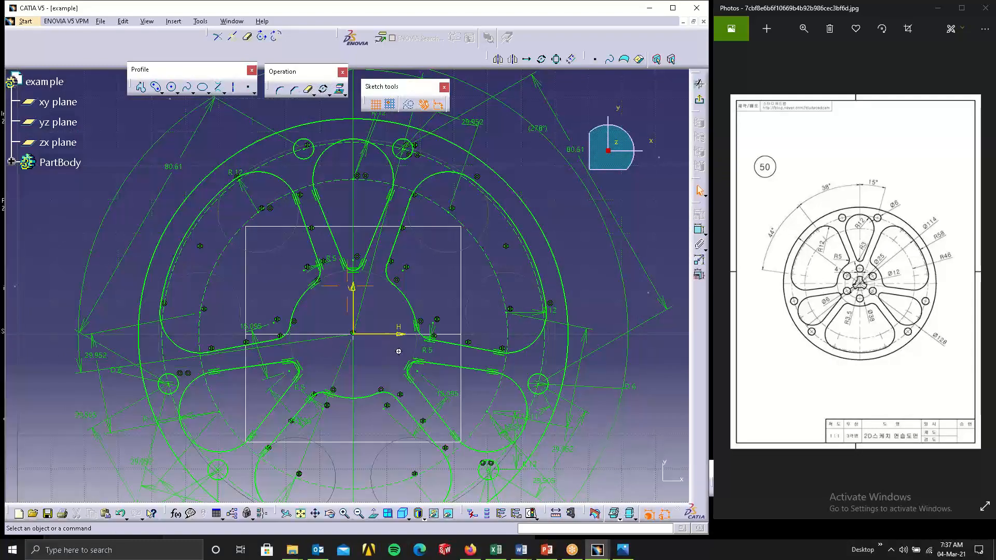
middle_drag(398, 351, 207, 281)
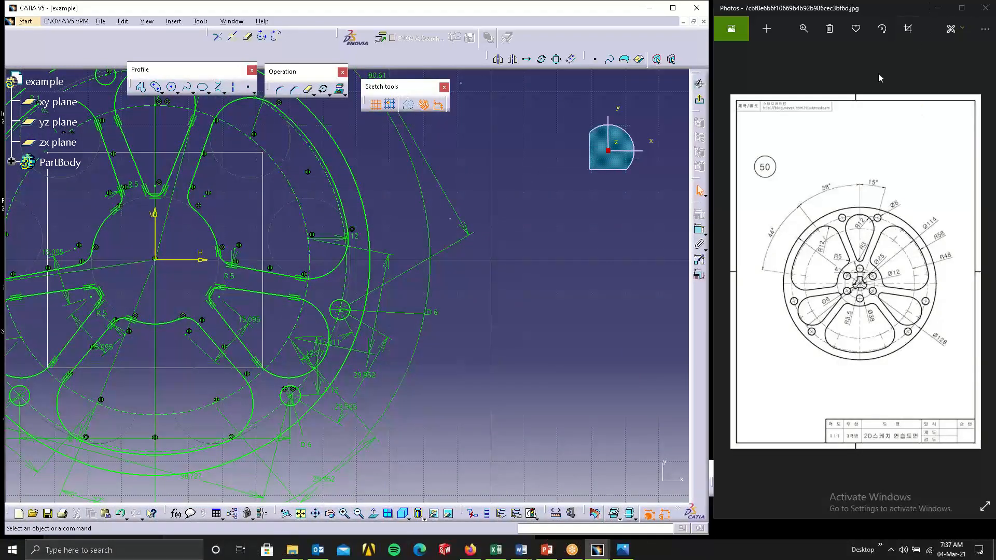
click(804, 30)
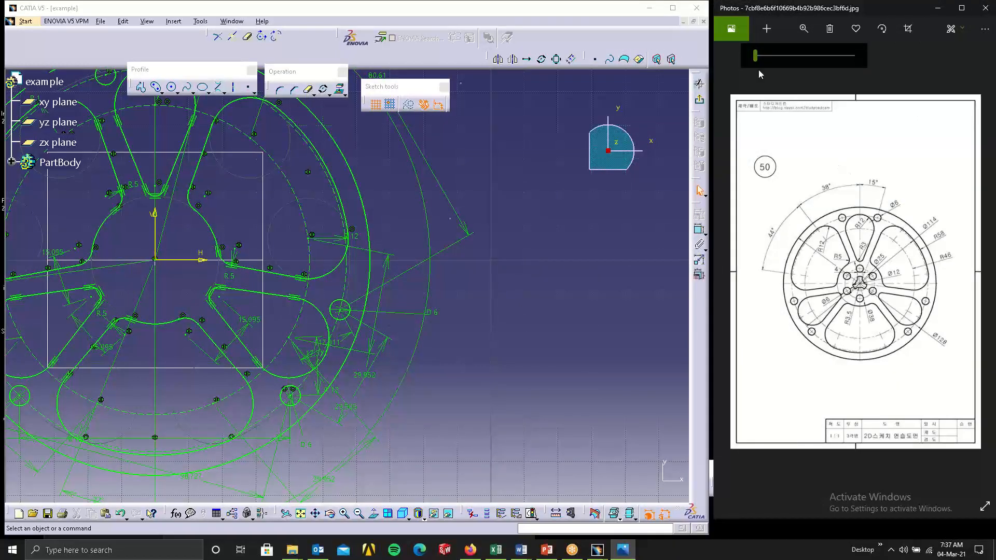
mouse_move(755, 55)
mouse_down()
mouse_move(841, 47)
mouse_move(792, 58)
mouse_up()
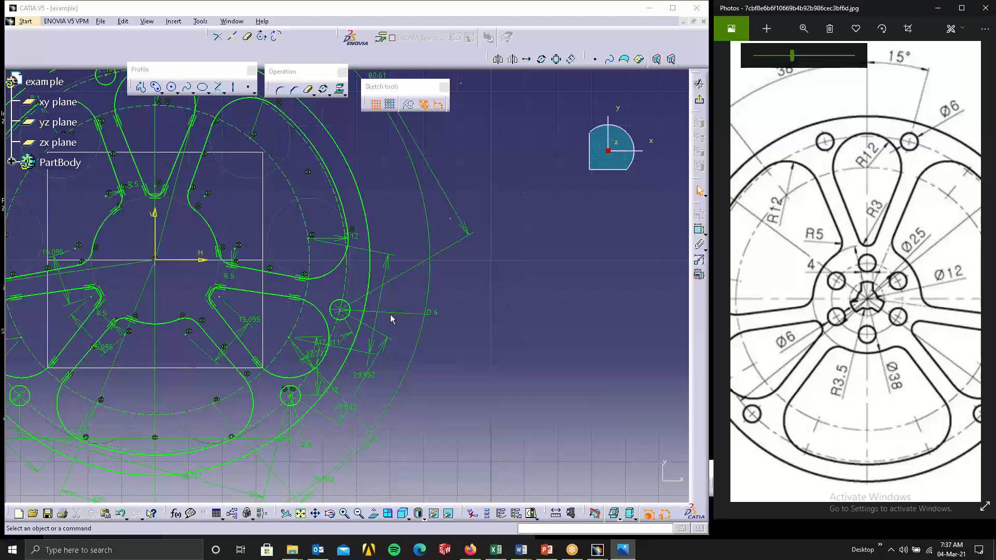
- Draw three concentric circles in the empty area right of the wheel, the inner two about 29 mm and 16 mm in diameter
mouse_move(471, 231)
middle_down()
mouse_move(327, 282)
mouse_move(188, 202)
middle_up()
click(172, 87)
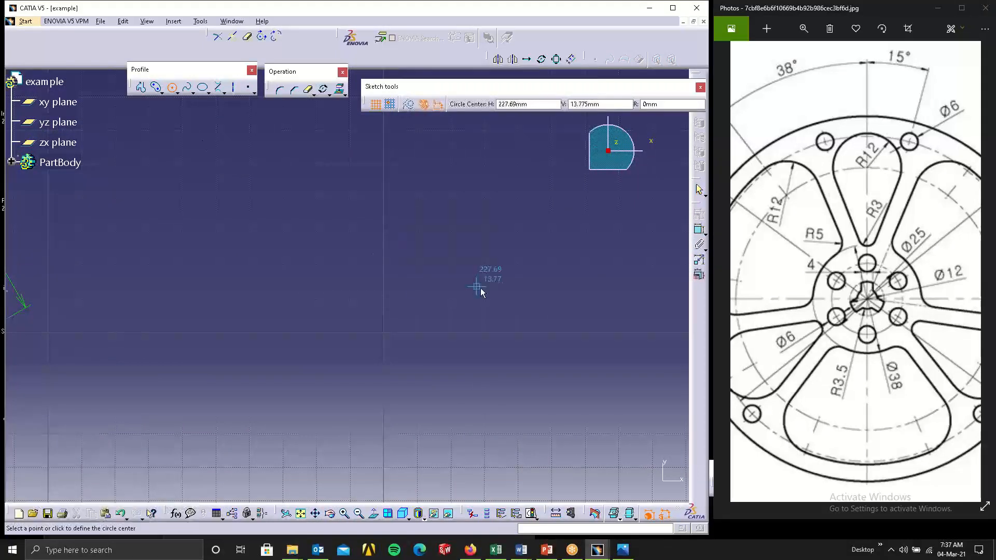
click(481, 291)
click(520, 393)
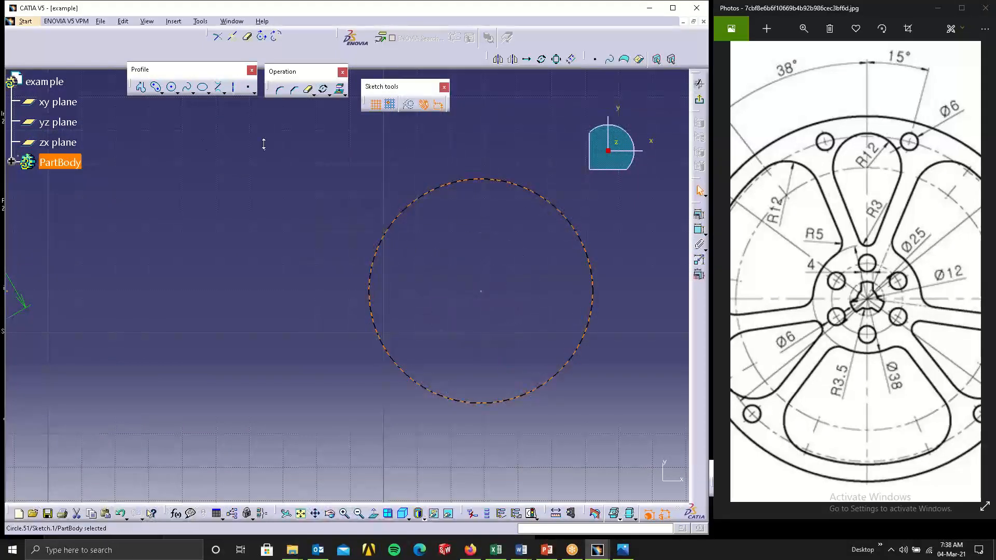
click(172, 88)
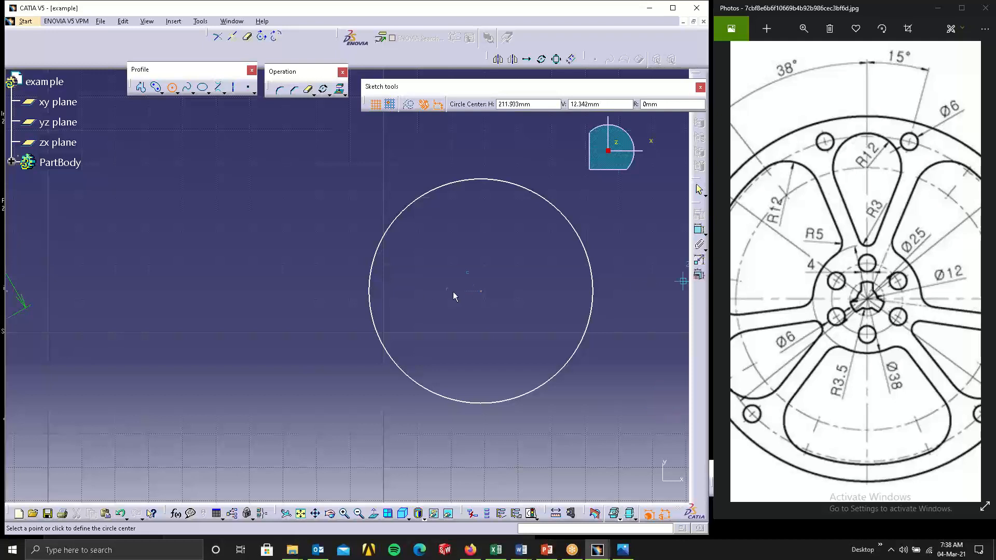
click(481, 291)
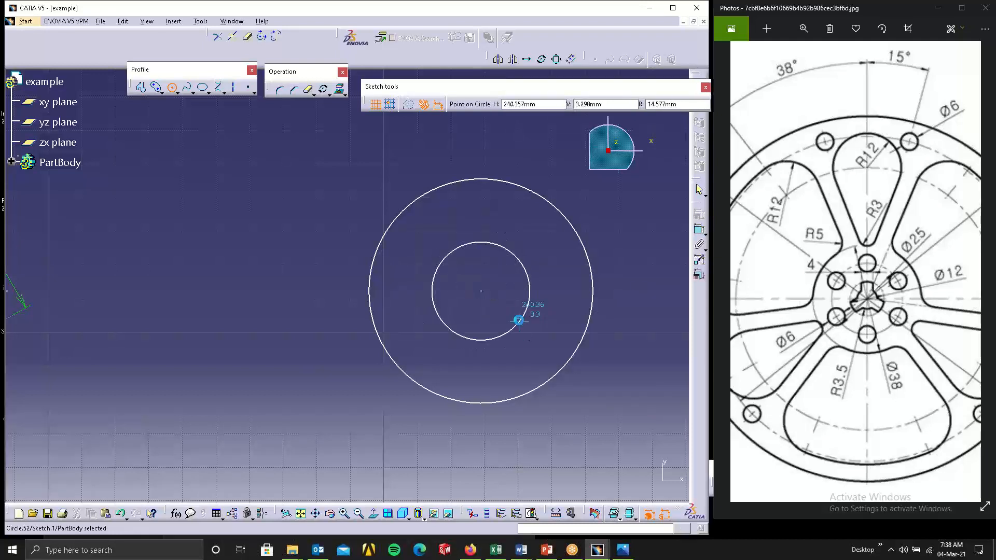
click(522, 317)
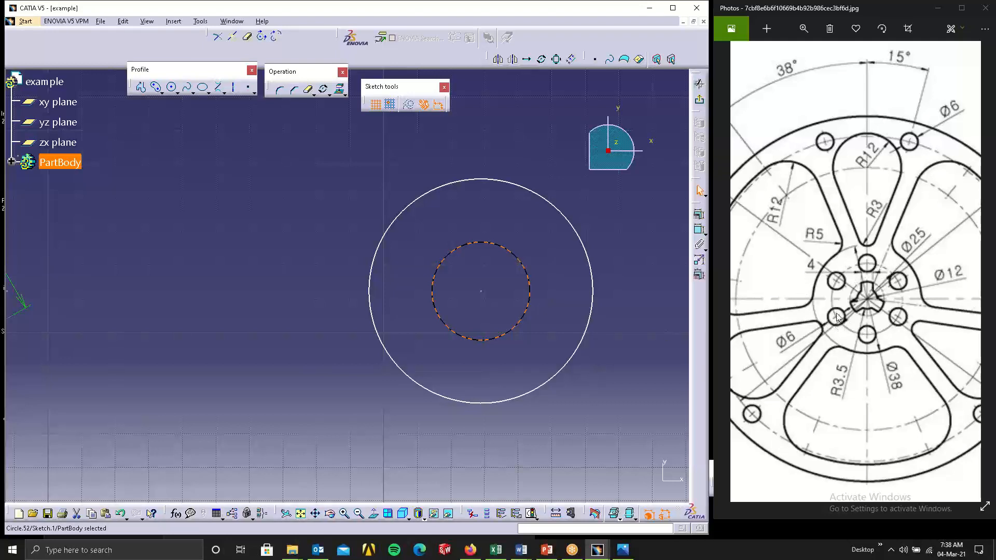
click(517, 258)
click(171, 87)
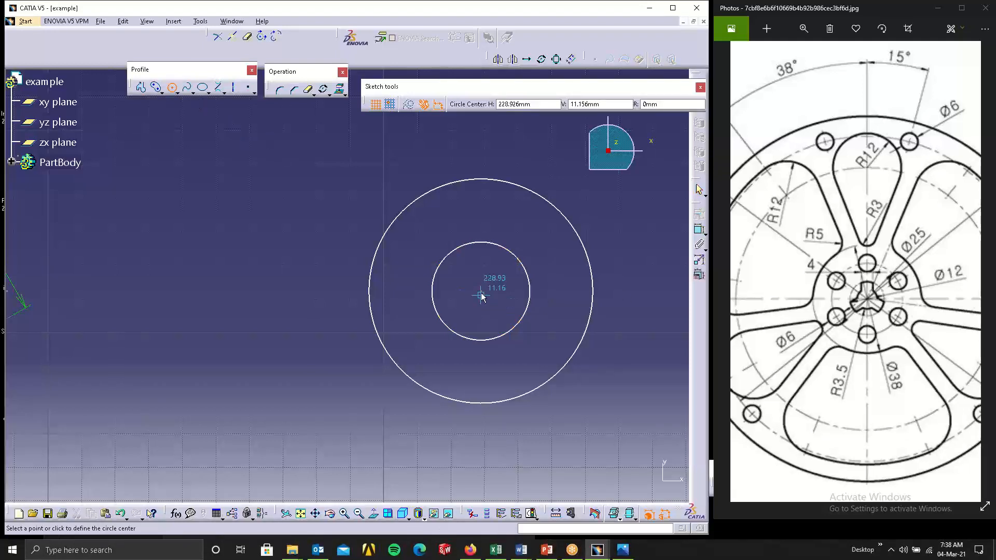
click(482, 291)
click(502, 304)
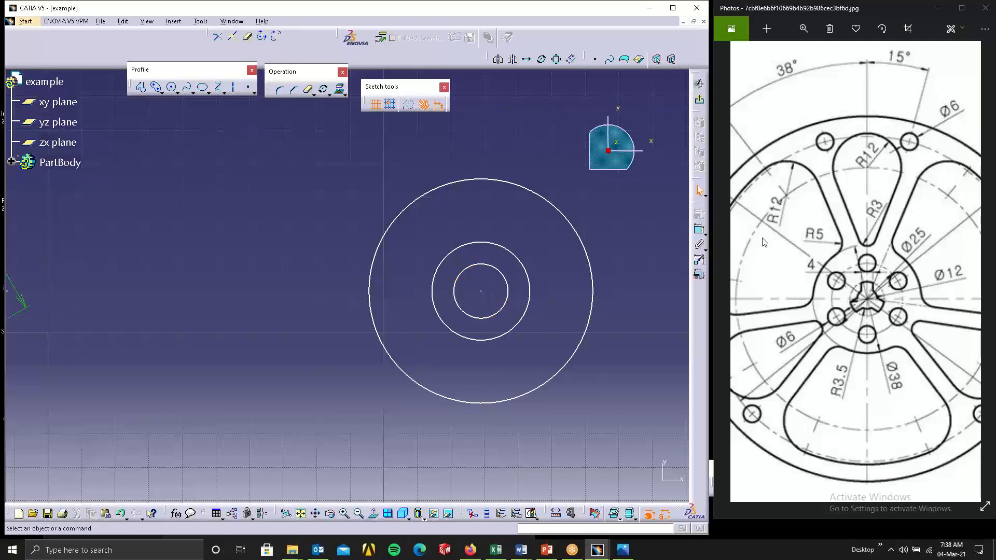
- Dimension the outermost concentric circle and set its diameter to 25 mm
click(699, 230)
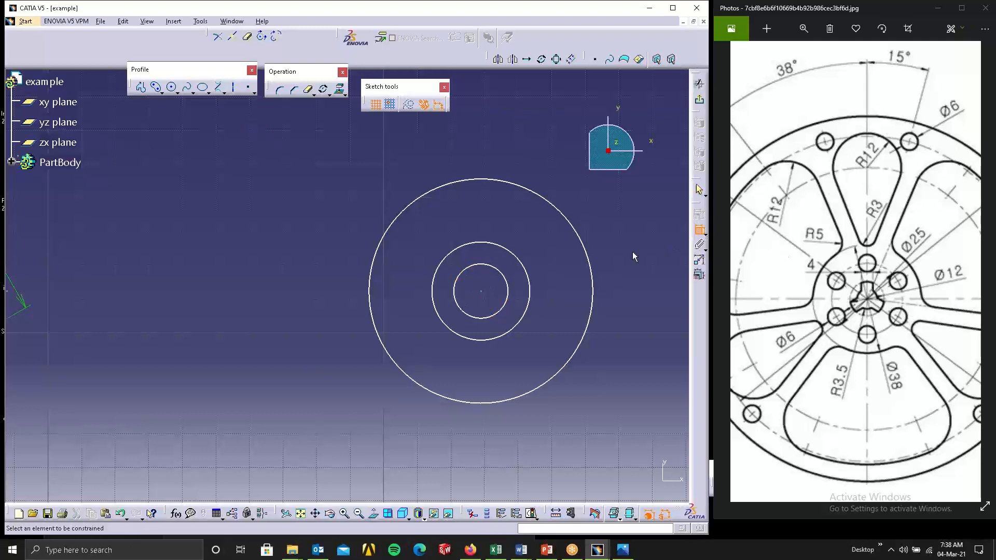
click(589, 262)
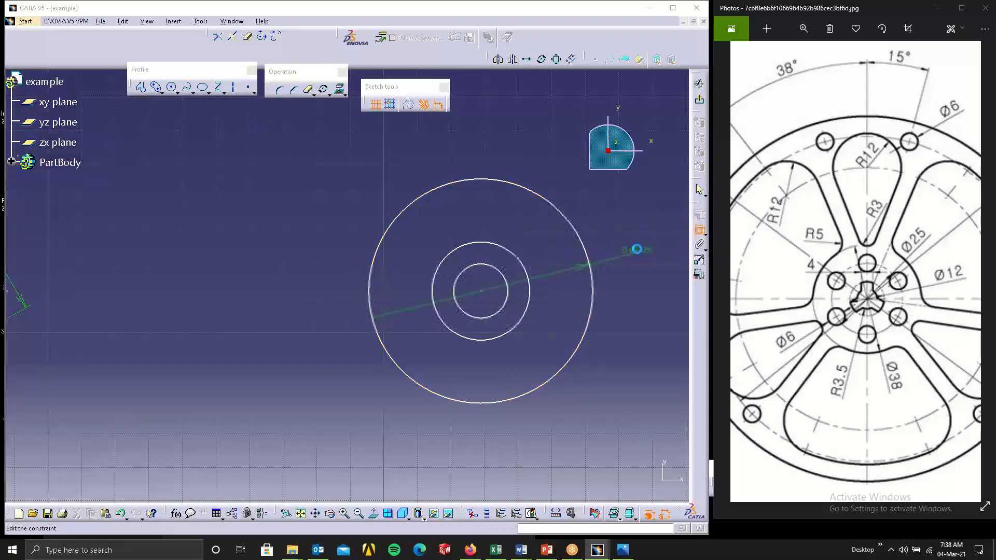
double_click(637, 249)
text(25)
key(Return)
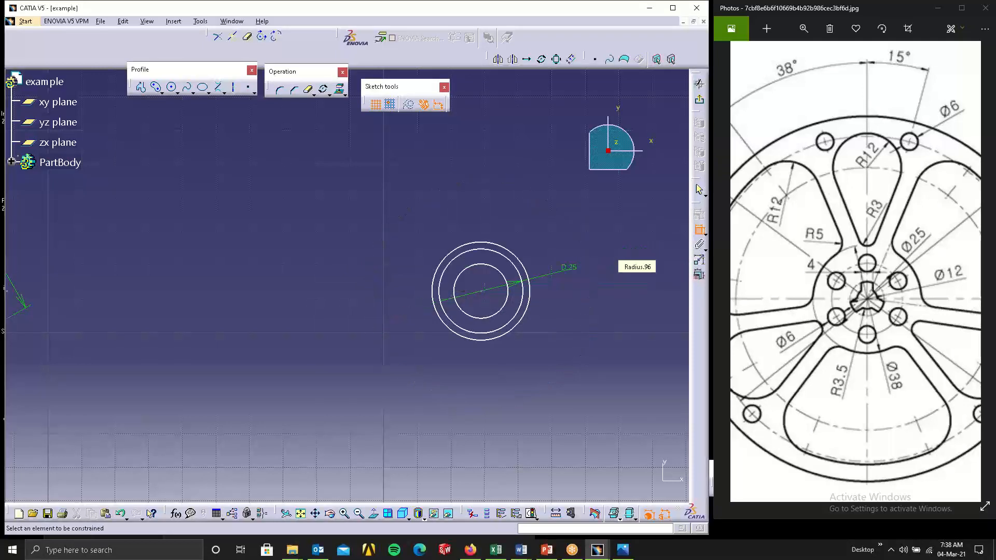
- Dimension the middle circle as drawn and set its diameter to 12 mm
click(531, 288)
click(571, 302)
double_click(573, 302)
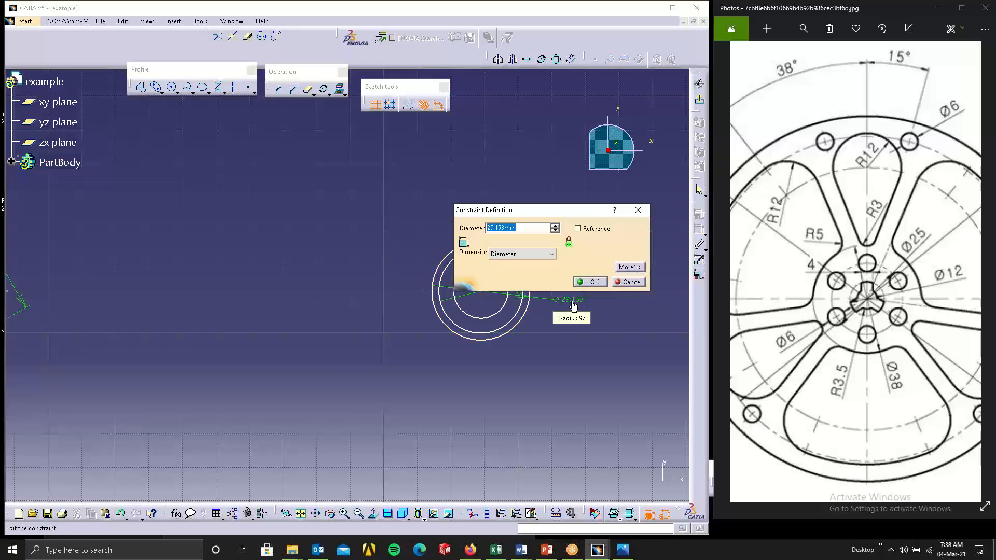
text(12)
key(Return)
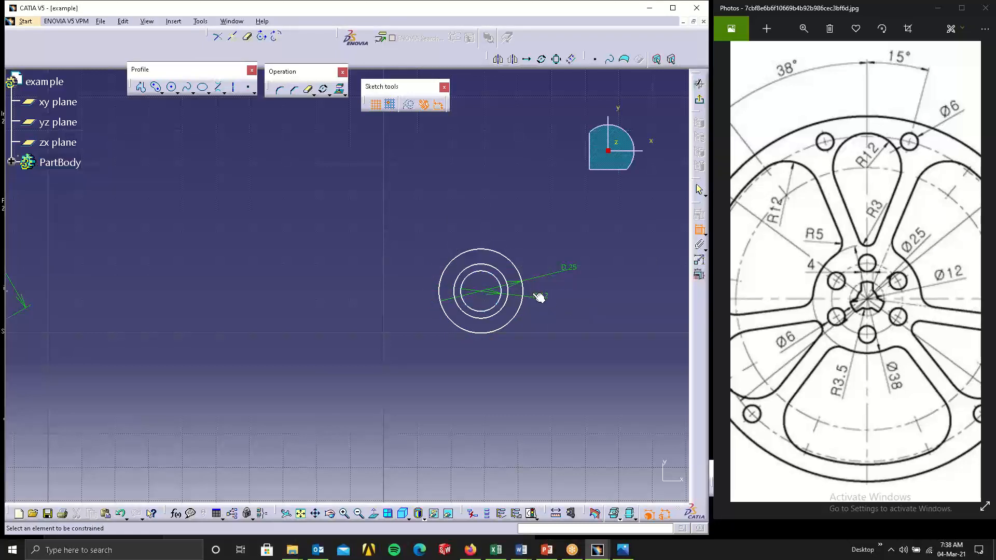
- Dimension the remaining undimensioned concentric circle and set its diameter to 3.5 mm
click(505, 306)
click(591, 336)
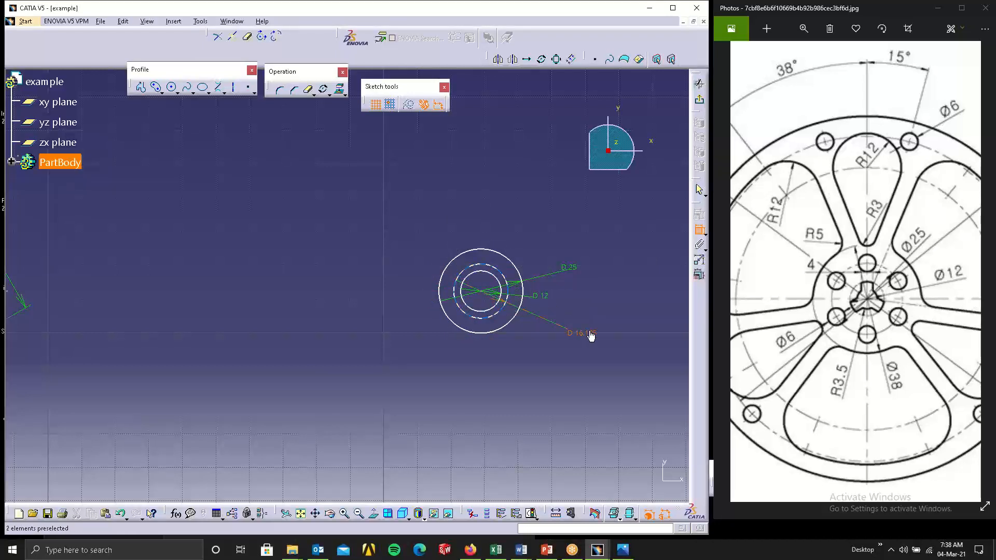
double_click(590, 335)
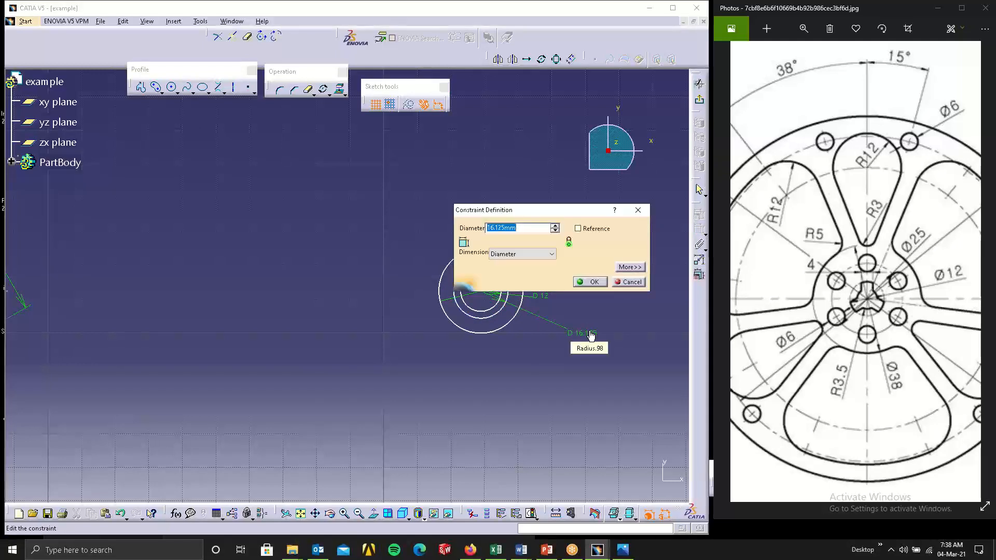
text(3.5)
key(Return)
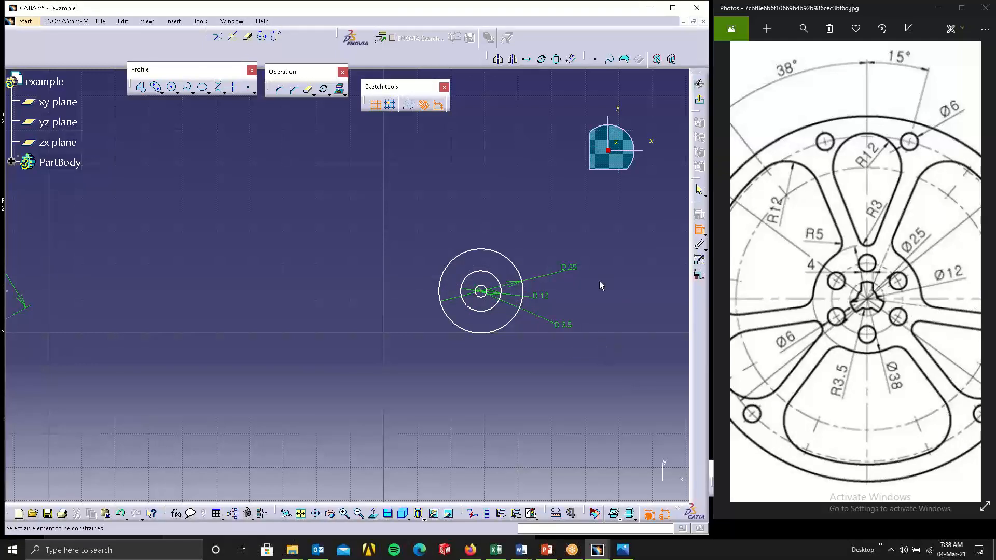
click(518, 271)
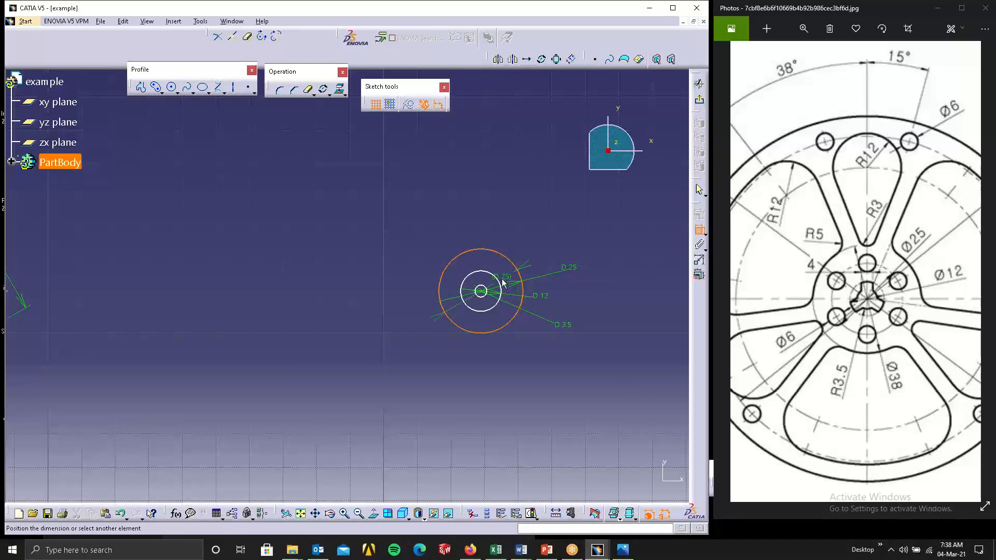
click(567, 265)
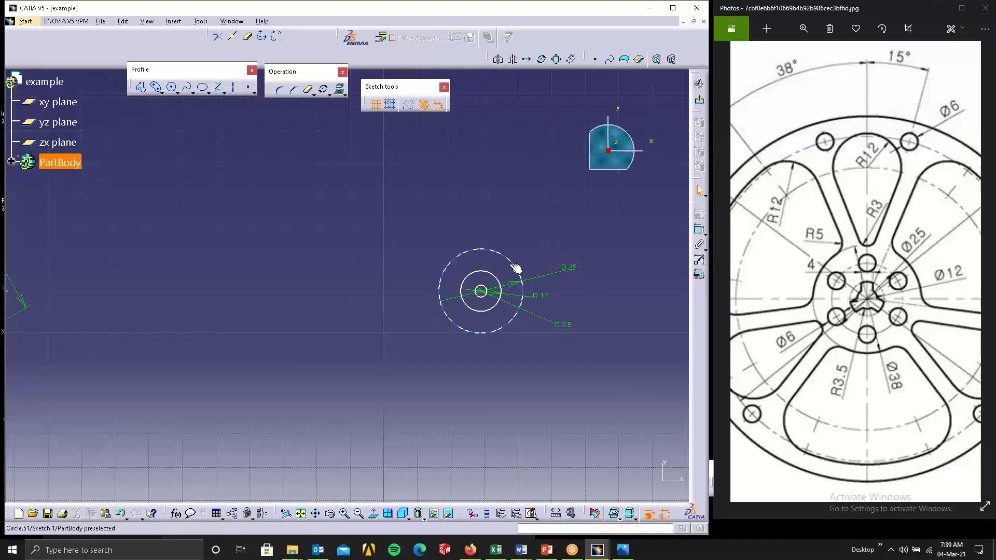
- Convert the 25 mm and 12 mm circles into construction elements
click(516, 268)
ctrl+click(497, 279)
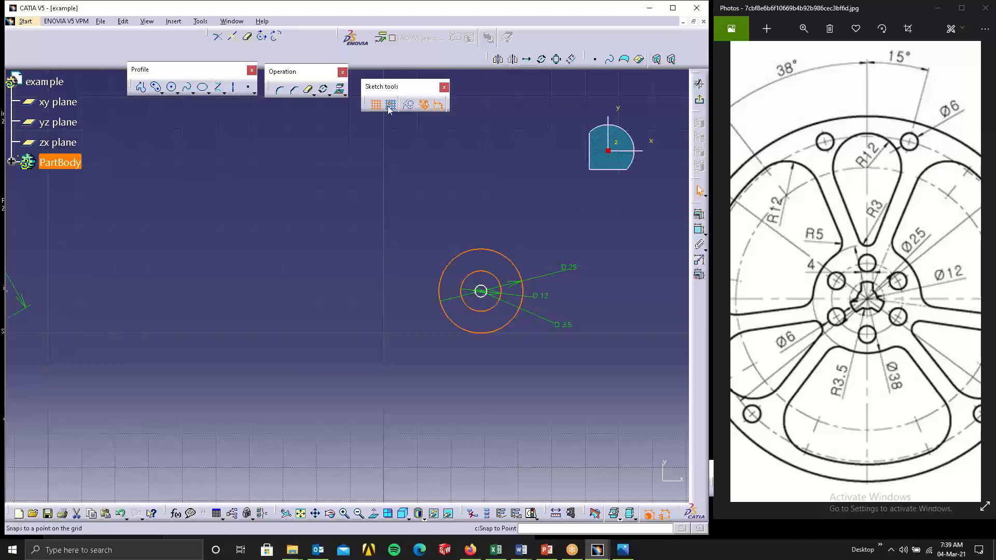
click(409, 104)
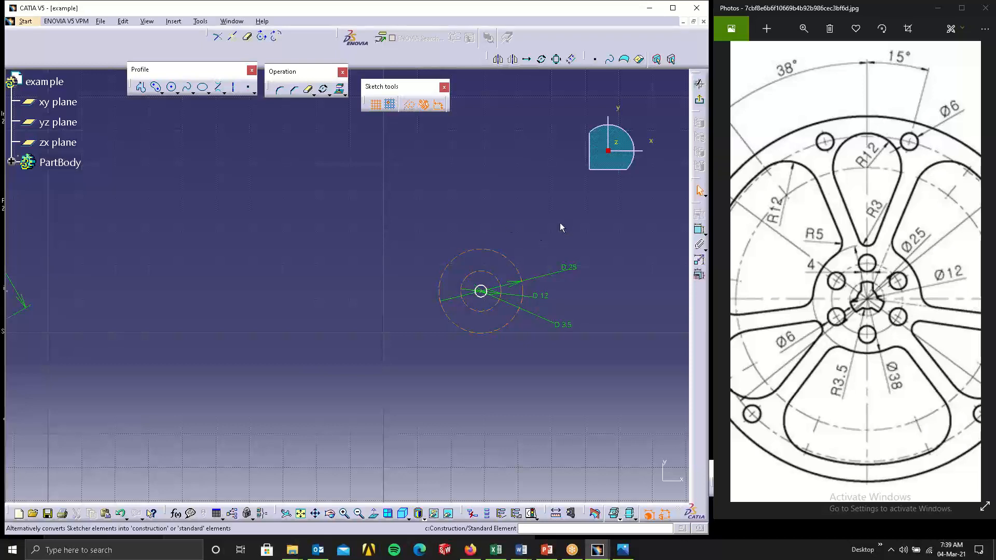
- Draw a circle about 10 mm in diameter centred on the top of the 25 mm construction circle and make it a standard element
click(172, 87)
click(481, 250)
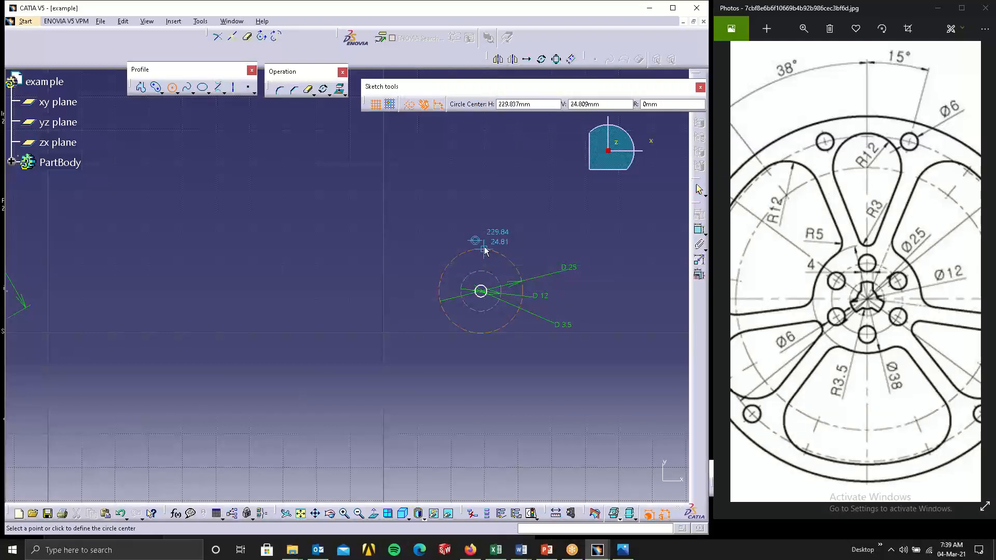
click(496, 257)
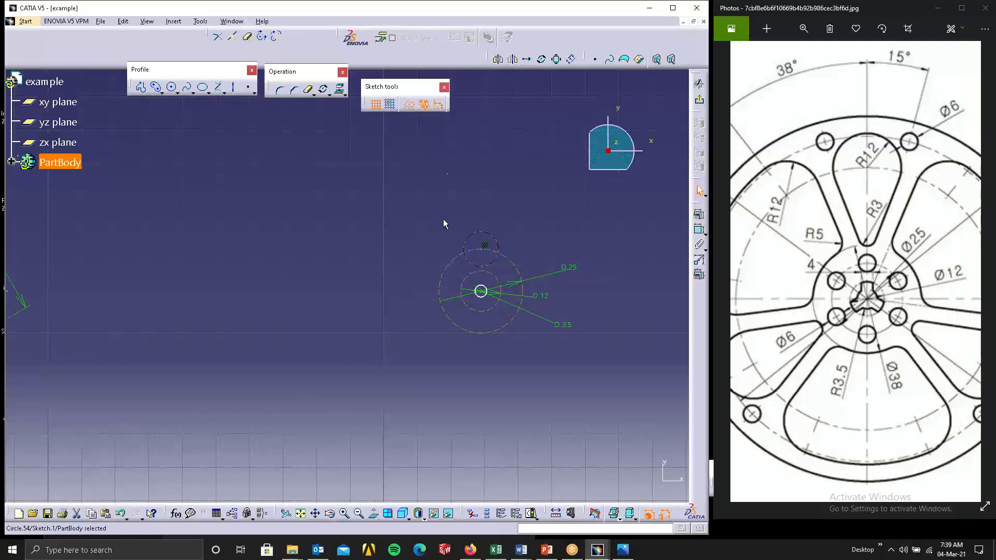
click(408, 104)
click(561, 225)
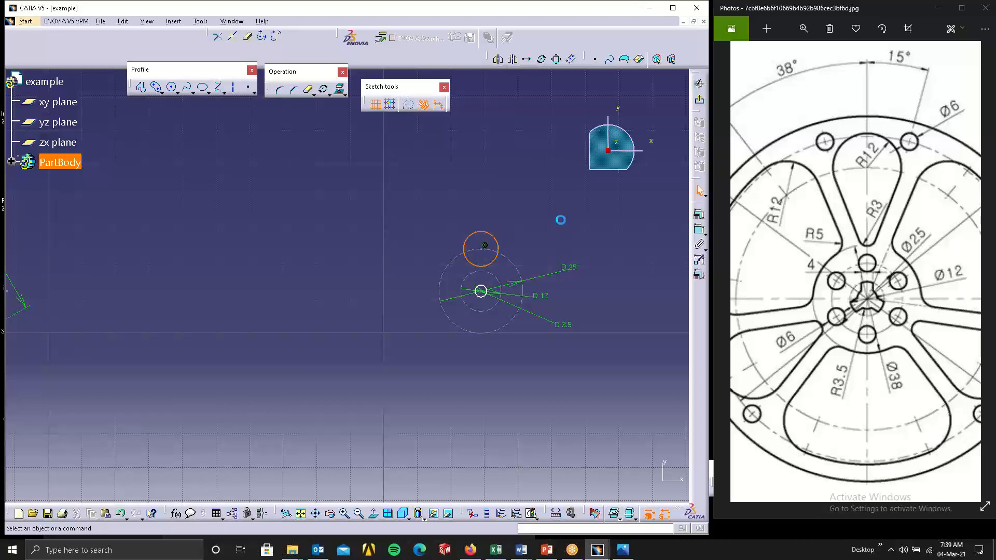
- Dimension the new circle at the top of the pitch circle and set its diameter to 6 mm
click(699, 229)
click(485, 234)
click(518, 223)
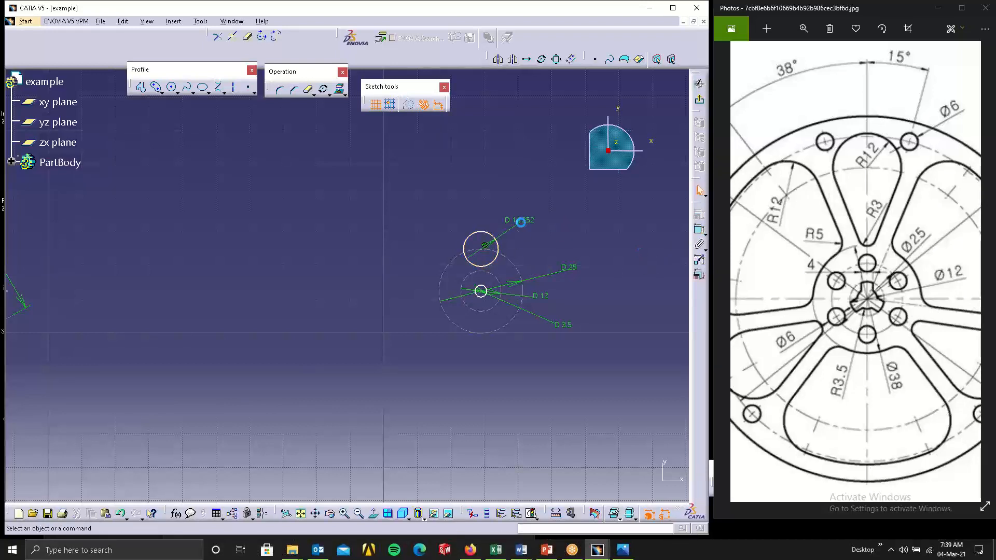
double_click(521, 226)
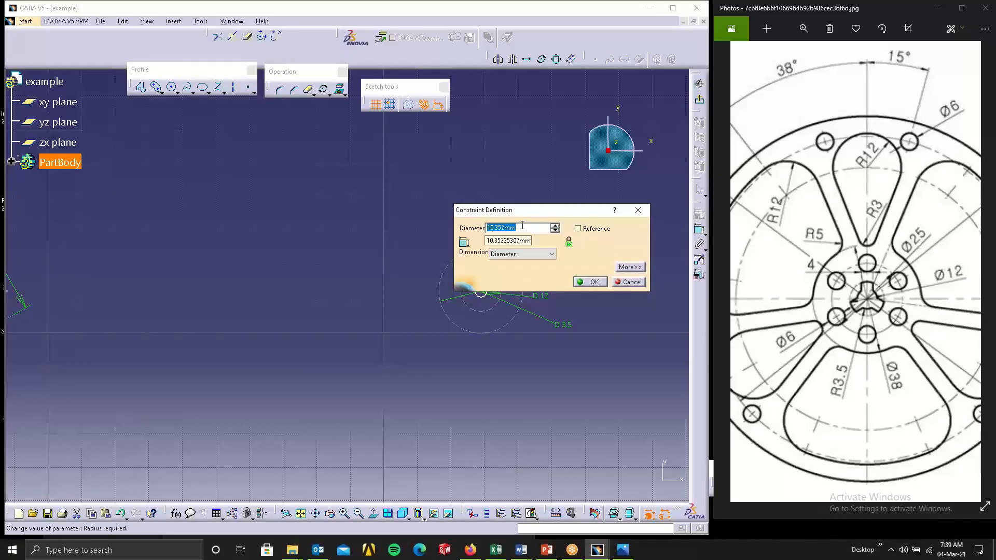
text(6)
key(Return)
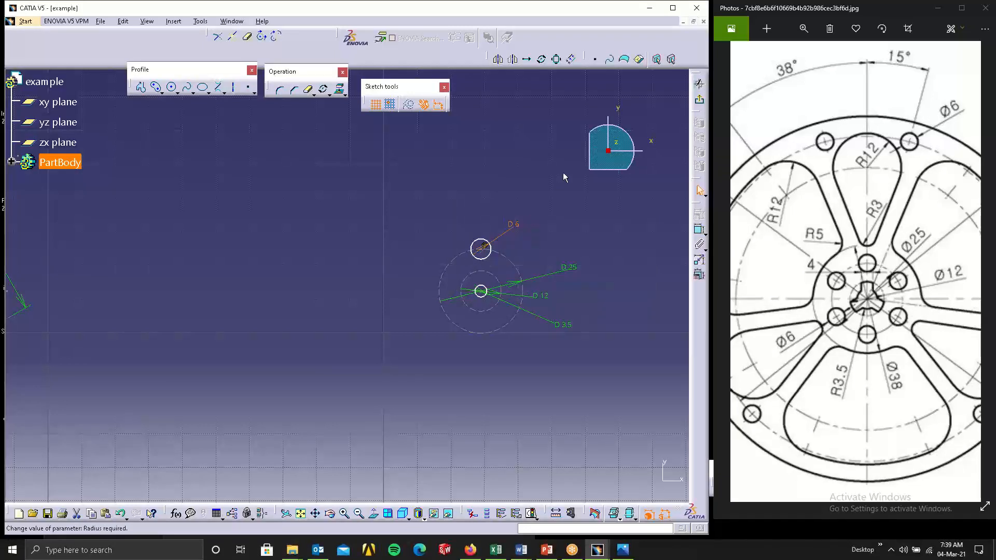
- Duplicate the 6 mm circle by rotation about the concentric centre with 5 instances at an angle of 360/6 degrees
click(483, 254)
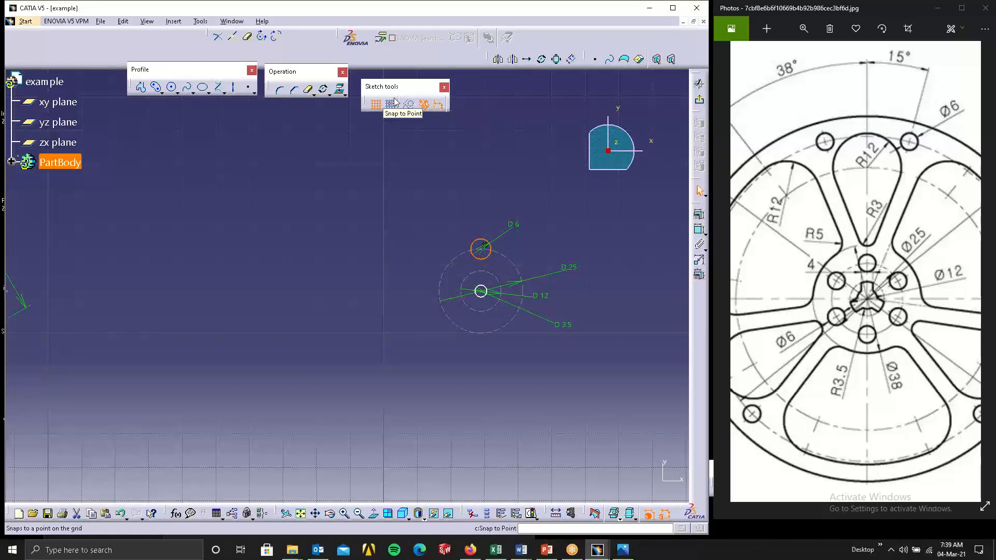
click(324, 90)
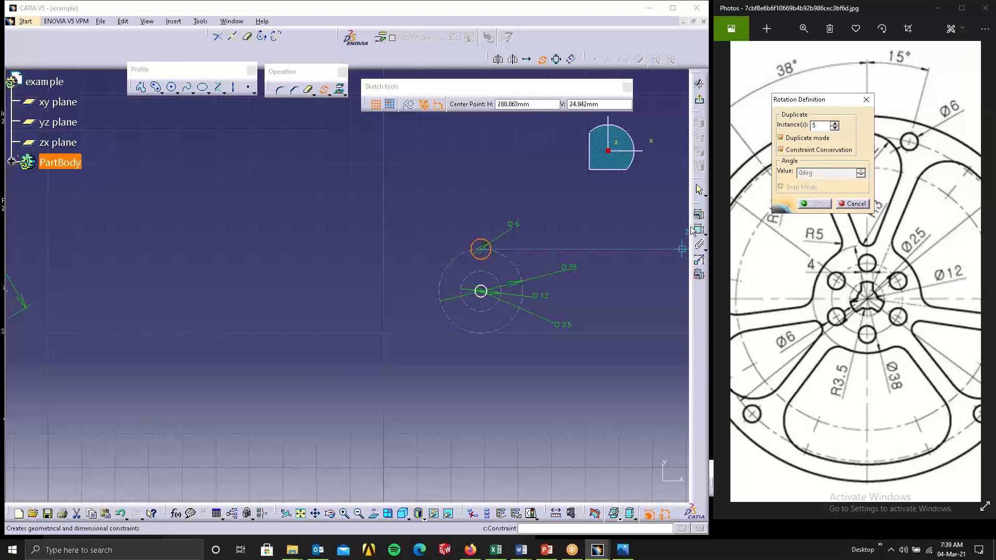
click(481, 292)
click(485, 251)
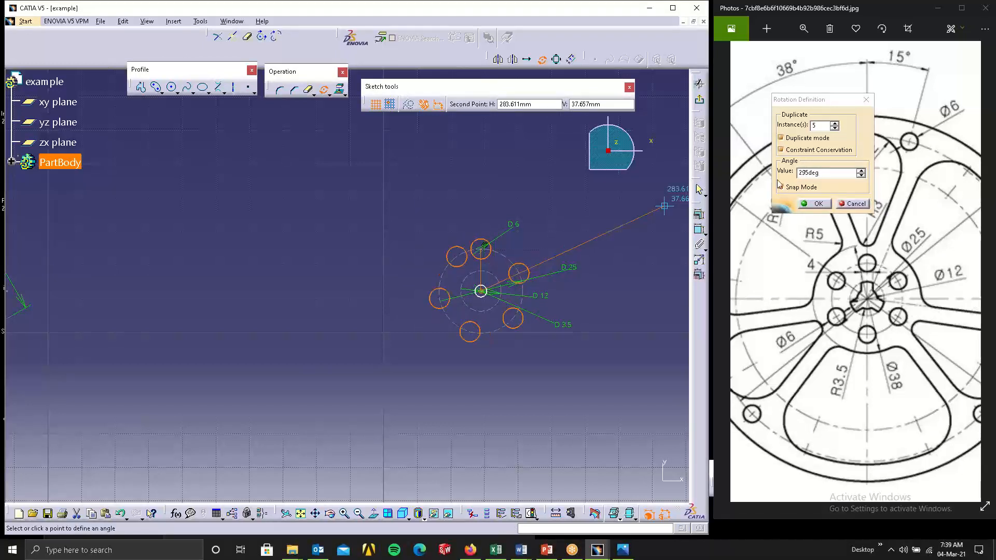
click(797, 172)
text(360/6)
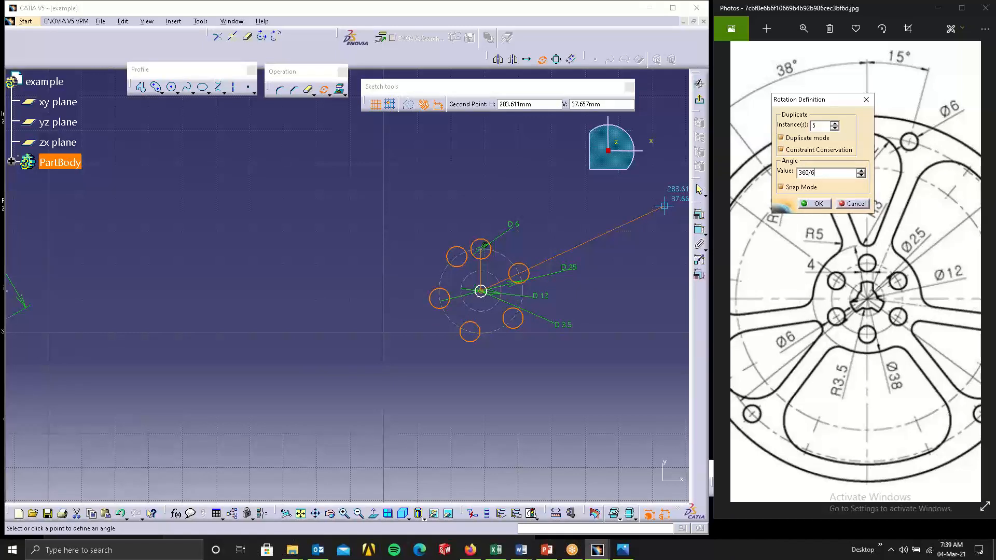
click(814, 203)
click(593, 204)
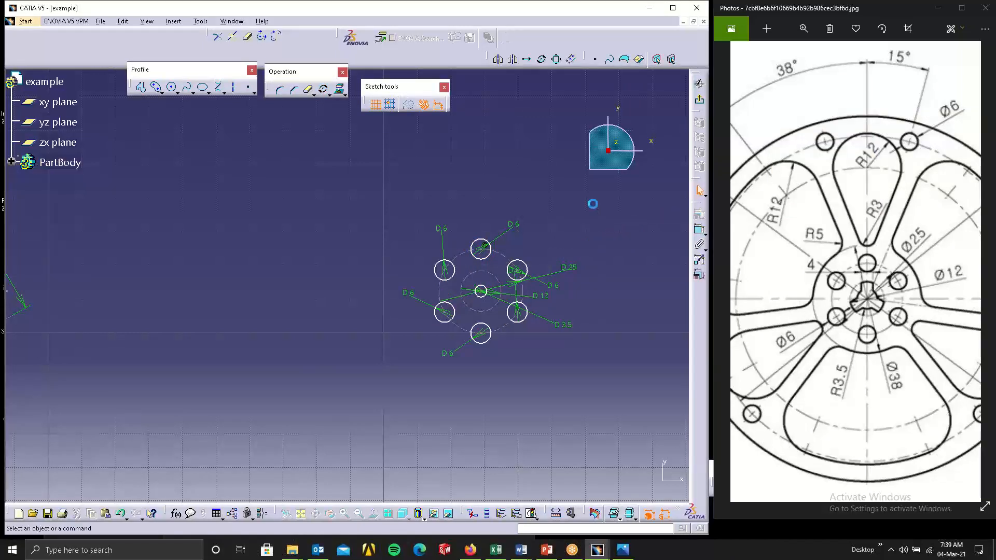
middle_drag(509, 333, 558, 185)
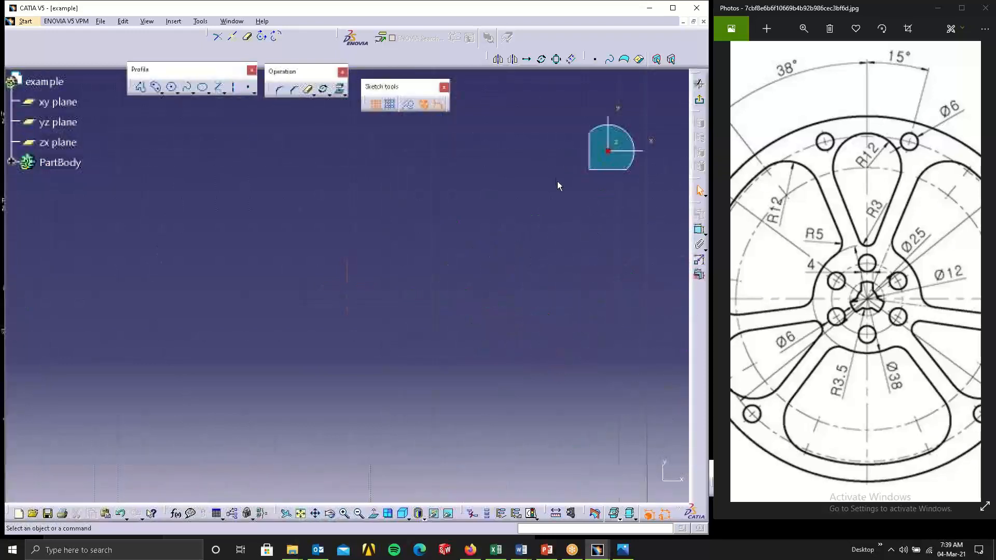
- Draw a tall centred rectangle about 1.3 mm wide on the centre of the hub circles, extending beyond the inner circle
mouse_move(677, 335)
middle_down()
mouse_move(591, 391)
mouse_move(27, 197)
mouse_move(73, 327)
mouse_move(132, 339)
middle_up()
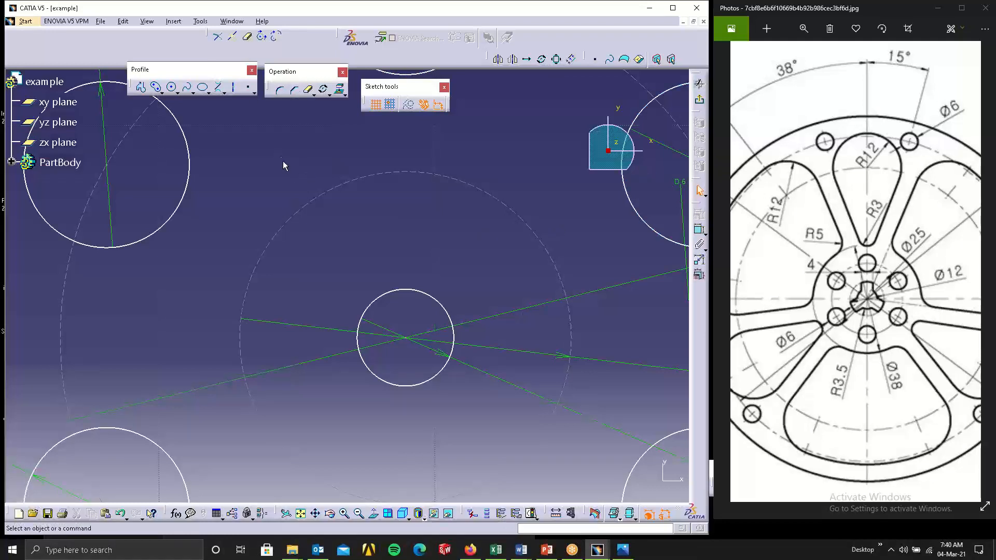
click(160, 91)
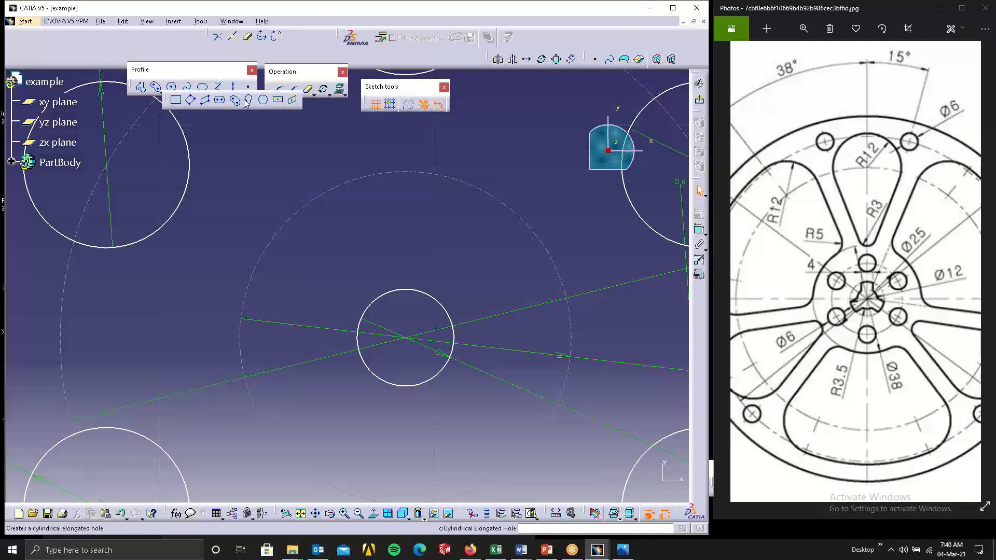
click(277, 106)
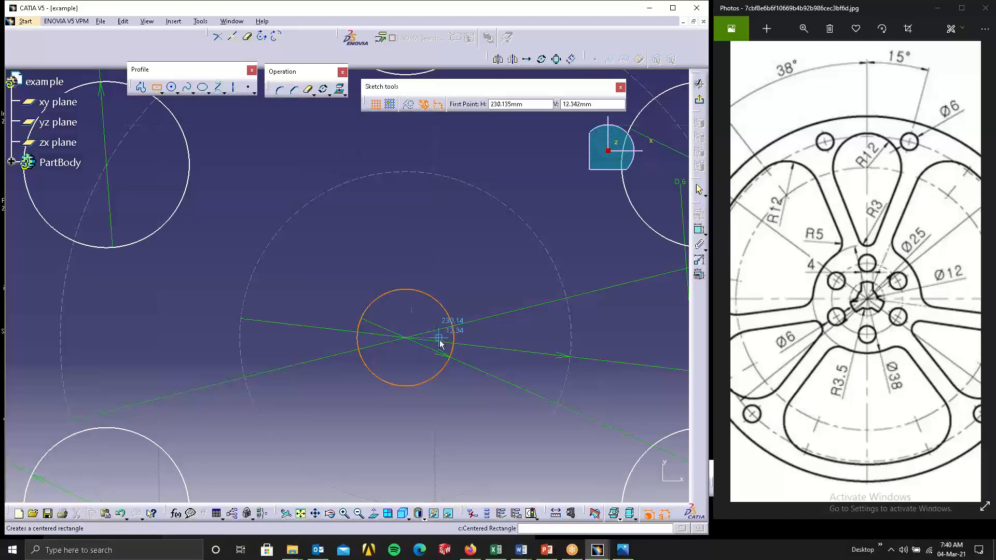
click(405, 338)
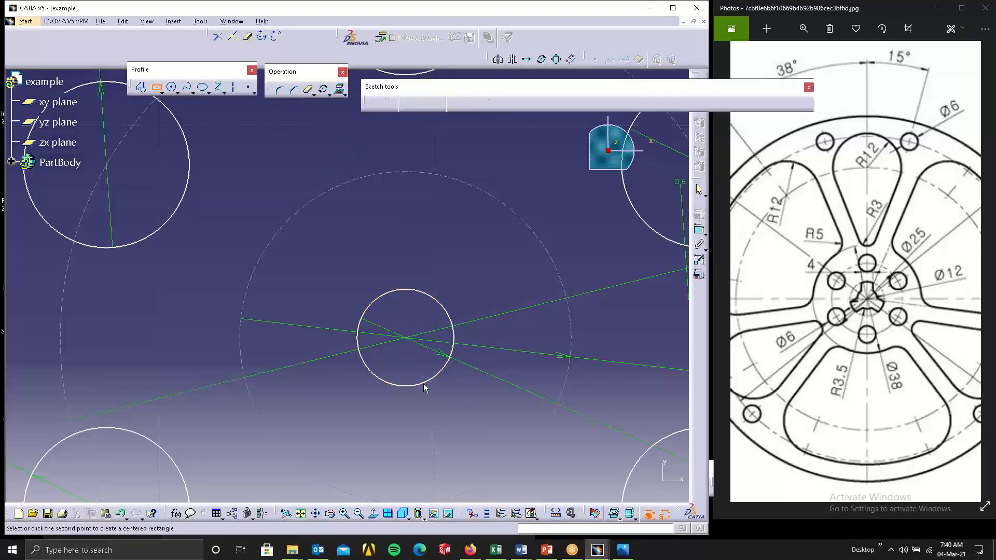
click(423, 430)
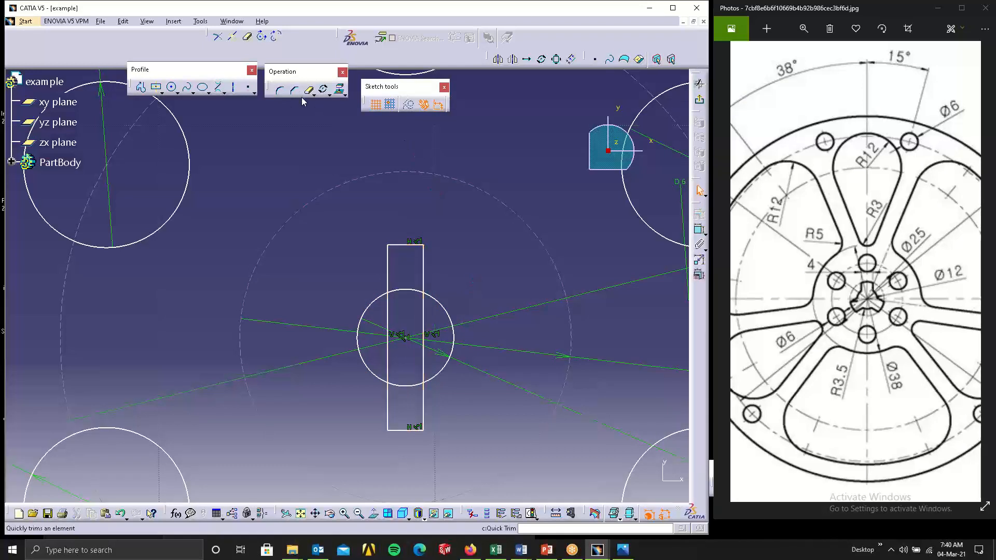
- Dimension the distance between the rectangle's two vertical sides and set its width to 4 mm
click(698, 232)
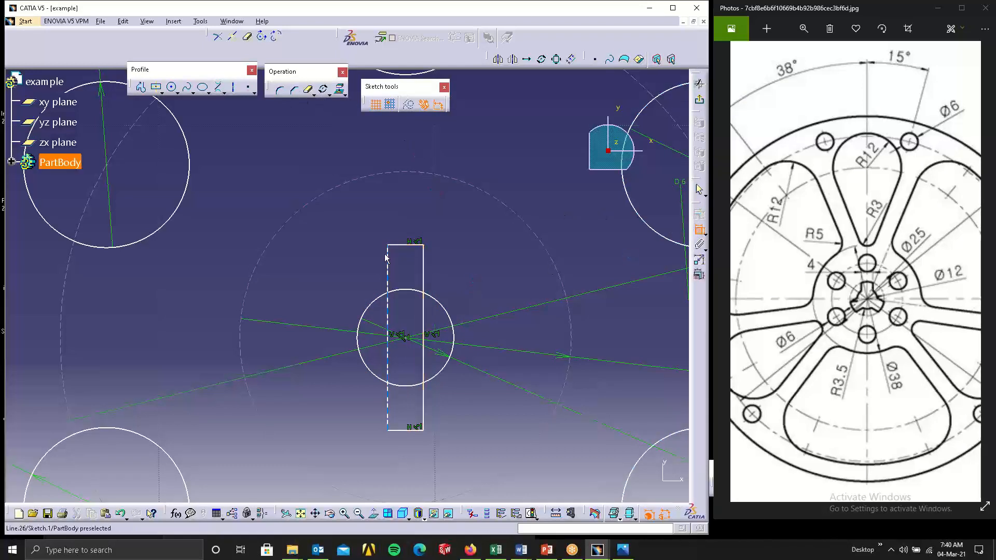
click(388, 266)
click(423, 270)
click(423, 194)
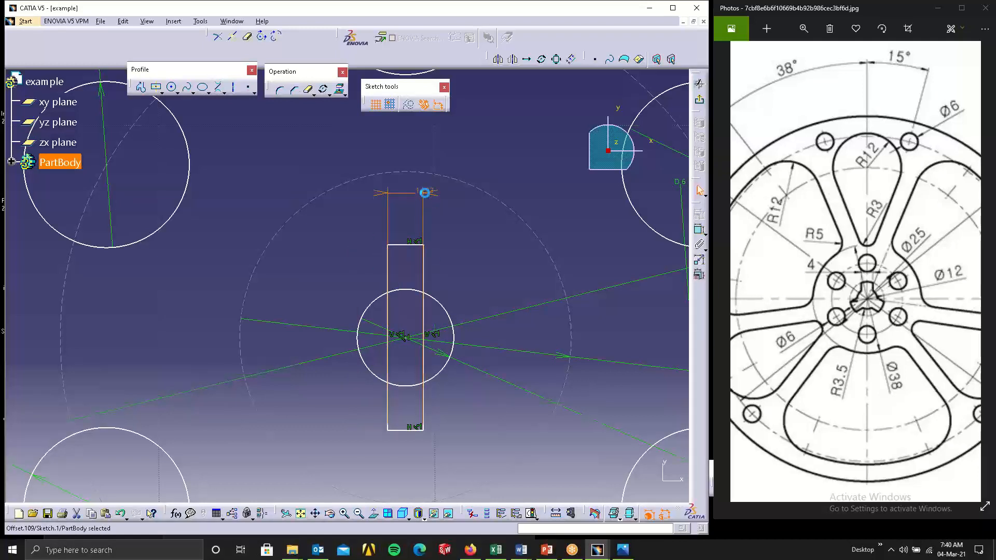
double_click(425, 193)
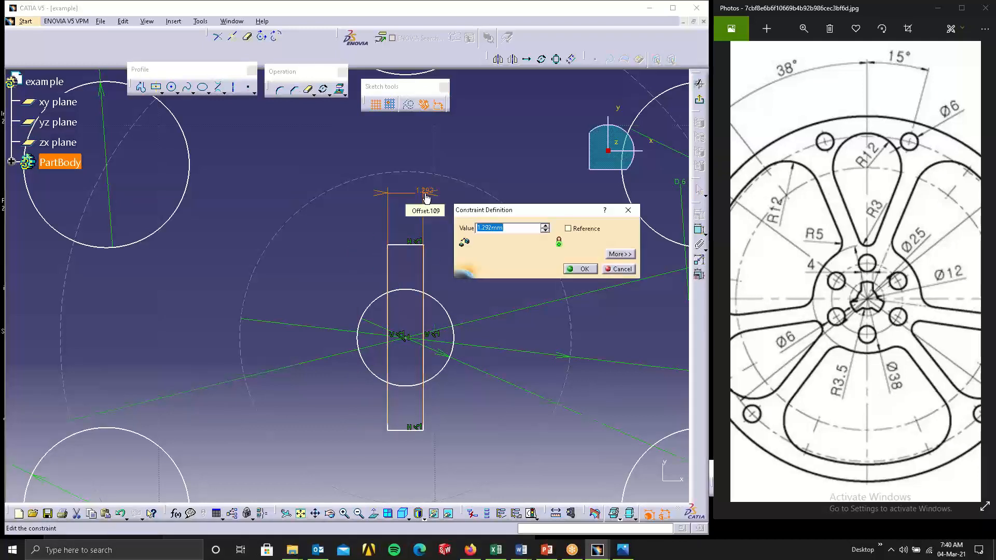
text(4)
key(Return)
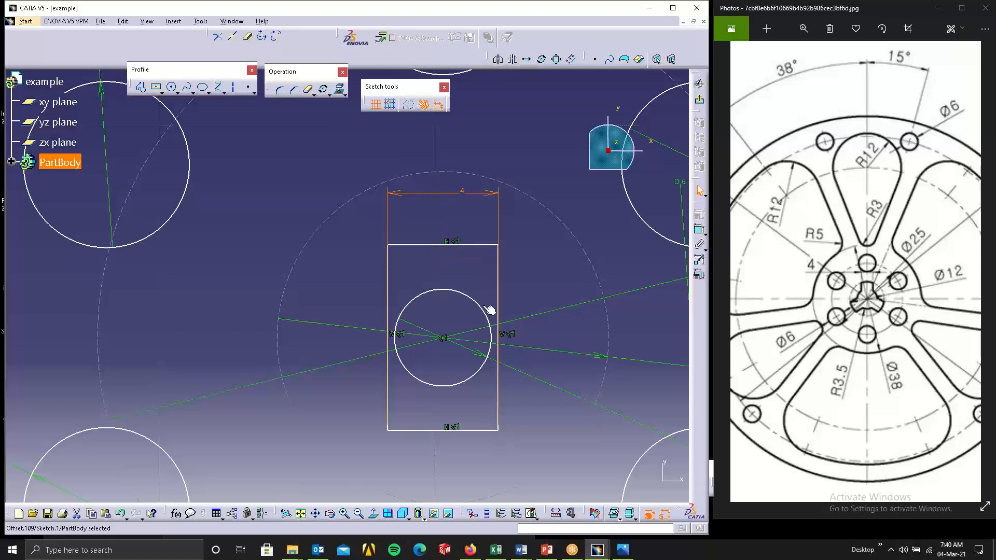
- Correct the inner hub circle's diameter to match the R3.5 given in the reference drawing
mouse_move(527, 260)
middle_down()
mouse_move(318, 216)
mouse_move(180, 87)
mouse_move(265, 164)
mouse_move(278, 154)
middle_up()
mouse_move(504, 264)
middle_down()
mouse_move(311, 223)
mouse_move(279, 192)
middle_up()
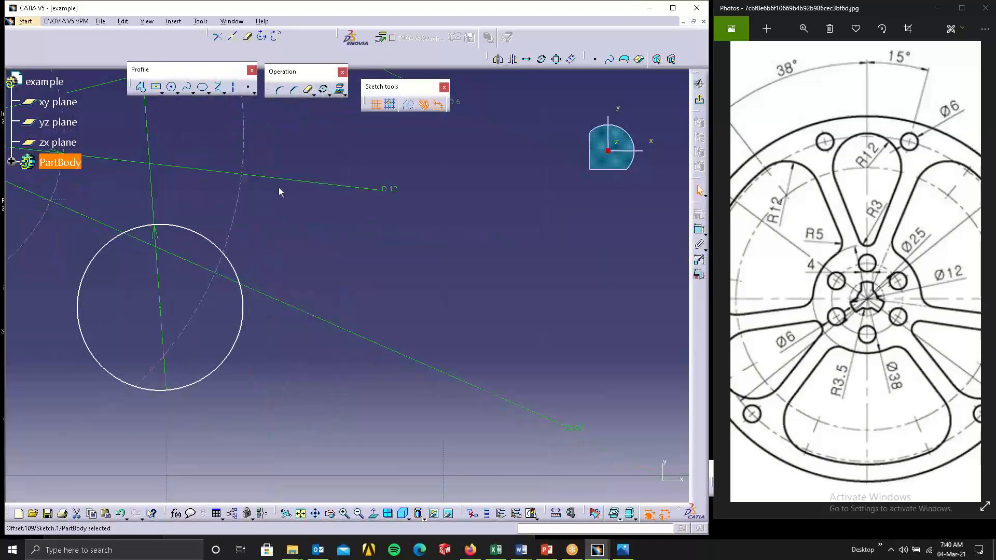
double_click(580, 429)
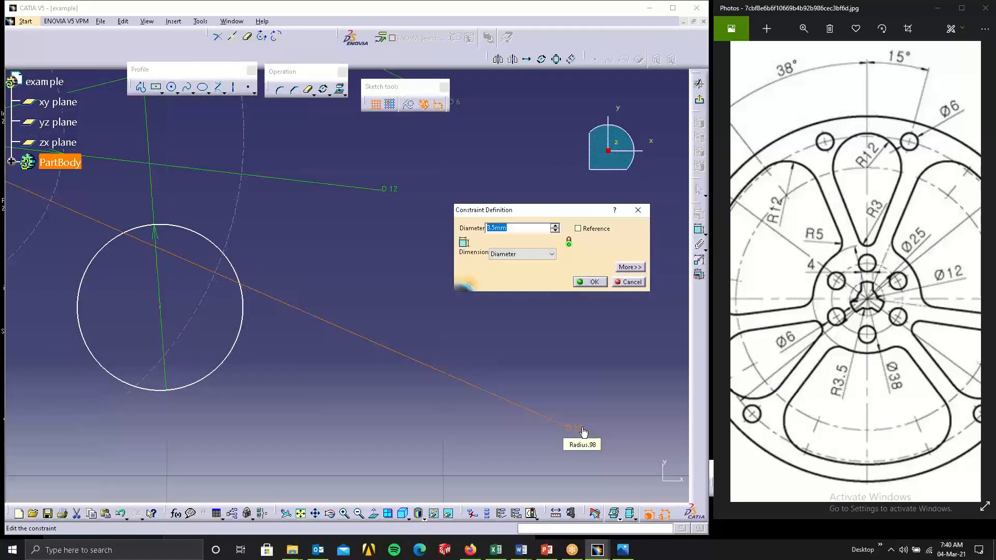
key(Return)
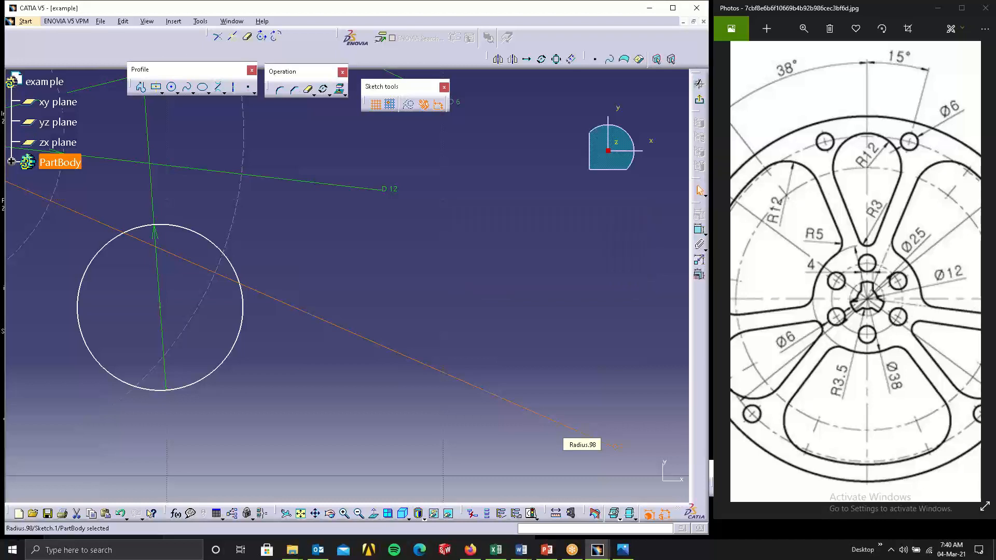
mouse_move(454, 273)
middle_down()
mouse_move(534, 331)
mouse_move(565, 401)
middle_up()
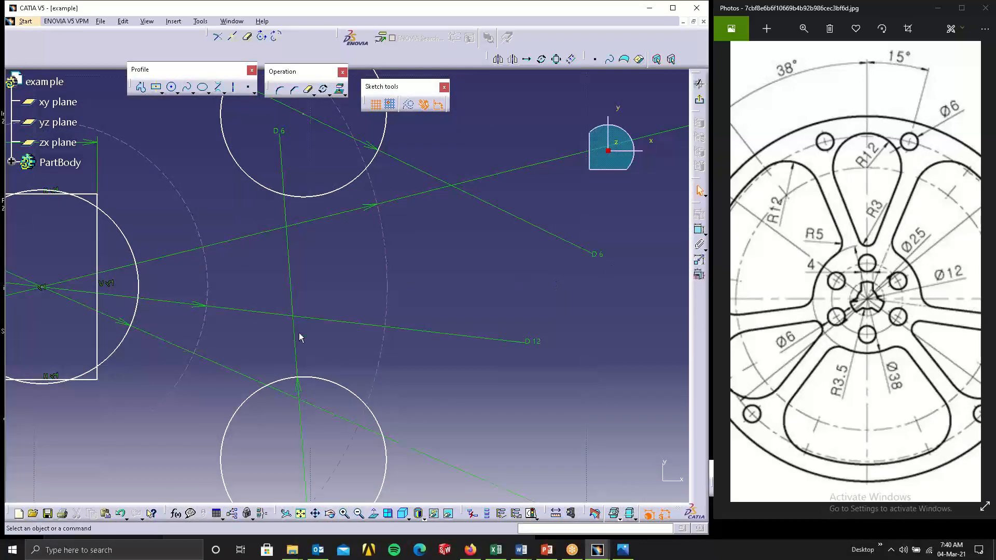
mouse_move(299, 337)
middle_down()
mouse_move(407, 355)
mouse_move(529, 311)
middle_up()
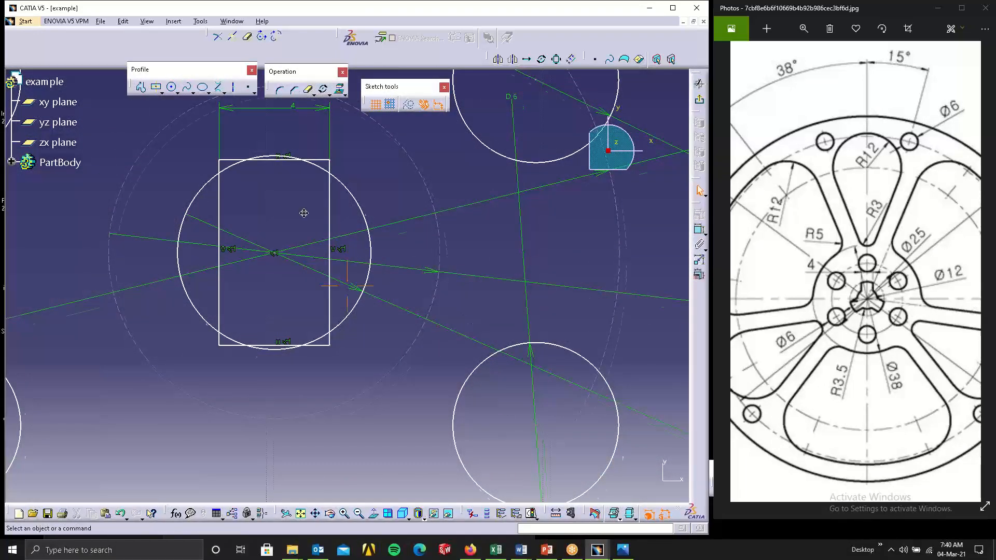
middle_drag(303, 214, 334, 281)
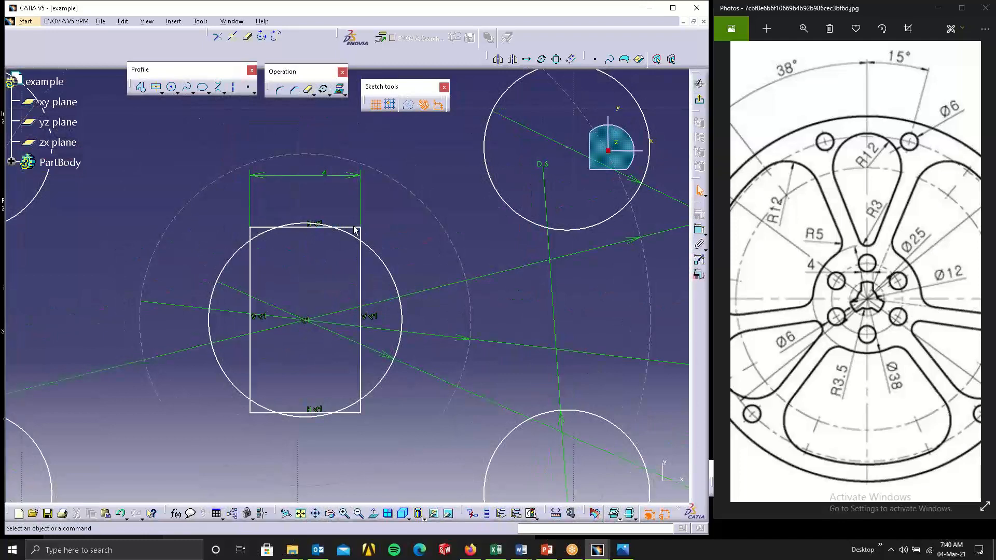
click(362, 228)
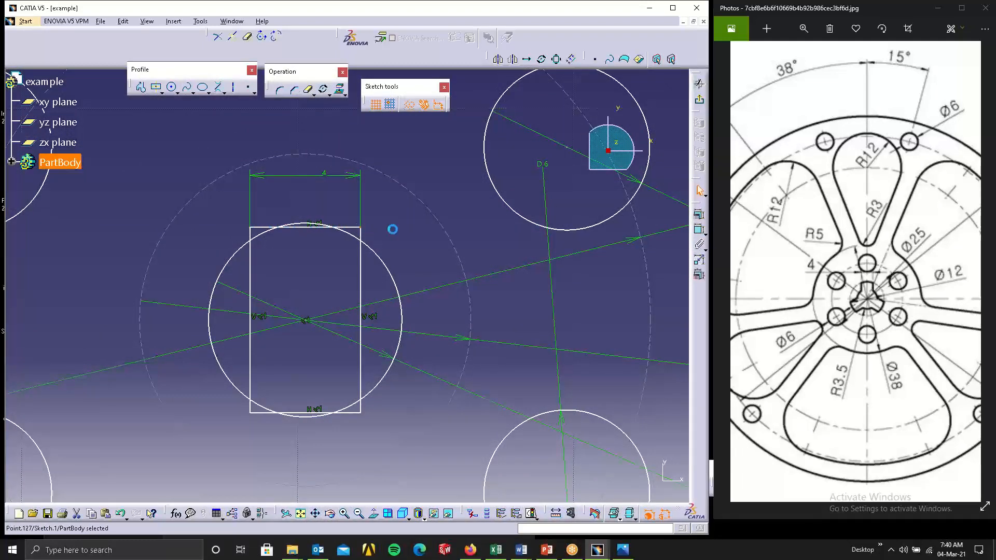
ctrl+click(403, 184)
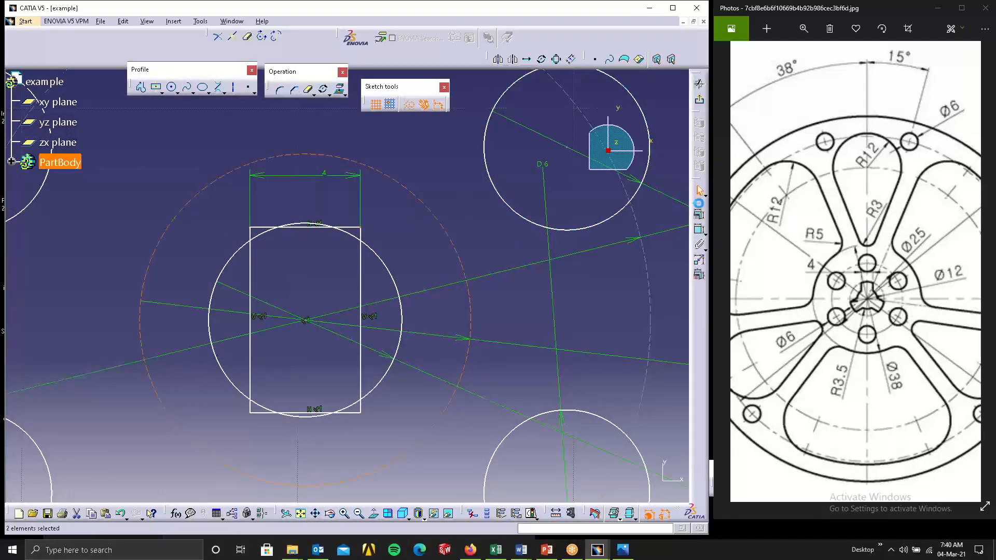
click(698, 203)
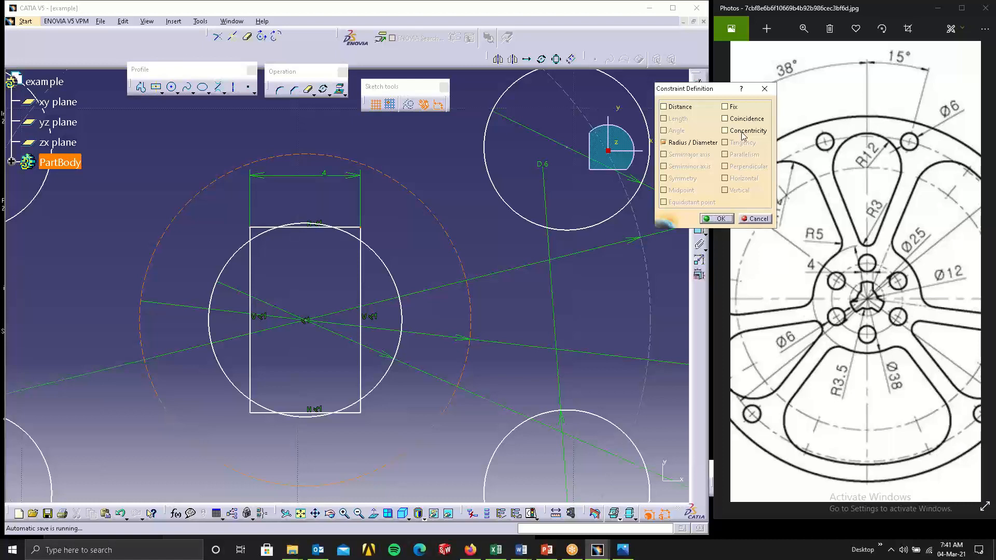
click(755, 219)
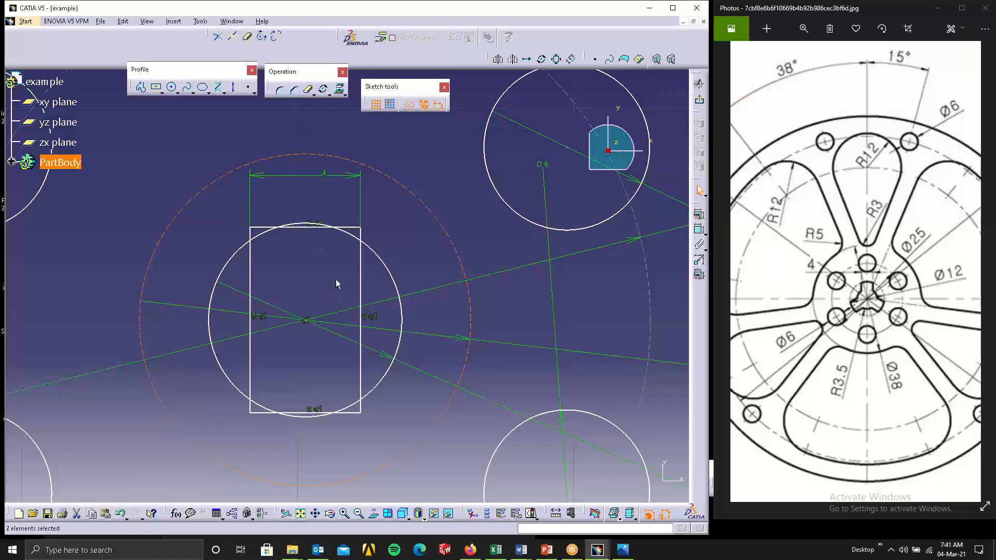
- Apply a tangency constraint between the rectangle's top edge and the 12 mm construction circle
click(303, 226)
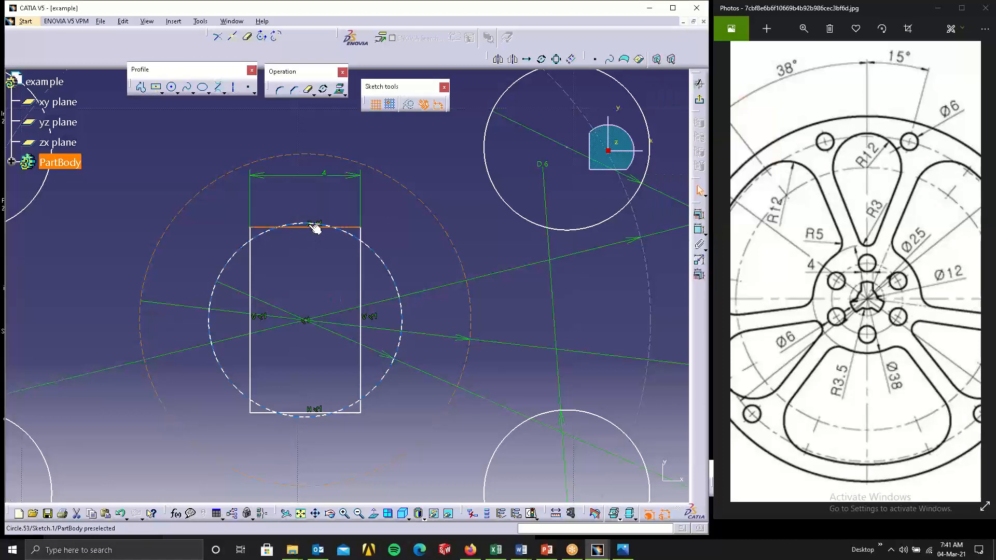
ctrl+click(387, 170)
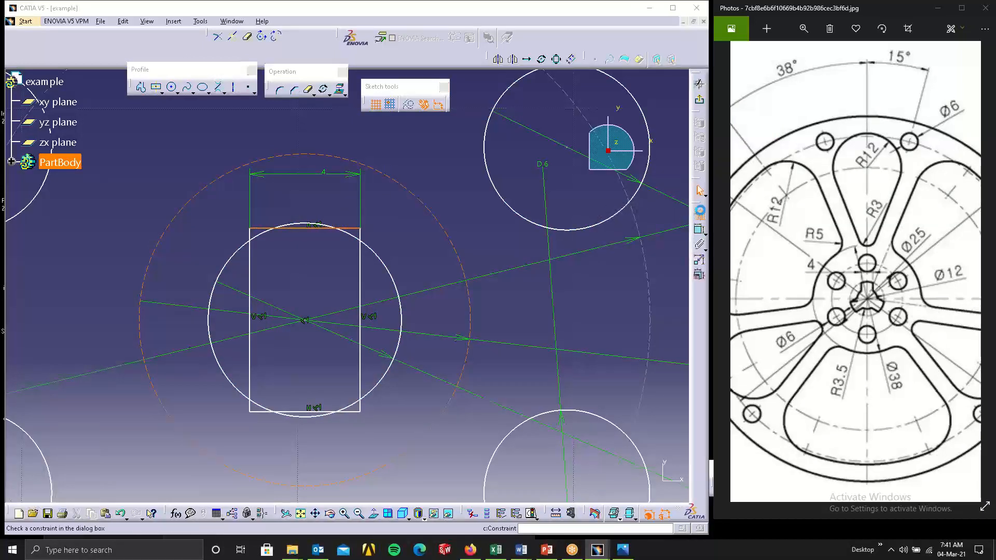
click(699, 214)
click(725, 142)
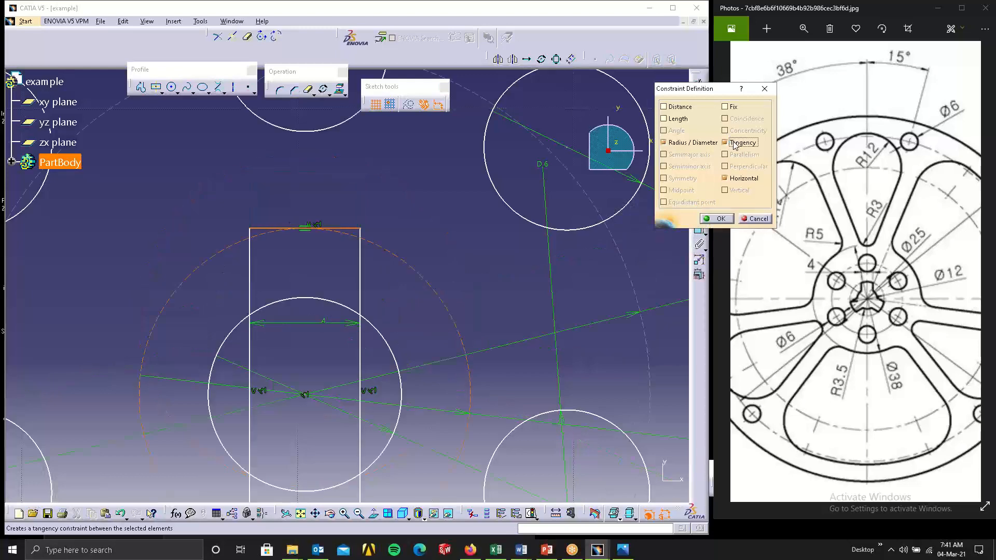
click(717, 217)
- Quick-trim the rectangle's bottom edge and the lower parts of its sides outside the inner hub circle
scroll(349, 414, down, 3)
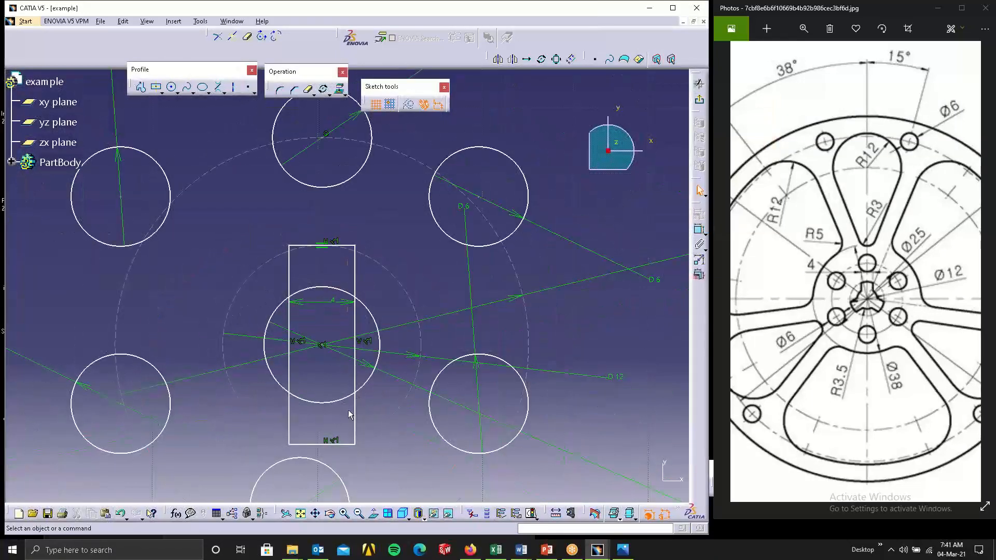
middle_drag(349, 414, 393, 296)
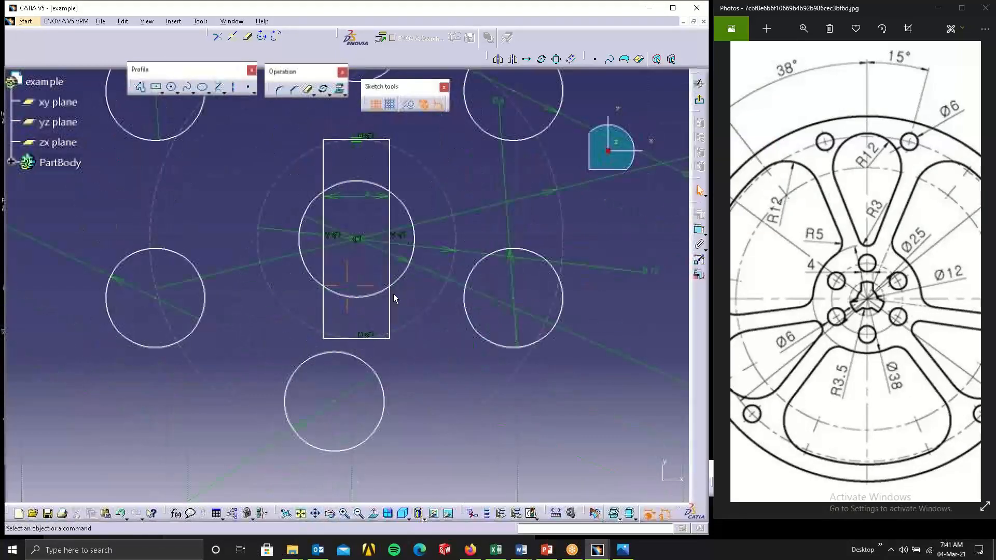
click(310, 91)
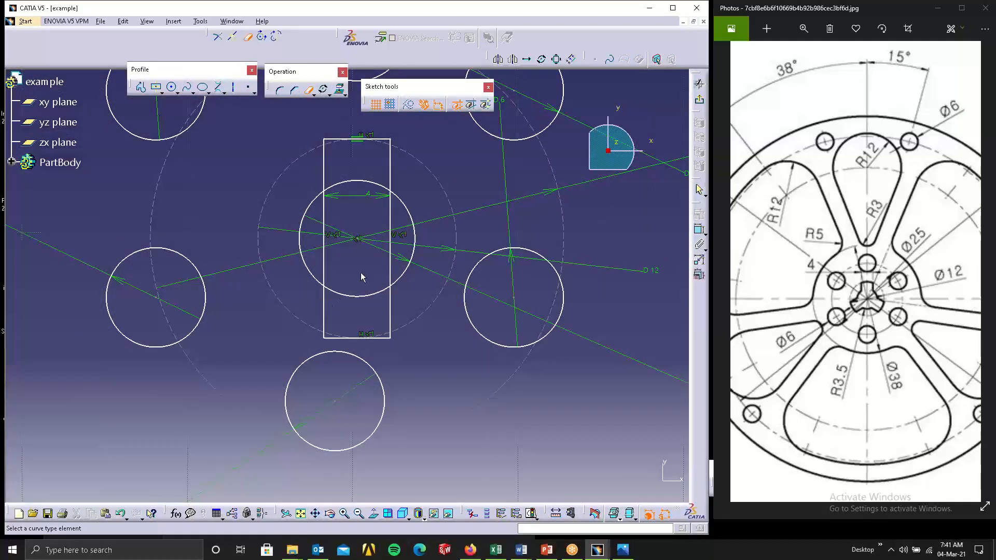
click(329, 305)
mouse_move(334, 294)
middle_down()
mouse_move(300, 231)
mouse_move(242, 201)
middle_up()
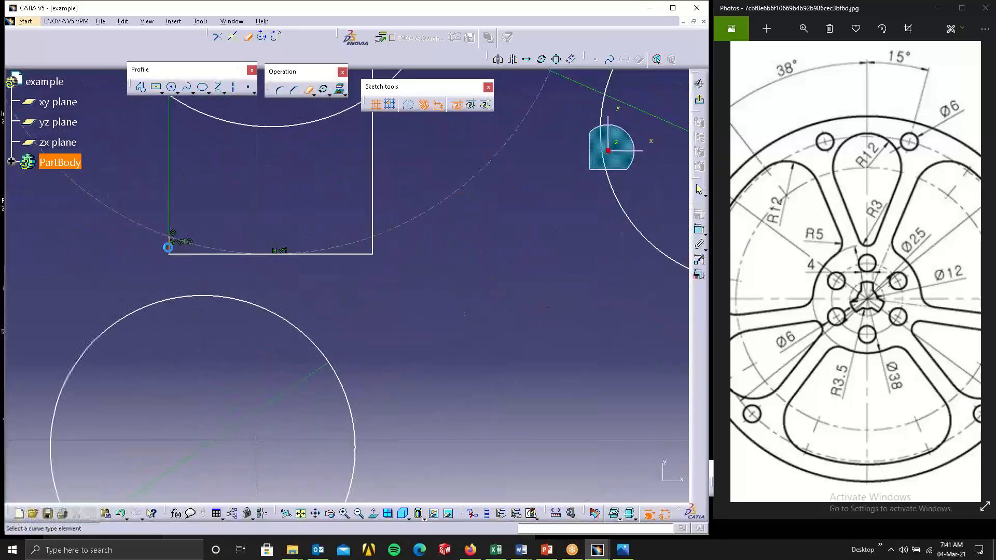
click(168, 247)
click(191, 254)
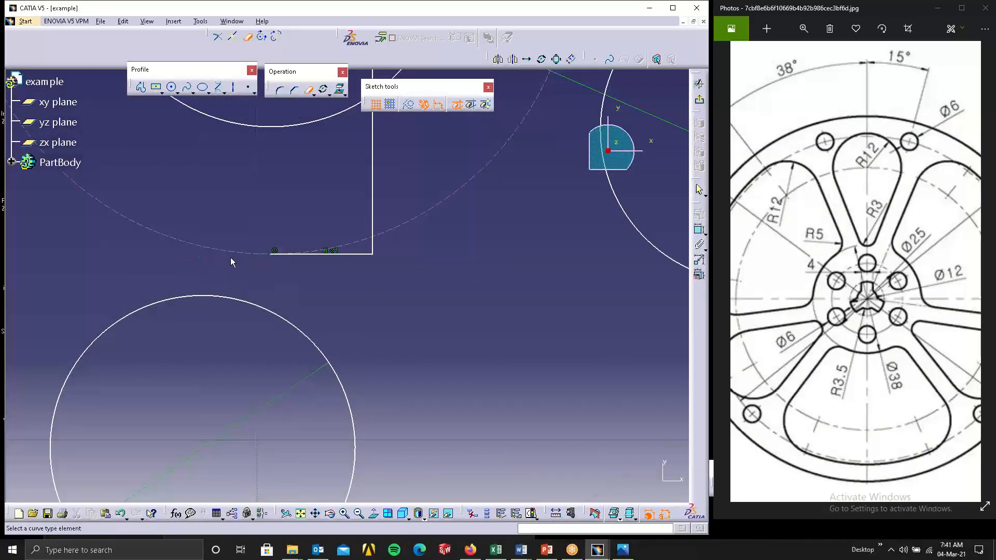
click(357, 254)
click(372, 244)
click(376, 204)
- Quick-trim the rectangle's side segments inside the inner hub circle and the circle's upper arc between them
mouse_move(379, 204)
middle_down()
mouse_move(406, 289)
mouse_move(412, 415)
middle_up()
click(310, 278)
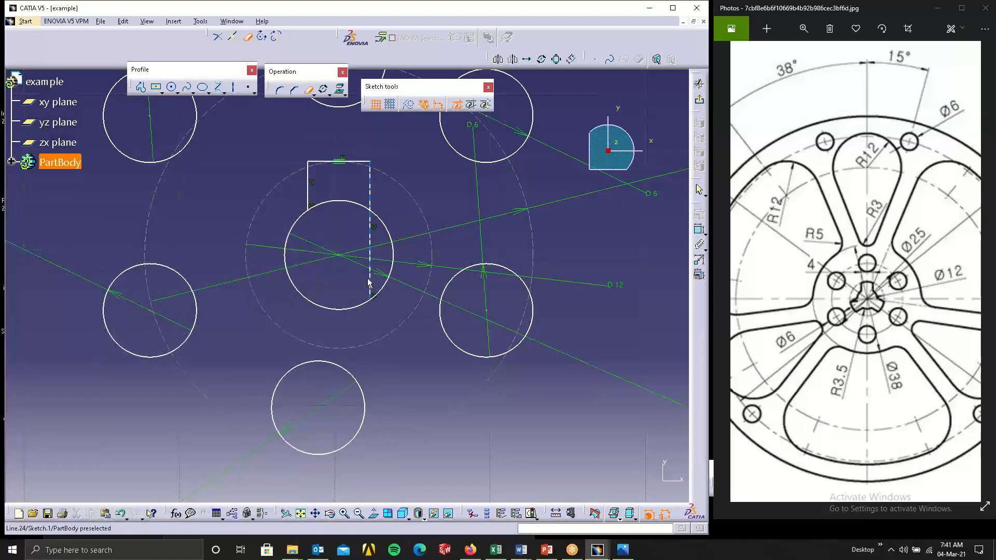
click(371, 279)
click(358, 206)
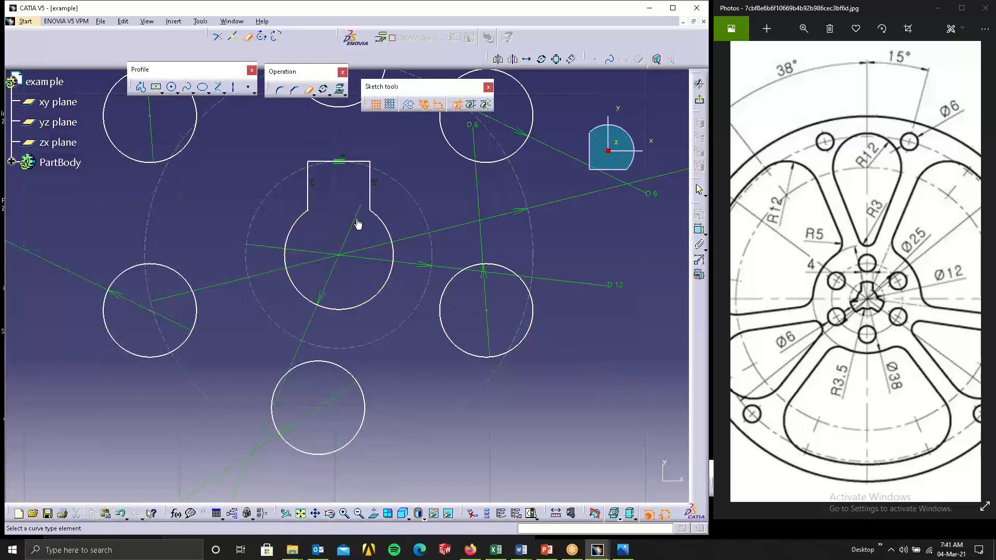
click(309, 90)
- Convert the 12 mm construction circle back into a standard element
mouse_move(283, 131)
mouse_down()
mouse_move(425, 237)
mouse_move(402, 224)
mouse_move(394, 233)
mouse_up()
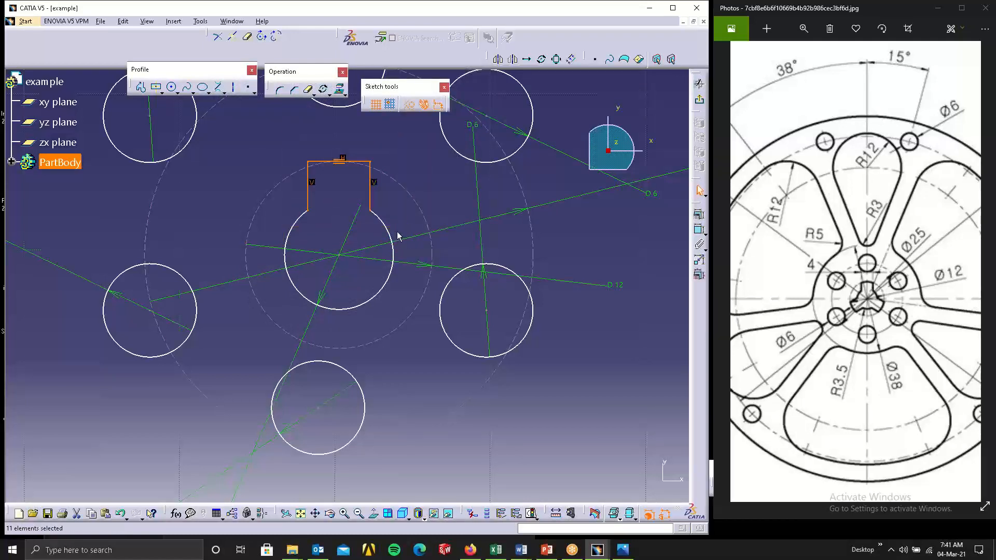
click(391, 147)
click(397, 181)
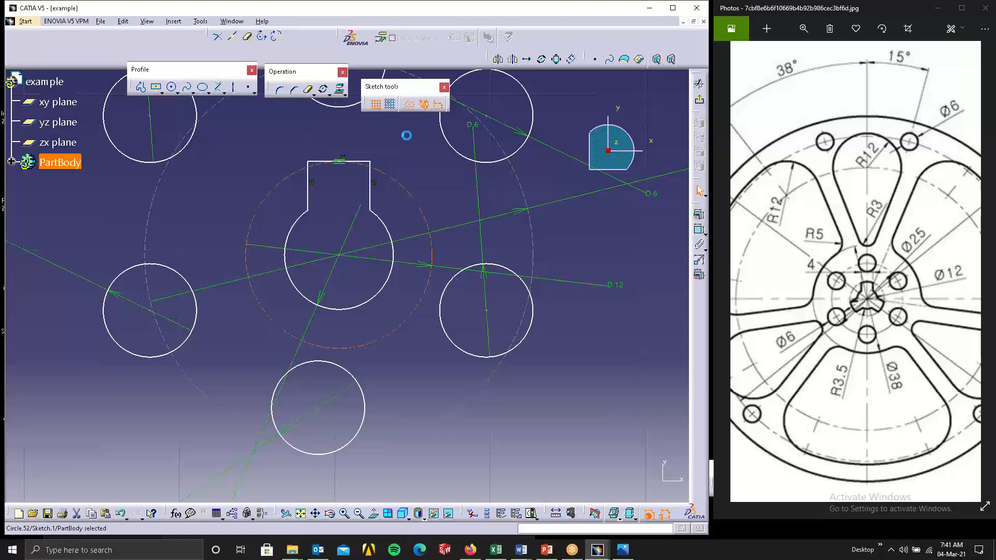
click(412, 106)
click(341, 138)
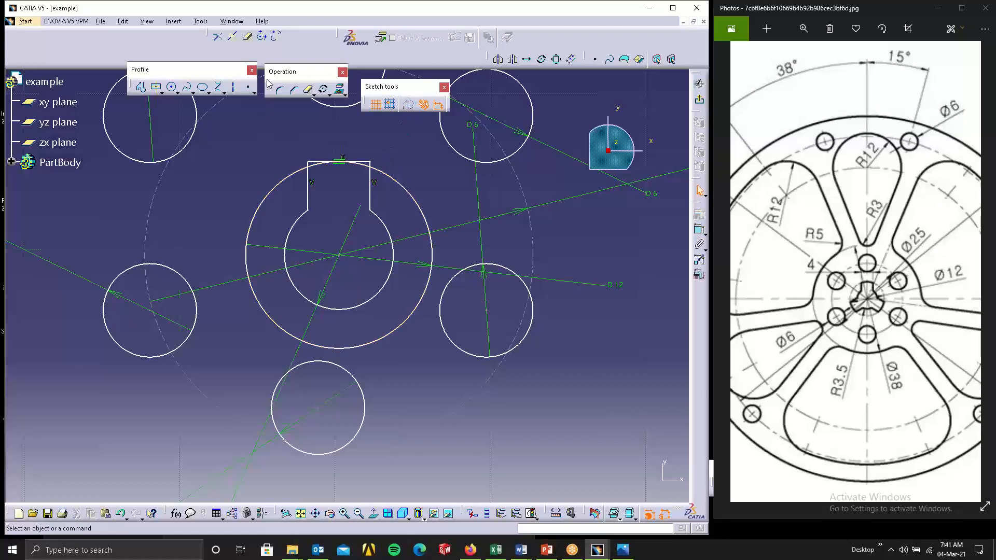
- Quick-trim the rectangle's top edge and the ends of both sides that extend beyond the 12 mm circle
click(308, 91)
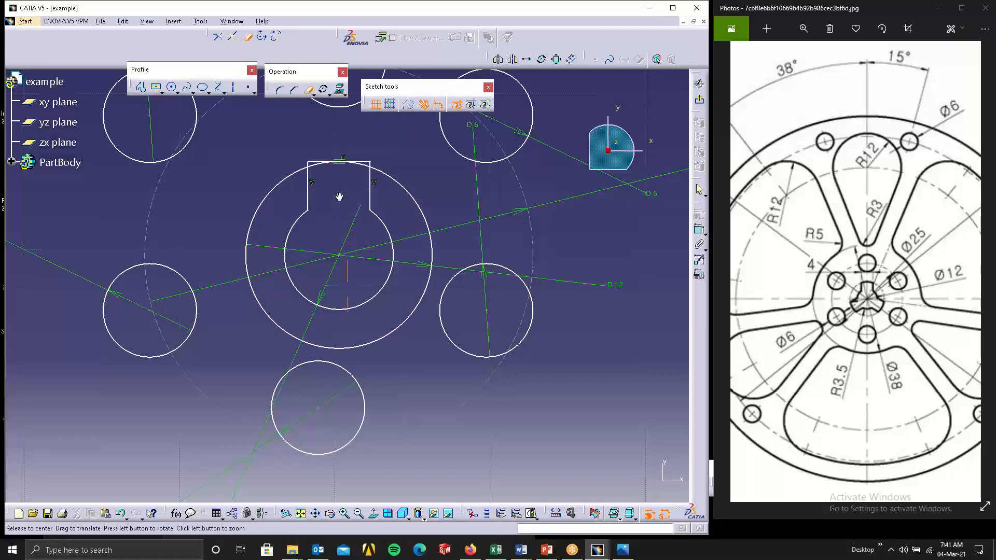
mouse_move(340, 196)
ctrl+middle_down()
mouse_move(349, 124)
mouse_move(333, 453)
ctrl+middle_up()
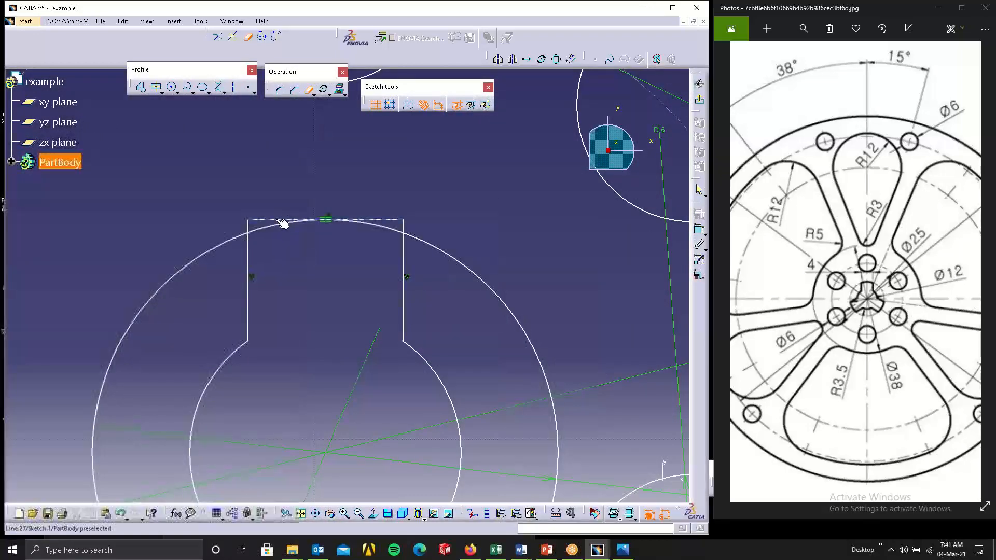
click(274, 219)
click(254, 227)
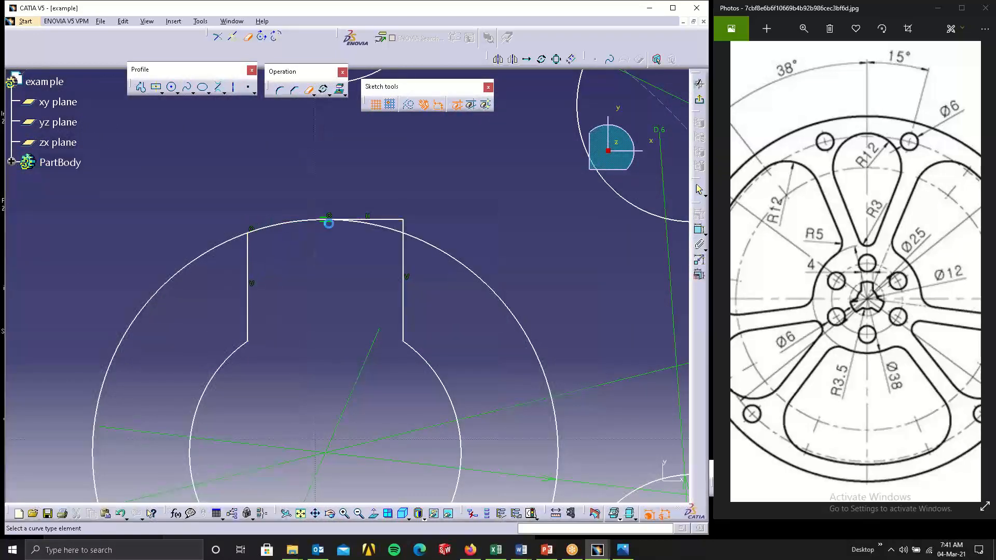
click(385, 220)
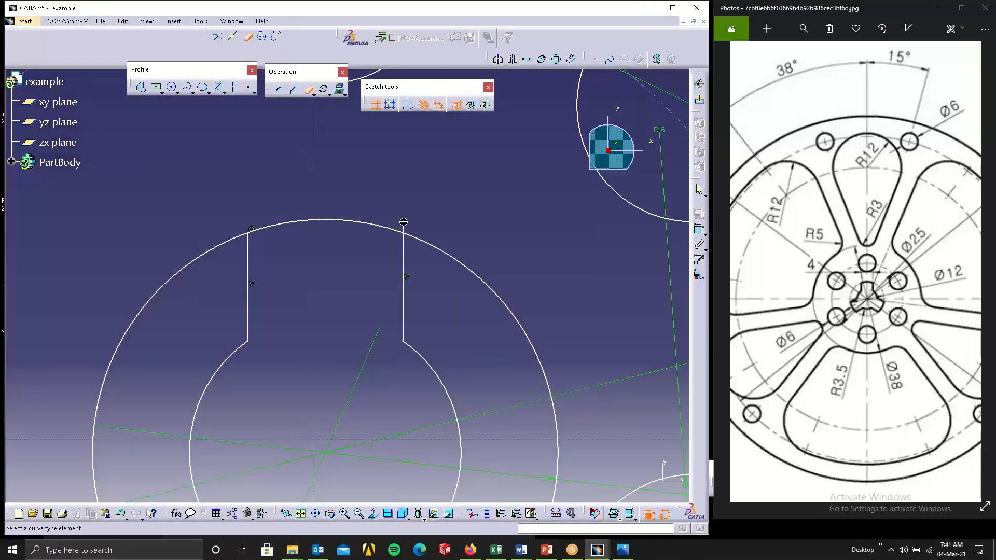
click(405, 225)
- Quick-trim the 12 mm circle outside the slot, keeping only the arc that closes the slot's top
middle_drag(413, 207, 438, 254)
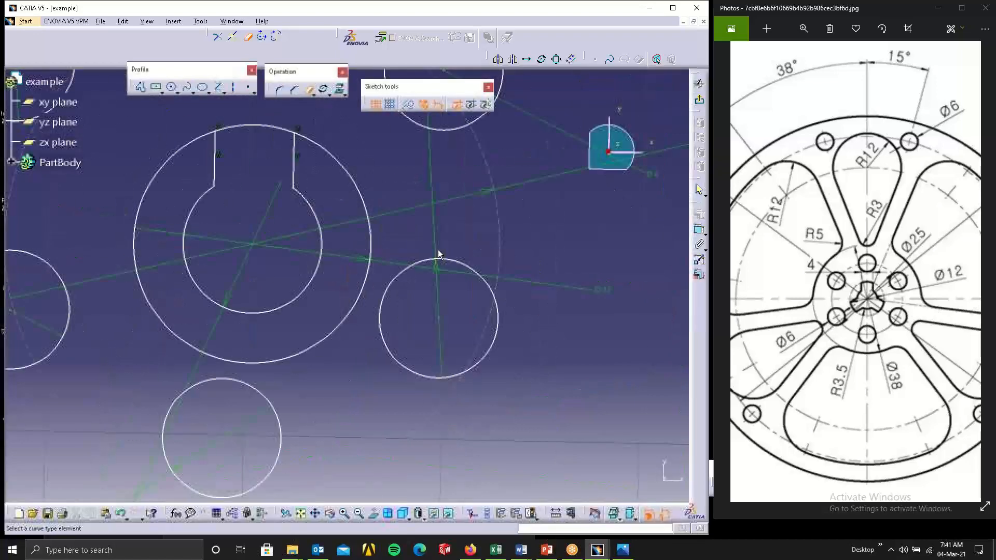
middle_drag(313, 227, 358, 320)
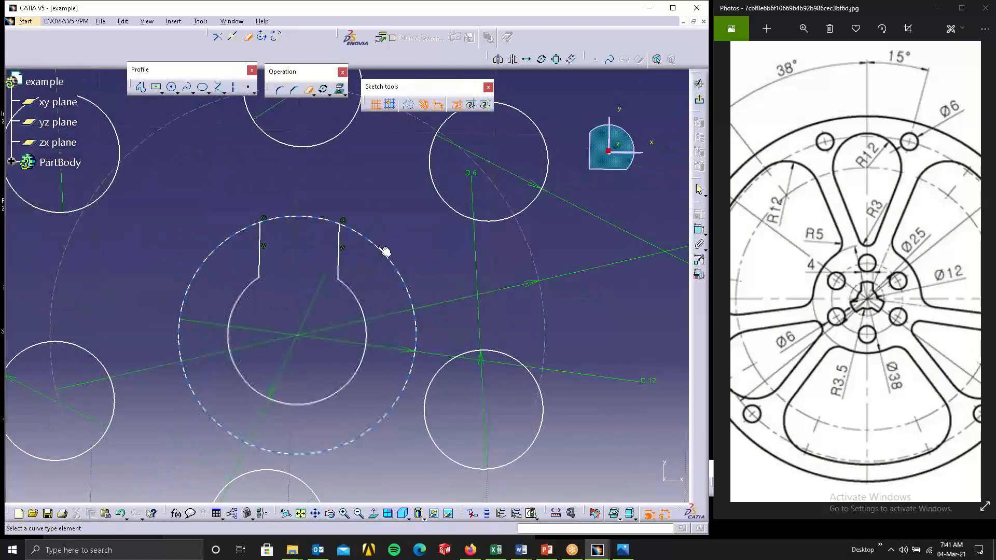
click(382, 253)
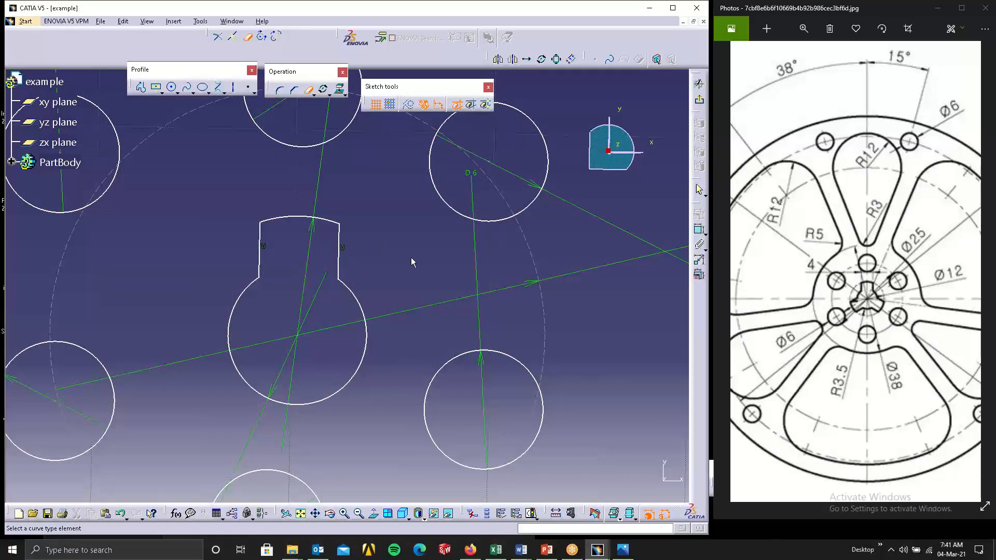
mouse_move(411, 259)
middle_down()
mouse_move(471, 218)
mouse_move(415, 248)
middle_up()
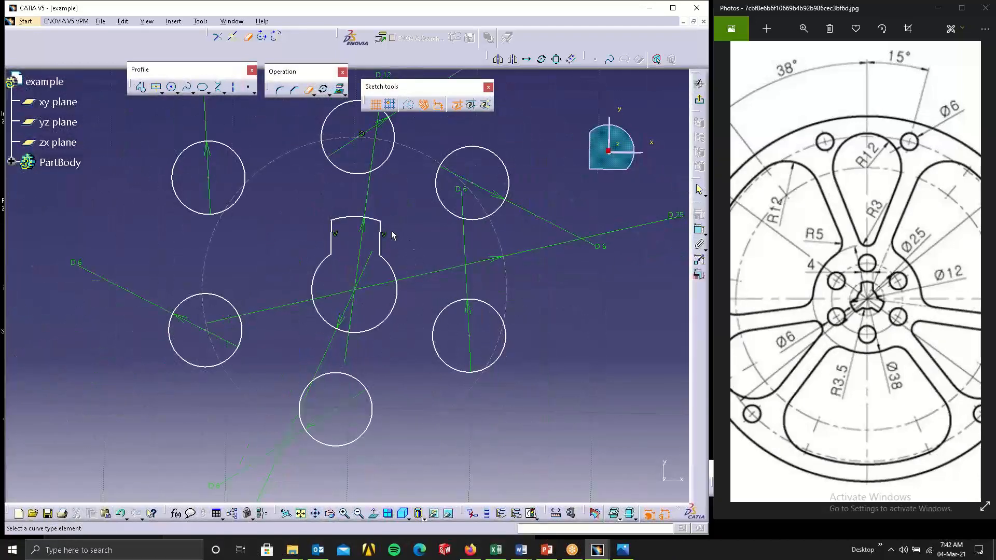
click(310, 90)
- Dimension the slot's width between its two vertical sides, placing the dimension above the slot
click(699, 230)
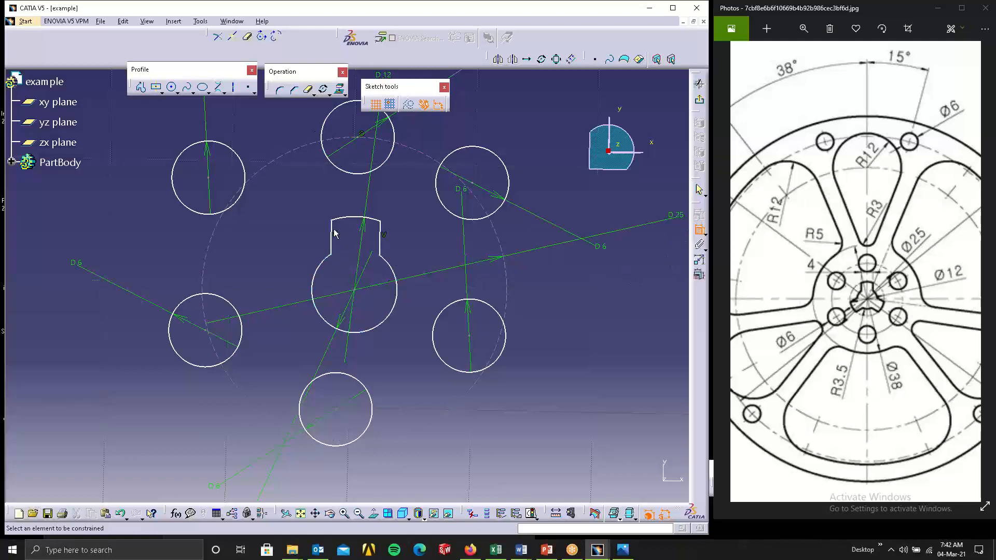
click(333, 234)
click(381, 238)
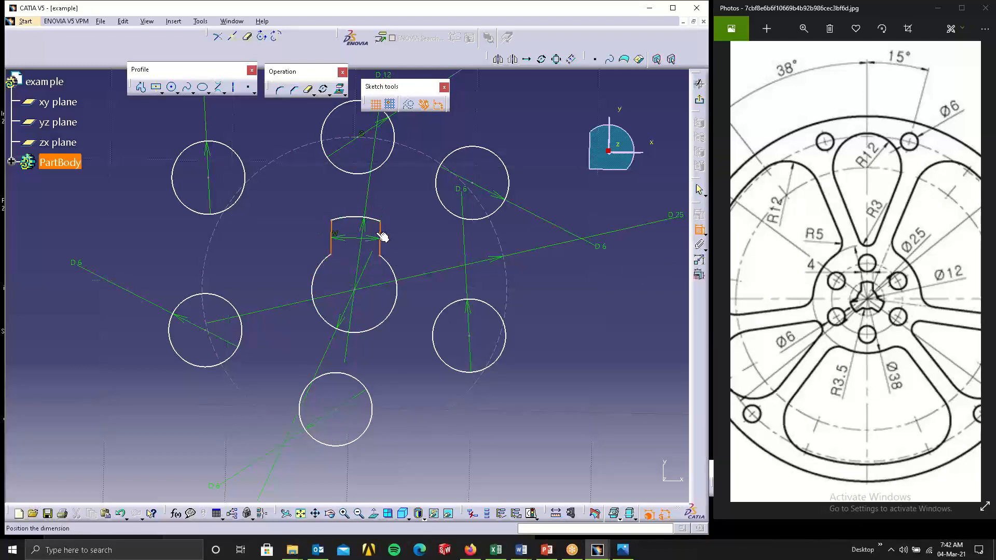
click(386, 204)
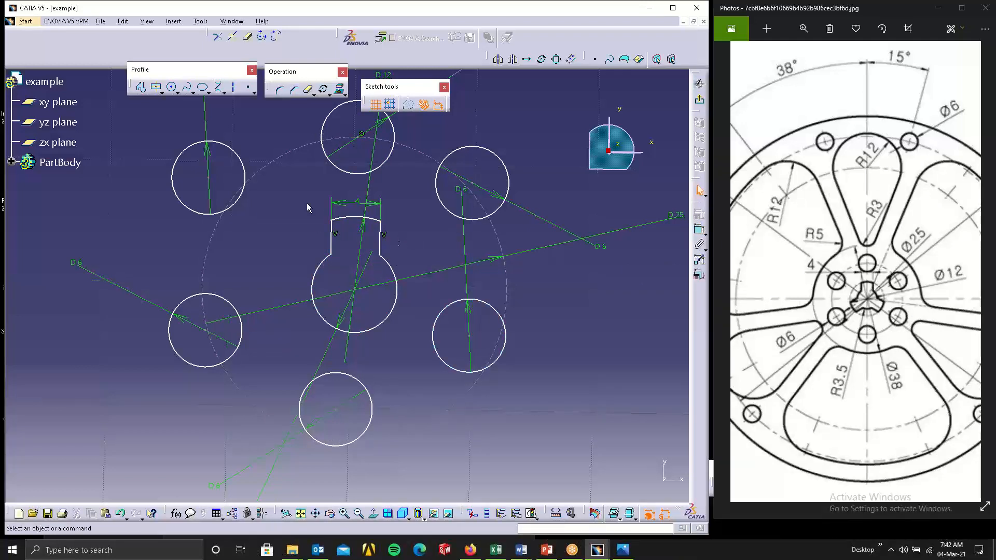
- Rotate the slot outline about the hub centre in duplicate mode with 2 instances at an angle of 360/3 degrees
drag(307, 208, 407, 257)
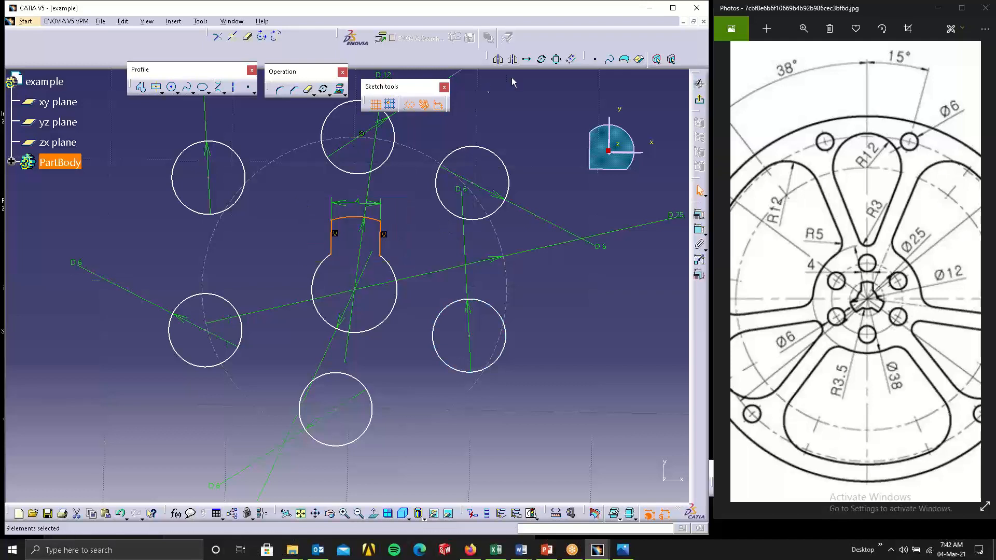
click(541, 58)
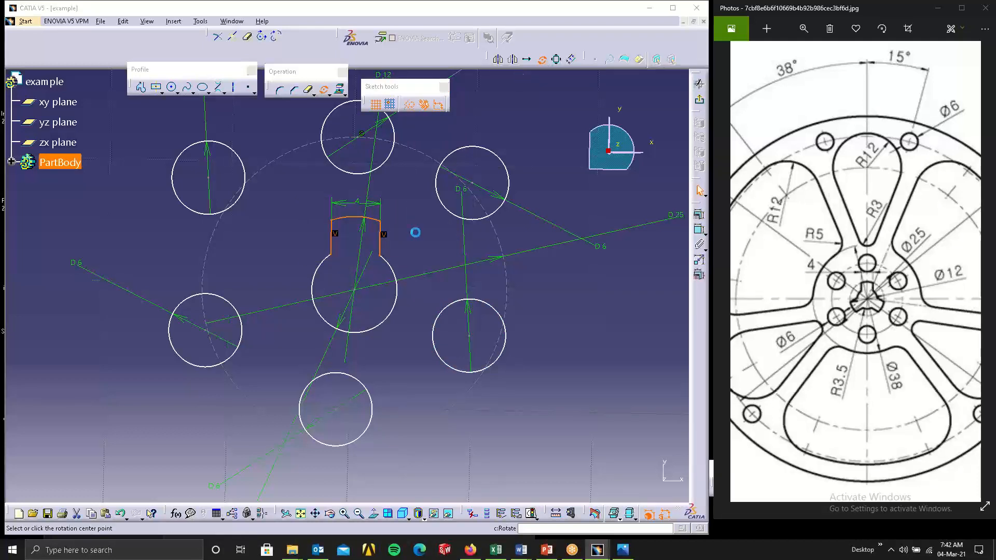
click(355, 290)
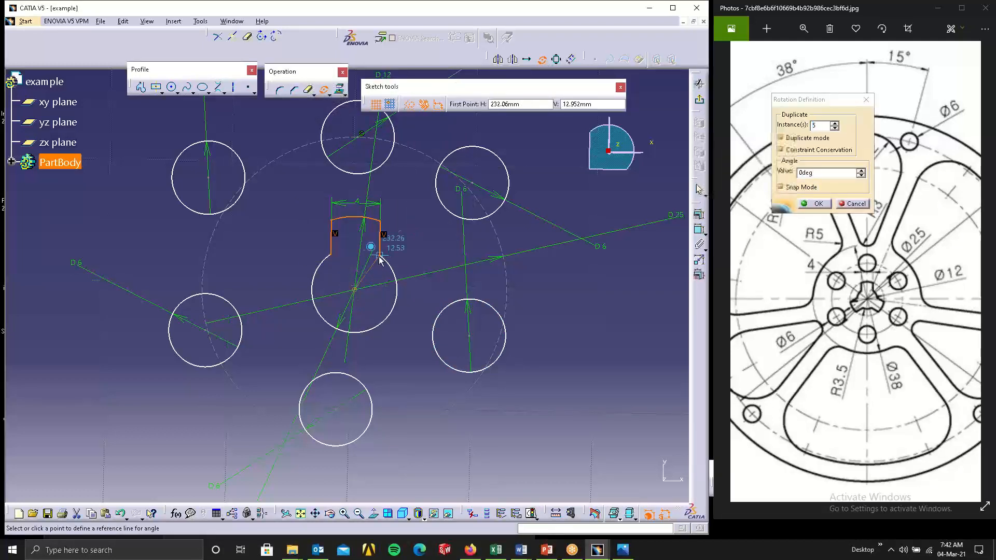
click(360, 219)
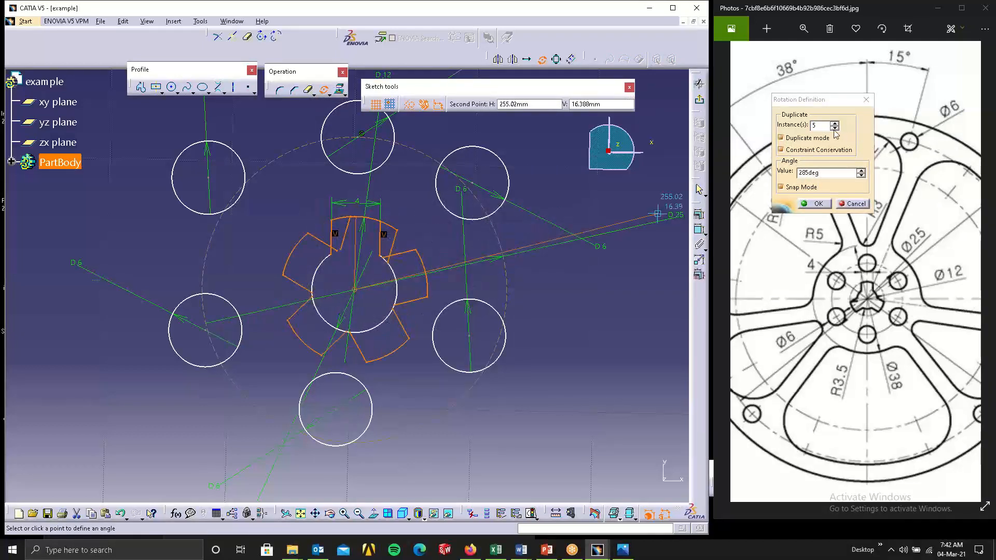
drag(824, 126, 805, 131)
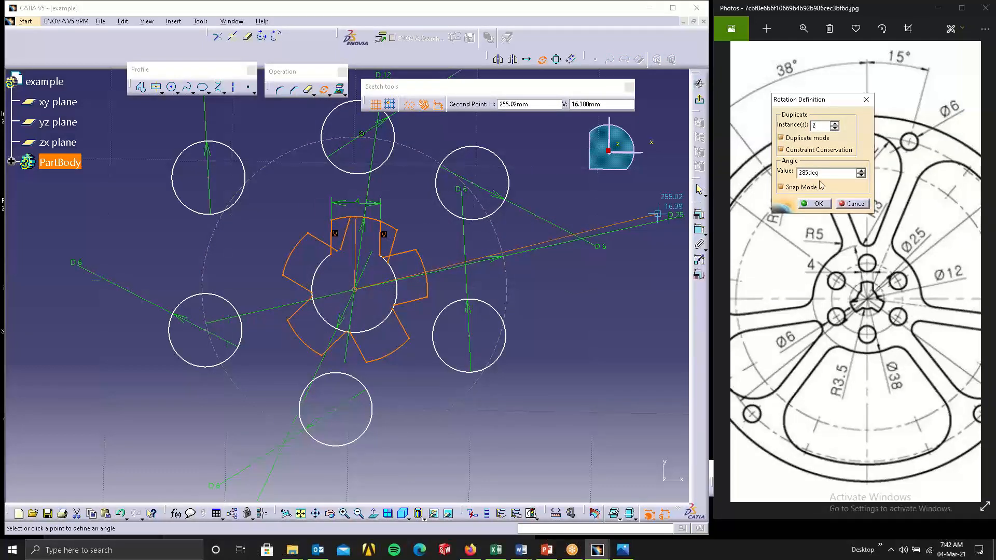
drag(846, 172, 732, 193)
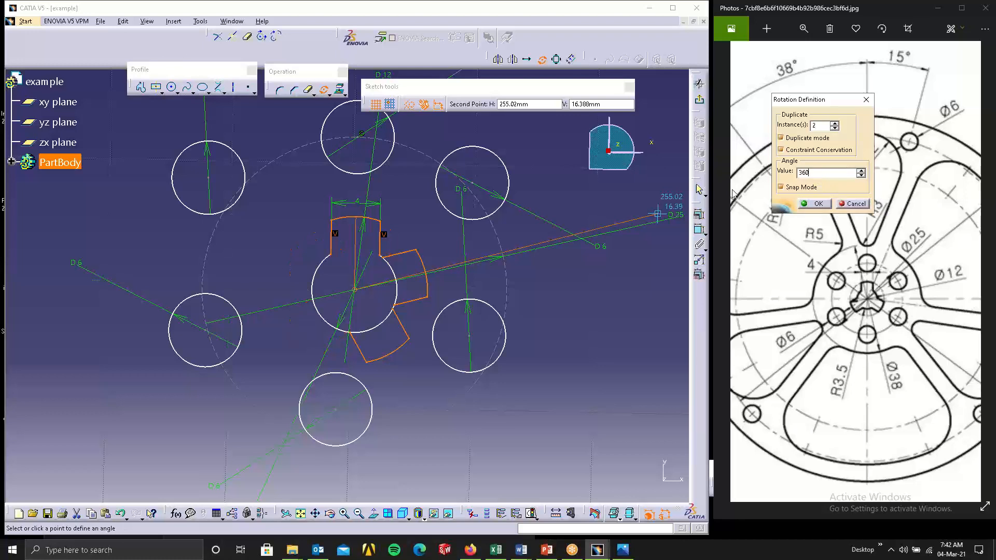
text(360/3)
key(Return)
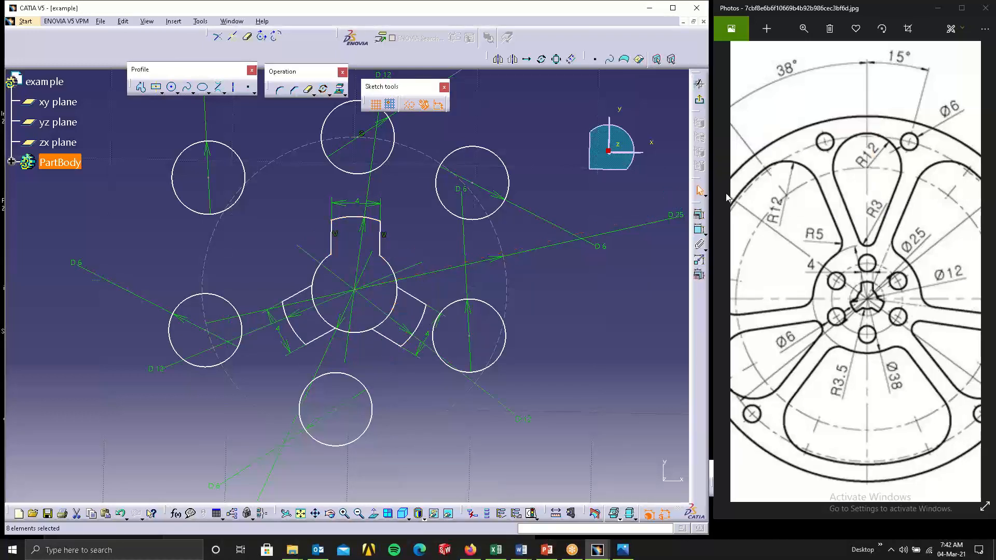
- Quick-trim the inner hub circle's arcs across the mouths of the two lower slots
click(309, 93)
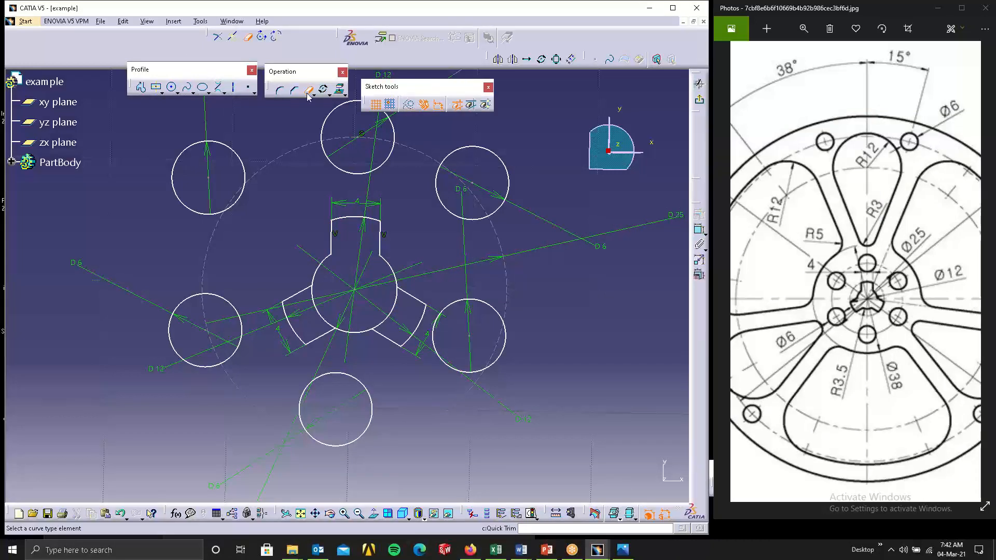
click(322, 317)
click(396, 304)
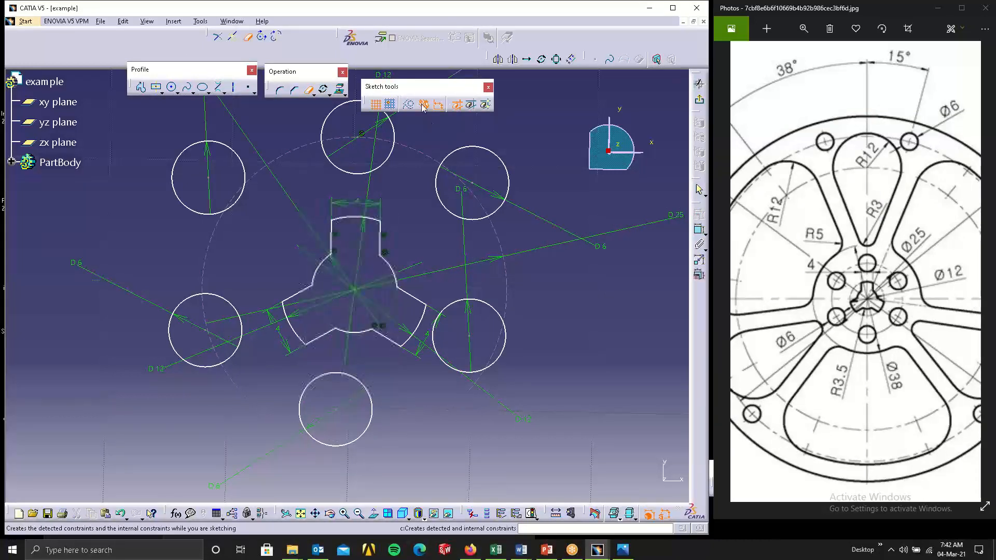
key(Escape)
- Apply a coincidence constraint between the upper-left 6 mm hole's centre and the 25 mm construction circle
mouse_move(385, 216)
middle_down()
mouse_move(414, 285)
mouse_move(412, 306)
middle_up()
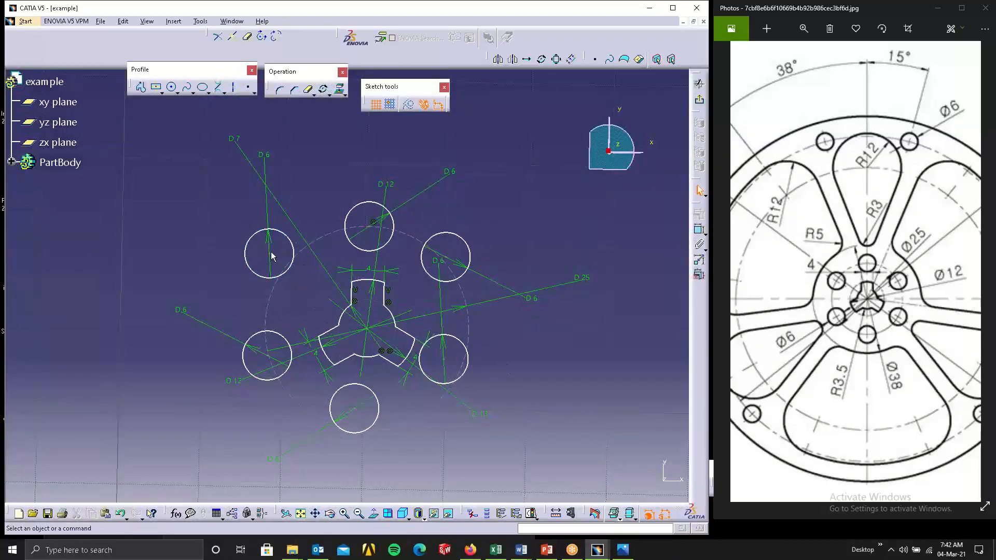
click(319, 240)
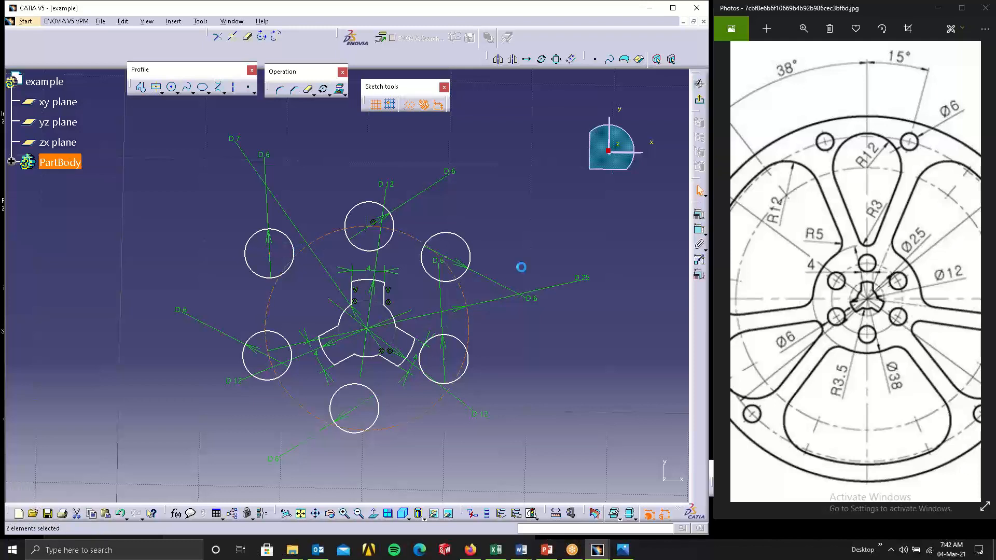
click(699, 214)
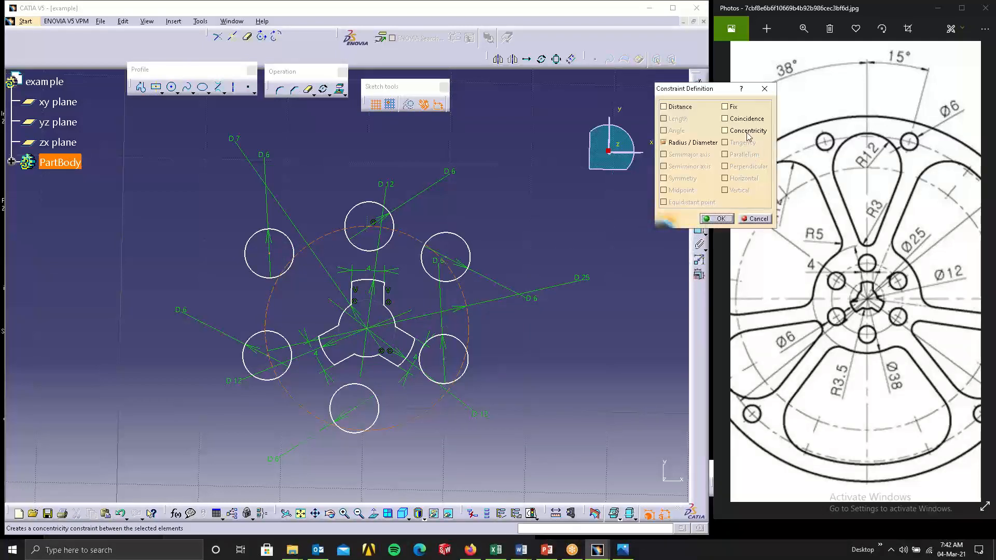
click(725, 131)
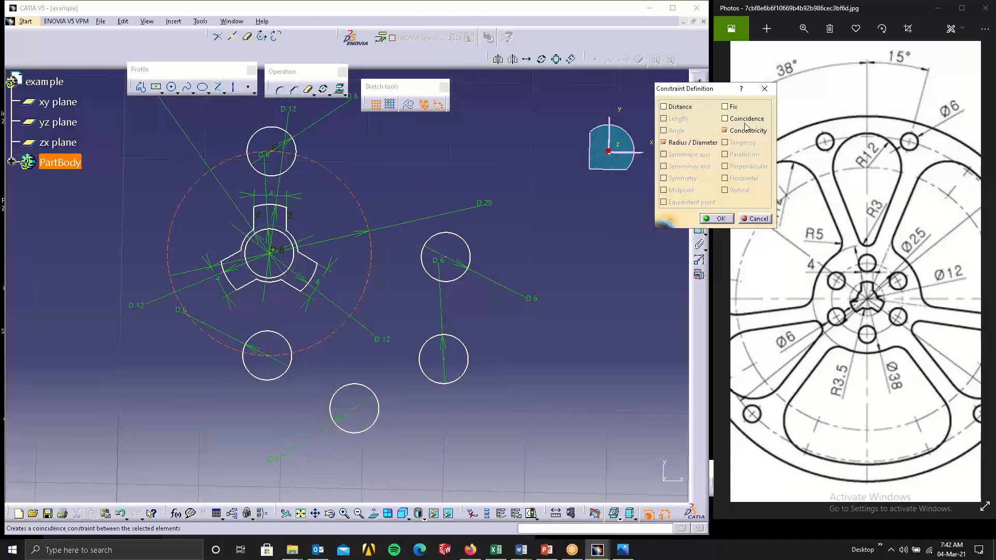
click(744, 120)
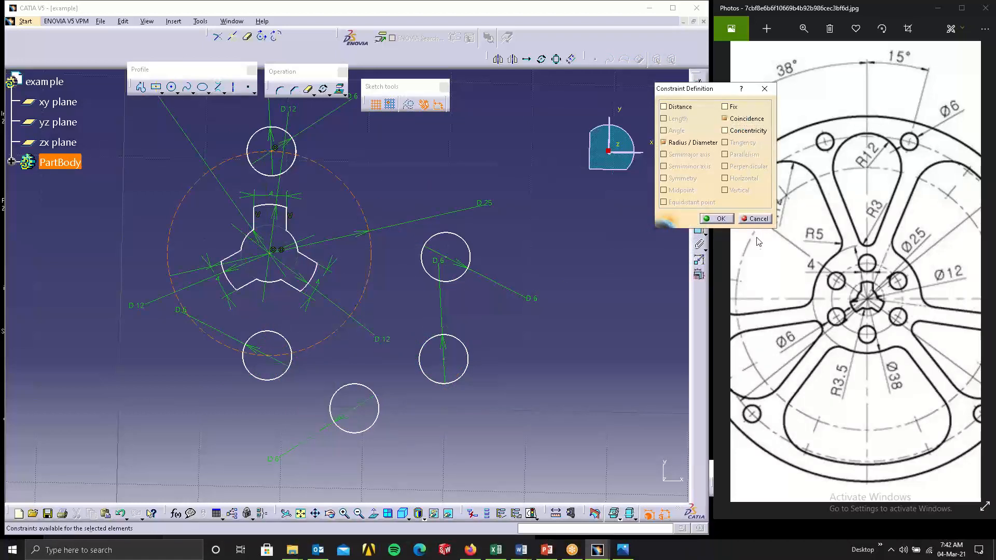
click(755, 219)
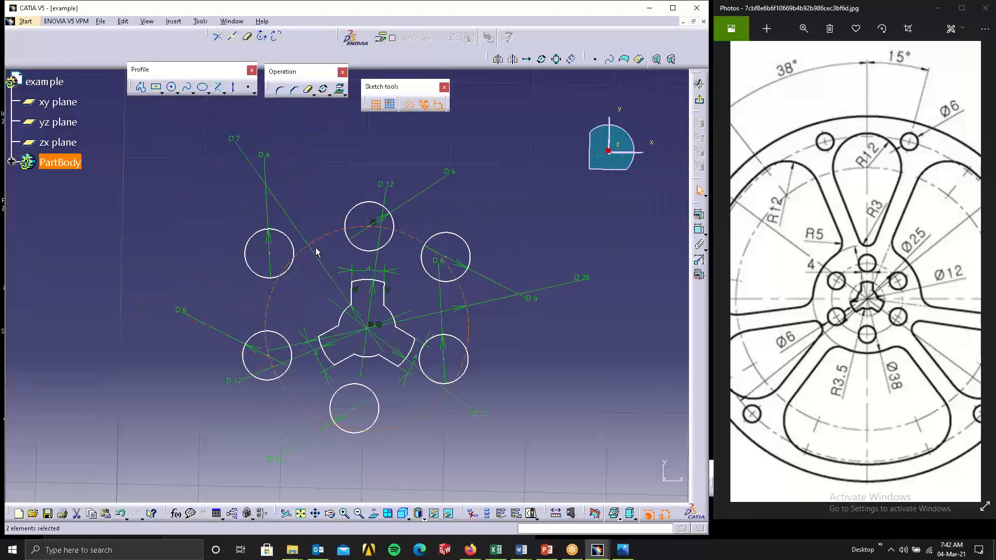
click(699, 214)
click(742, 120)
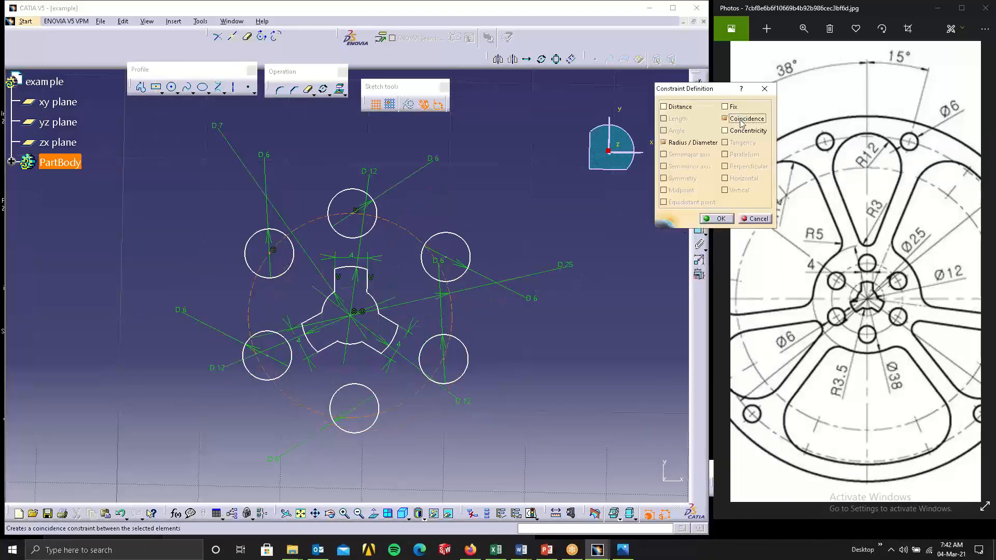
click(720, 218)
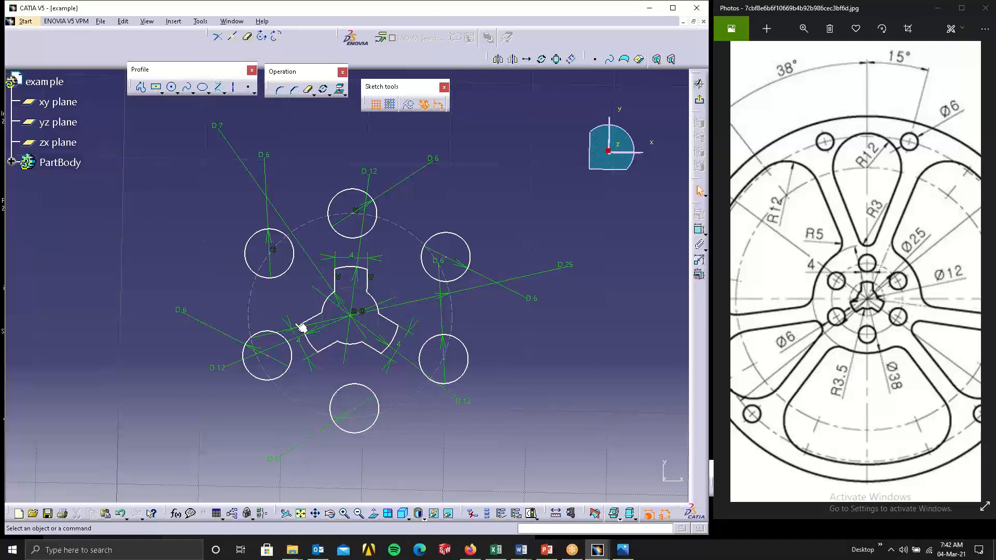
- Apply a coincidence constraint between the lower-left 6 mm hole's centre and the 25 mm construction circle
click(267, 357)
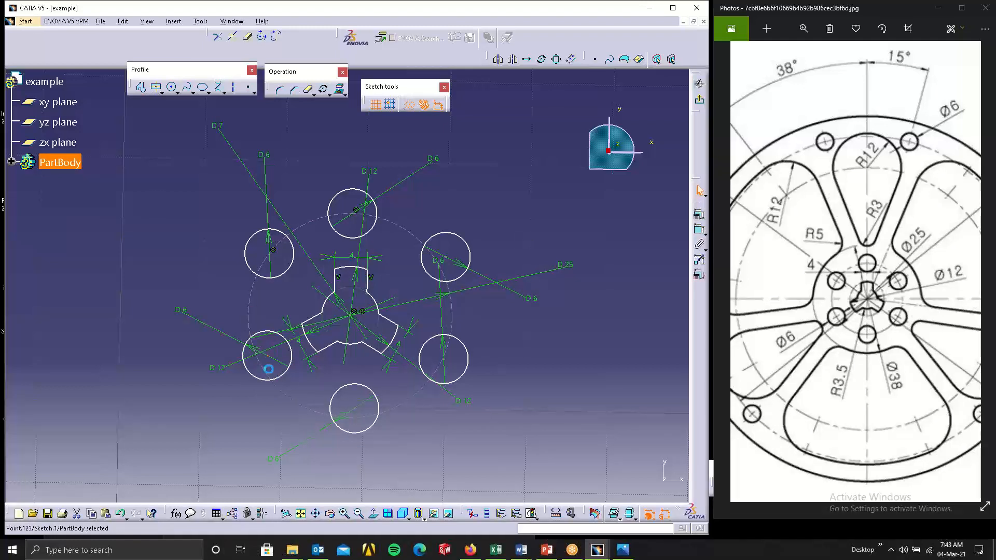
ctrl+click(288, 396)
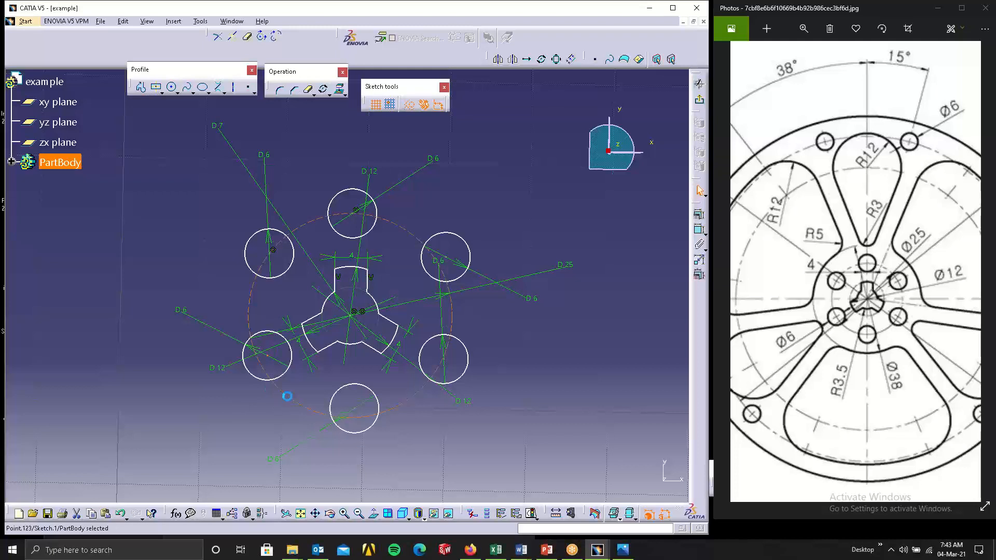
click(700, 214)
click(743, 119)
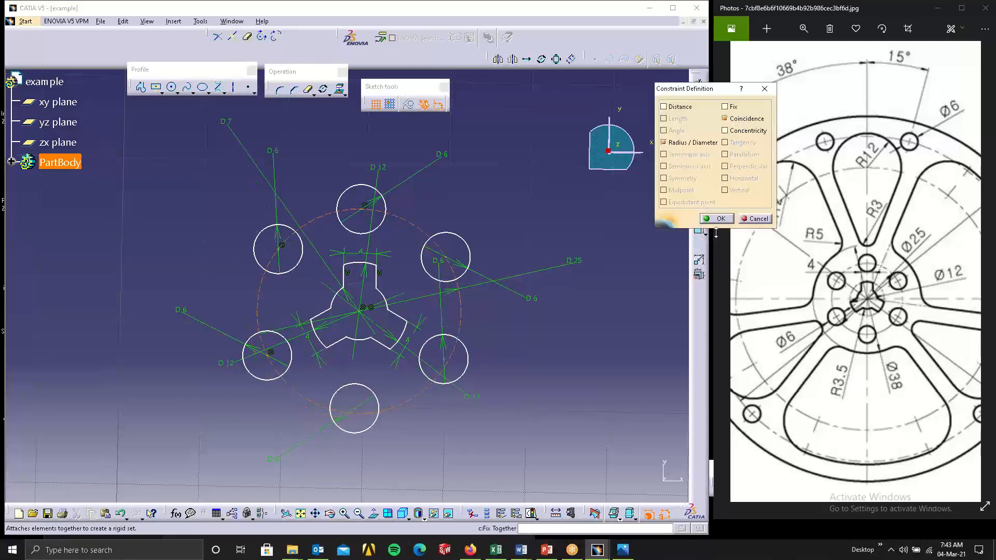
click(717, 219)
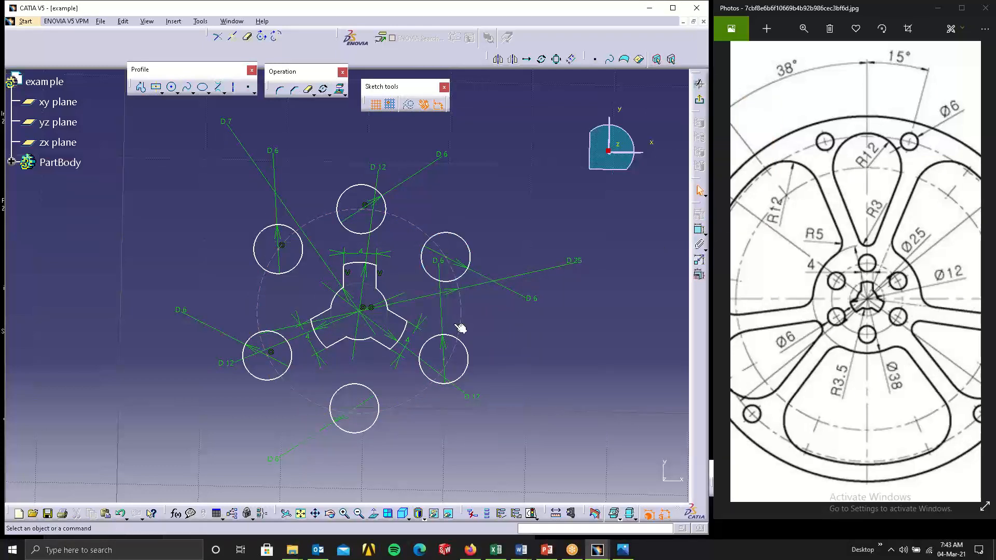
- Apply a coincidence constraint between the lower-right 6 mm hole's centre and the 25 mm construction circle
click(442, 358)
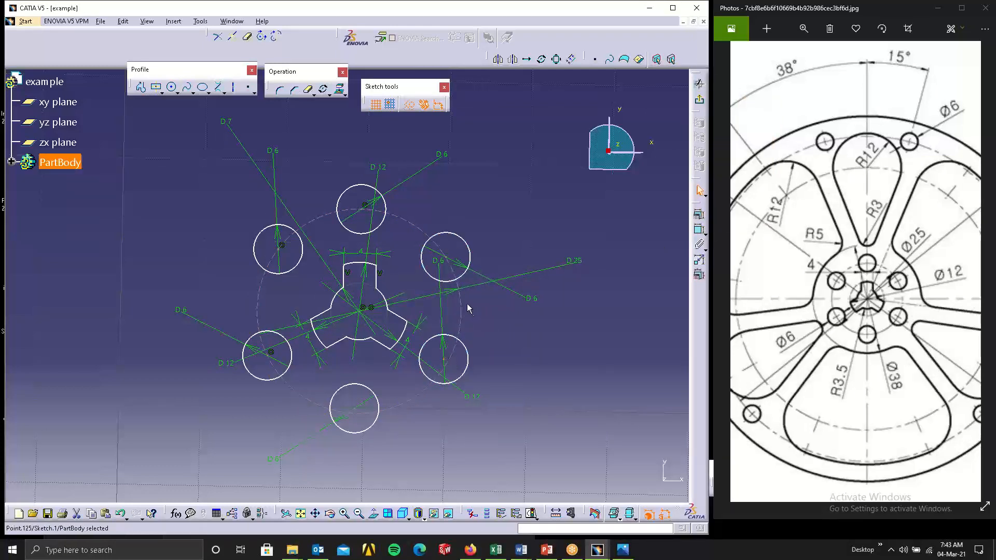
ctrl+click(463, 304)
click(699, 214)
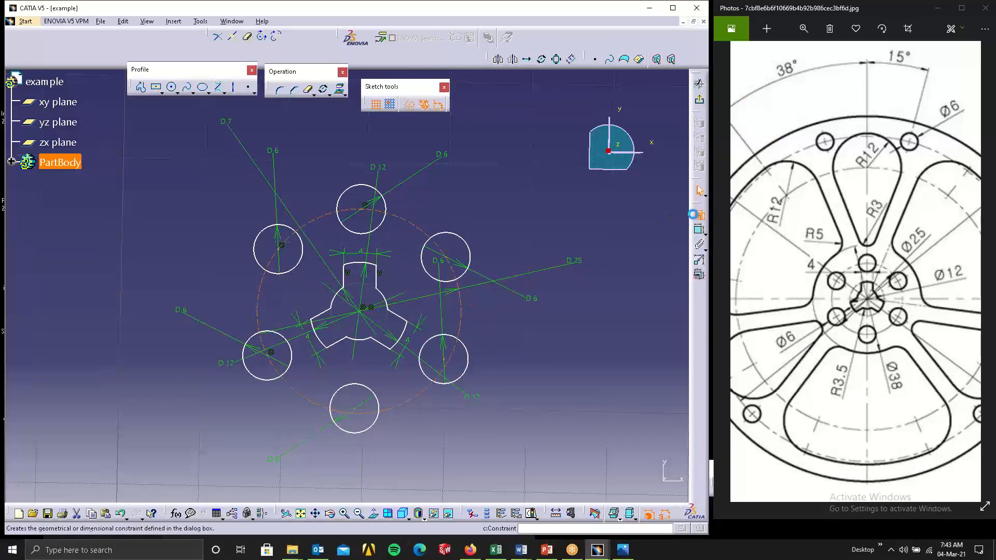
click(743, 119)
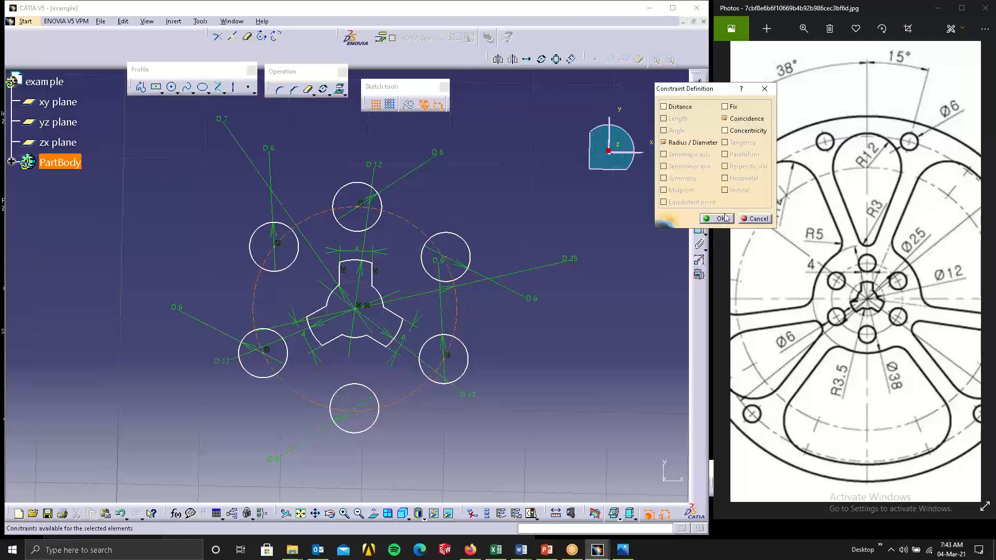
click(716, 219)
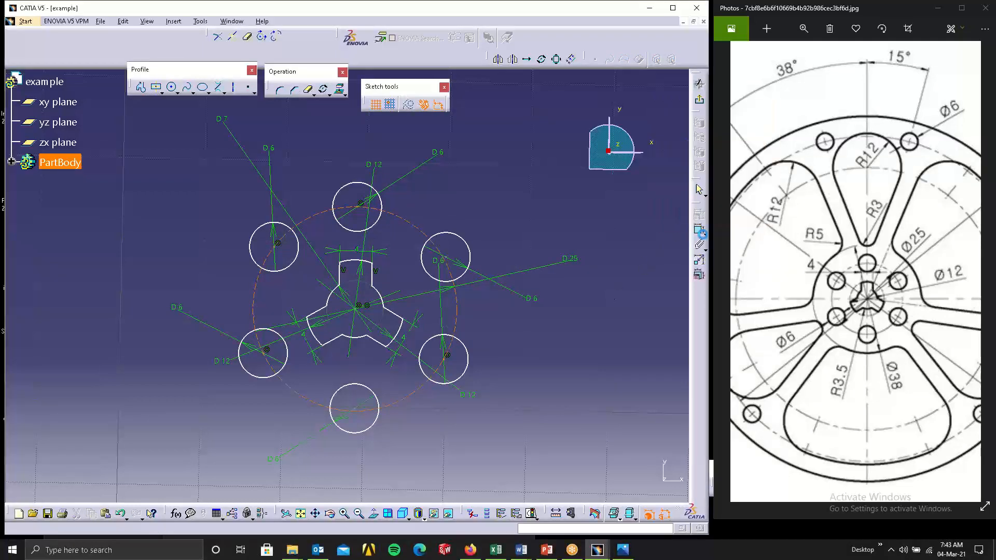
- Apply a coincidence constraint between the bottom 6 mm hole's centre and the 25 mm construction circle
click(355, 409)
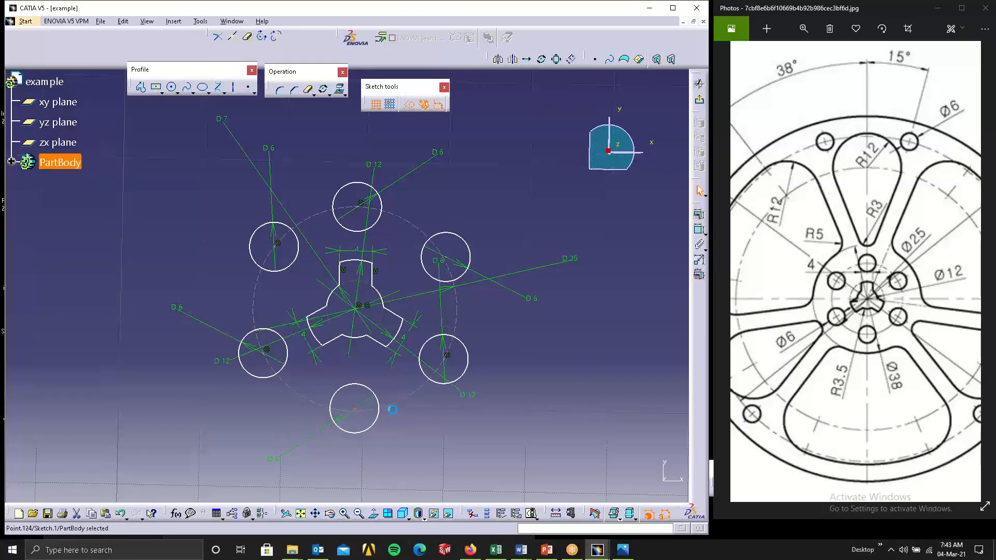
click(699, 214)
click(726, 119)
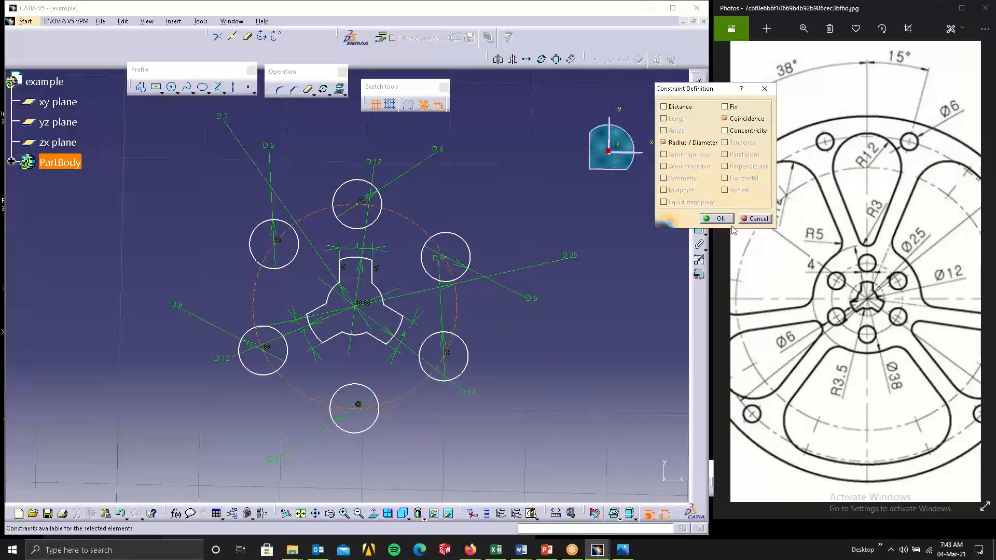
click(729, 220)
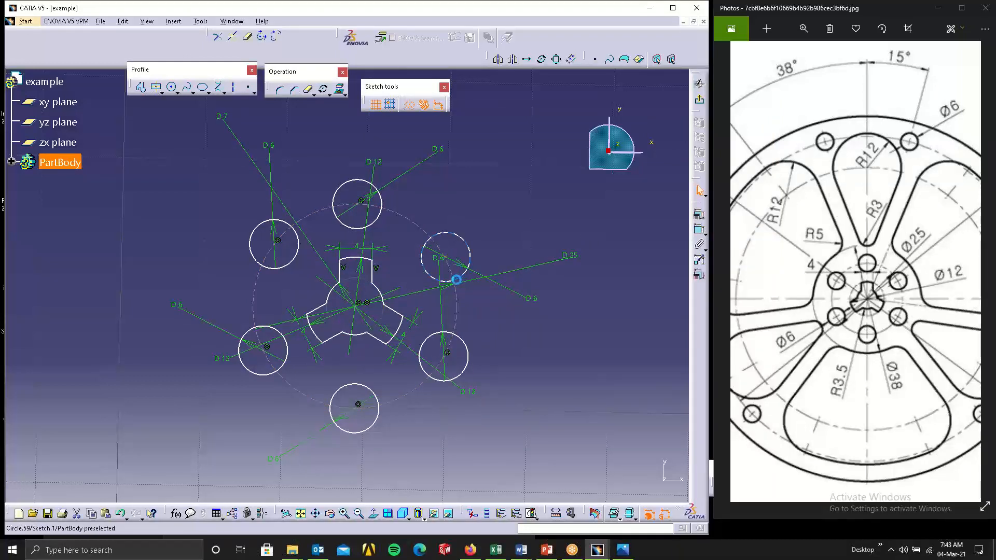
- Apply a coincidence constraint between the upper-right 6 mm hole's centre and the 25 mm construction circle
click(699, 214)
click(727, 218)
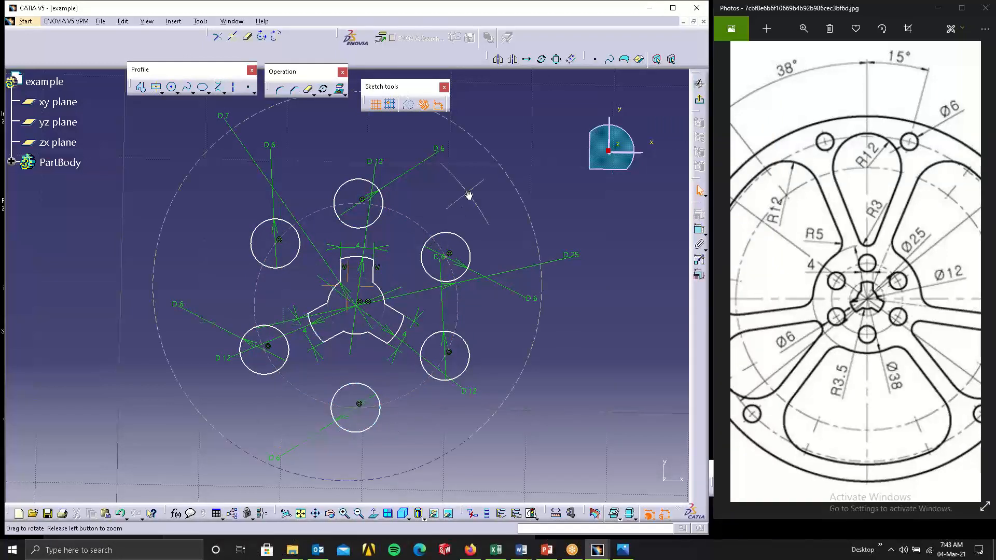
- Translate the complete hub geometry from its centre to the wheel's origin with duplicate mode turned off
middle_drag(469, 196, 480, 279)
drag(269, 224, 441, 356)
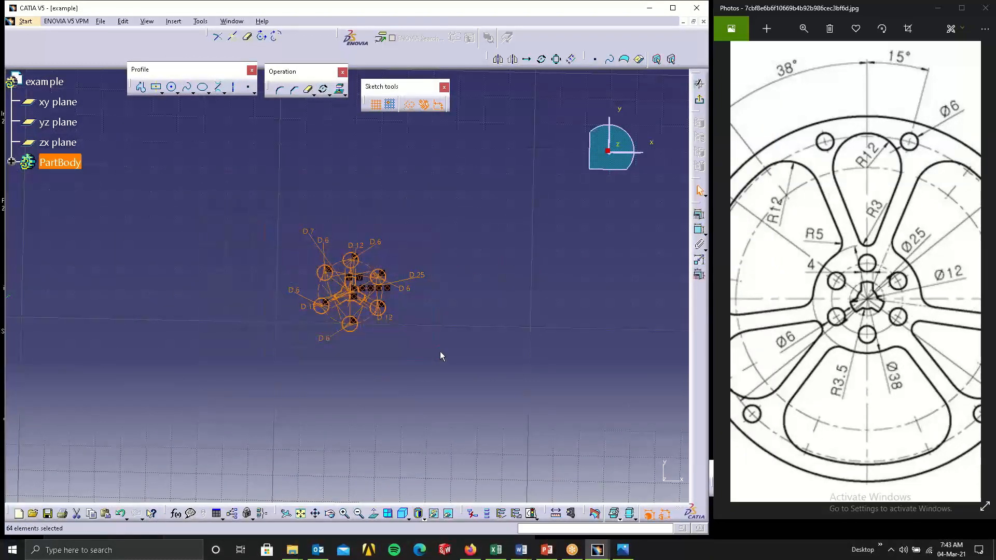
click(527, 60)
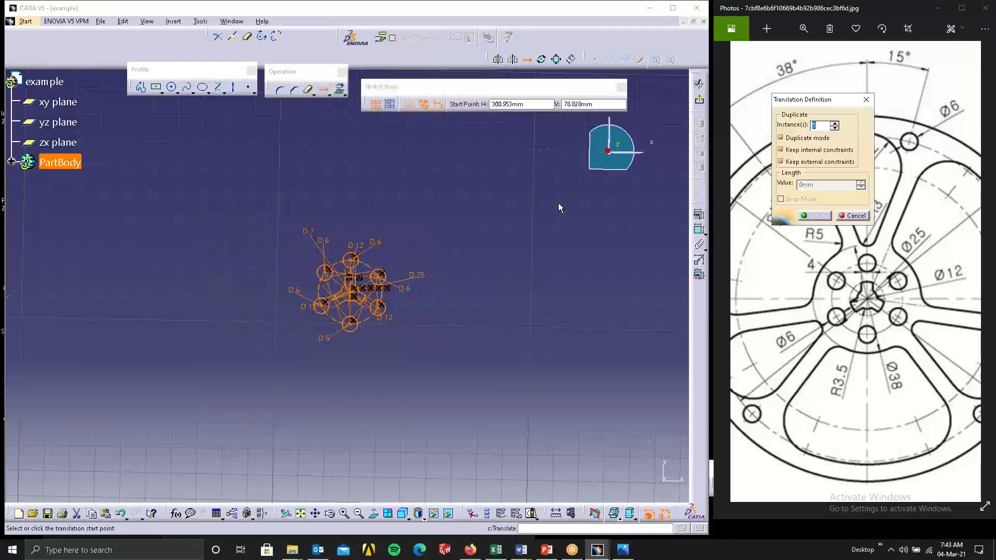
click(795, 138)
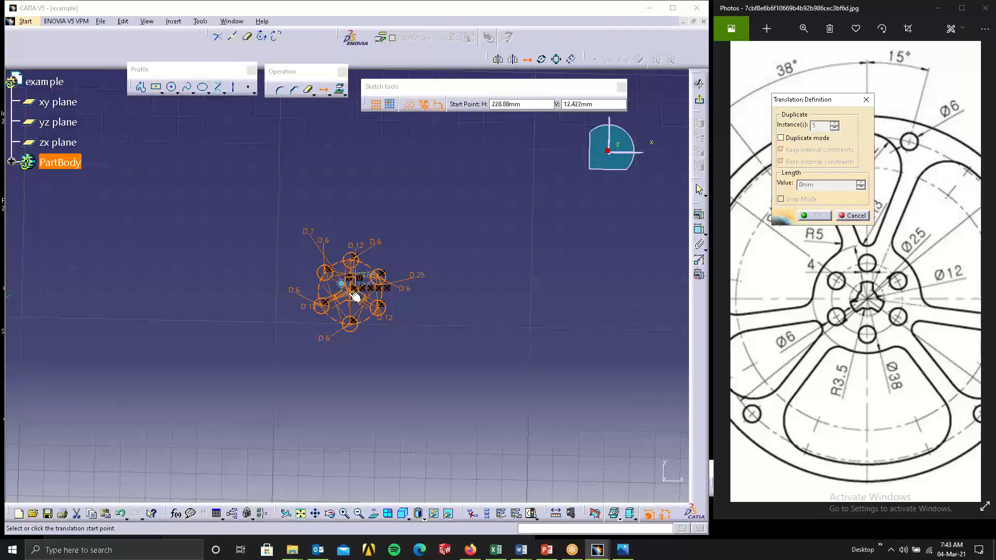
ctrl+middle_drag(352, 294, 389, 171)
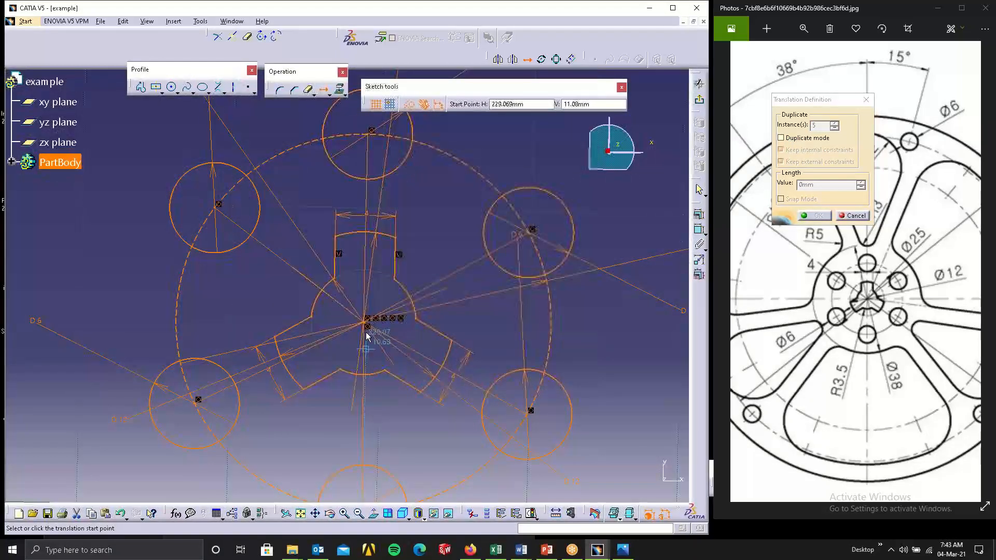
click(369, 326)
mouse_move(371, 327)
ctrl+middle_down()
mouse_move(444, 415)
mouse_move(439, 473)
ctrl+middle_up()
mouse_move(214, 323)
middle_down()
mouse_move(539, 268)
mouse_move(652, 283)
middle_up()
middle_drag(219, 379, 488, 382)
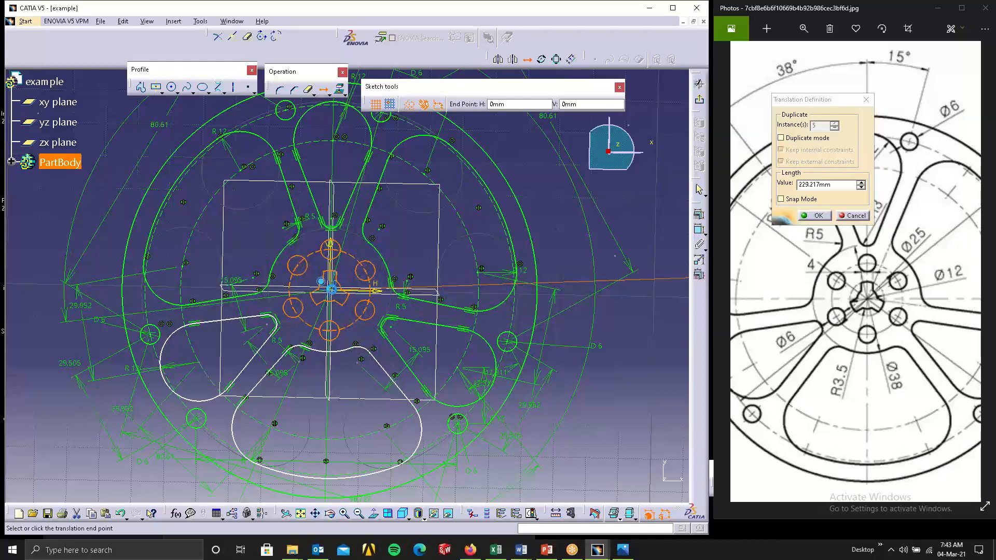
click(331, 289)
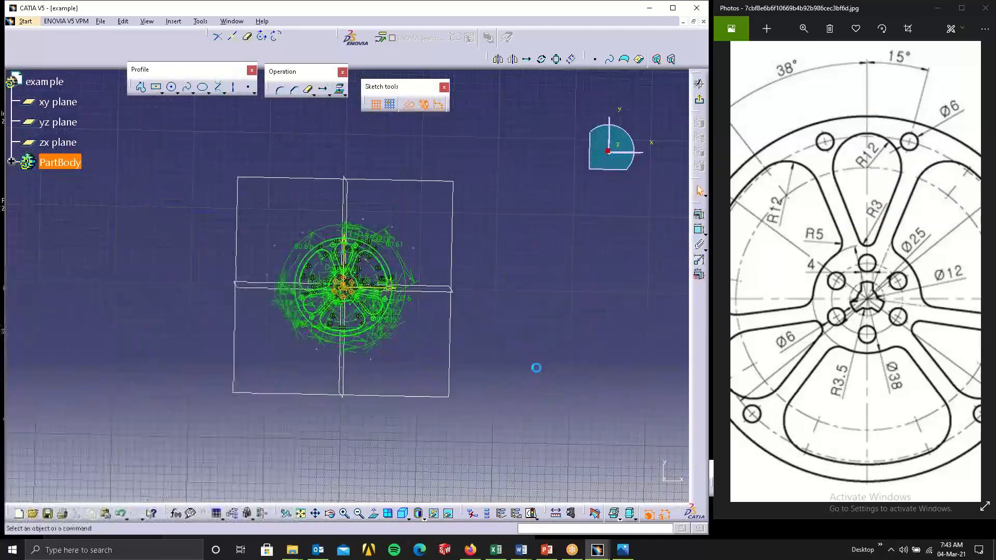
click(537, 368)
- View the sketch plane squarely and dimension the horizontal distance from the vertical axis to the upper-right 6 mm hole's centre
middle_drag(401, 366, 457, 260)
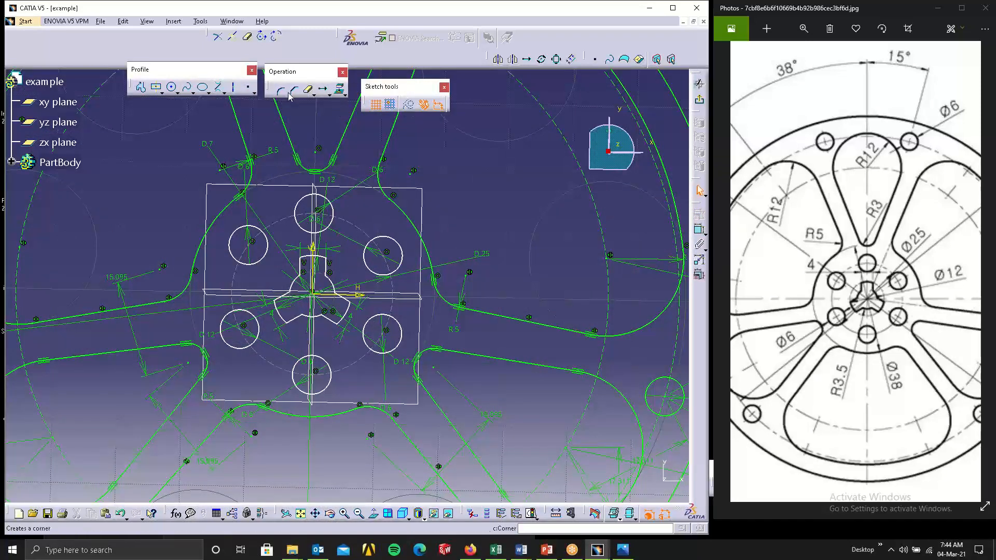
click(699, 231)
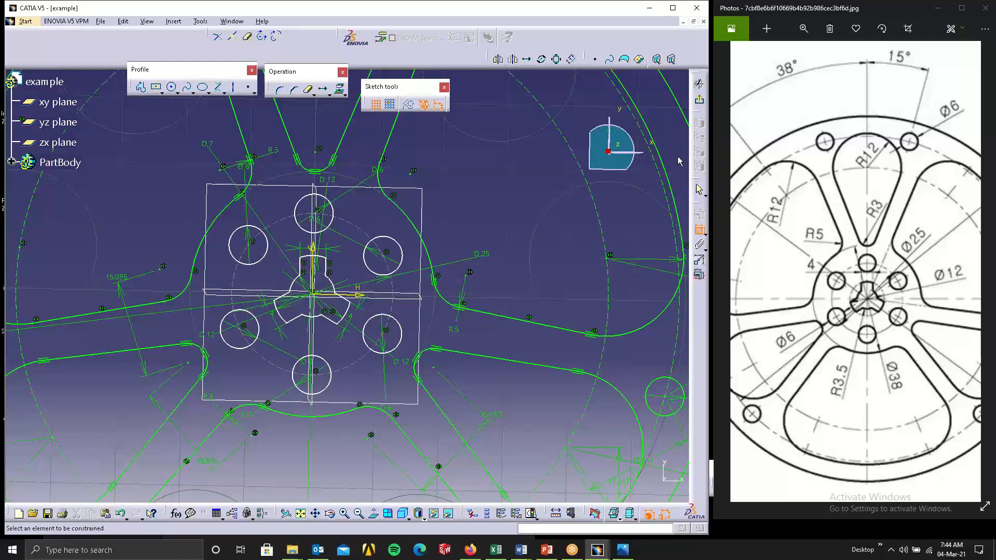
click(380, 516)
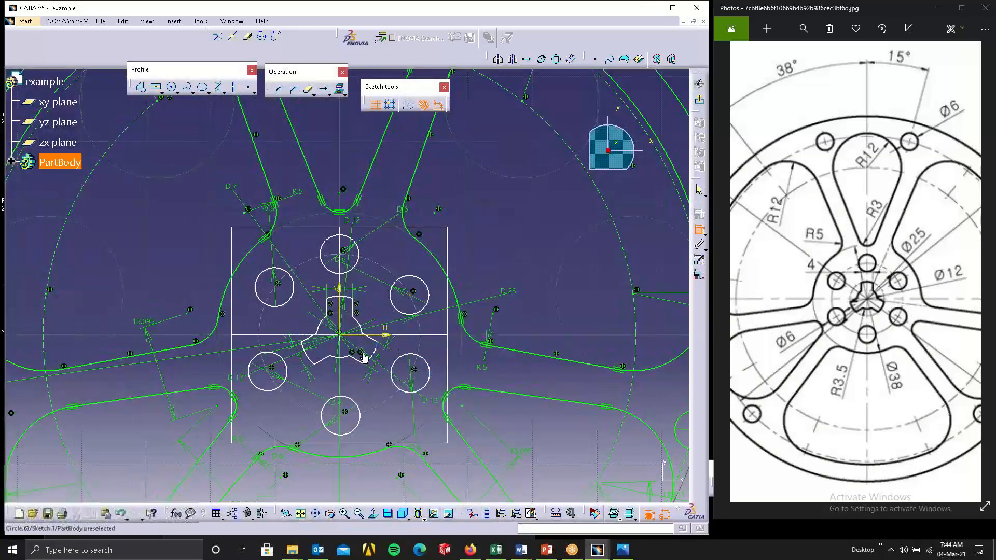
click(340, 305)
click(403, 260)
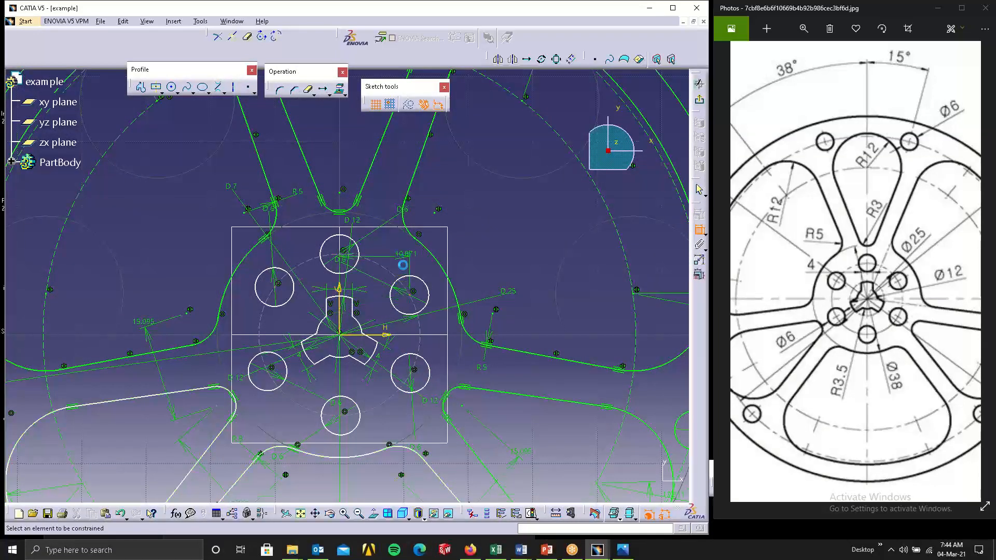
- Dimension the diameters of the upper-right and lower-right hub holes
click(429, 298)
click(440, 278)
click(431, 369)
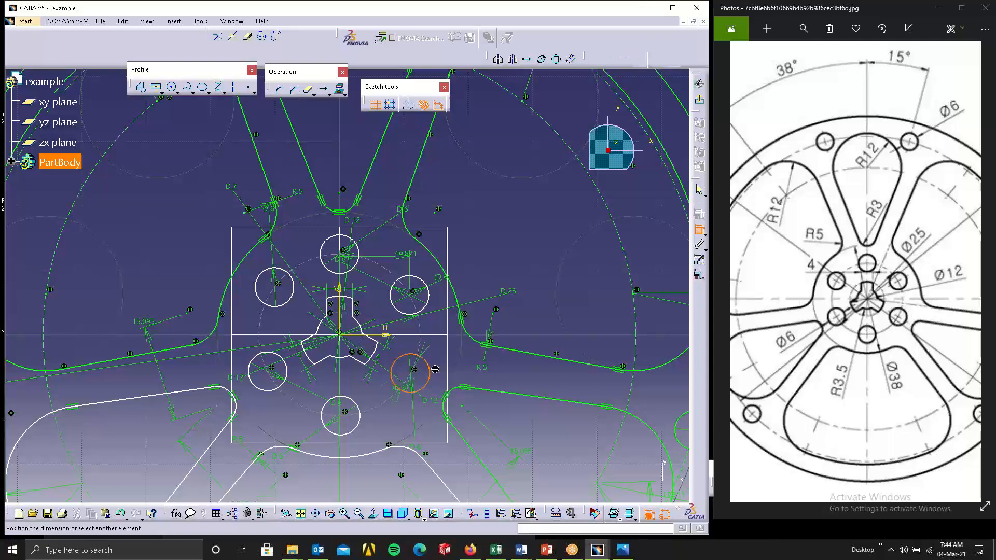
click(439, 350)
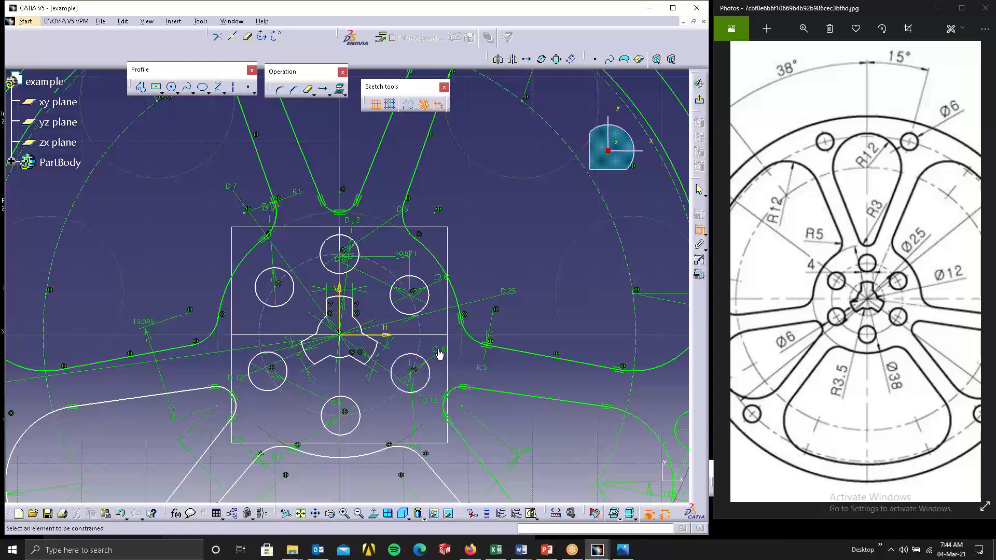
- Try turning off the Reference option on the lower-right hub hole's diameter dimension, and undo that change
double_click(439, 351)
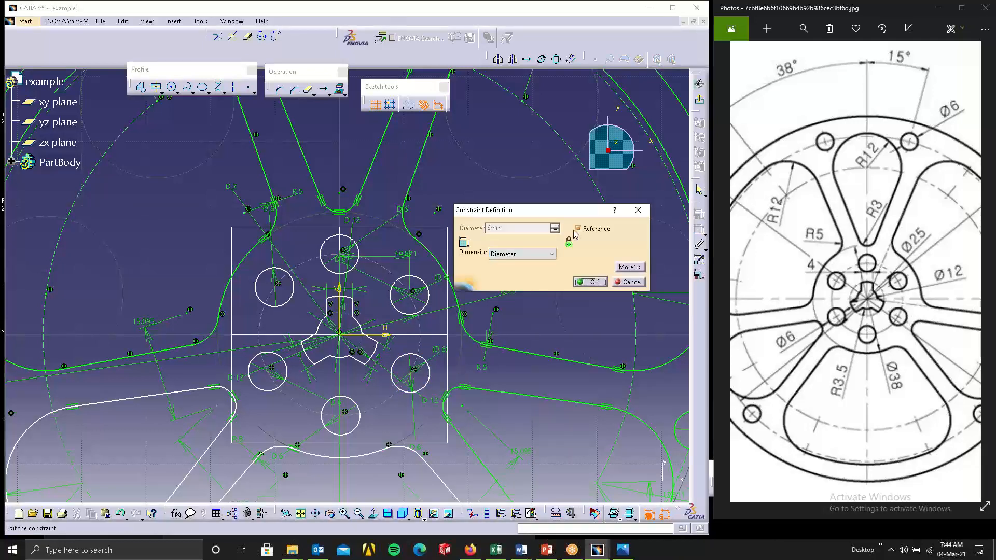
click(576, 229)
click(584, 282)
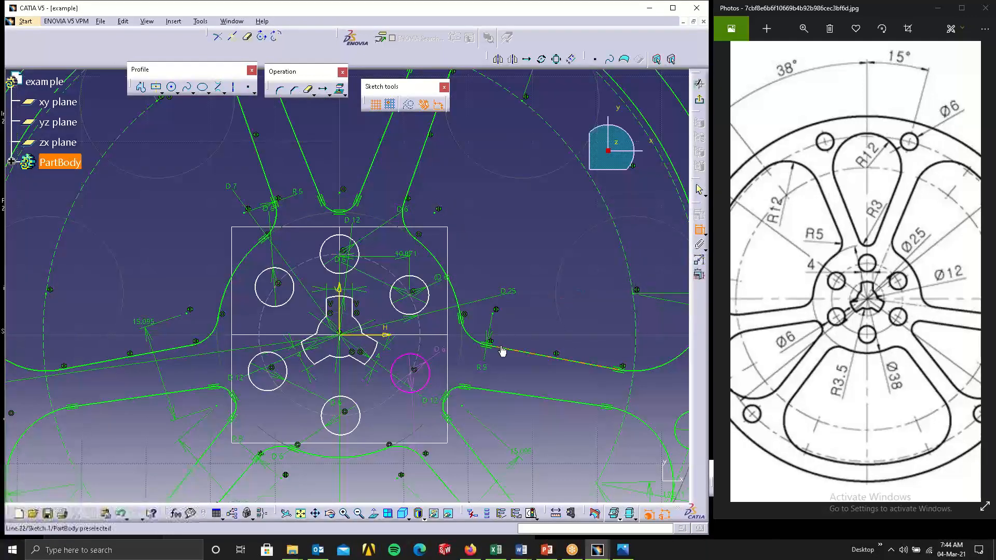
key(ctrl+z)
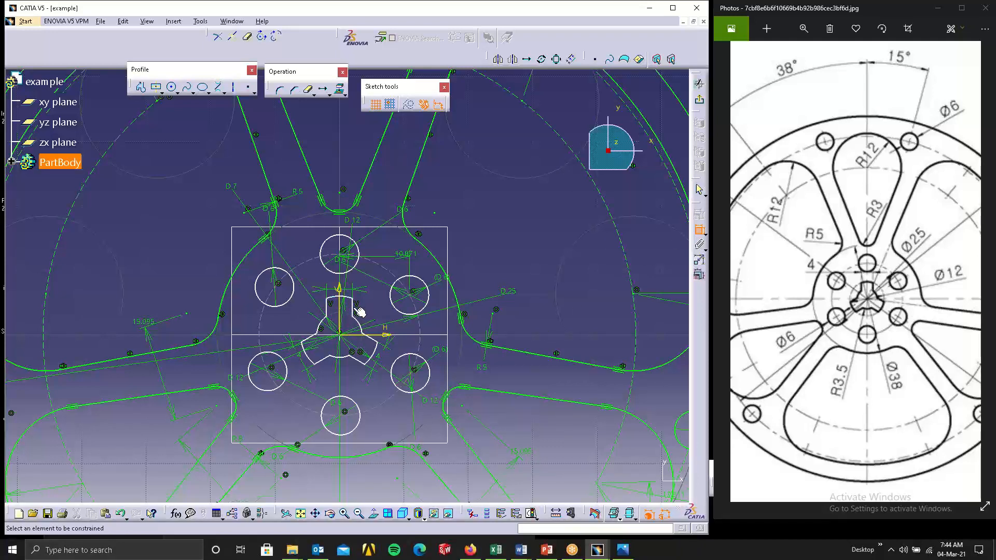
- Apply a concentricity constraint between the 25 mm construction circle and the wheel's centre point
click(346, 338)
click(268, 325)
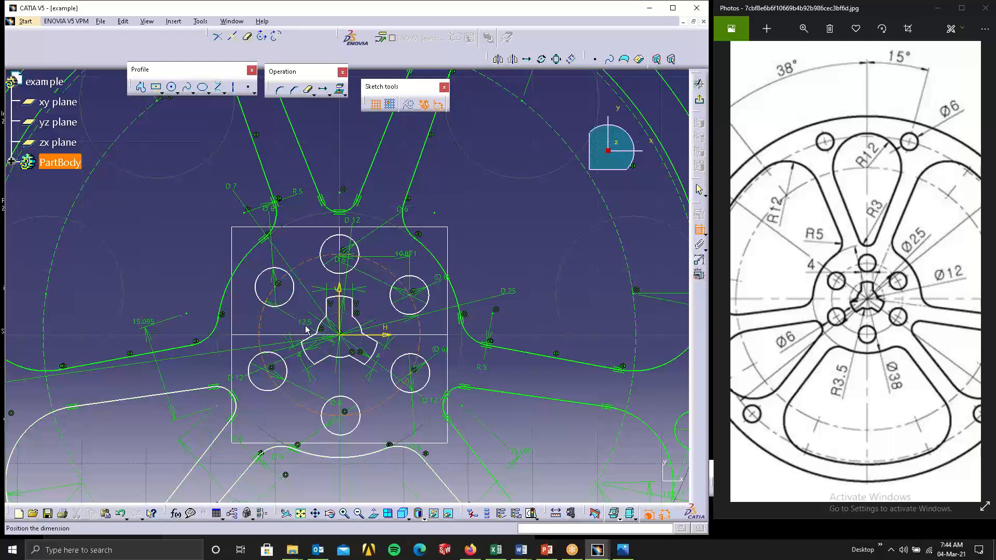
click(297, 346)
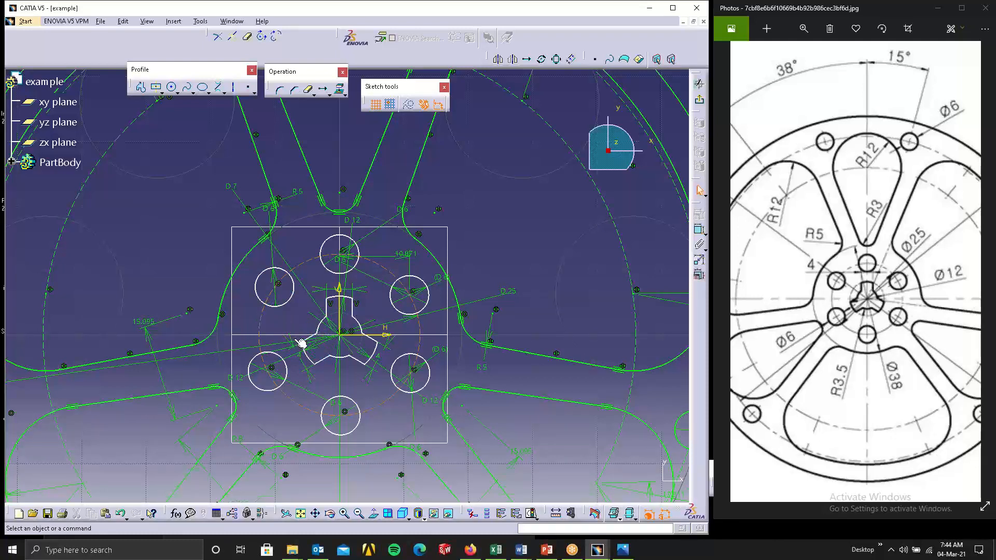
click(264, 321)
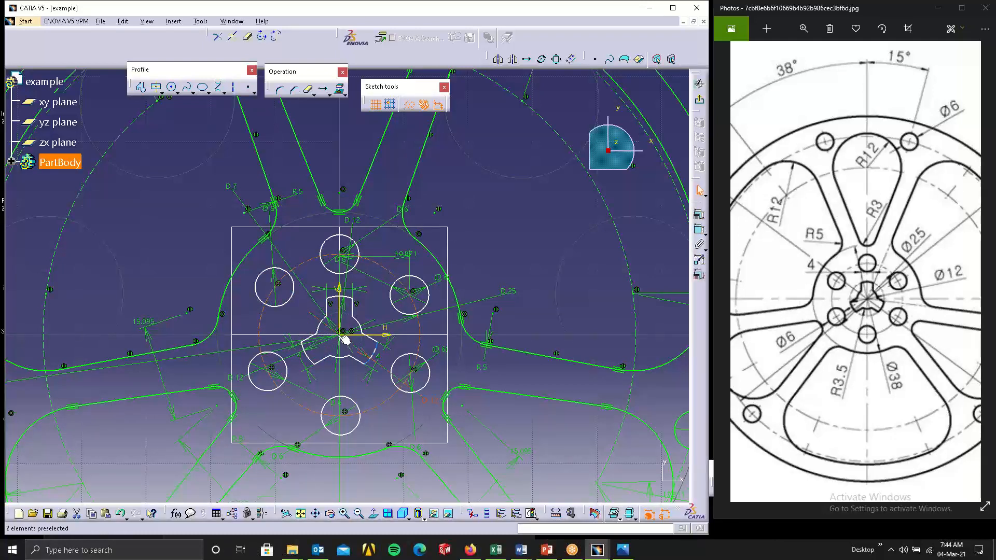
click(701, 214)
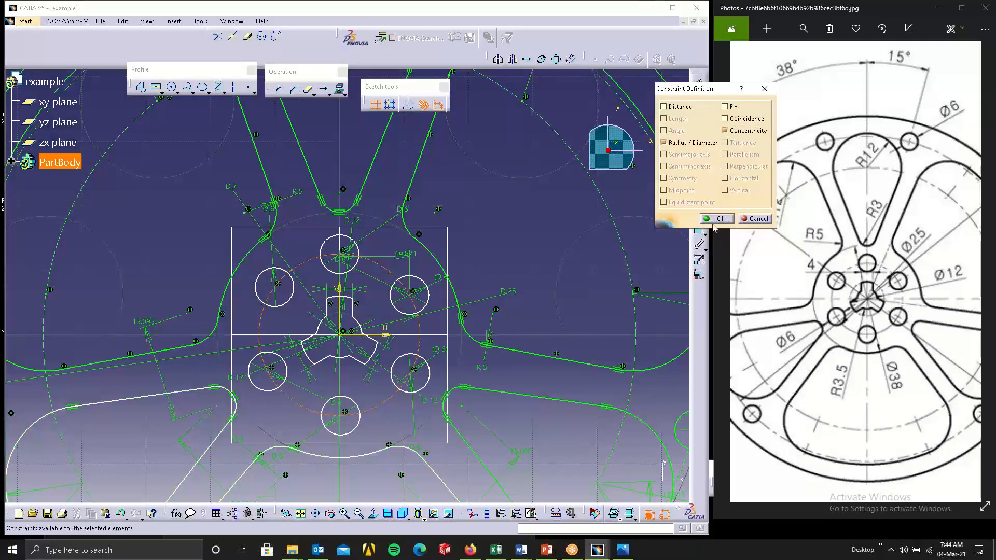
click(713, 219)
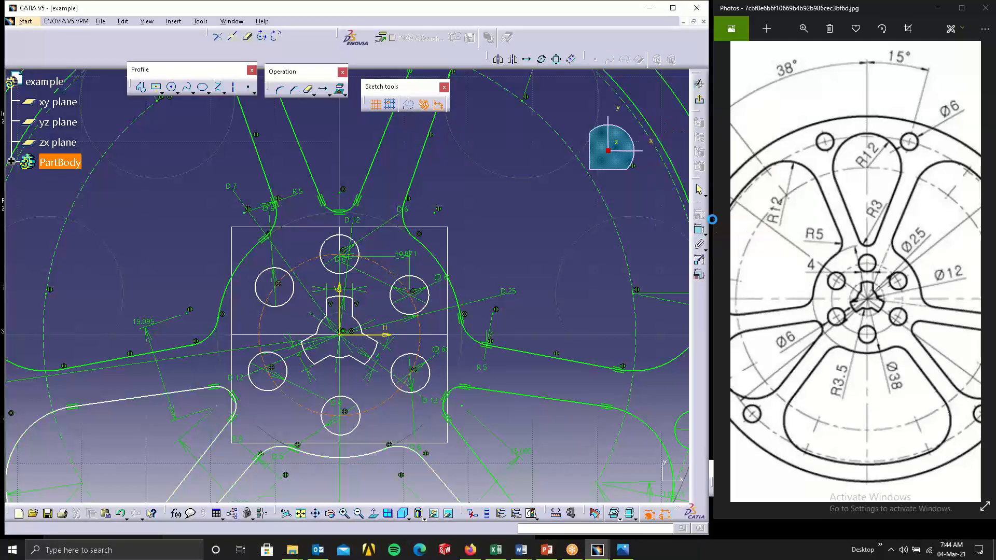
- Apply a concentricity constraint between the 25 mm construction circle and the wheel hub's upper-right outline arc
click(393, 270)
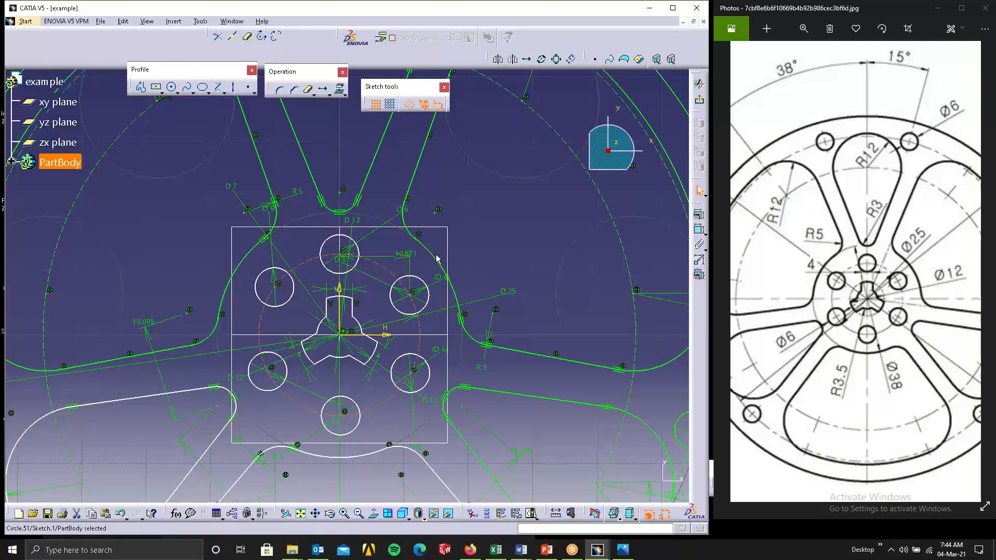
ctrl+click(435, 256)
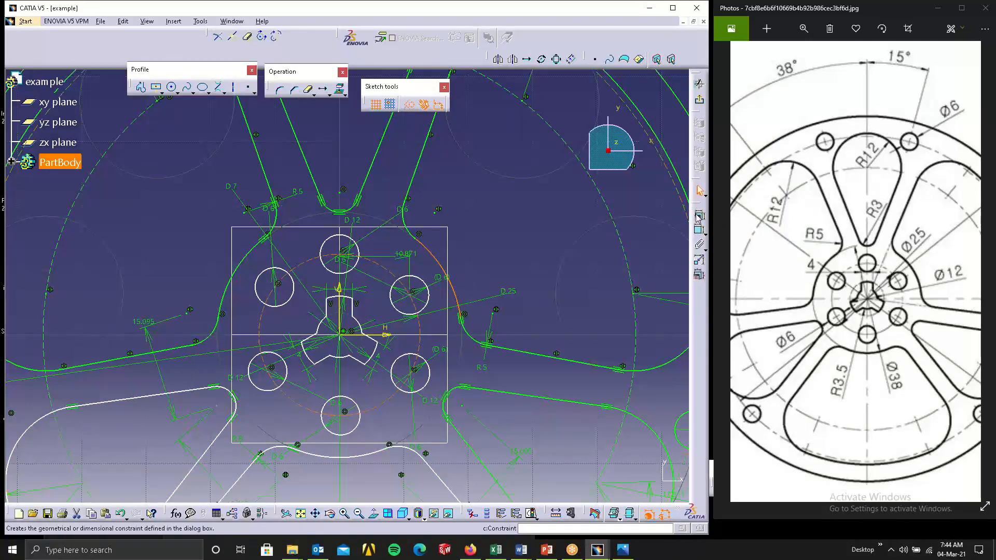
click(699, 214)
click(740, 130)
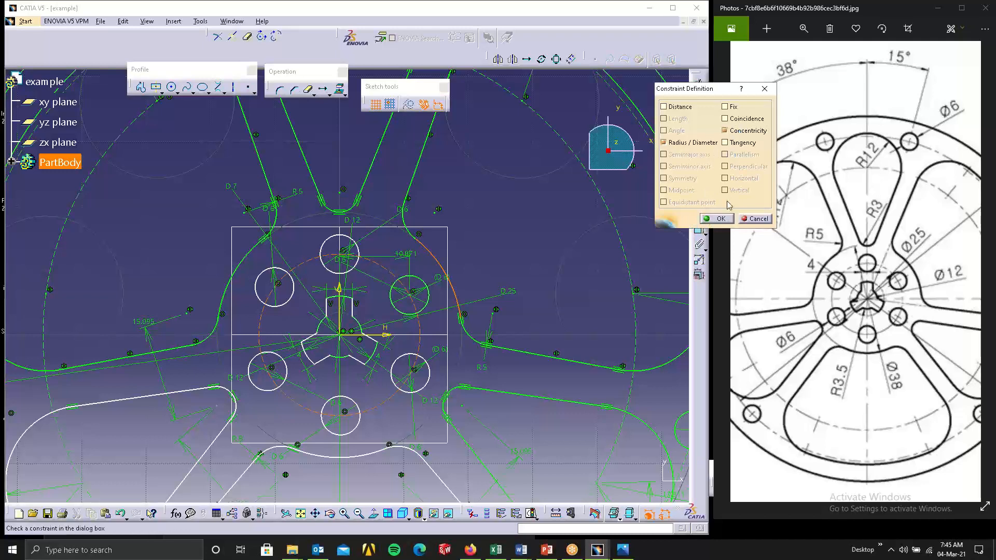
click(720, 219)
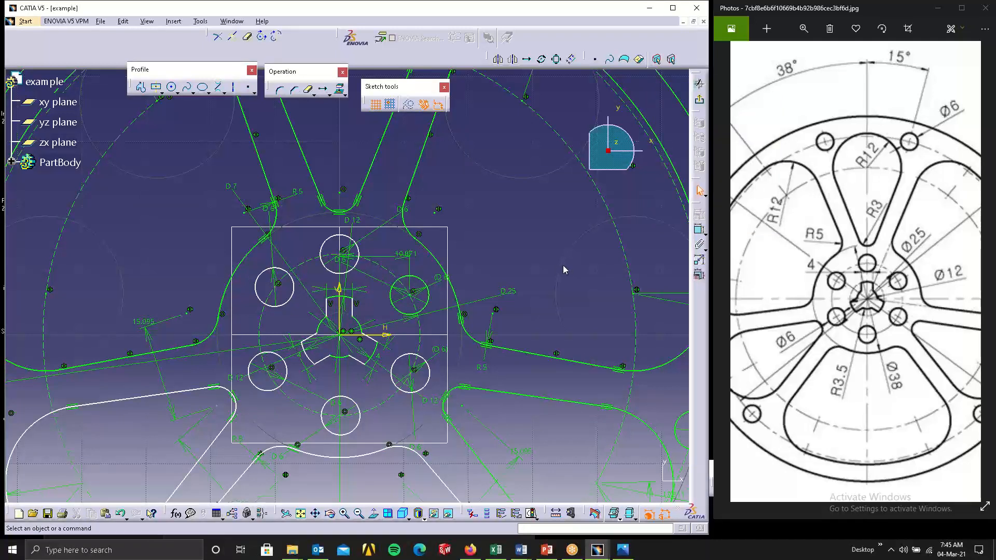
click(506, 278)
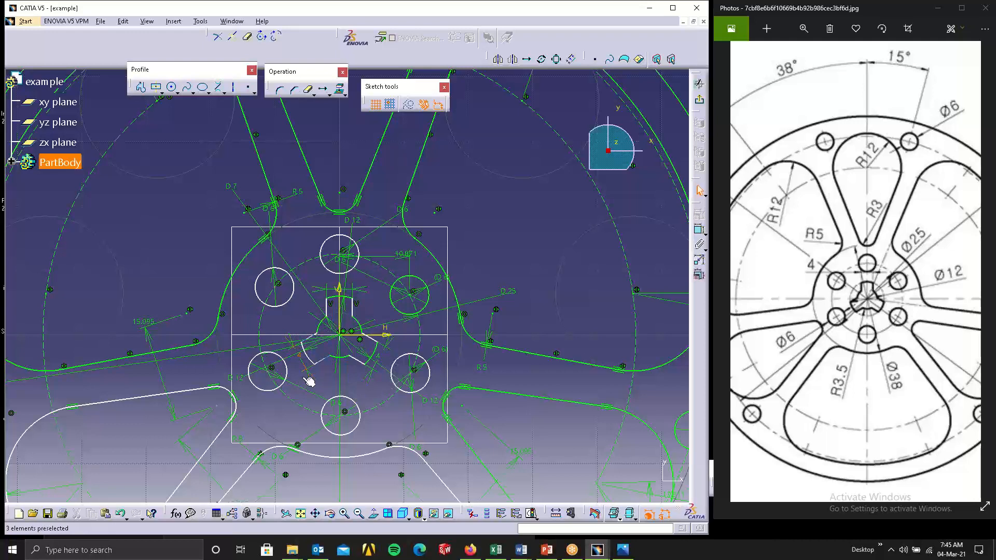
- Apply a concentricity constraint between the bore's lower-left slot arc and the 25 mm construction circle
click(307, 356)
ctrl+click(284, 395)
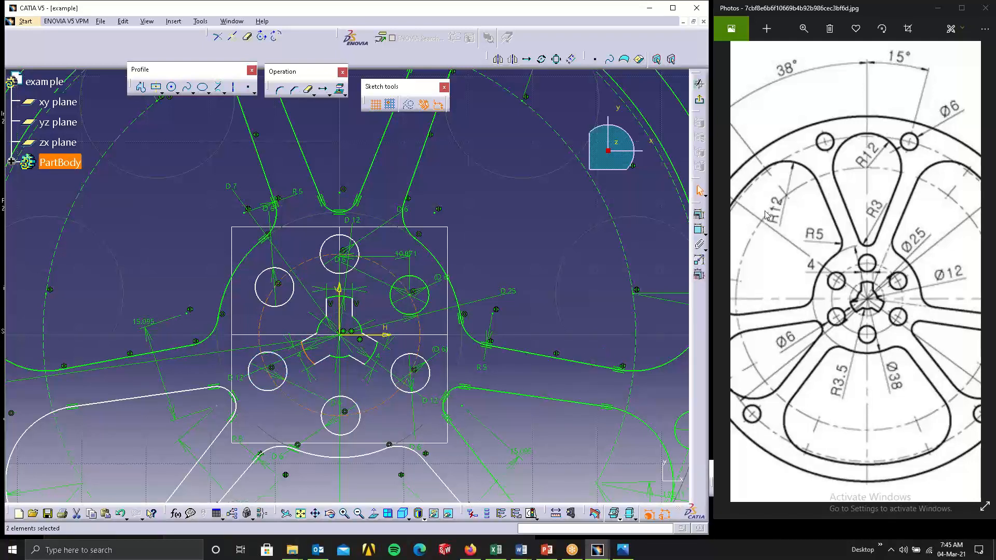
click(699, 214)
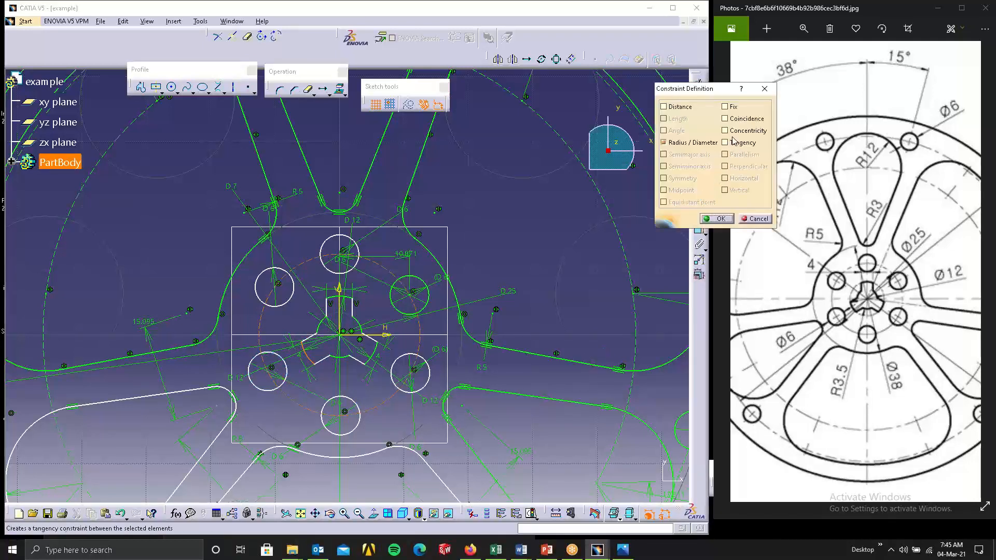
click(586, 290)
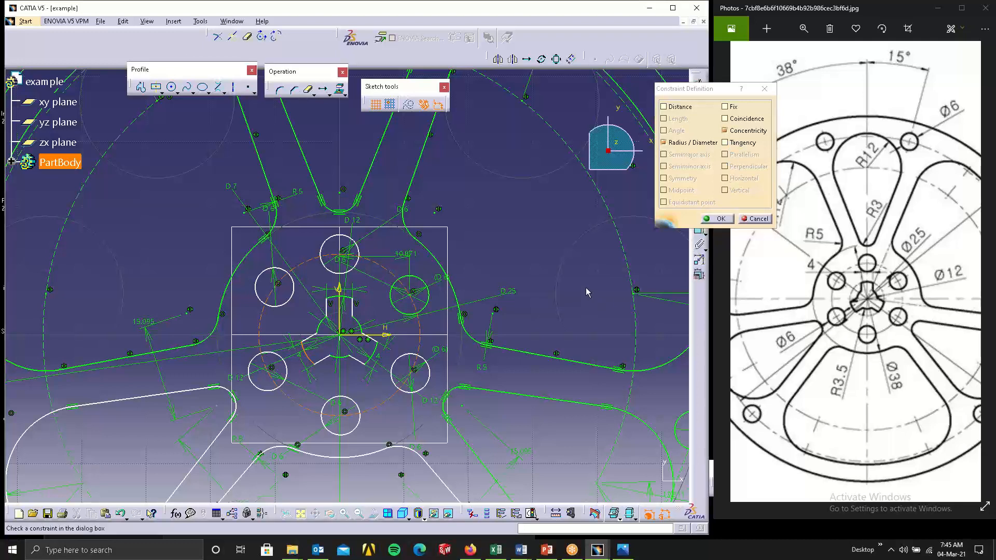
click(717, 220)
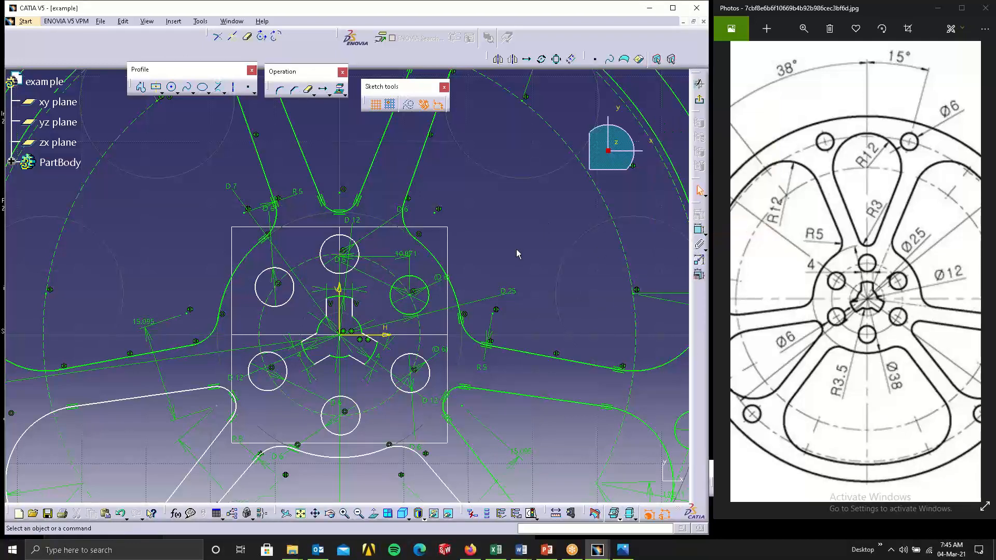
- Apply a length constraint to the left side of the three-slot bore's upper slot
click(337, 306)
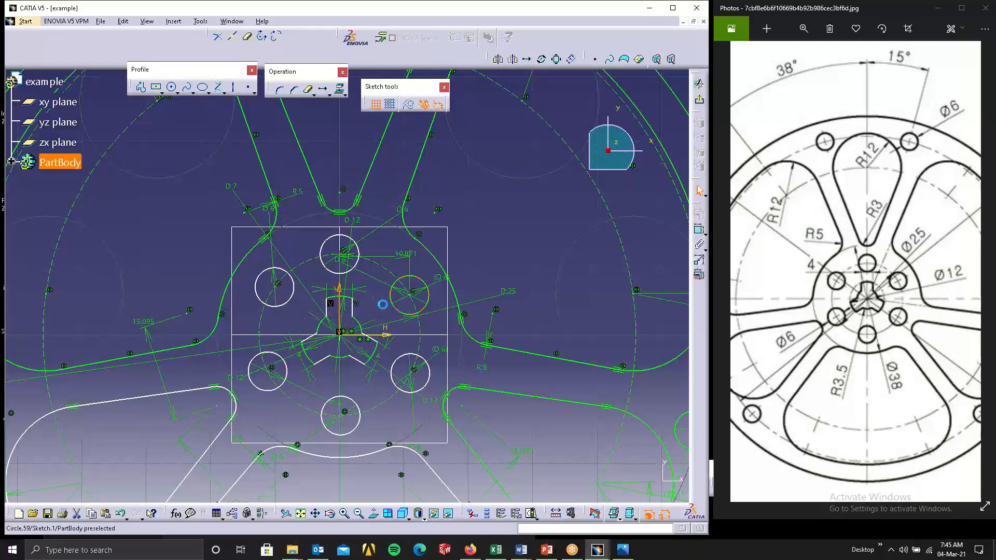
click(332, 312)
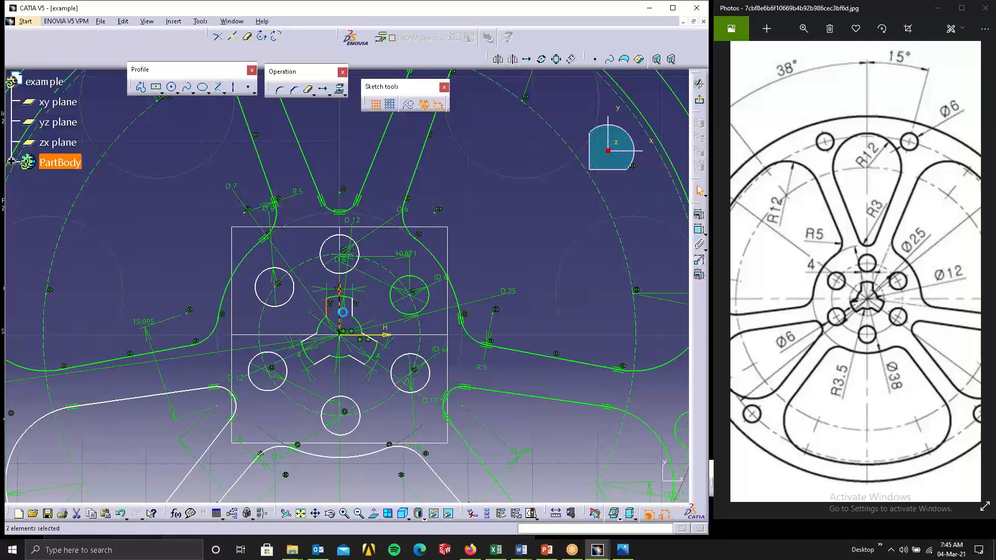
click(699, 214)
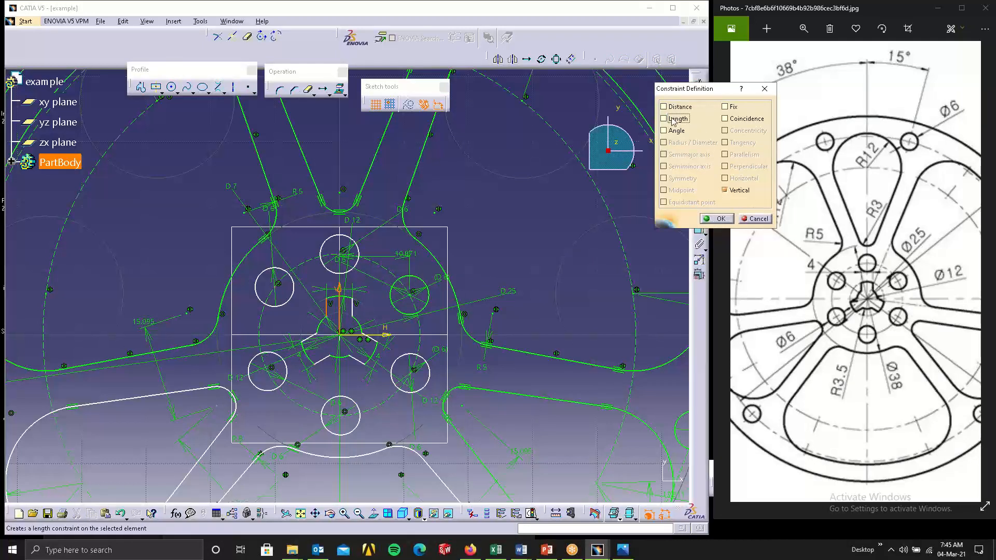
click(717, 218)
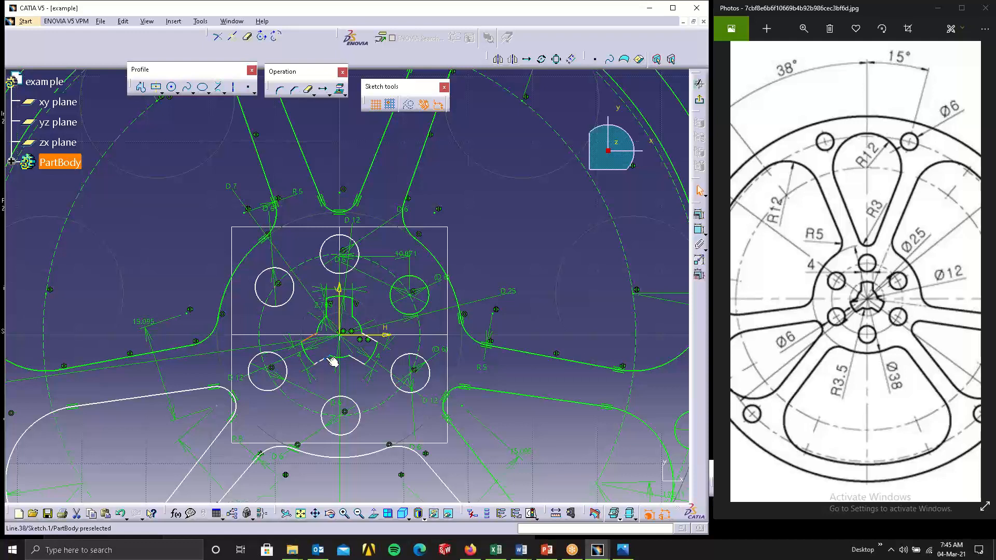
- Dimension the corners of the bore's two lower slots from the sketch's horizontal axis
click(373, 336)
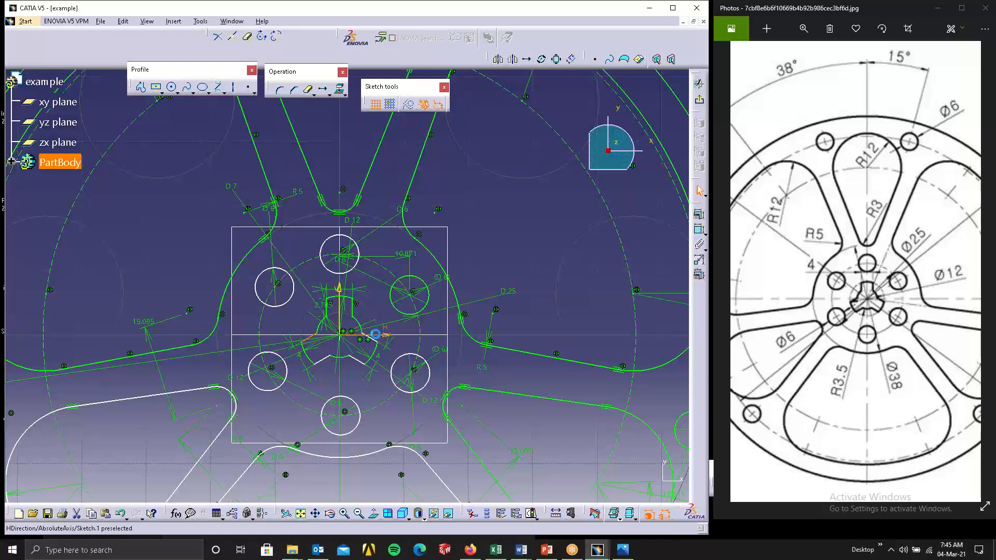
click(563, 291)
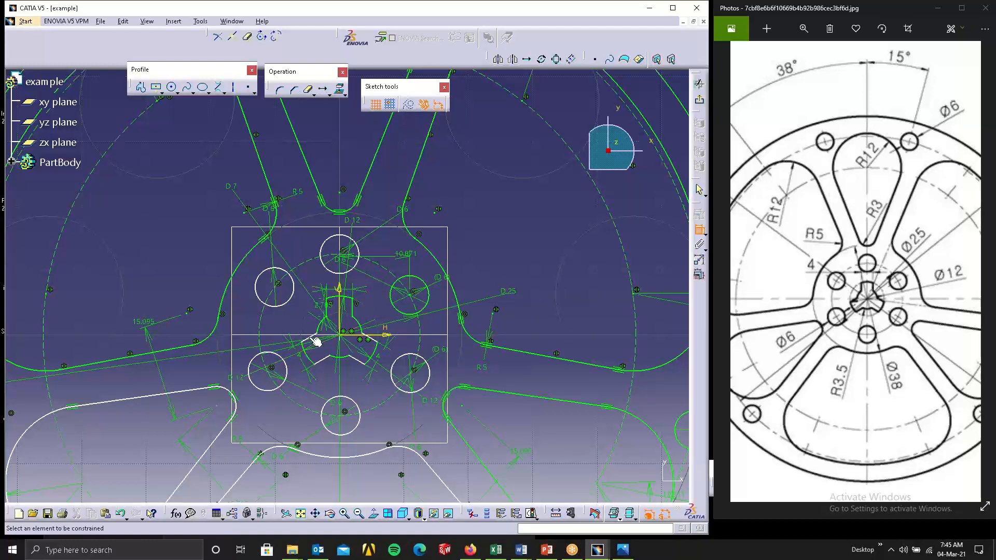
click(384, 336)
click(384, 312)
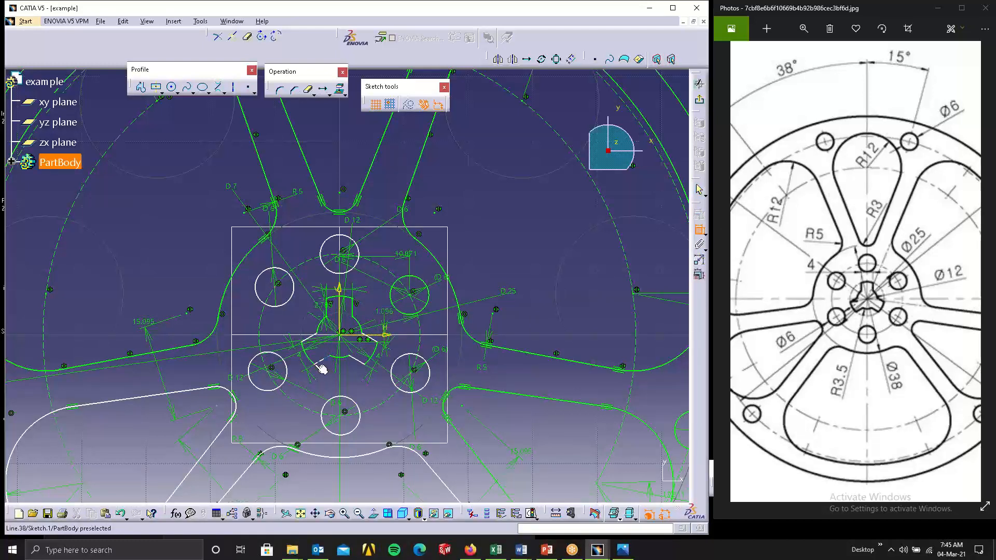
click(340, 313)
click(328, 338)
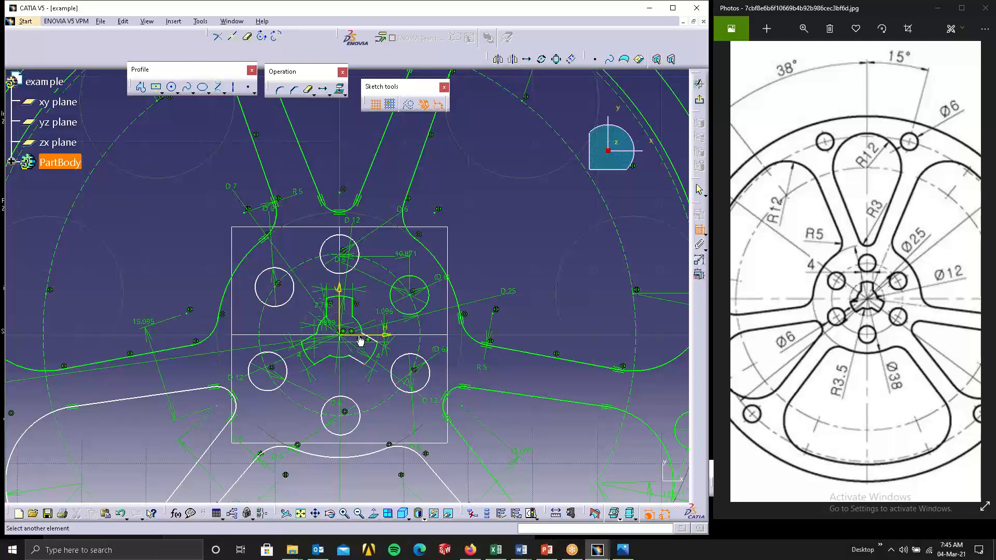
click(389, 340)
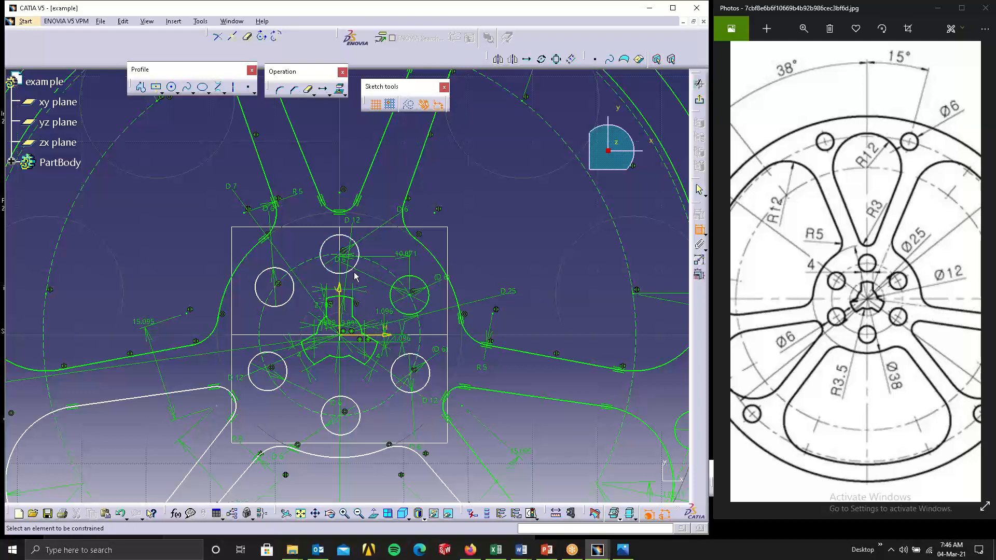
- Dimension the spacing between neighbouring hub holes around the 25 mm construction circle
click(418, 305)
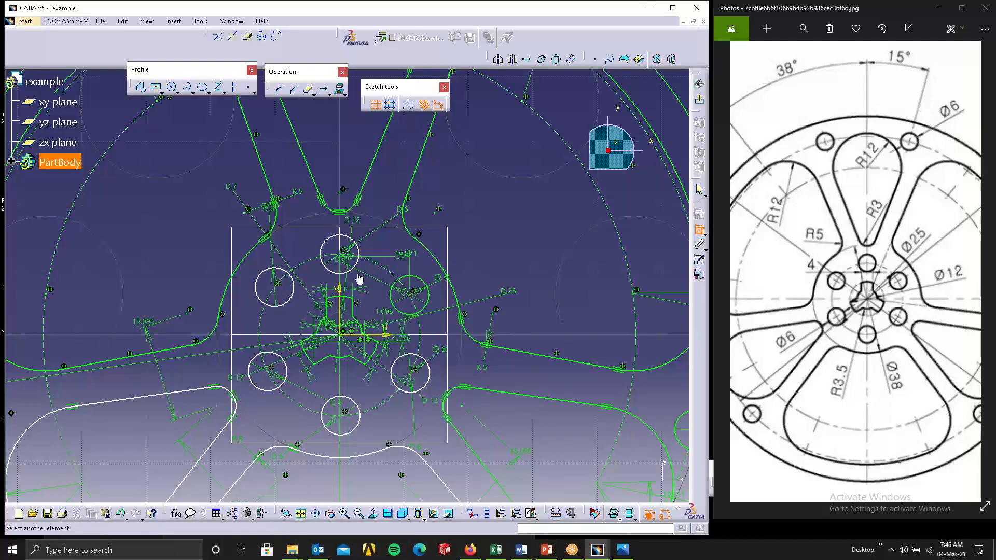
click(345, 258)
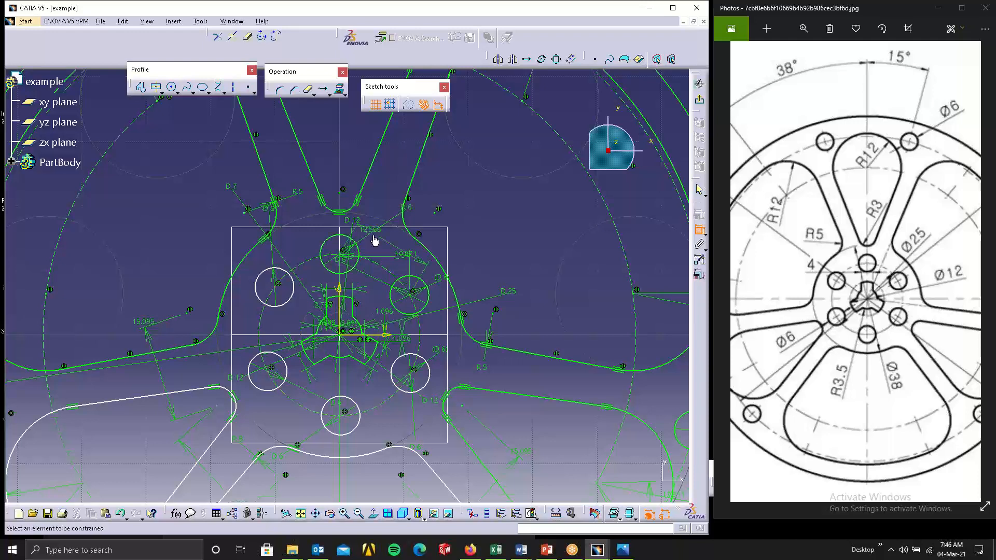
click(284, 294)
click(274, 374)
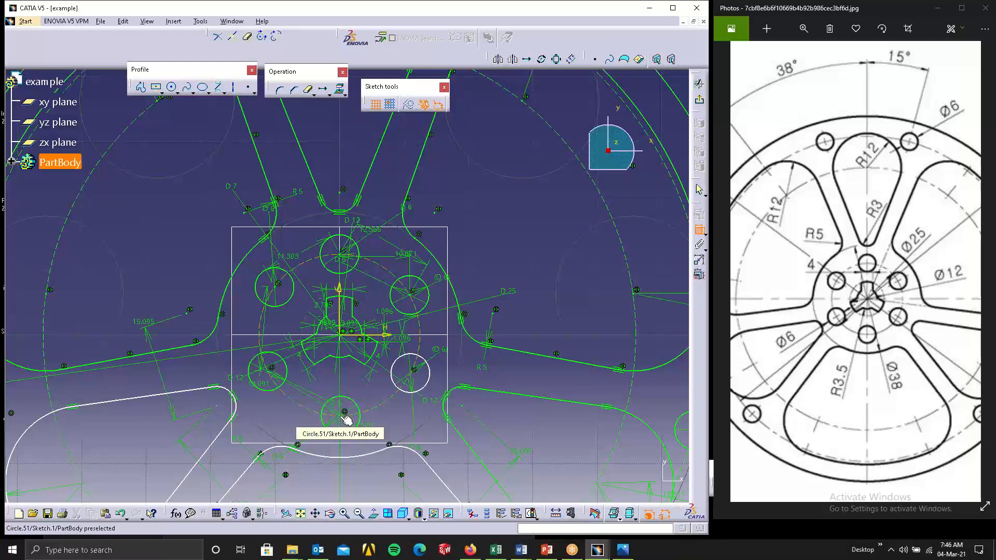
click(372, 392)
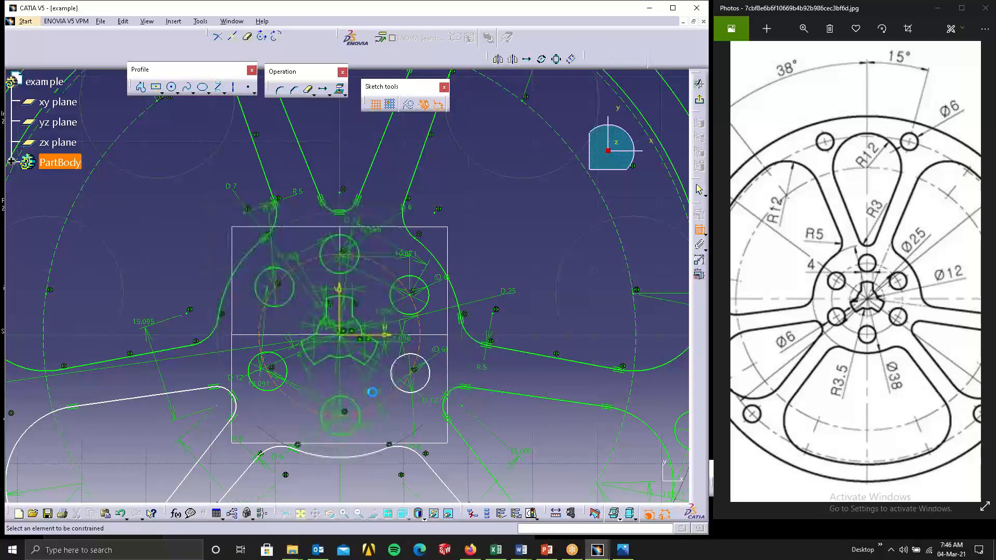
click(343, 415)
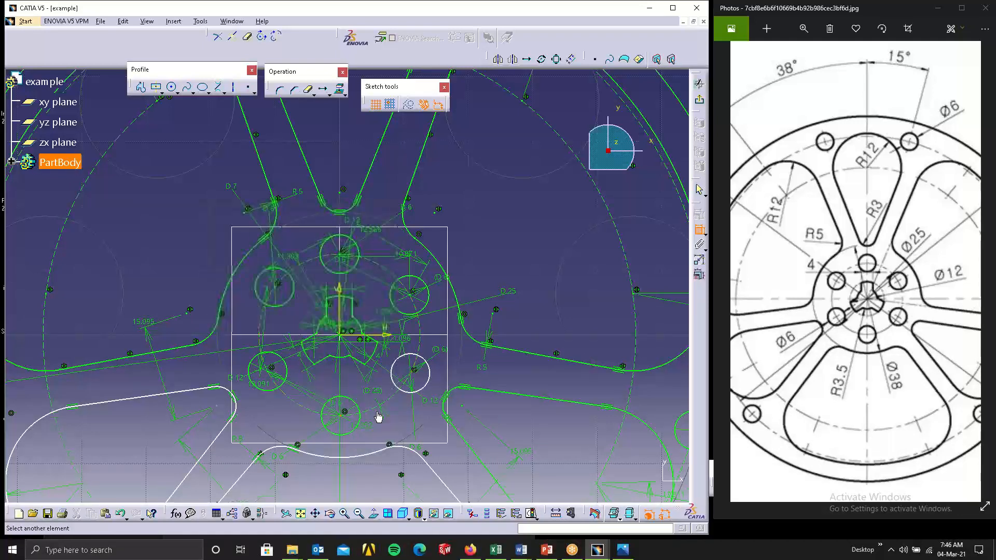
click(414, 372)
click(430, 393)
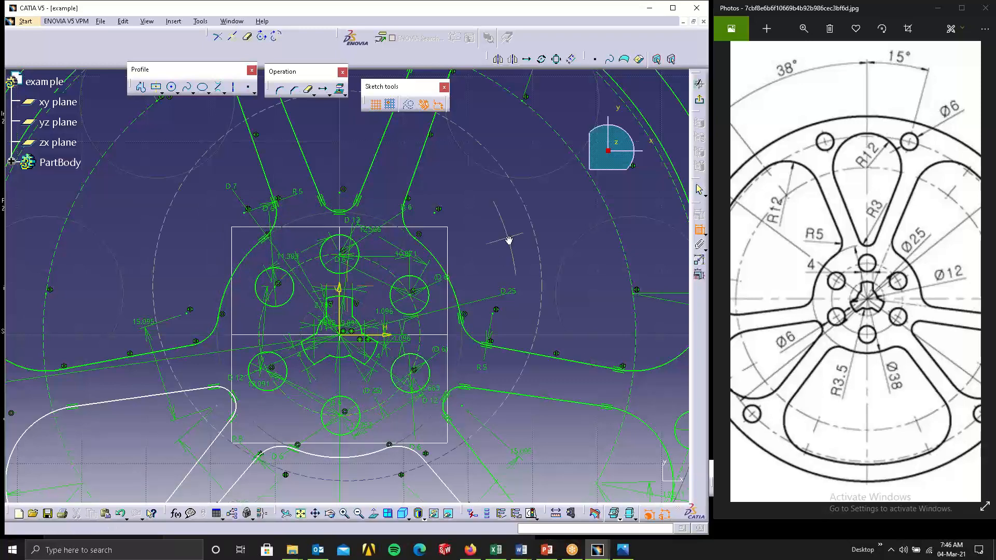
- Try to dimension the rounded inner corner of the wheel's lower-left window
mouse_move(508, 238)
middle_down()
mouse_move(547, 317)
mouse_move(540, 361)
middle_up()
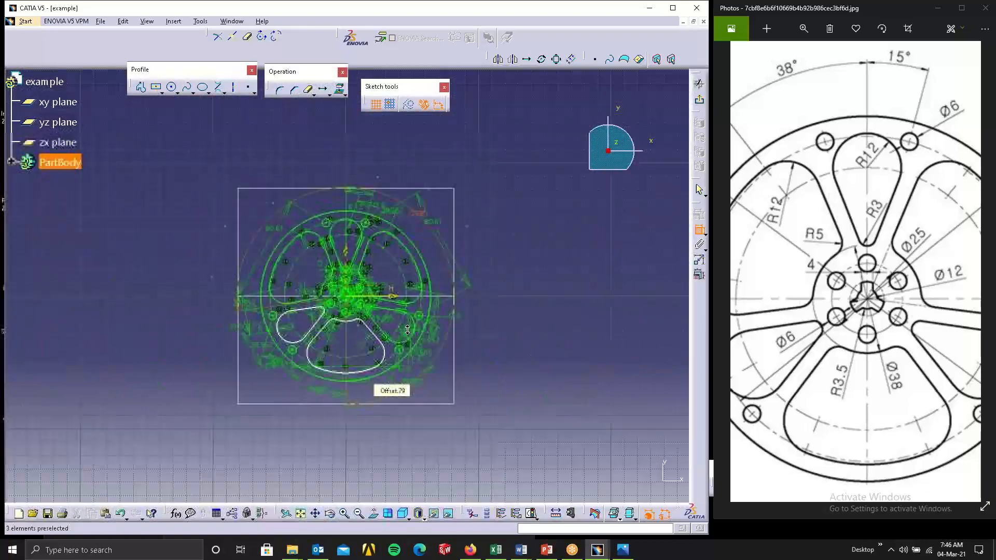
mouse_move(375, 372)
middle_down()
mouse_move(416, 323)
mouse_move(419, 215)
middle_up()
middle_drag(379, 249, 386, 268)
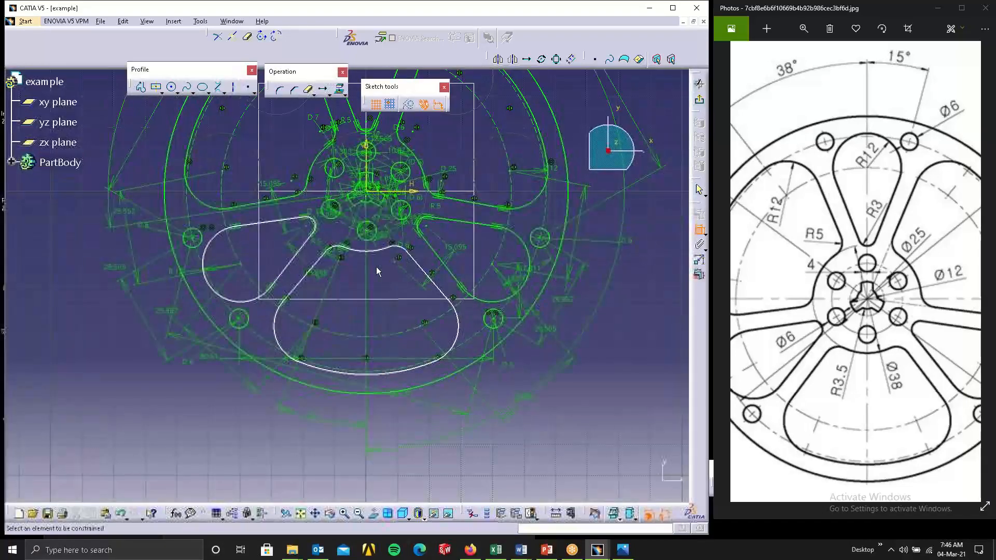
click(309, 231)
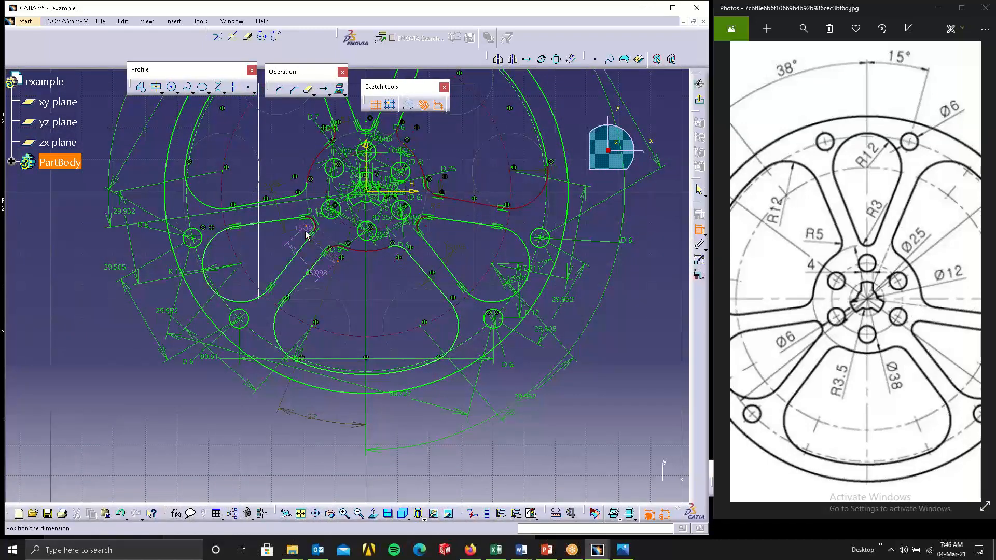
click(314, 242)
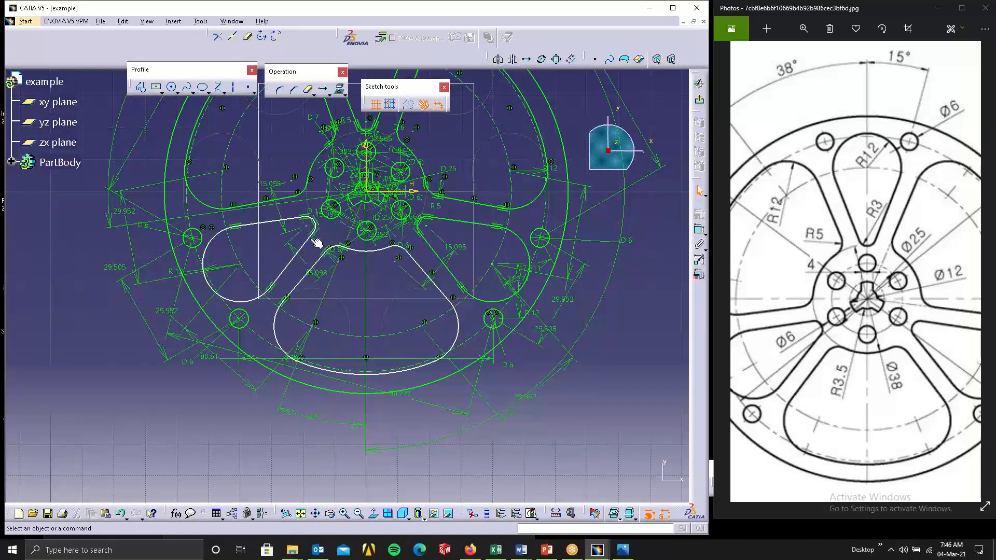
- Dimension the distance from the bottom window's upper-right fillet centre to the horizontal axis
click(345, 258)
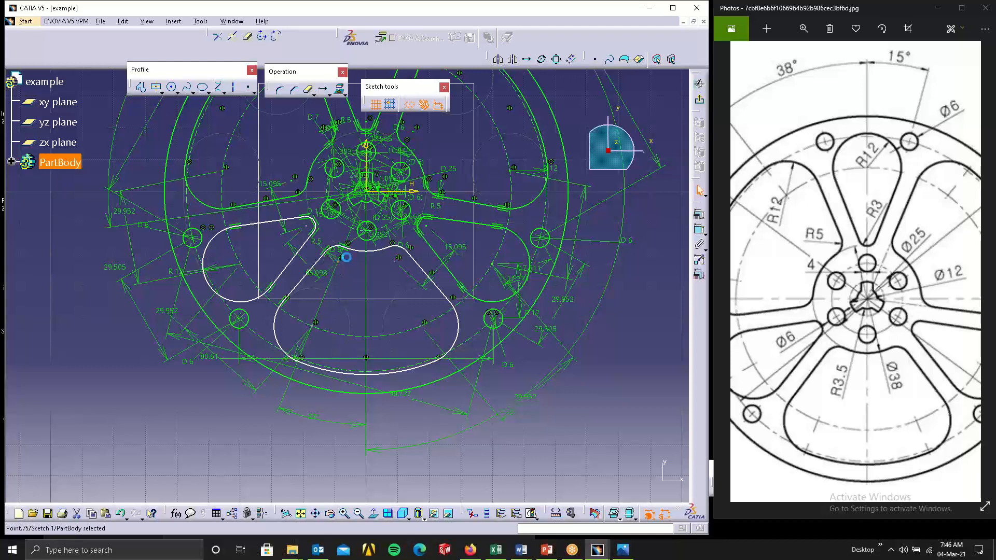
ctrl+click(415, 193)
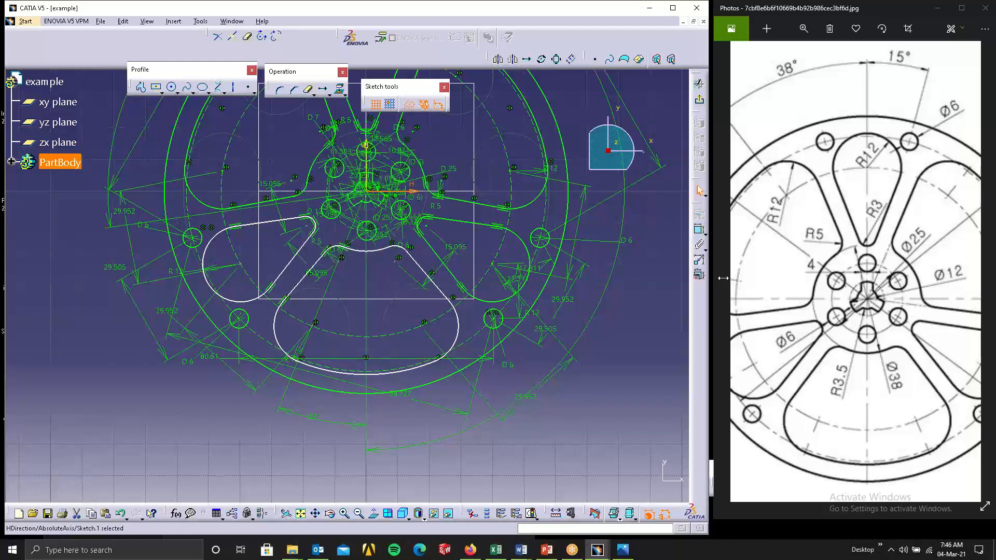
click(698, 229)
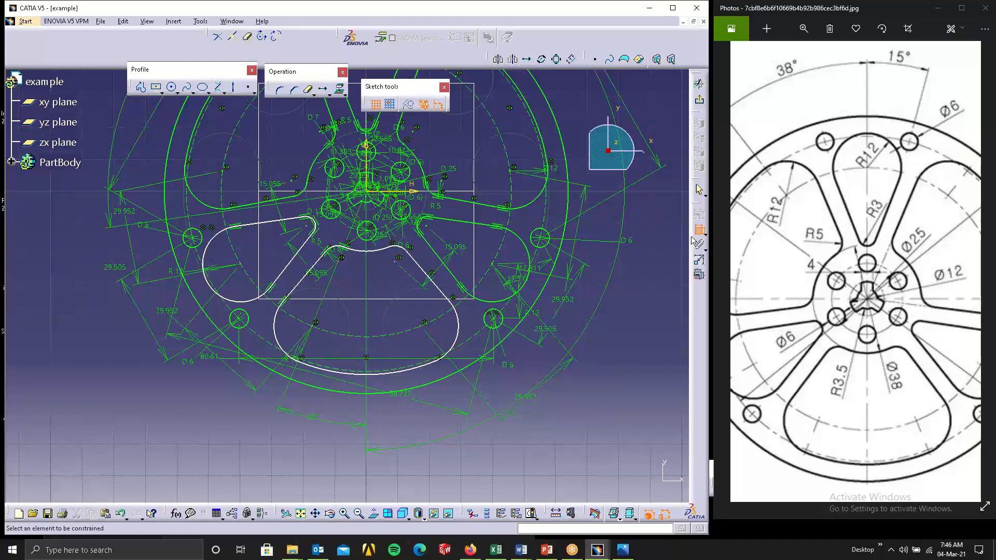
click(394, 264)
click(339, 262)
click(699, 229)
click(394, 264)
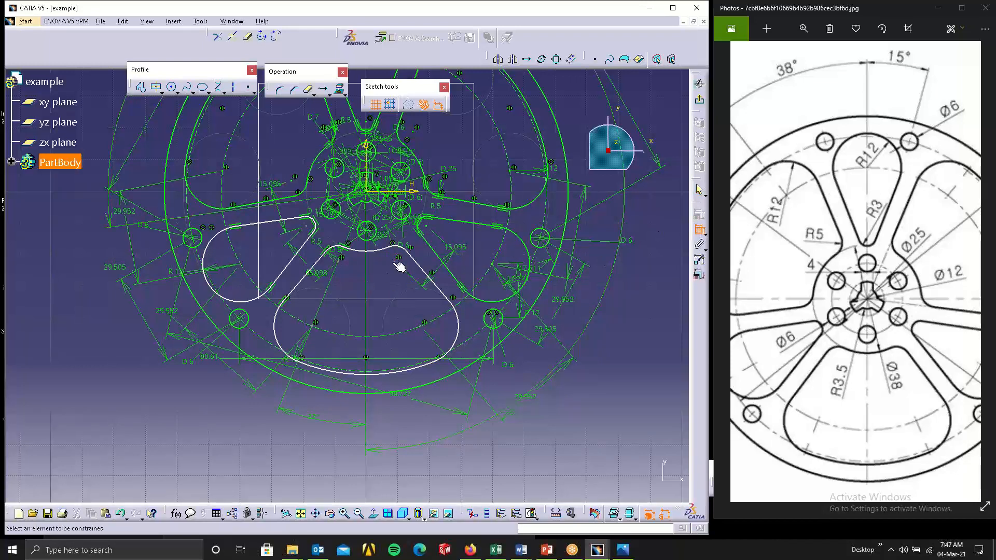
click(417, 192)
click(453, 206)
- Switch to the Photos reference viewer and examine the other drawings, enlarging the curved-spoke wheel with Ø90 outer diameter
middle_drag(496, 286, 516, 360)
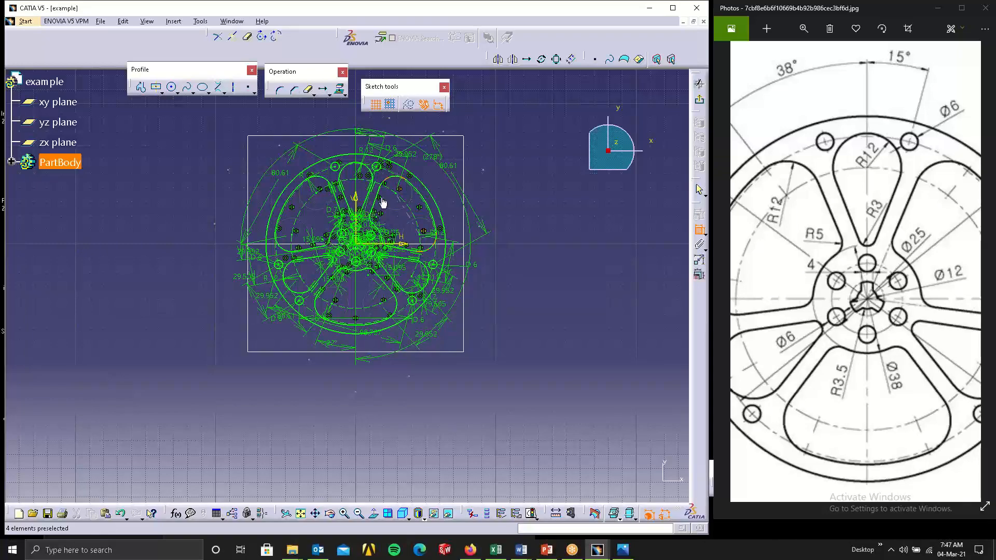
middle_drag(383, 203, 455, 271)
click(769, 215)
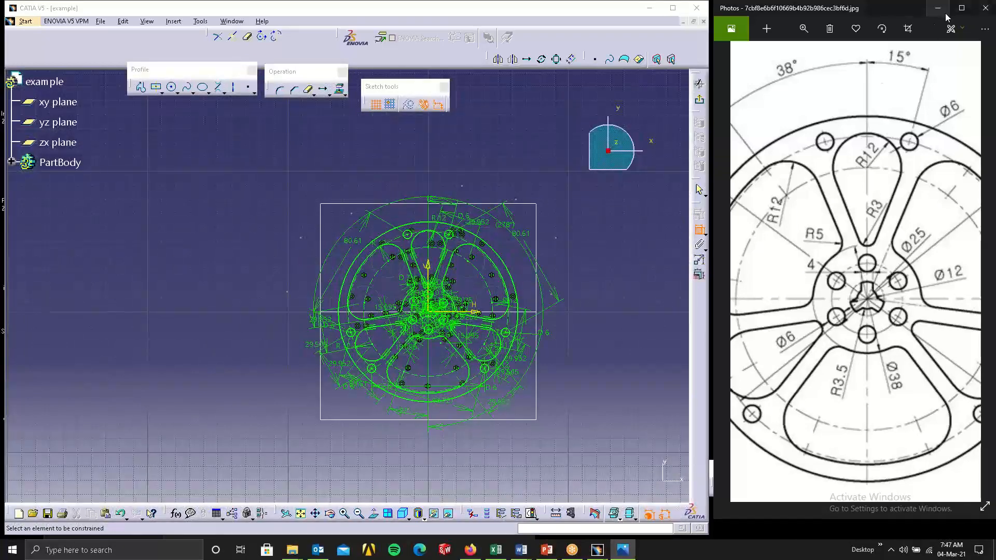
click(961, 7)
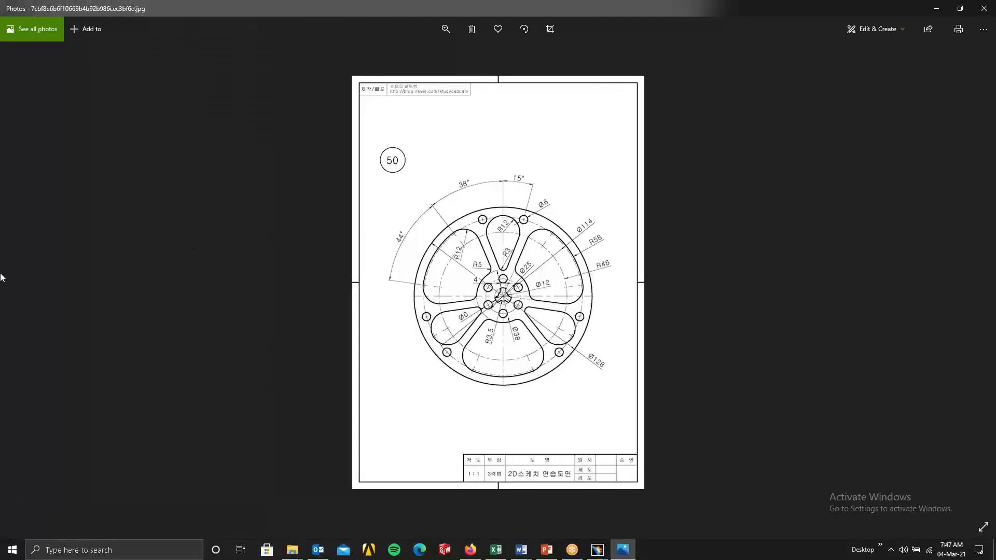
click(36, 281)
click(36, 280)
click(36, 281)
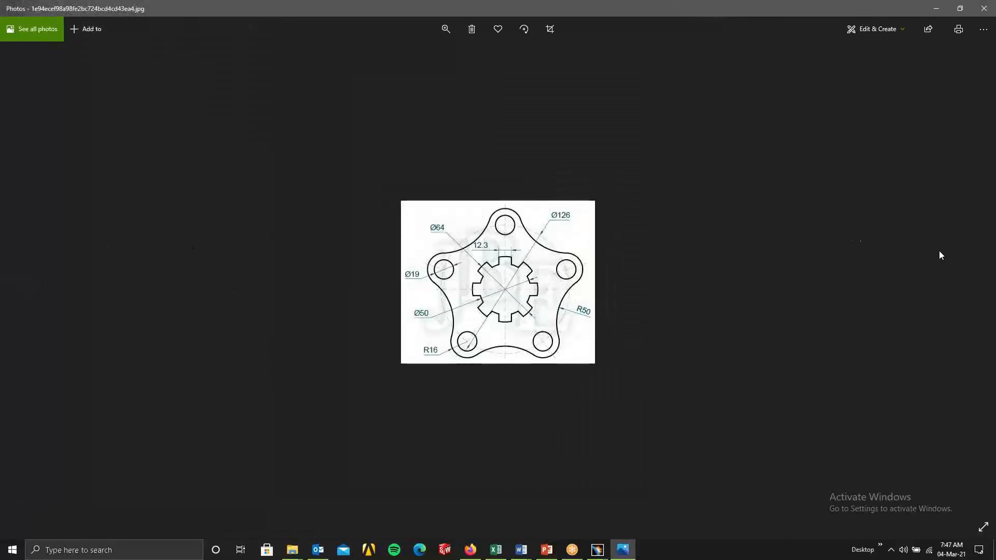
click(968, 279)
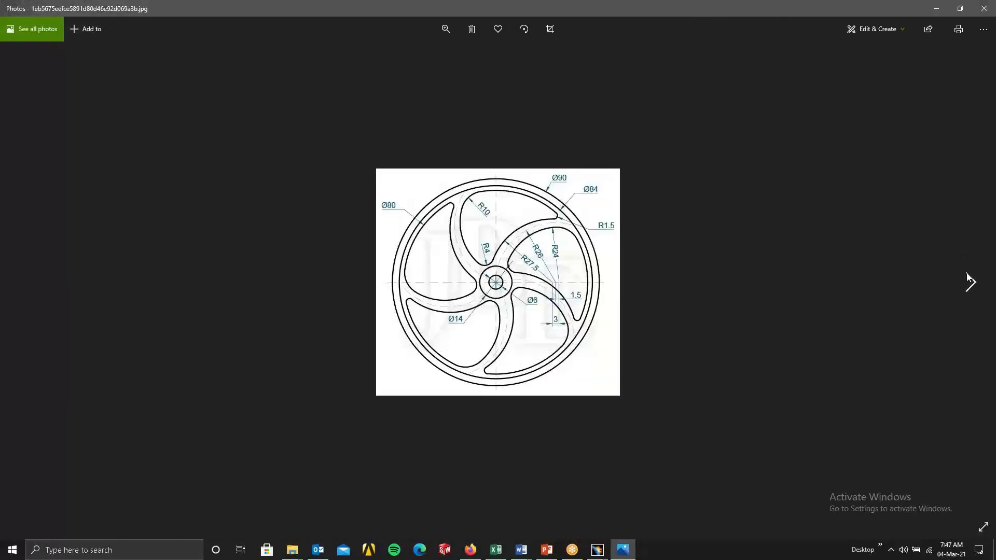
click(448, 30)
click(412, 56)
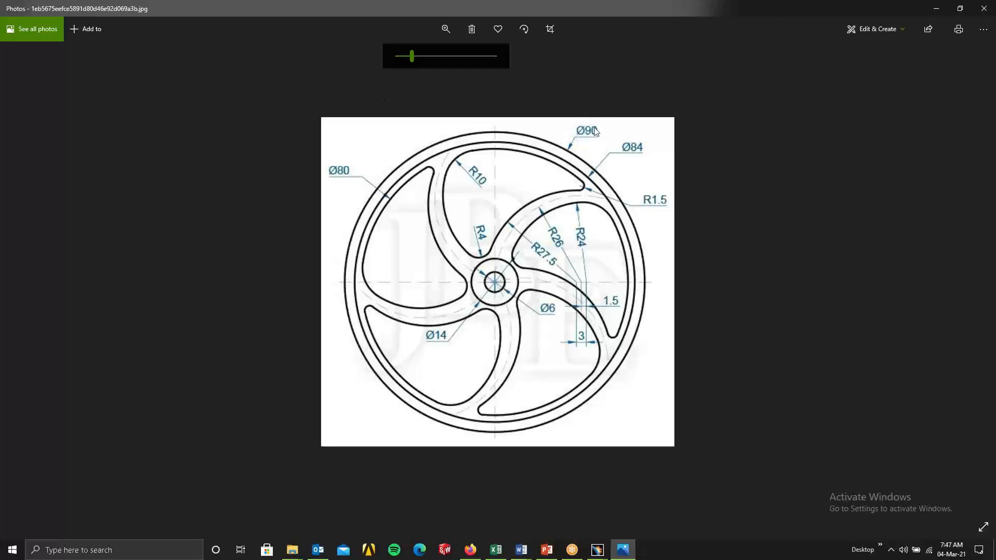
- Close the reference image viewer and the example part with the wheel sketch
click(984, 8)
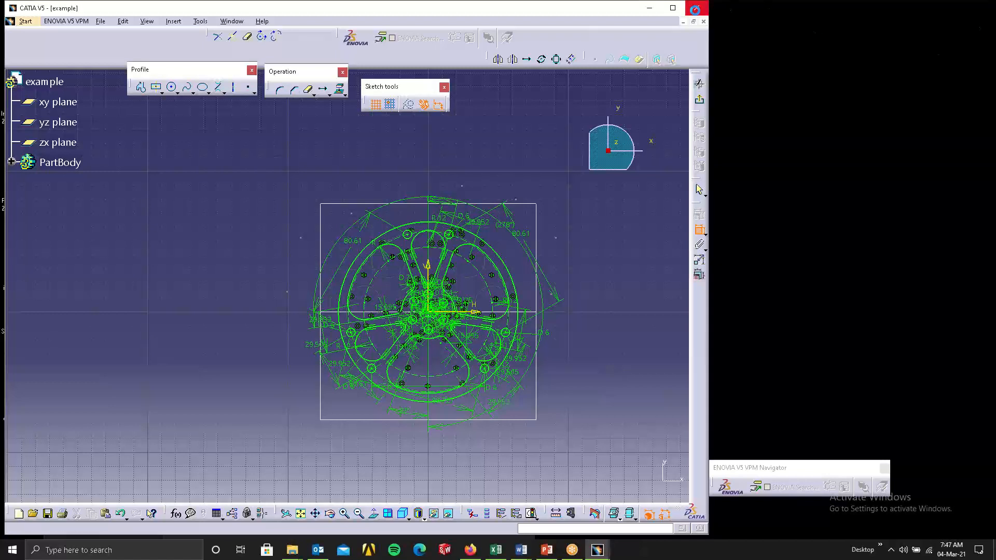
click(696, 8)
click(385, 297)
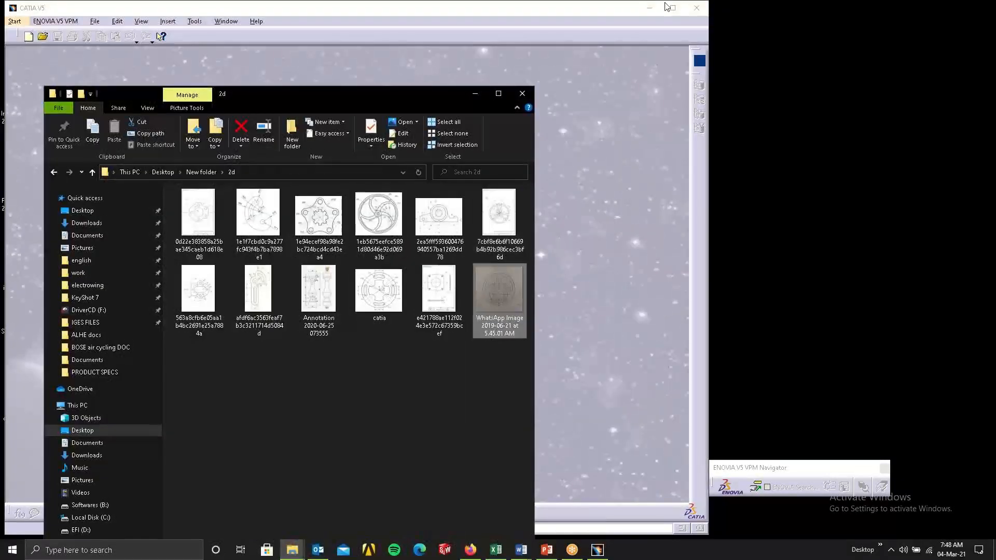
- Dismiss the licence message and the License Manager without selecting any licence, and exit CATIA
click(698, 5)
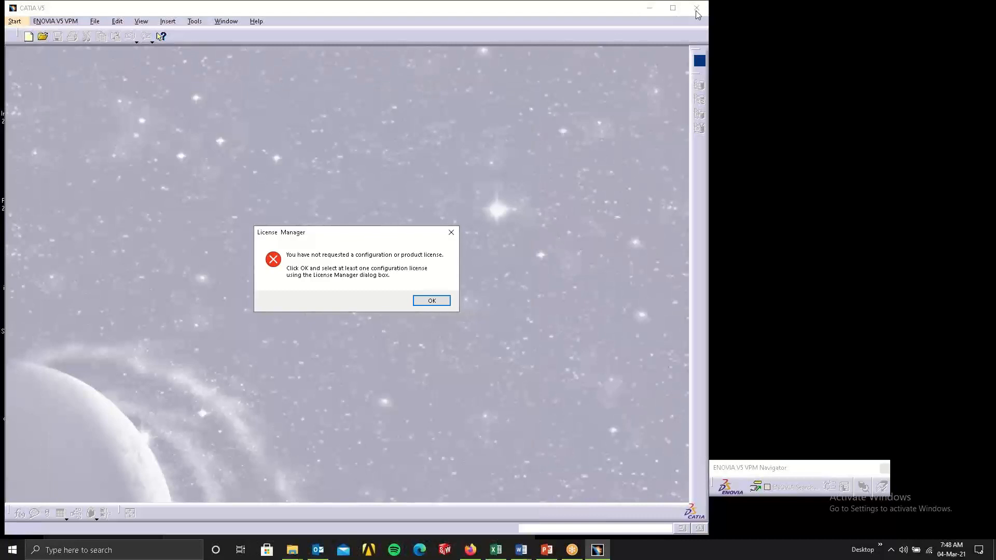
click(451, 233)
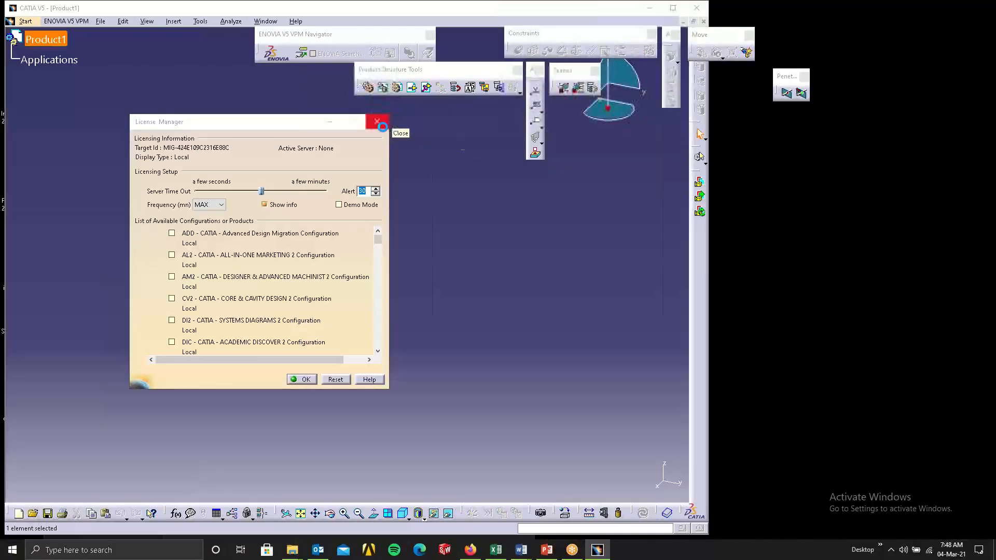
click(646, 309)
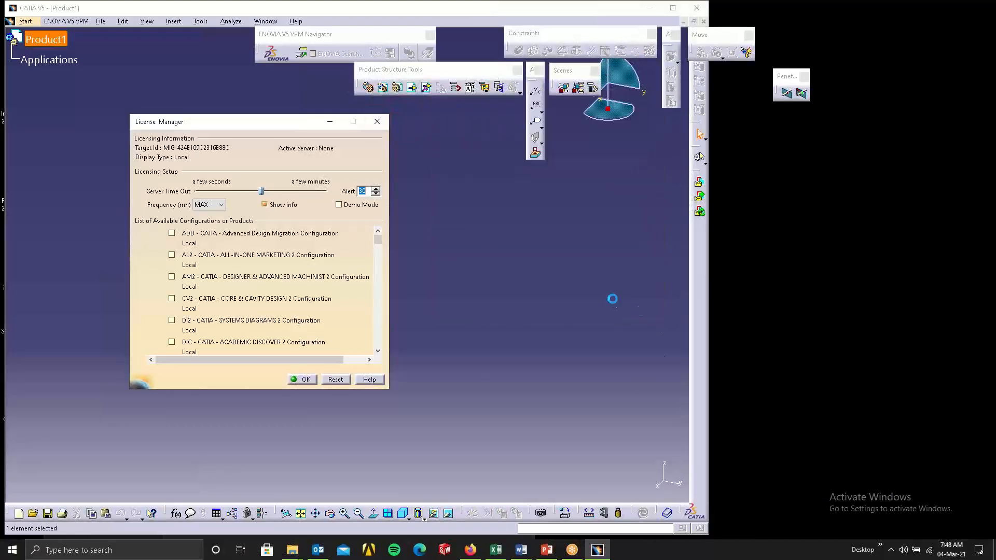
click(377, 121)
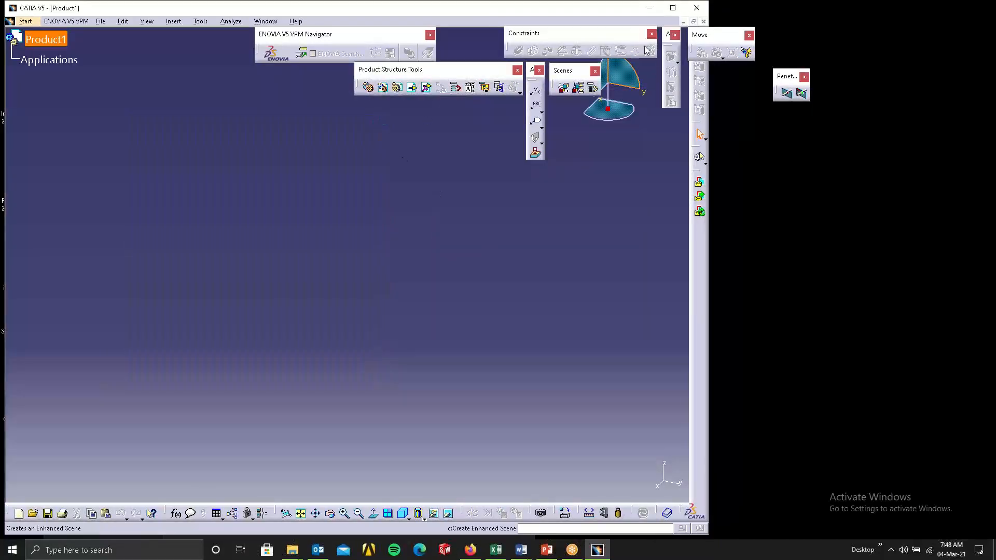
click(696, 8)
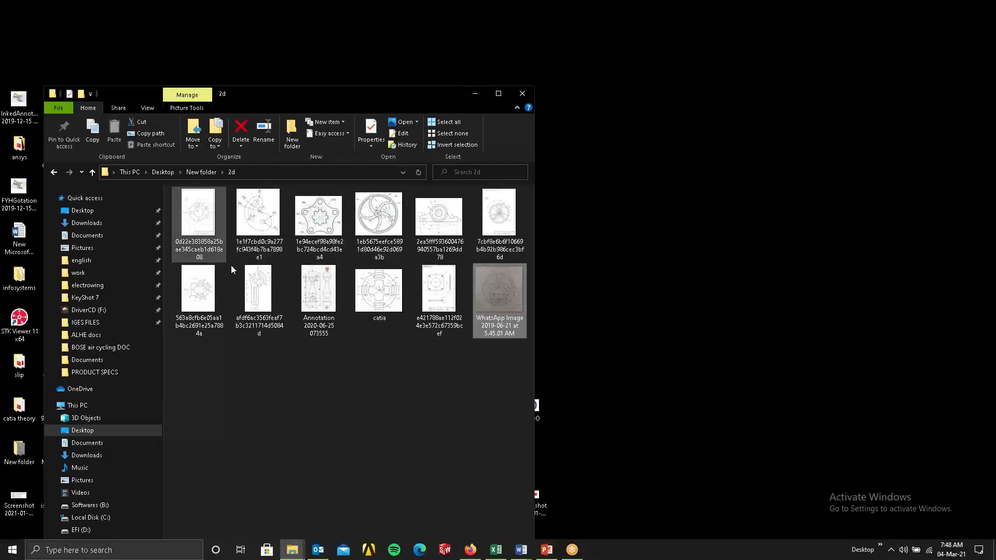
- Open reference drawing 50 of the slotted wheel from the 2d folder and enlarge it to examine its dimensions
click(497, 213)
double_click(497, 213)
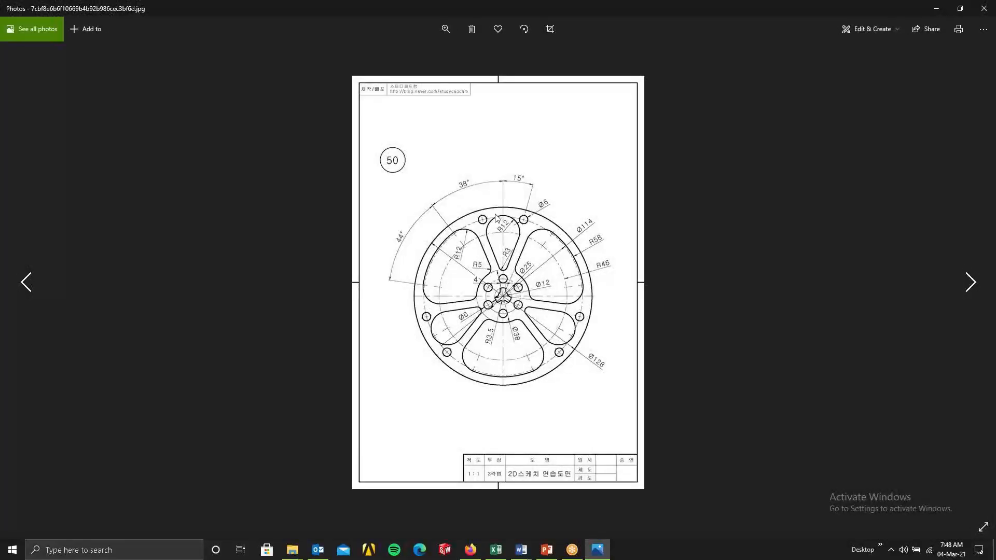
click(445, 28)
click(424, 56)
drag(424, 56, 419, 56)
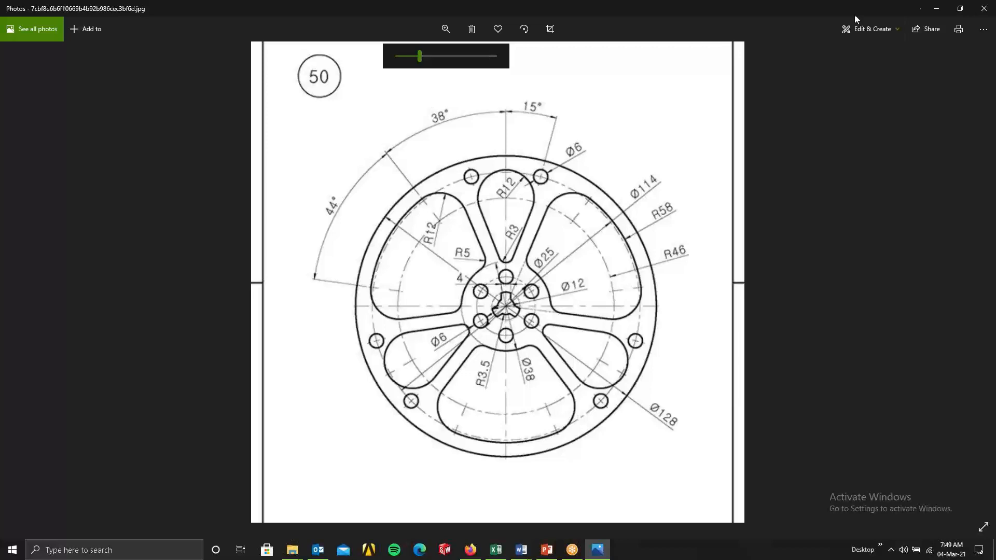
- Close the reference drawing and the 2d folder window
click(983, 9)
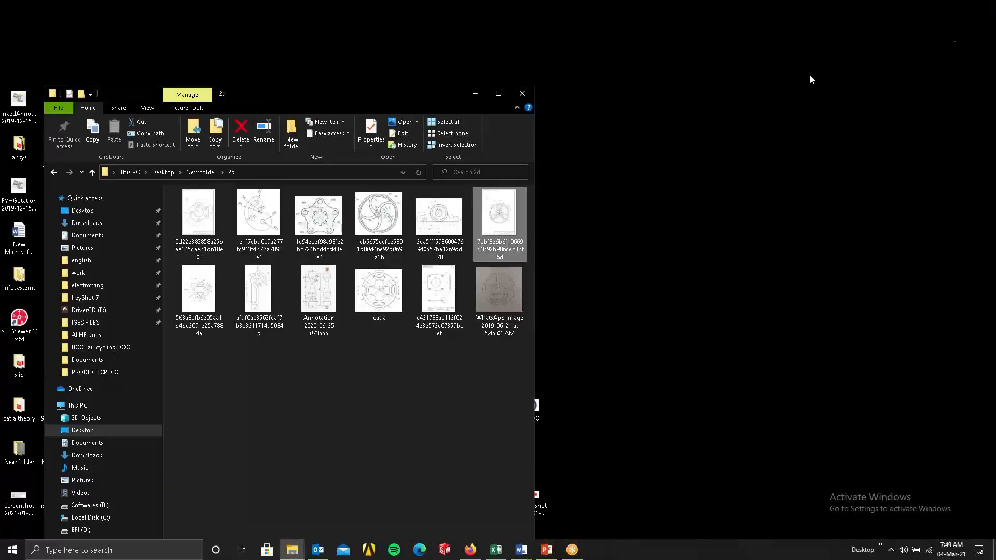
click(521, 93)
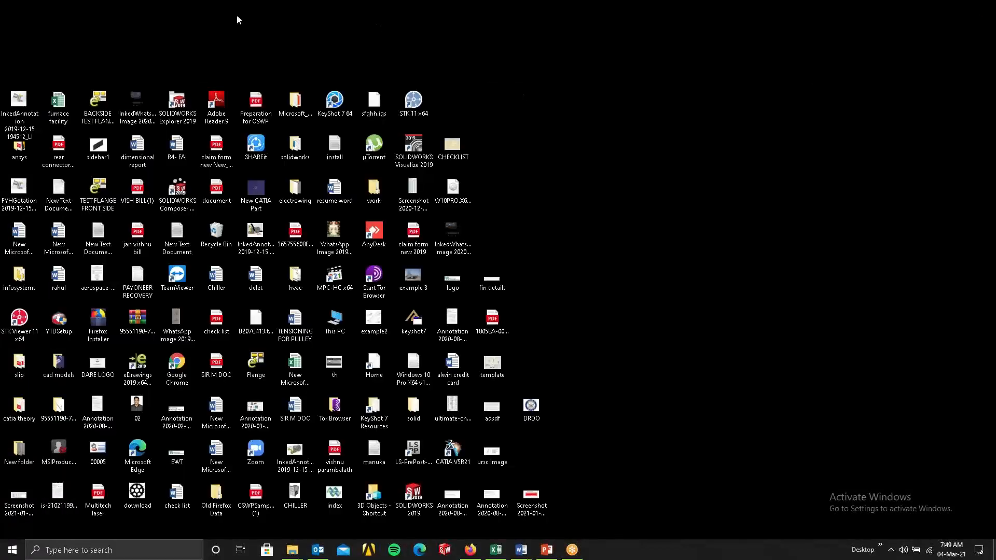